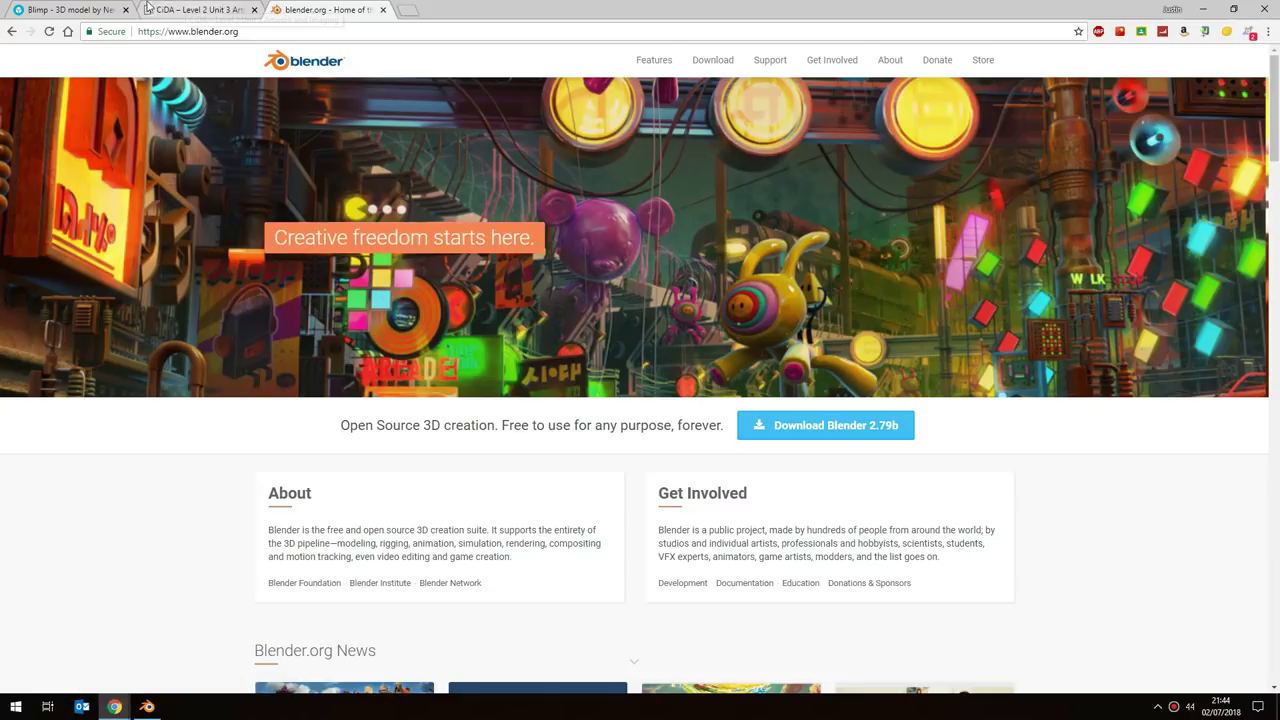
Orbit the finished Blimp model on Sketchfab, then bring up the CiDA Blimp brief page.
left_click(68, 9)
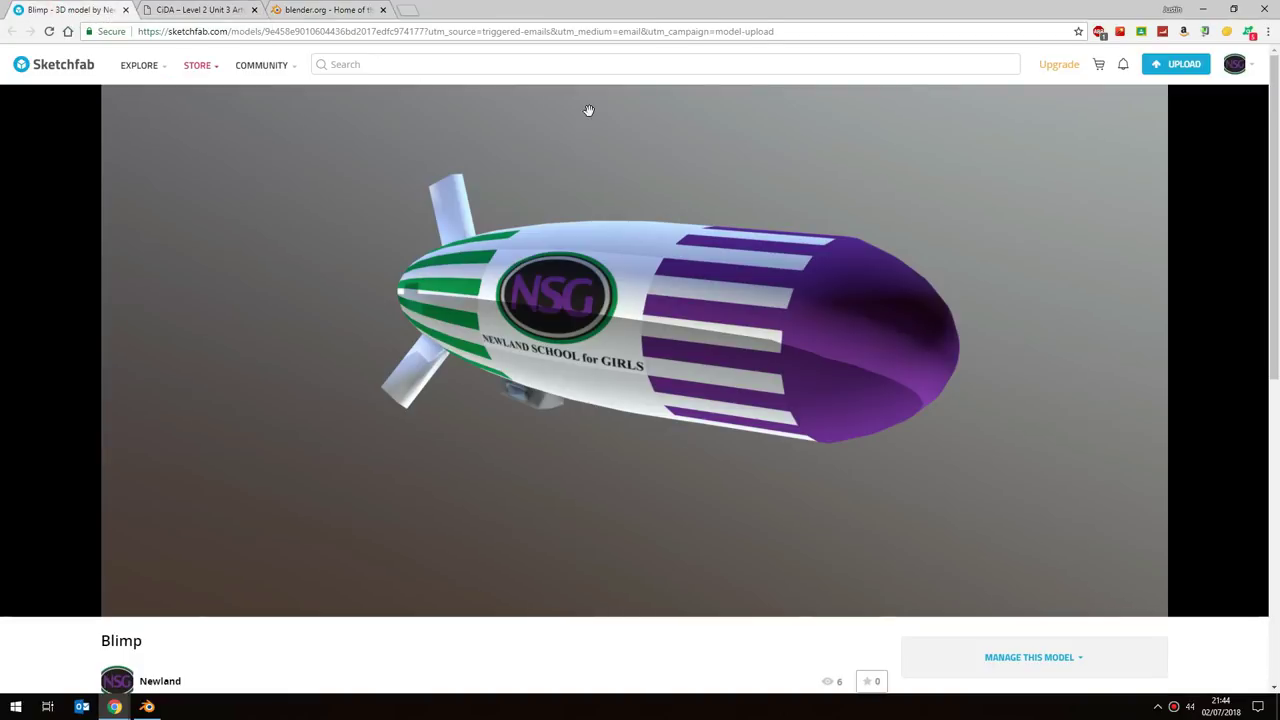
mouse_move(706, 297)
left_mouse_down()
mouse_move(627, 303)
mouse_move(731, 291)
mouse_move(565, 297)
left_mouse_up()
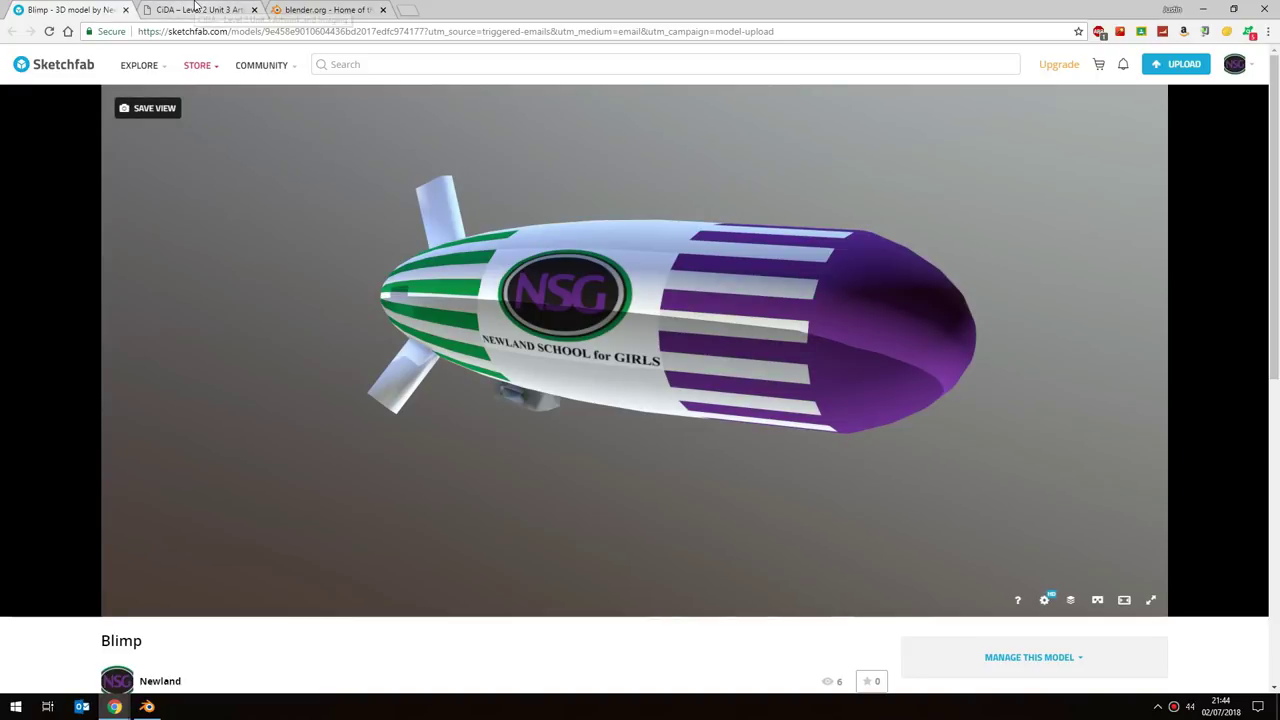
left_click(197, 9)
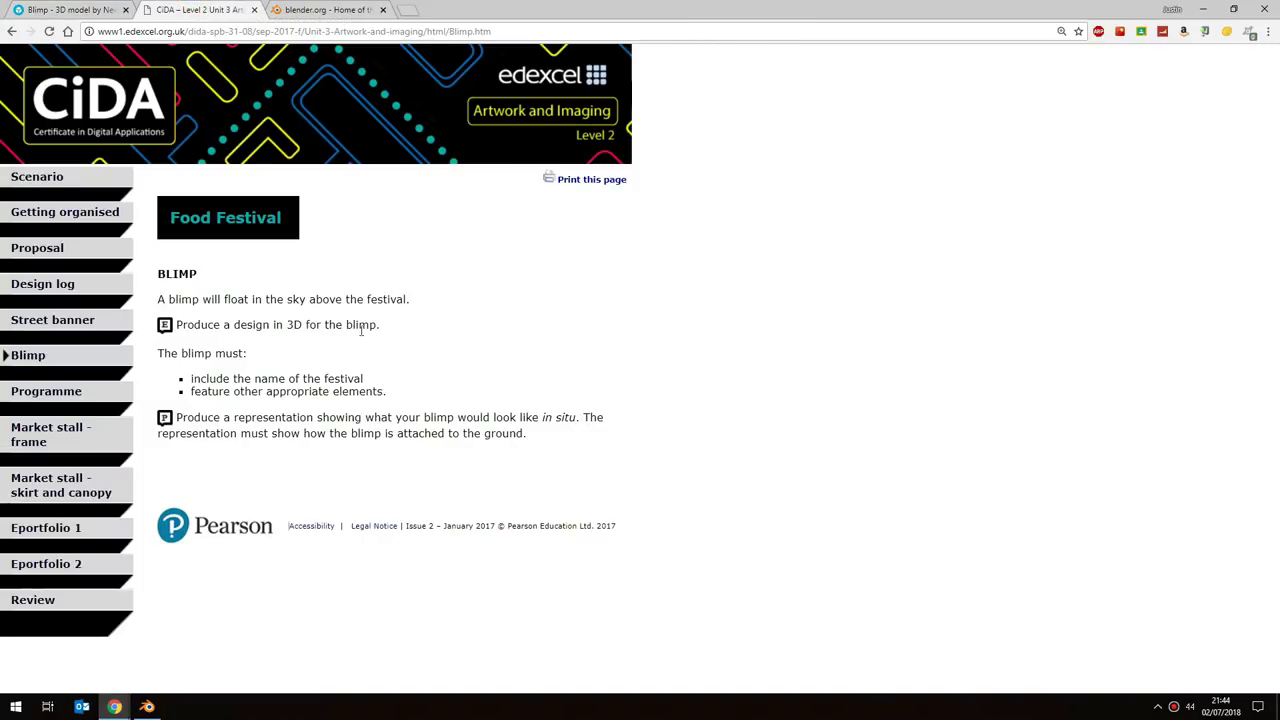
Highlight the brief's 'Produce a design in 3D' line, glance at blender.org and Blender, then return to Chrome.
left_click_drag(385, 326, 172, 332)
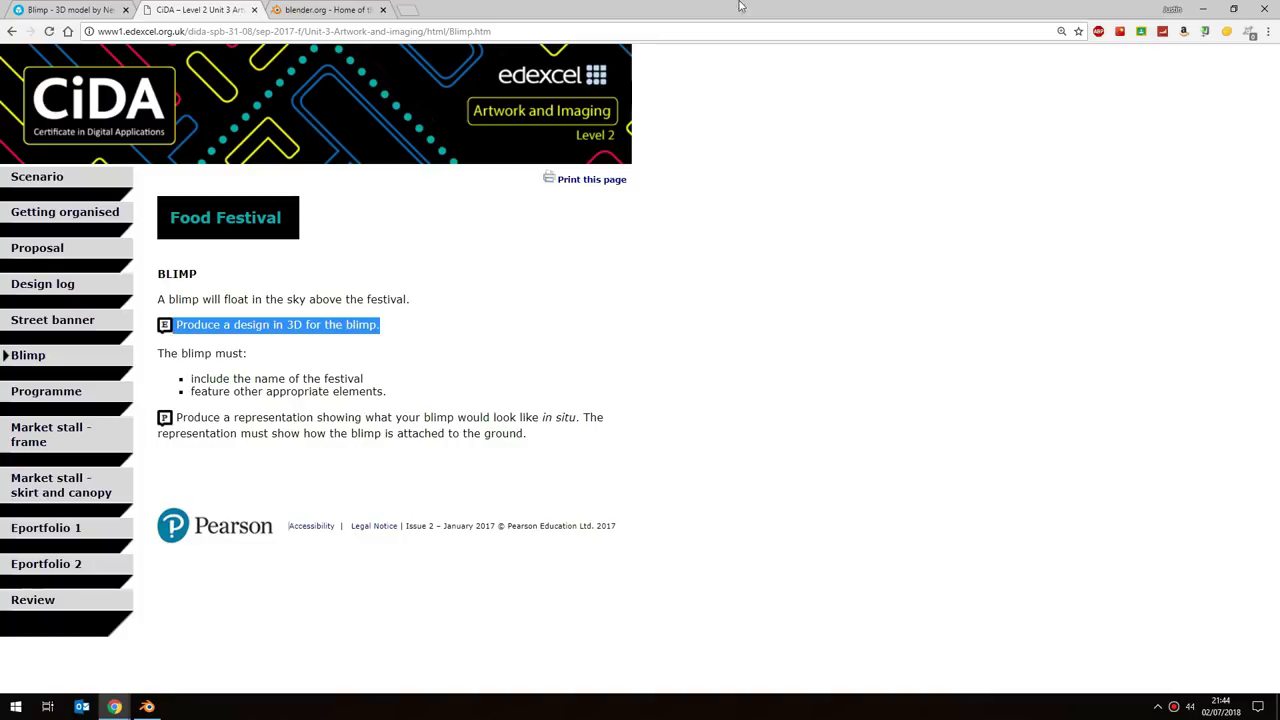
left_click(335, 9)
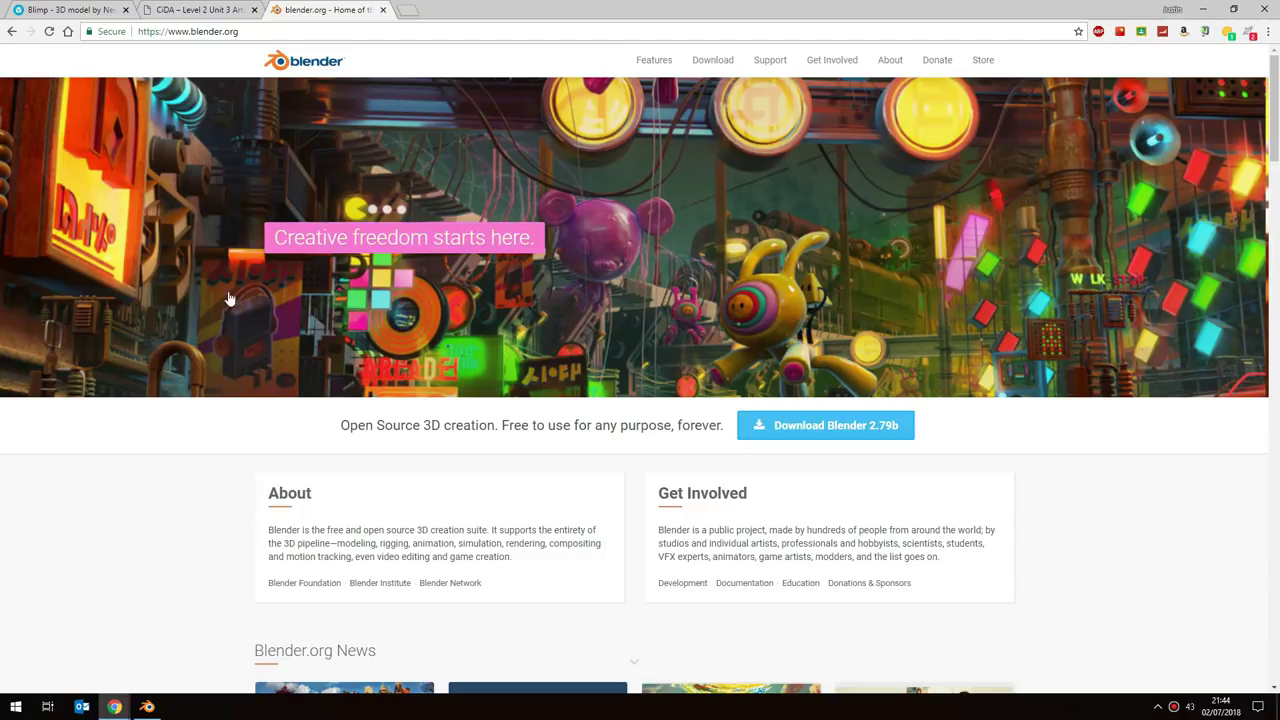
left_click(148, 707)
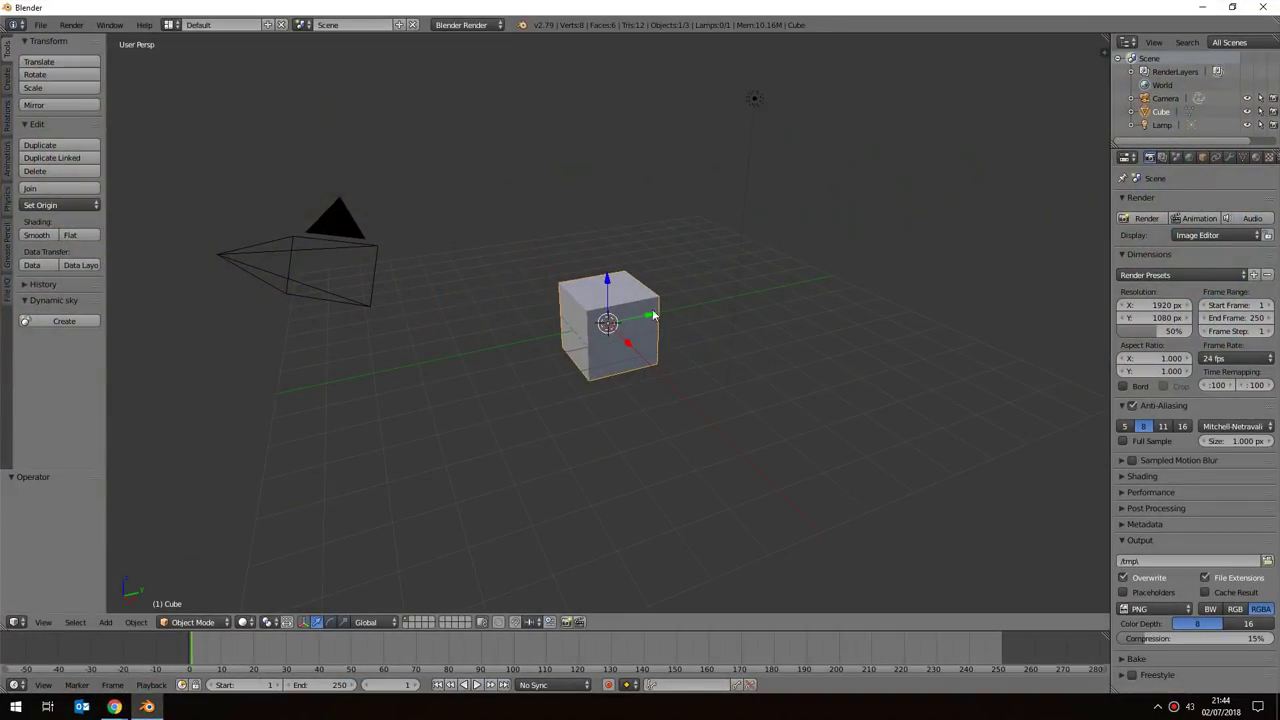
mouse_move(114, 707)
mouse_move(87, 680)
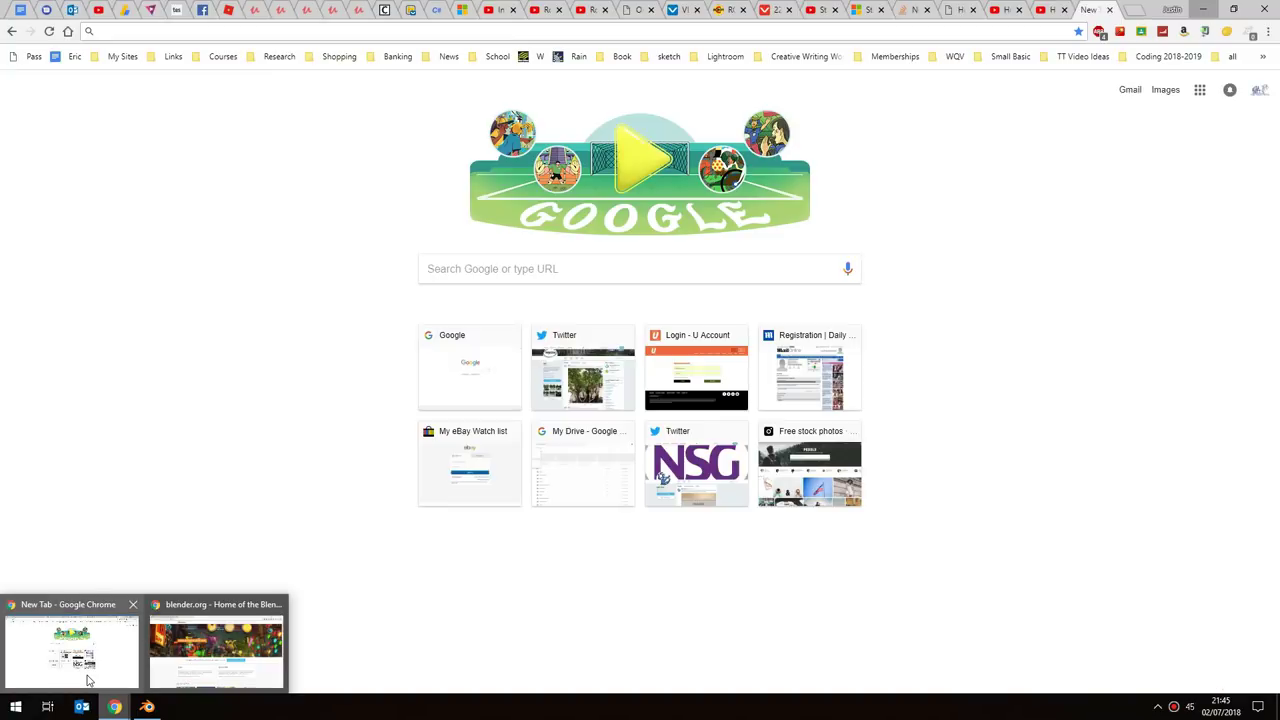
left_click(215, 649)
Look over the Sketchfab Blimp model again, then bring up Blender's default cube scene.
left_click(47, 10)
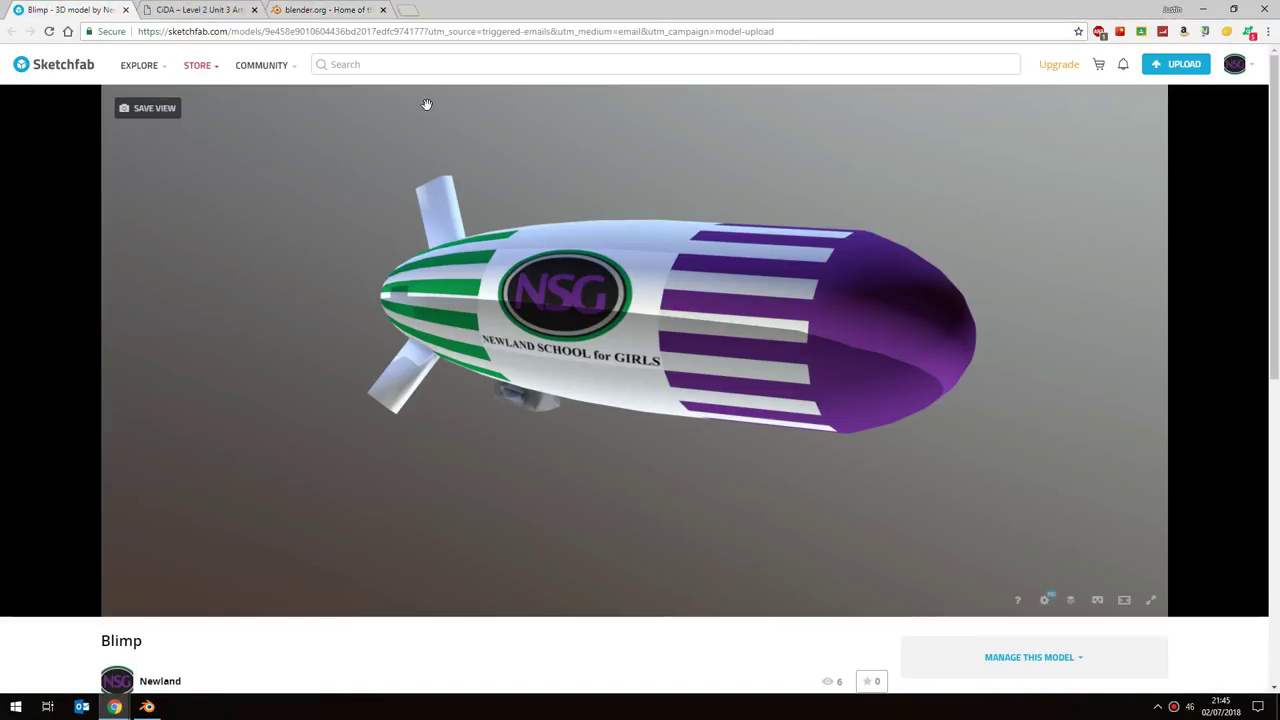
left_click(147, 707)
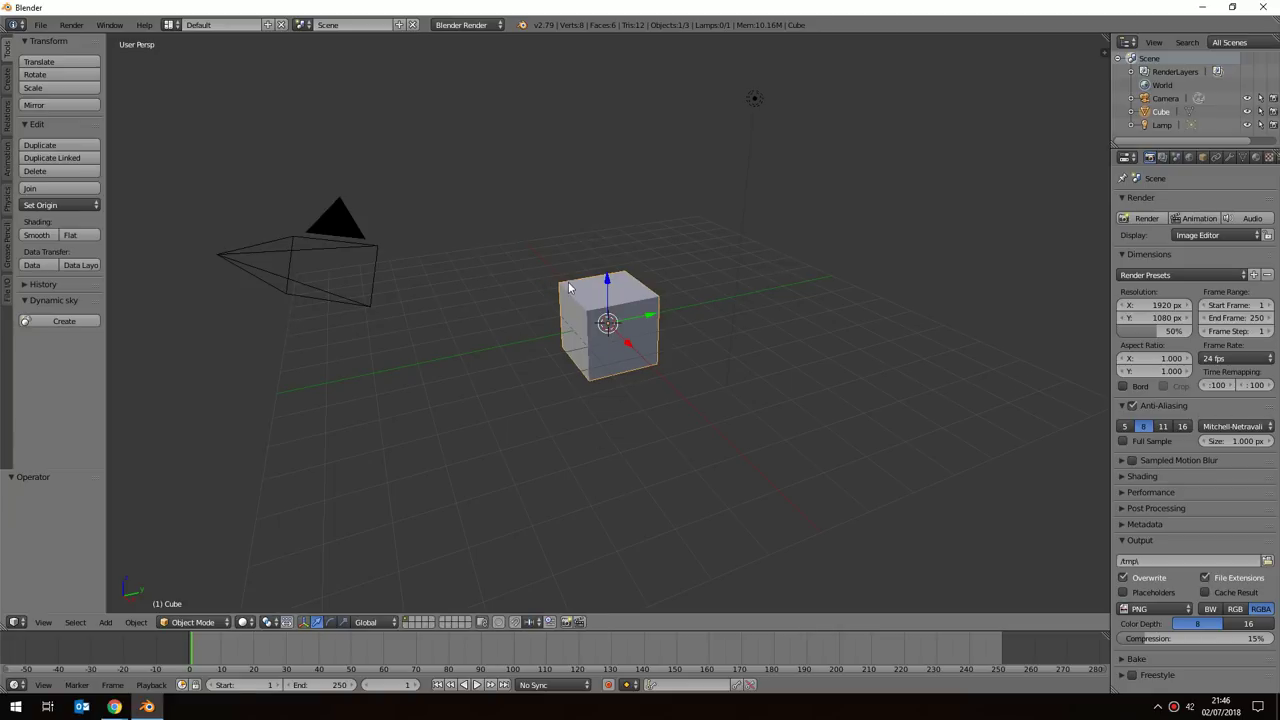
Delete the default cube with X, leaving only the camera and lamp.
key("x")
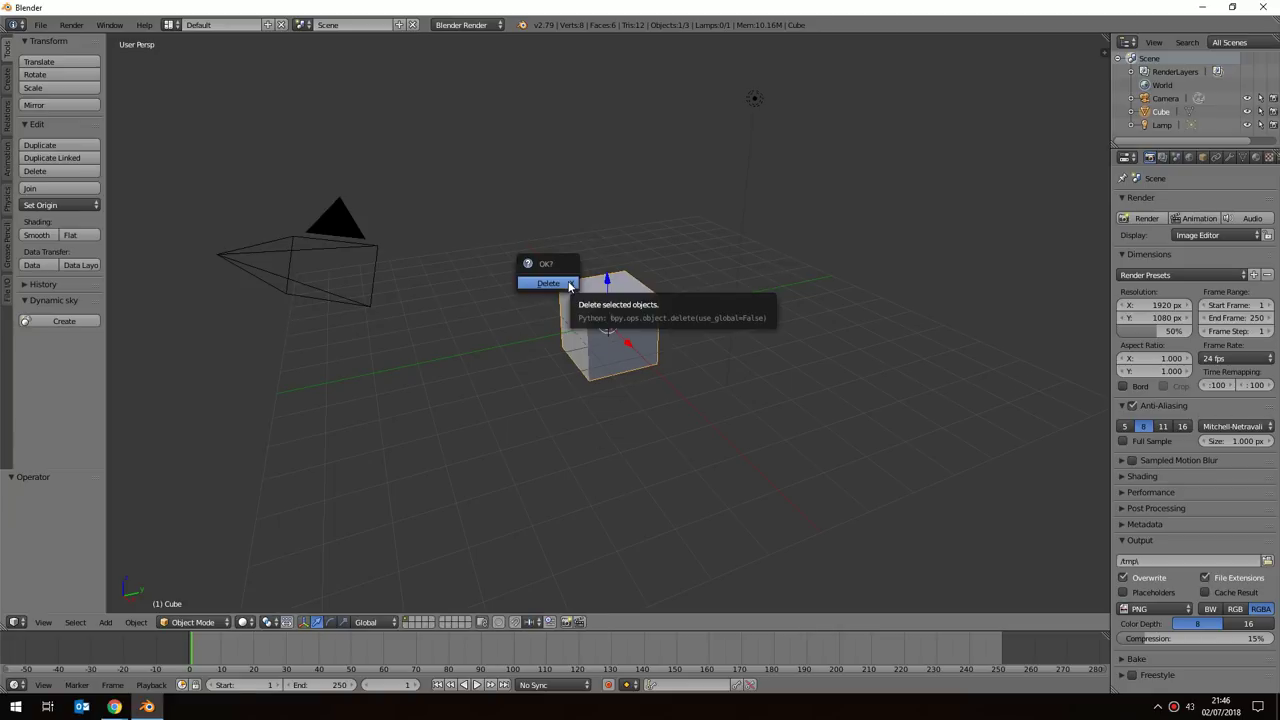
left_click(545, 284)
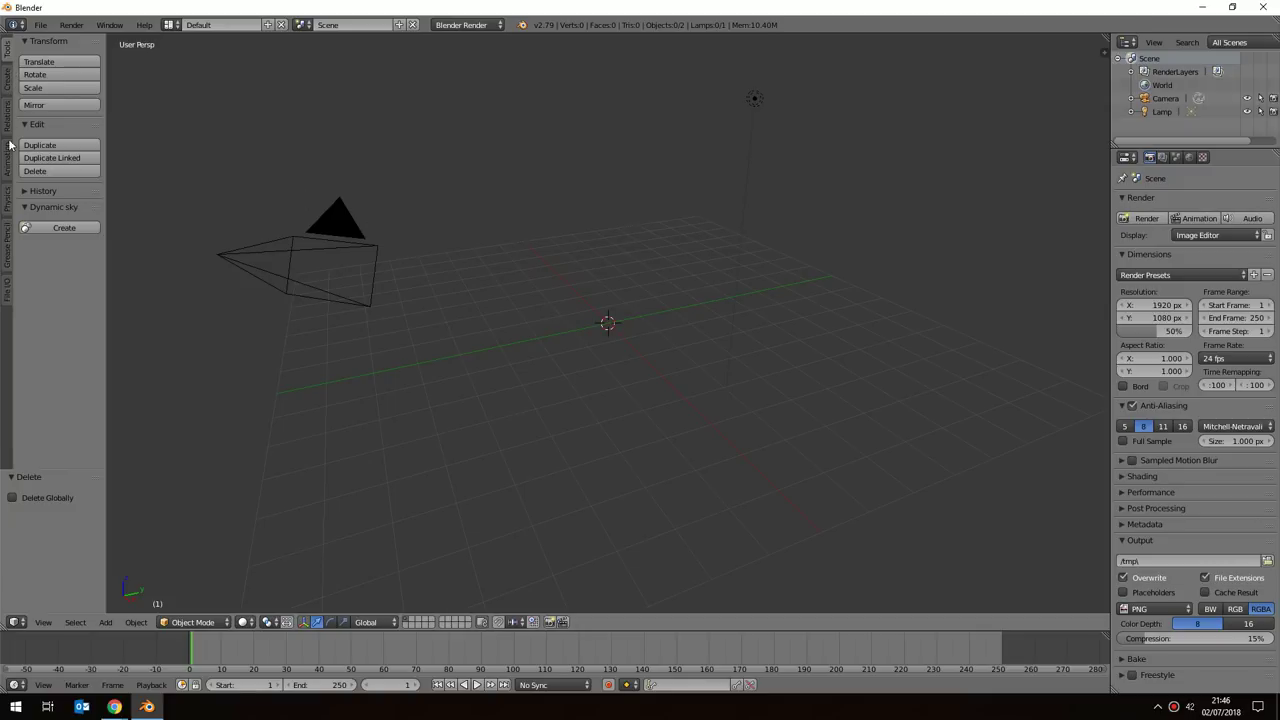
Add a UV Sphere (32 segments, 16 rings, size 1) from the Create primitives.
left_click(8, 80)
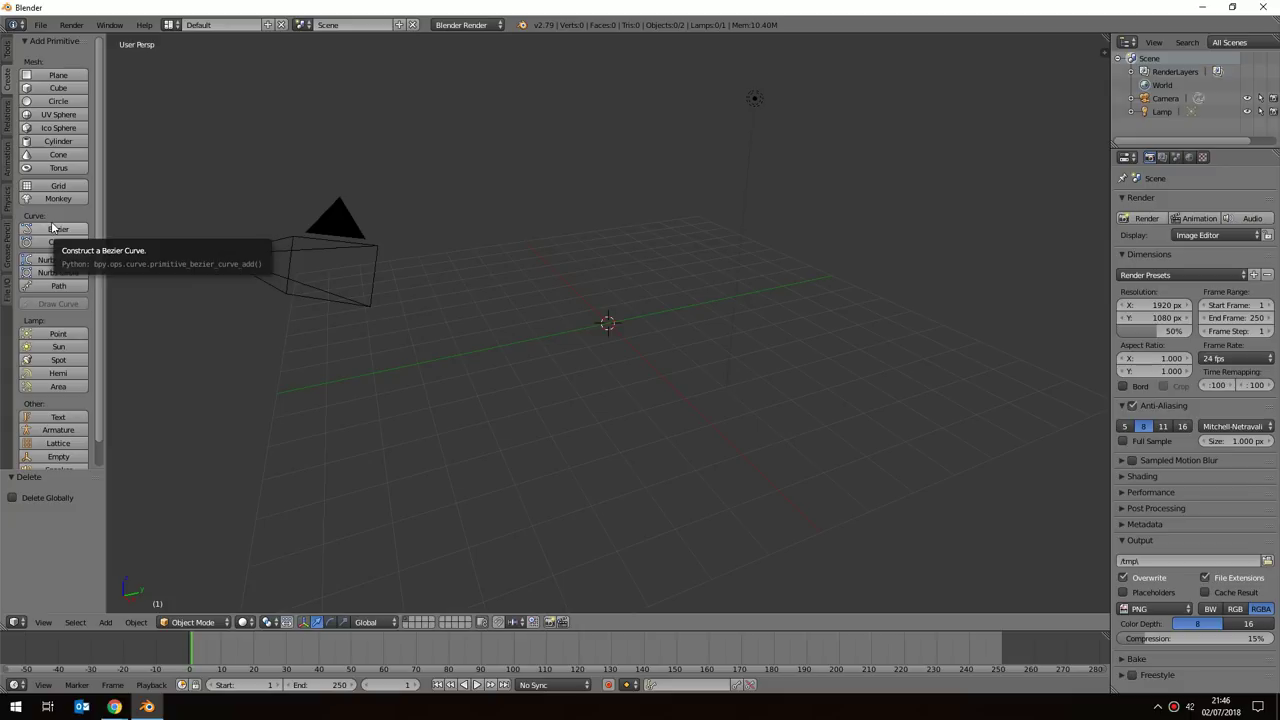
left_click(70, 116)
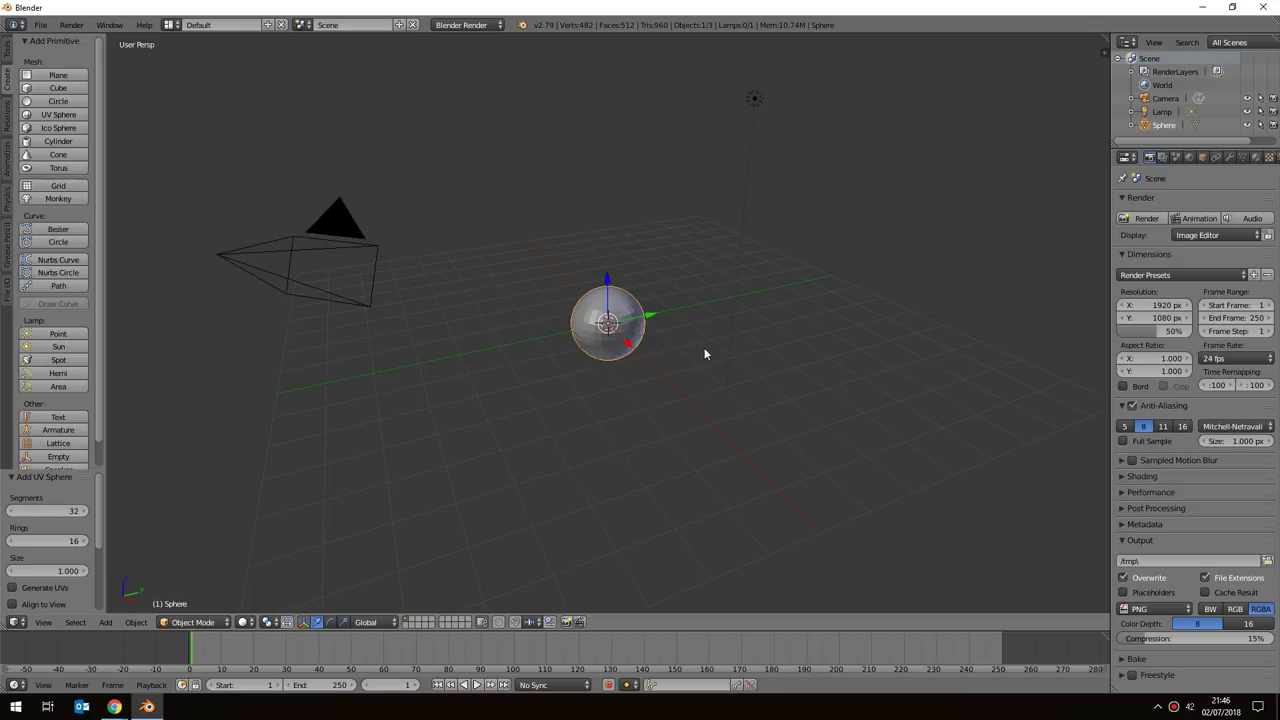
scroll(700, 350, "up", 7)
scroll(710, 358, "up", 2)
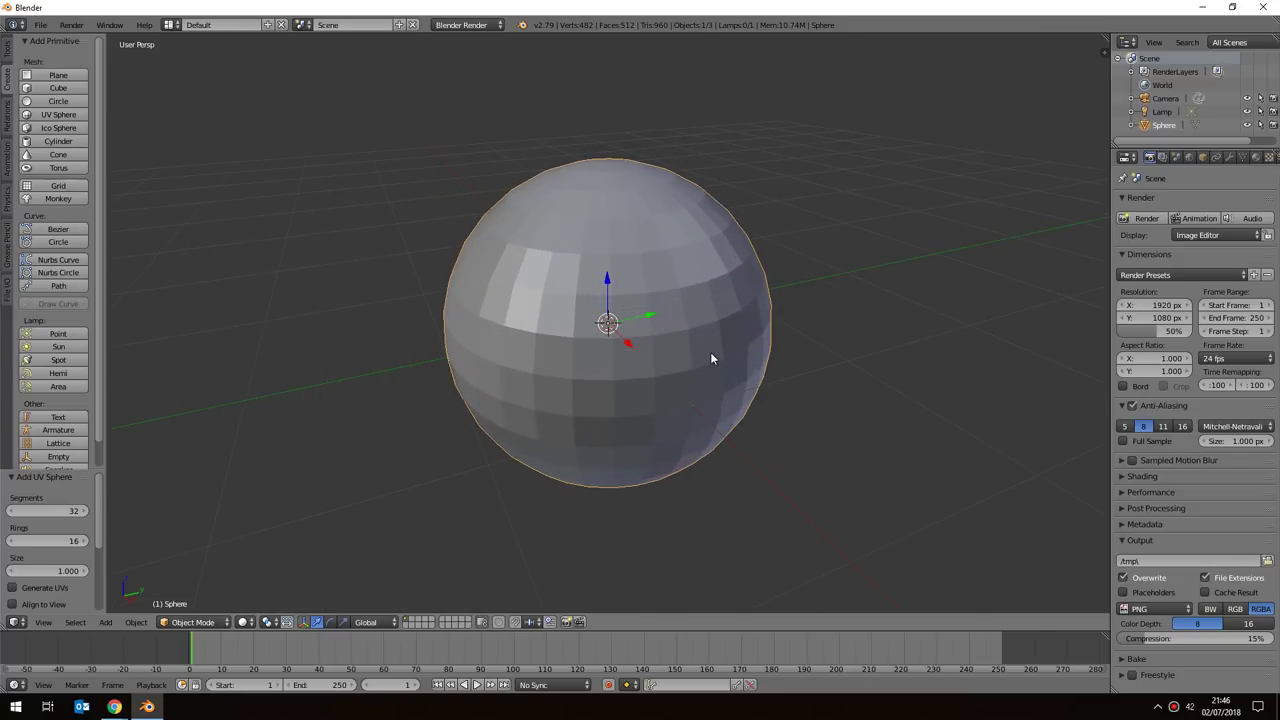
scroll(711, 358, "down", 9)
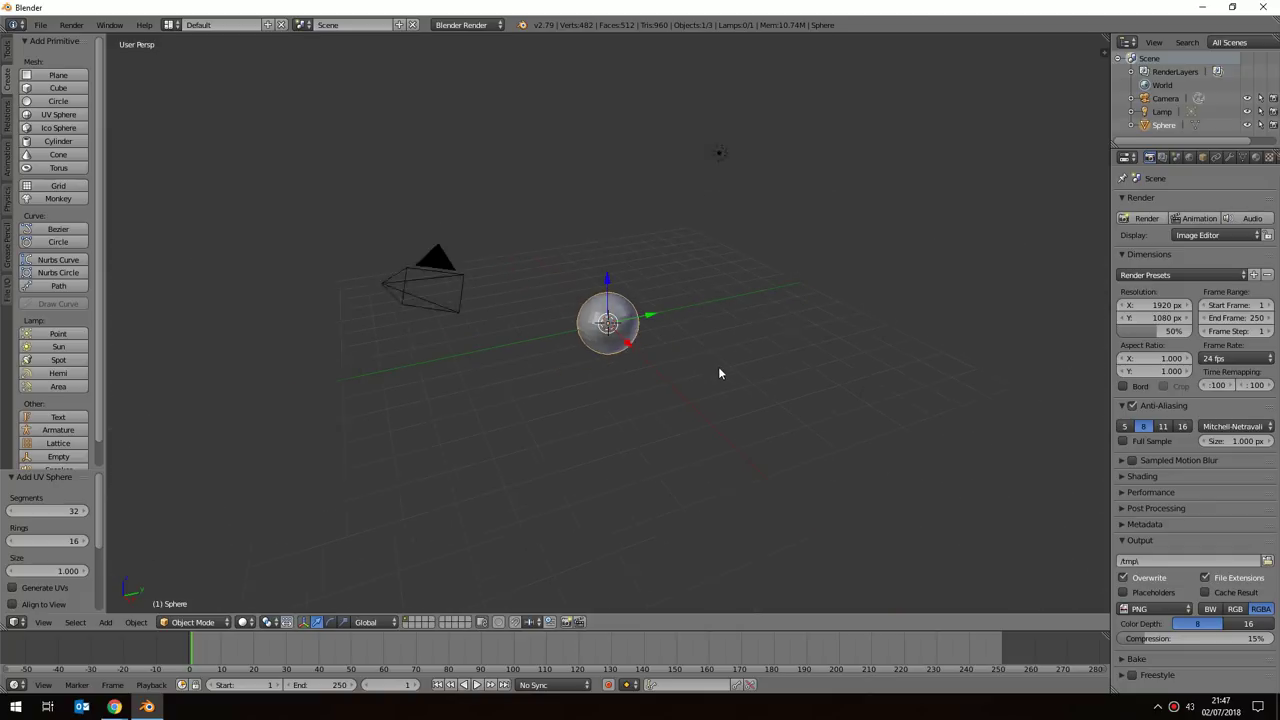
scroll(719, 373, "up", 4)
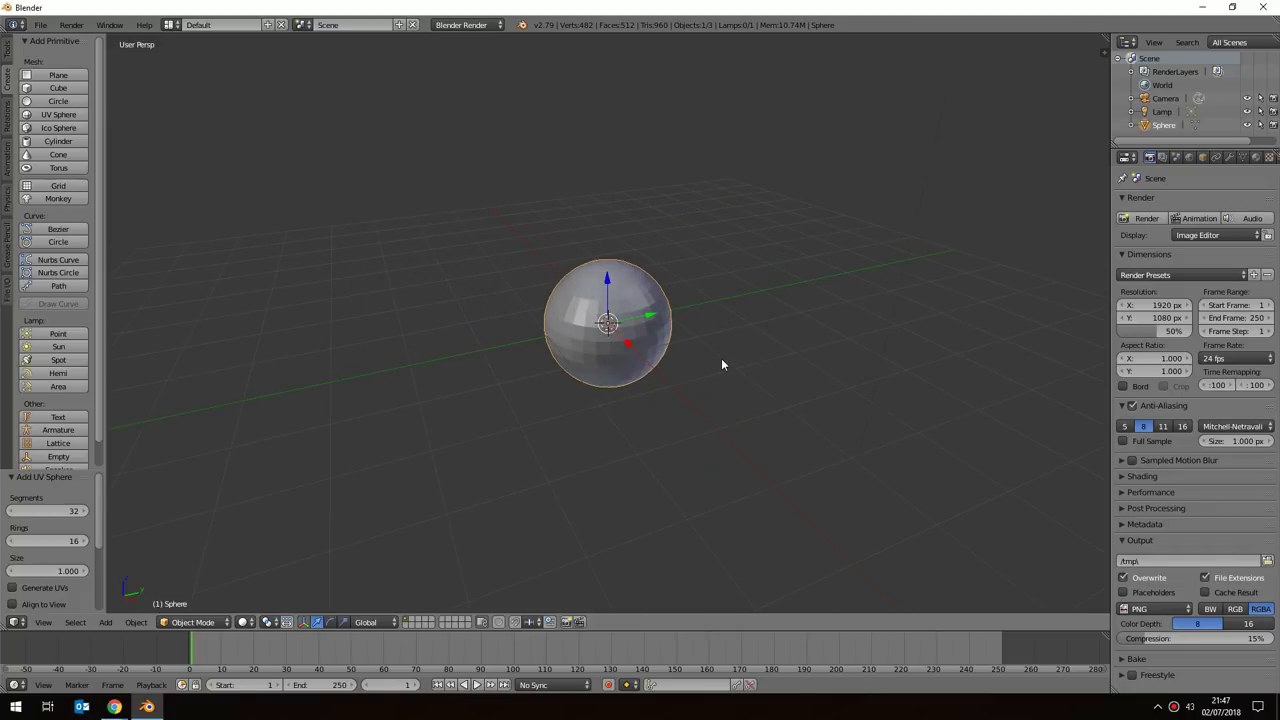
middle_click_drag(753, 358, 587, 369)
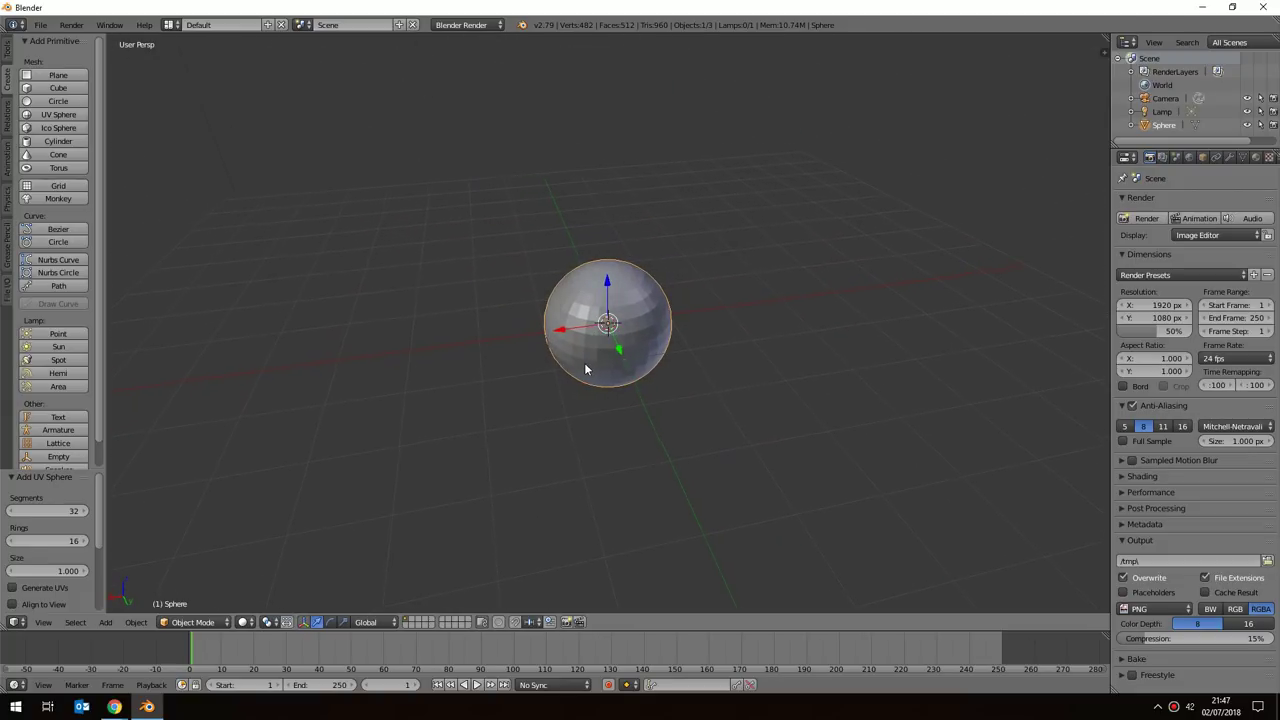
scroll(696, 360, "down", 4)
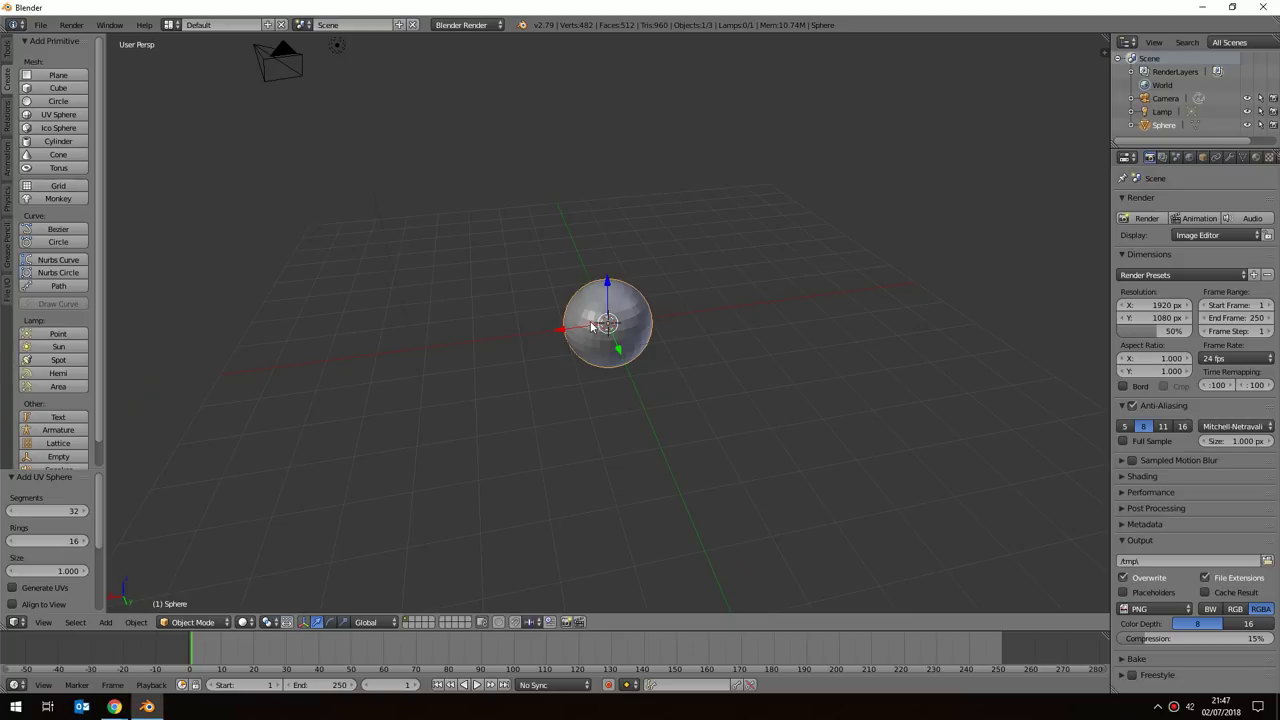
scroll(643, 311, "up", 3)
scroll(643, 311, "up", 2)
middle_click_drag(651, 309, 630, 413)
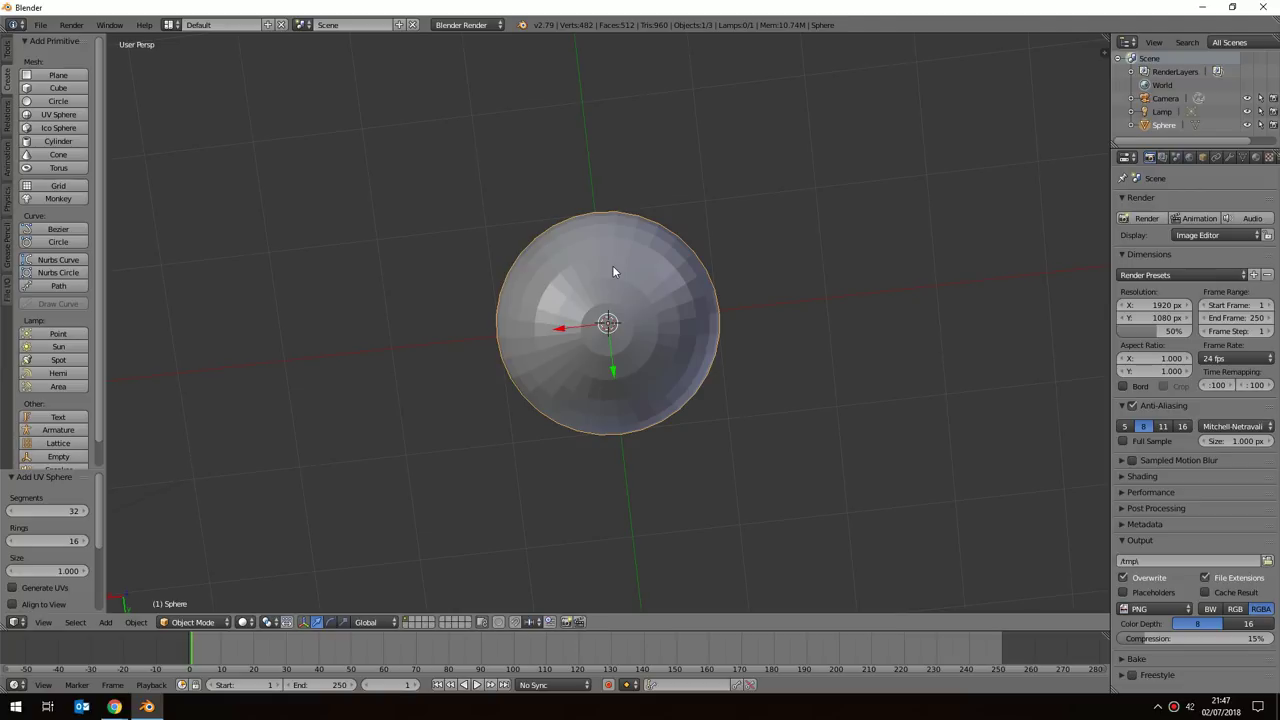
mouse_move(114, 707)
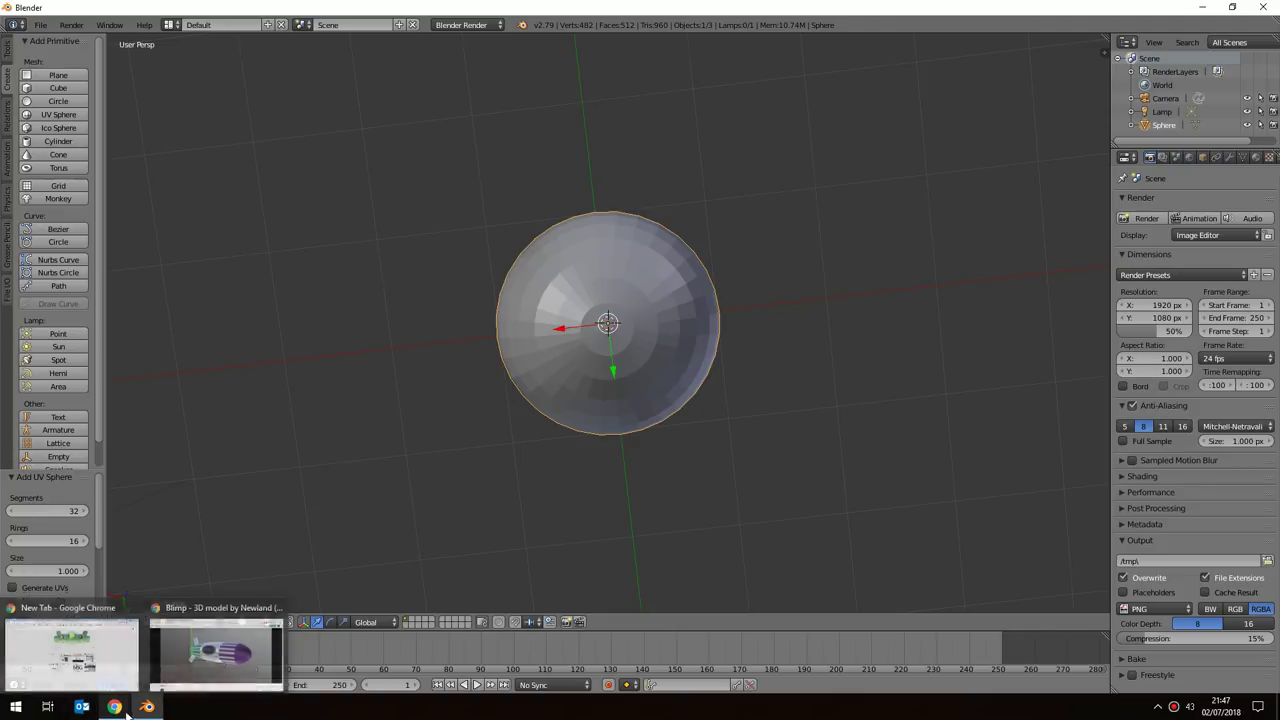
left_click(210, 650)
mouse_move(369, 360)
left_mouse_down()
mouse_move(540, 360)
mouse_move(366, 363)
left_mouse_up()
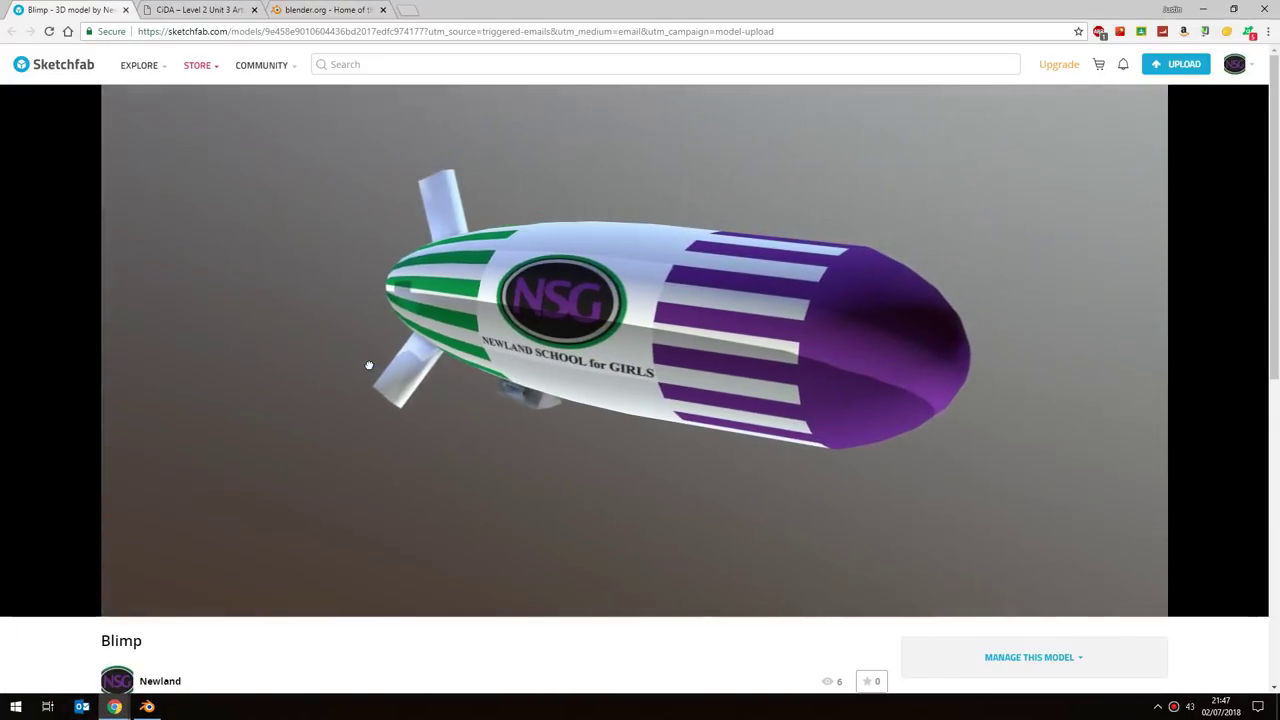
left_click(150, 707)
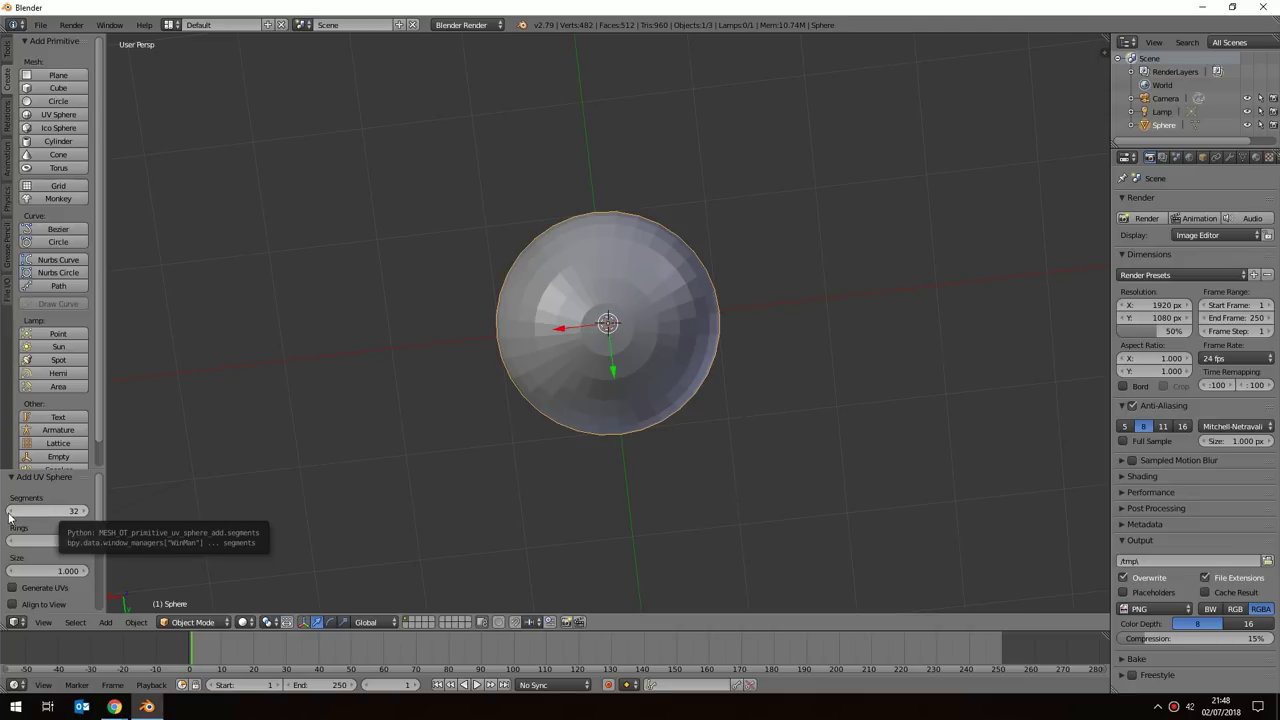
Change the UV sphere's segment count from 32 to 33, keeping 16 rings.
left_click(68, 510)
type("33")
key("Return")
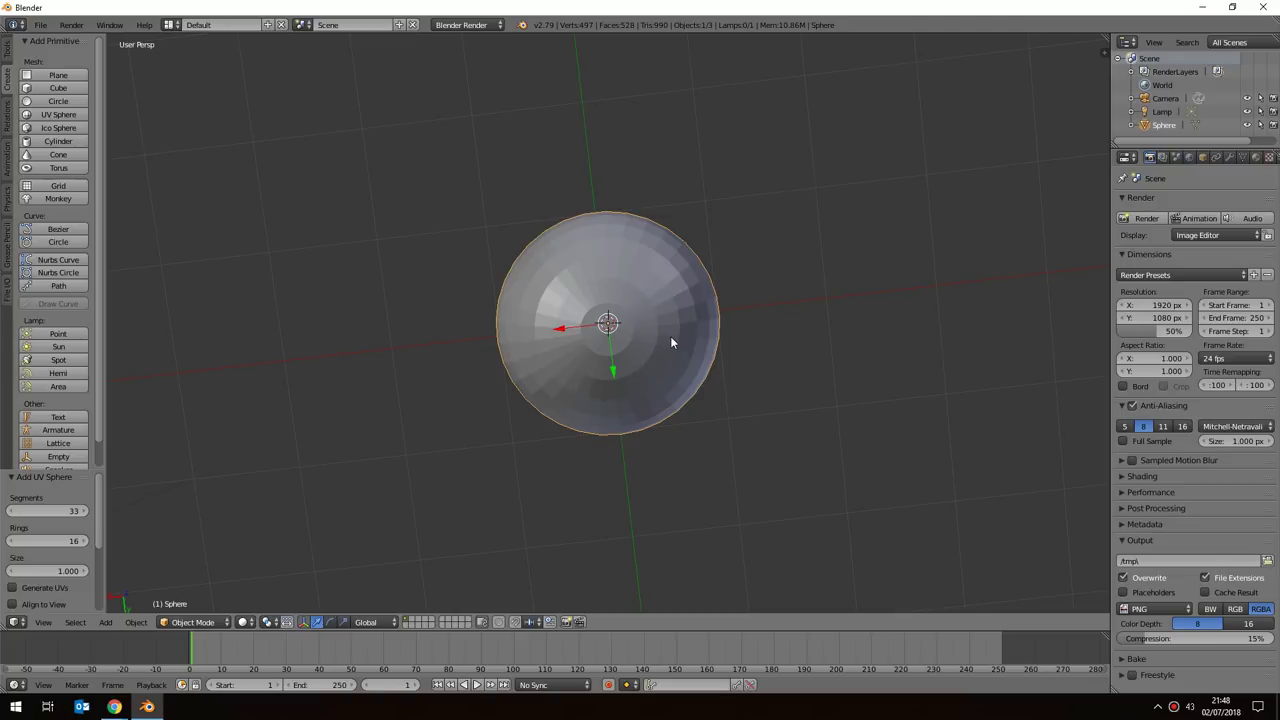
middle_click_drag(737, 309, 692, 135)
scroll(710, 440, "down", 4)
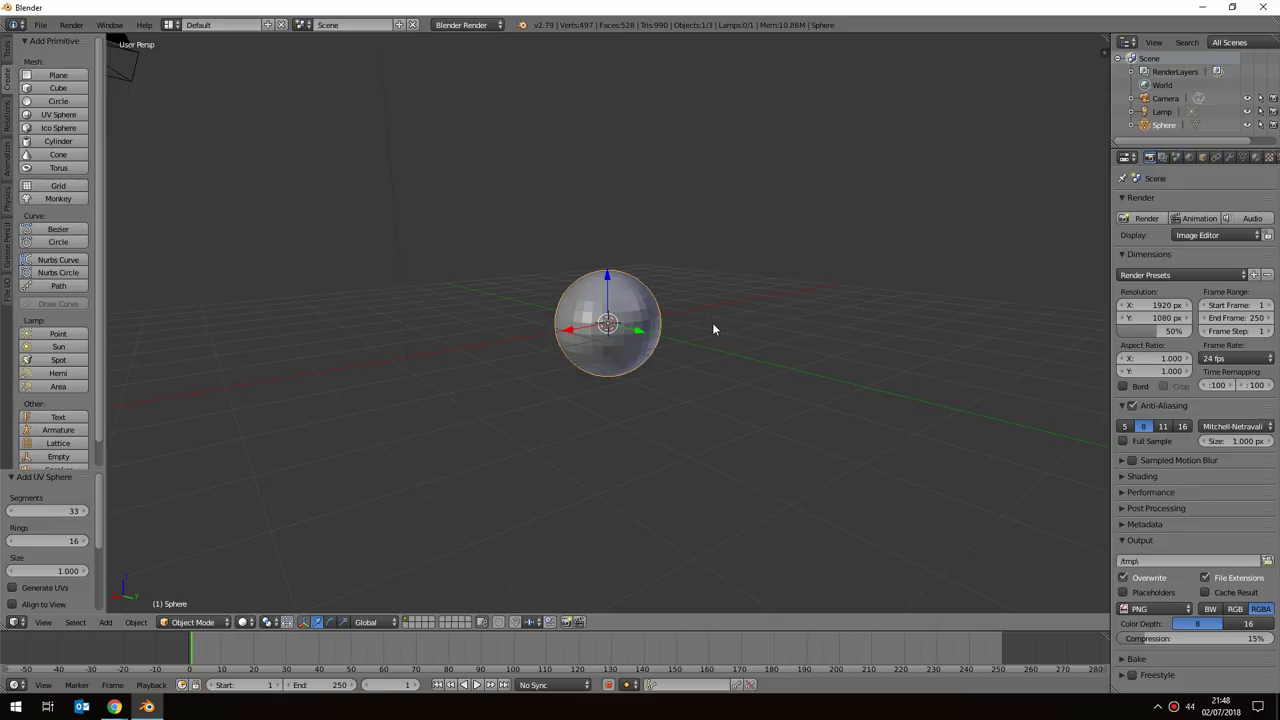
scroll(714, 323, "down", 1)
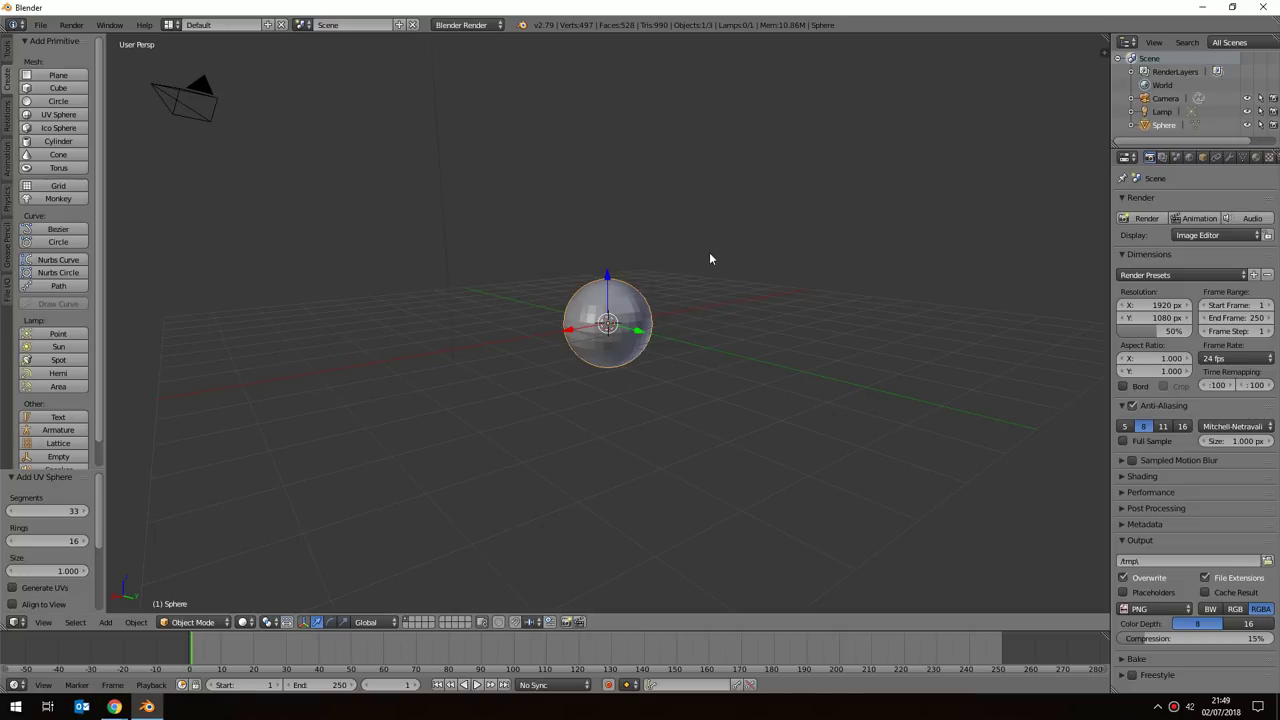
key("s")
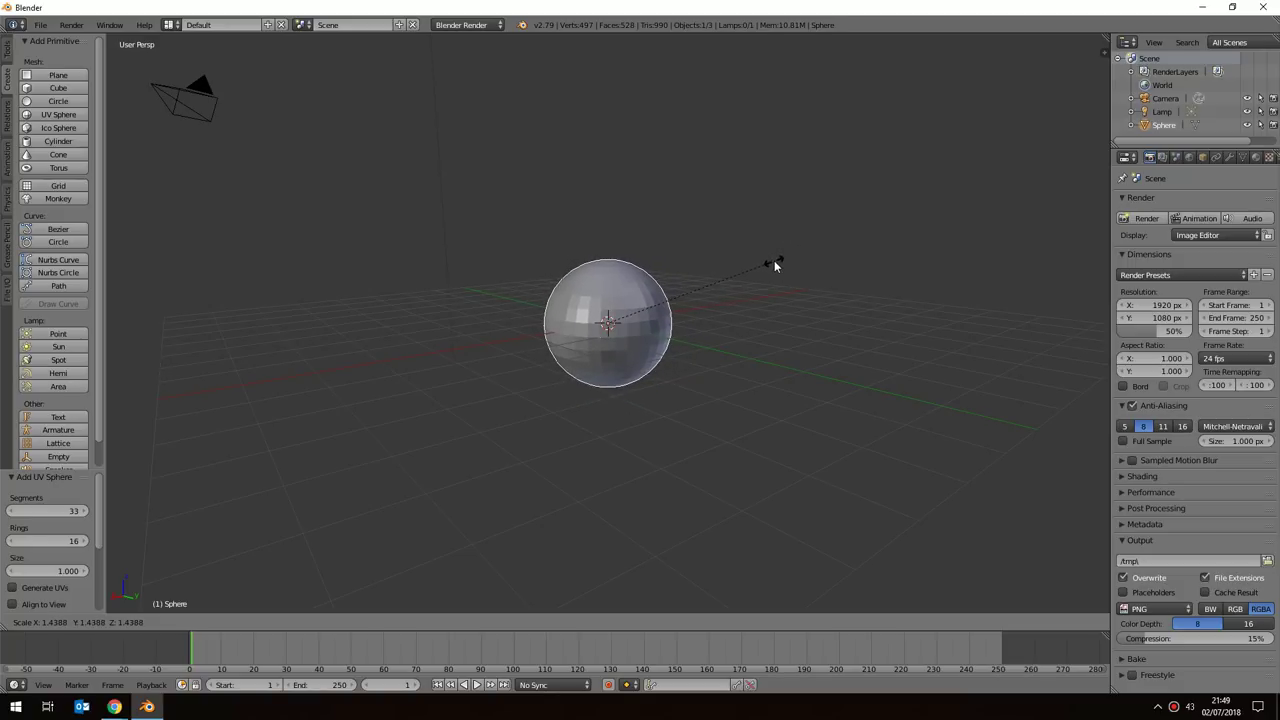
key("z")
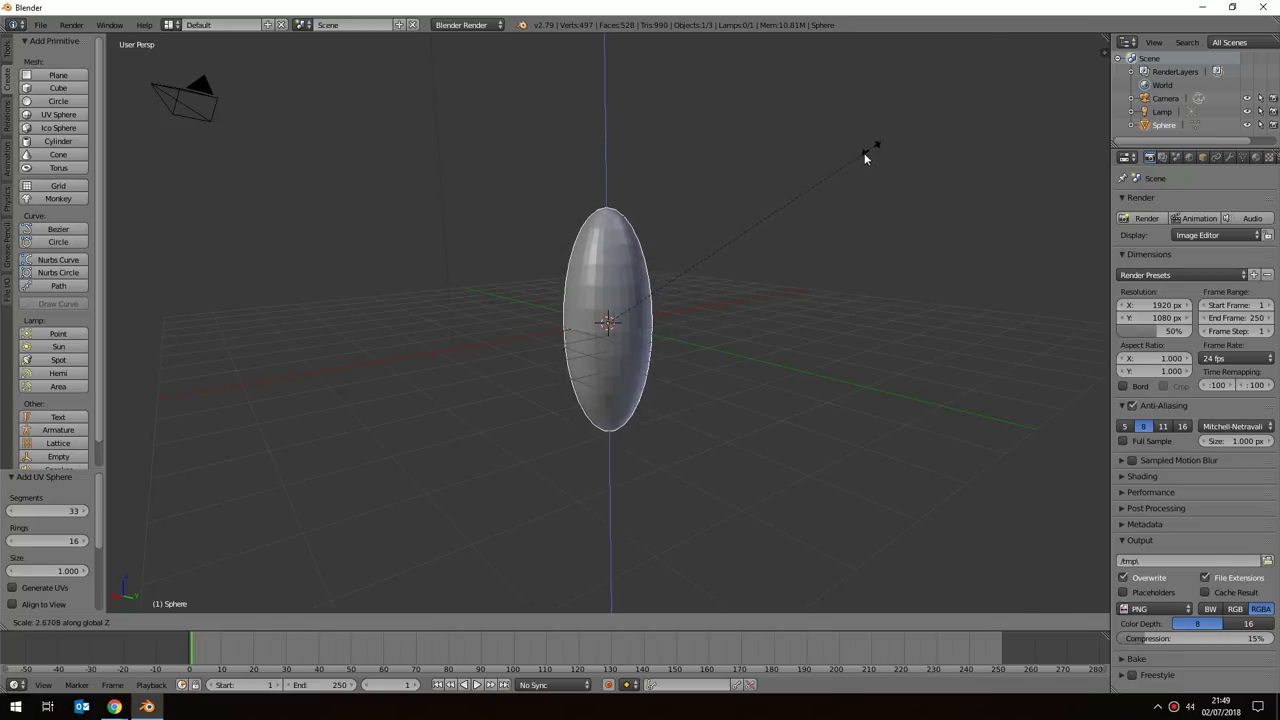
left_click(1000, 65)
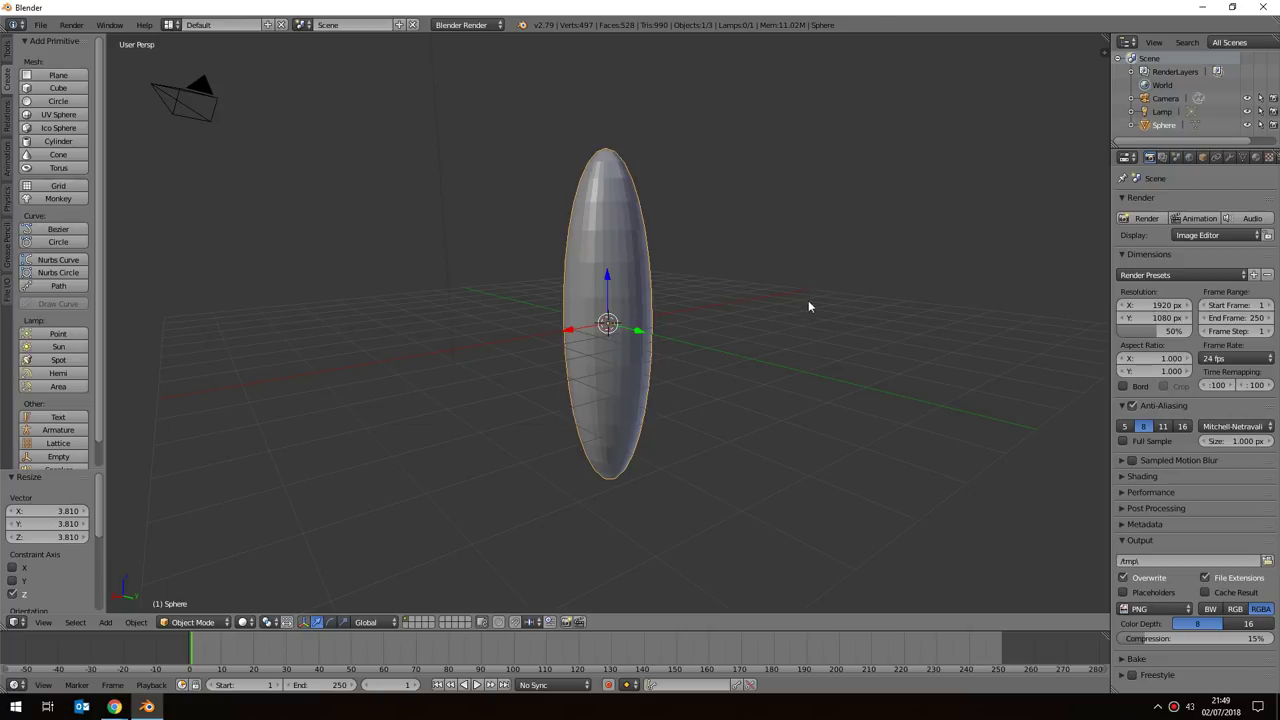
middle_click_drag(726, 354, 737, 312)
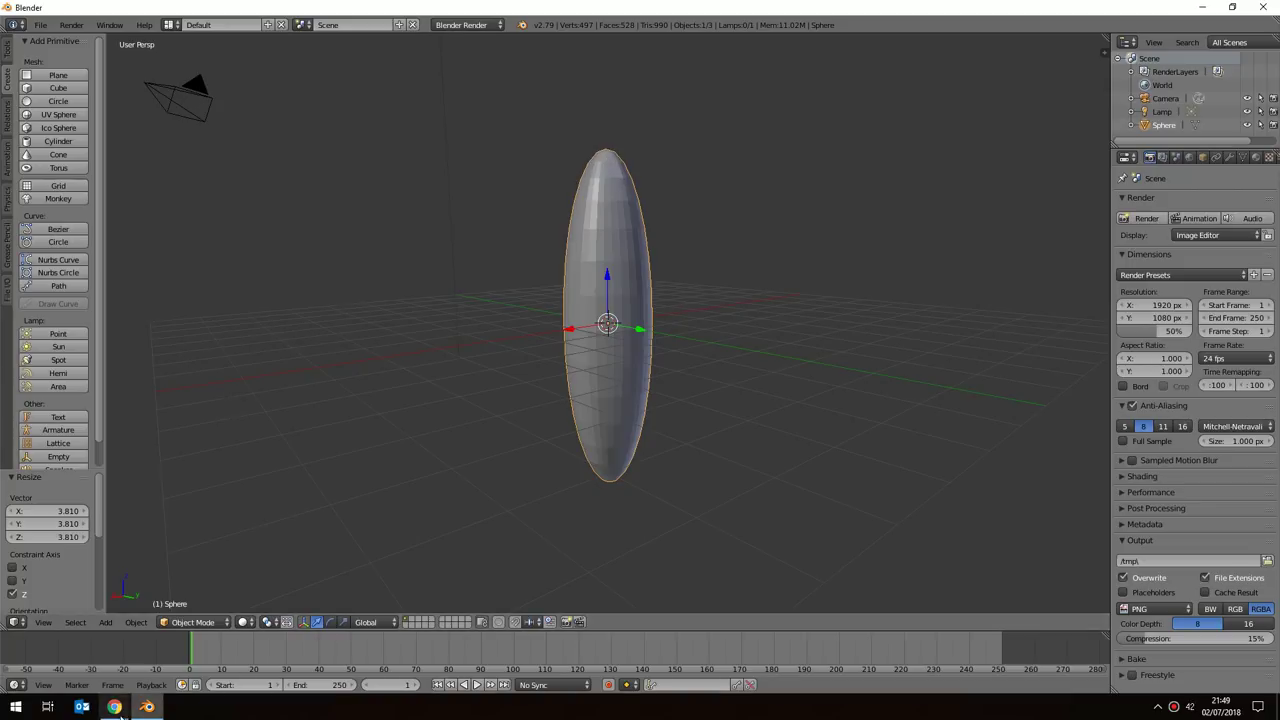
mouse_move(114, 707)
left_click(195, 678)
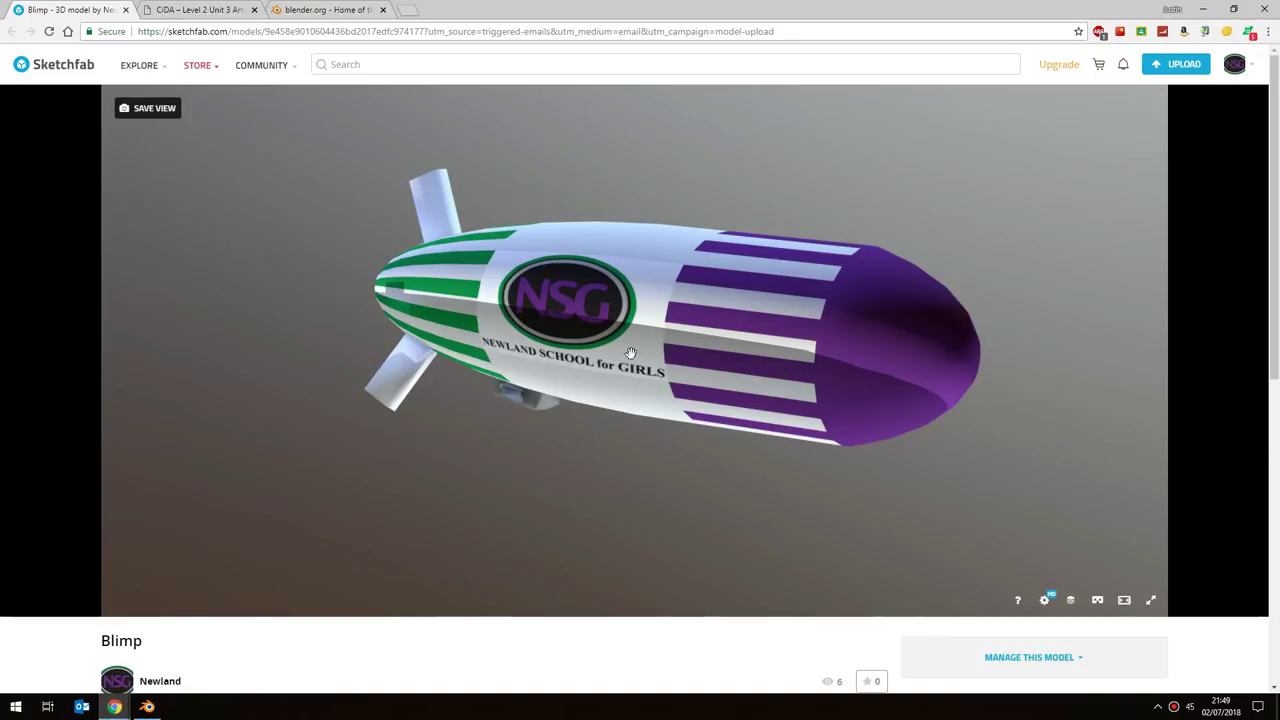
left_click_drag(395, 293, 355, 300)
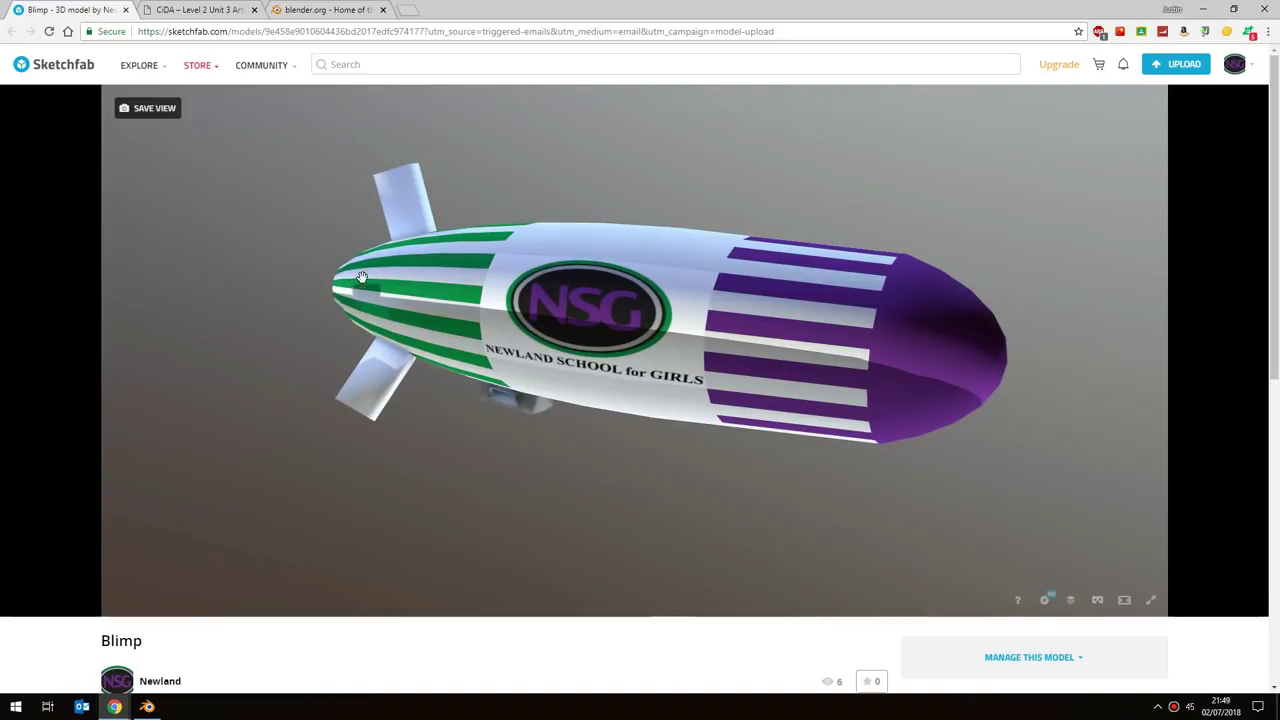
left_click_drag(425, 334, 867, 325)
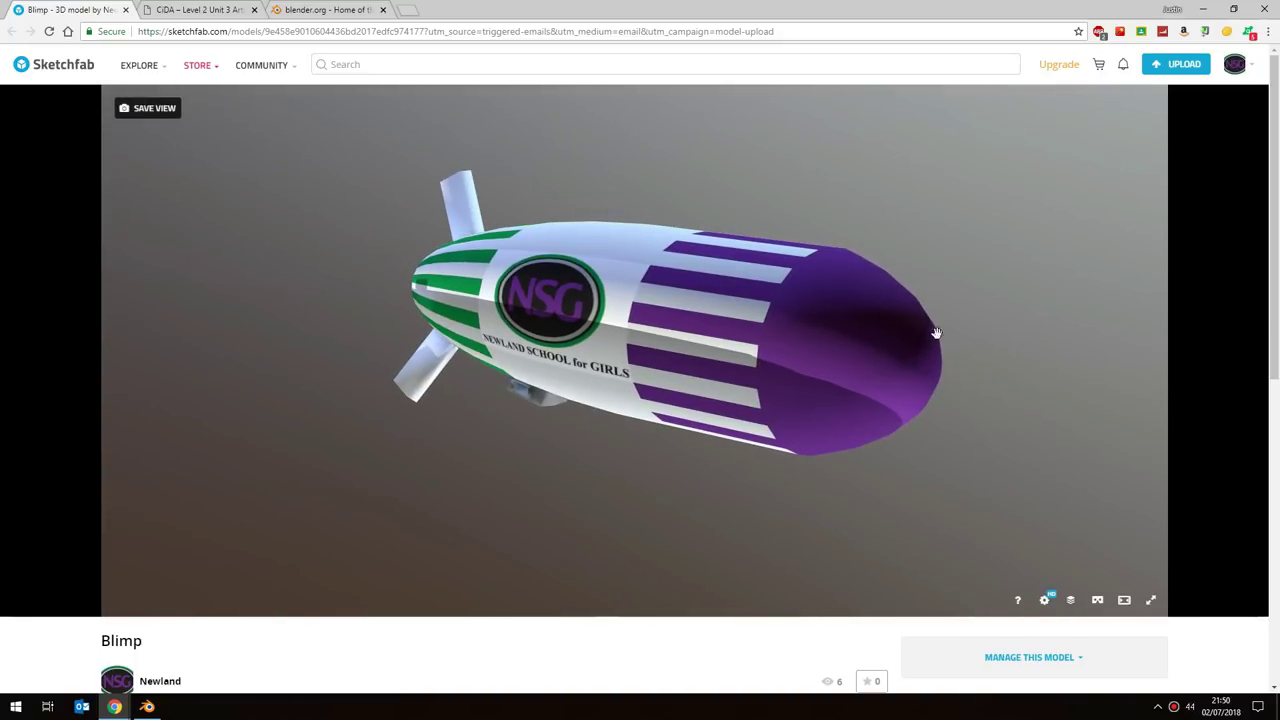
left_click_drag(864, 376, 910, 375)
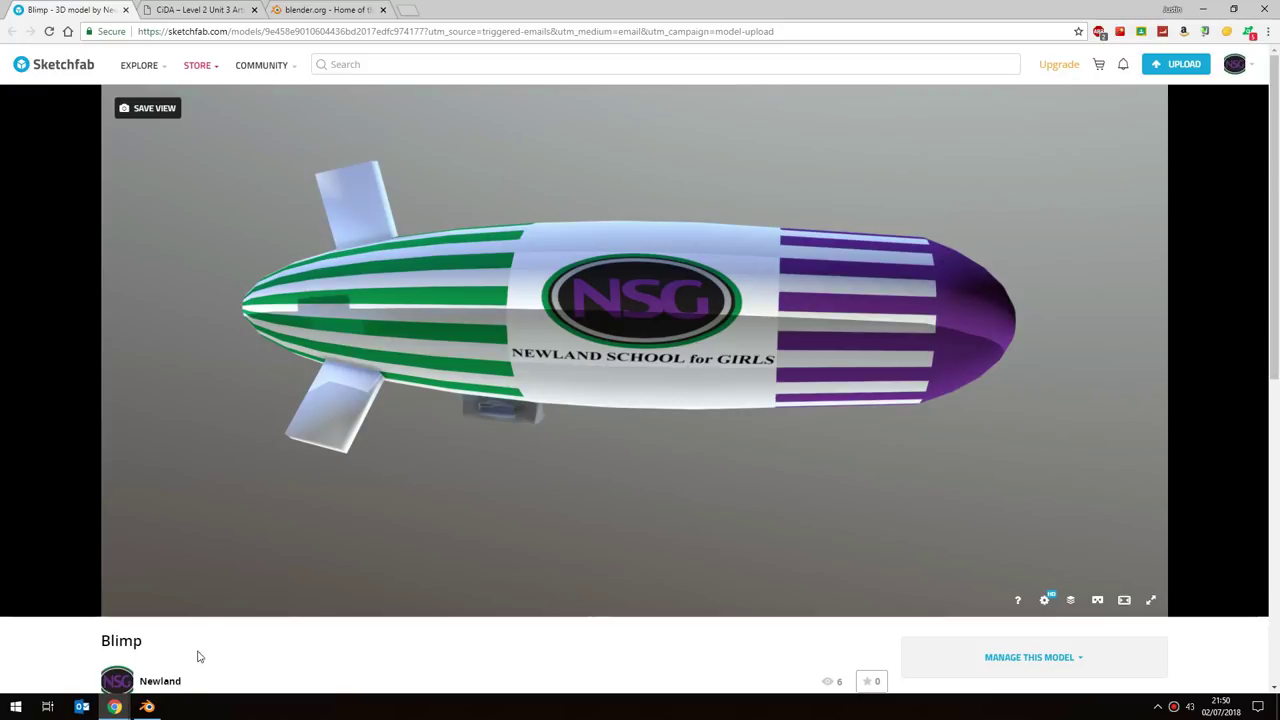
left_click(147, 707)
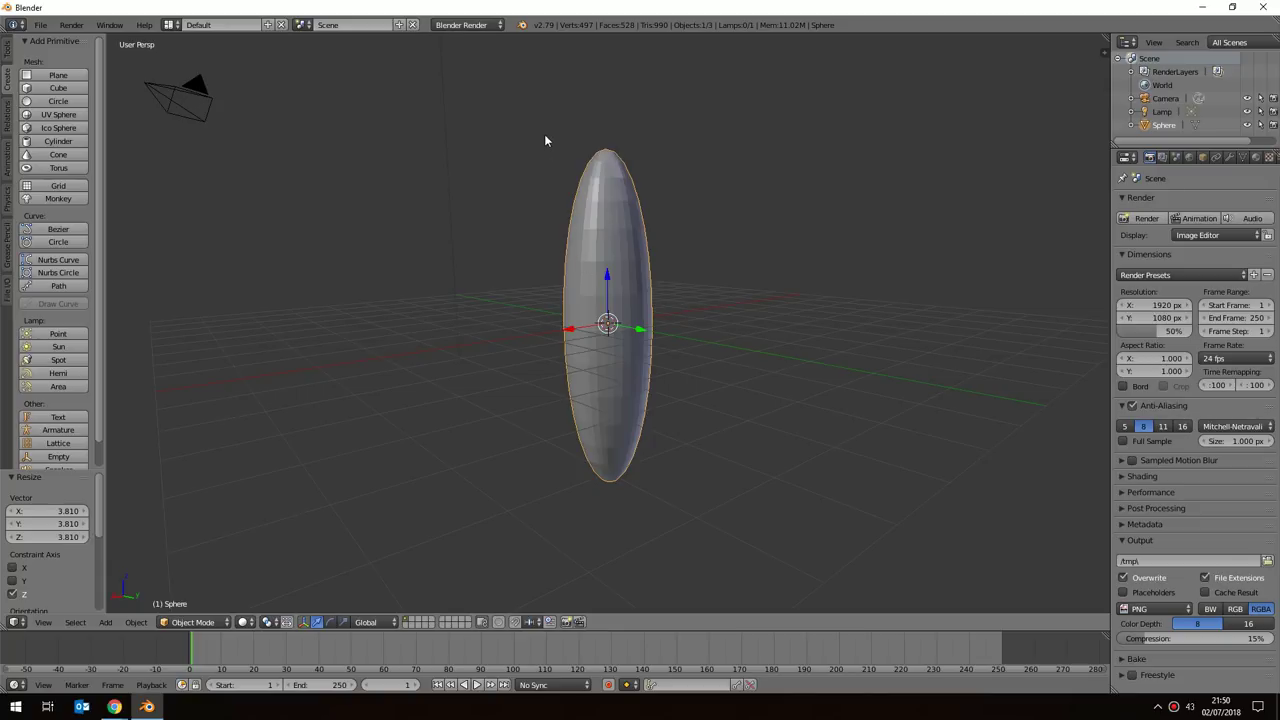
Switch the stretched sphere into Edit Mode from the header's mode menu.
left_click(181, 625)
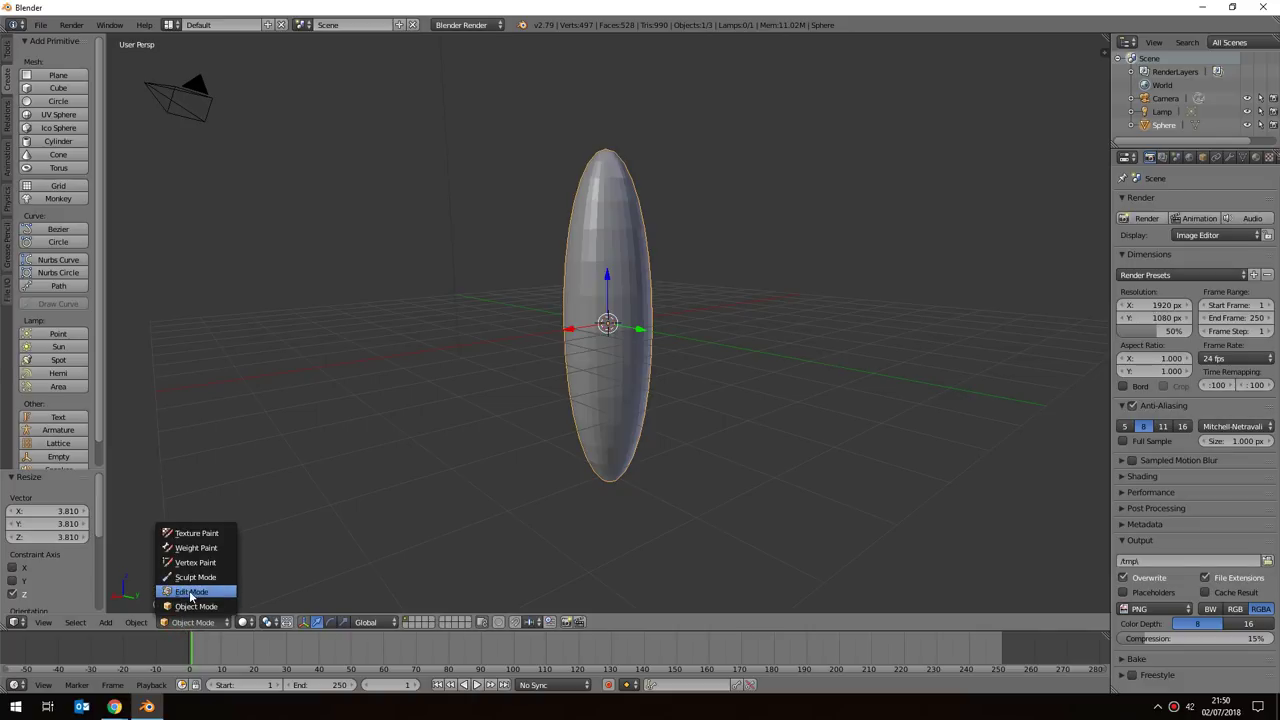
left_click(190, 594)
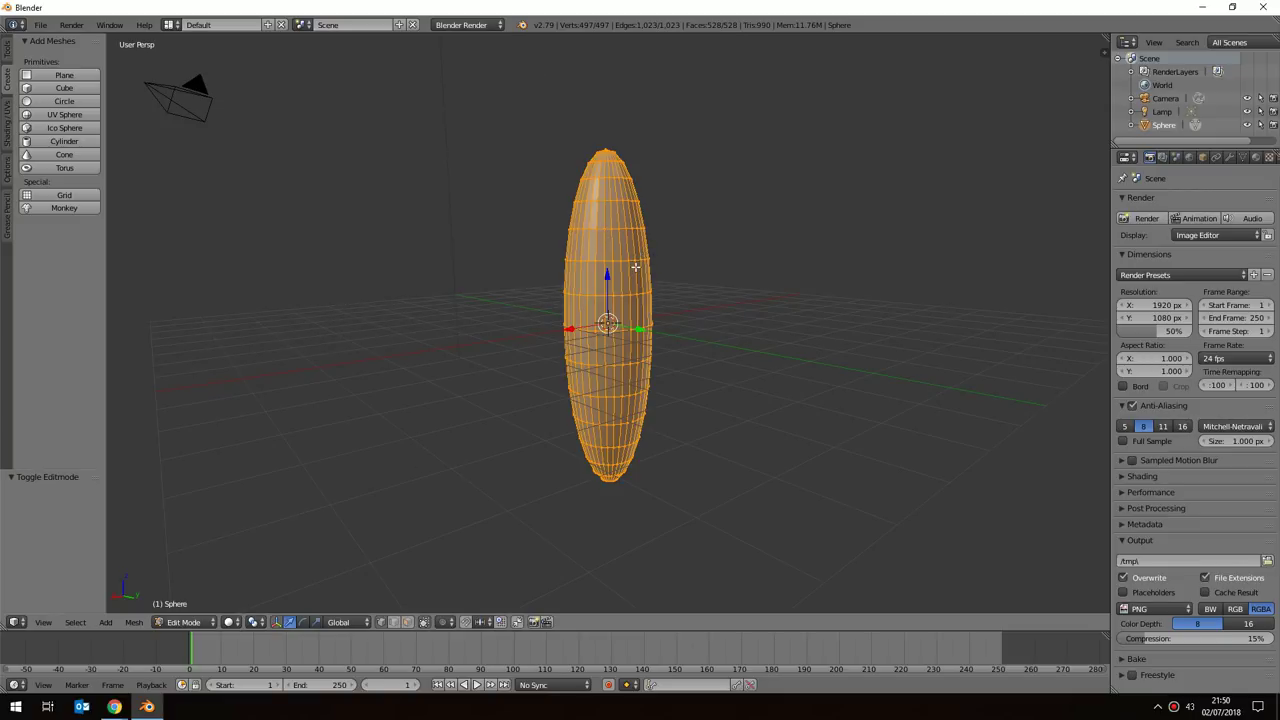
mouse_move(731, 331)
middle_mouse_down()
mouse_move(697, 331)
mouse_move(754, 329)
mouse_move(720, 343)
middle_mouse_up()
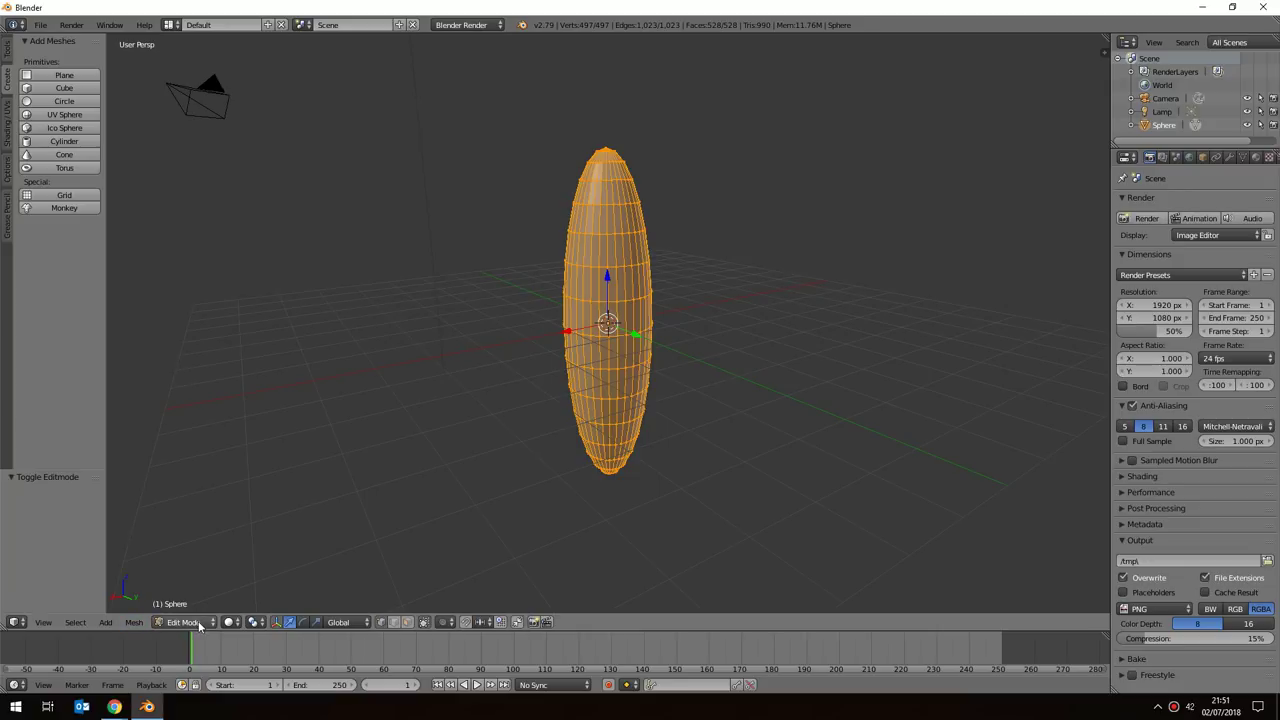
Set the view to Left and toggle to orthographic for a Left Ortho view.
left_click(44, 623)
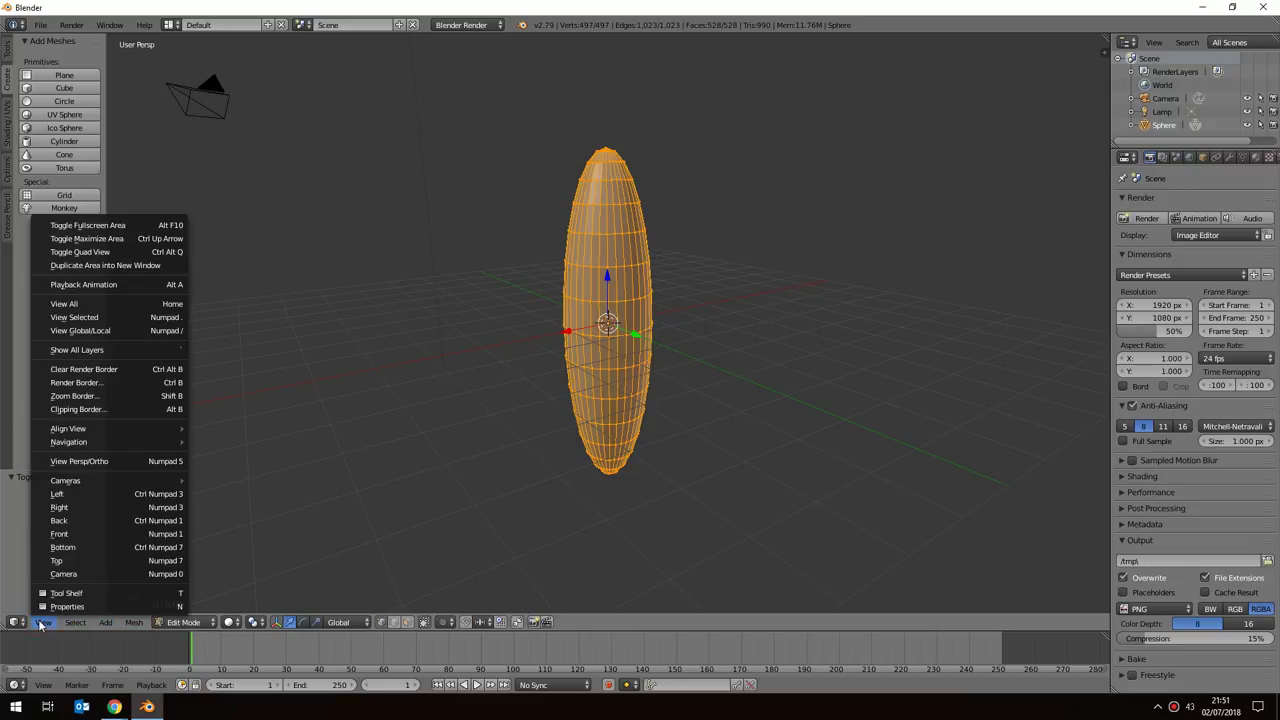
left_click(60, 495)
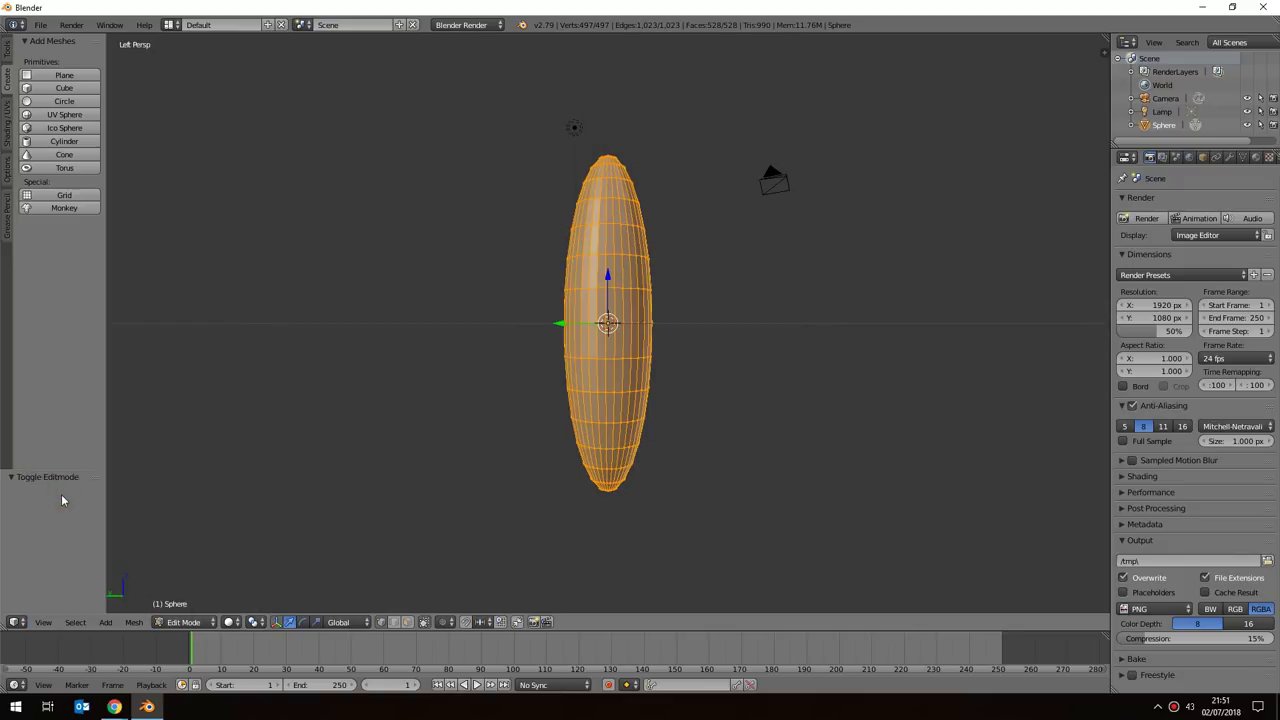
left_click(44, 623)
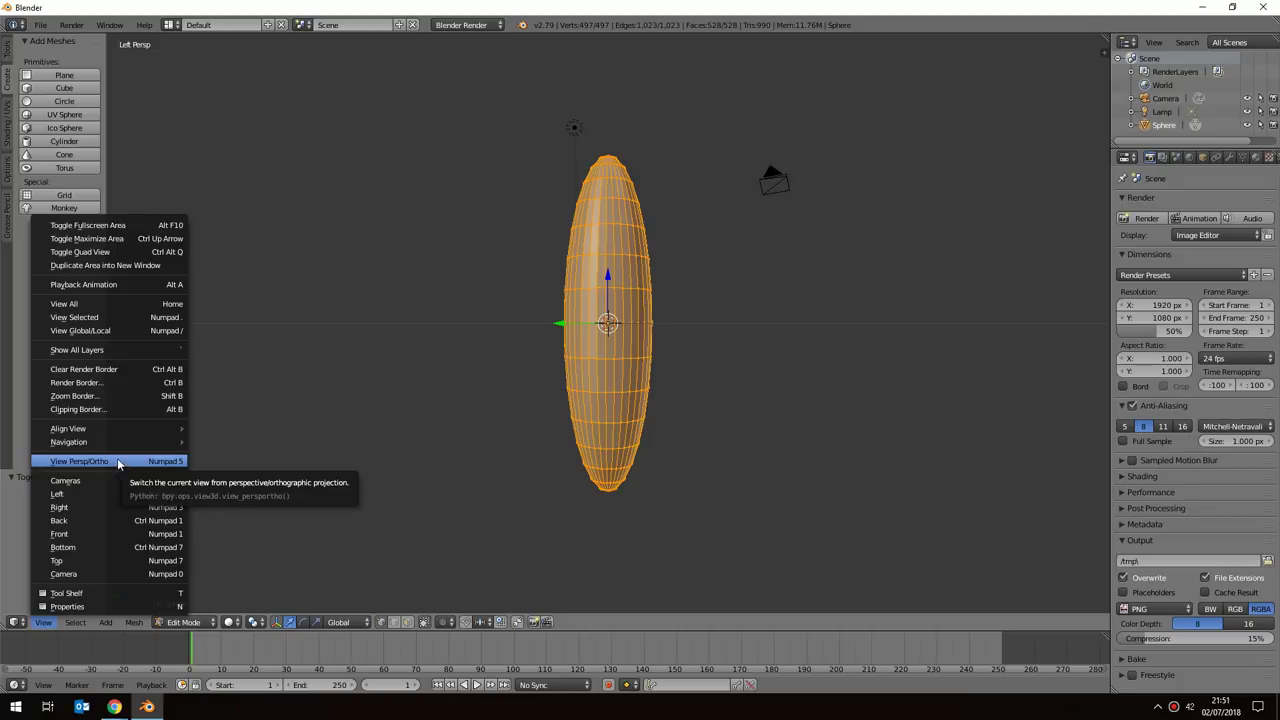
left_click(119, 461)
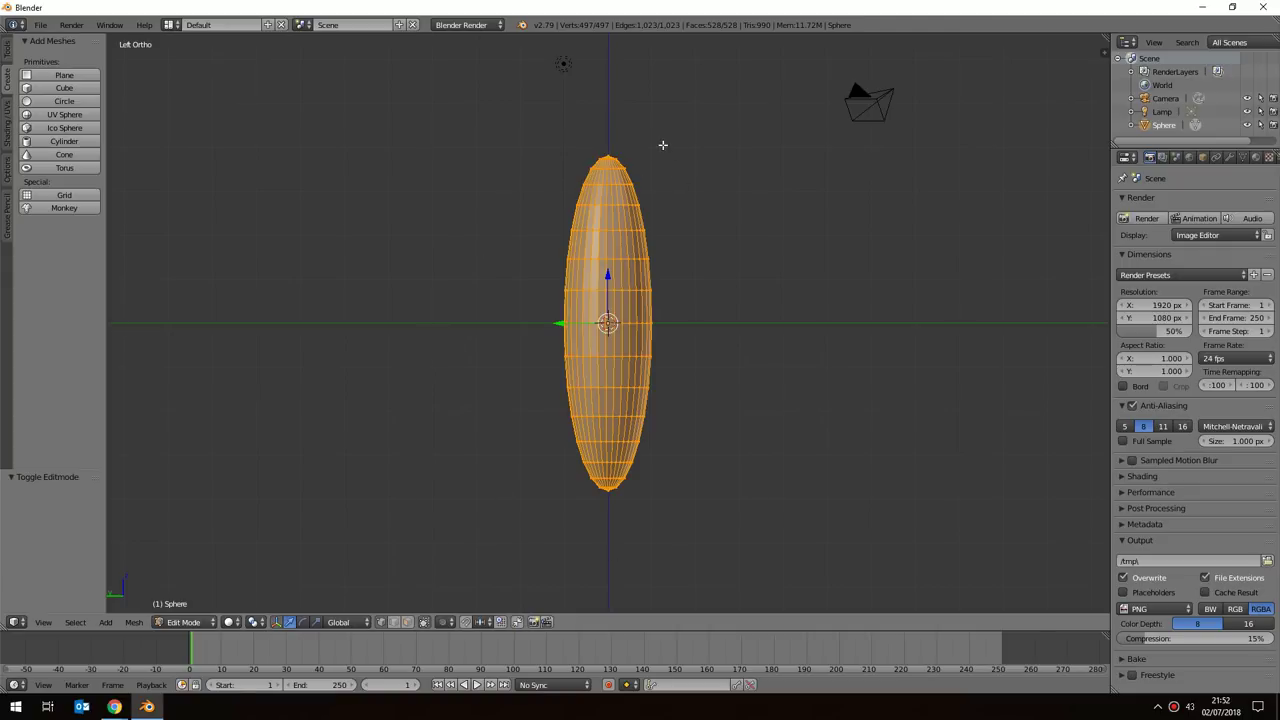
Deselect all sphere vertices and turn off Limit selection to visible.
key("a")
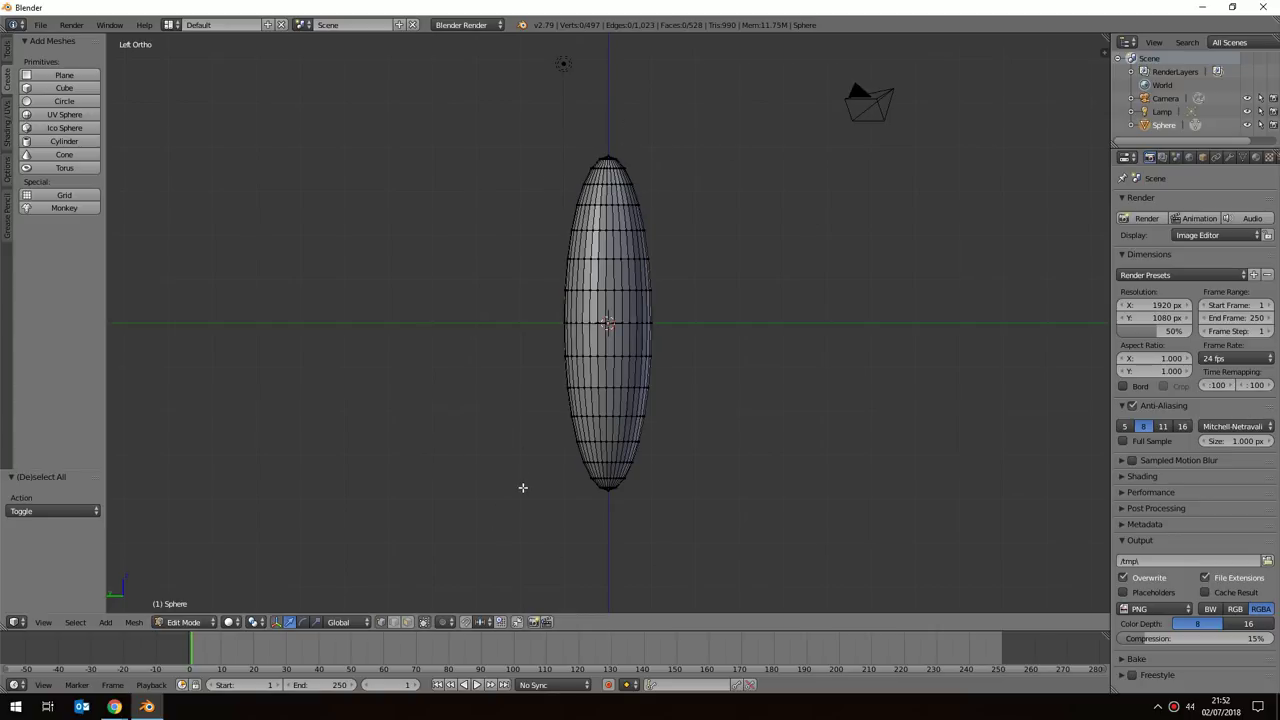
key("a")
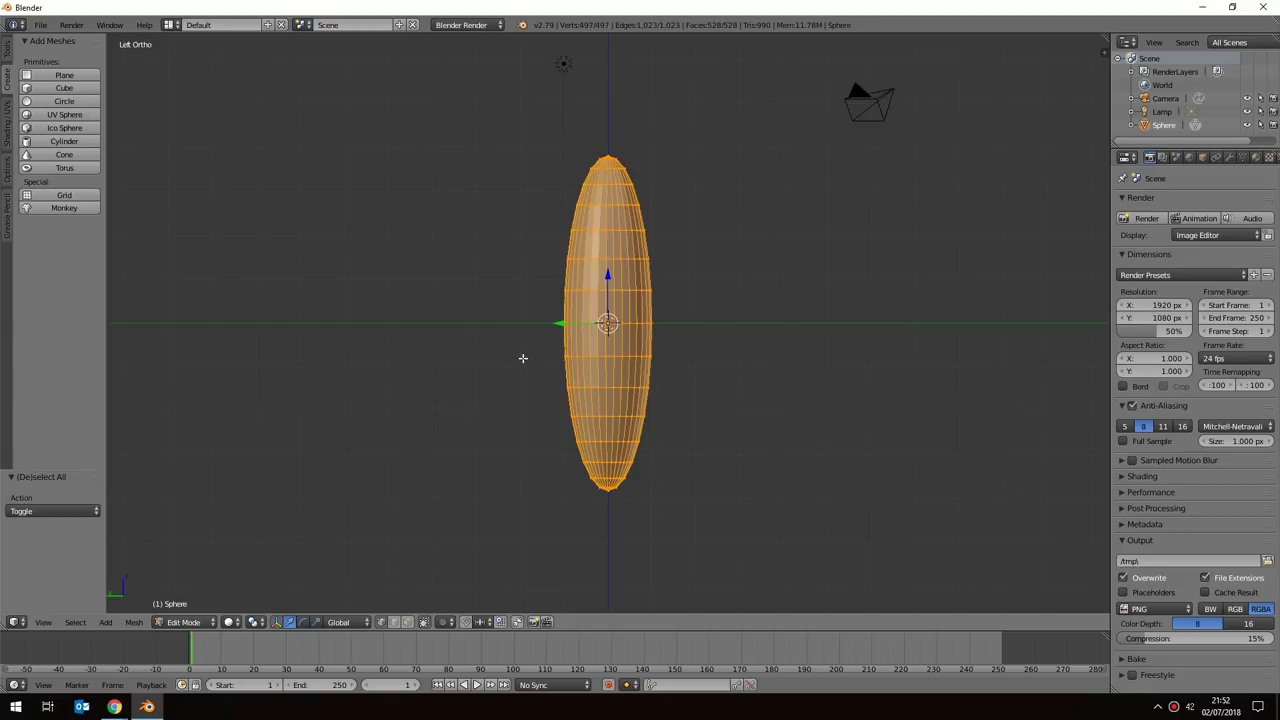
key("a")
key("a")
key("a")
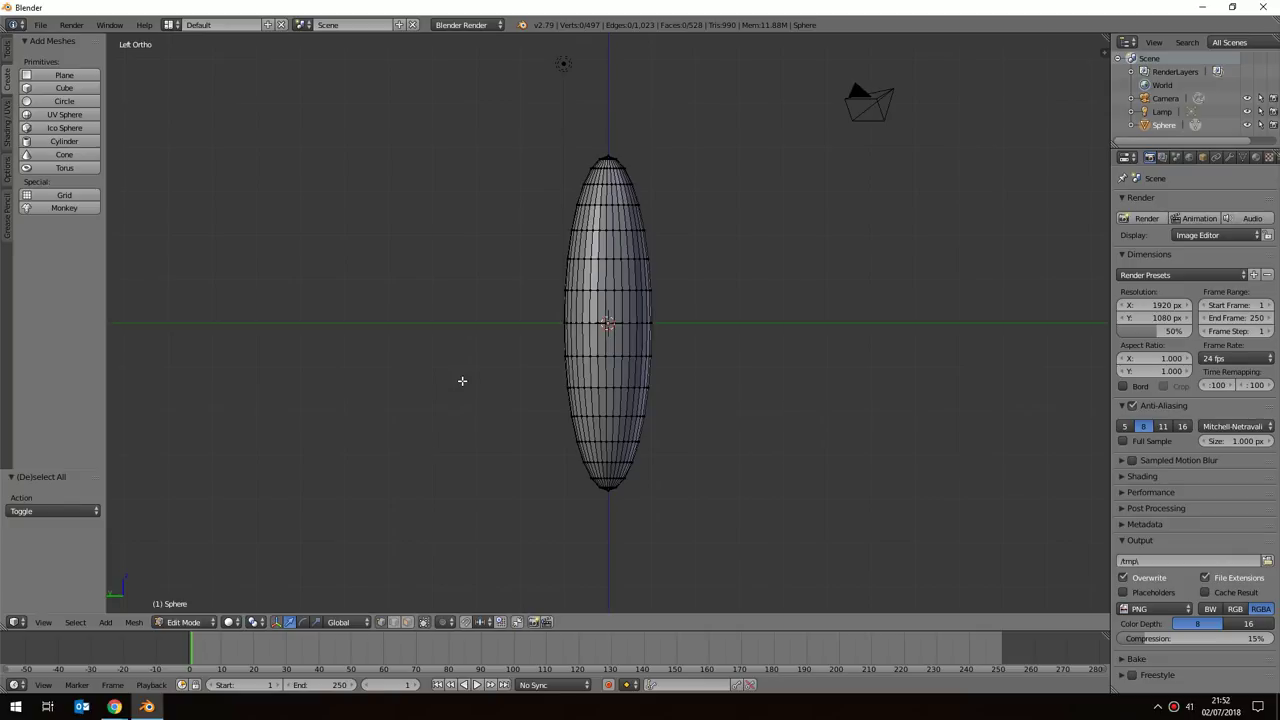
left_click(423, 622)
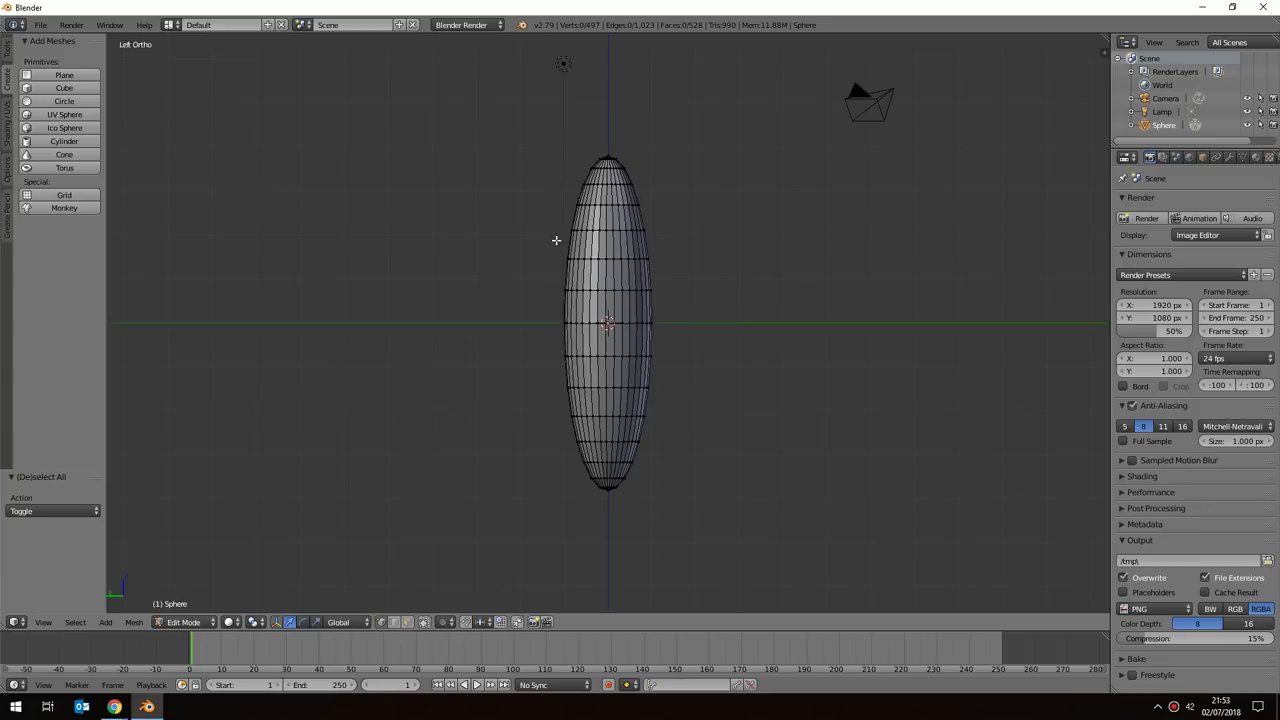
Border-select the top ring of vertices, then bring up the Sketchfab blimp reference.
key("b")
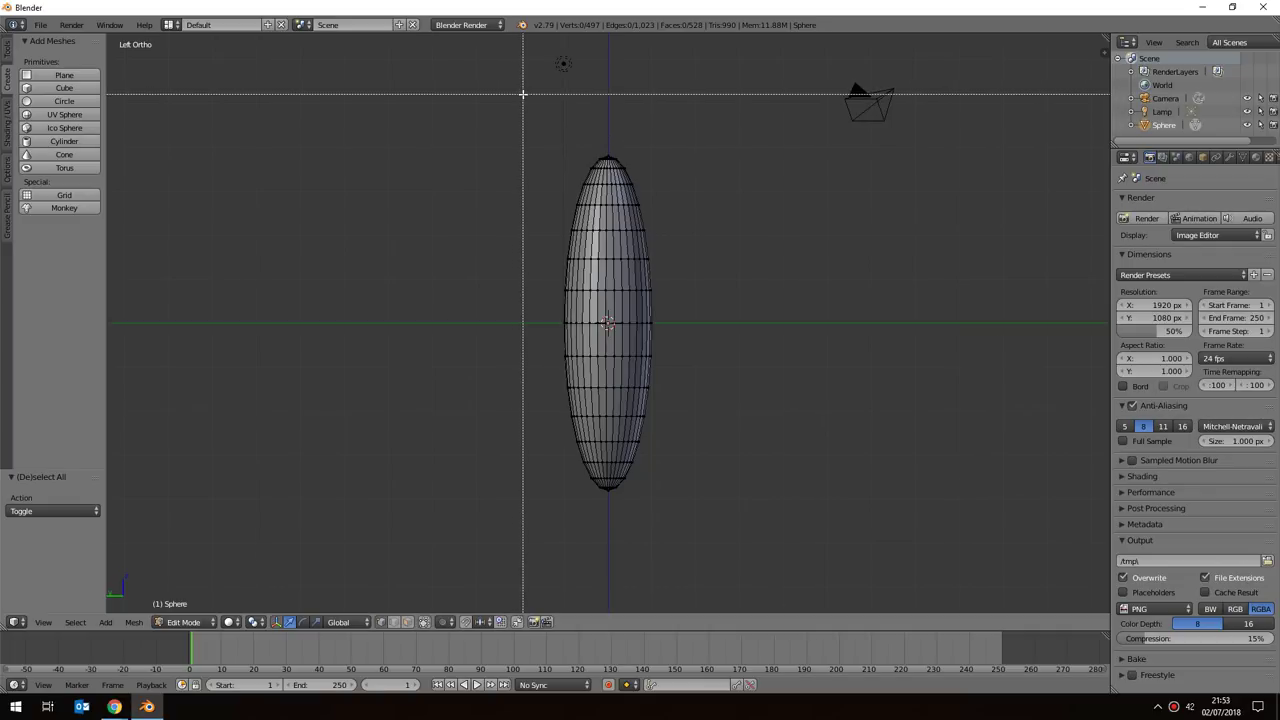
left_click_drag(526, 97, 703, 250)
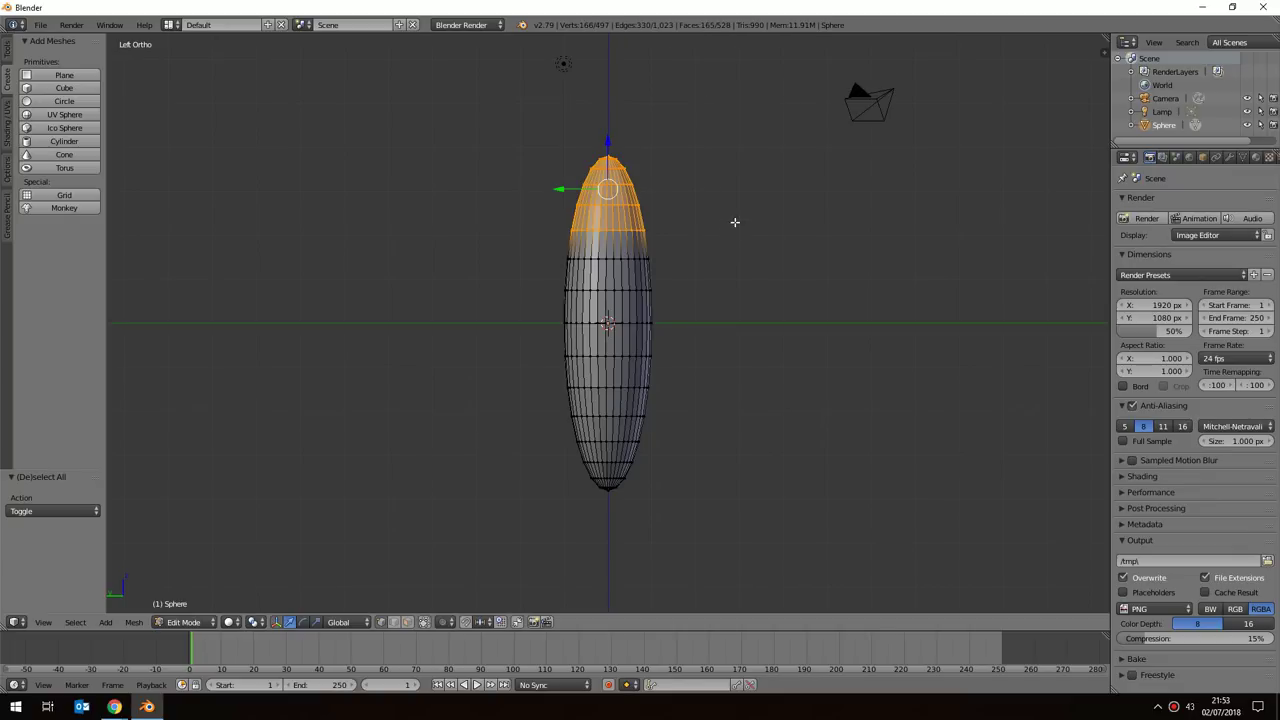
mouse_move(114, 707)
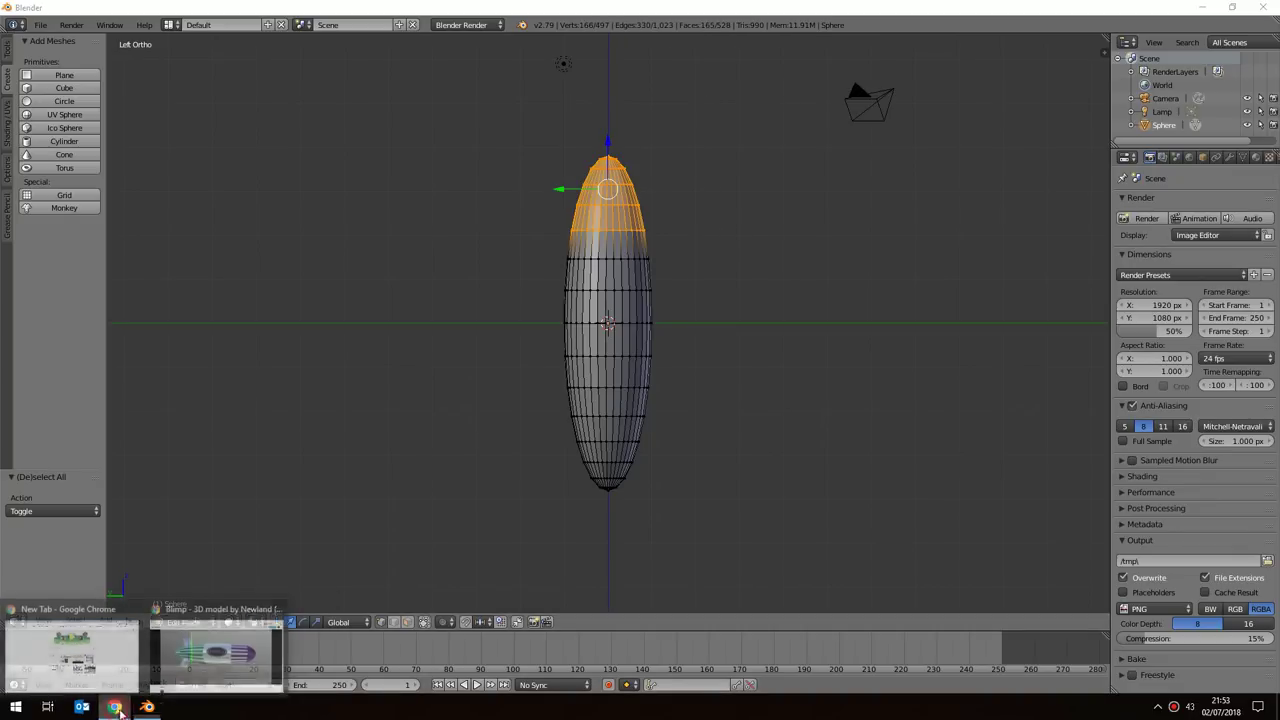
left_click(220, 650)
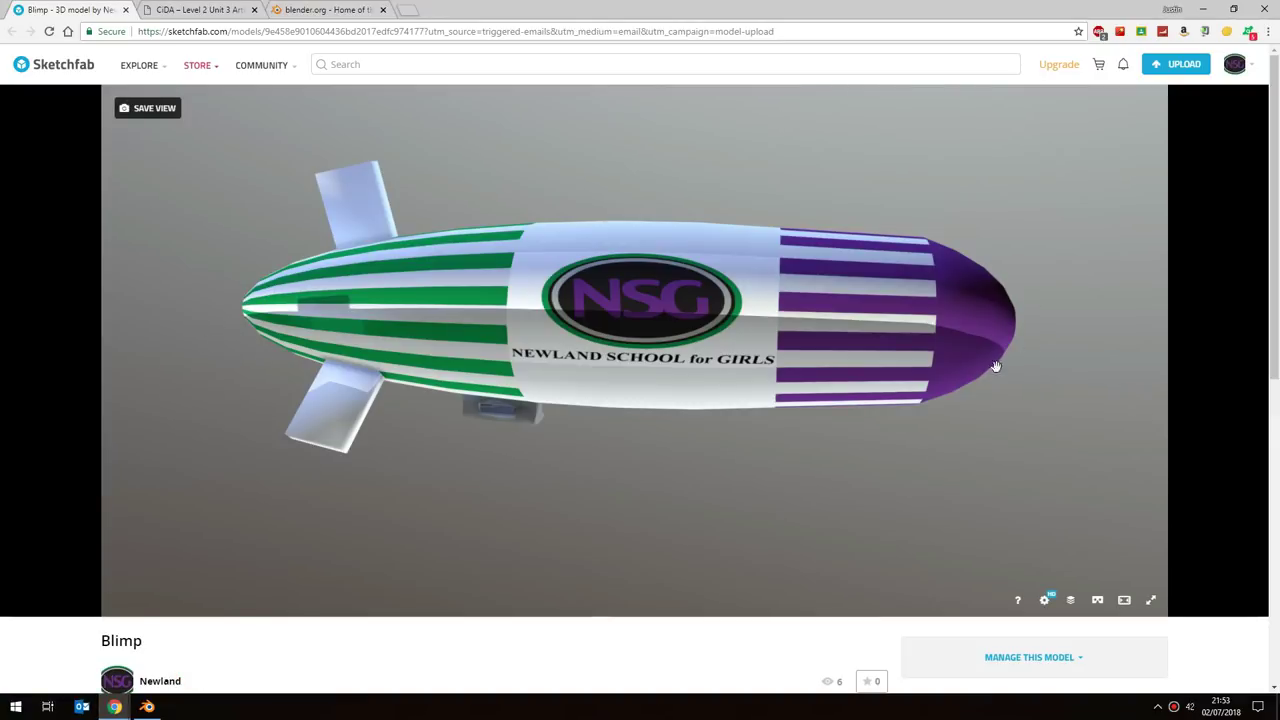
left_click(147, 707)
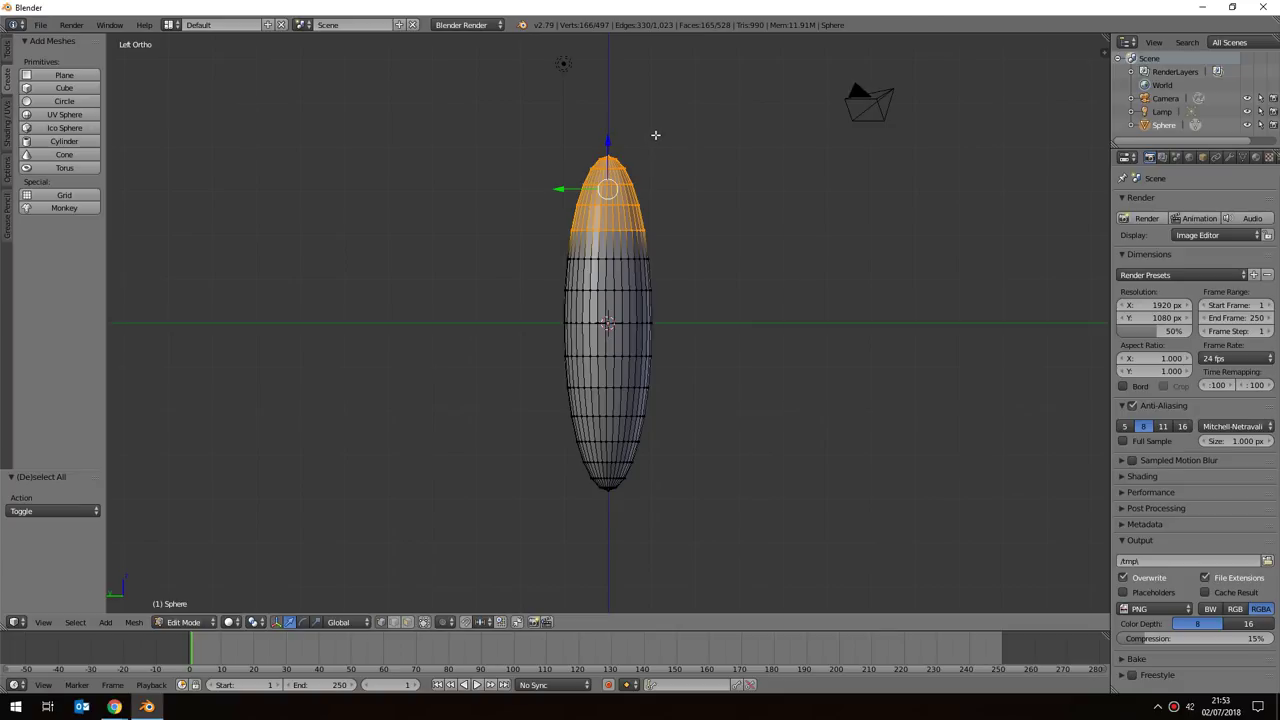
Scale the selected top-end vertices to 0.586 along Z, then deselect everything.
key("s")
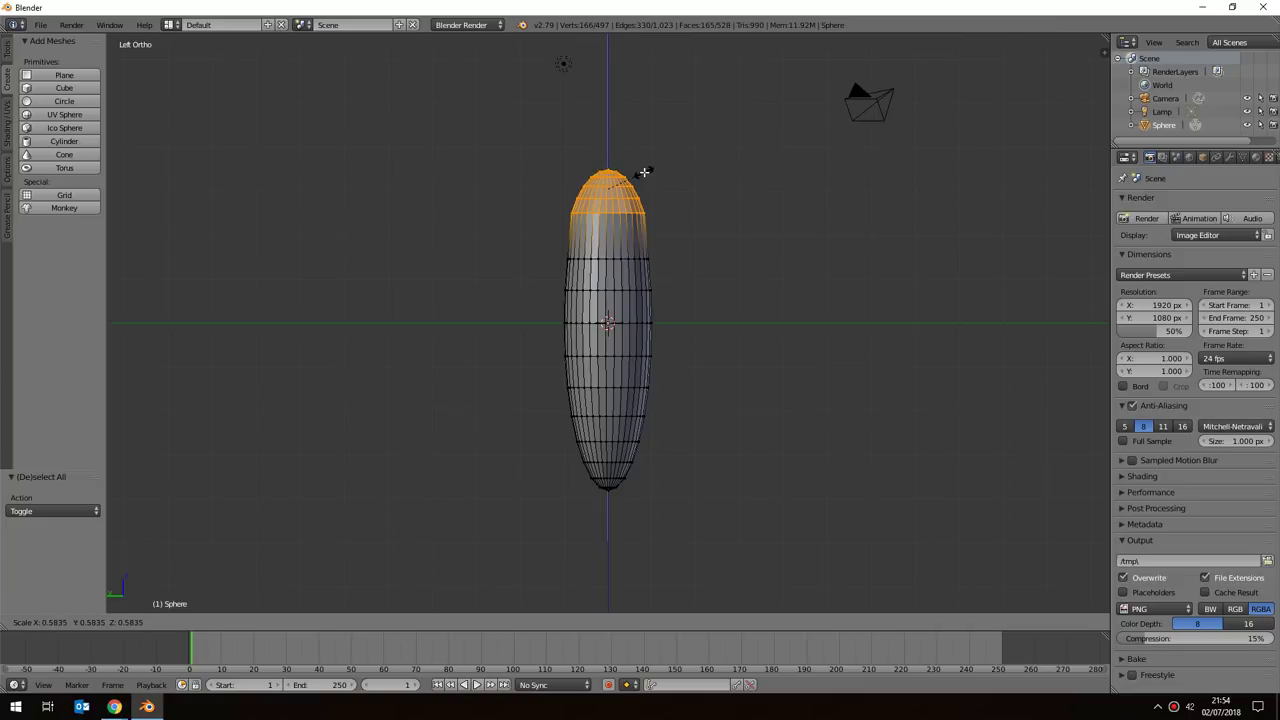
key("z")
left_click(646, 177)
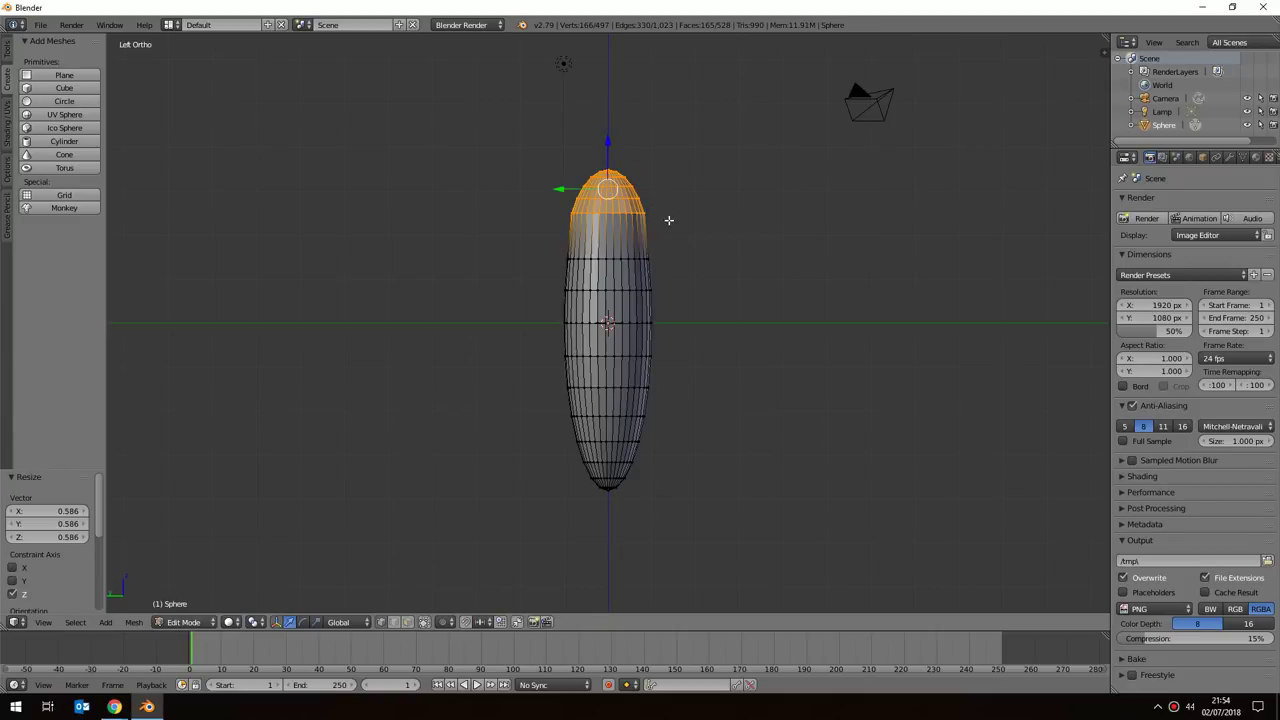
key("a")
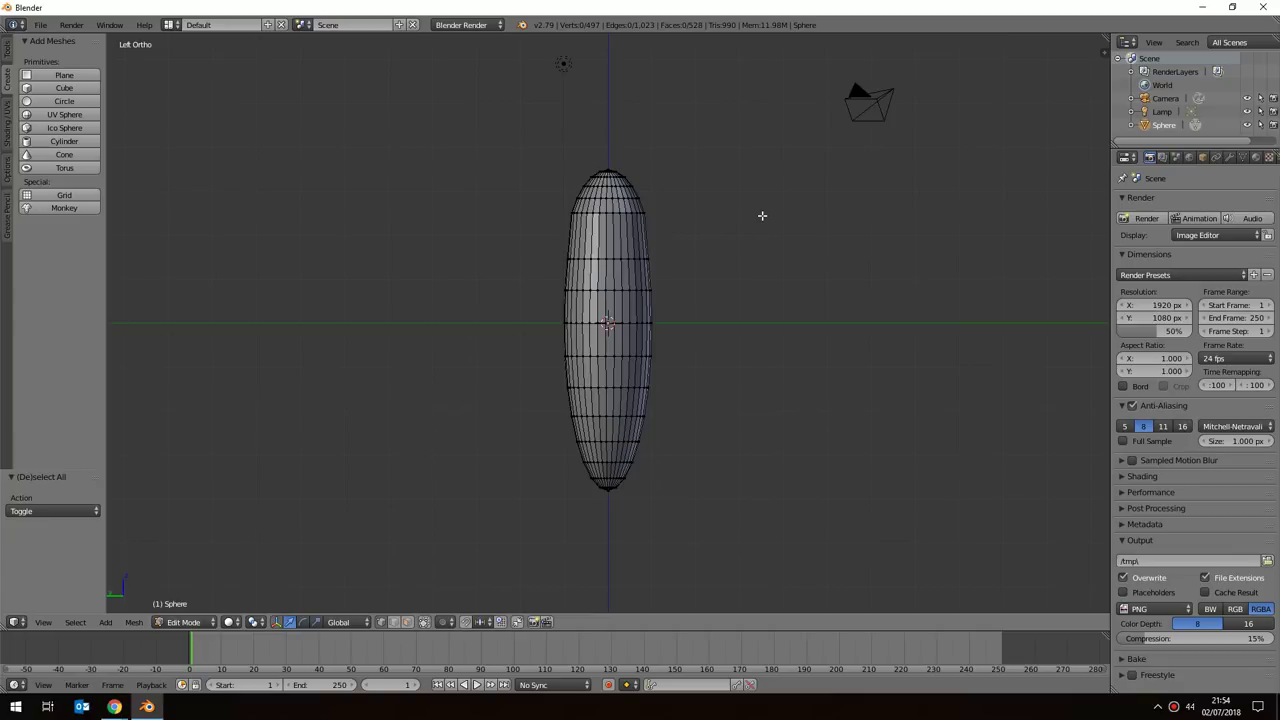
scroll(709, 223, "up", 2)
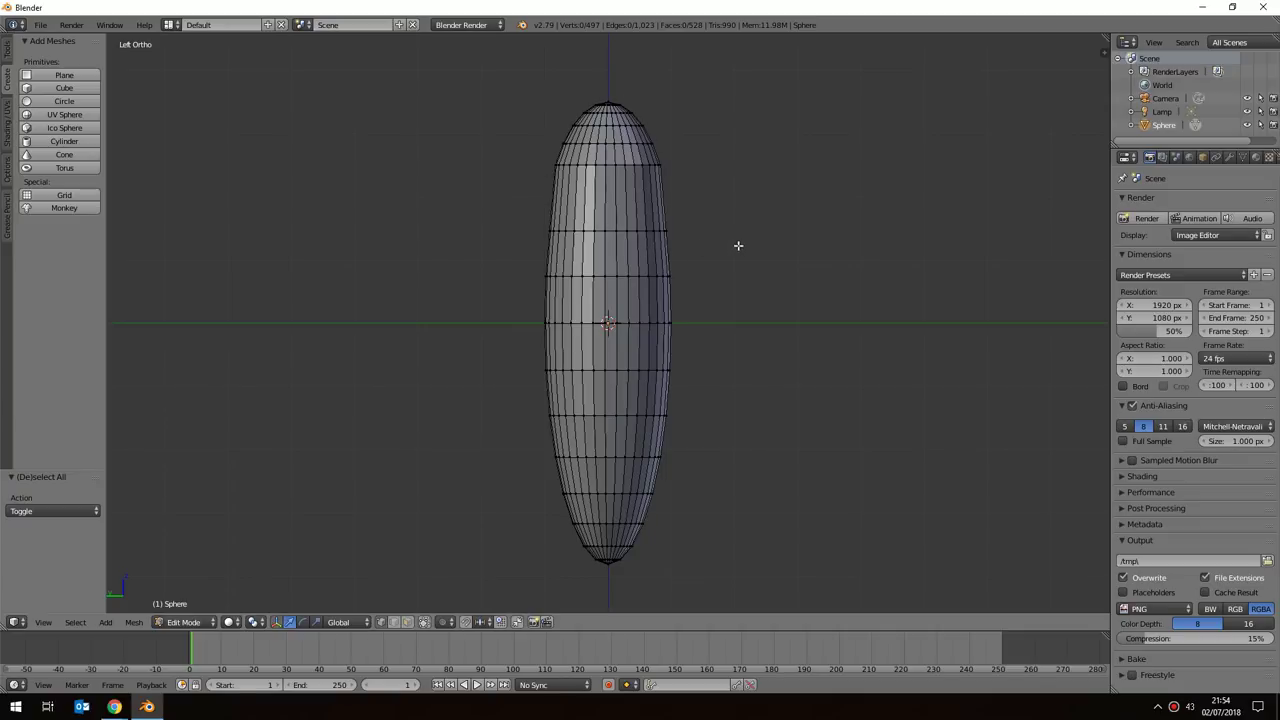
scroll(779, 291, "down", 1)
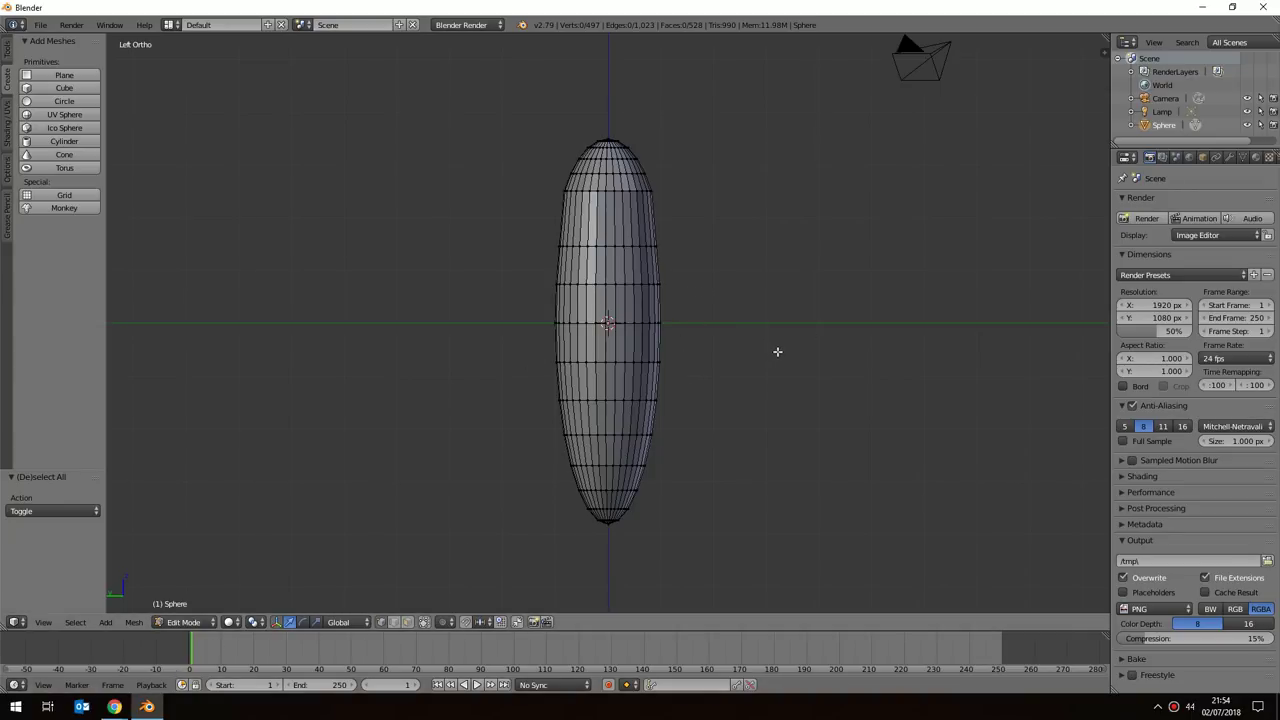
mouse_move(114, 707)
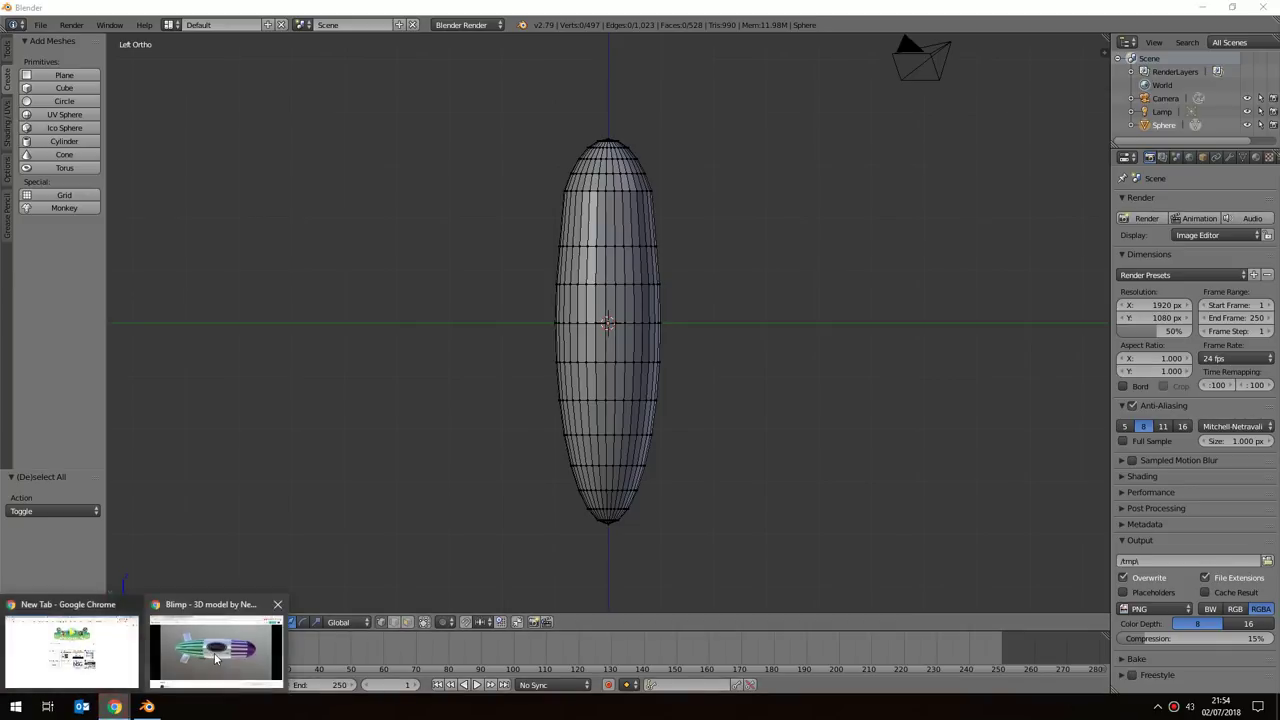
left_click(215, 657)
left_click_drag(354, 286, 420, 313)
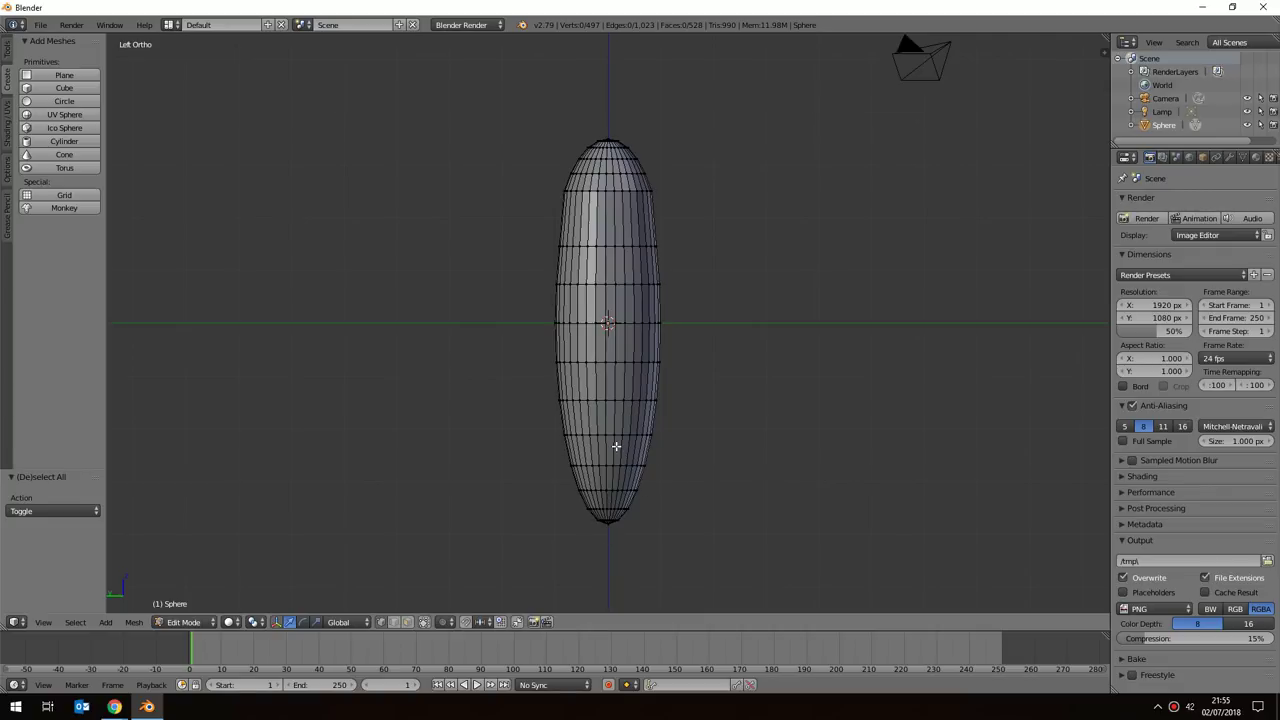
scroll(620, 492, "up", 4)
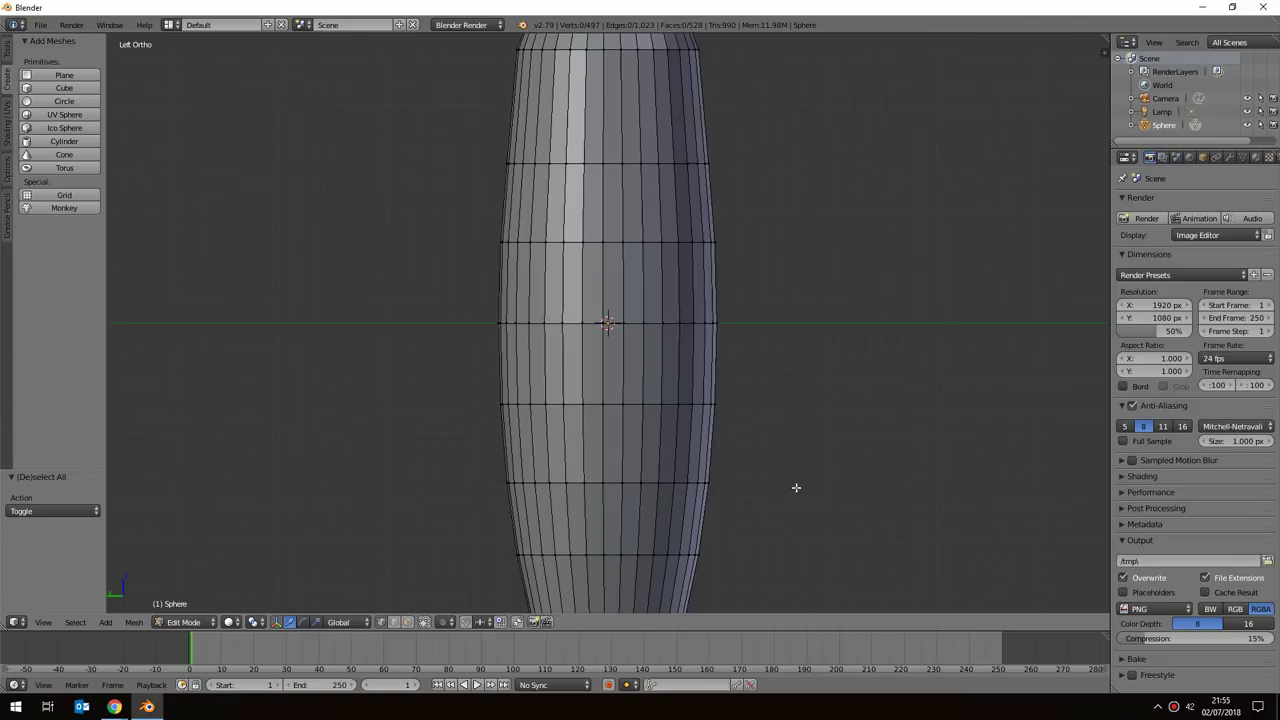
middle_click_drag(797, 498, 811, 413)
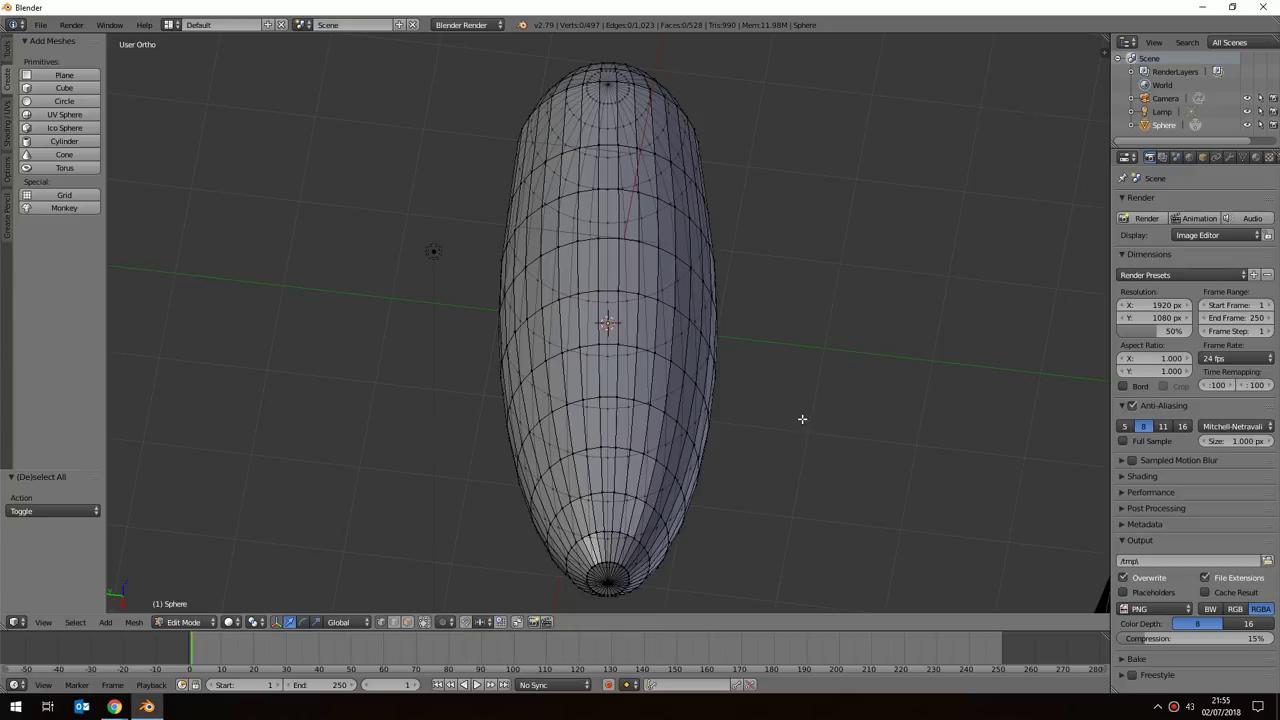
mouse_move(801, 404)
middle_mouse_down()
mouse_move(799, 492)
mouse_move(799, 398)
middle_mouse_up()
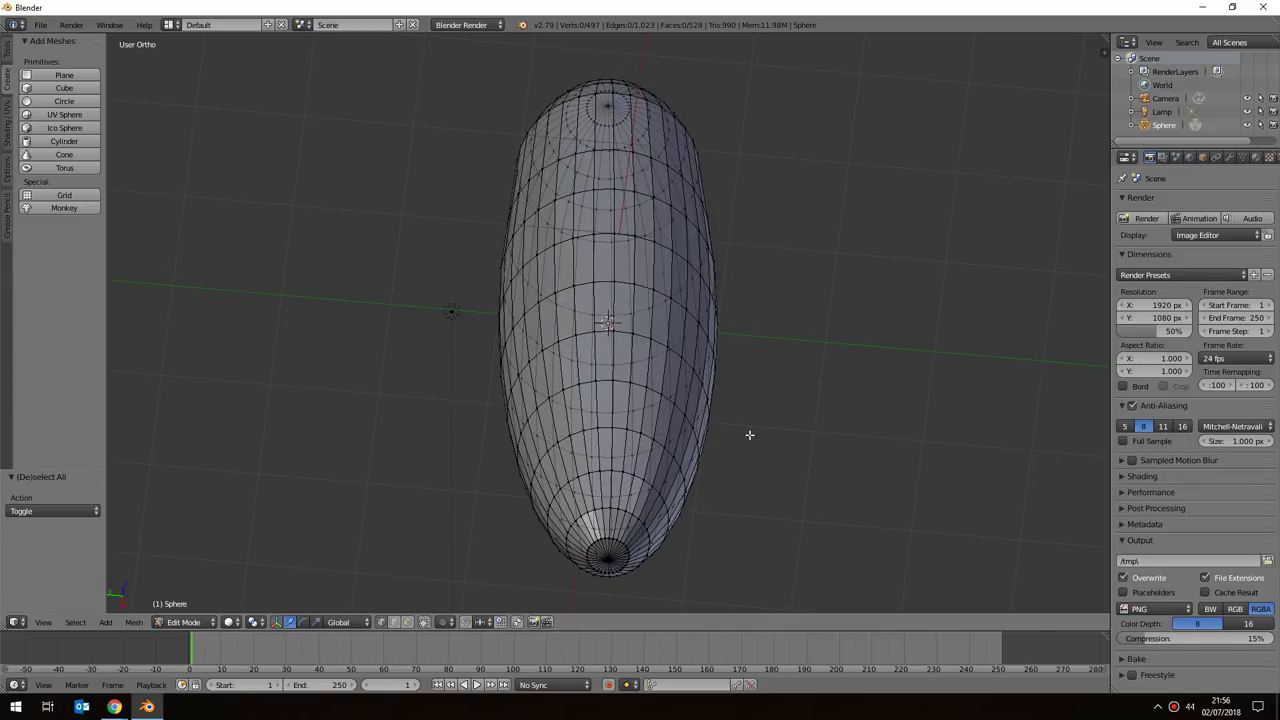
Turn on 'Limit selection to visible' and zoom in and out around the sphere.
left_click(424, 624)
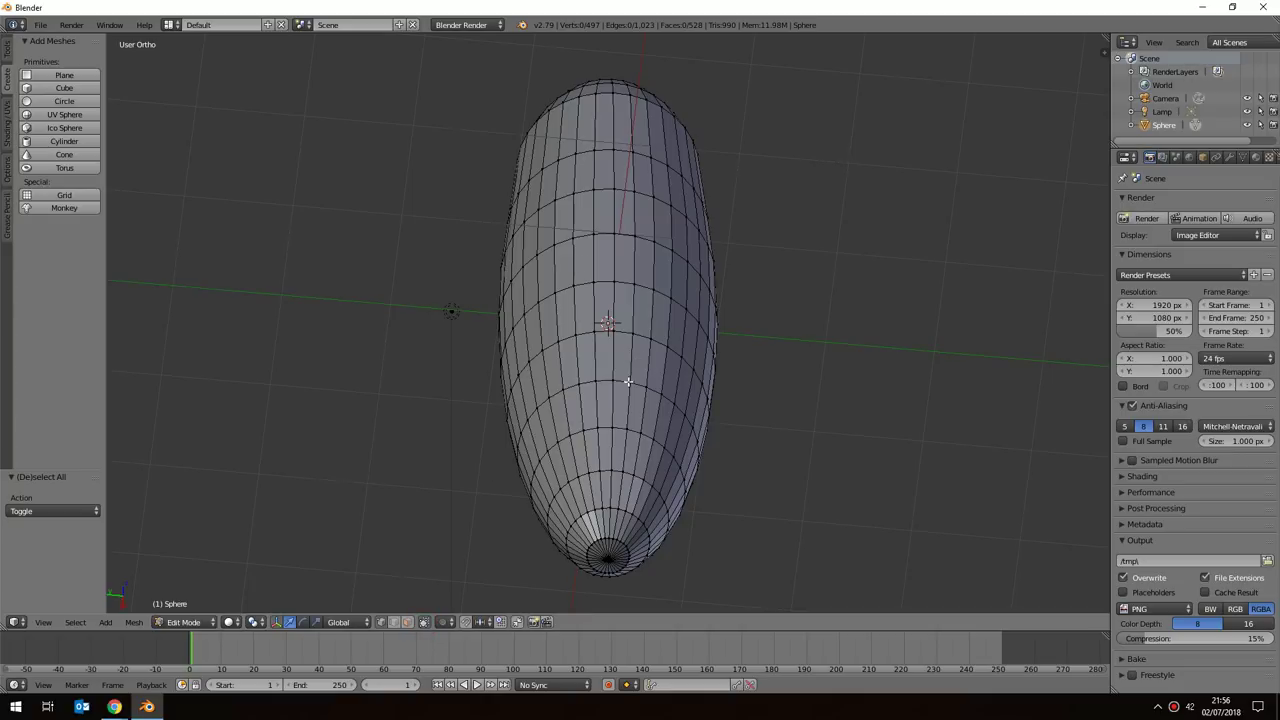
mouse_move(777, 398)
middle_mouse_down()
mouse_move(777, 417)
mouse_move(777, 406)
mouse_move(740, 423)
mouse_move(763, 509)
mouse_move(809, 466)
mouse_move(746, 320)
mouse_move(769, 469)
middle_mouse_up()
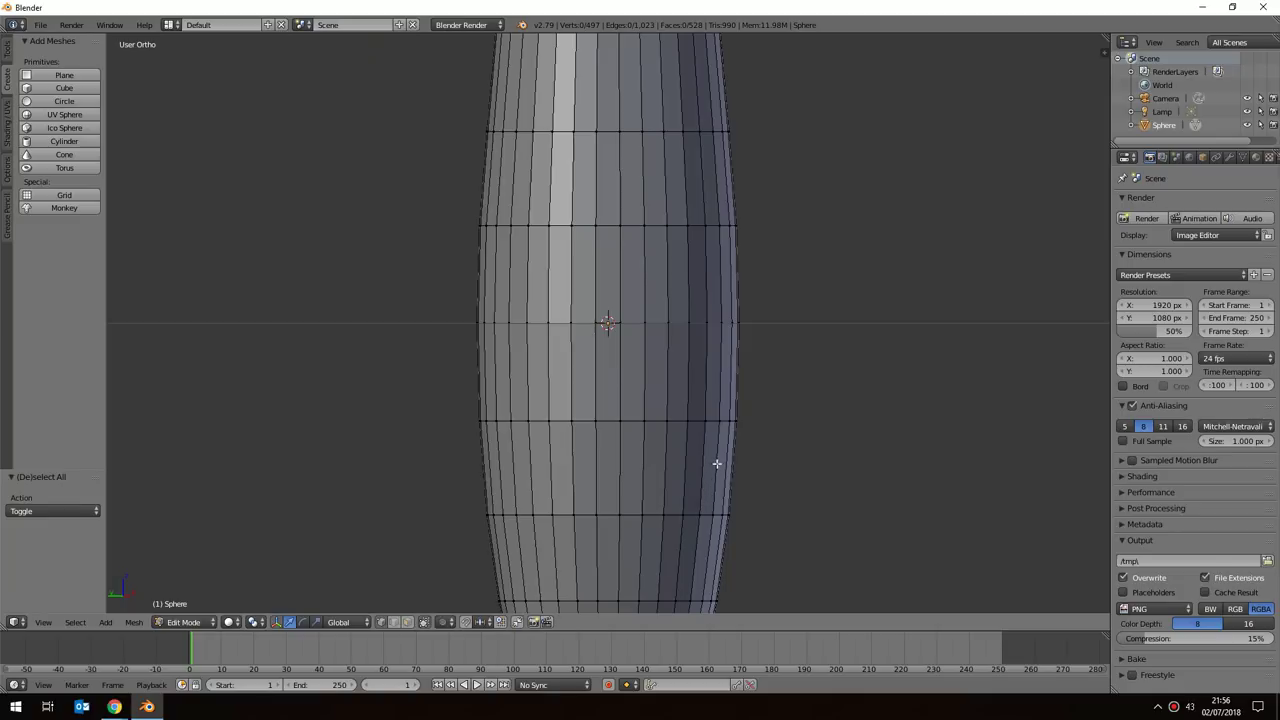
scroll(721, 336, "down", 6, "shift")
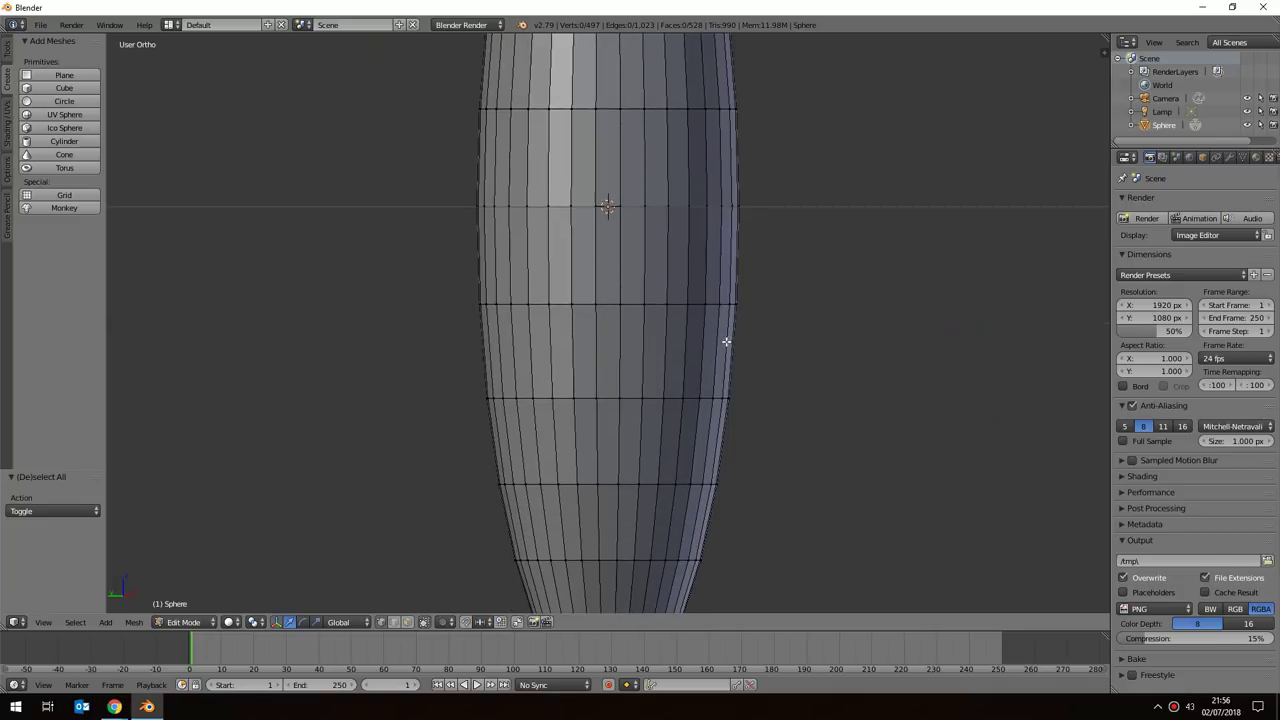
scroll(737, 342, "down", 5, "shift")
scroll(763, 343, "up", 3, "shift")
scroll(771, 345, "up", 5, "shift")
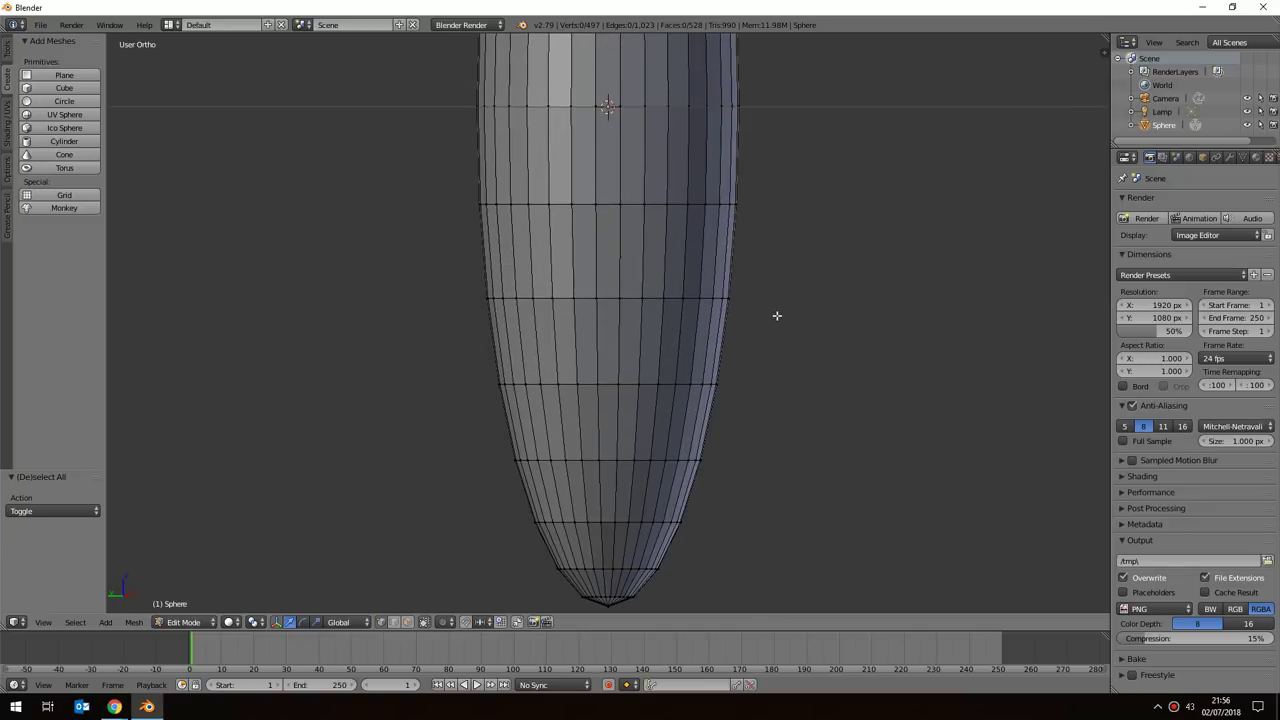
scroll(779, 313, "down", 4)
scroll(779, 313, "up", 5)
scroll(790, 315, "down", 4)
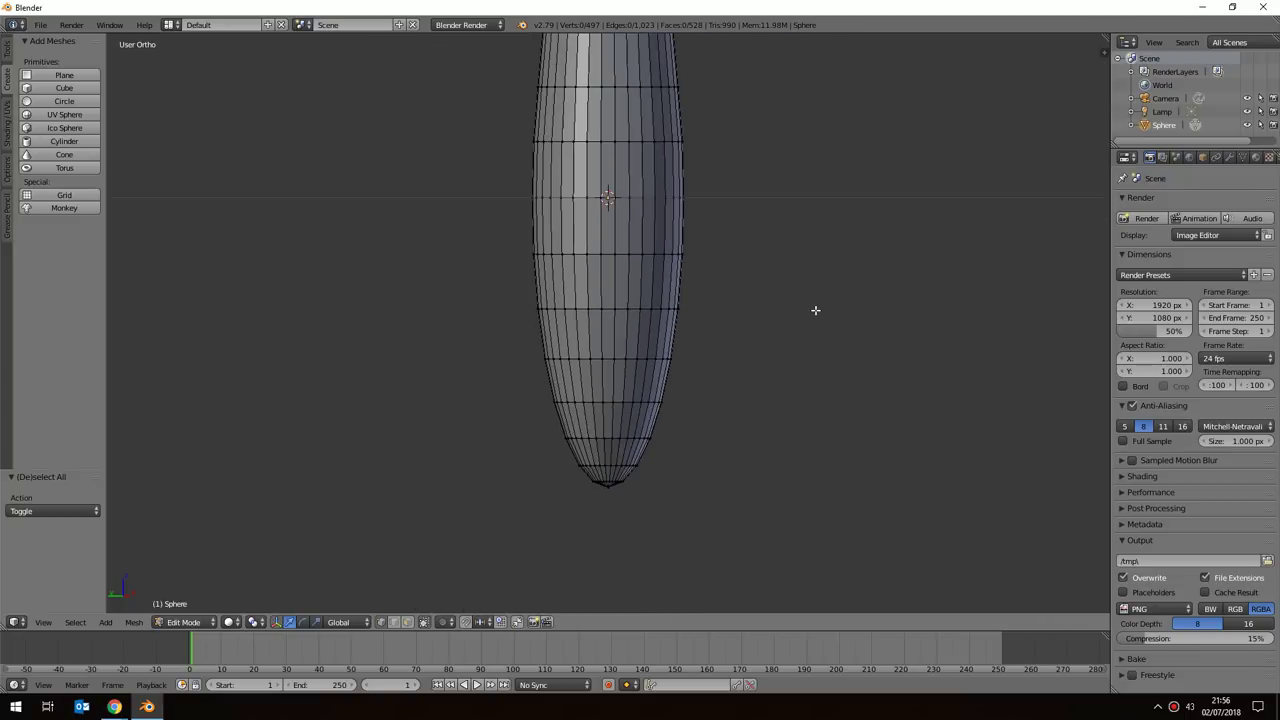
scroll(815, 308, "up", 5, "ctrl")
scroll(810, 310, "up", 2, "shift")
scroll(813, 309, "down", 3, "shift")
scroll(850, 316, "down", 4, "shift")
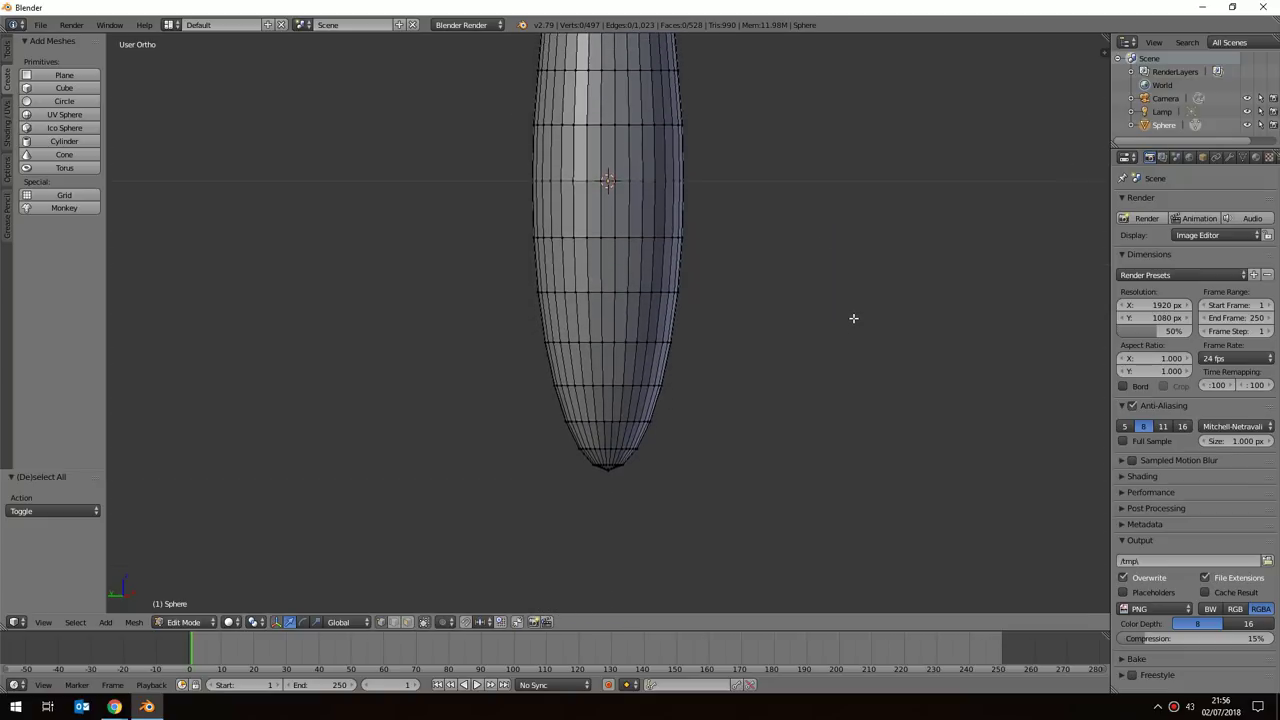
scroll(853, 318, "up", 2, "shift")
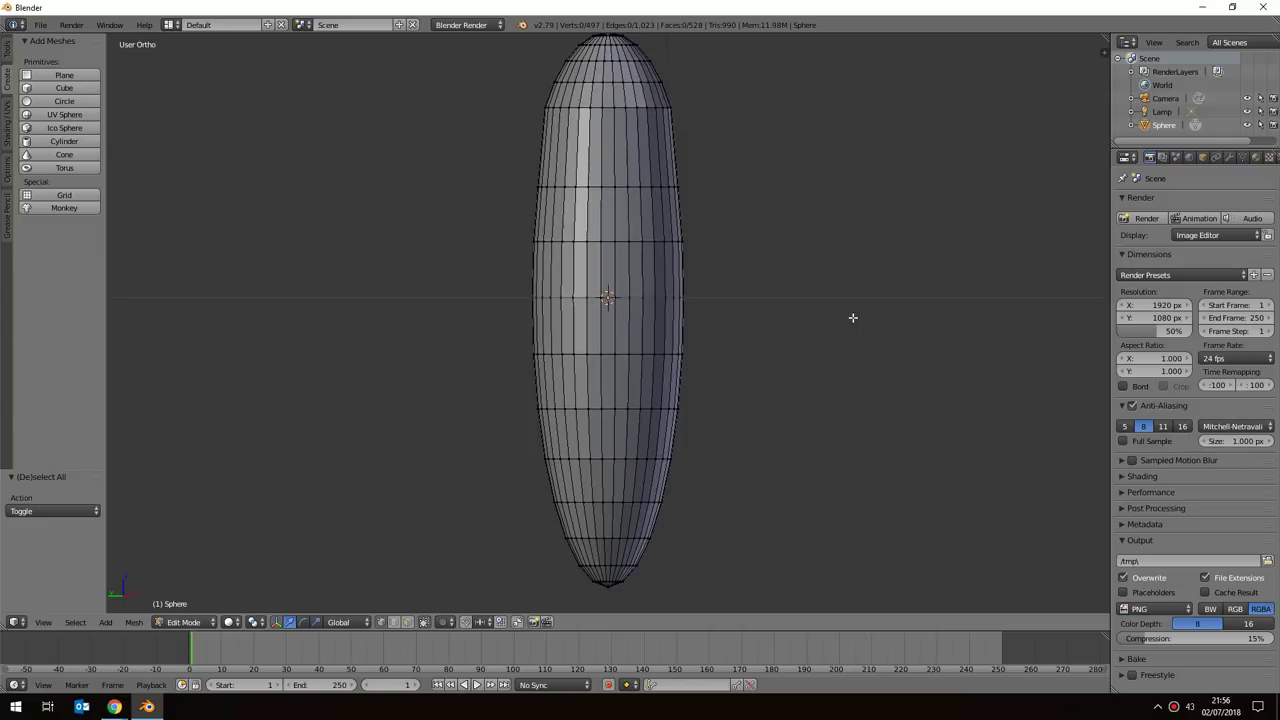
scroll(841, 317, "up", 3, "ctrl")
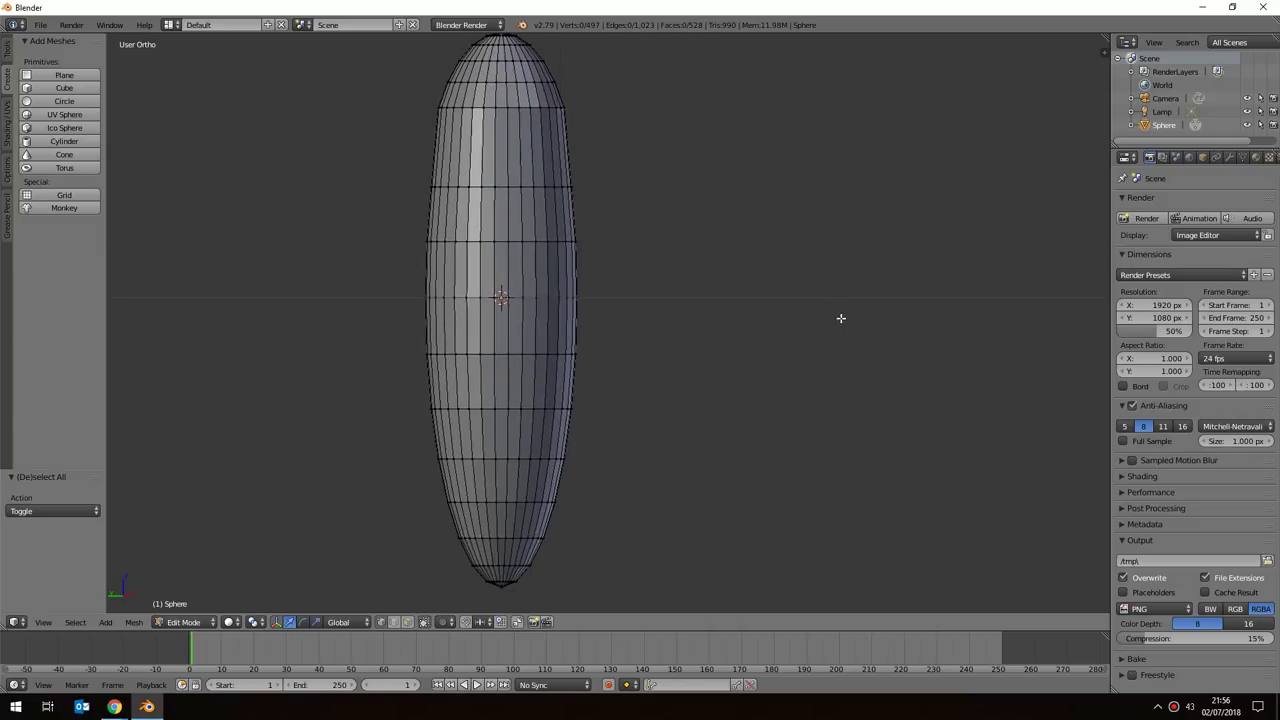
scroll(840, 314, "down", 4, "ctrl")
scroll(850, 315, "down", 2, "ctrl")
scroll(850, 315, "up", 5, "ctrl")
scroll(852, 312, "down", 4, "ctrl")
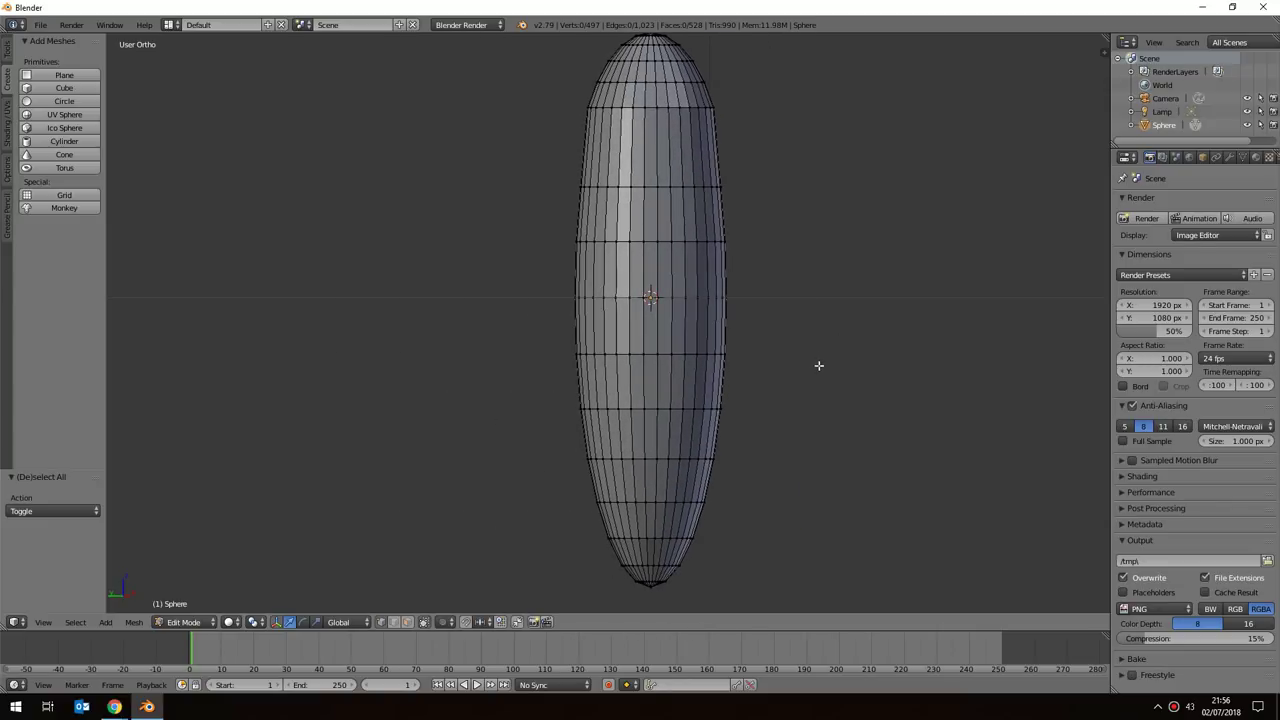
scroll(810, 368, "up", 4)
Orbit below the sphere to view its tapered bottom end and select a vertex there.
middle_click_drag(797, 406, 803, 372)
scroll(820, 370, "up", 1, "shift")
scroll(863, 354, "down", 4, "shift")
scroll(868, 352, "down", 1, "shift")
middle_click_drag(877, 363, 831, 331)
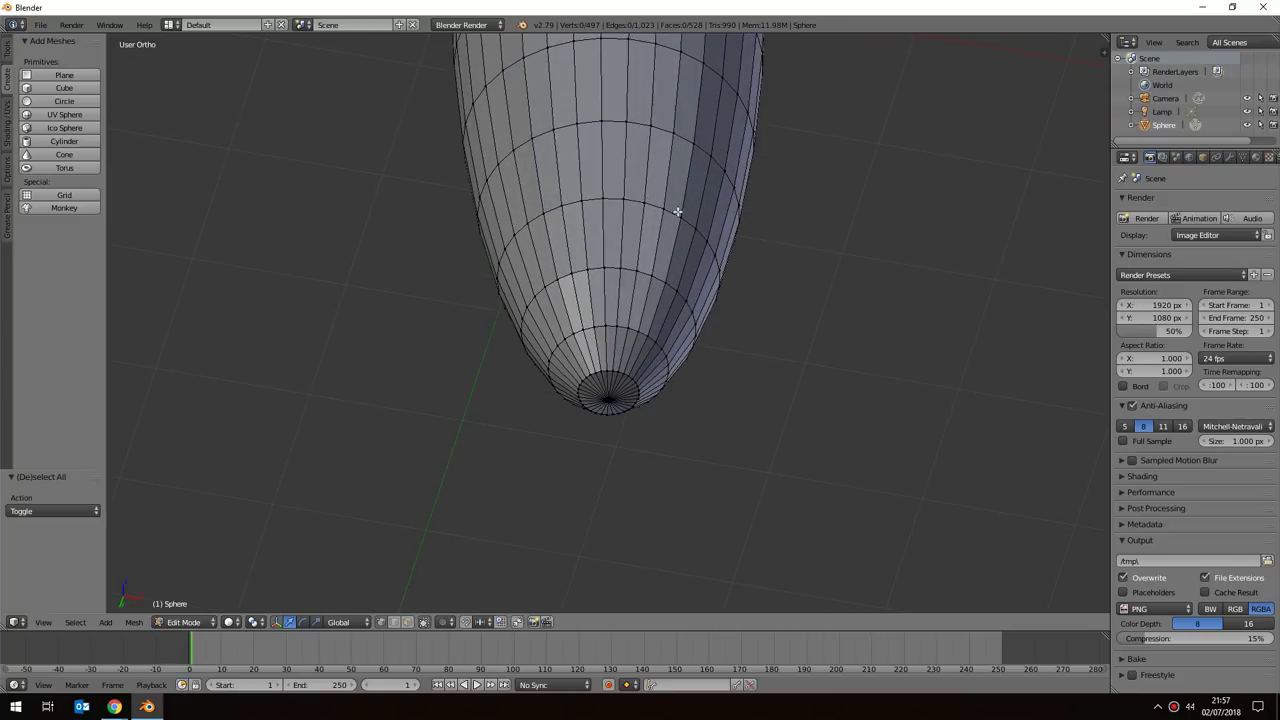
scroll(760, 252, "down", 1, "shift")
scroll(750, 256, "up", 3, "shift")
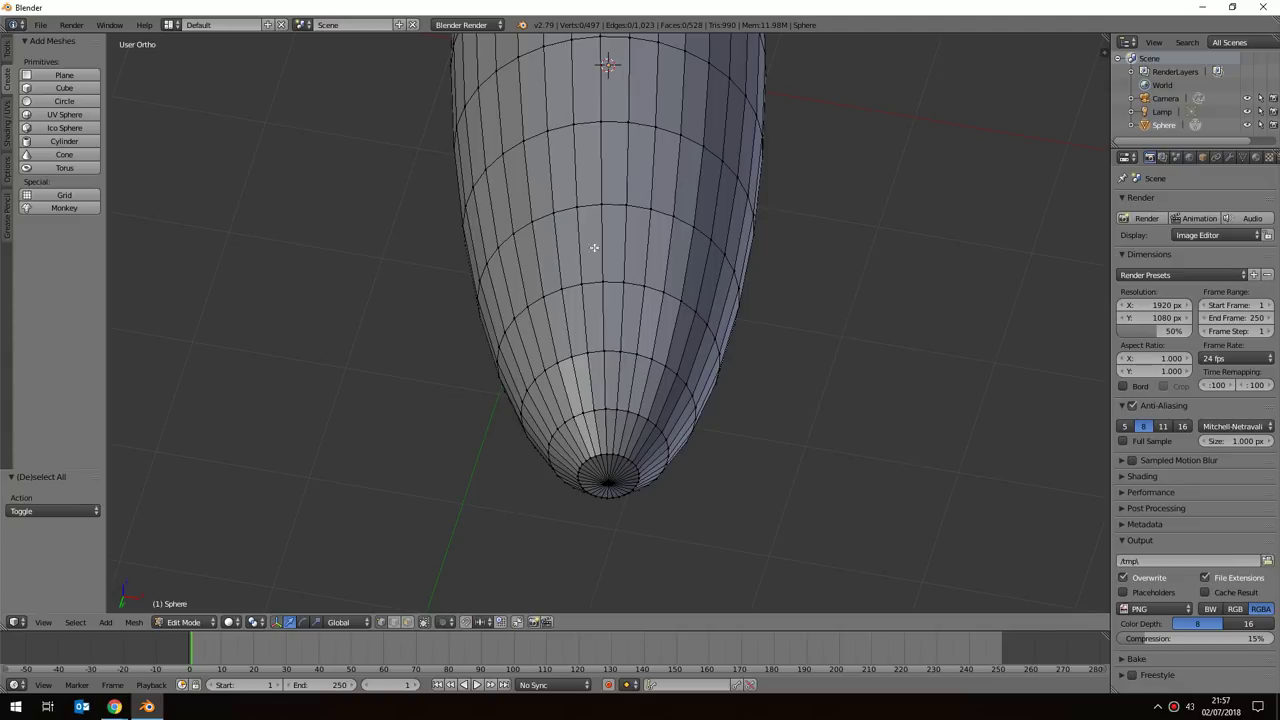
right_click(513, 318)
Switch to face select mode and try selecting faces across the upper body.
left_click(407, 622)
right_click(531, 275)
right_click(568, 252)
right_click(614, 248)
right_click(656, 252)
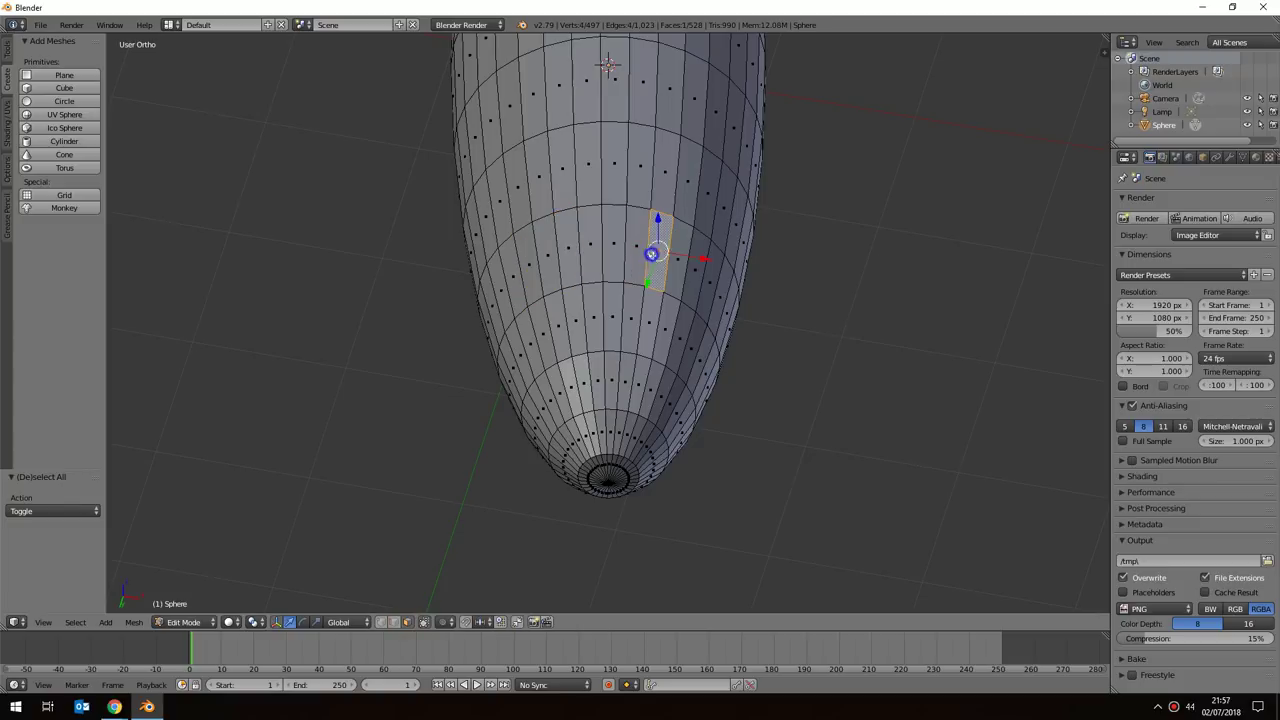
right_click(706, 276)
right_click(733, 315)
right_click(691, 268)
right_click(617, 246)
right_click(576, 254)
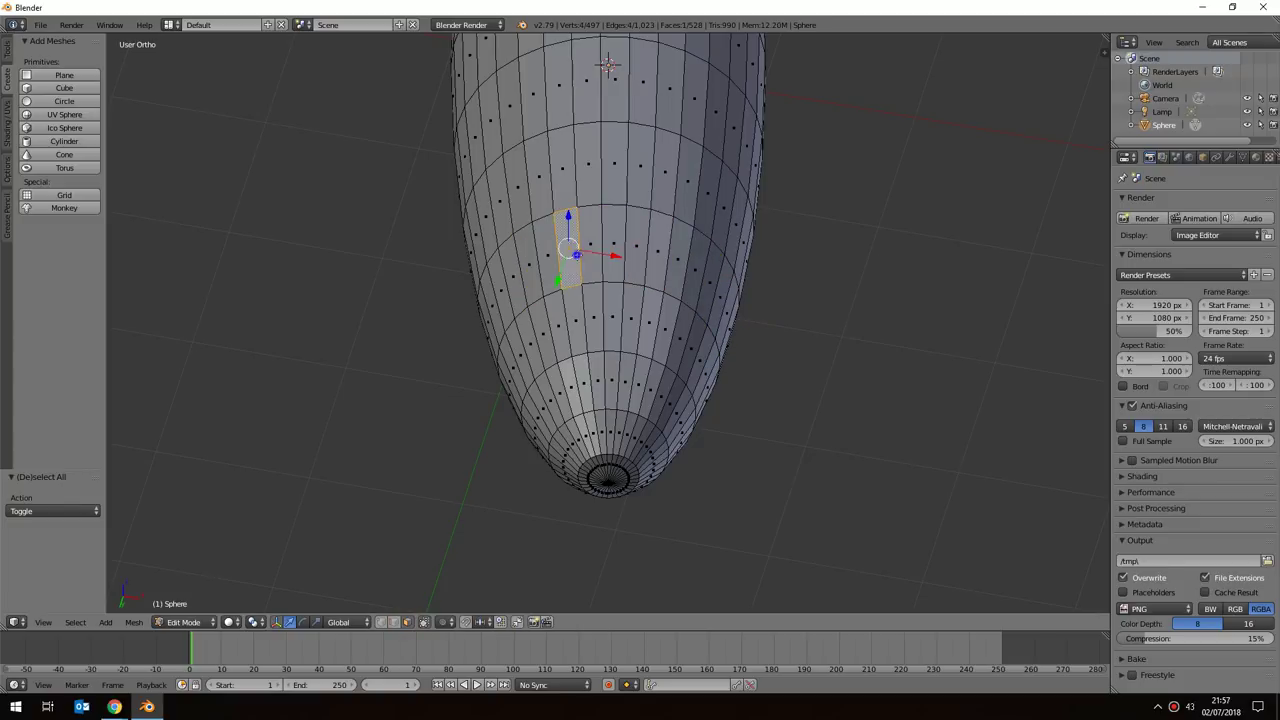
right_click(530, 265)
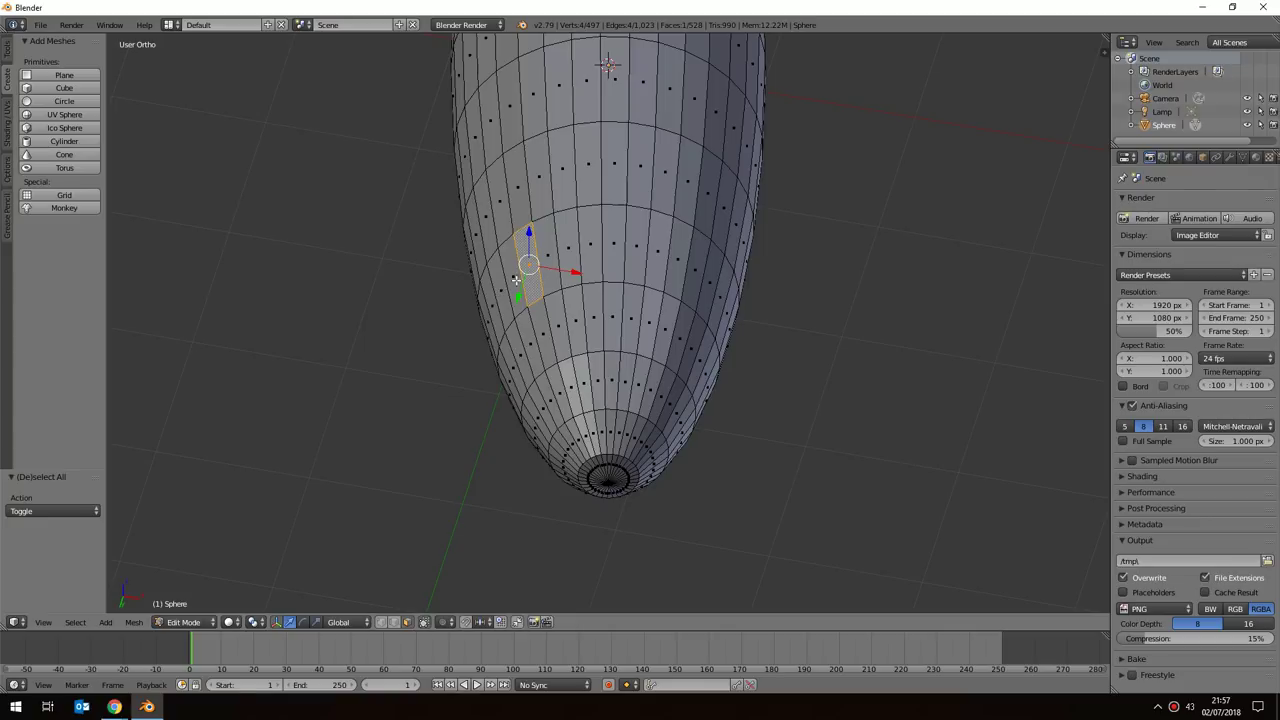
Toggle edge mode and back to face mode, then settle on one face near the tapered end.
left_click(394, 622)
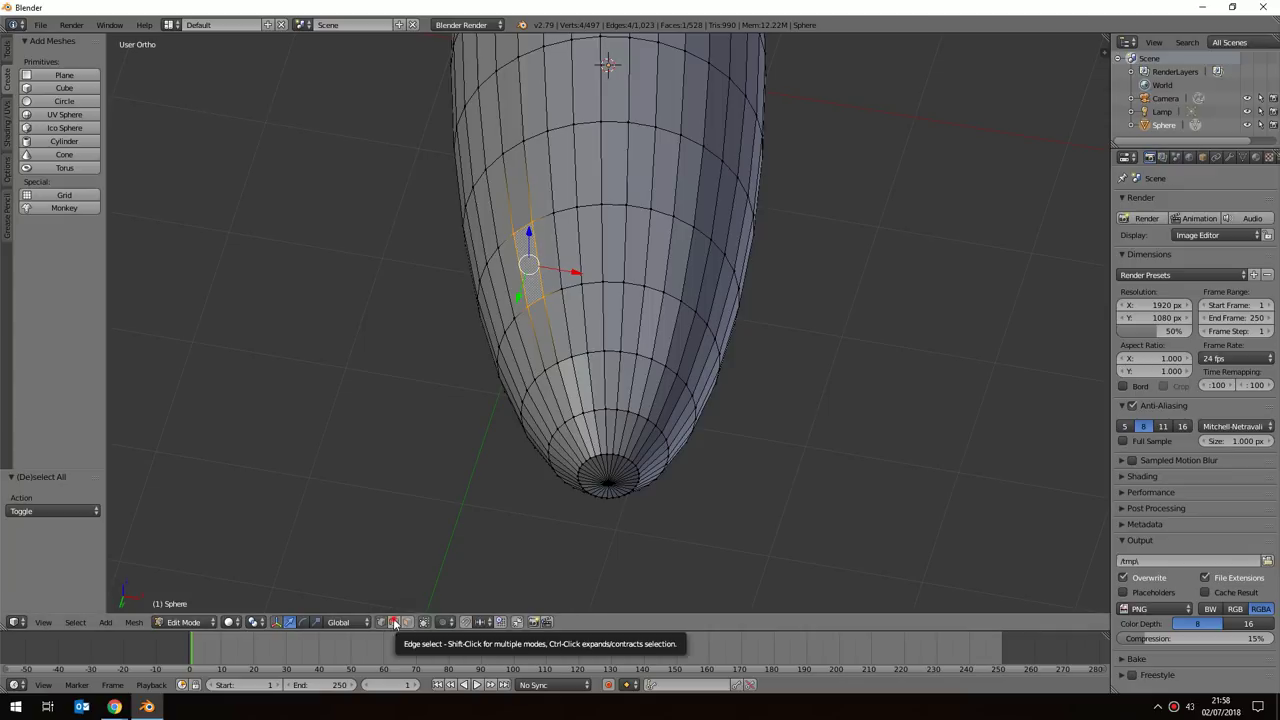
left_click(407, 623)
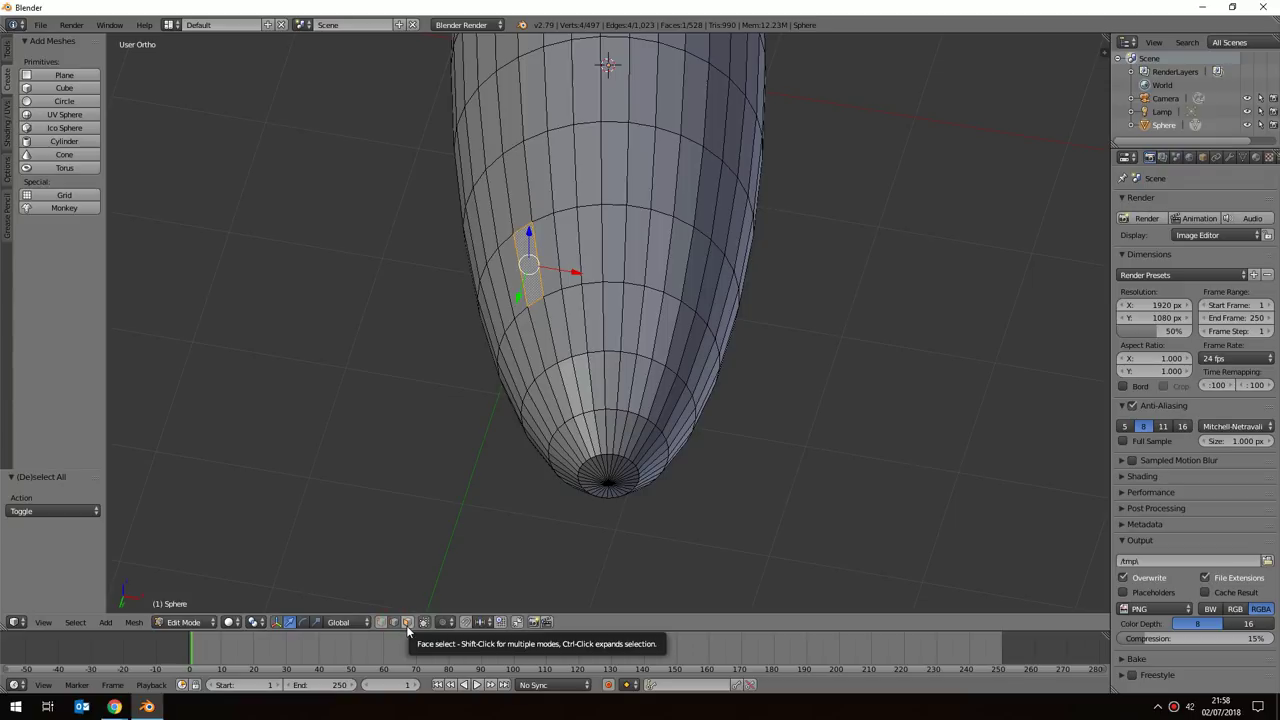
left_click(407, 623)
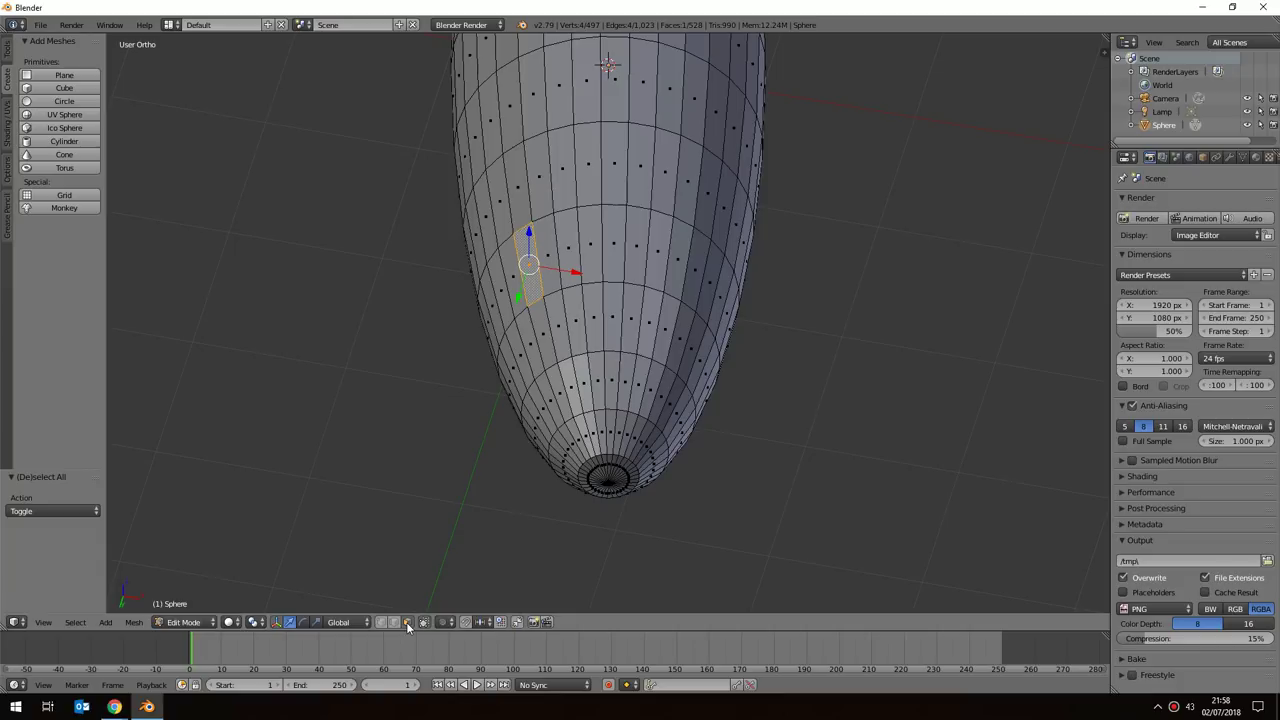
left_click(589, 253)
left_click(636, 236)
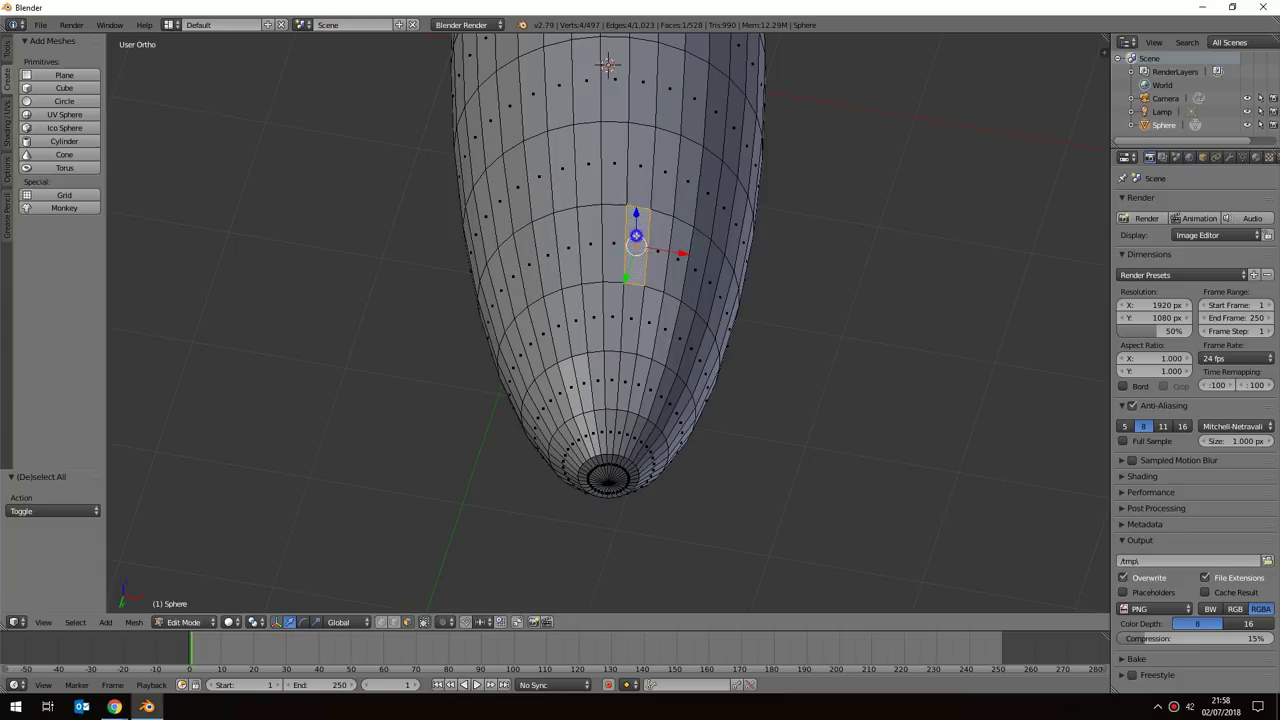
left_click(665, 290)
left_click(605, 262)
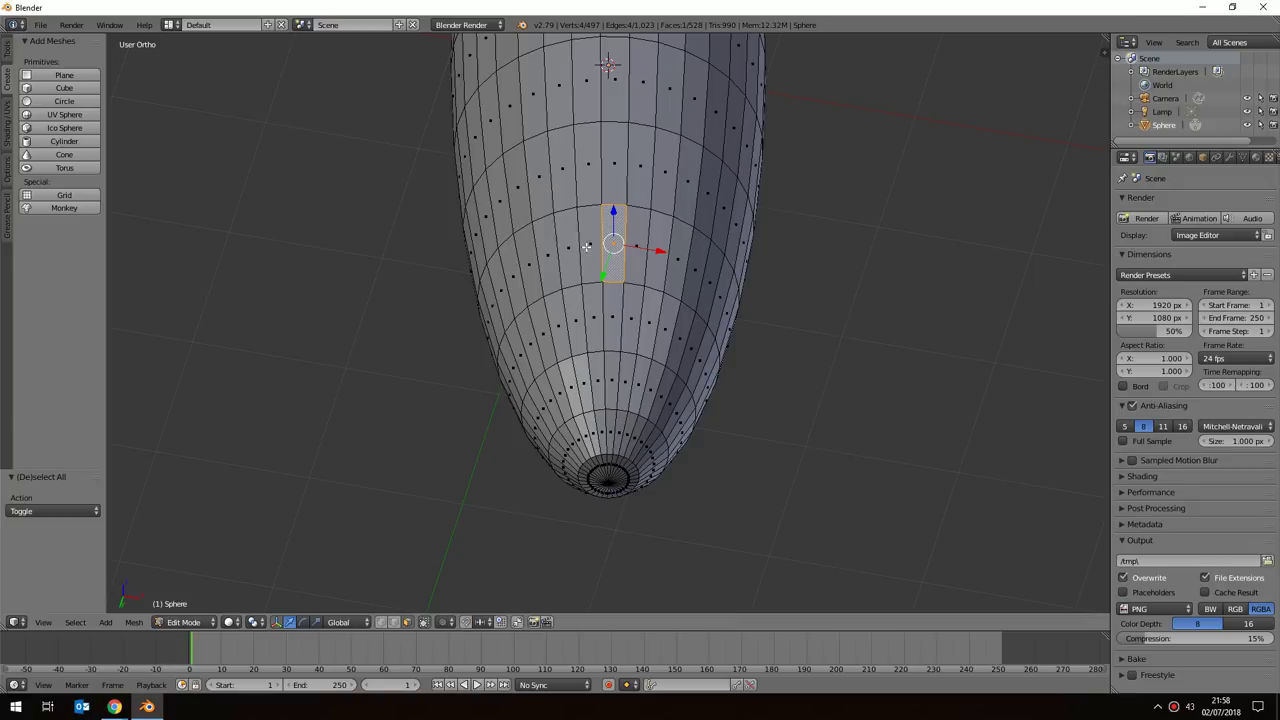
right_click(587, 241)
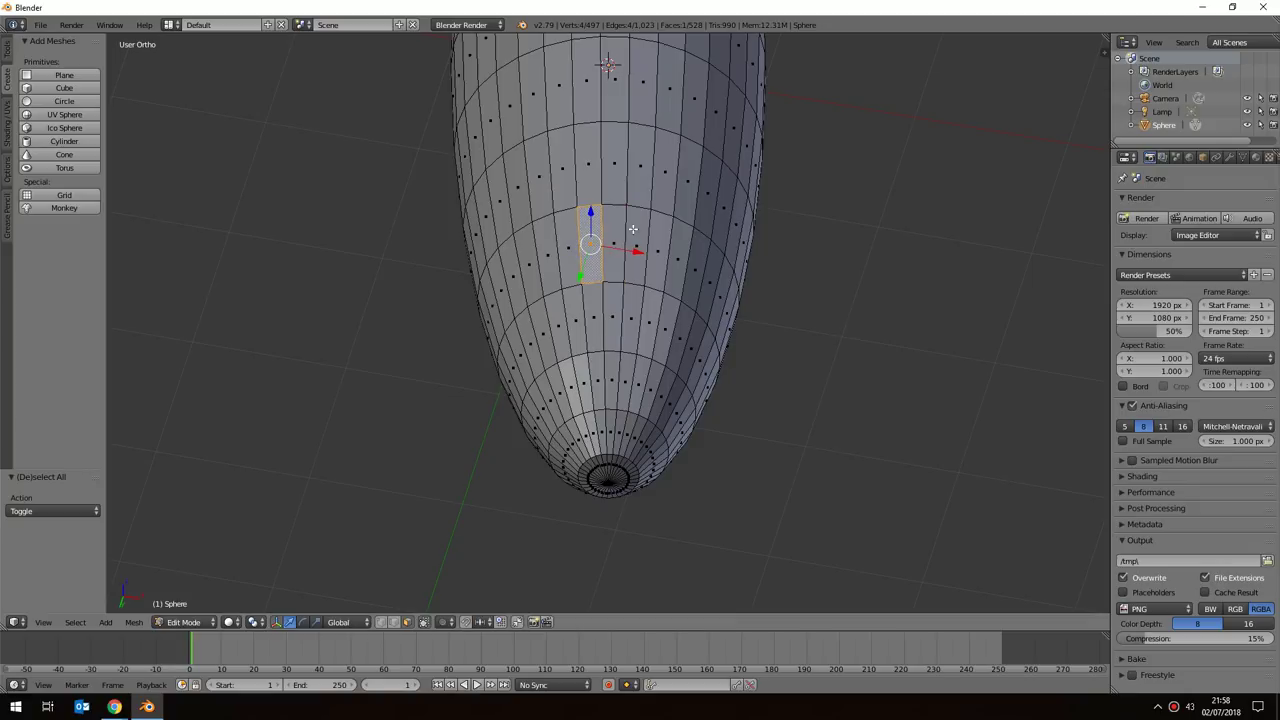
right_click(634, 231)
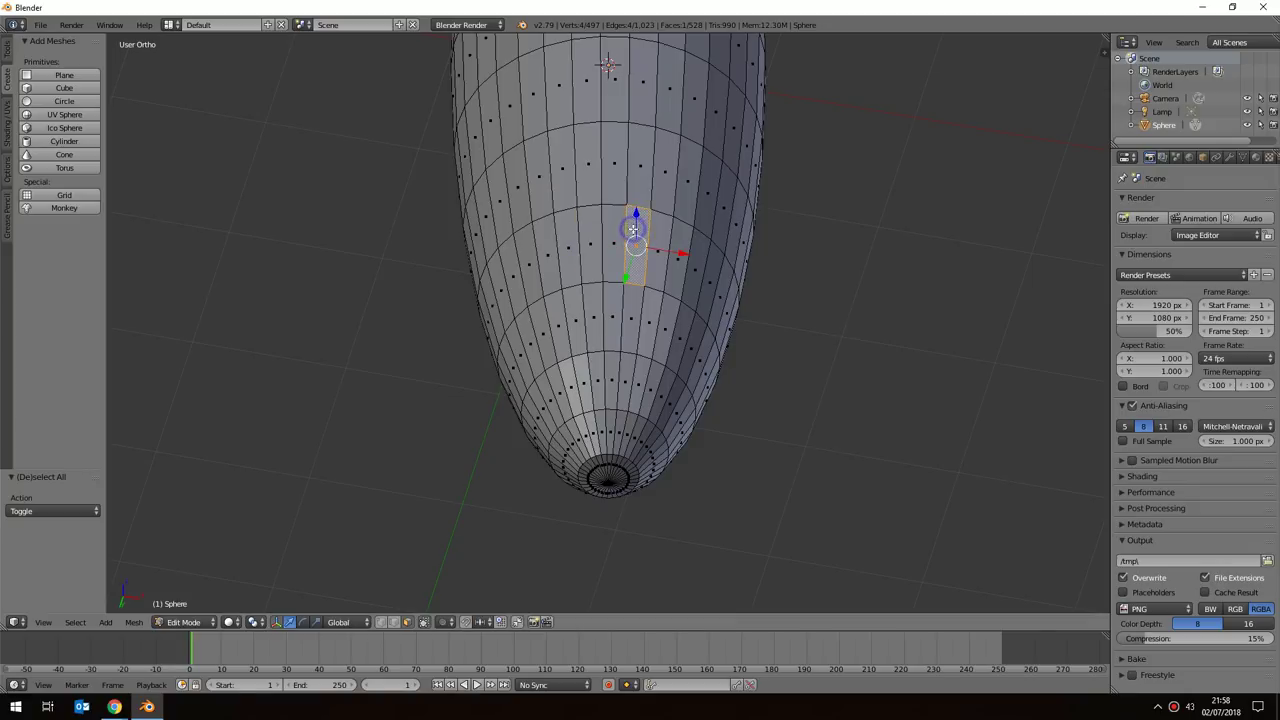
right_click(546, 250)
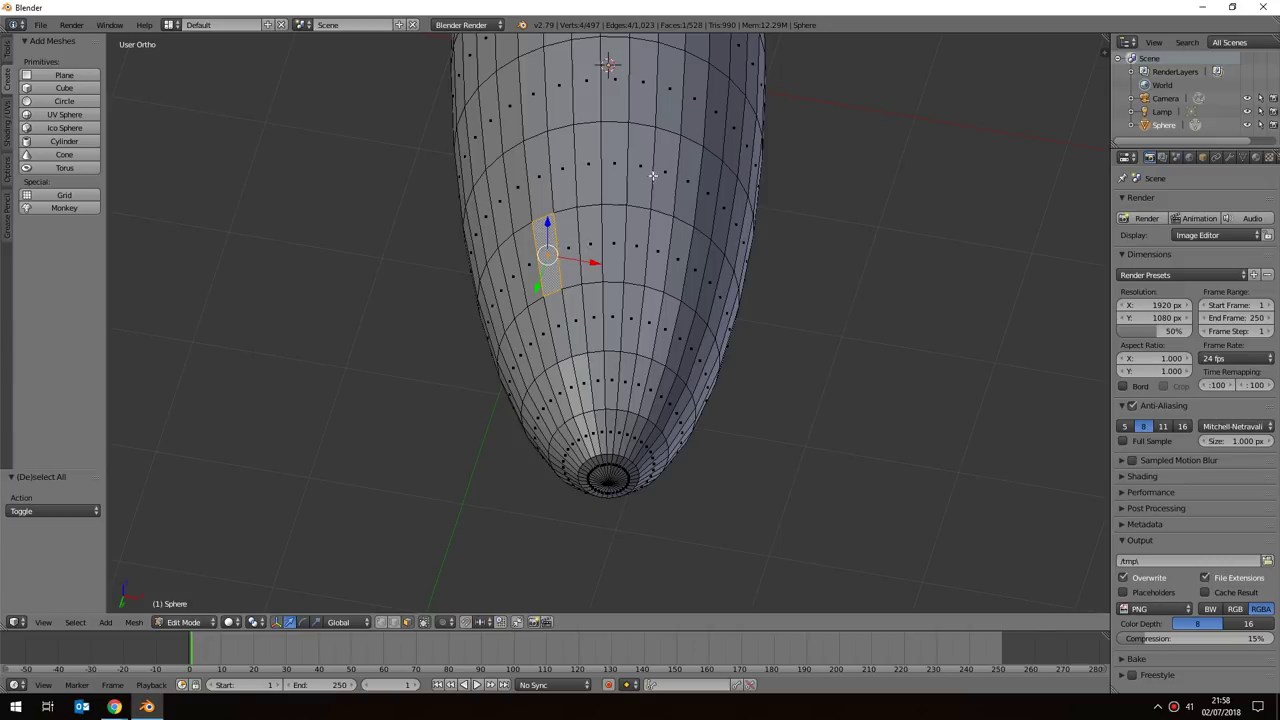
mouse_move(689, 331)
middle_mouse_down()
mouse_move(652, 250)
mouse_move(623, 320)
mouse_move(694, 346)
mouse_move(677, 334)
mouse_move(670, 345)
middle_mouse_up()
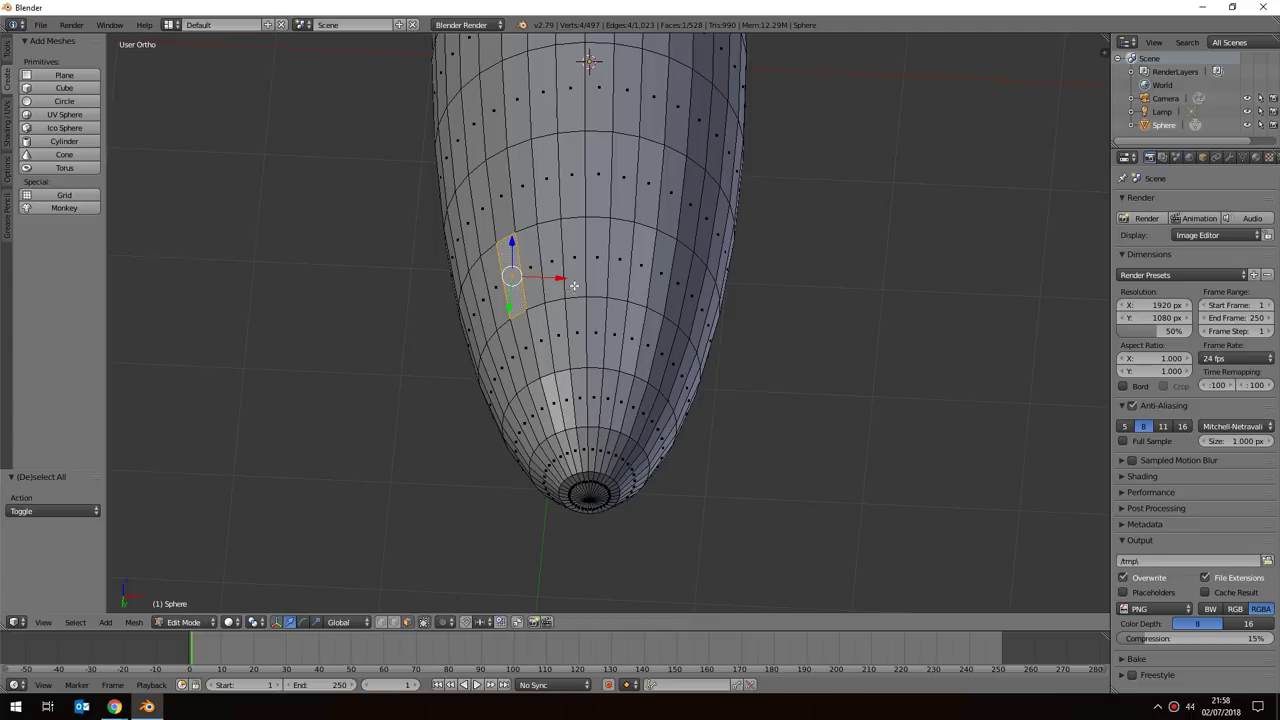
Orbit until the chosen face is centred and the view looks down the sphere's pointed pole.
middle_click_drag(594, 264, 654, 247)
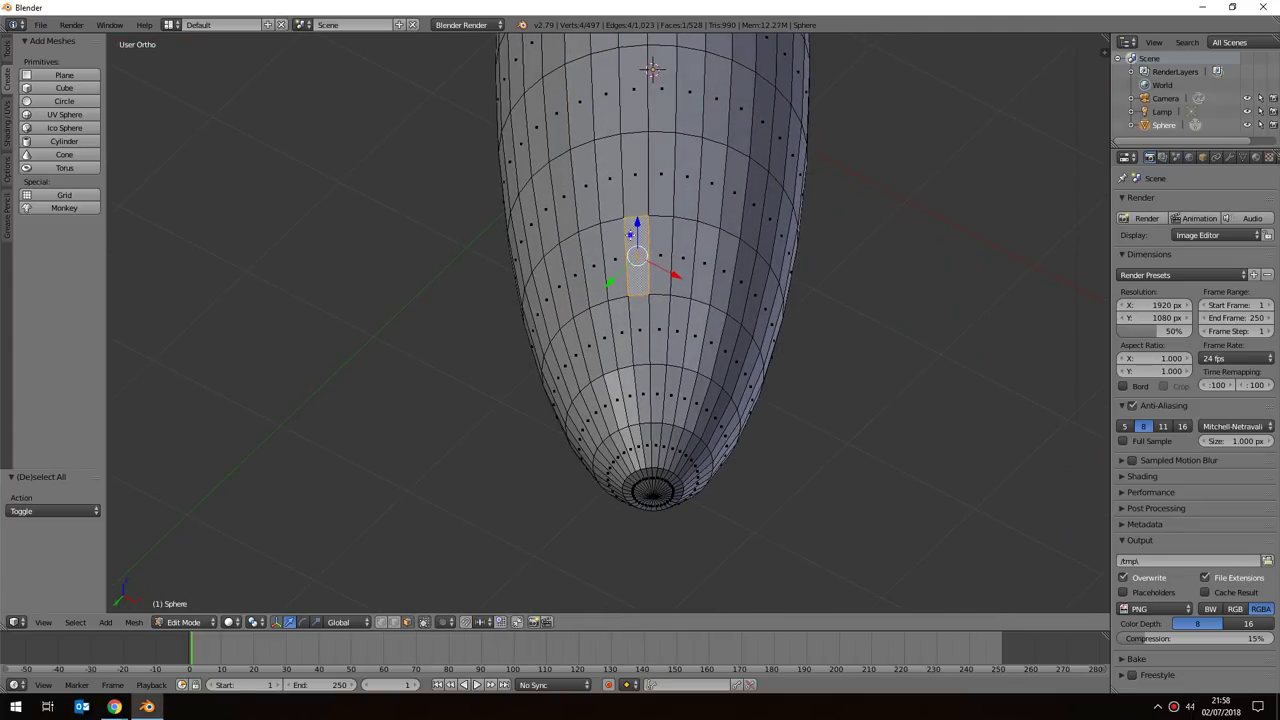
middle_click_drag(723, 297, 648, 254)
middle_click_drag(706, 289, 696, 293)
scroll(696, 293, "up", 3, "ctrl")
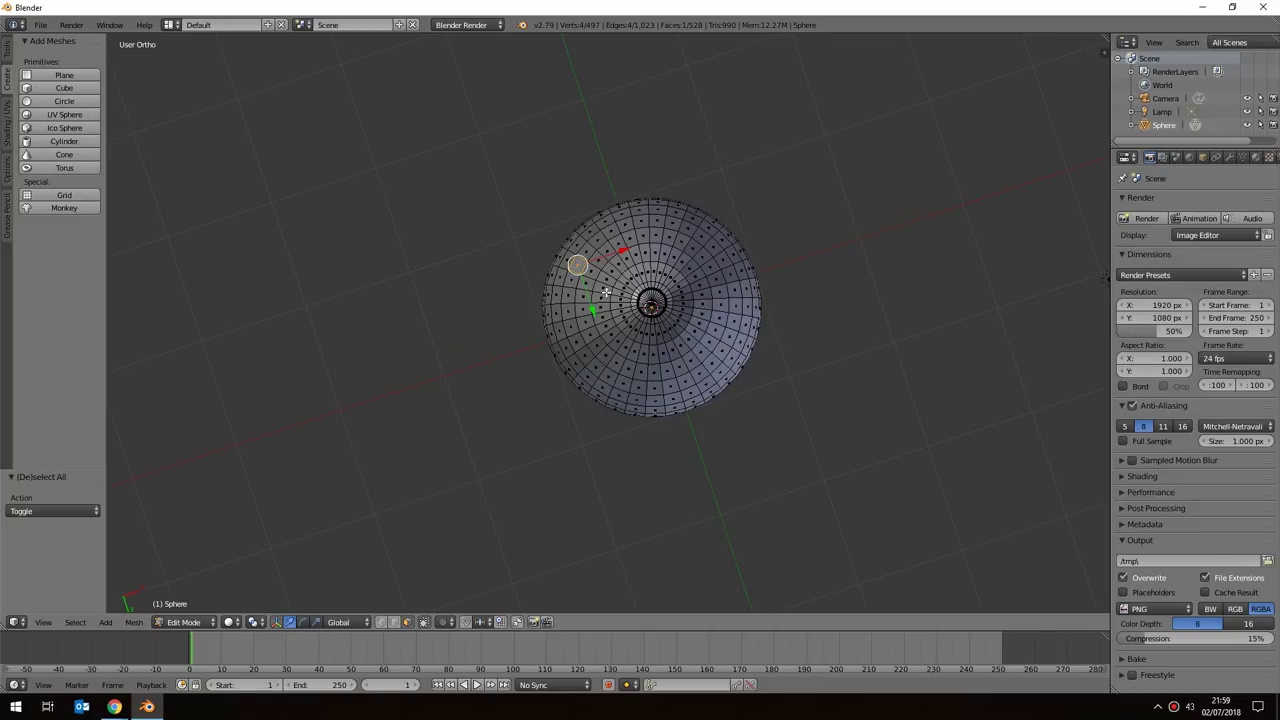
key("e")
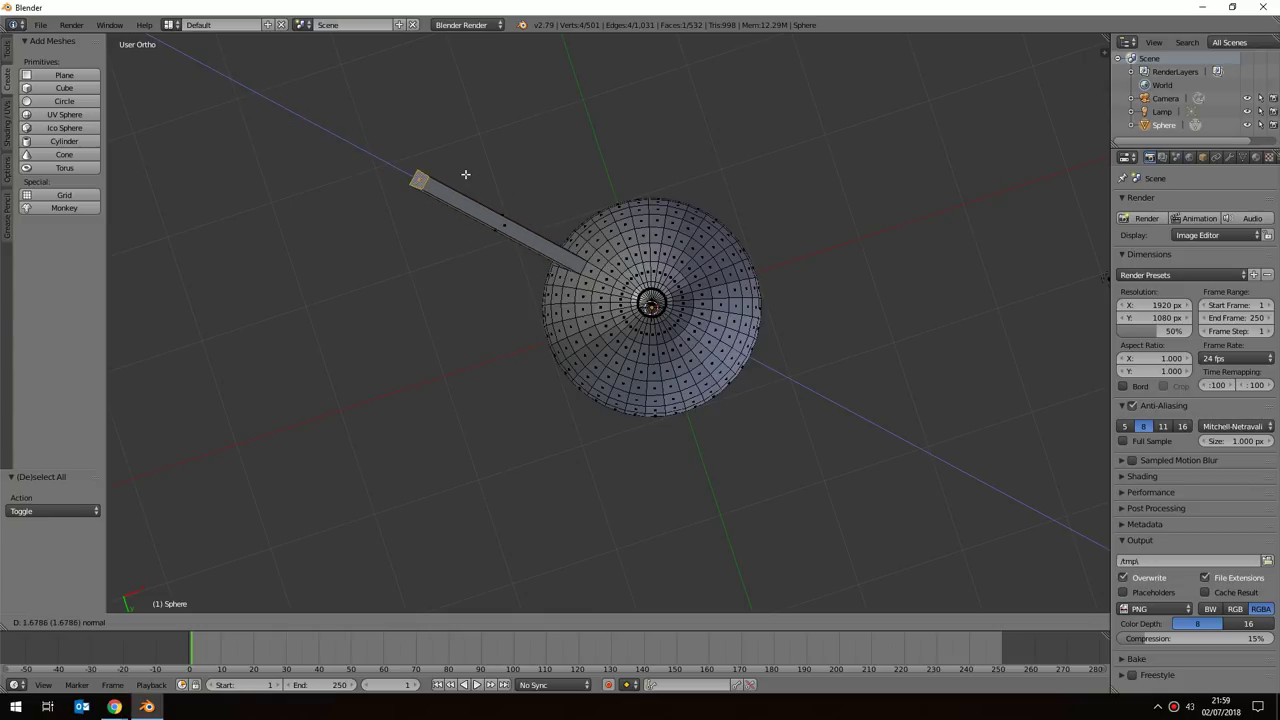
key("Escape")
middle_click_drag(560, 226, 594, 330)
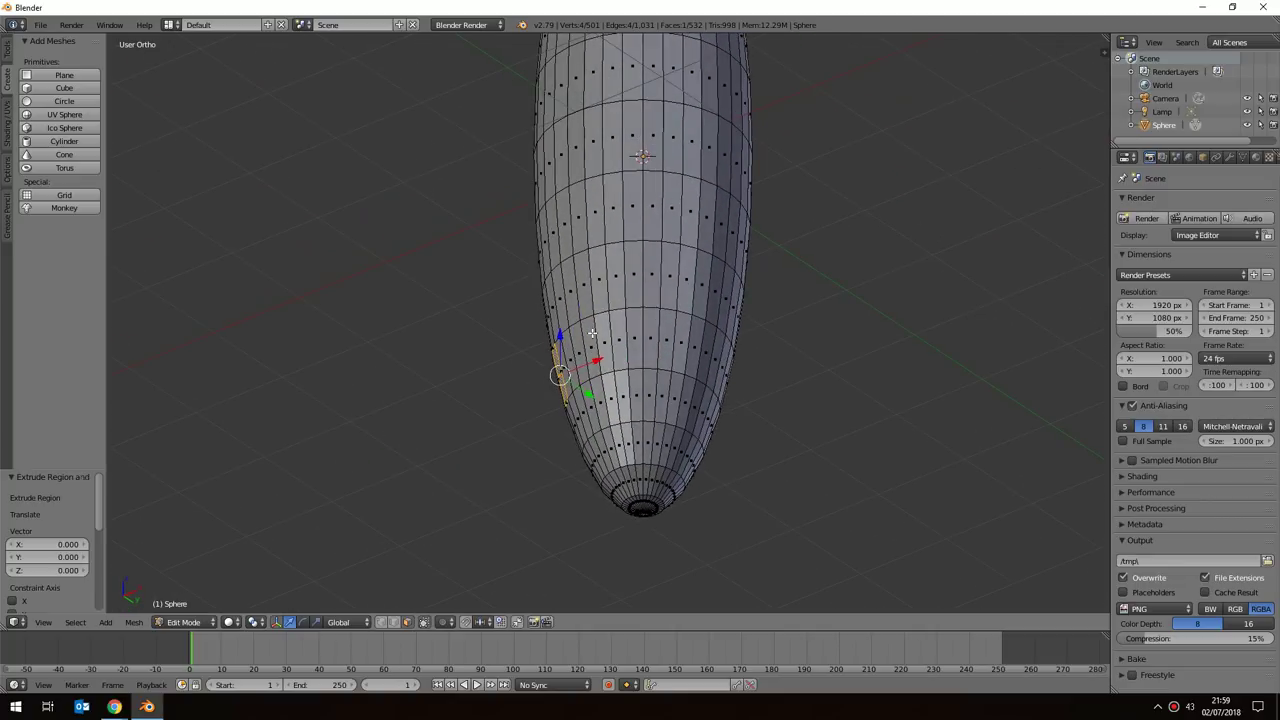
key("e")
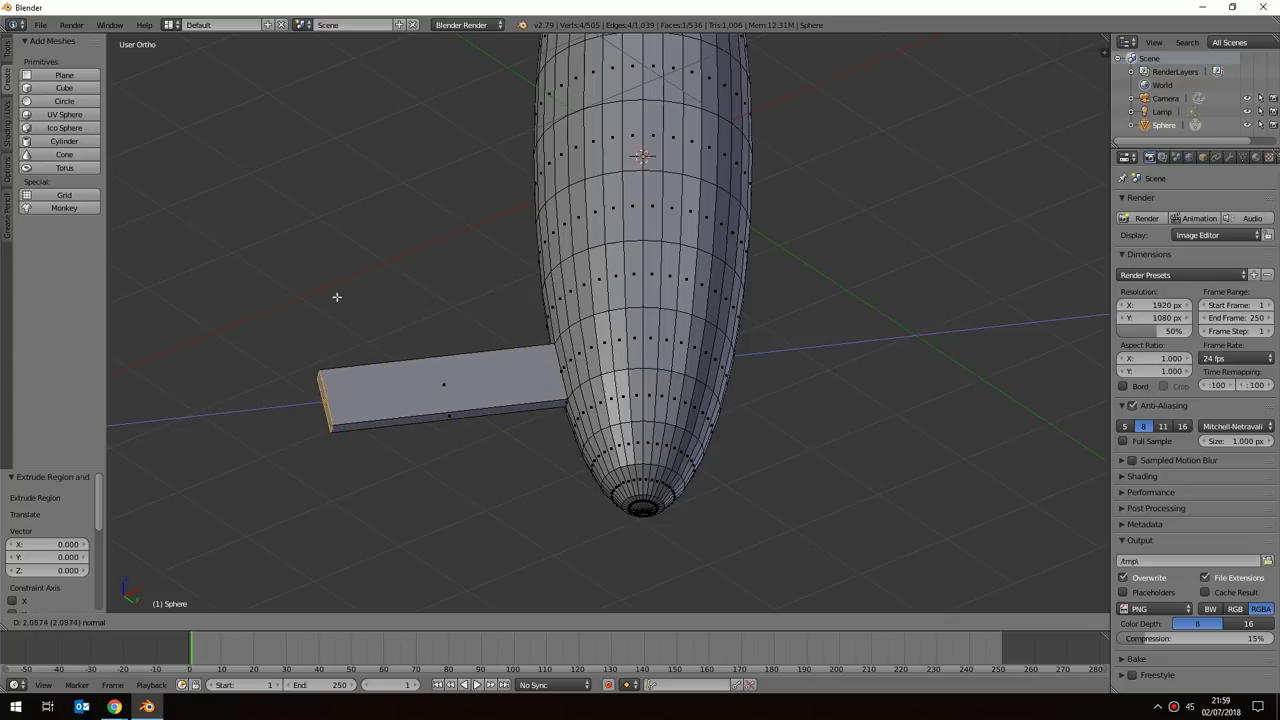
left_click(434, 271)
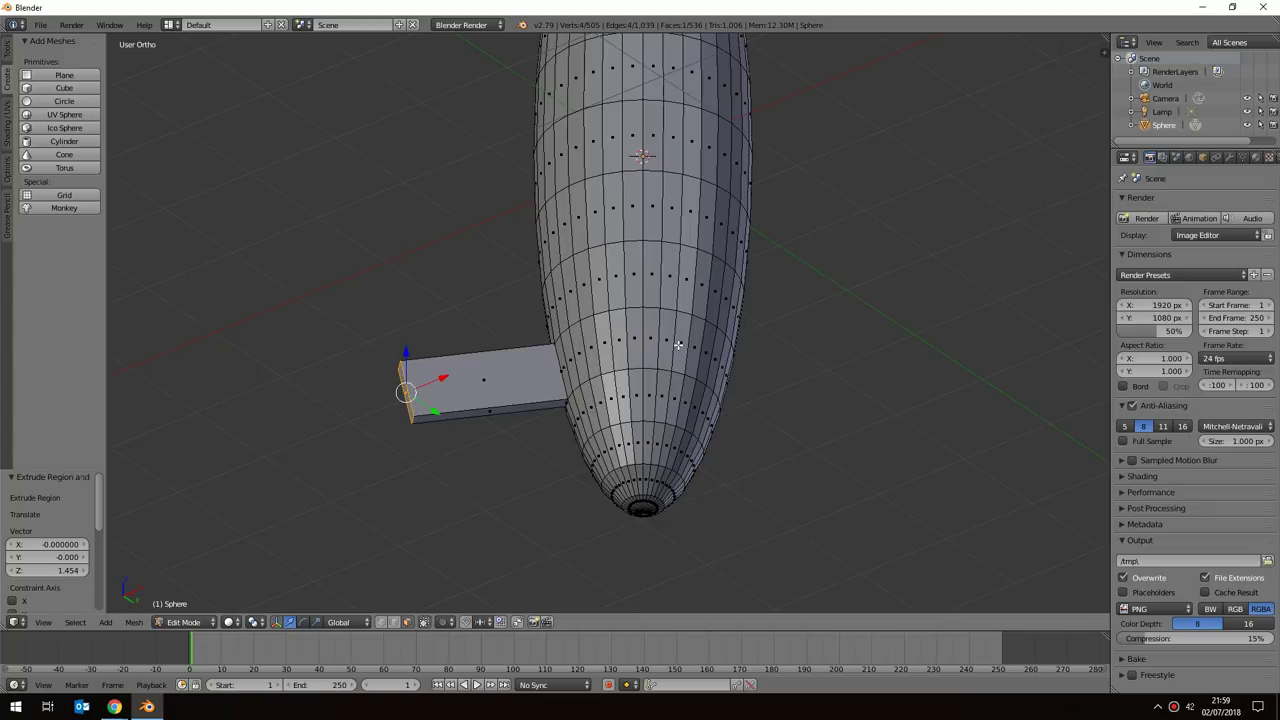
key("ctrl+z")
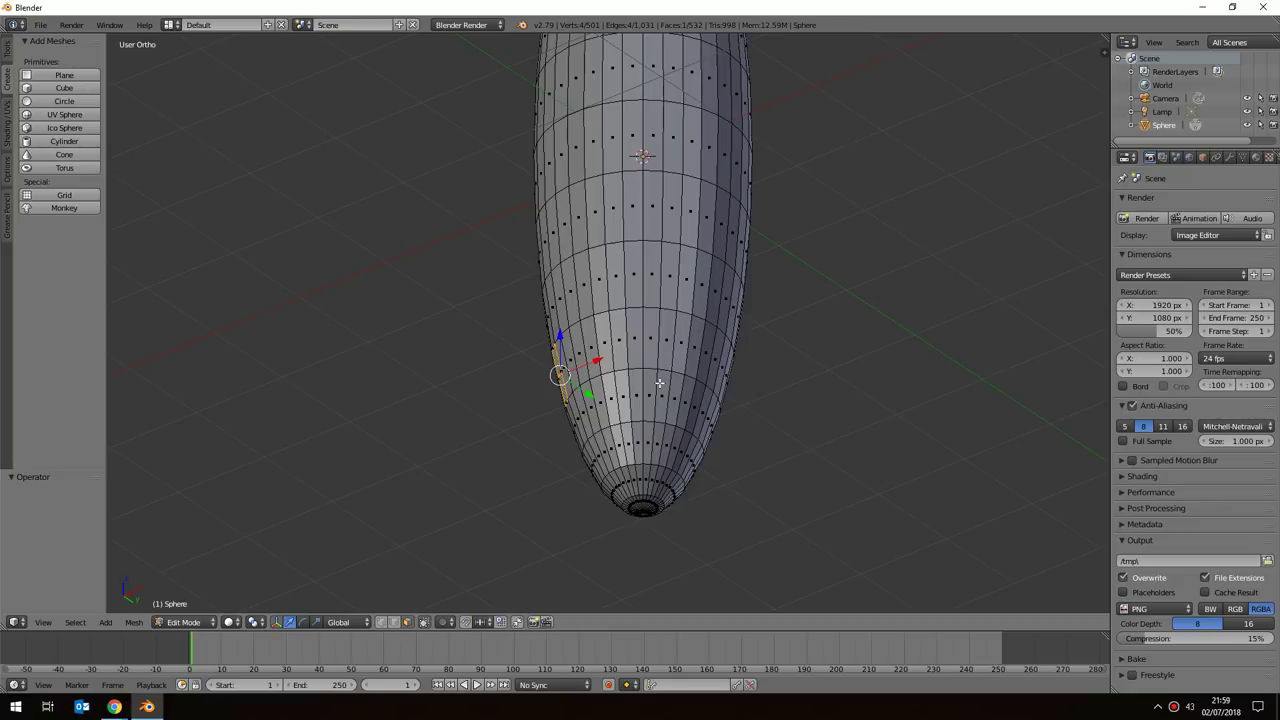
Try an extrude and shrink, undo both, then cancel a 1.5-unit extrusion.
key("e")
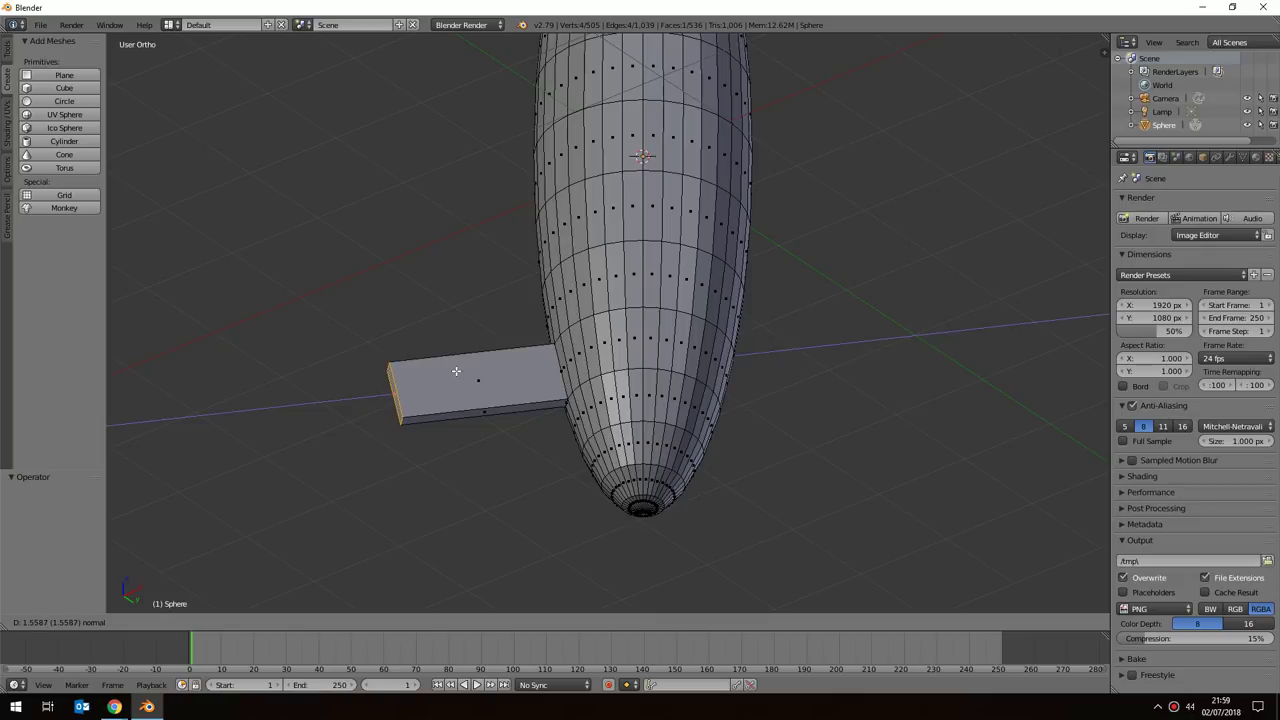
left_click(456, 371)
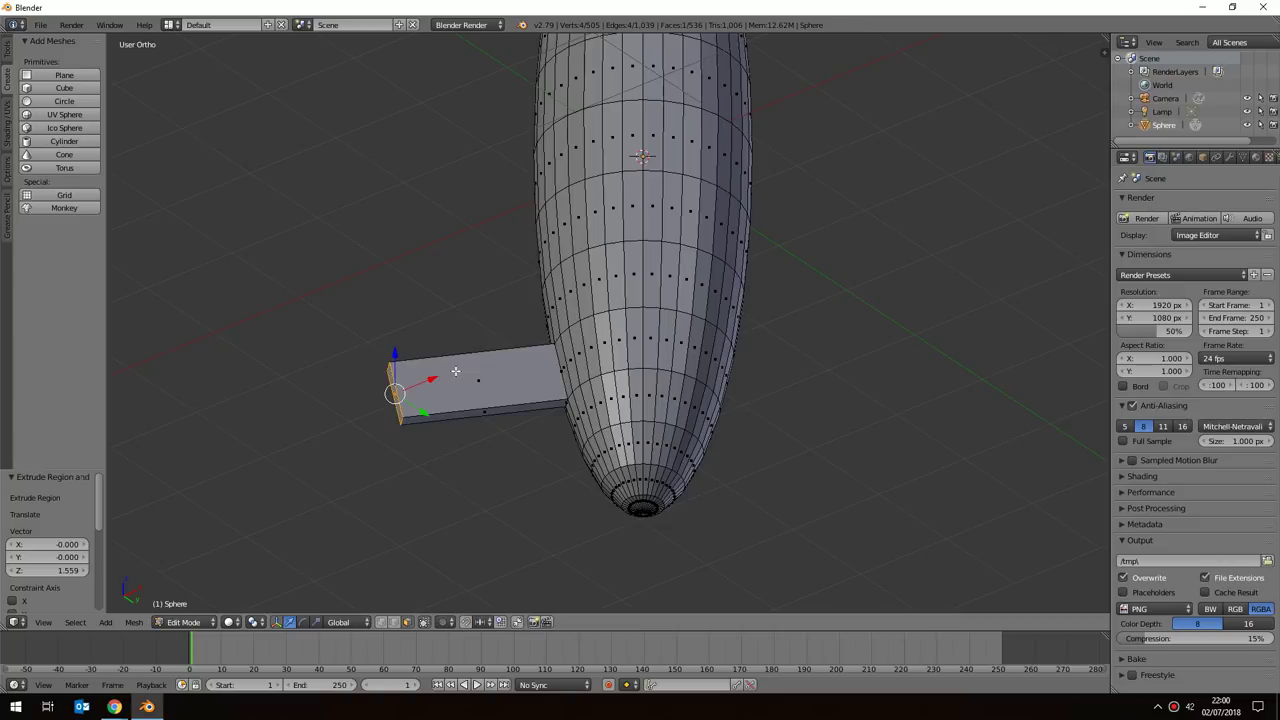
key("s")
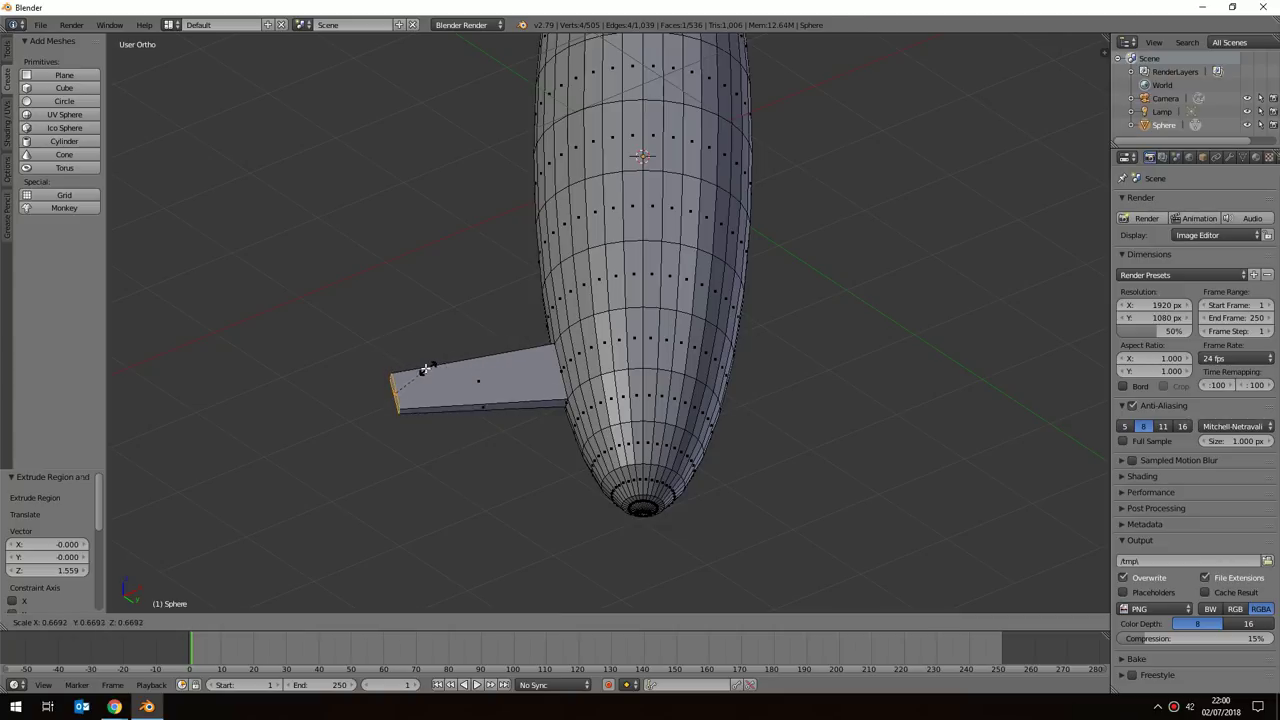
left_click(422, 364)
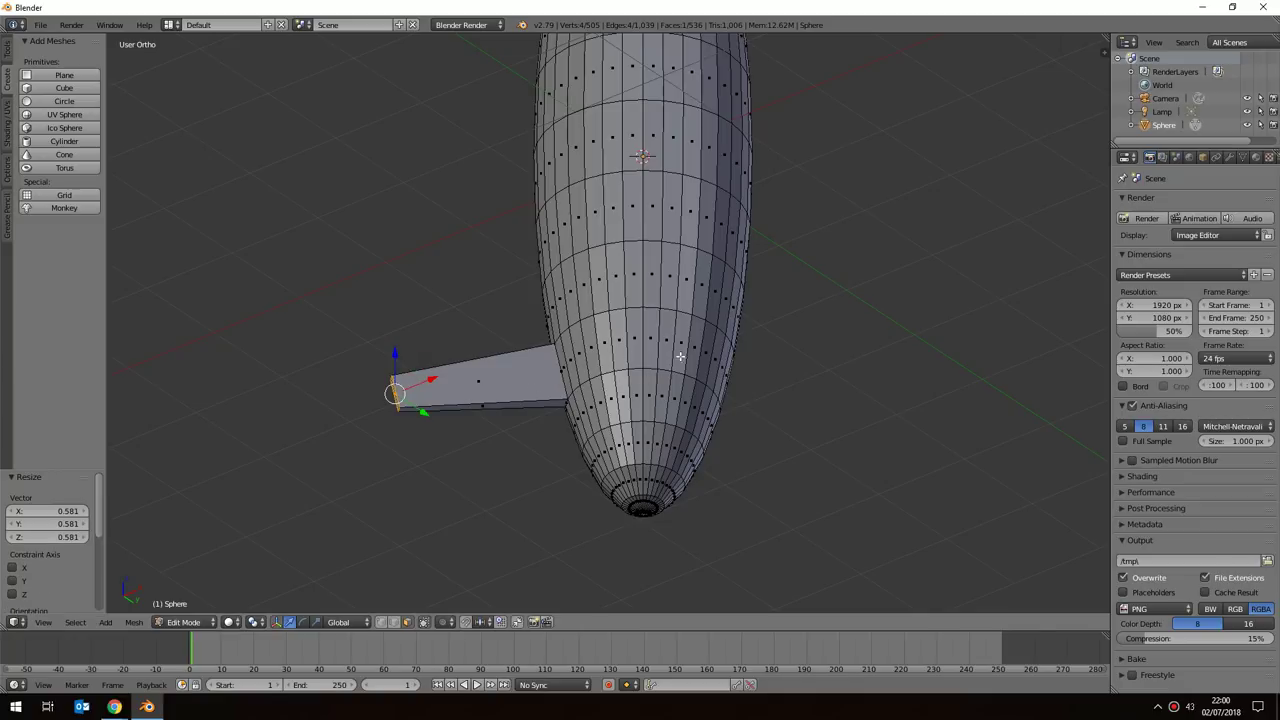
key("ctrl+z")
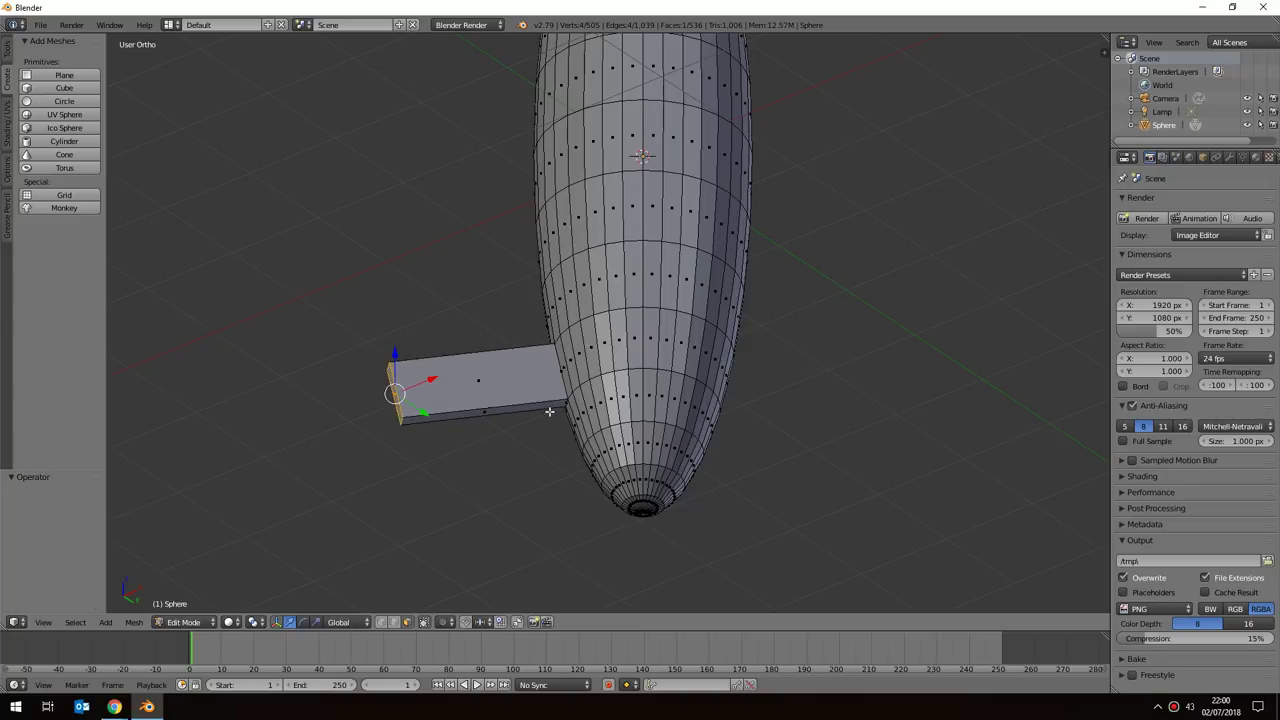
key("ctrl+z")
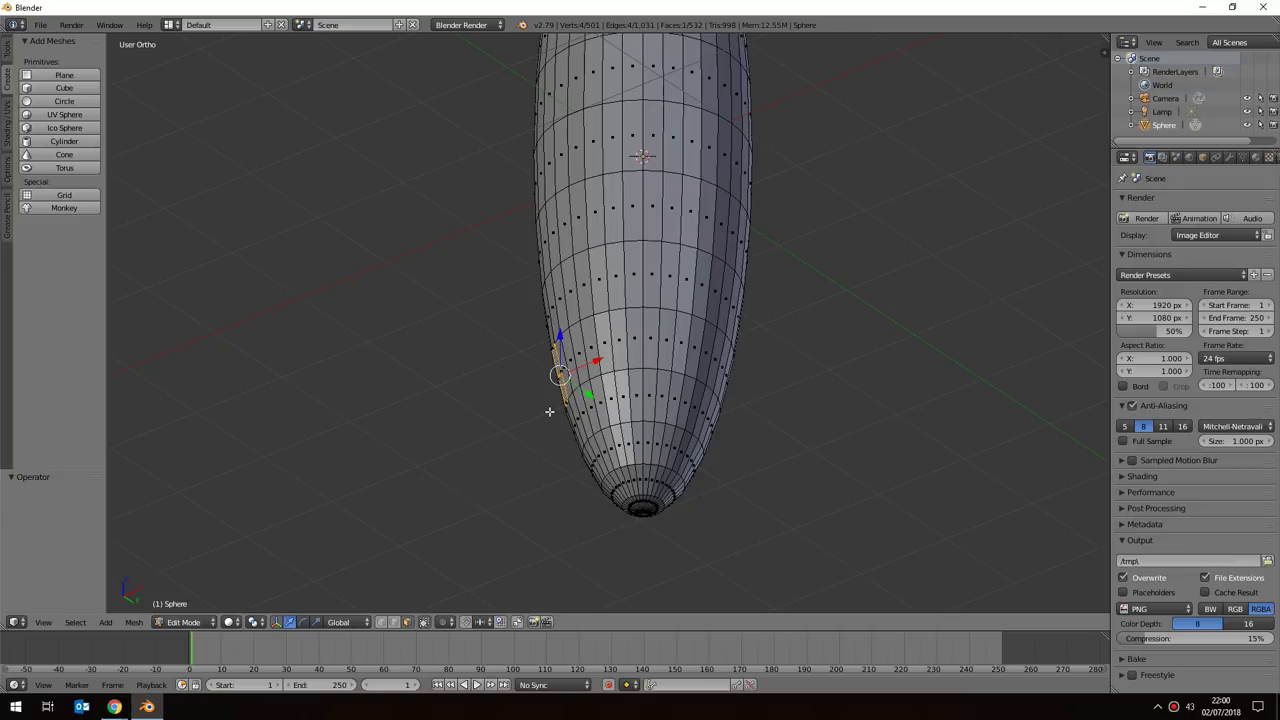
key("e")
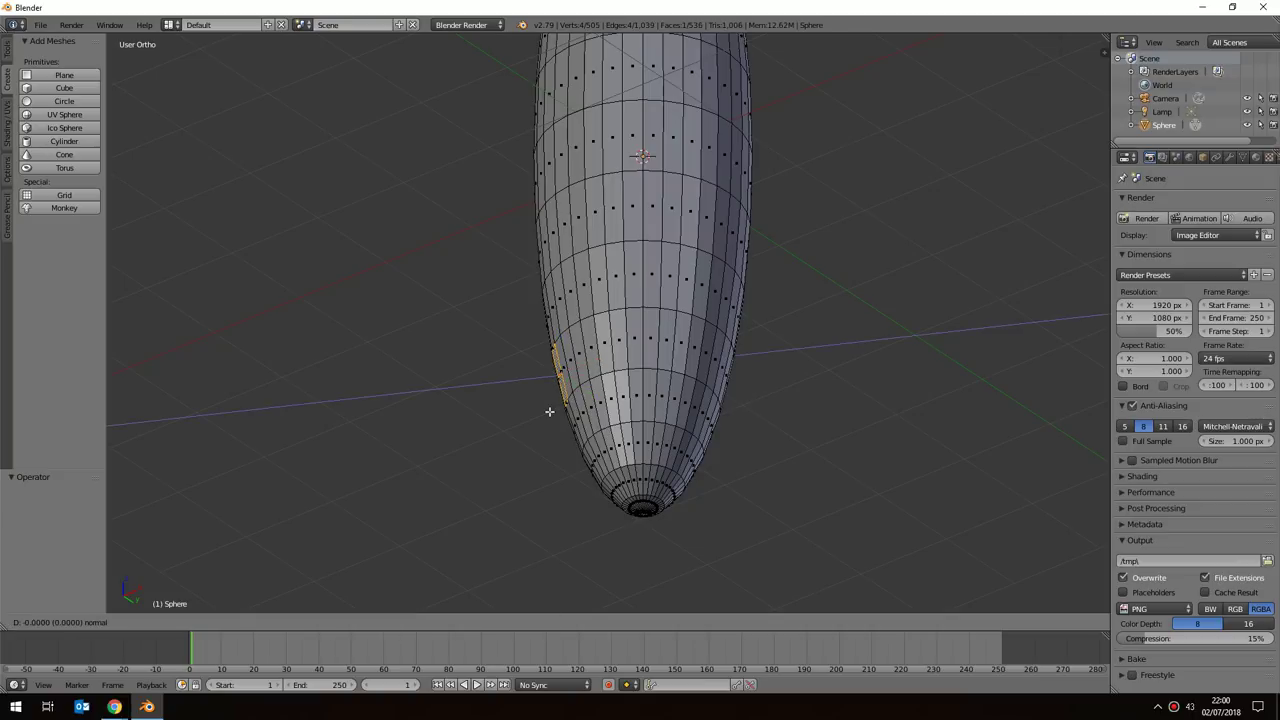
type("1")
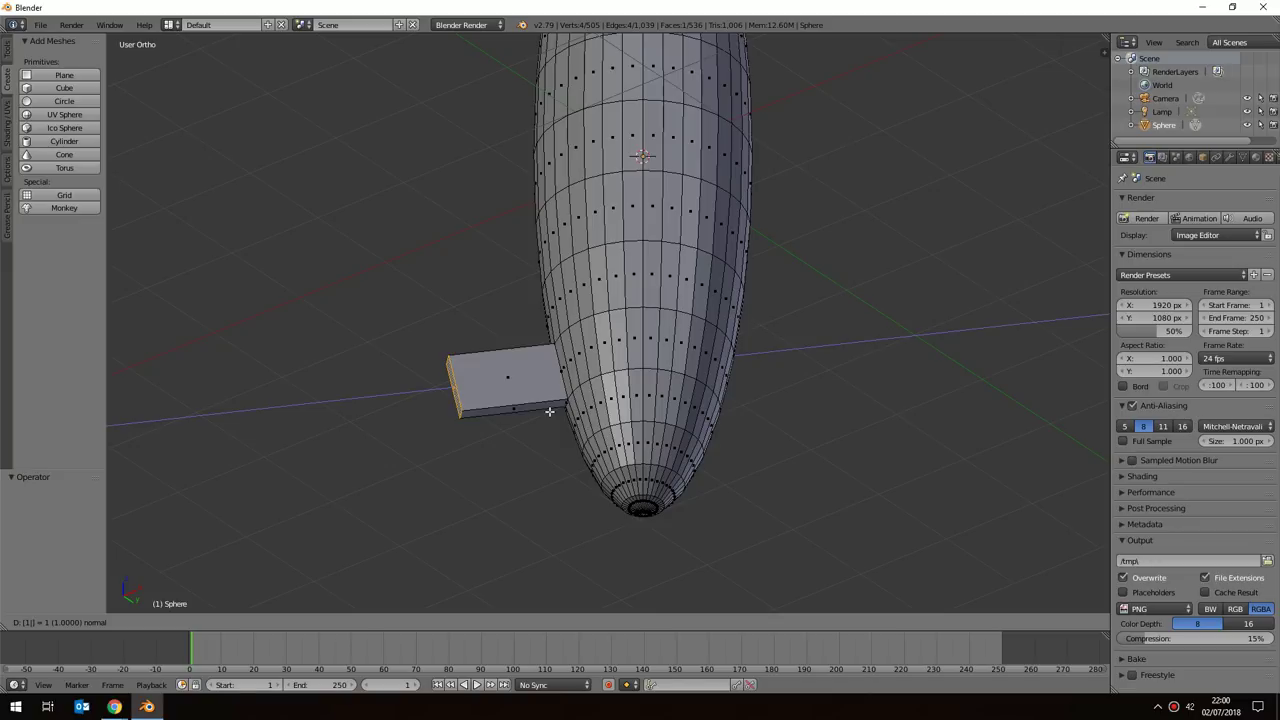
type(".5")
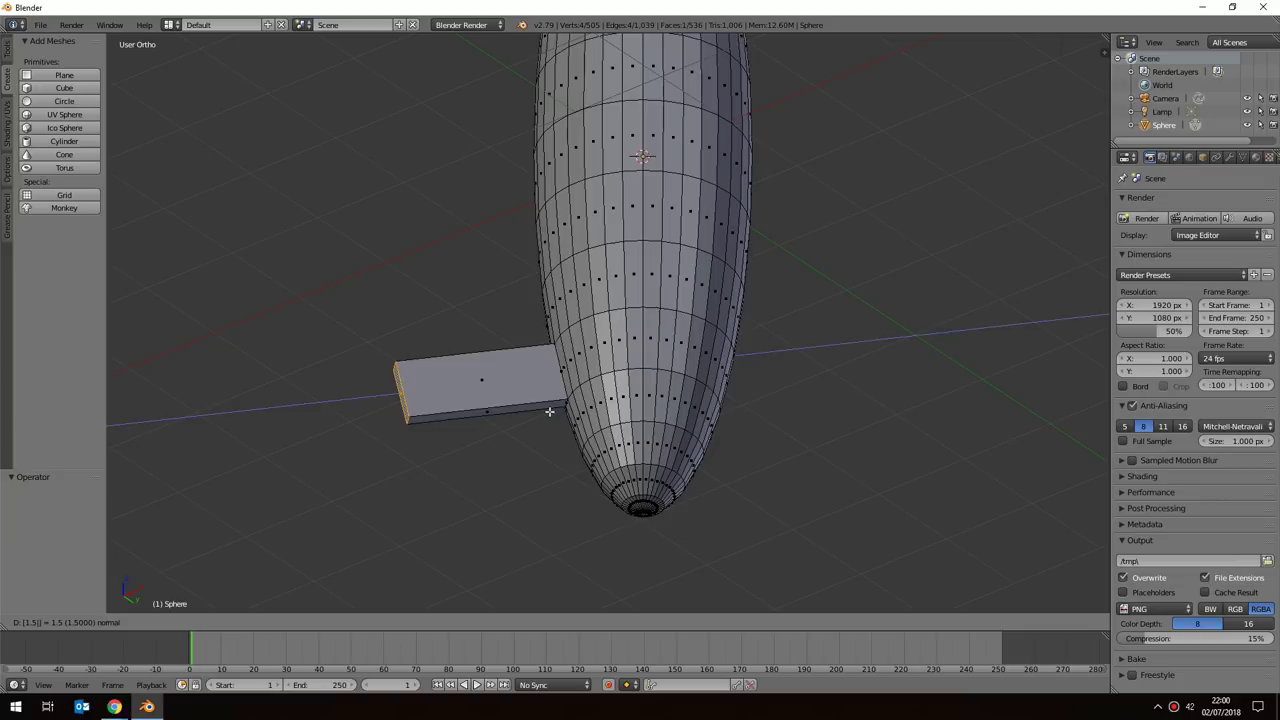
key("Escape")
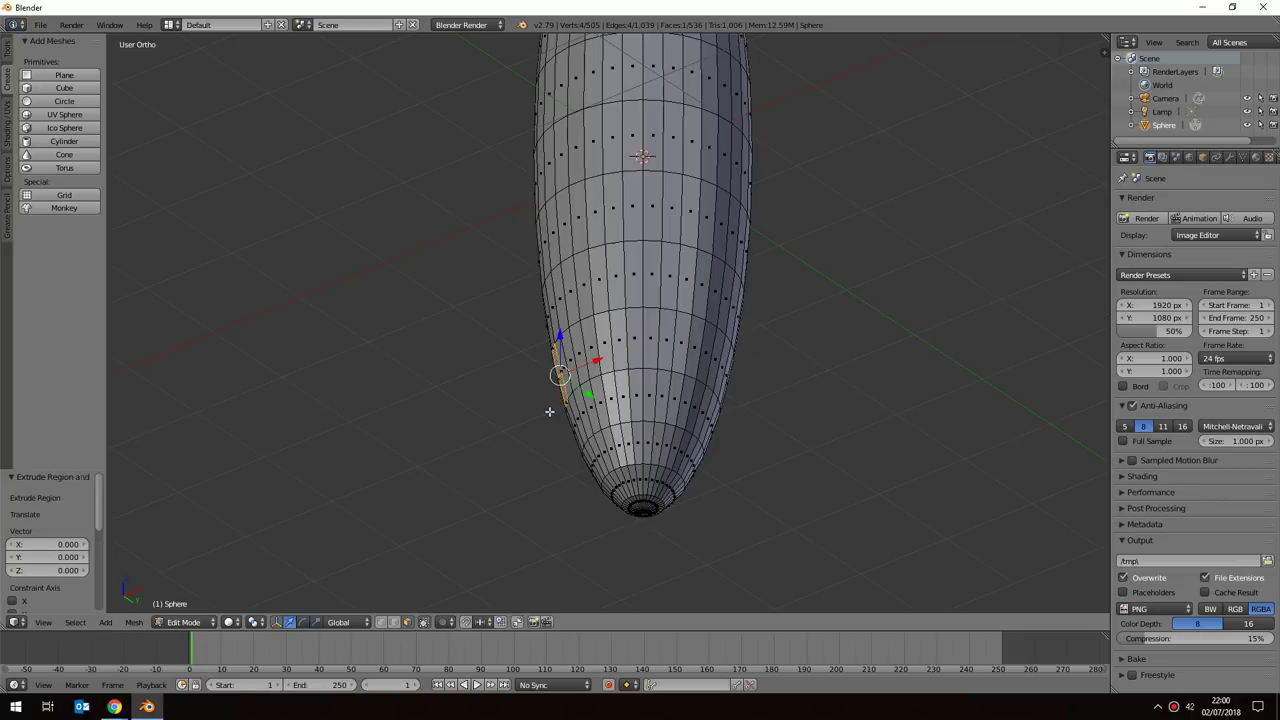
Extrude the face 1 unit and scale its end face to 0.5.
key("e")
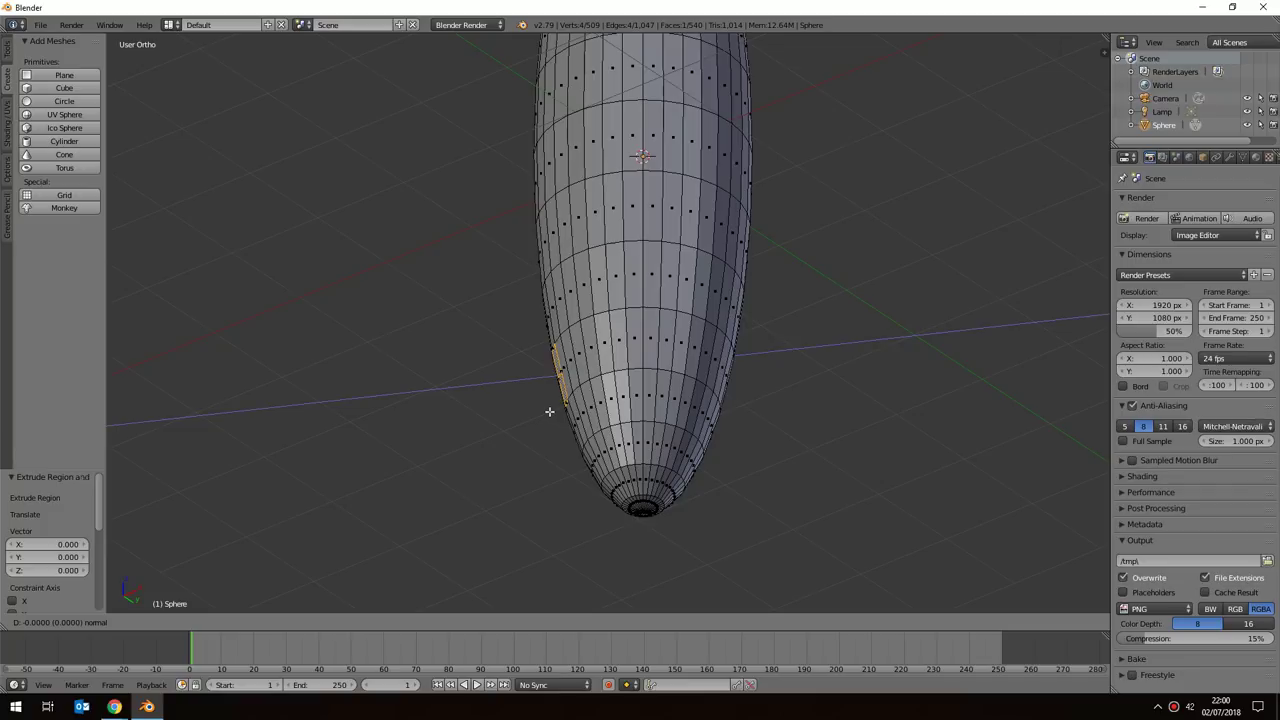
type("1")
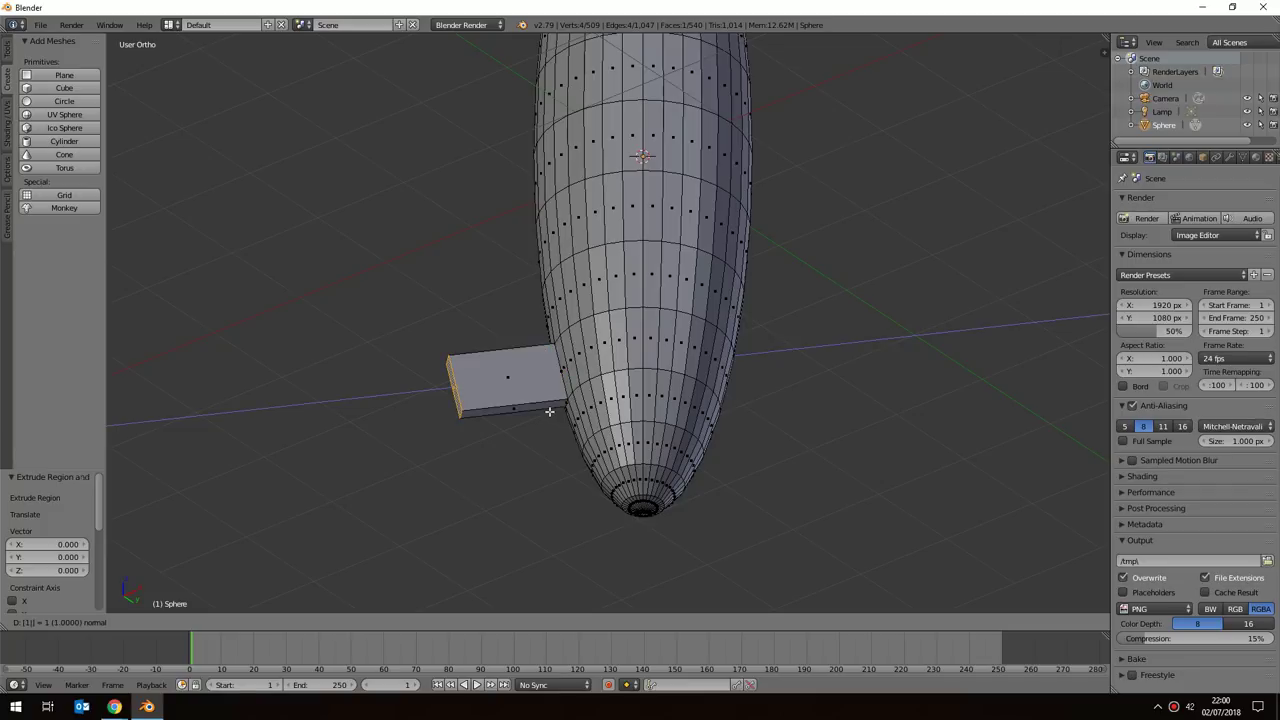
key("Return")
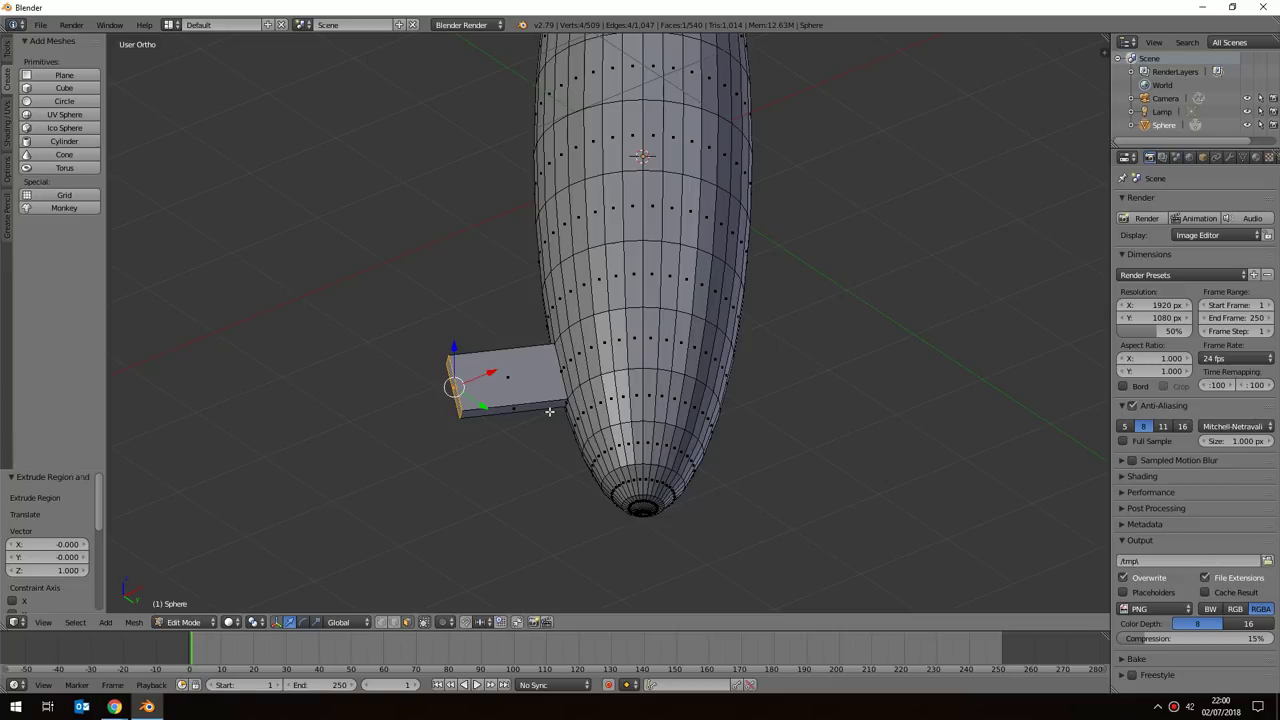
key("s")
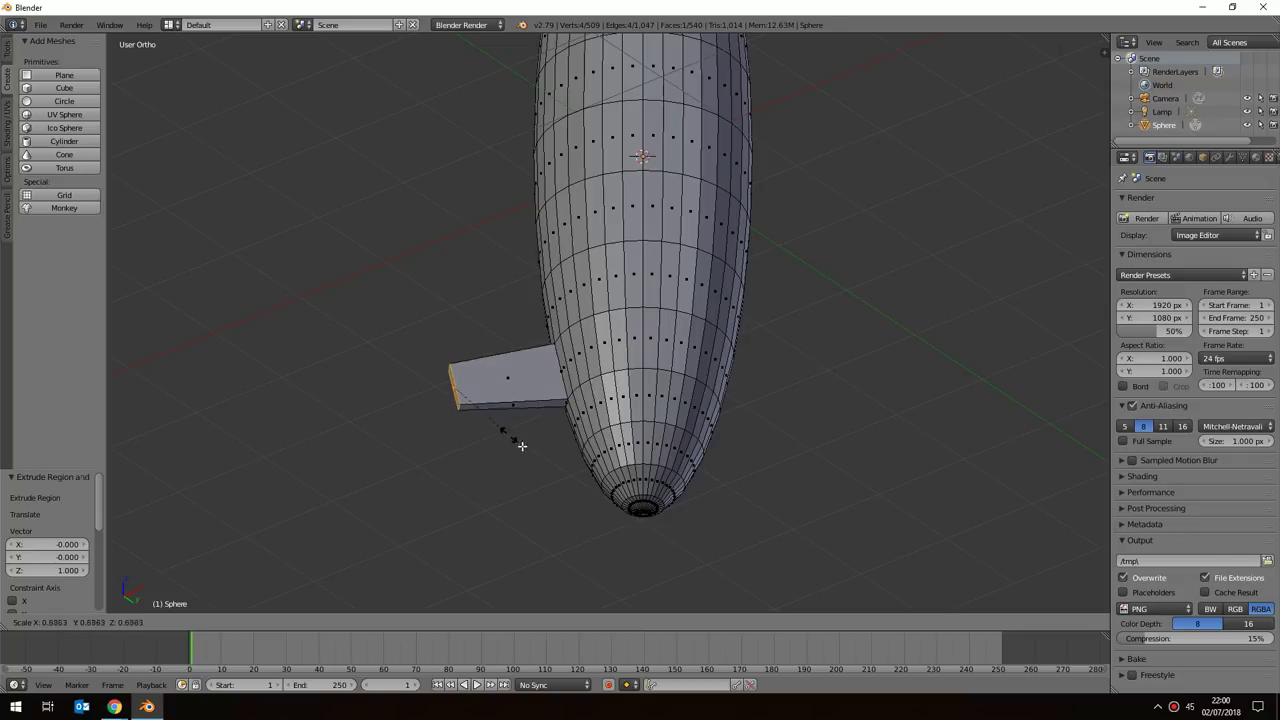
left_click(484, 428)
key("s")
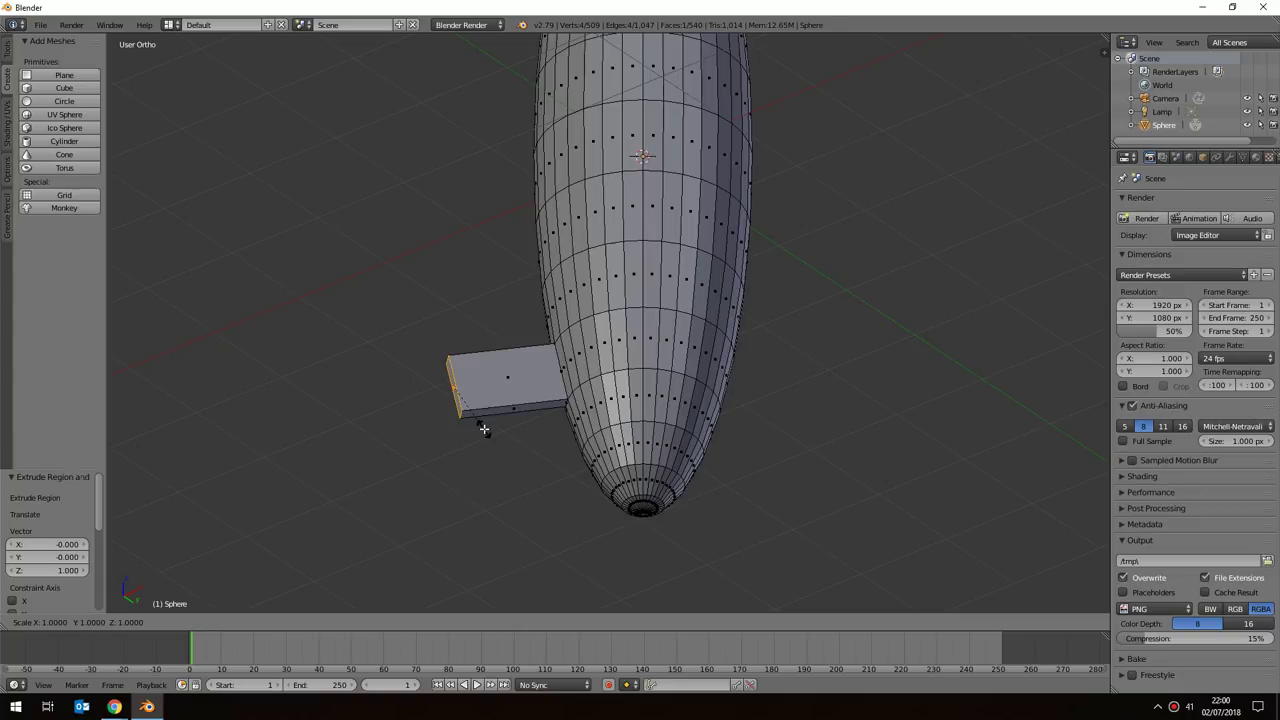
type("0.5")
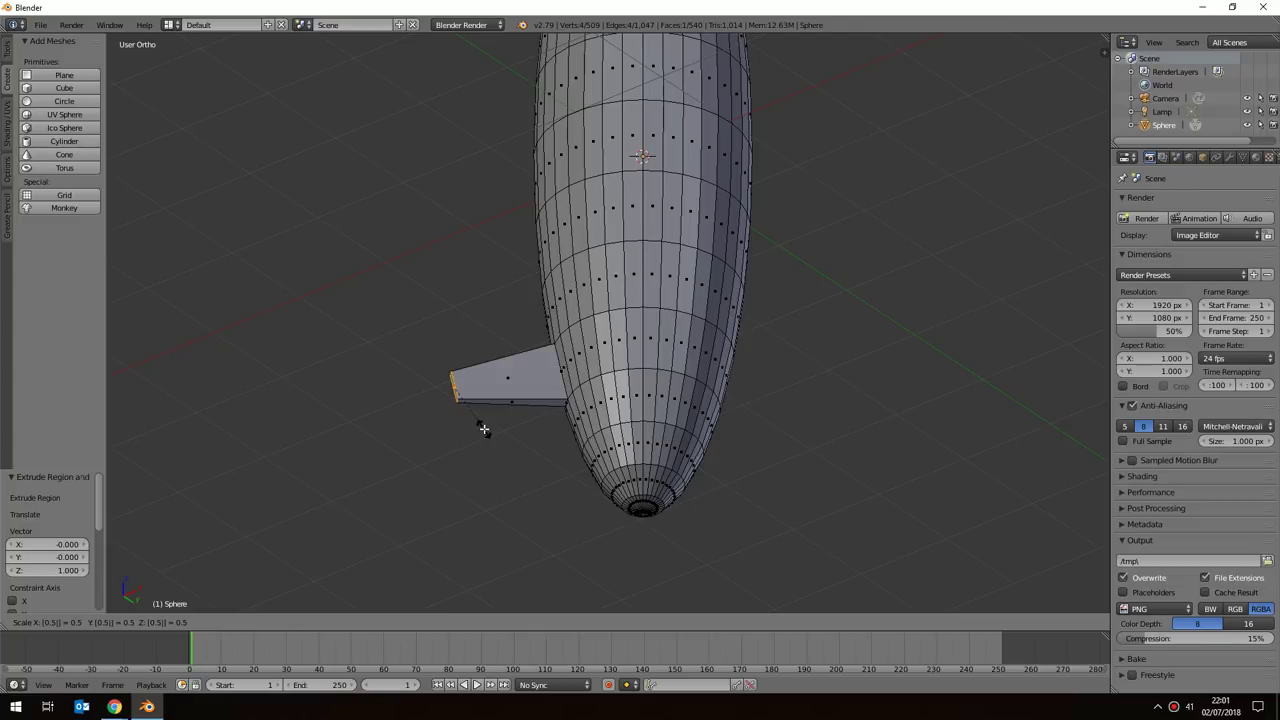
key("Return")
middle_click_drag(526, 451, 598, 289)
Orbit to look end-on along the body, zoom in, and select a face near the sphere's top.
middle_click_drag(463, 253, 486, 317)
scroll(770, 311, "up", 1)
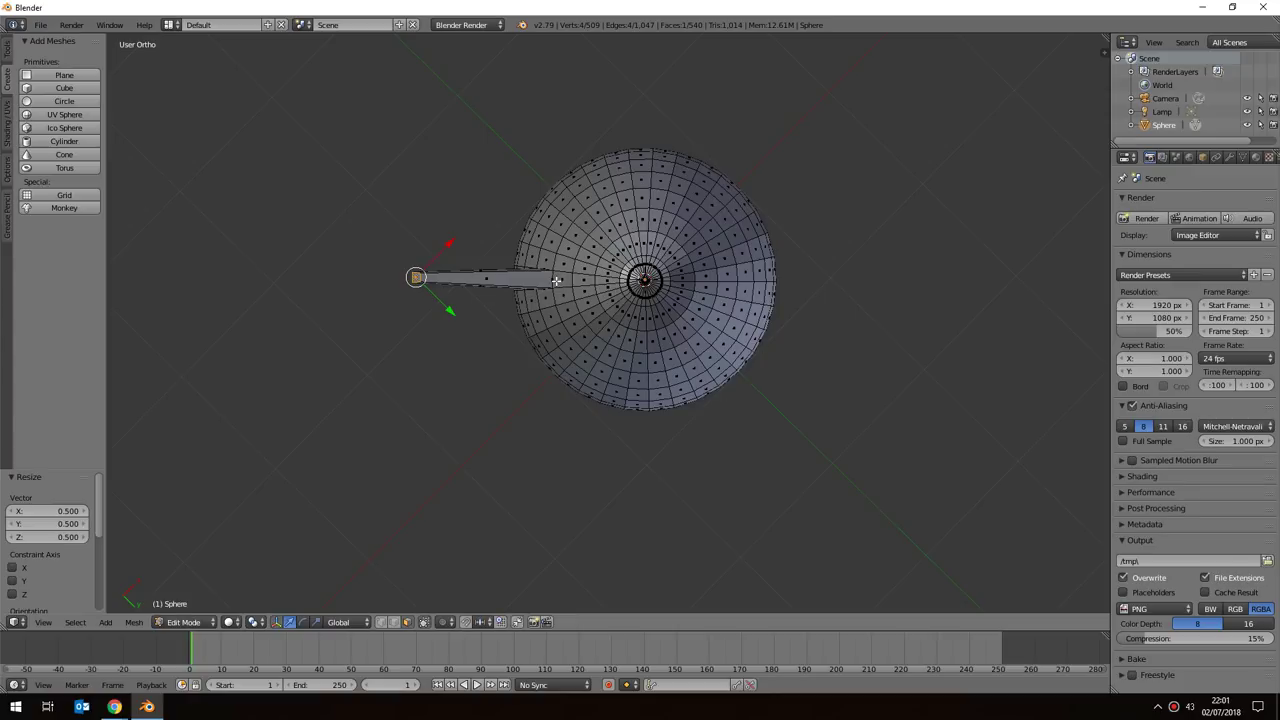
scroll(555, 277, "up", 1)
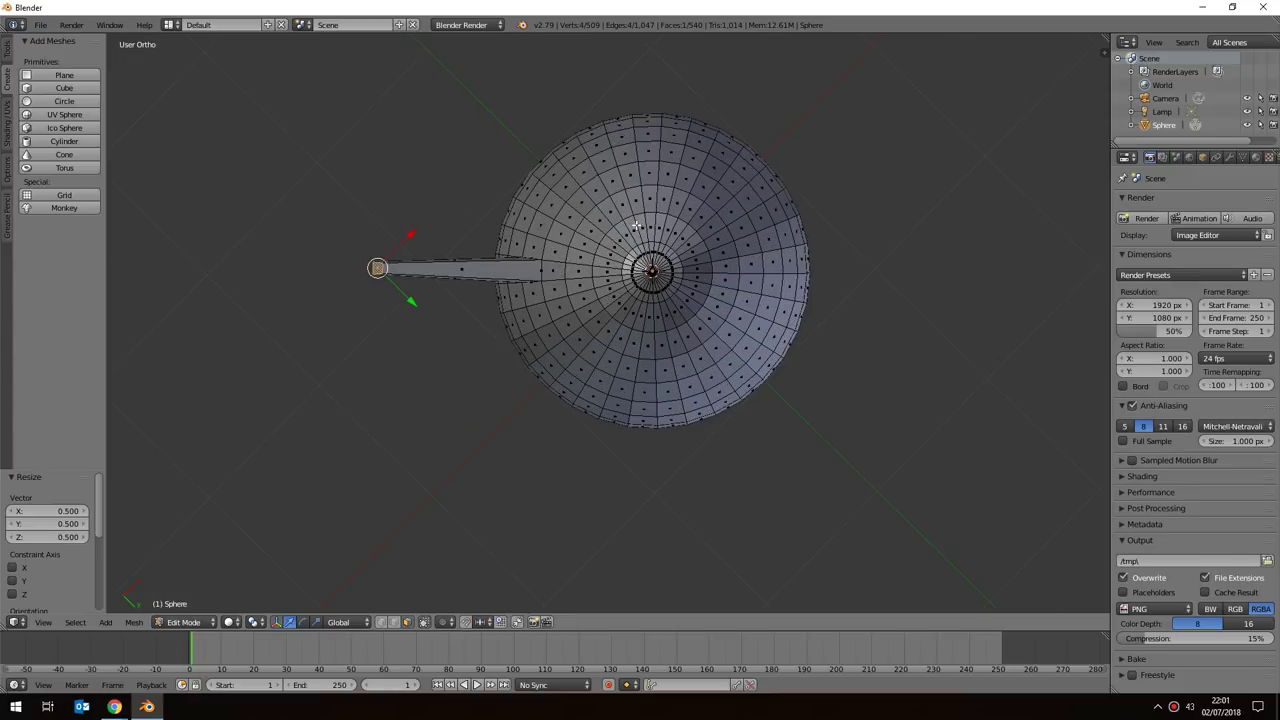
scroll(709, 209, "up", 2, "shift")
scroll(705, 235, "down", 3, "ctrl")
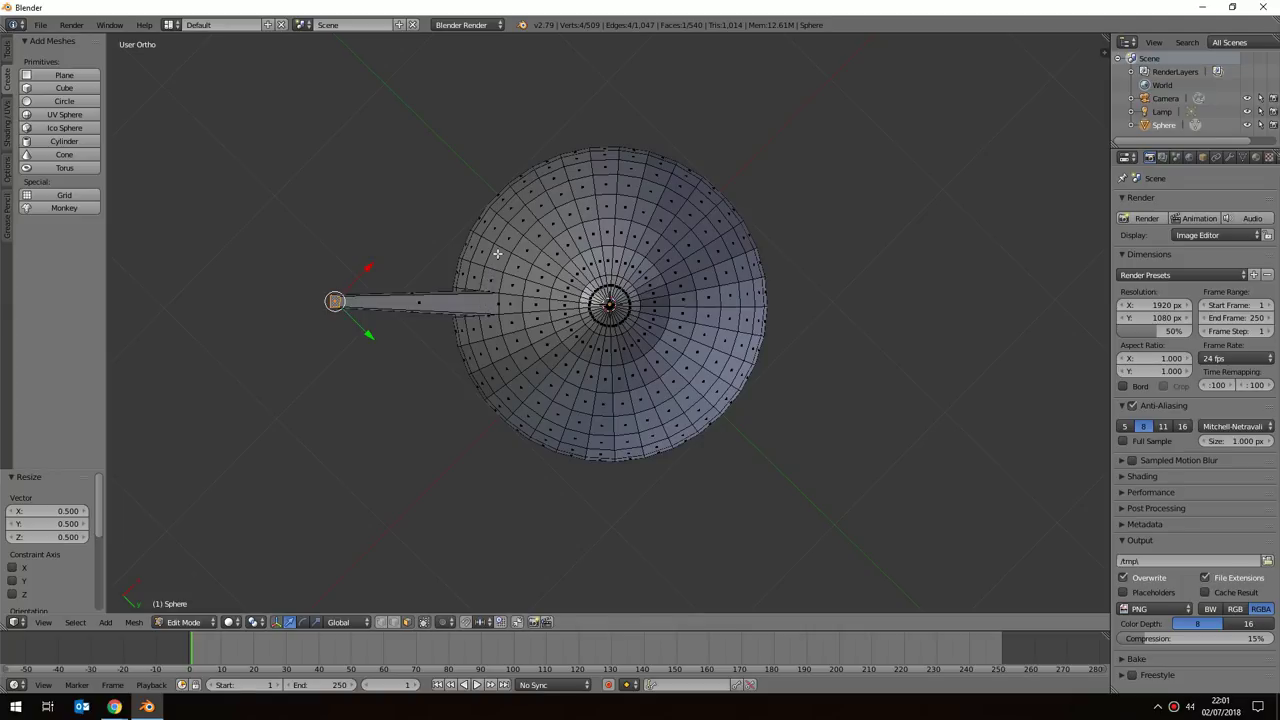
left_click(628, 184)
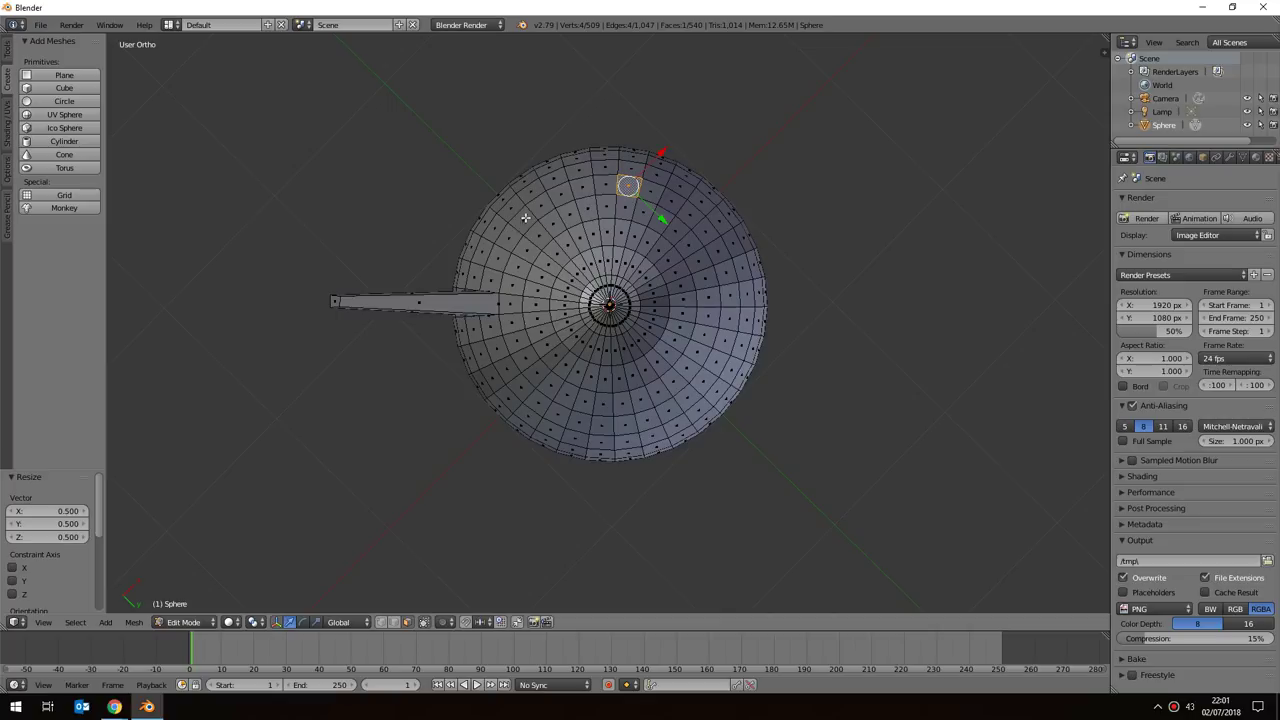
Shift the selection two faces over, extrude it 1 unit and scale the tip to 0.5.
right_click(649, 189)
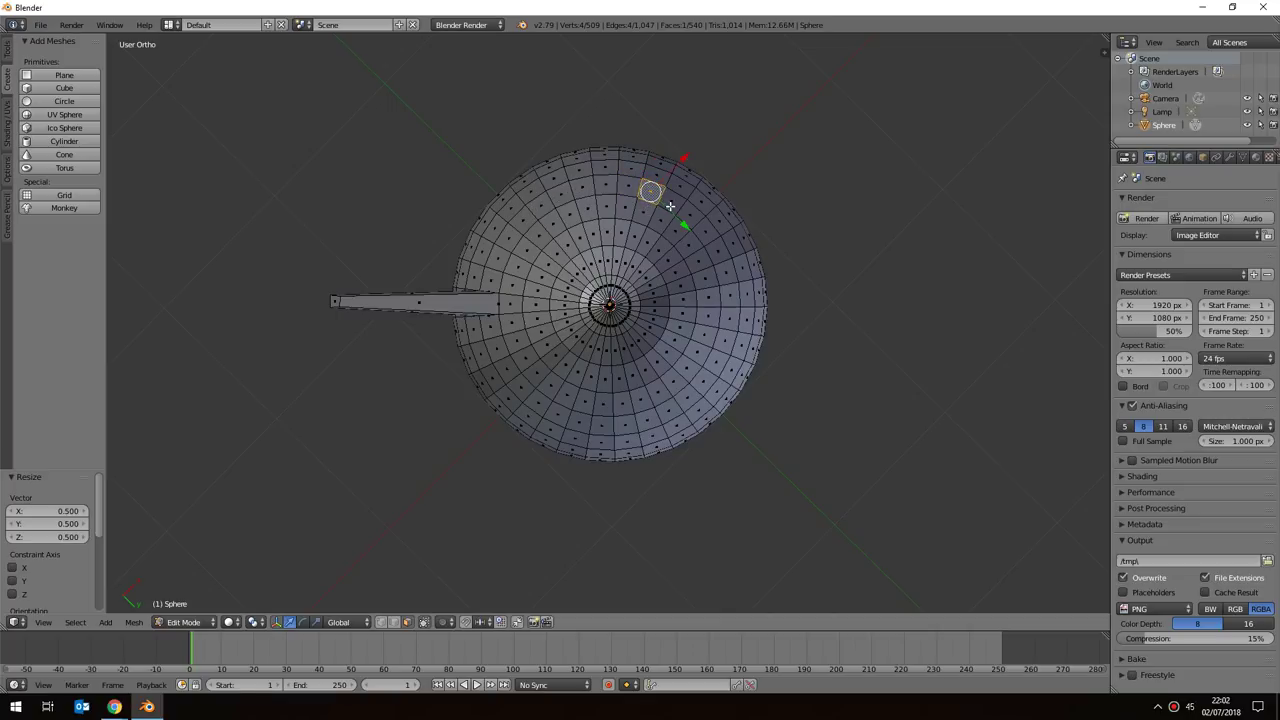
right_click(670, 201)
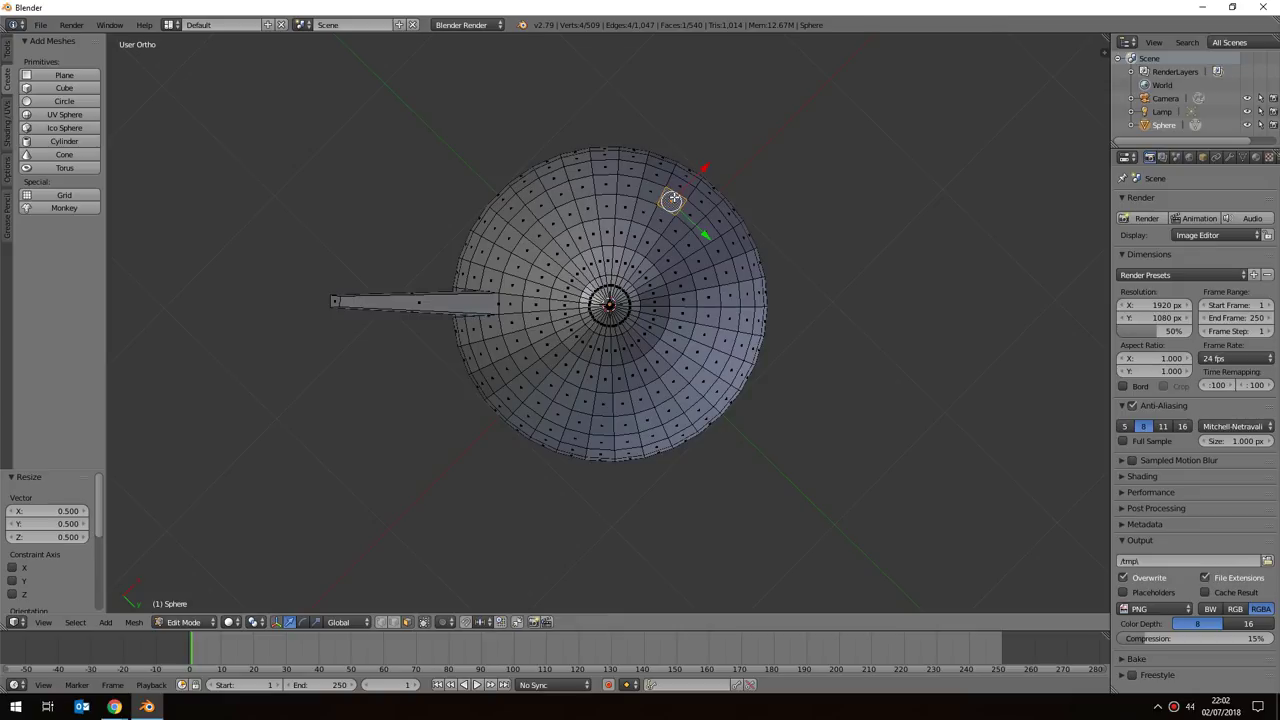
key("e")
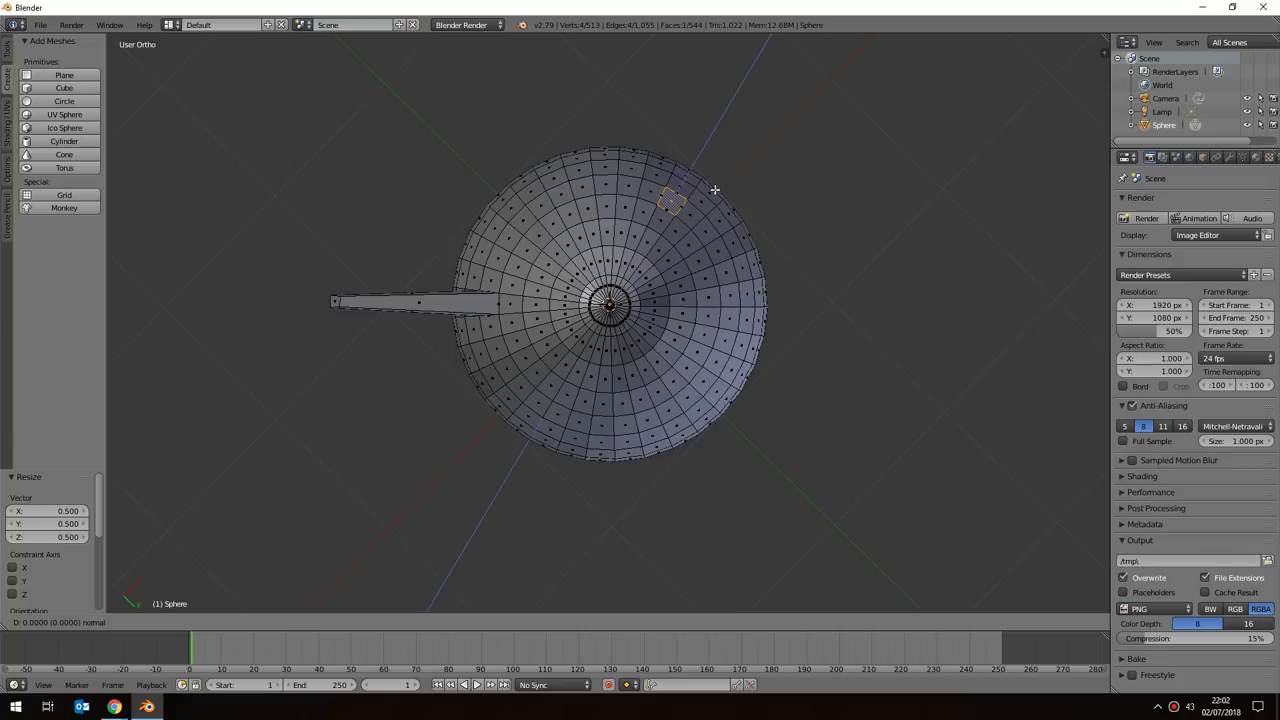
type("1")
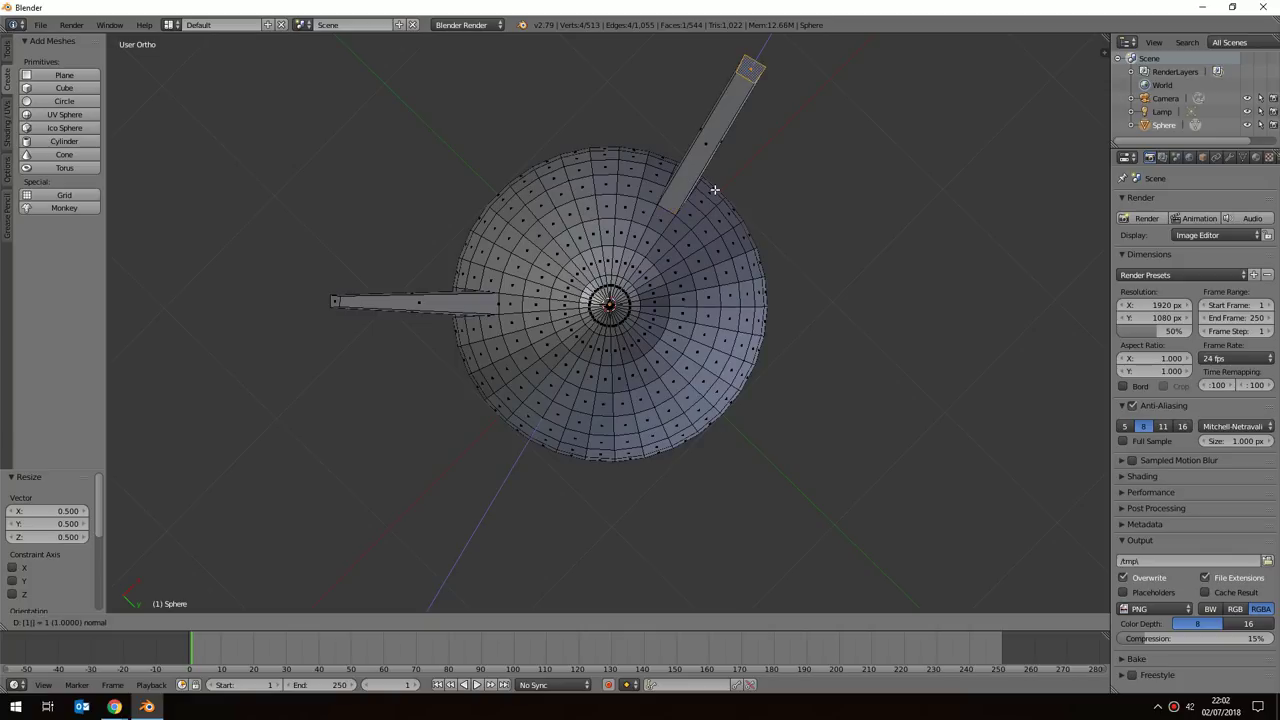
key("Return")
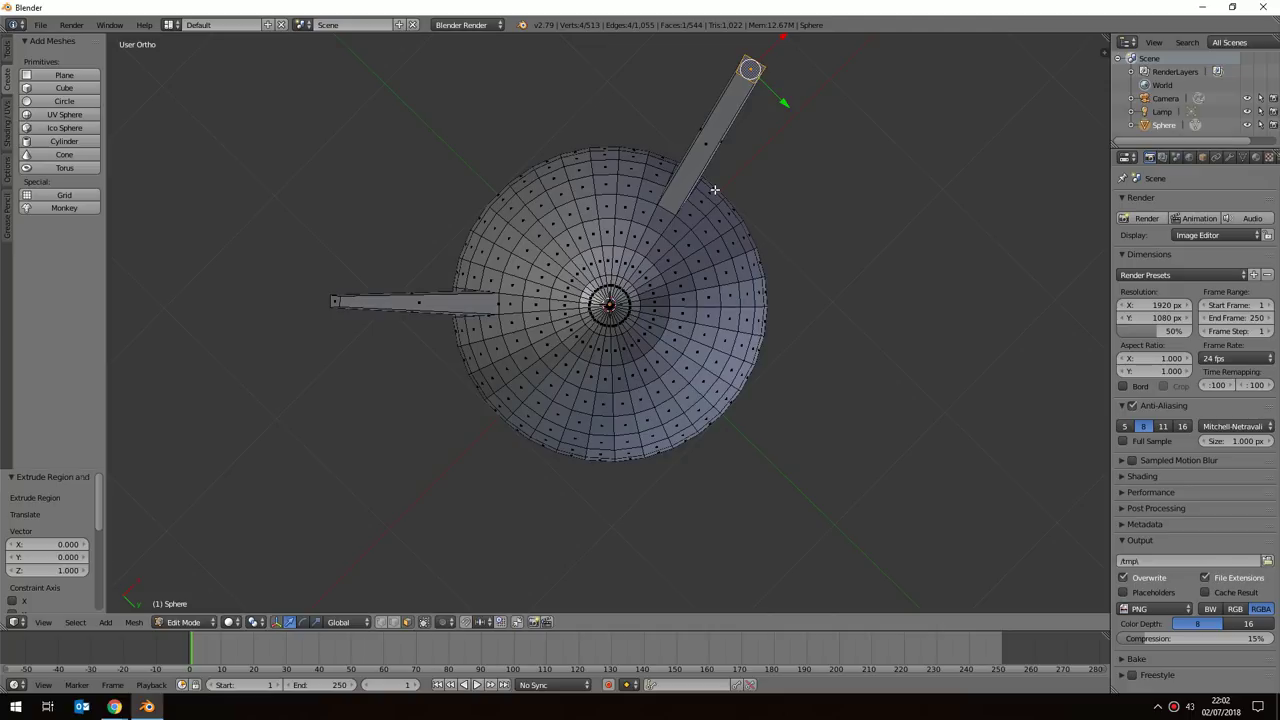
key("s")
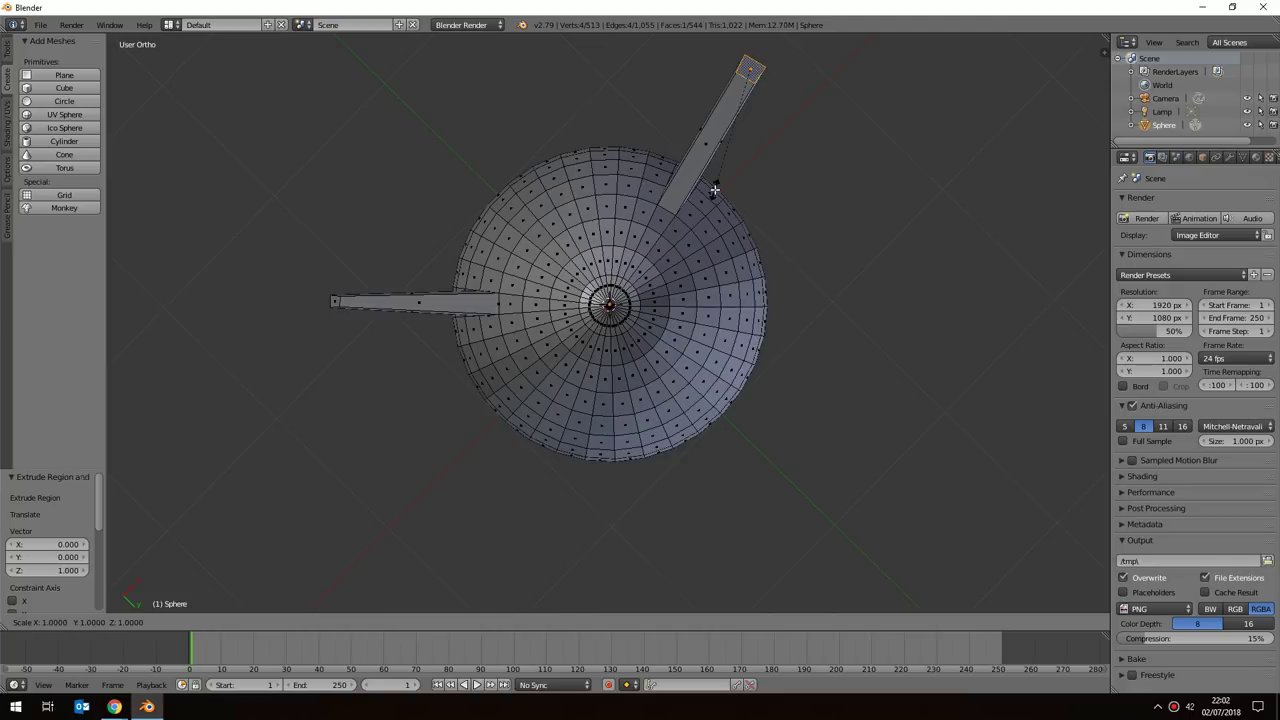
type("0.5")
key("Return")
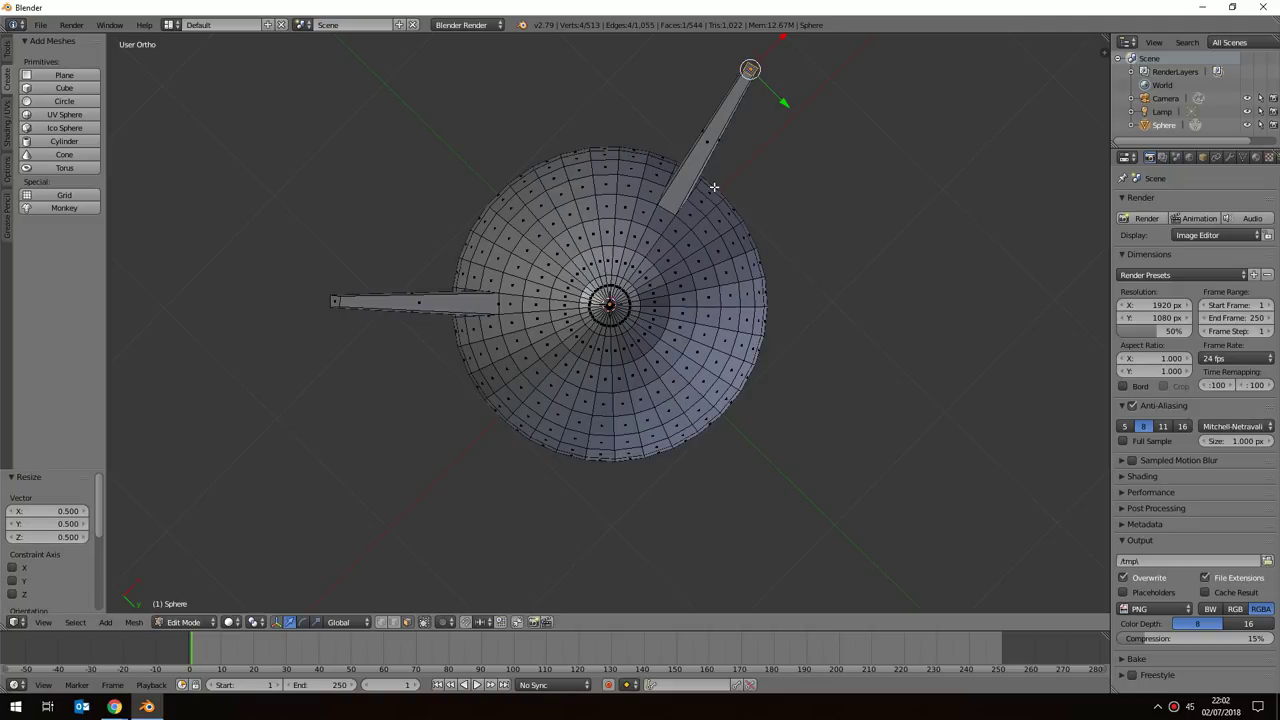
middle_click_drag(634, 137, 694, 236)
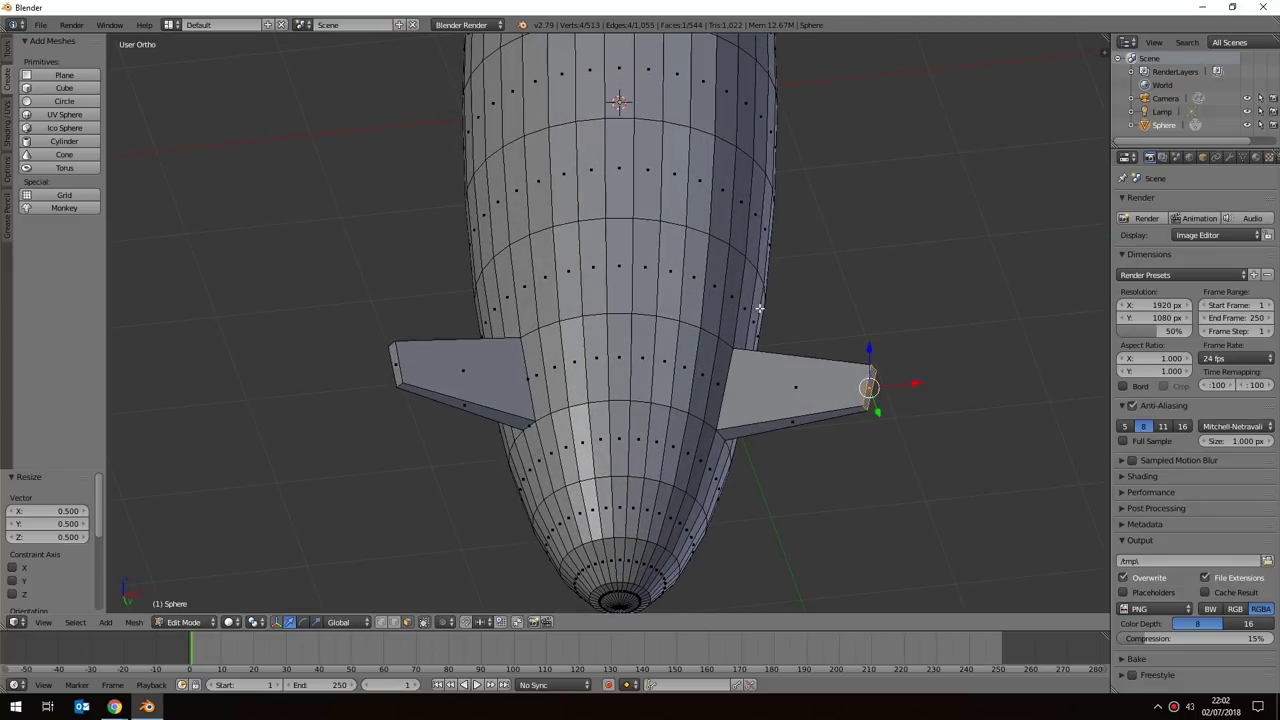
Orbit back to look down the sphere's axis and select a face on its lower part.
middle_click_drag(692, 402, 648, 285)
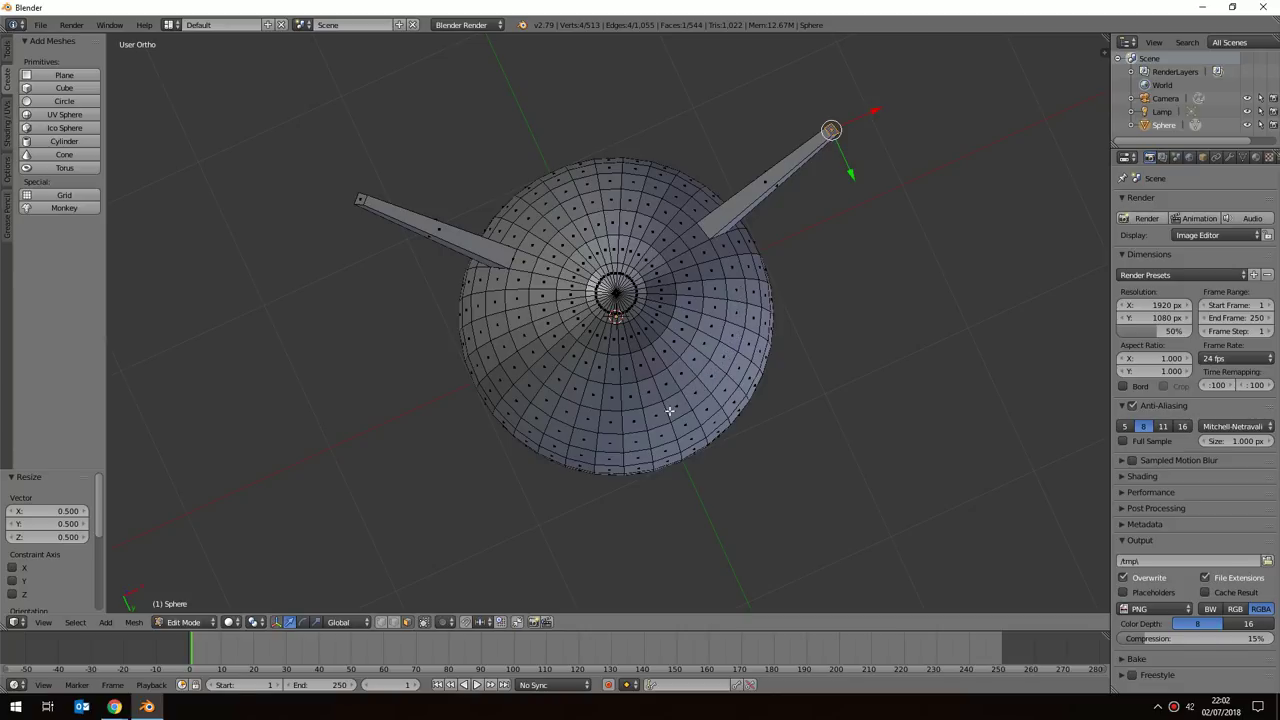
left_click(634, 420)
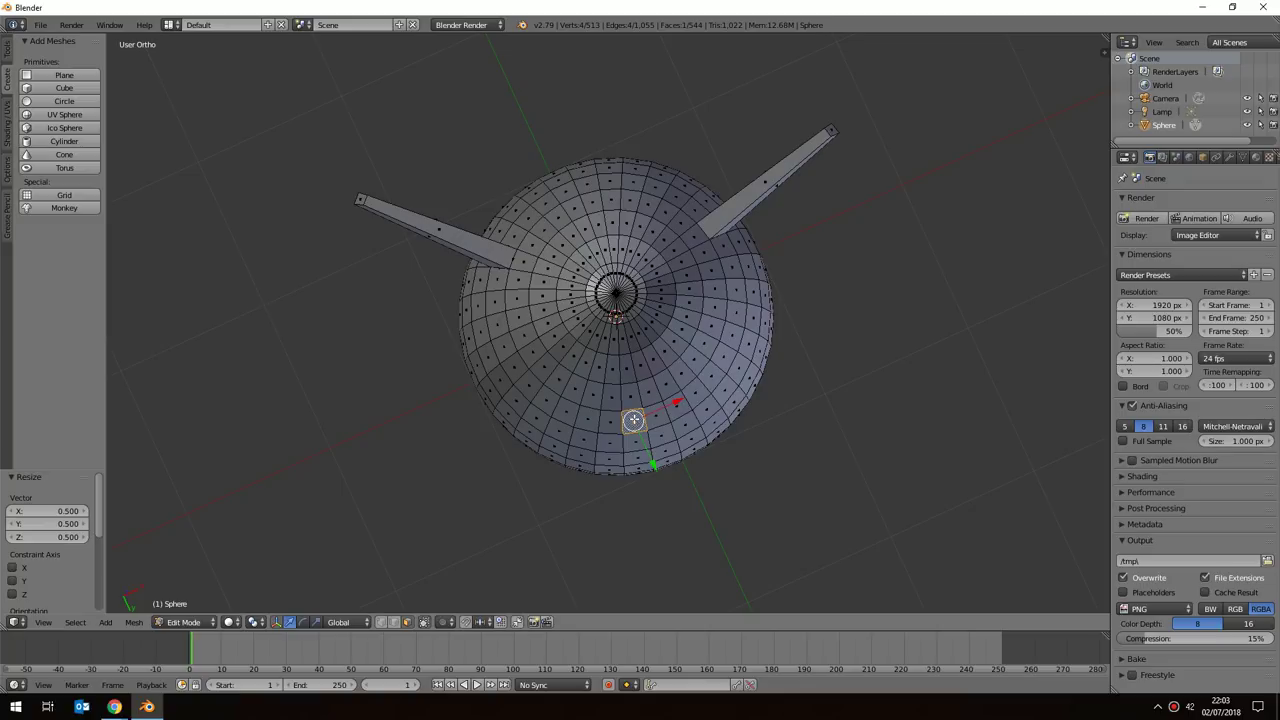
Extrude the lower face 1 unit and scale its end face to 0.5.
key("e")
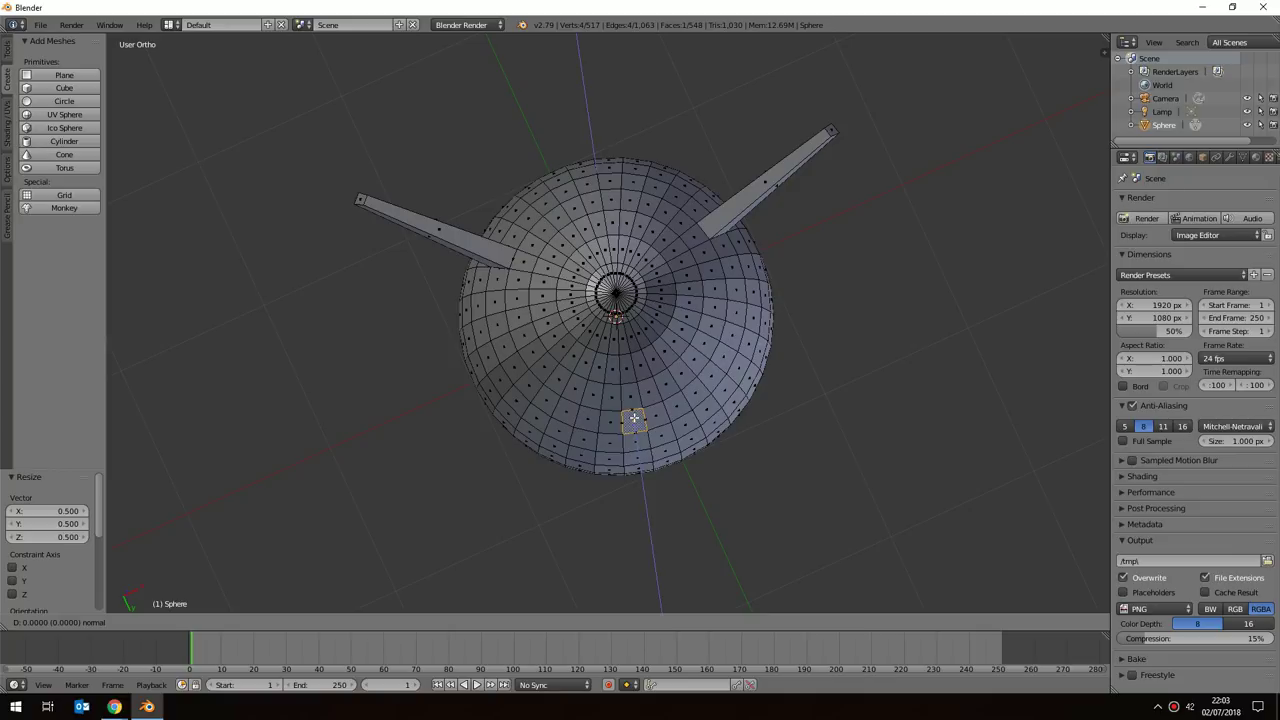
type("1")
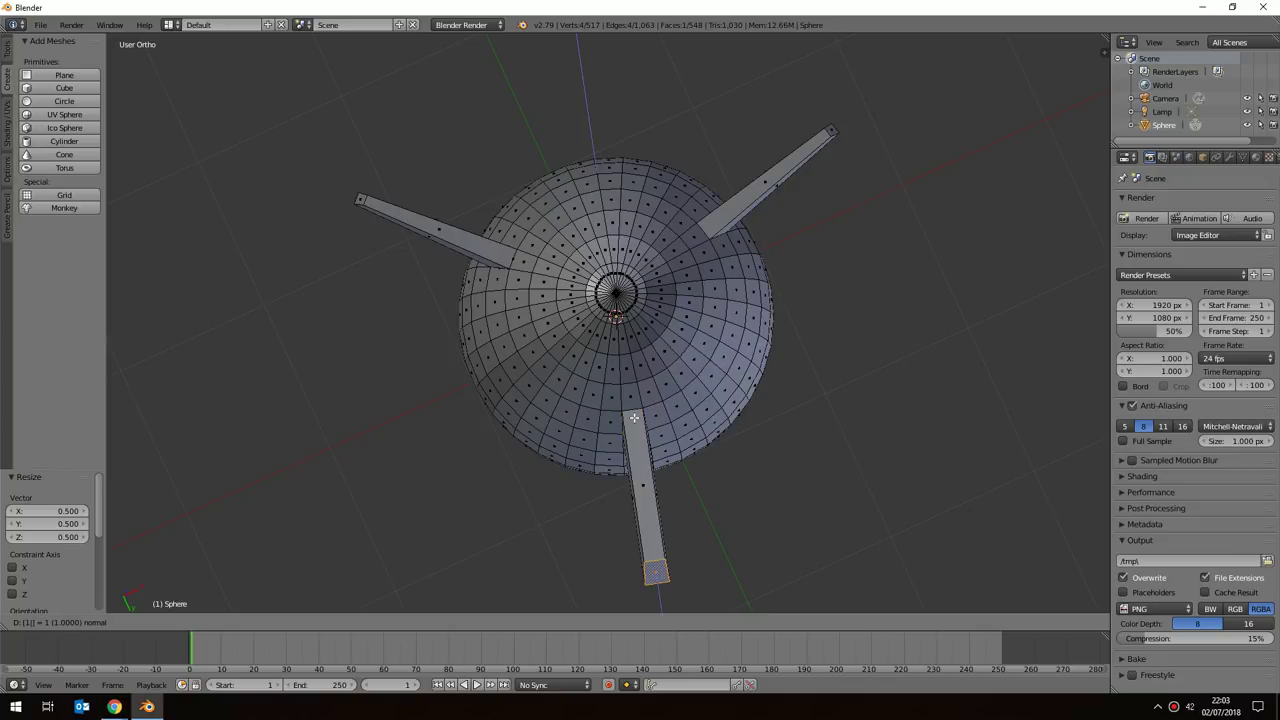
key("Return")
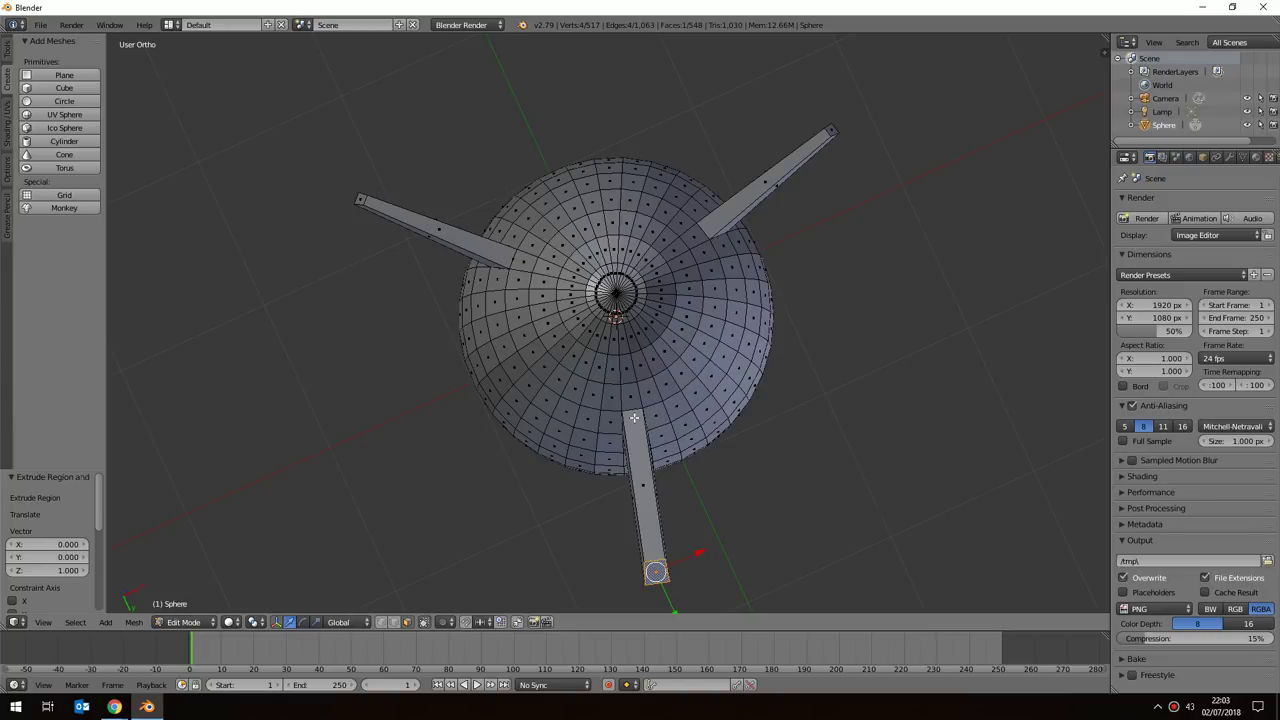
key("s")
type("0.5")
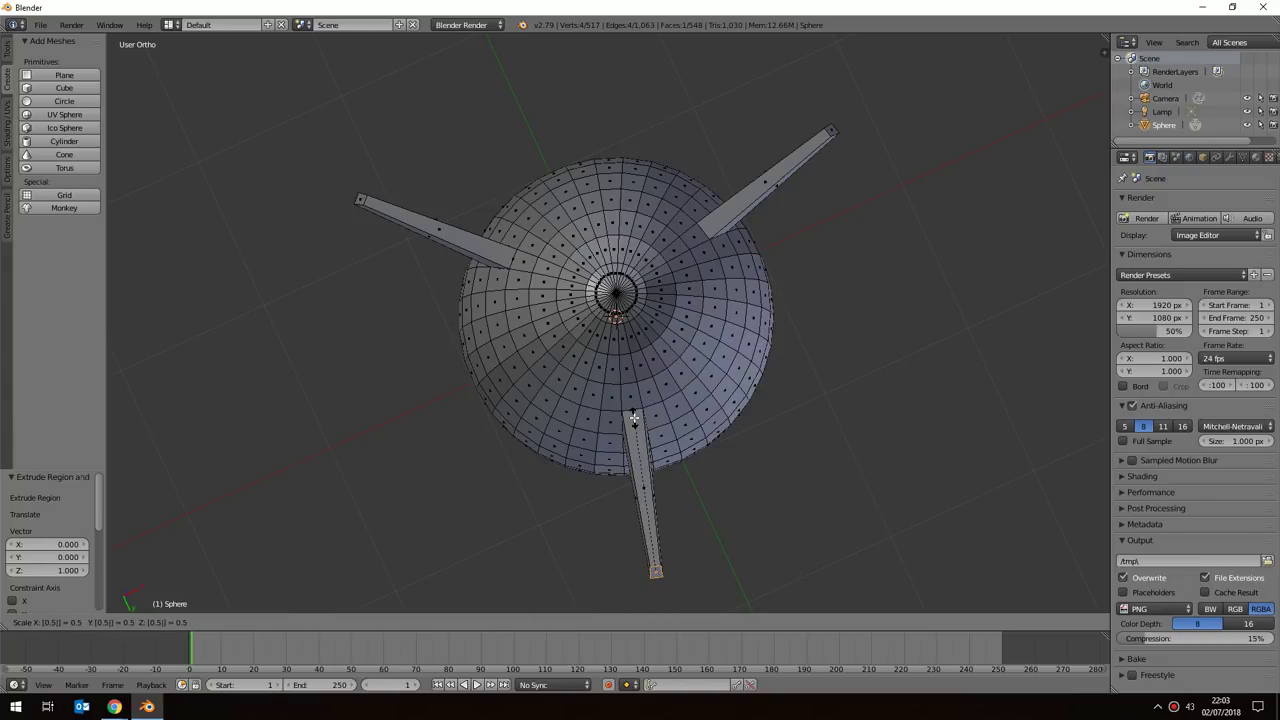
key("Return")
Orbit and zoom out to view the whole blimp, then bring up the Sketchfab Blimp page in Chrome.
middle_click_drag(806, 354, 240, 354)
scroll(240, 354, "down", 2)
middle_click_drag(560, 354, 789, 354)
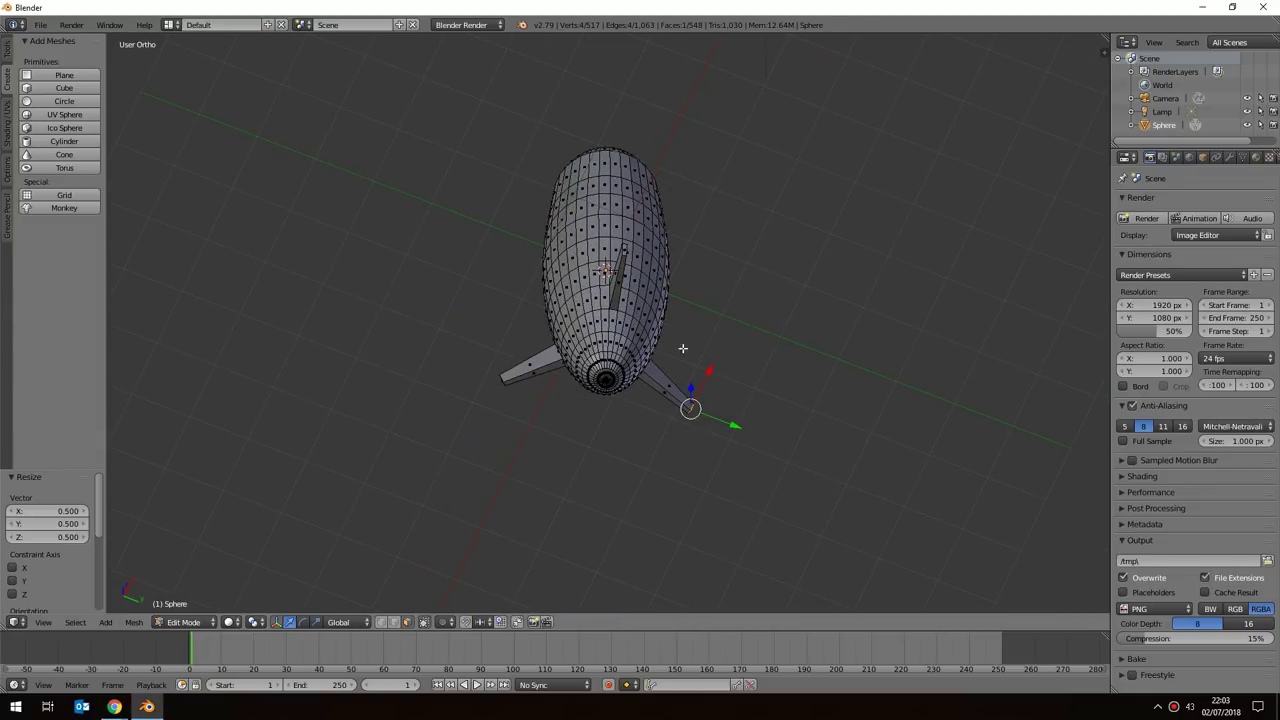
middle_click_drag(748, 443, 524, 499)
mouse_move(114, 707)
left_click(215, 652)
Orbit the Sketchfab blimp to rear-top and raised three-quarter views, zooming in and out.
mouse_move(615, 390)
left_mouse_down()
mouse_move(600, 350)
mouse_move(551, 329)
mouse_move(626, 348)
mouse_move(646, 340)
mouse_move(698, 417)
mouse_move(1037, 411)
mouse_move(920, 397)
left_mouse_up()
mouse_move(554, 330)
left_mouse_down()
mouse_move(494, 341)
mouse_move(489, 437)
mouse_move(514, 403)
left_mouse_up()
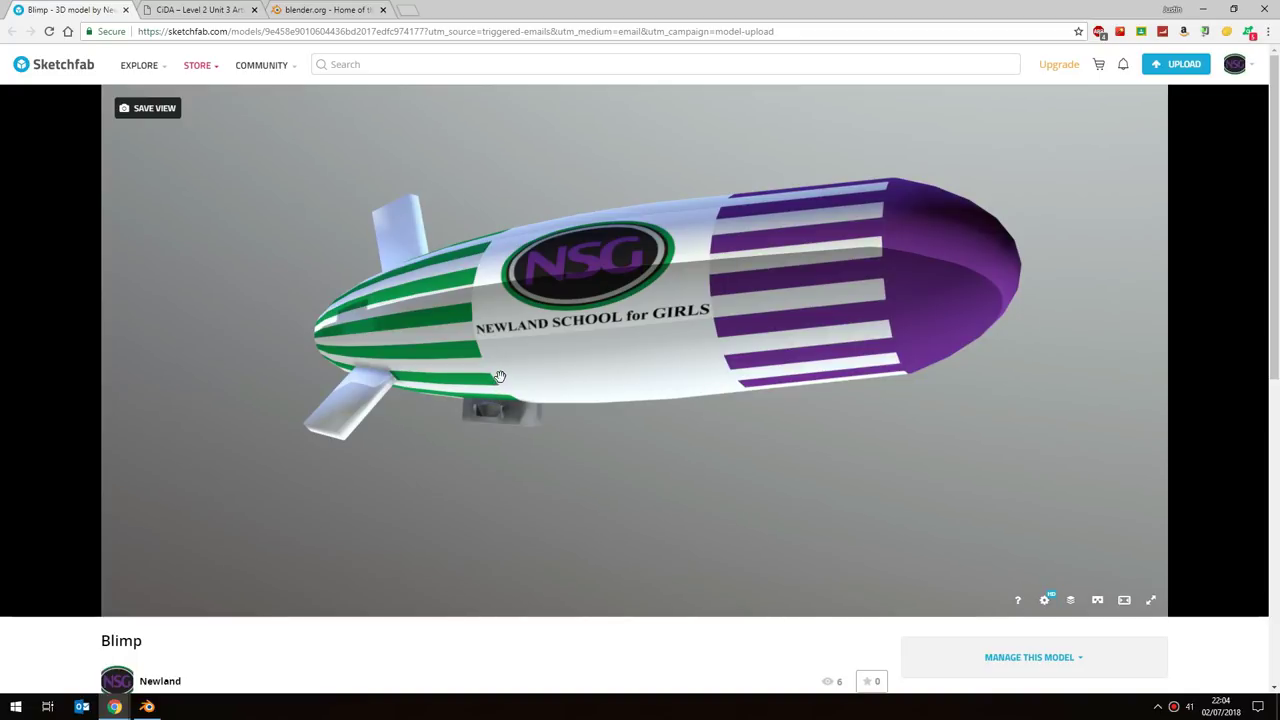
scroll(483, 346, "up", 2)
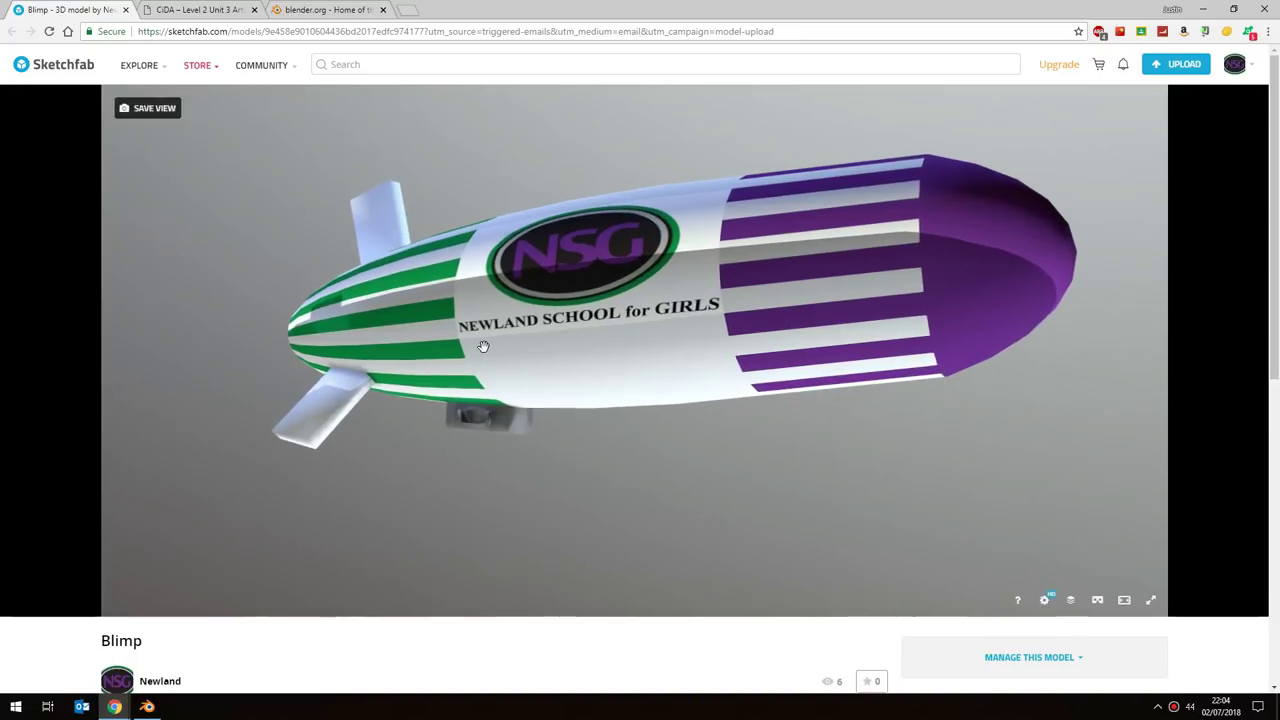
scroll(483, 346, "down", 1)
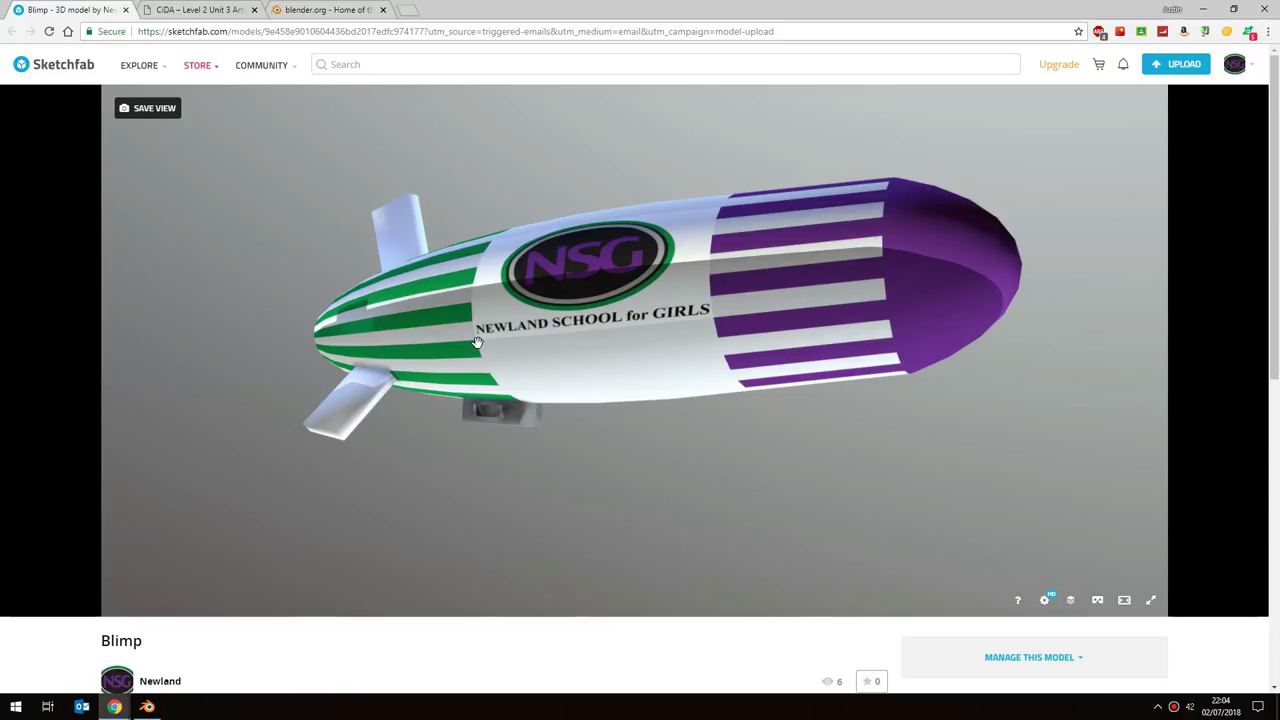
scroll(490, 408, "up", 3)
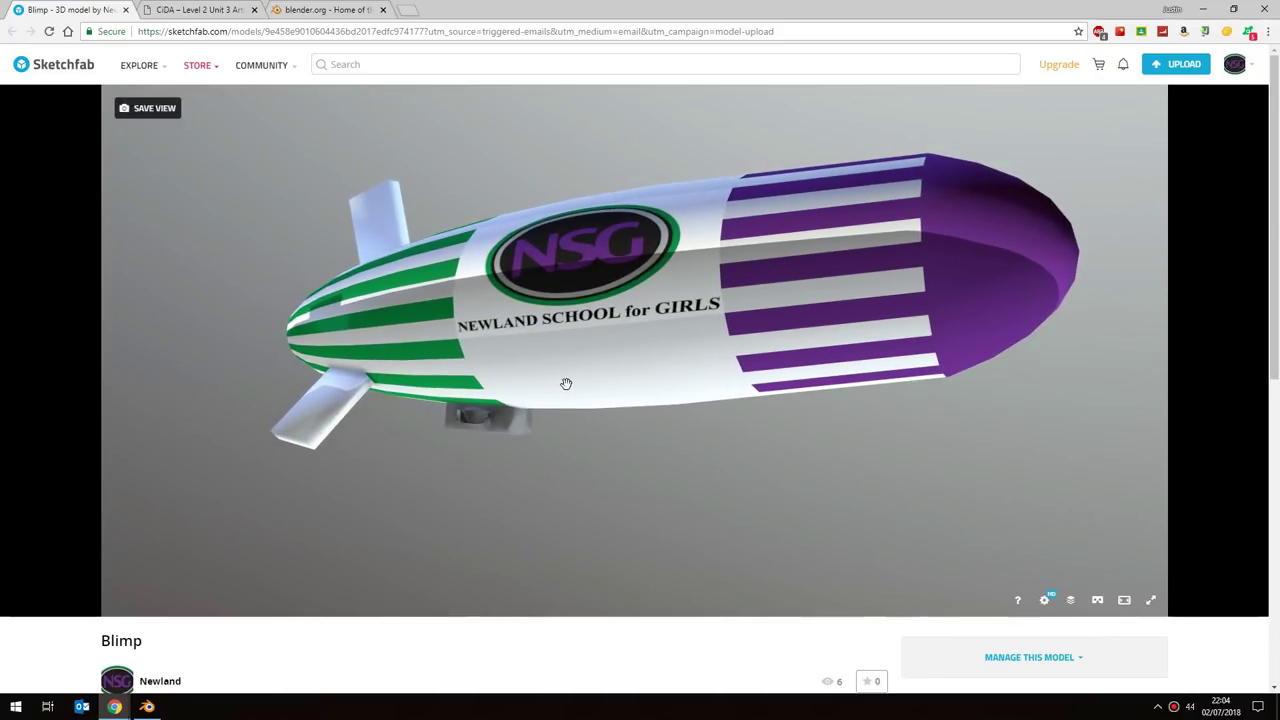
Bring Blender back to the front and orbit and zoom in on the blimp's three tail fins.
left_click(147, 707)
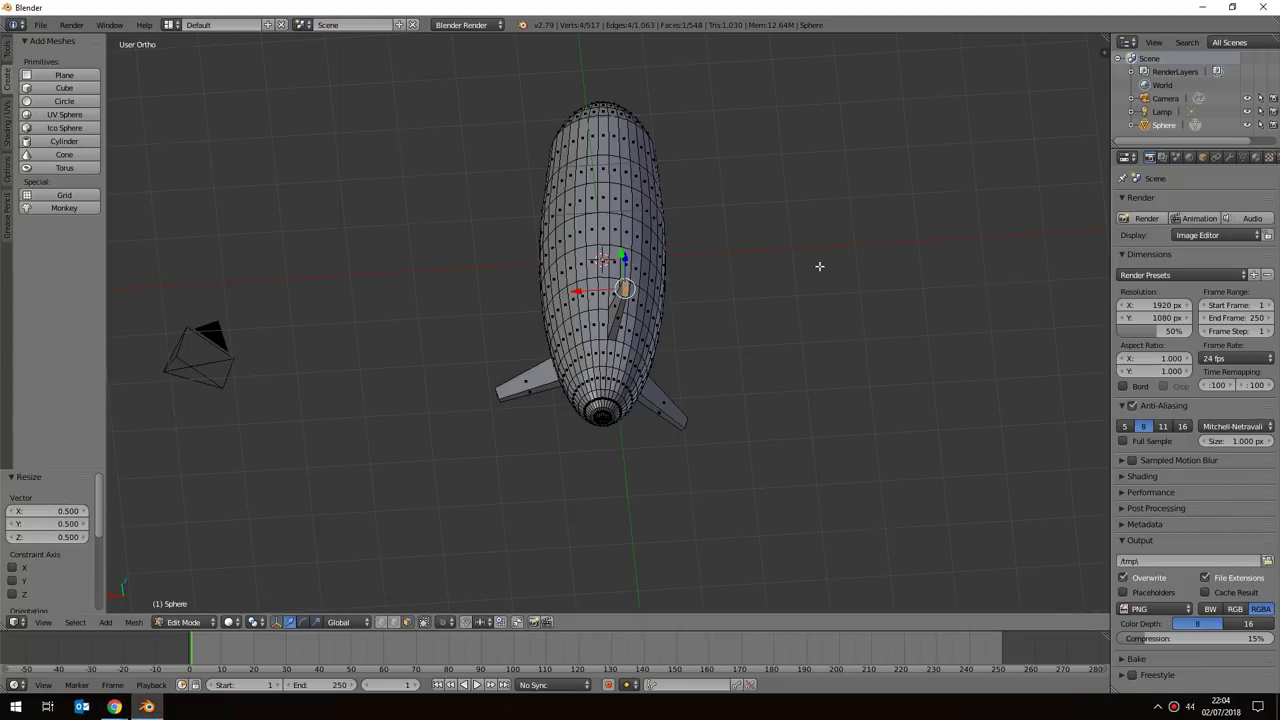
middle_click_drag(705, 347, 688, 279)
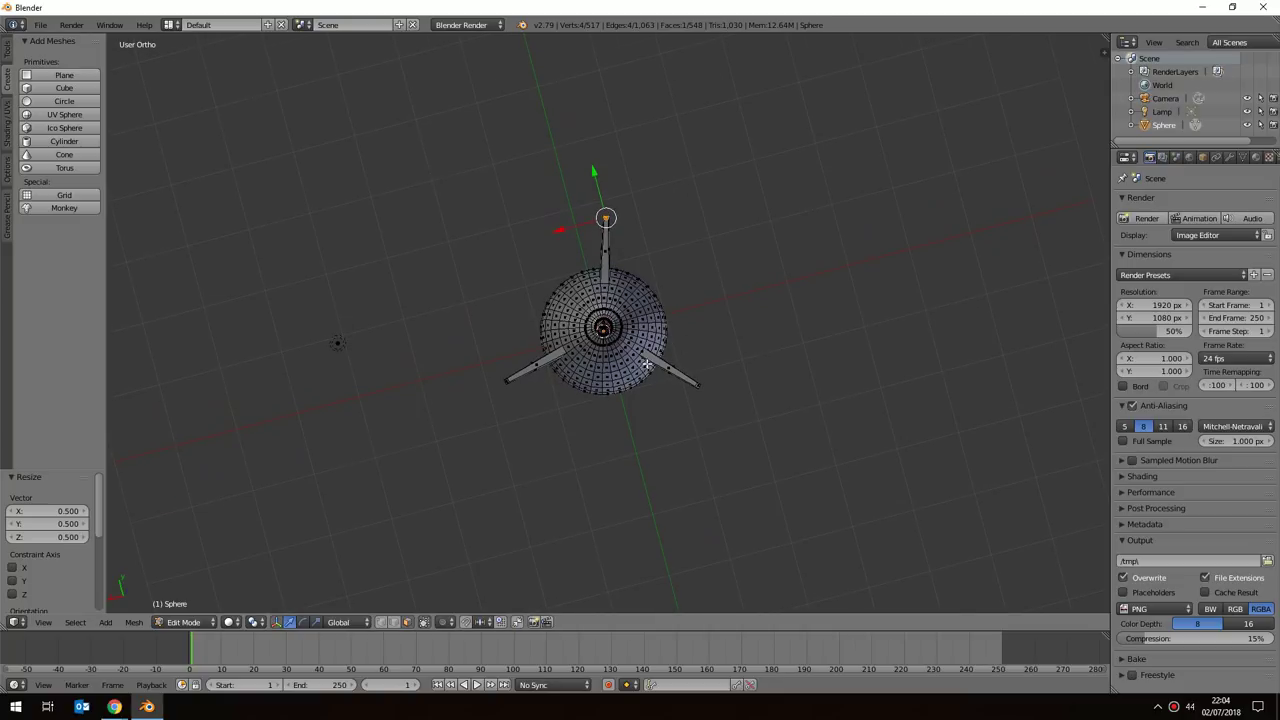
scroll(650, 364, "up", 2)
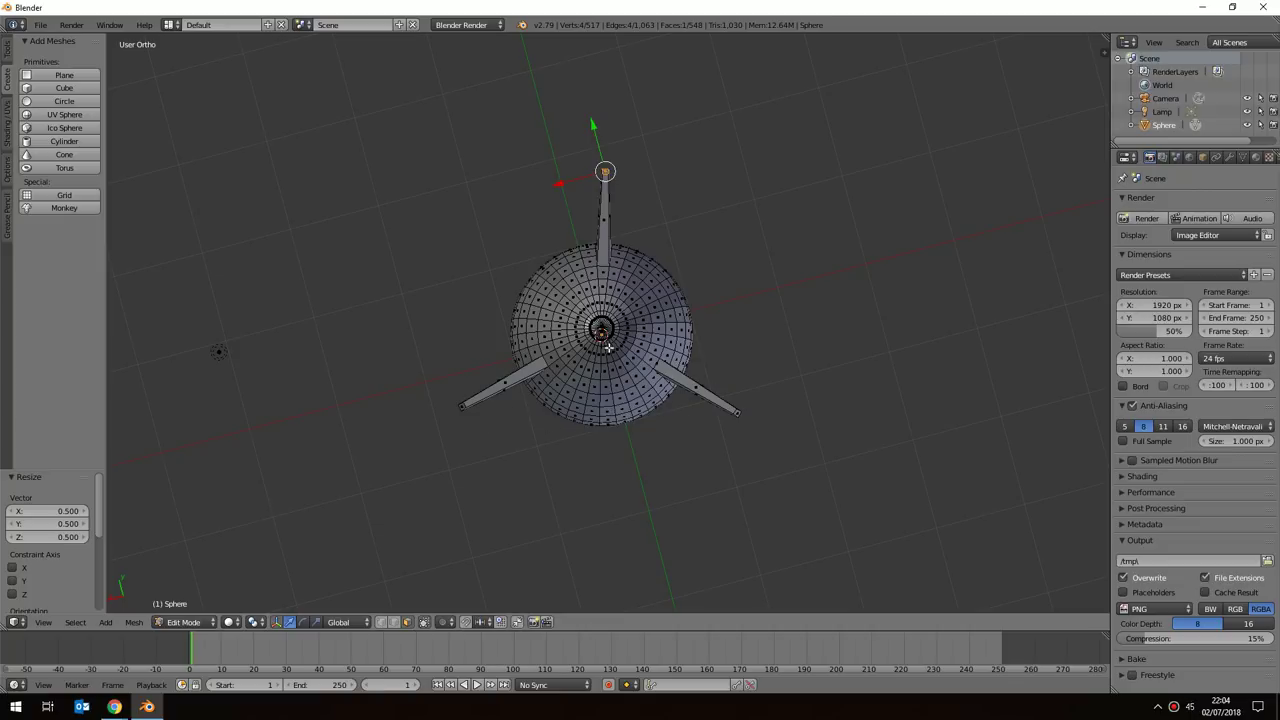
scroll(610, 365, "up", 2)
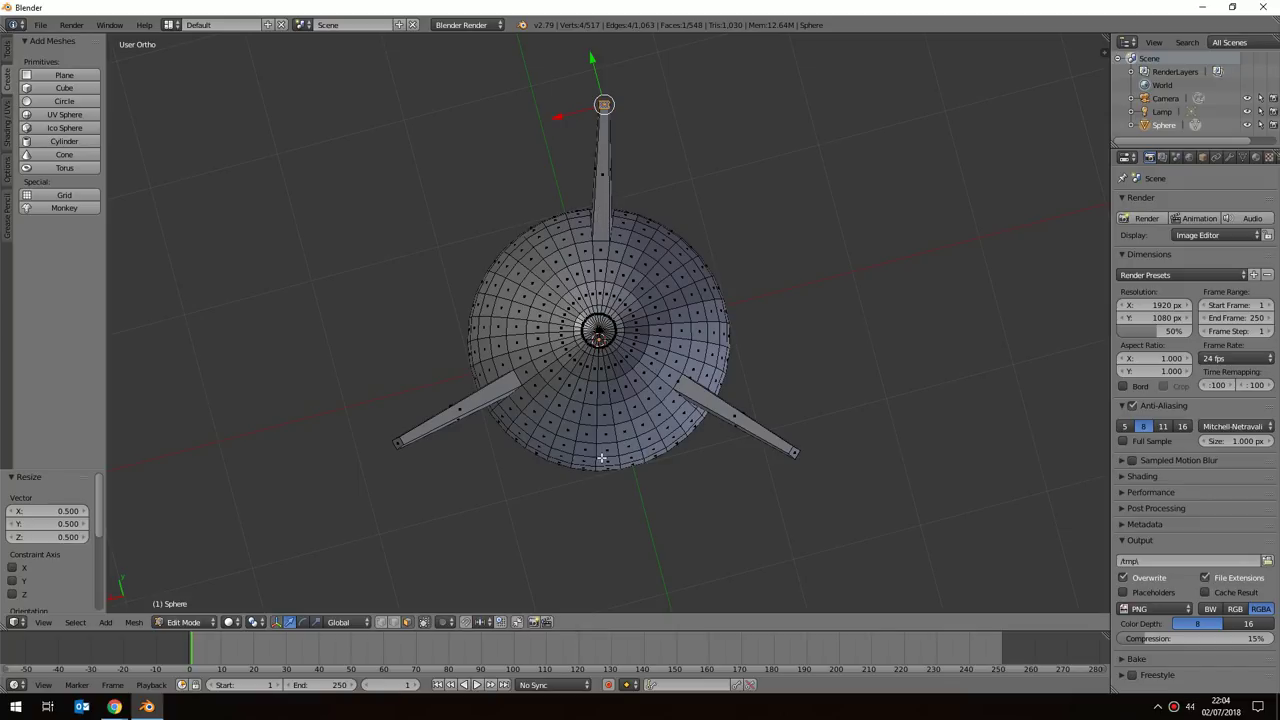
middle_click_drag(603, 449, 607, 407)
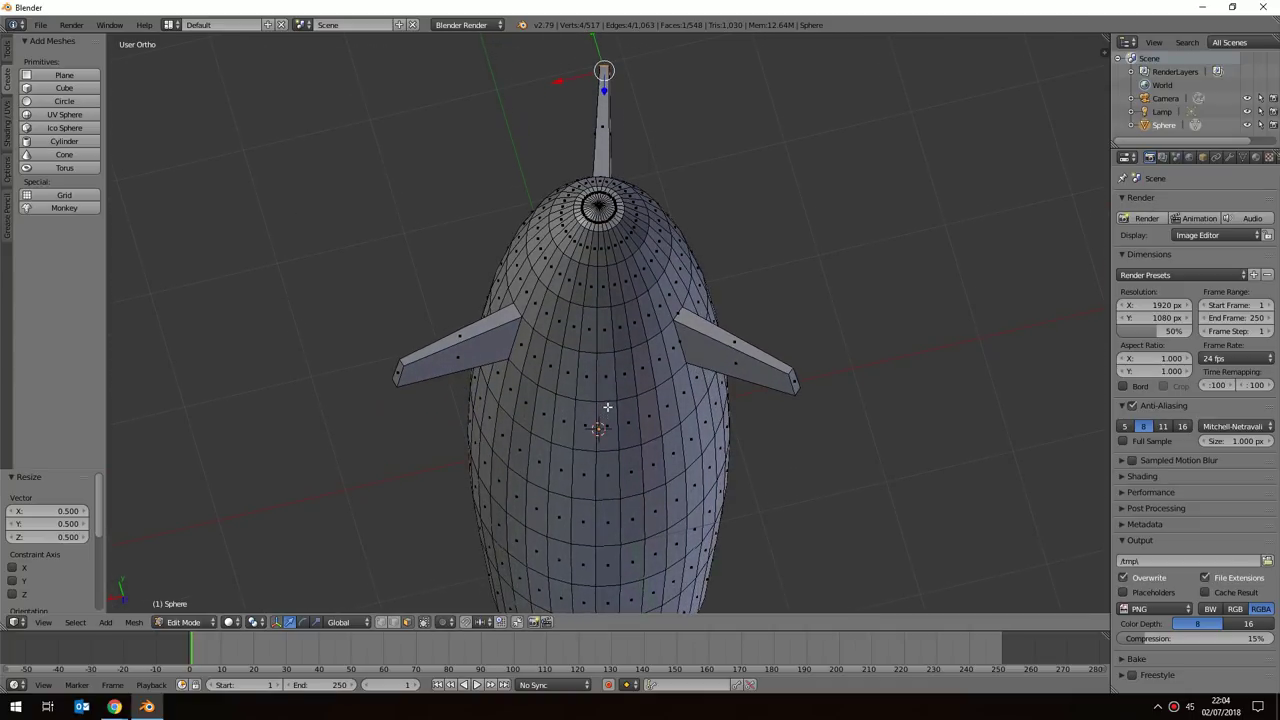
Try selecting several neighbouring faces along the side of the blimp's hull.
right_click(518, 345)
right_click(530, 353)
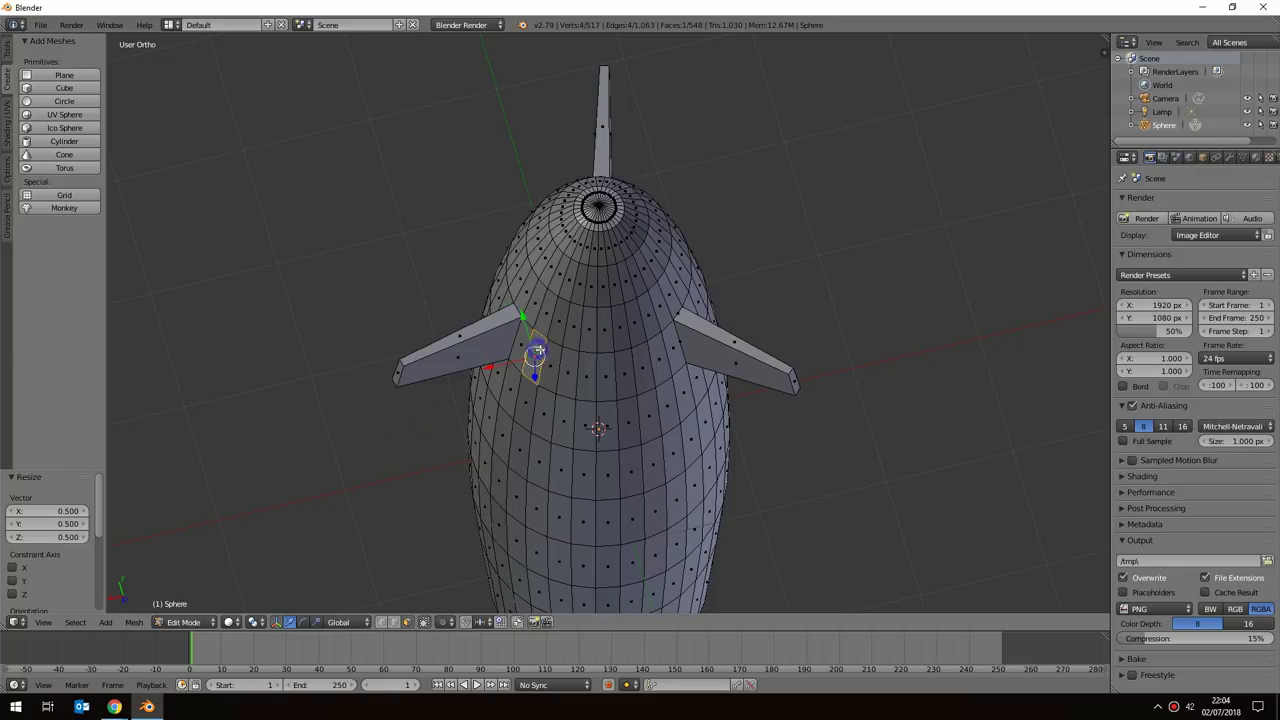
right_click(554, 362)
right_click(570, 360)
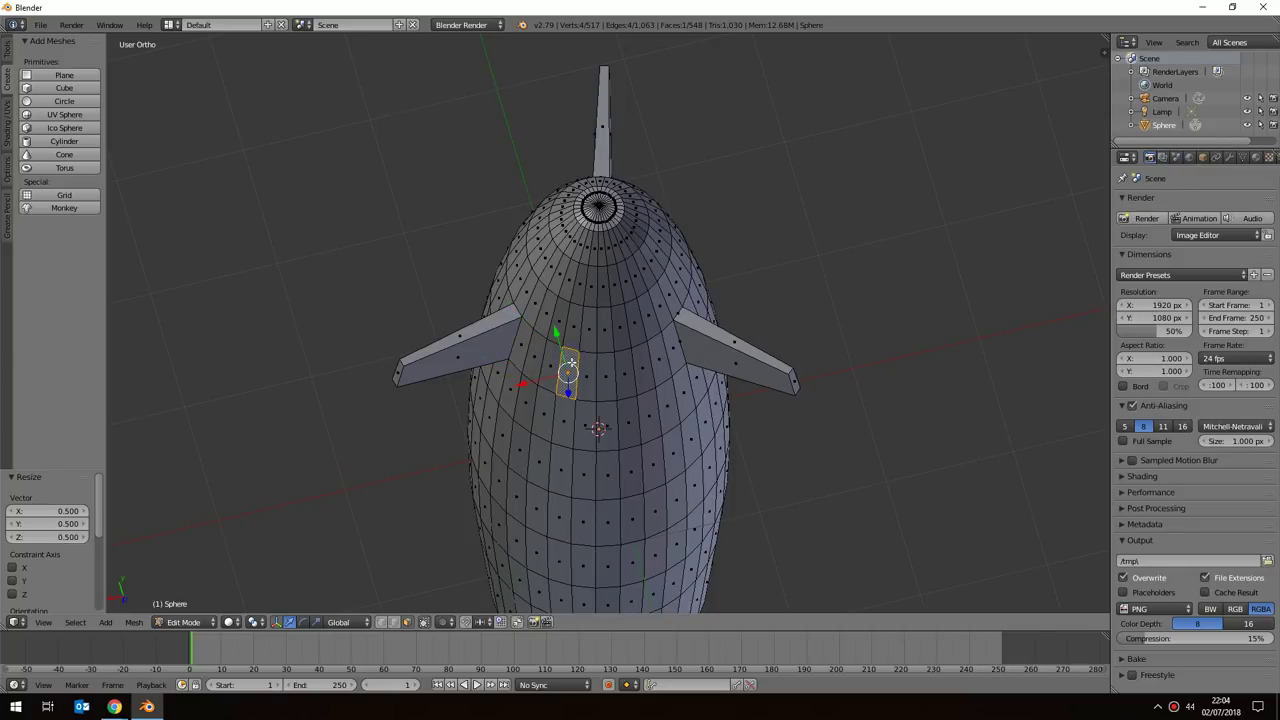
right_click(588, 367)
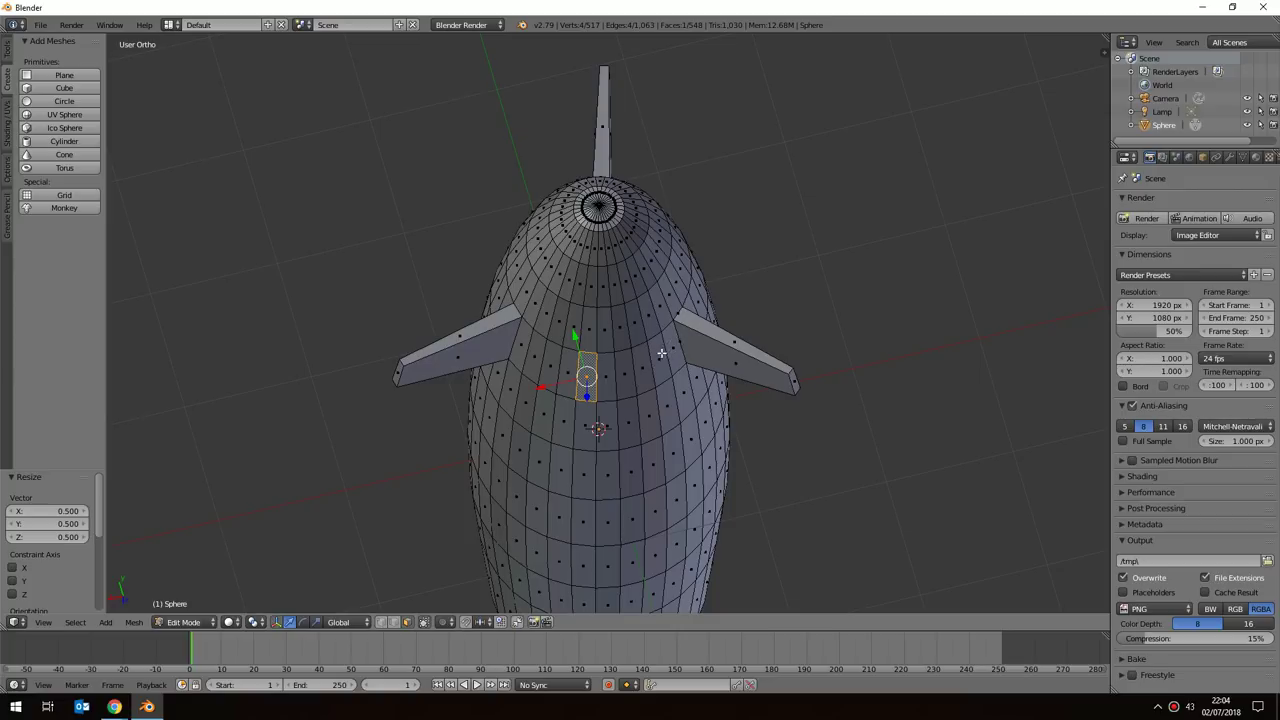
right_click(606, 374, "shift")
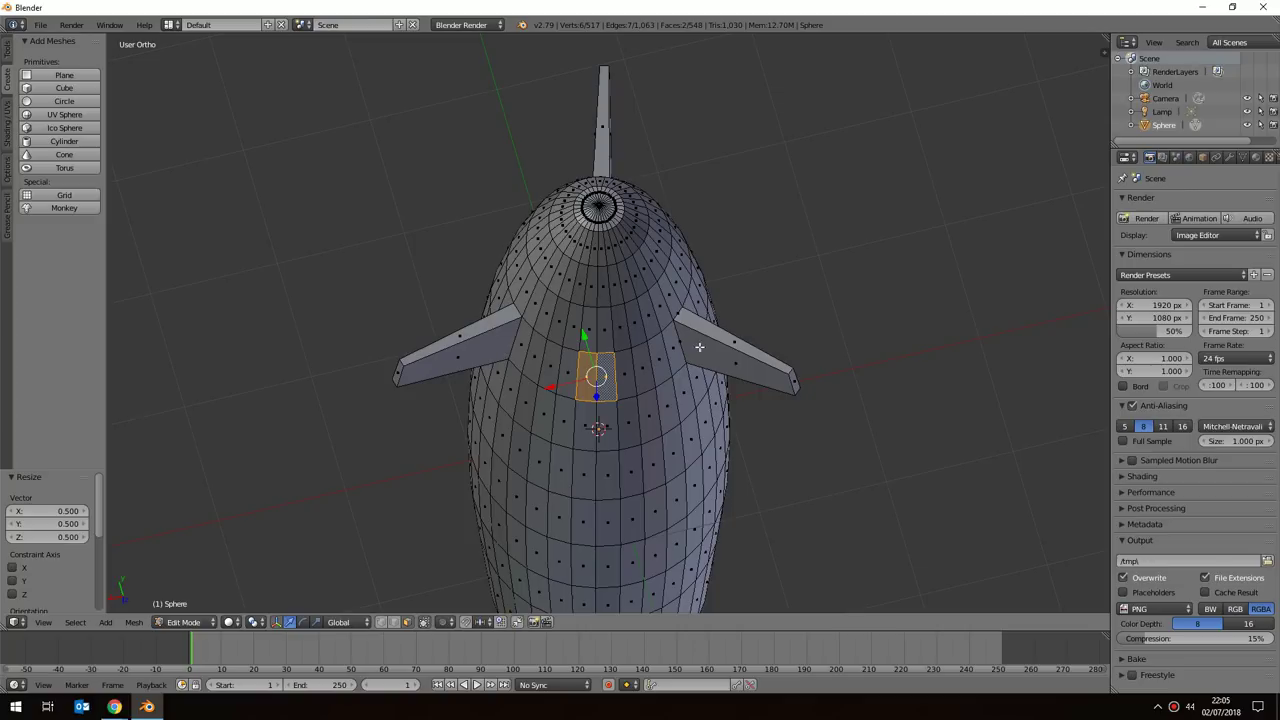
right_click(584, 370)
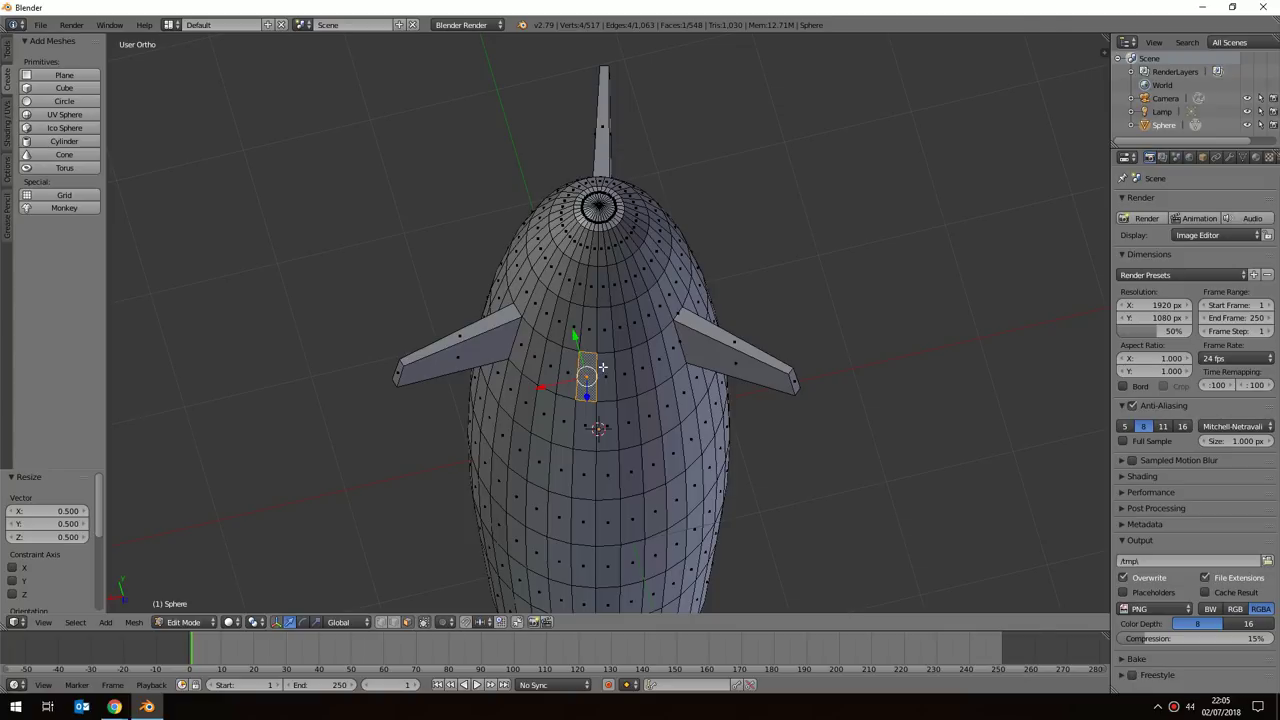
right_click(606, 370)
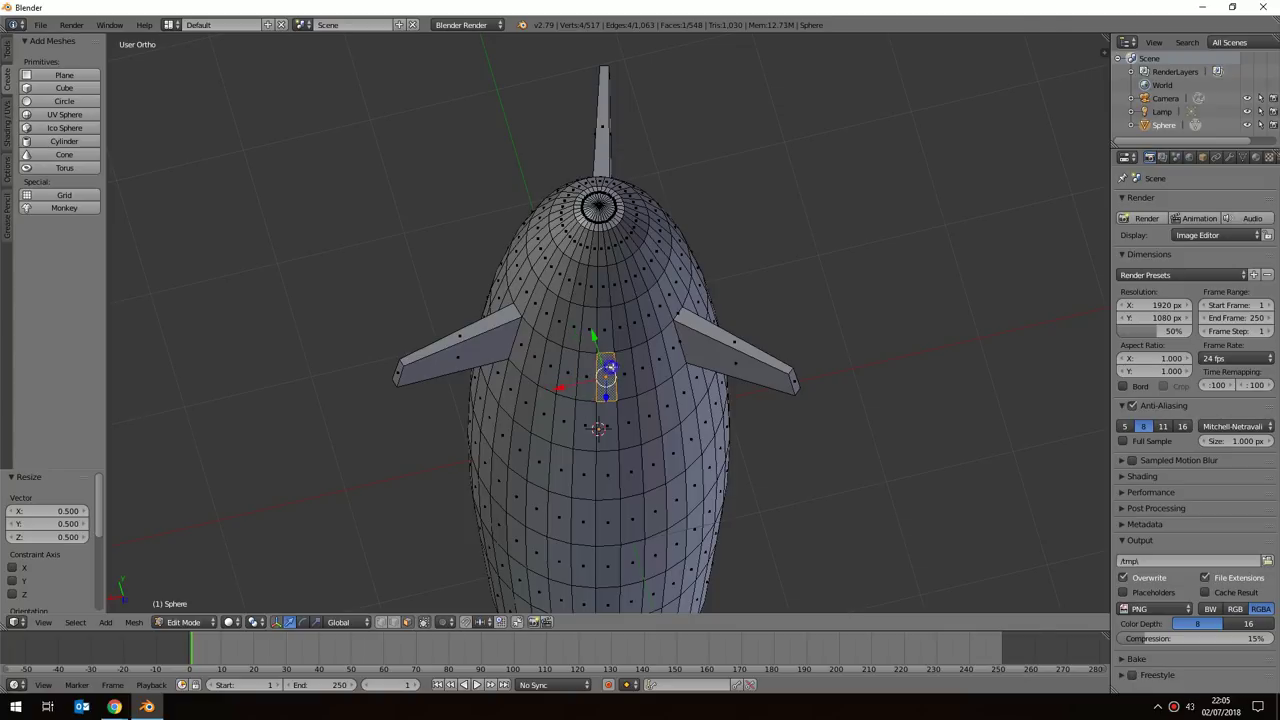
right_click(585, 370)
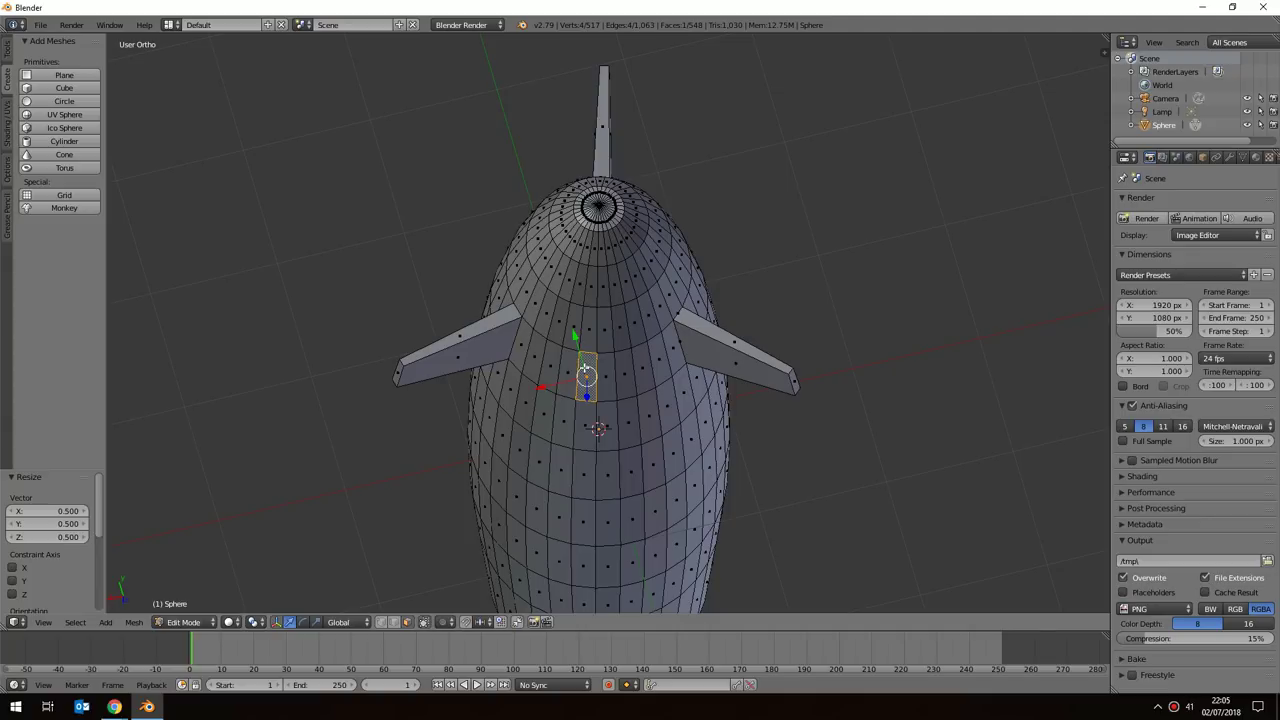
right_click(606, 371, "shift")
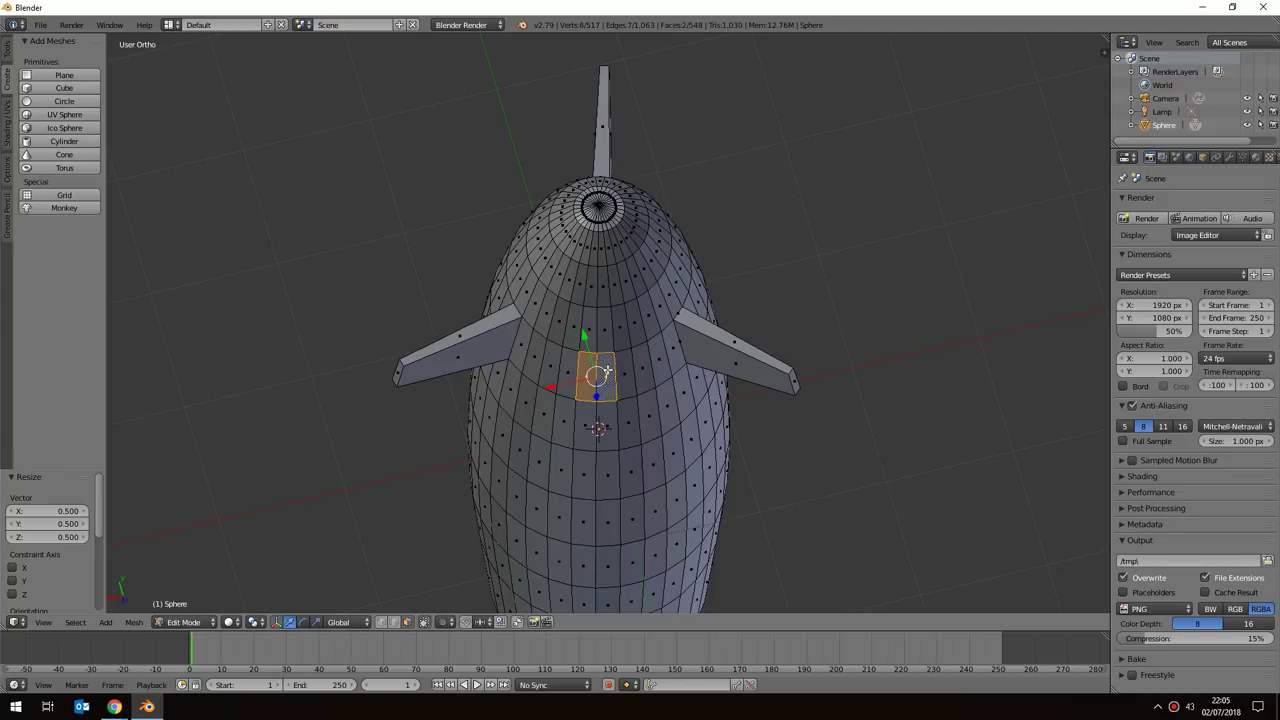
Select a single face lower on the body and orbit to see it edge-on.
middle_click_drag(628, 394, 620, 339)
scroll(620, 339, "down", 4)
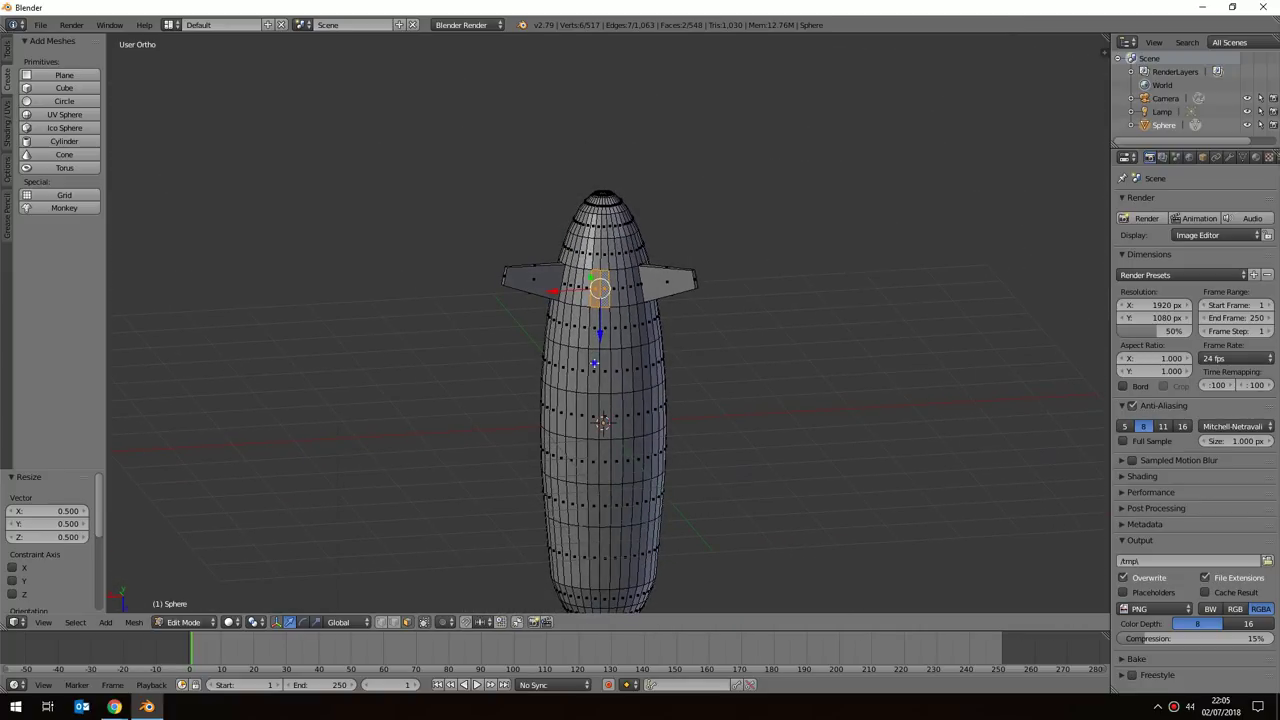
right_click(595, 366)
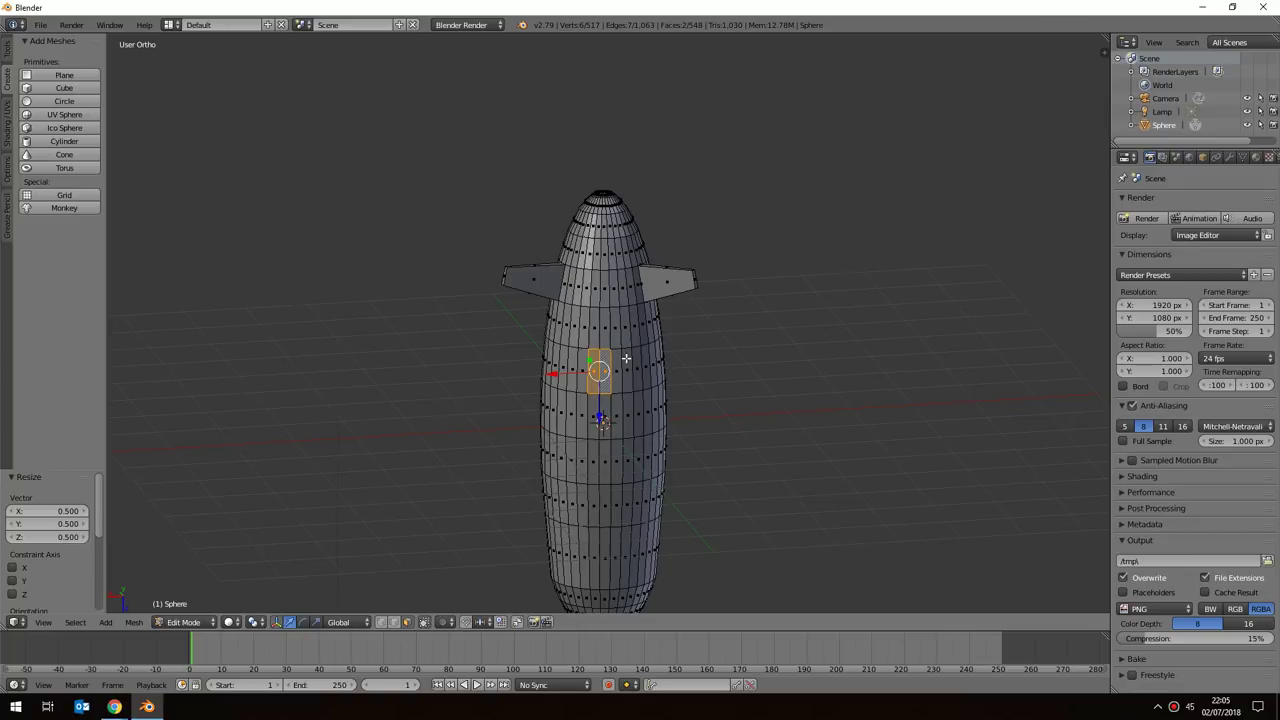
scroll(625, 358, "up", 2)
middle_click_drag(625, 358, 553, 356)
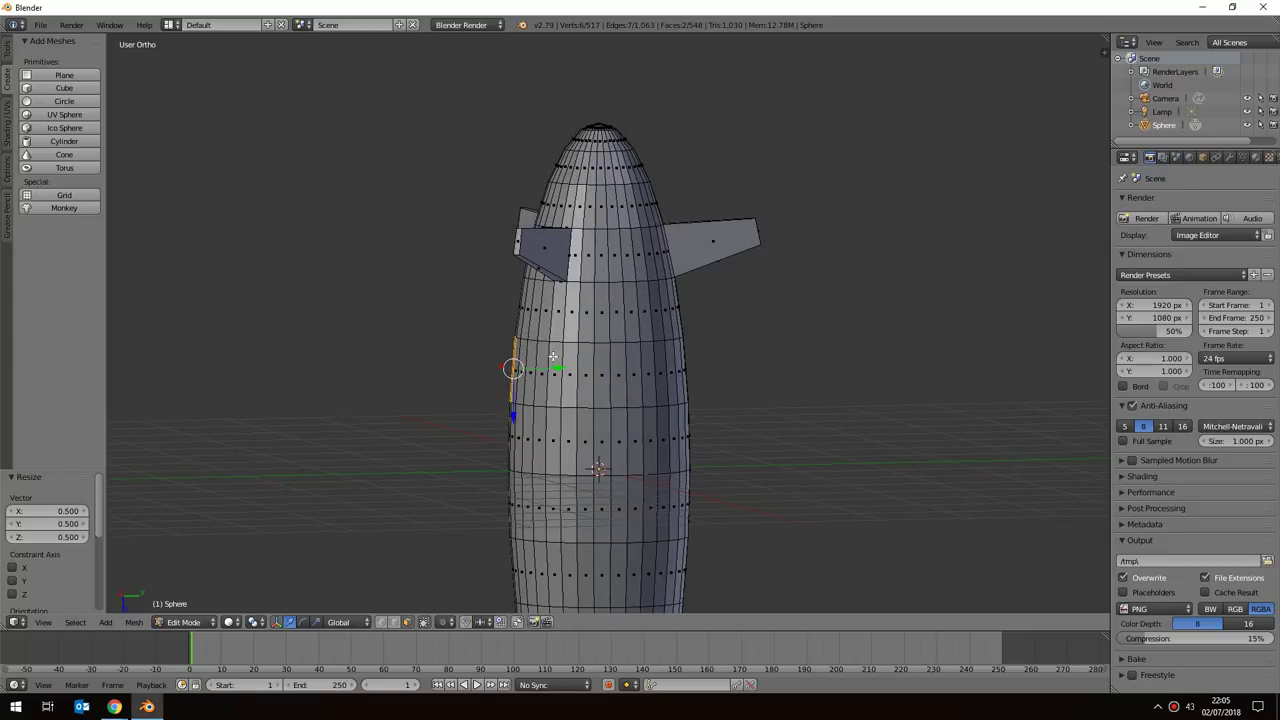
Extrude the chosen face outward by 0.258 into a small gondola block and inspect it.
key("e")
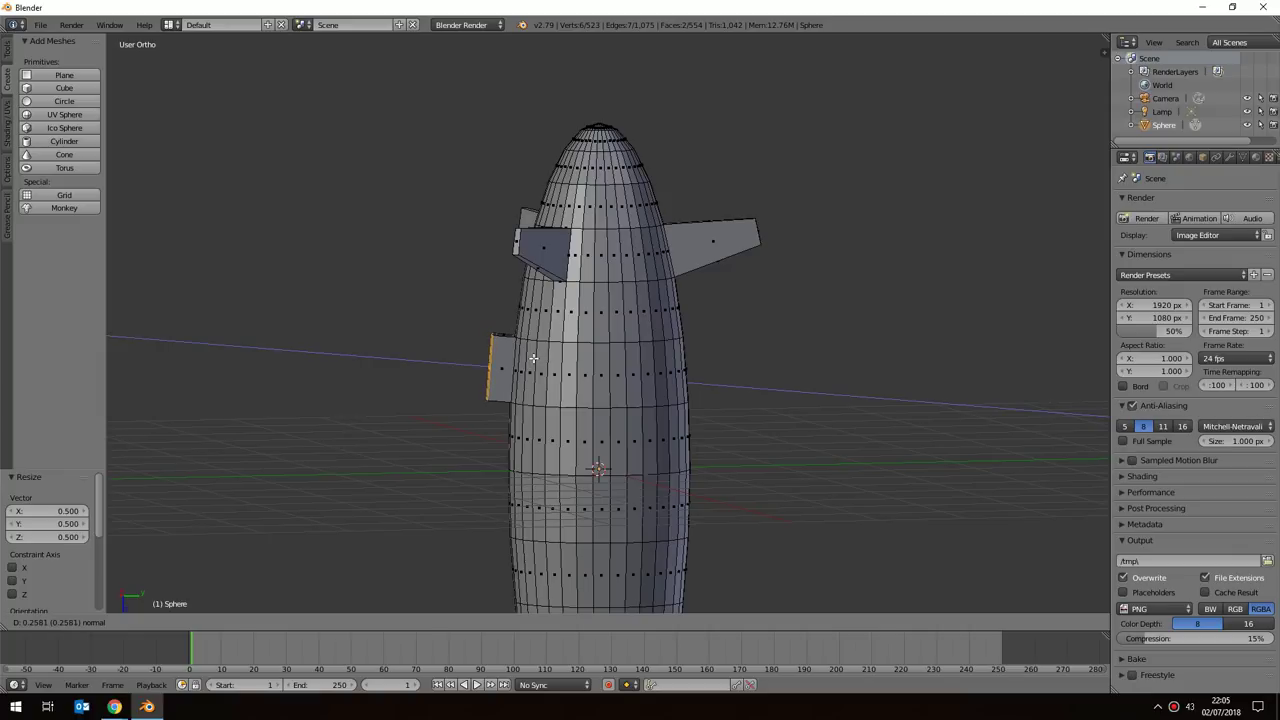
left_click(533, 358)
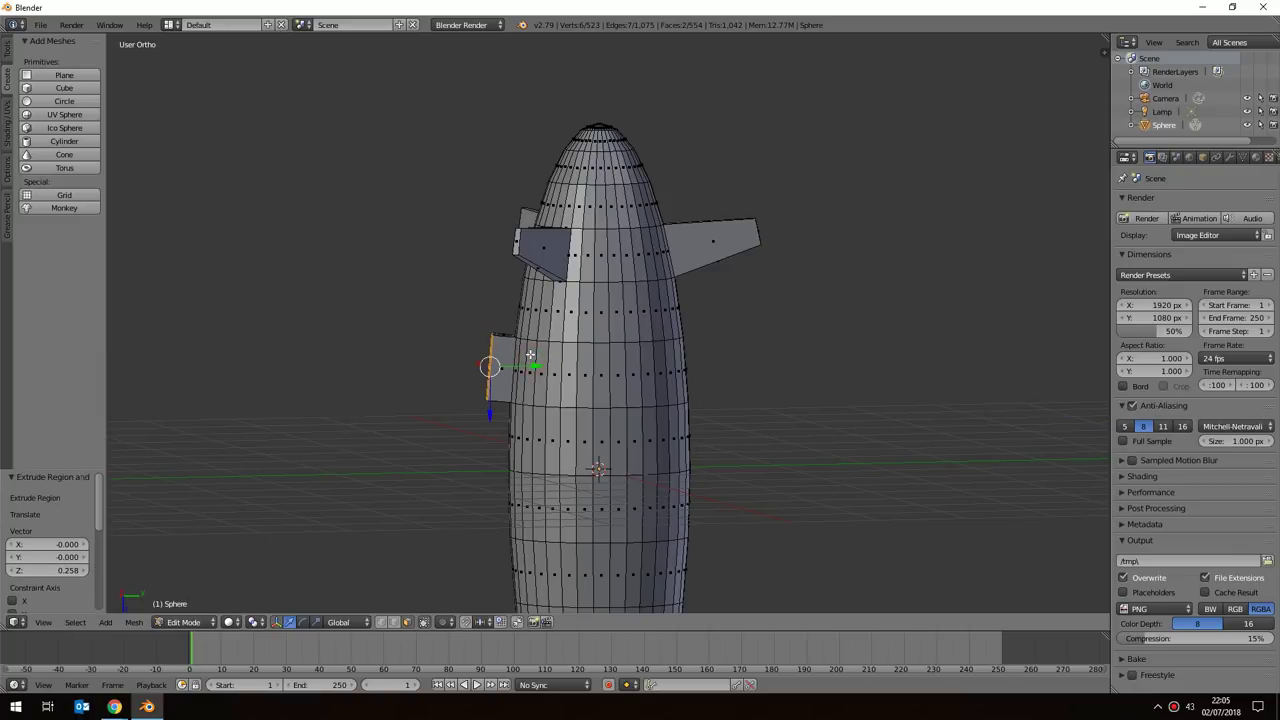
middle_click_drag(536, 342, 677, 329)
scroll(718, 386, "down", 2)
middle_click_drag(714, 389, 711, 383)
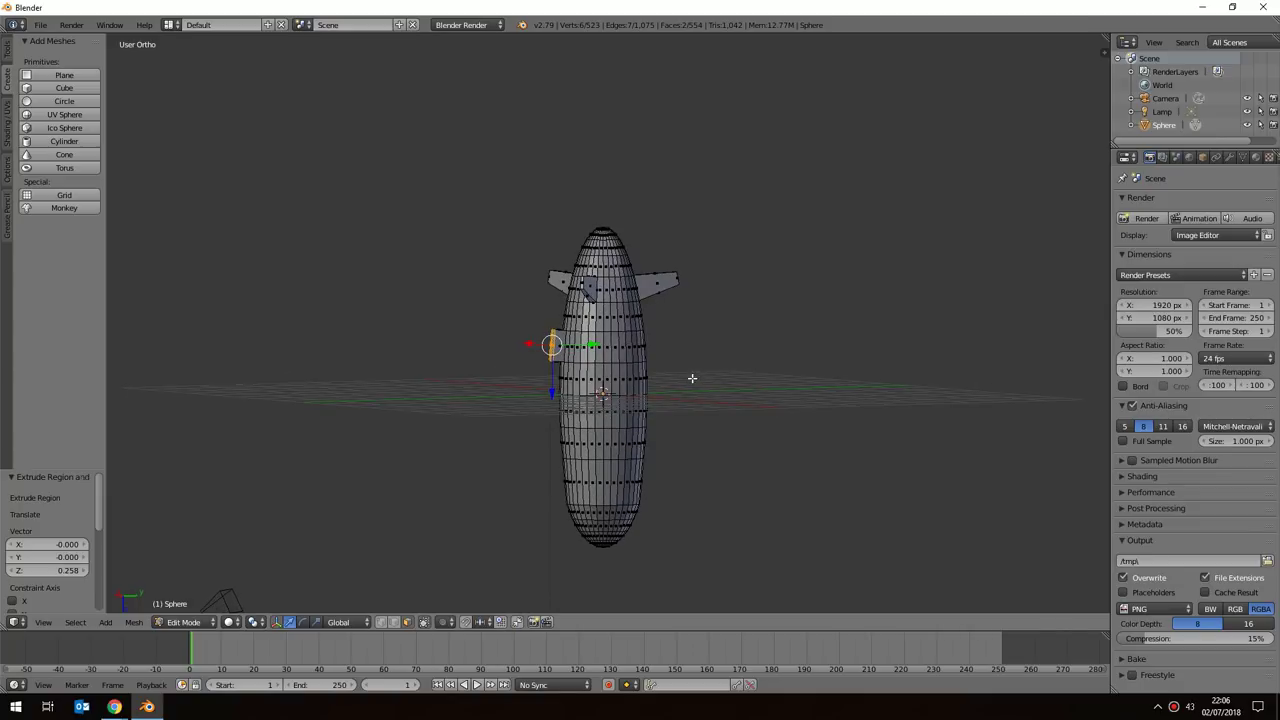
scroll(691, 376, "up", 2)
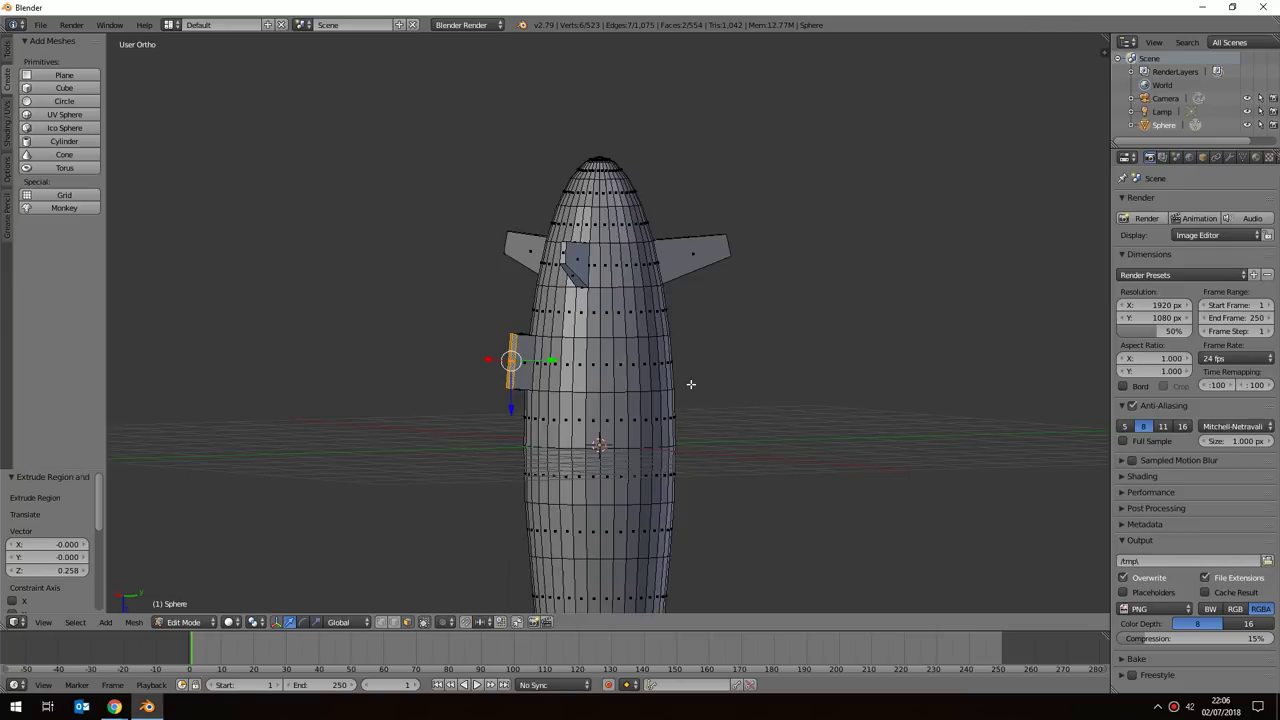
scroll(689, 383, "down", 2)
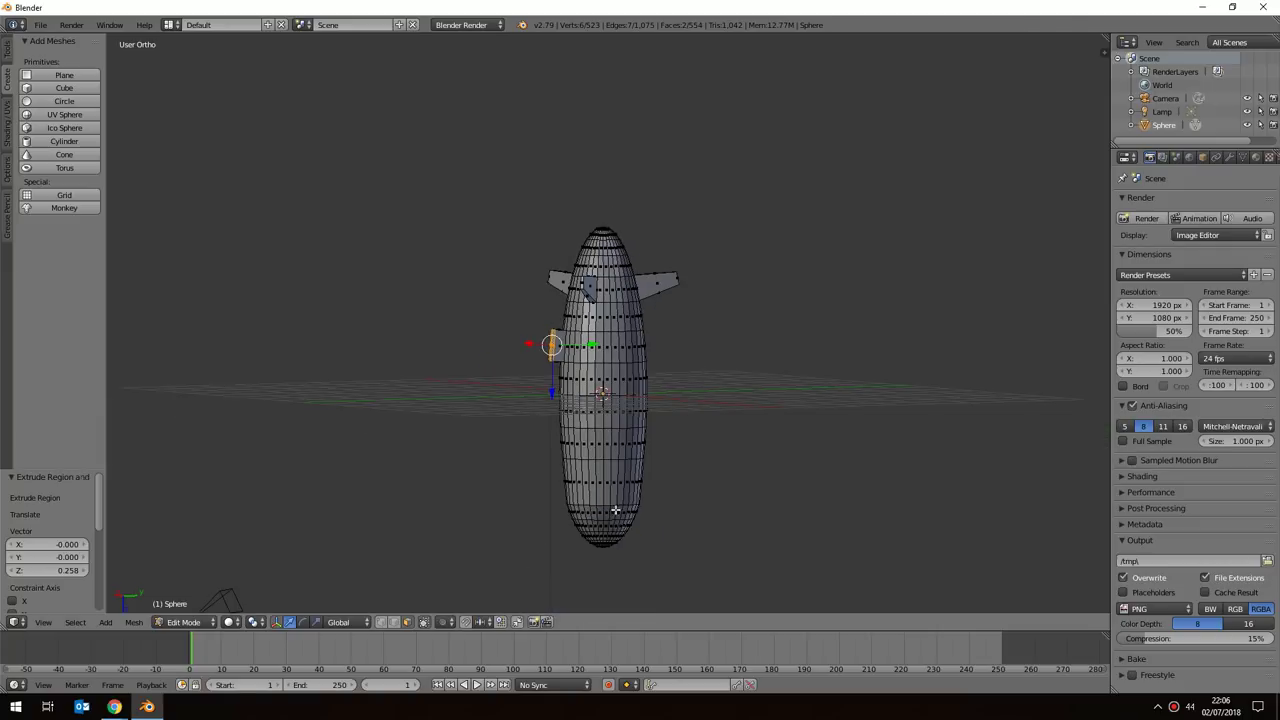
scroll(622, 525, "up", 2)
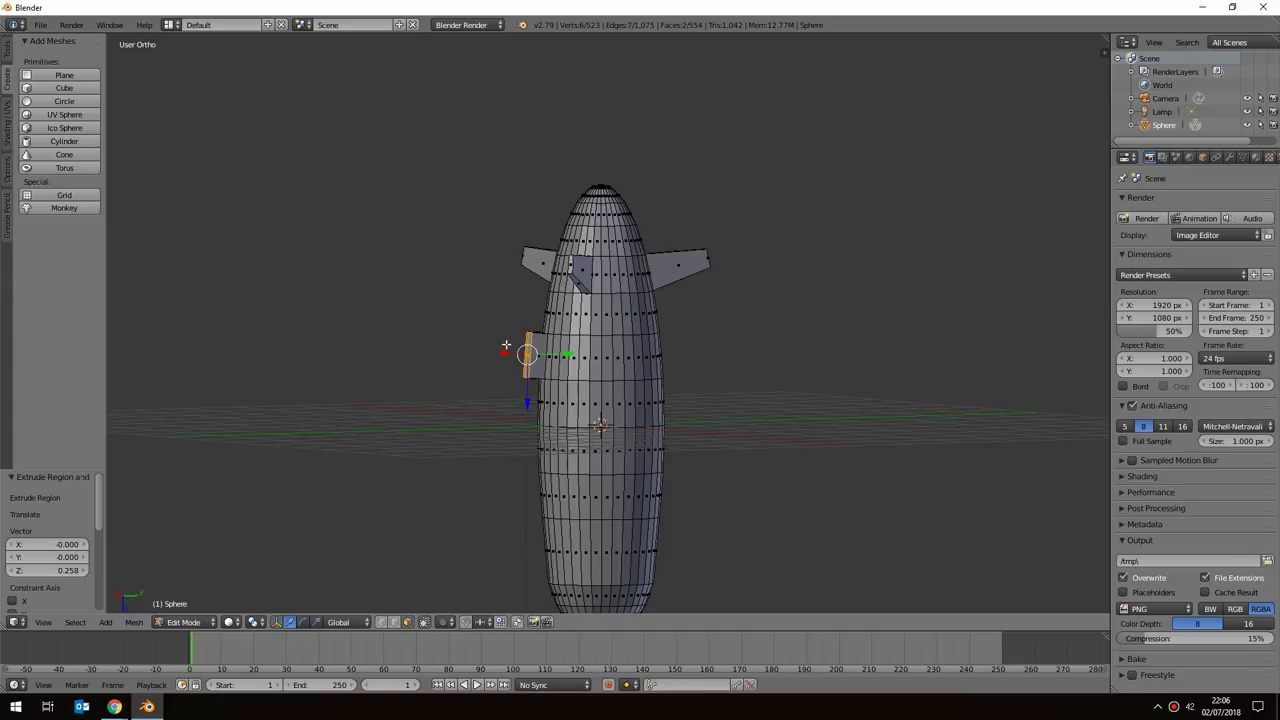
scroll(690, 357, "down", 1)
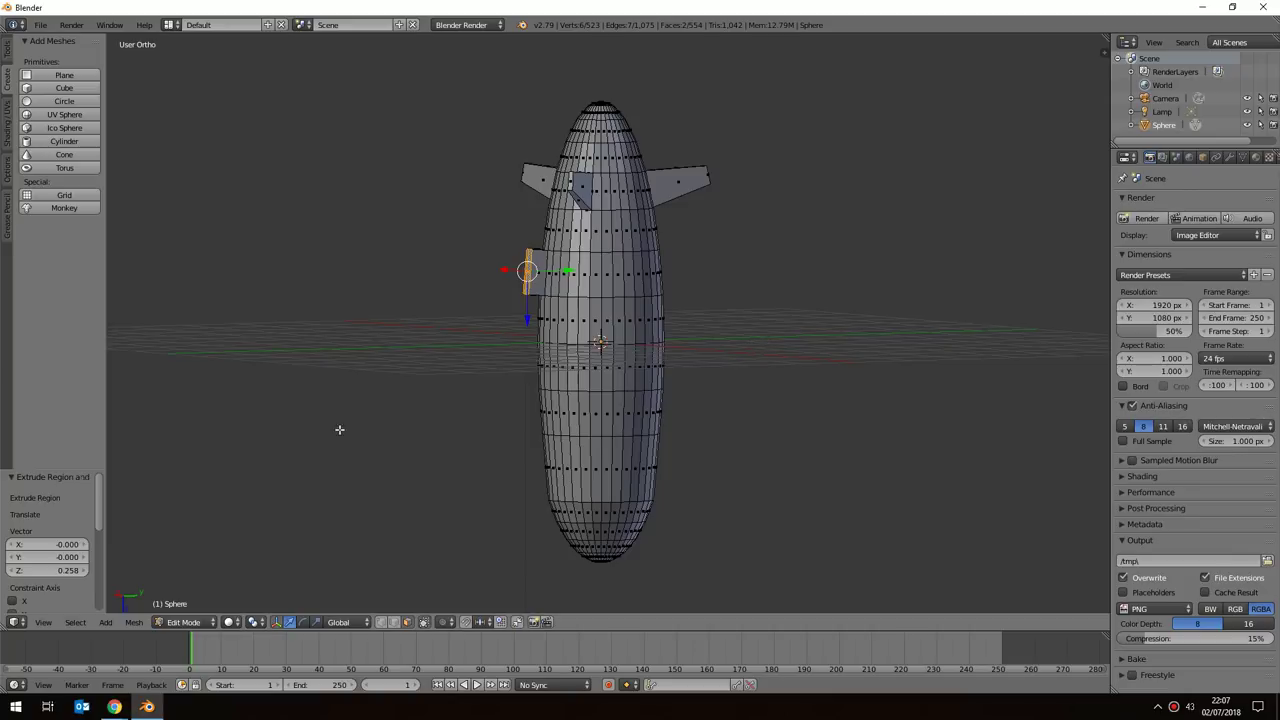
Switch the blimp back to Object Mode and orbit slightly around it.
left_click(185, 623)
left_click(185, 607)
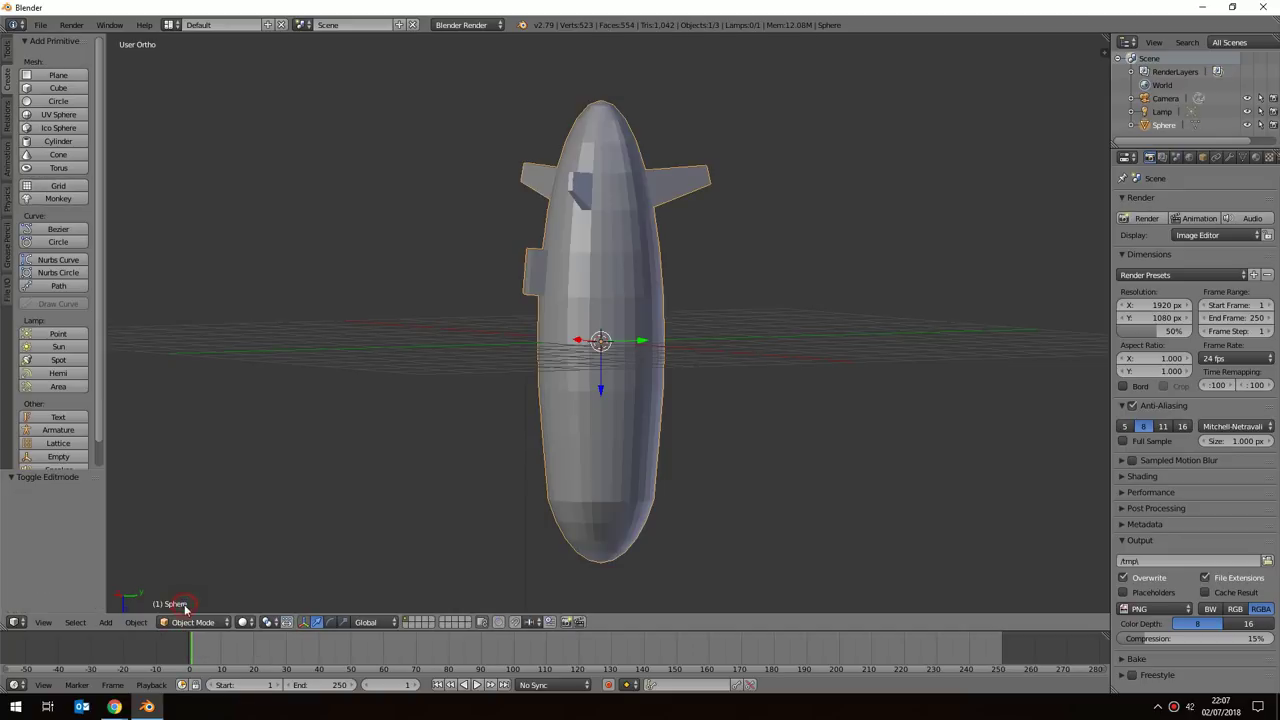
mouse_move(731, 443)
middle_mouse_down()
mouse_move(800, 434)
mouse_move(673, 427)
mouse_move(663, 391)
mouse_move(680, 449)
mouse_move(743, 443)
mouse_move(711, 437)
mouse_move(714, 458)
middle_mouse_up()
scroll(711, 440, "down", 6)
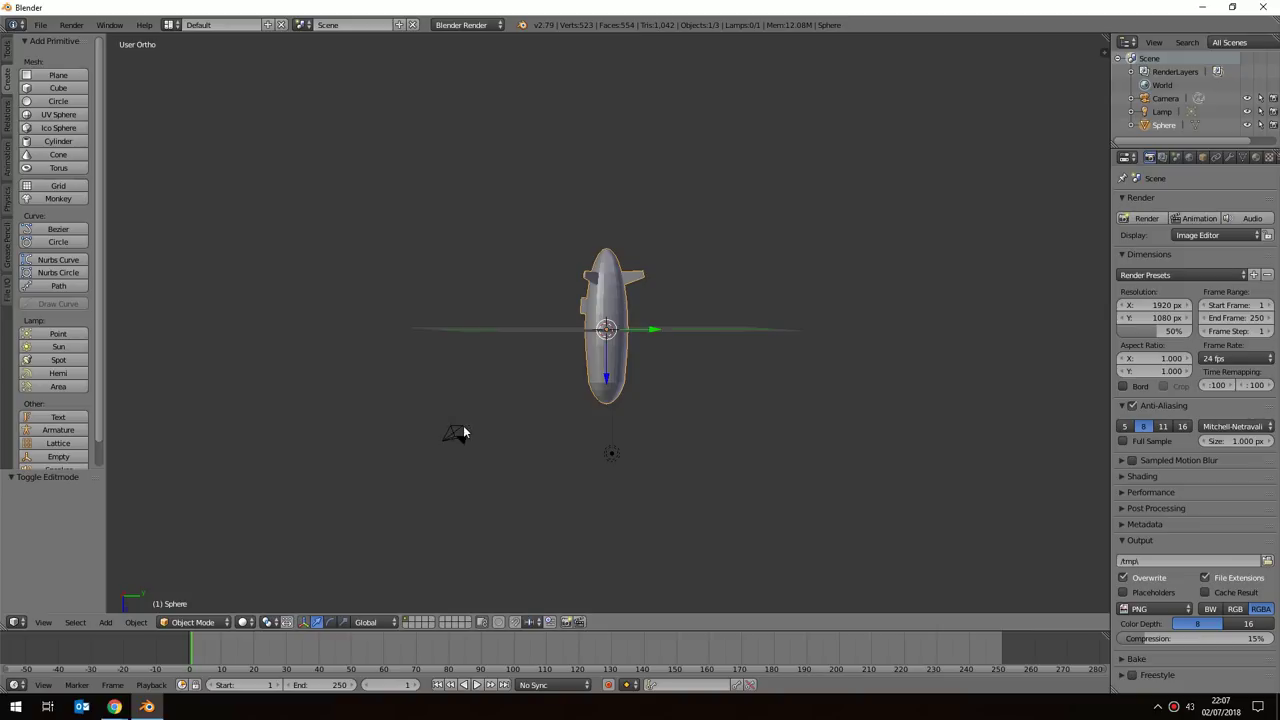
scroll(451, 436, "up", 2)
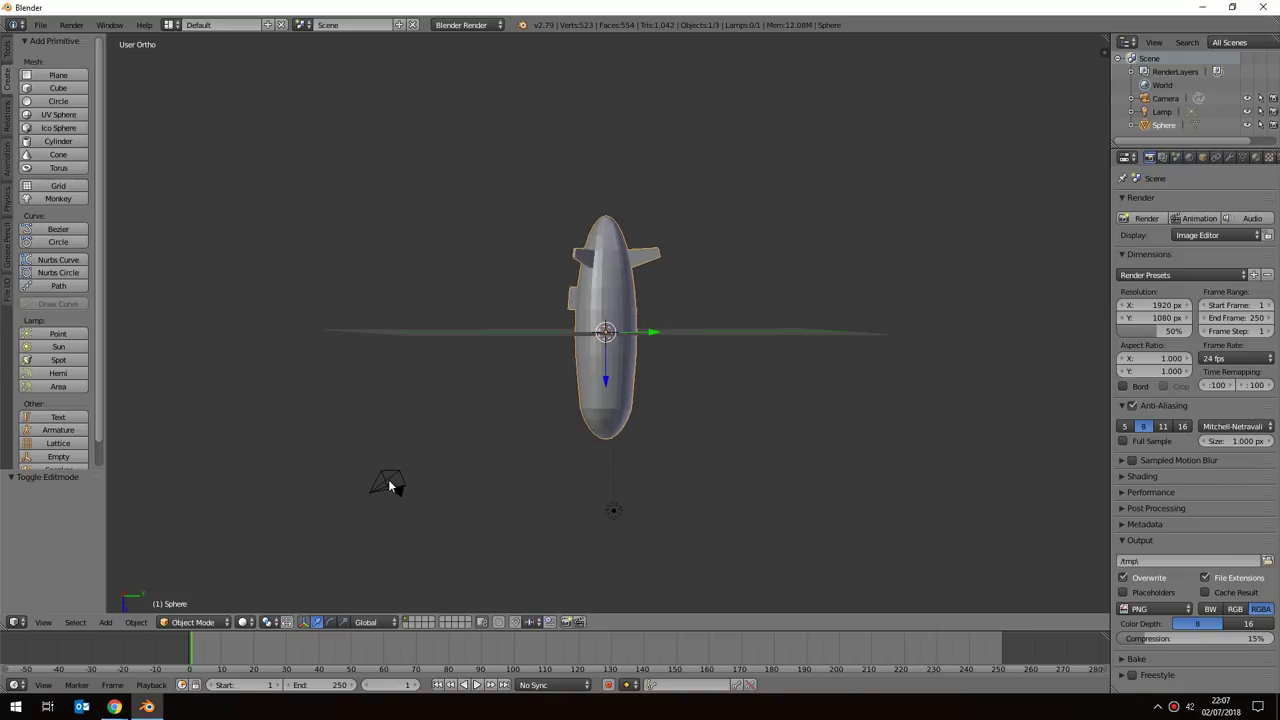
Orbit to look down on the scene and select the camera.
middle_click_drag(529, 518, 713, 485)
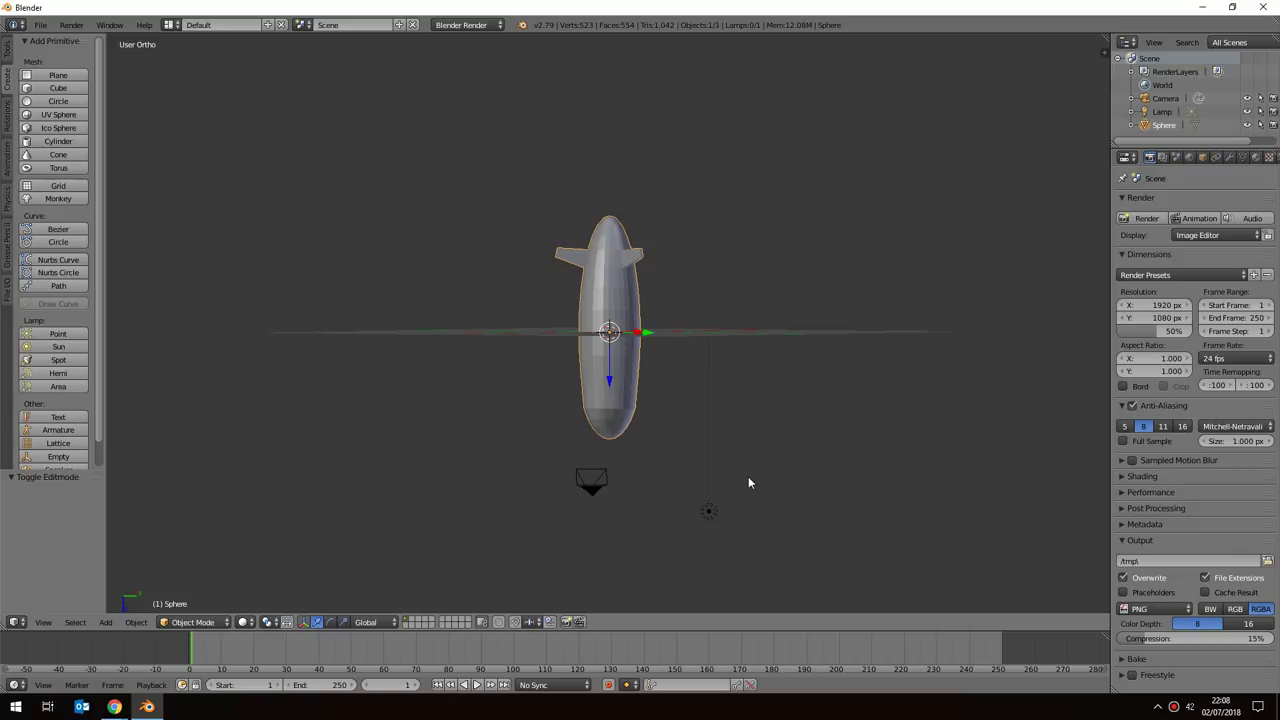
middle_click_drag(760, 491, 723, 206)
right_click(695, 193)
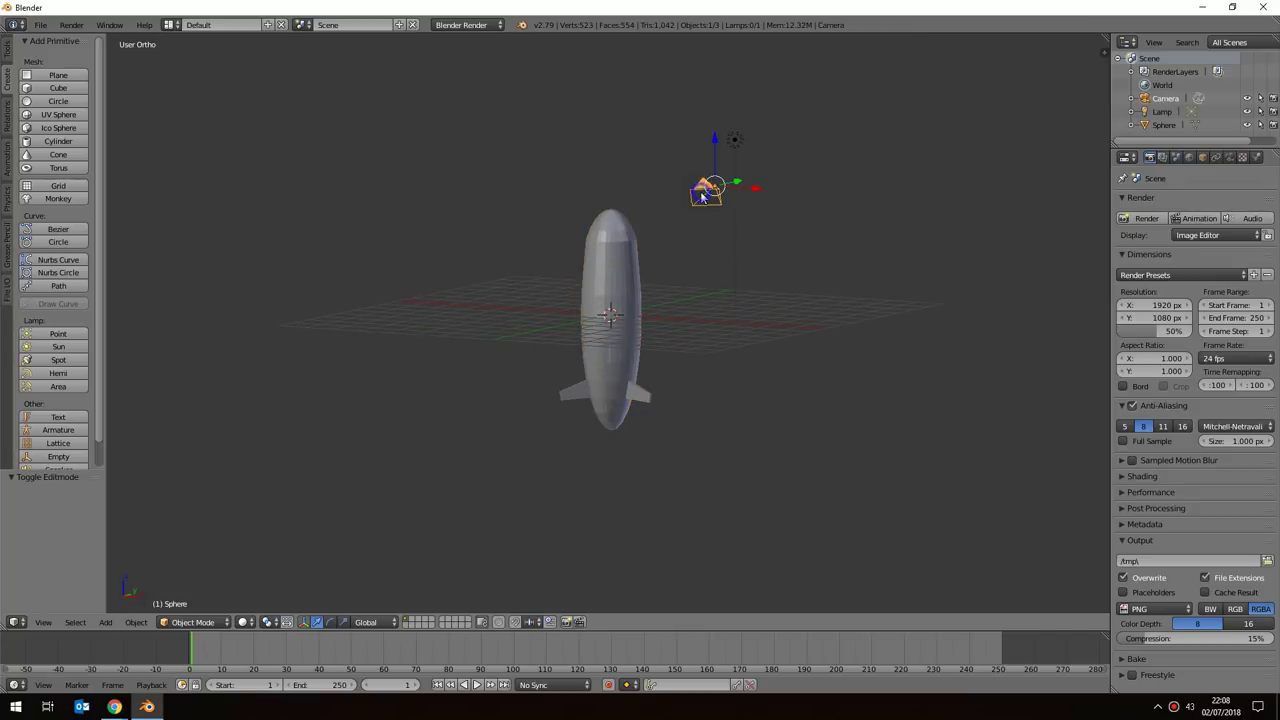
right_click(735, 140)
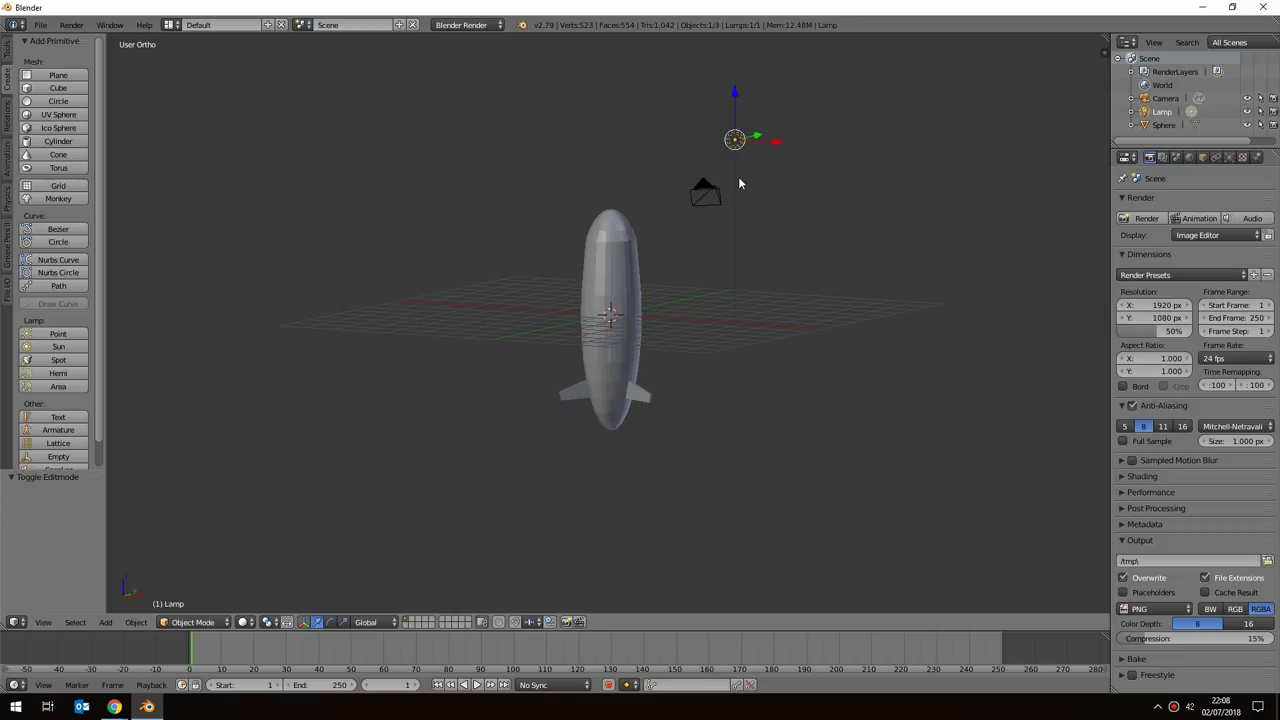
scroll(716, 384, "down", 2)
scroll(720, 386, "up", 2)
scroll(722, 385, "up", 1)
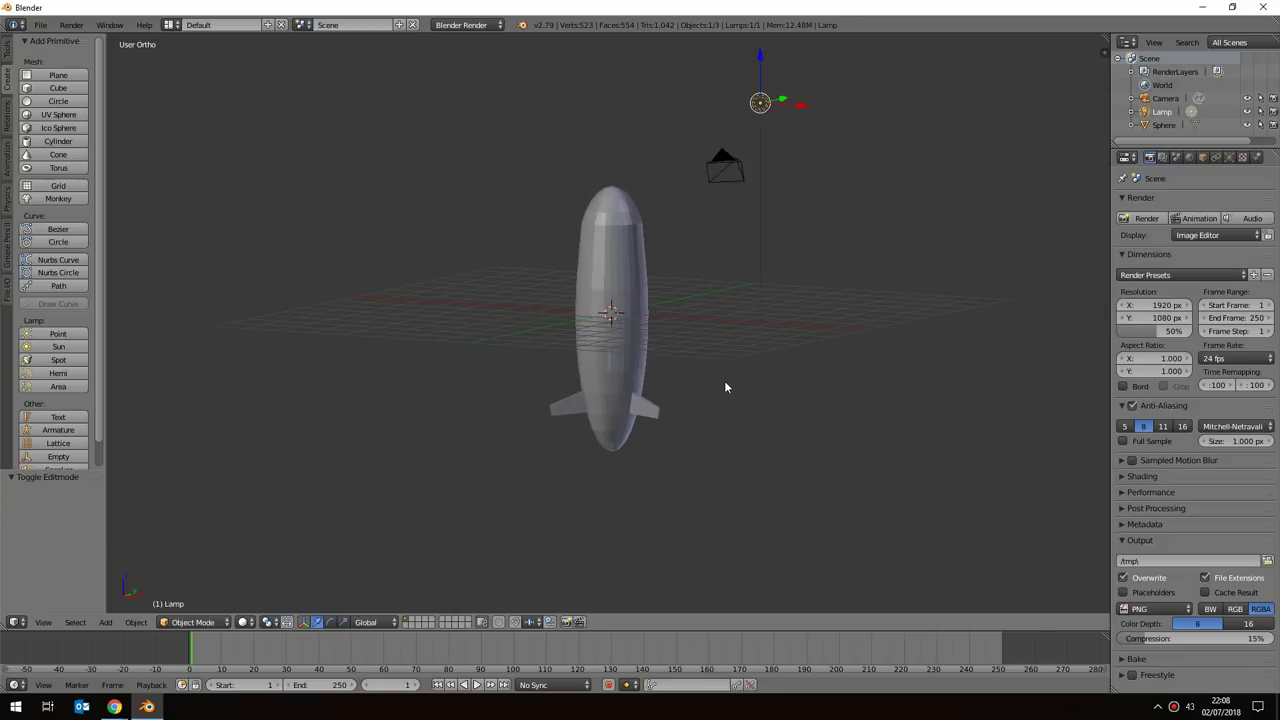
middle_click_drag(731, 403, 905, 387)
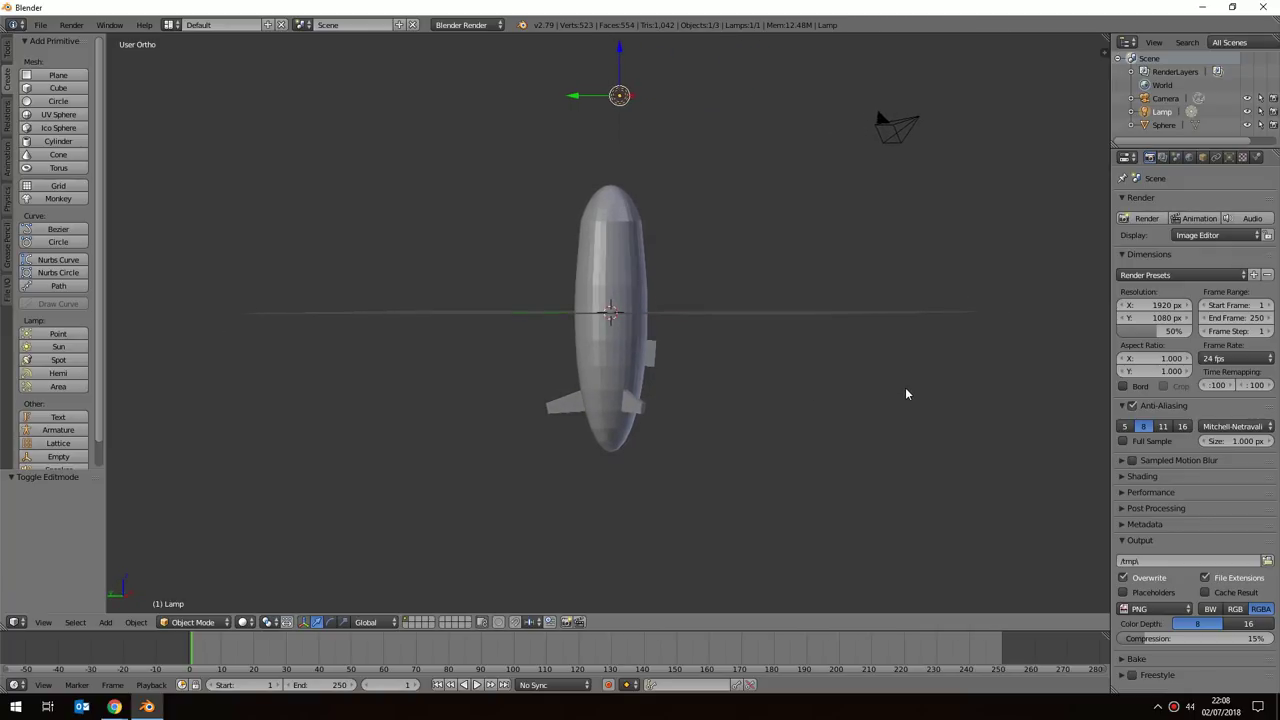
mouse_move(675, 378)
middle_mouse_down()
mouse_move(720, 366)
mouse_move(702, 348)
middle_mouse_up()
scroll(714, 363, "up", 2)
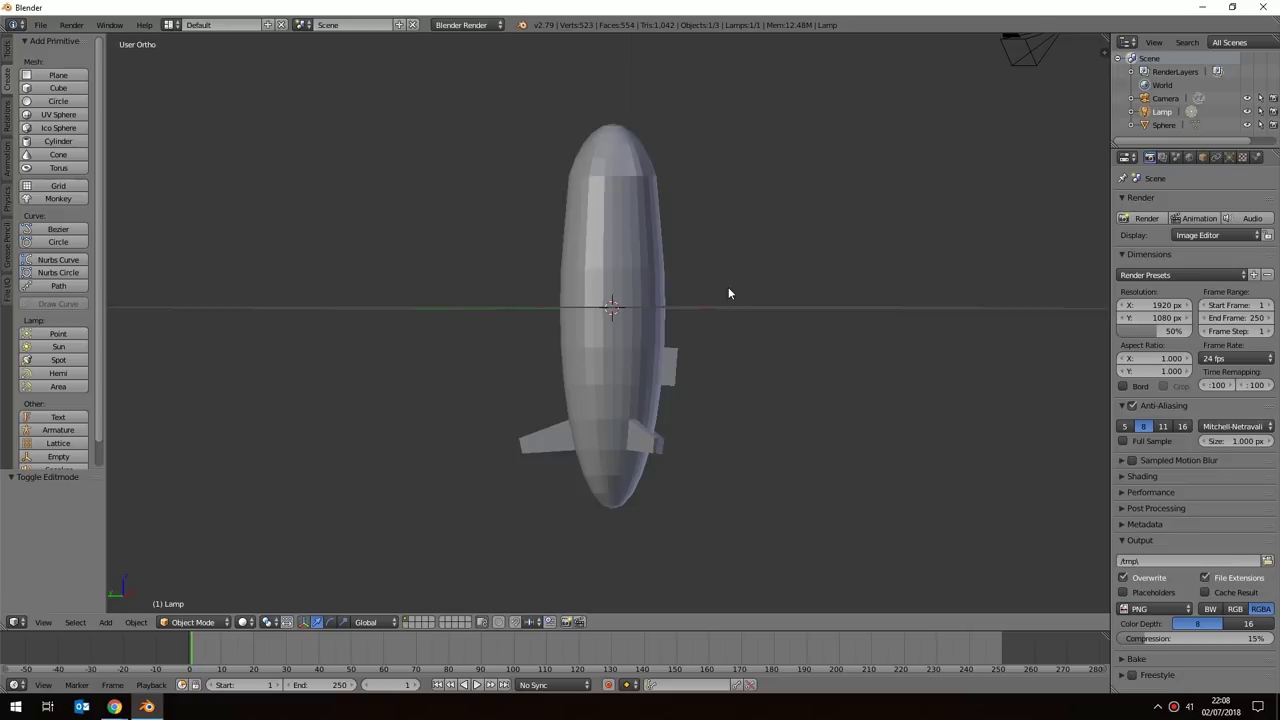
key("r")
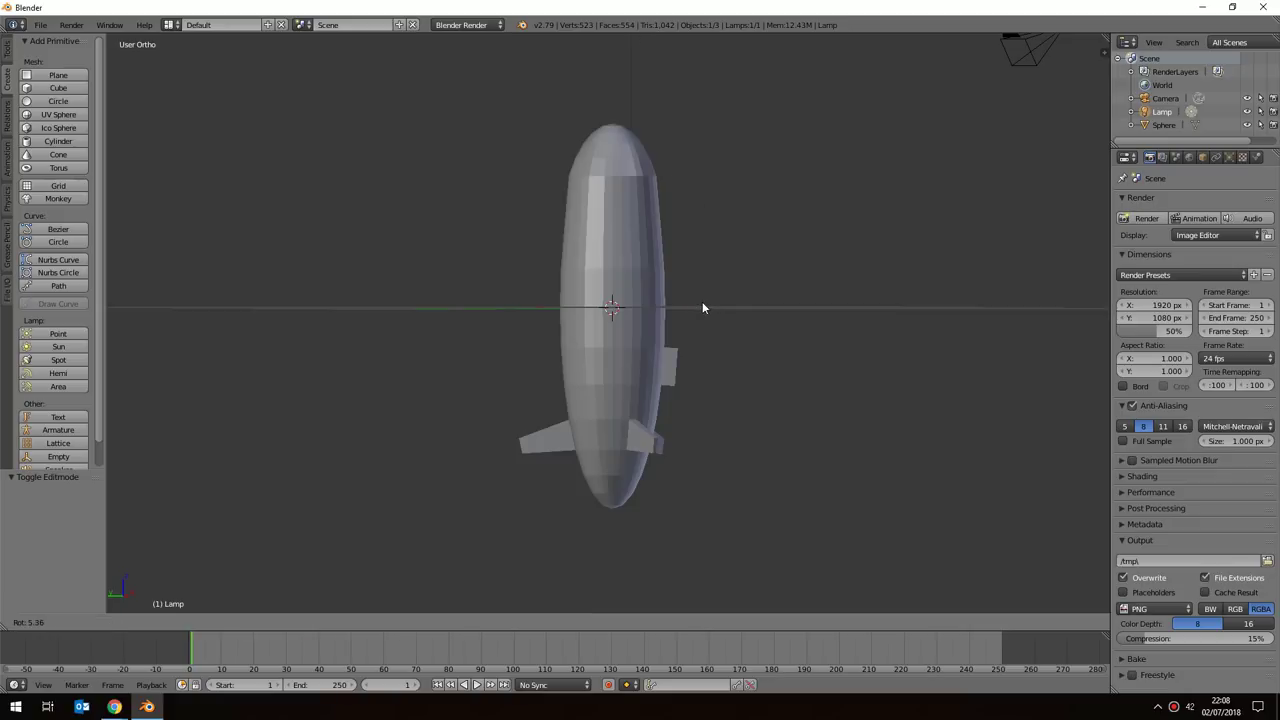
Finish the lamp rotation, then select the blimp body and rotate it to about 16.22 degrees.
left_click(750, 207)
right_click(619, 210)
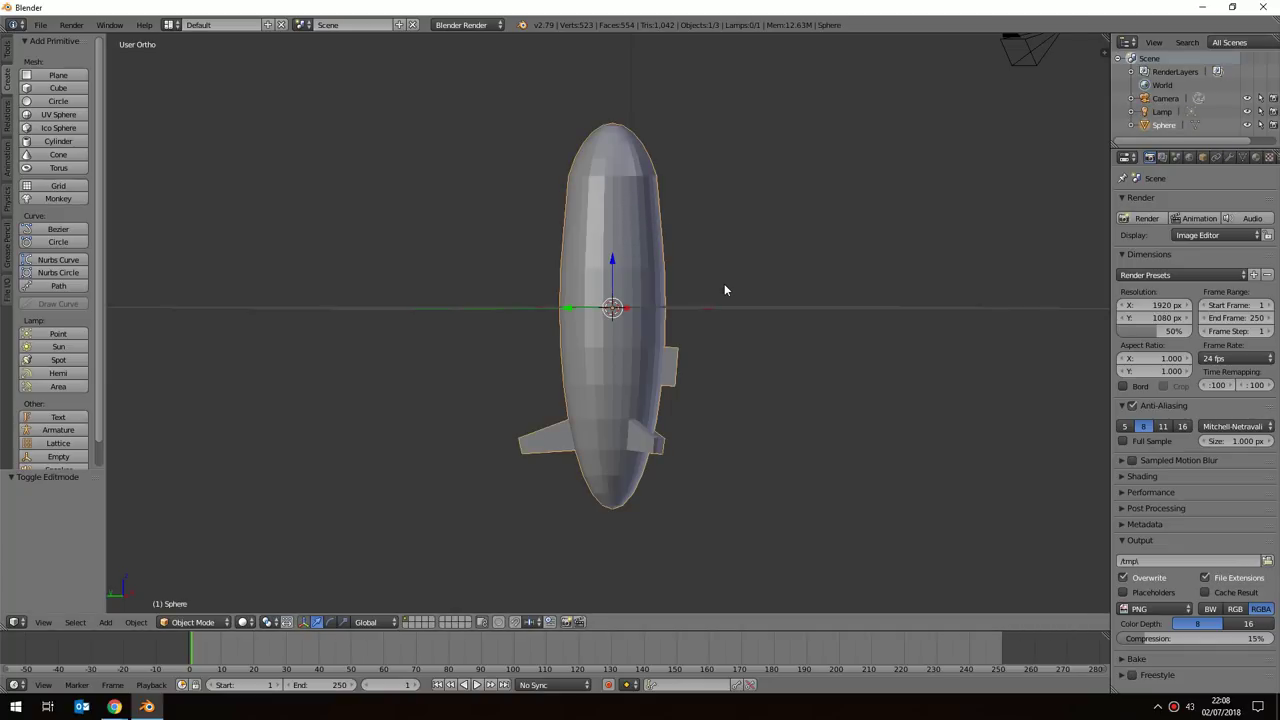
key("r")
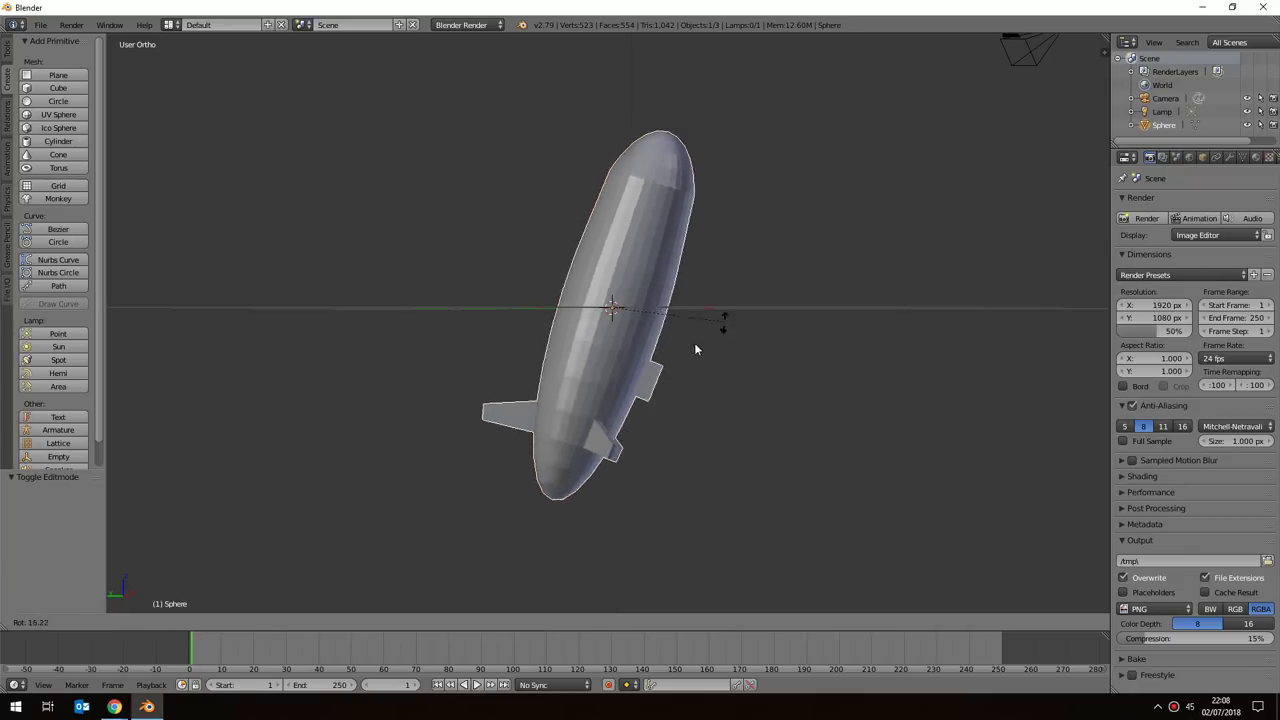
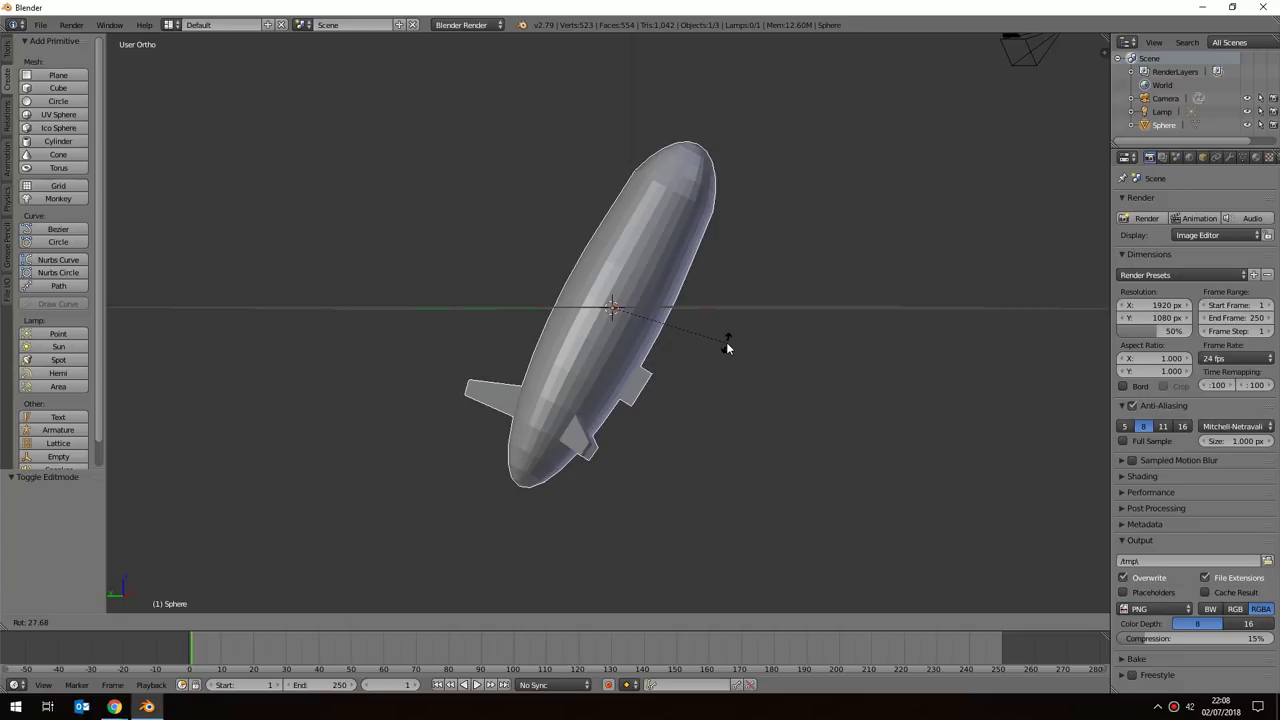
Cancel the stray rotation and rotate the airship exactly 90° so it lies horizontally.
key("Escape")
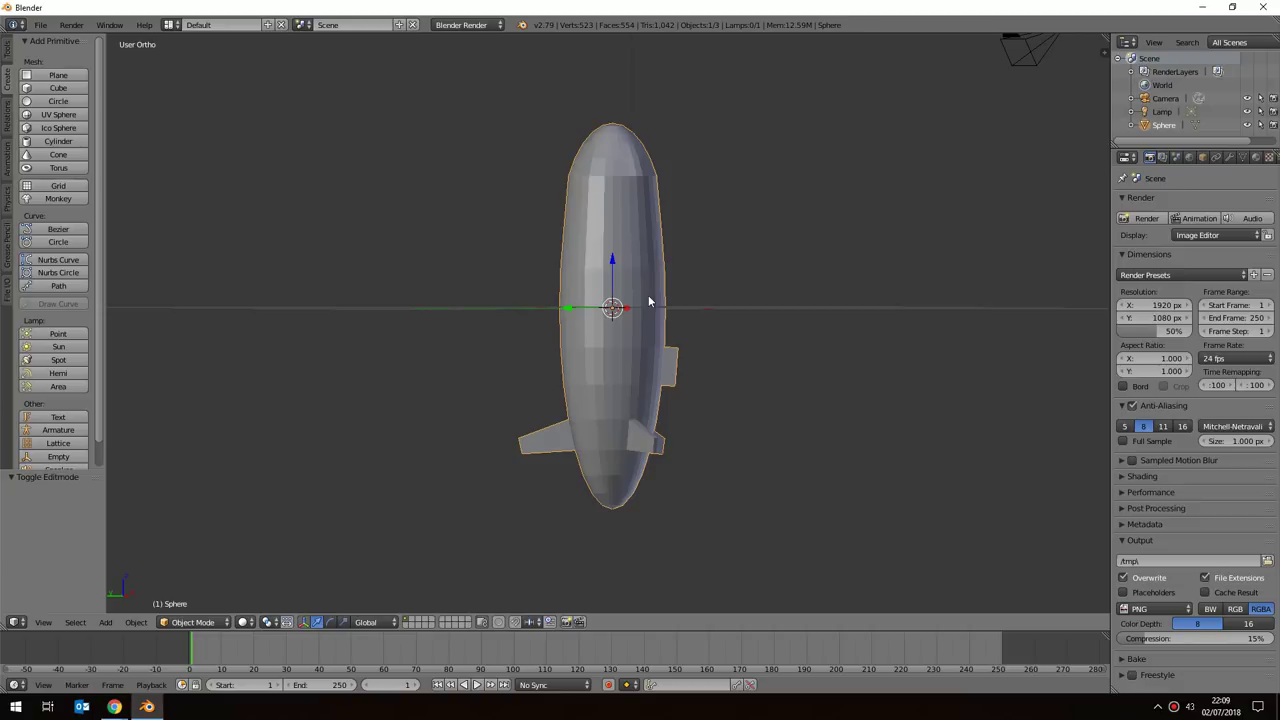
key("r")
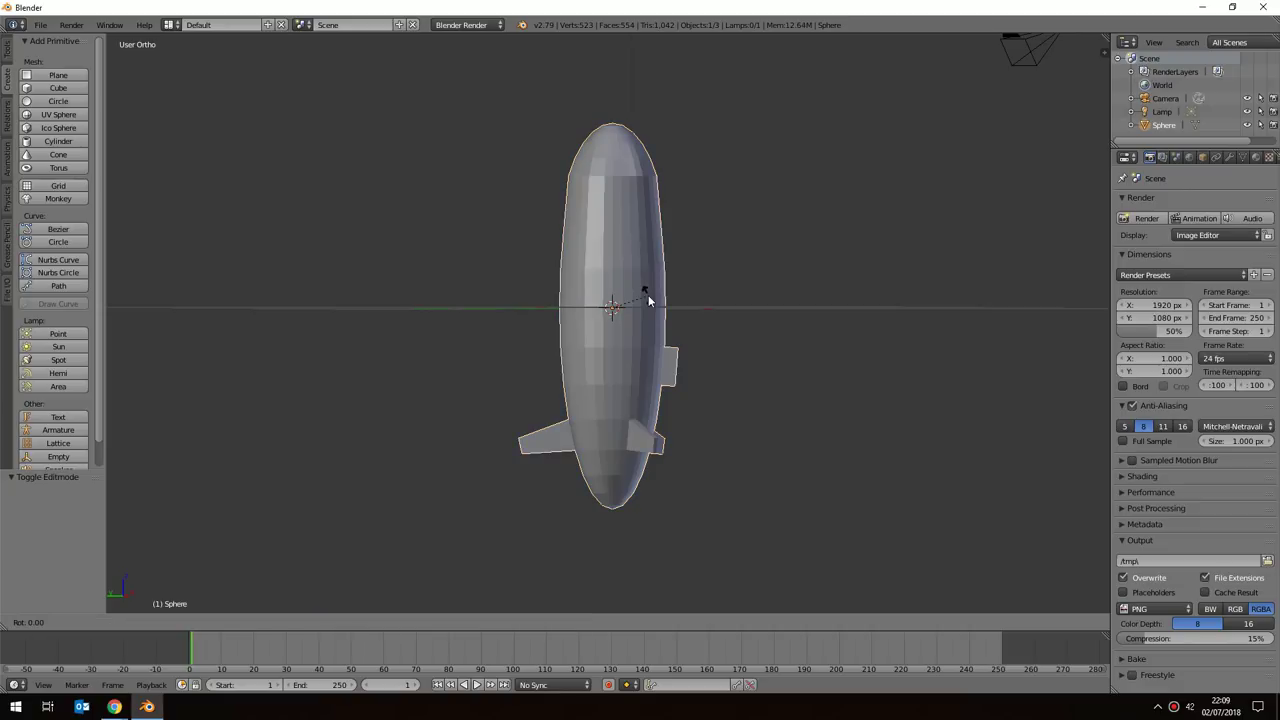
type("90")
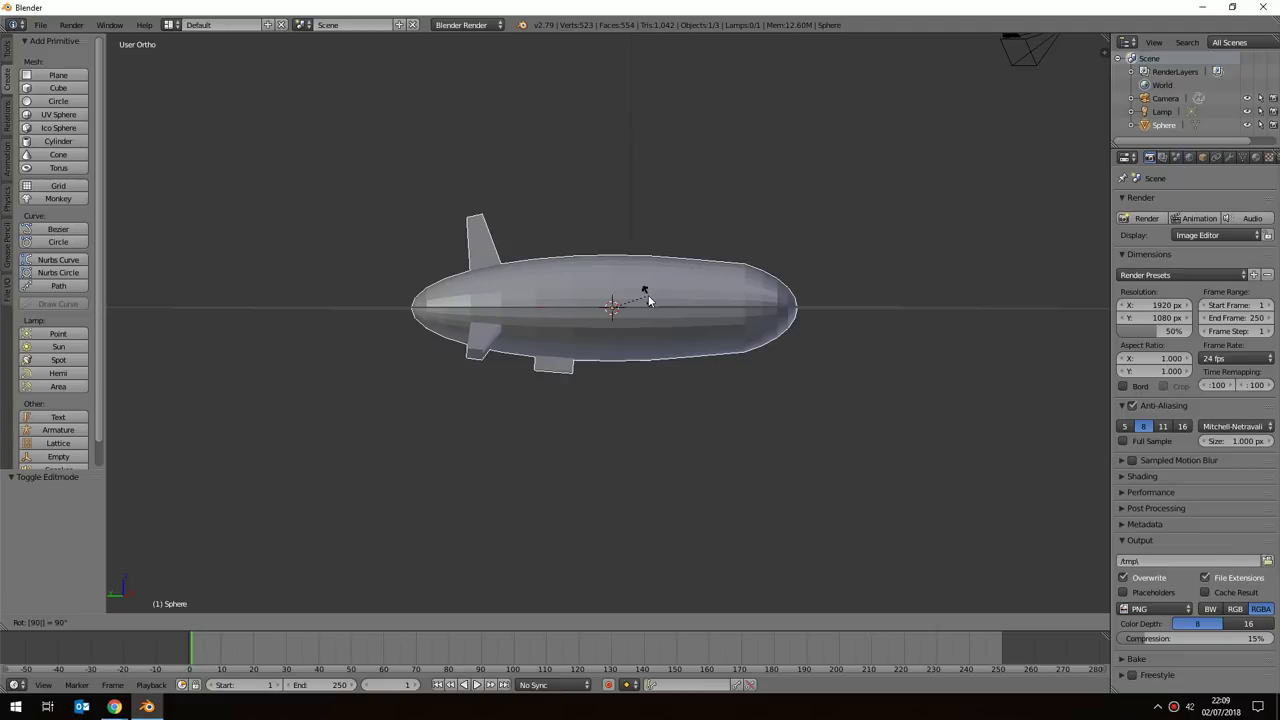
key("Return")
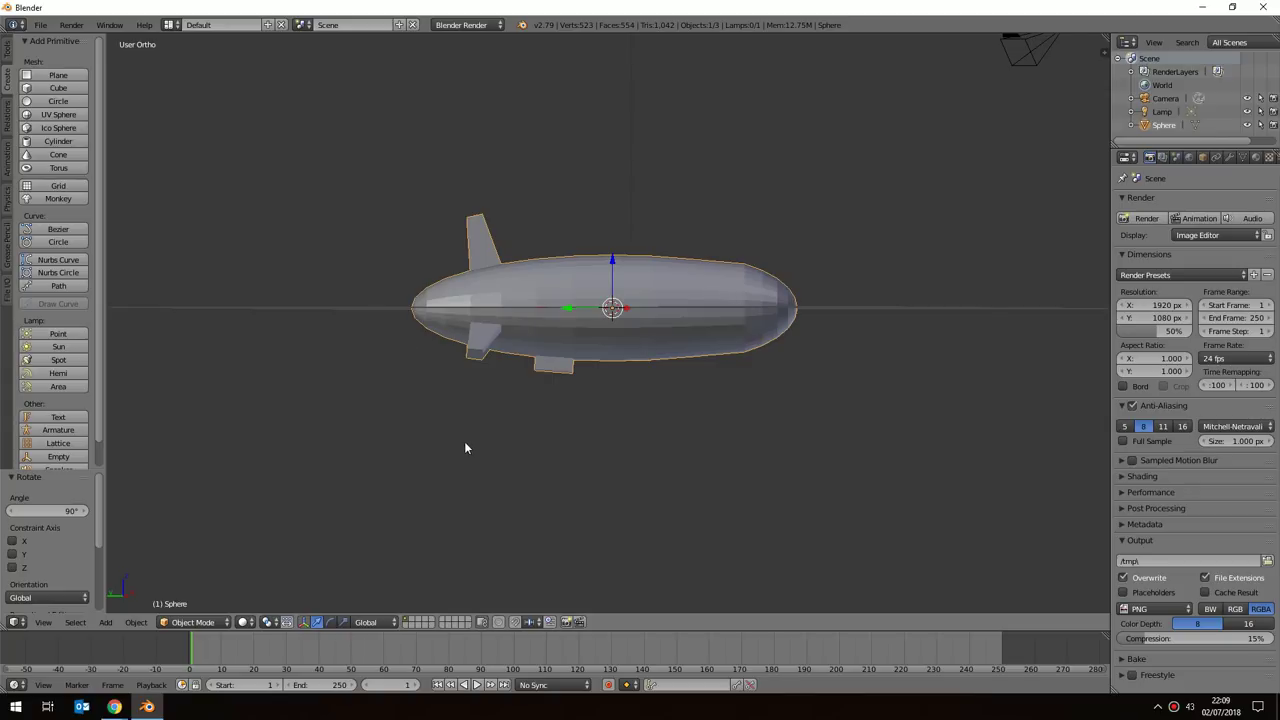
Give the airship a small extra 1.7° turn around its long axis.
middle_click_drag(465, 437, 614, 437)
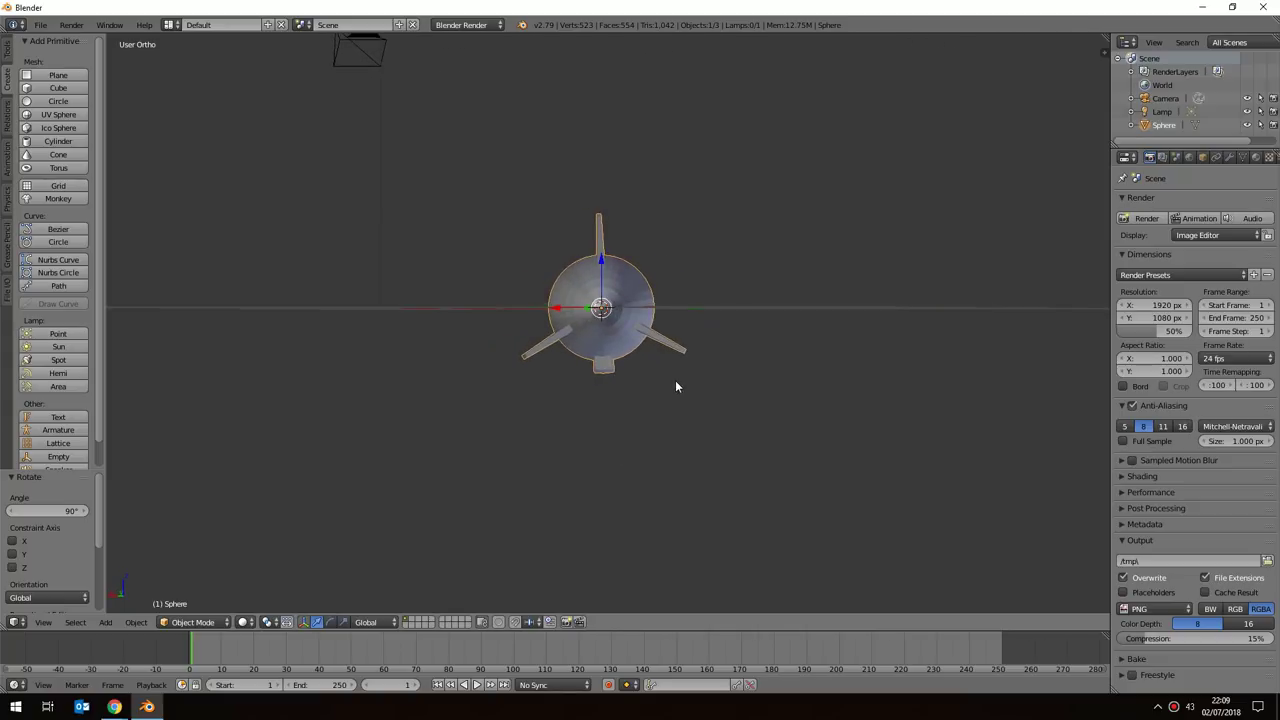
middle_click_drag(672, 391, 668, 392)
scroll(667, 392, "up", 2)
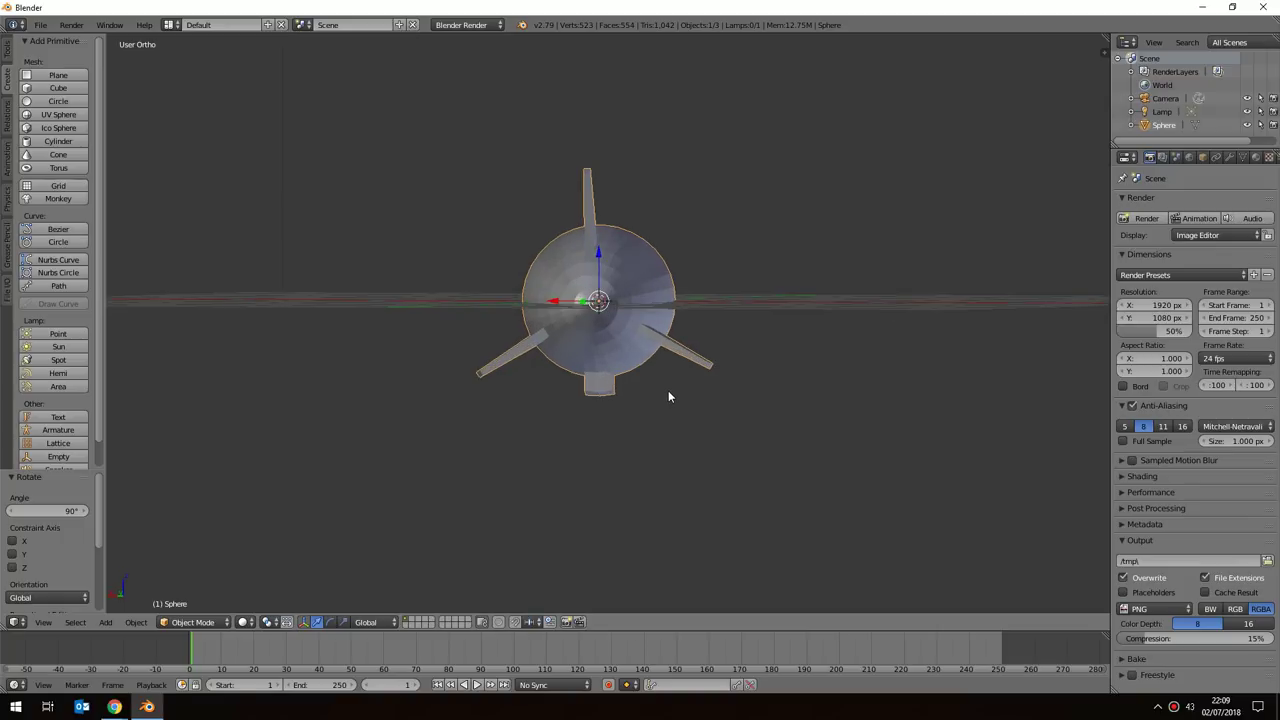
scroll(668, 392, "up", 1)
middle_click_drag(685, 405, 679, 408)
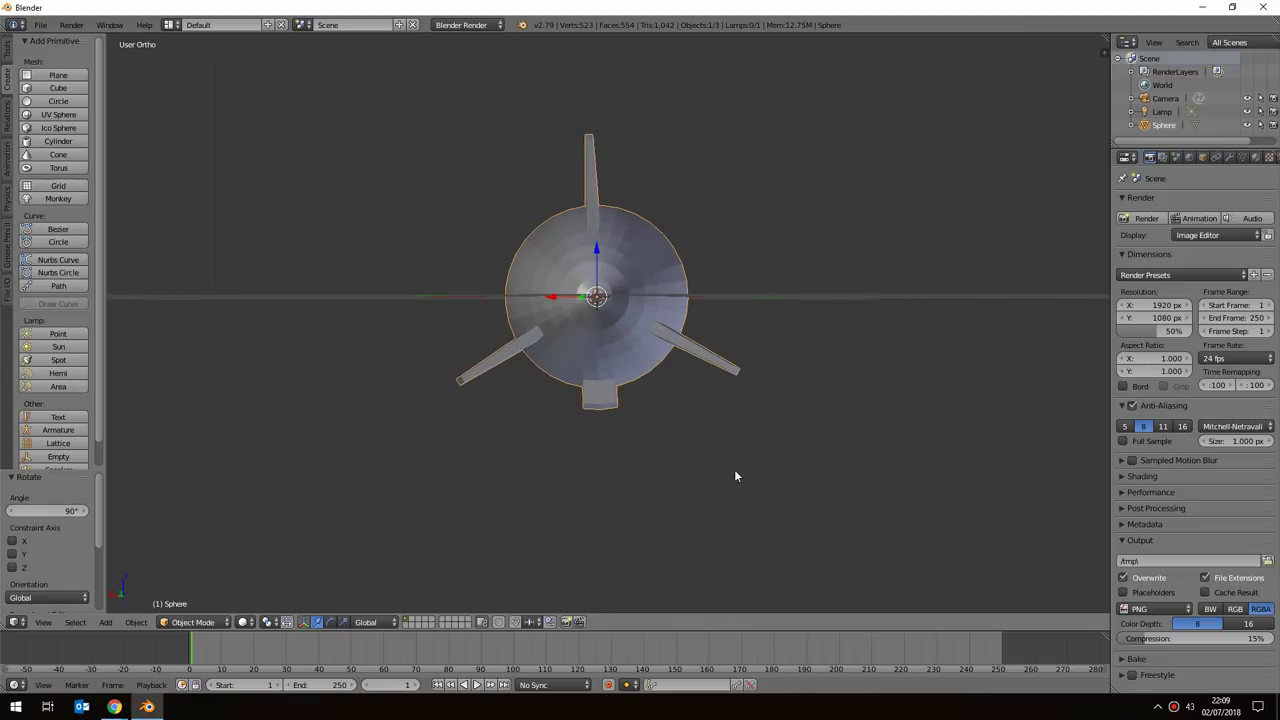
key("r")
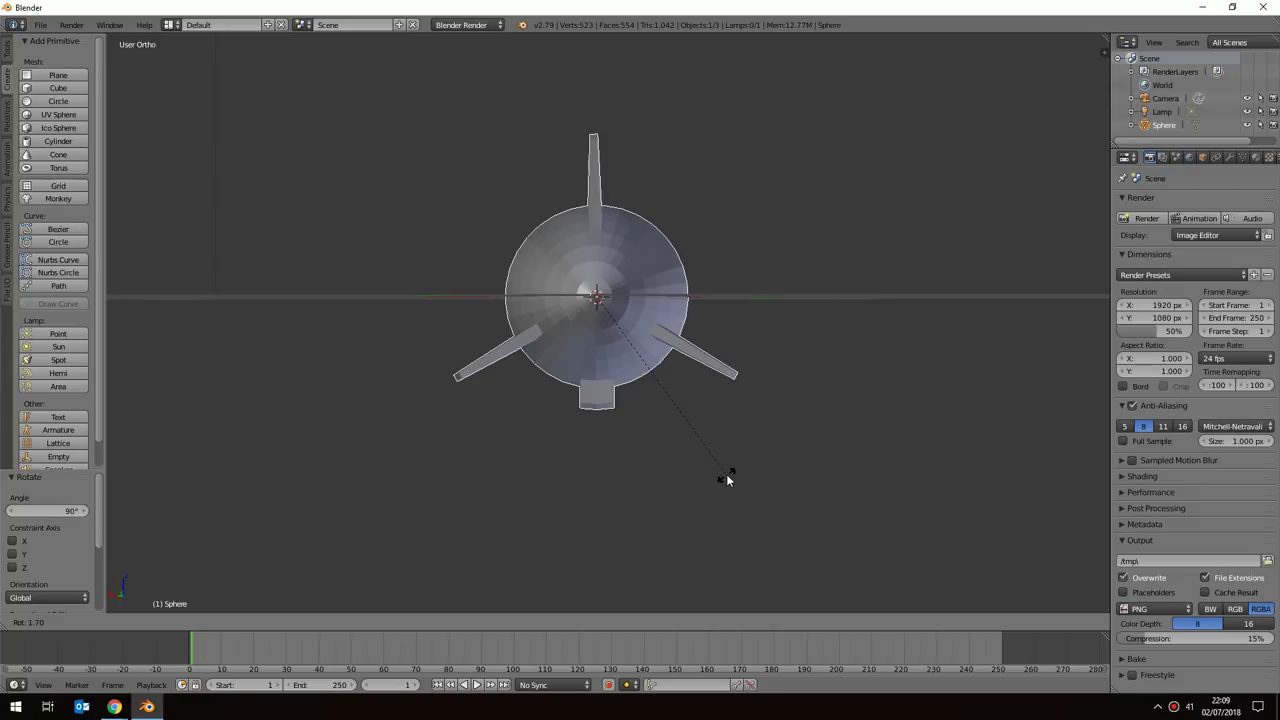
left_click(727, 478)
Raise the airship 1.633 units along Z above the grid.
middle_click_drag(823, 449, 677, 449)
scroll(676, 451, "down", 2)
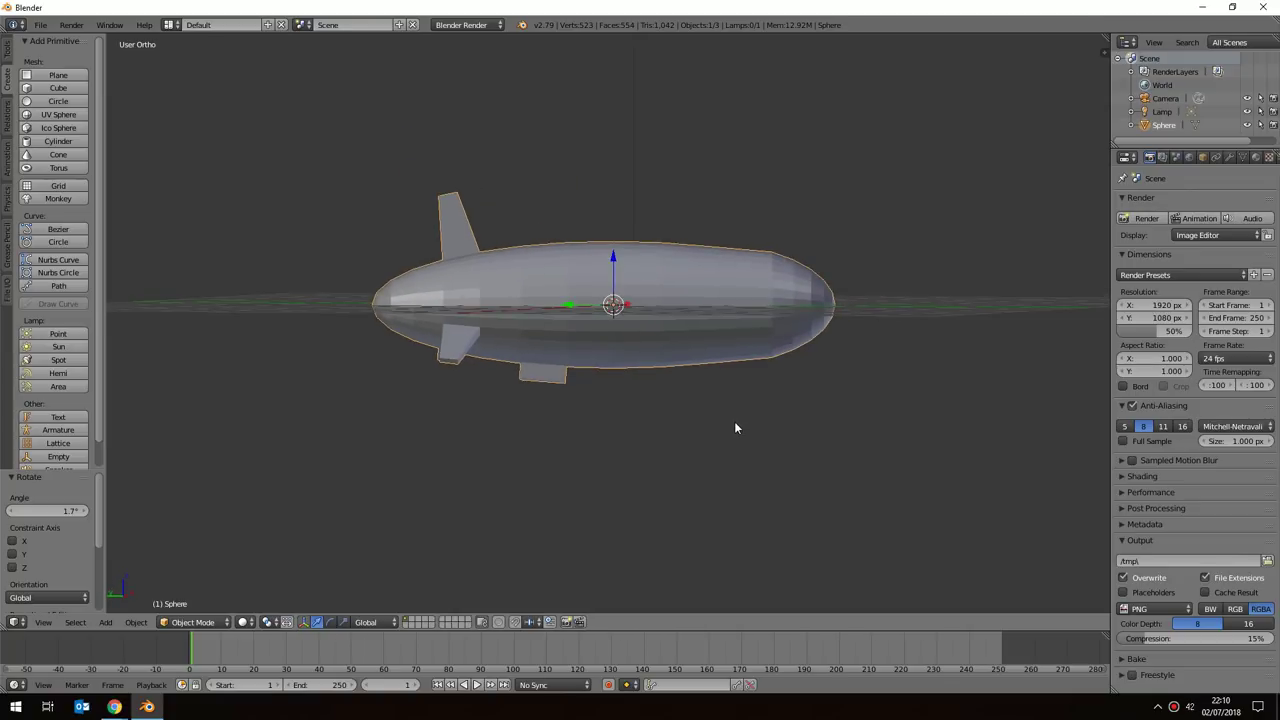
mouse_move(768, 430)
middle_mouse_down()
mouse_move(634, 440)
mouse_move(689, 457)
mouse_move(786, 428)
middle_mouse_up()
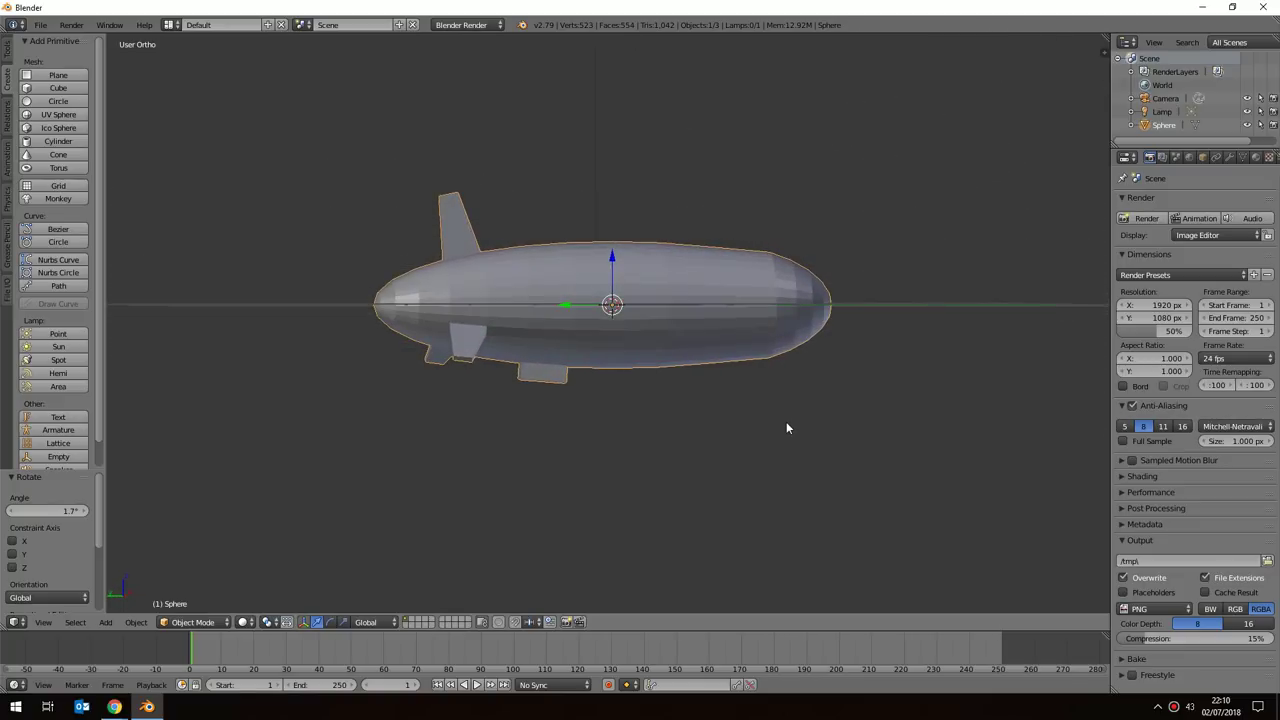
mouse_move(767, 354)
middle_mouse_down()
mouse_move(771, 388)
mouse_move(748, 350)
middle_mouse_up()
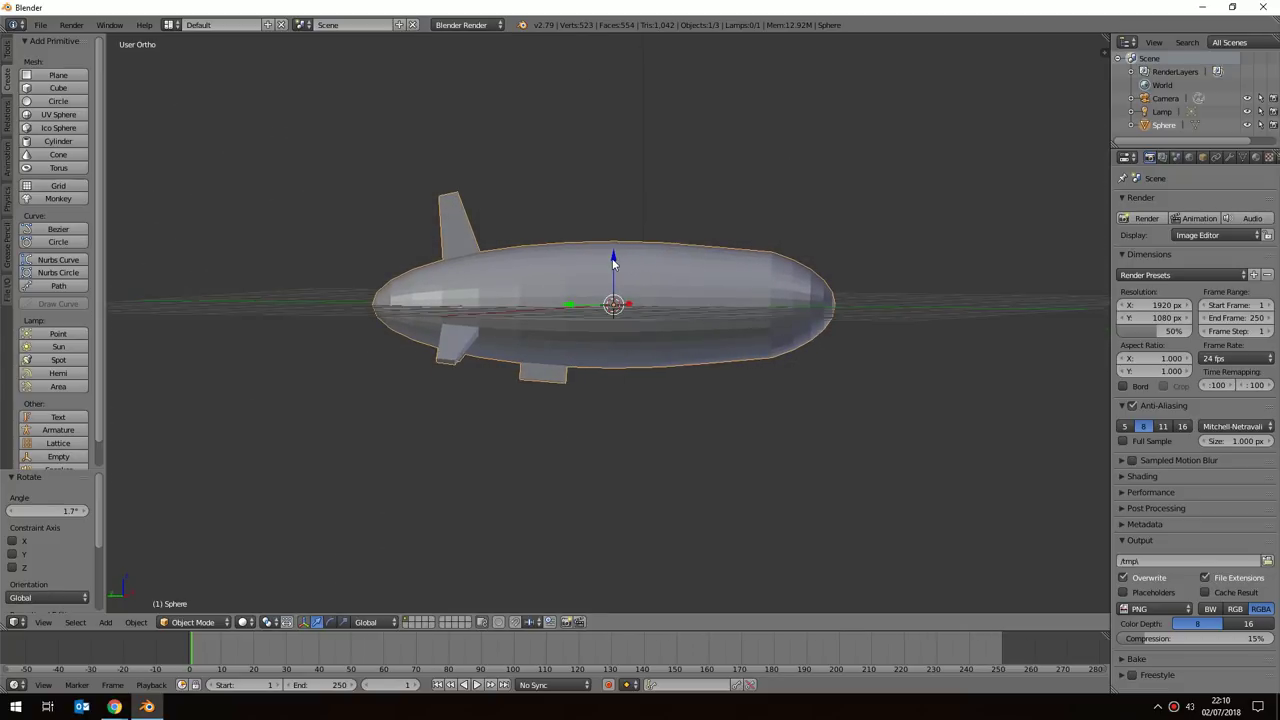
scroll(775, 323, "up", 3)
middle_click_drag(620, 328, 663, 318)
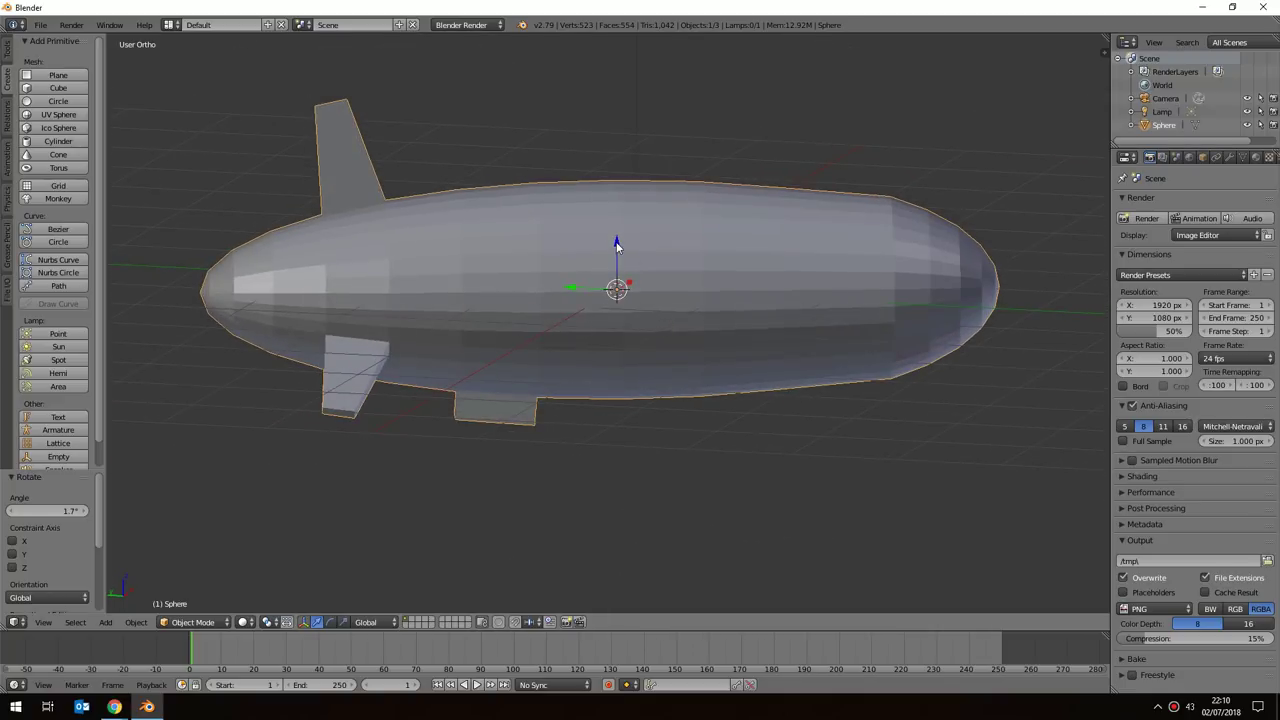
scroll(616, 247, "down", 1)
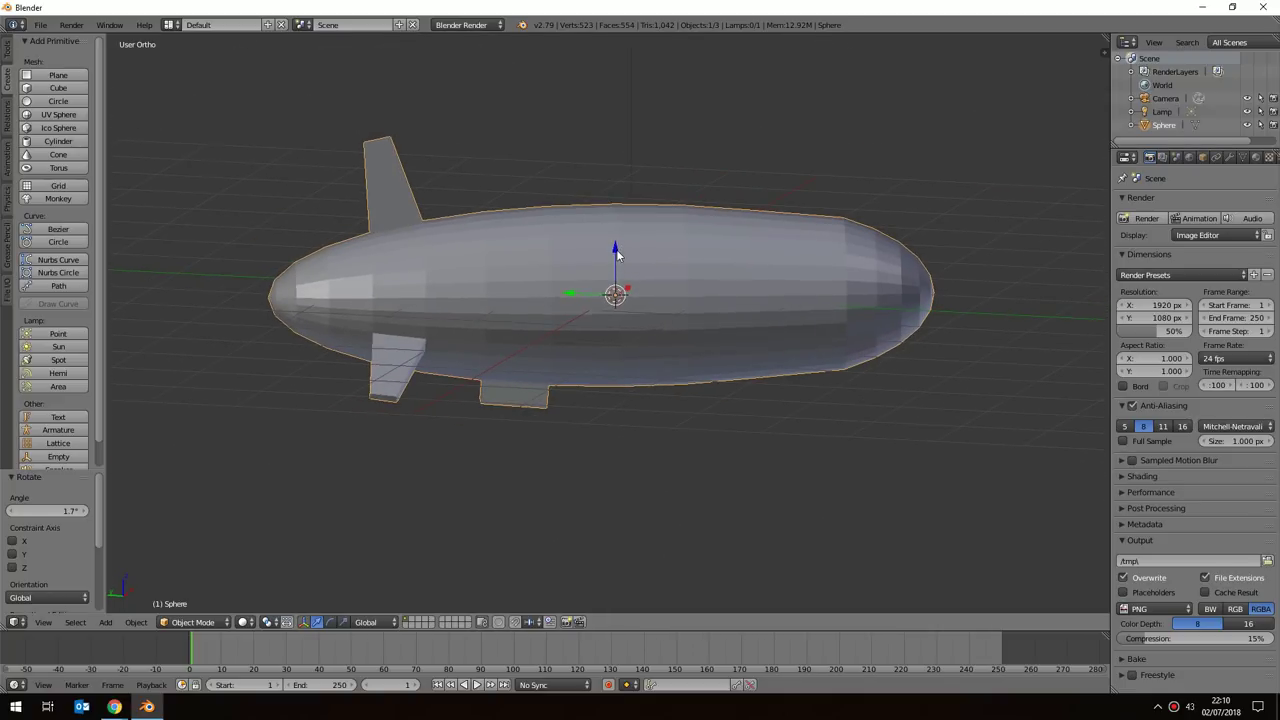
left_click_drag(615, 252, 615, 100)
middle_click_drag(706, 356, 712, 341)
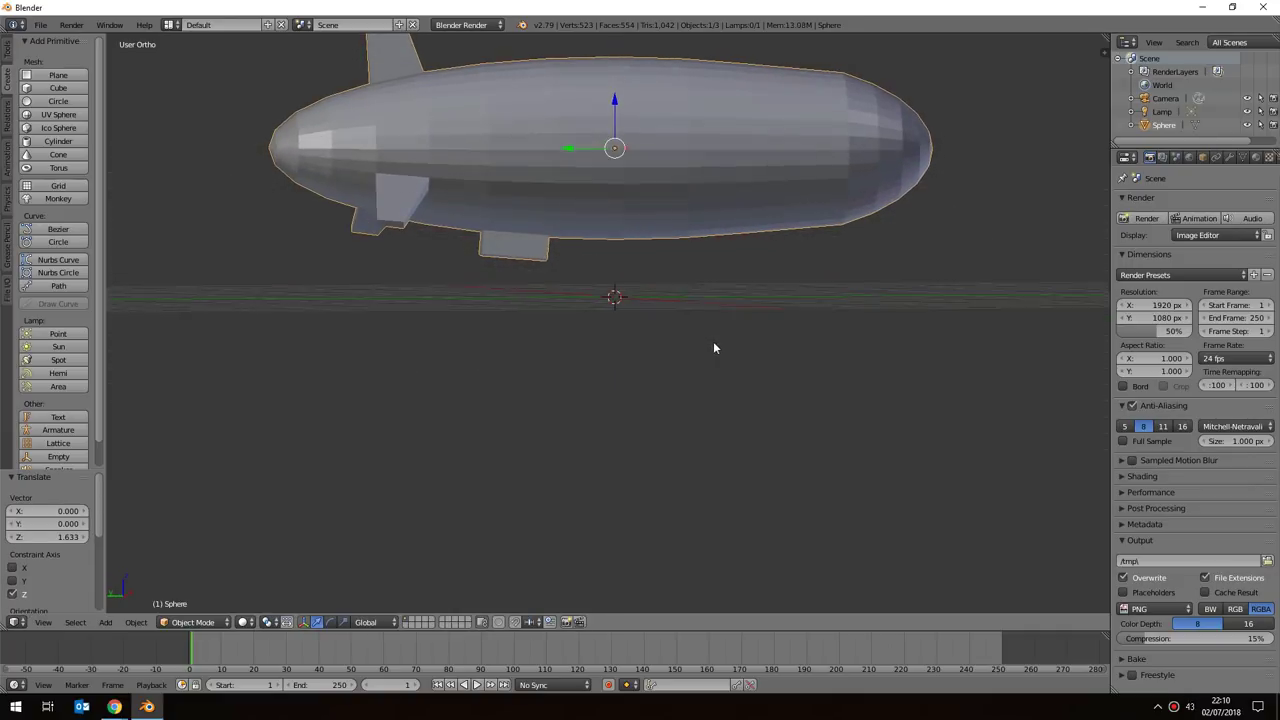
middle_click_drag(504, 298, 645, 323)
scroll(660, 335, "down", 1)
scroll(665, 331, "up", 2, "shift")
scroll(664, 328, "down", 2, "ctrl")
scroll(660, 329, "up", 3, "ctrl")
scroll(656, 328, "up", 2, "shift")
scroll(657, 330, "down", 2, "shift")
scroll(706, 329, "up", 2)
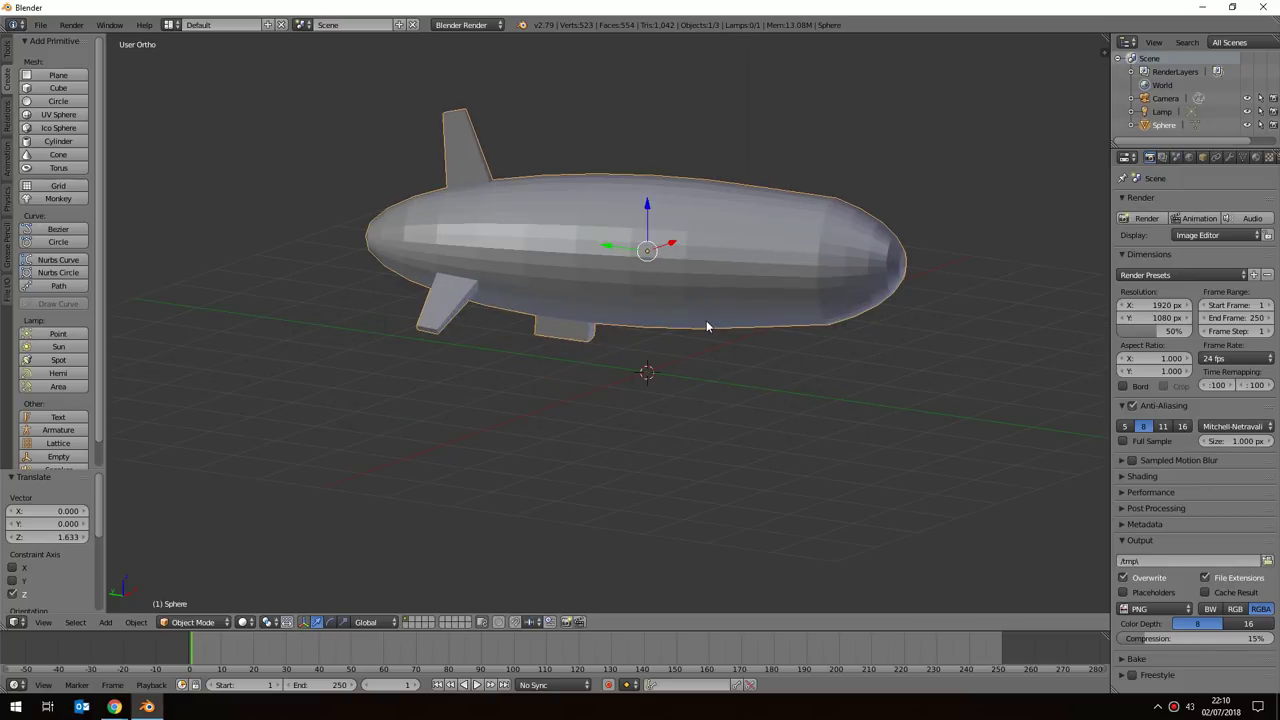
scroll(725, 320, "up", 1)
scroll(726, 320, "down", 1)
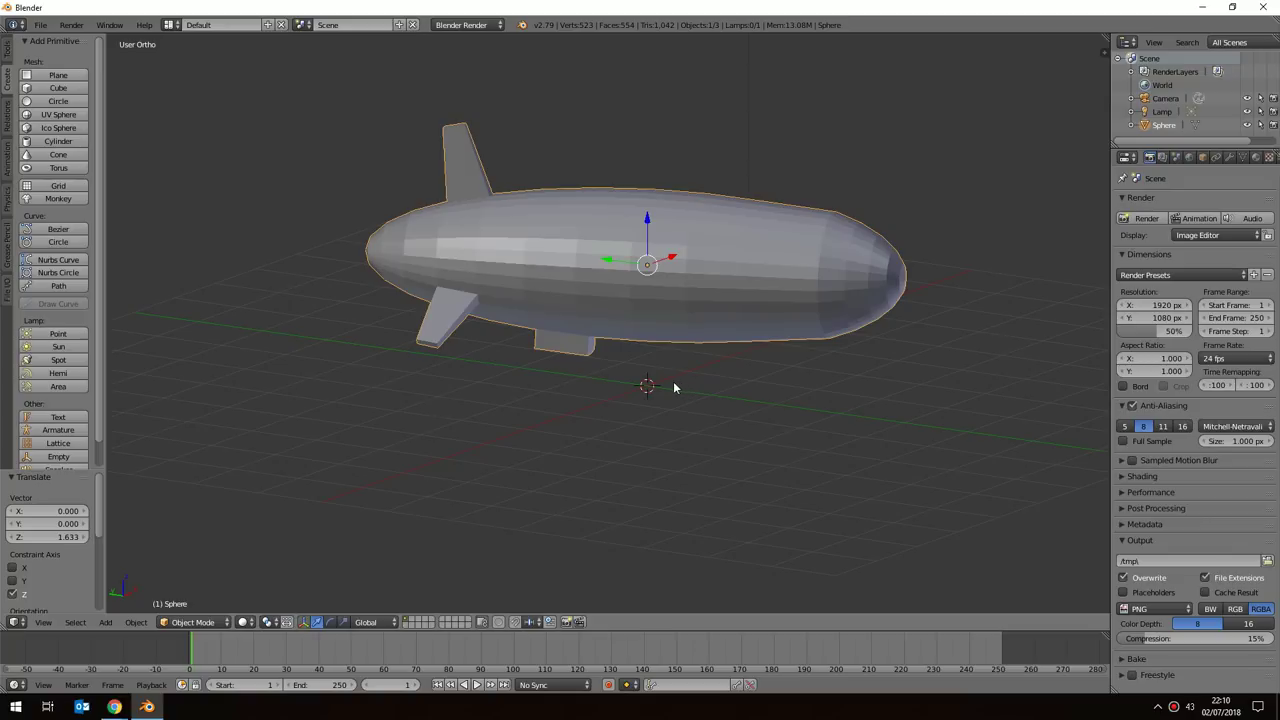
Switch viewport shading to Texture and orbit to view the airship from above.
left_click(241, 622)
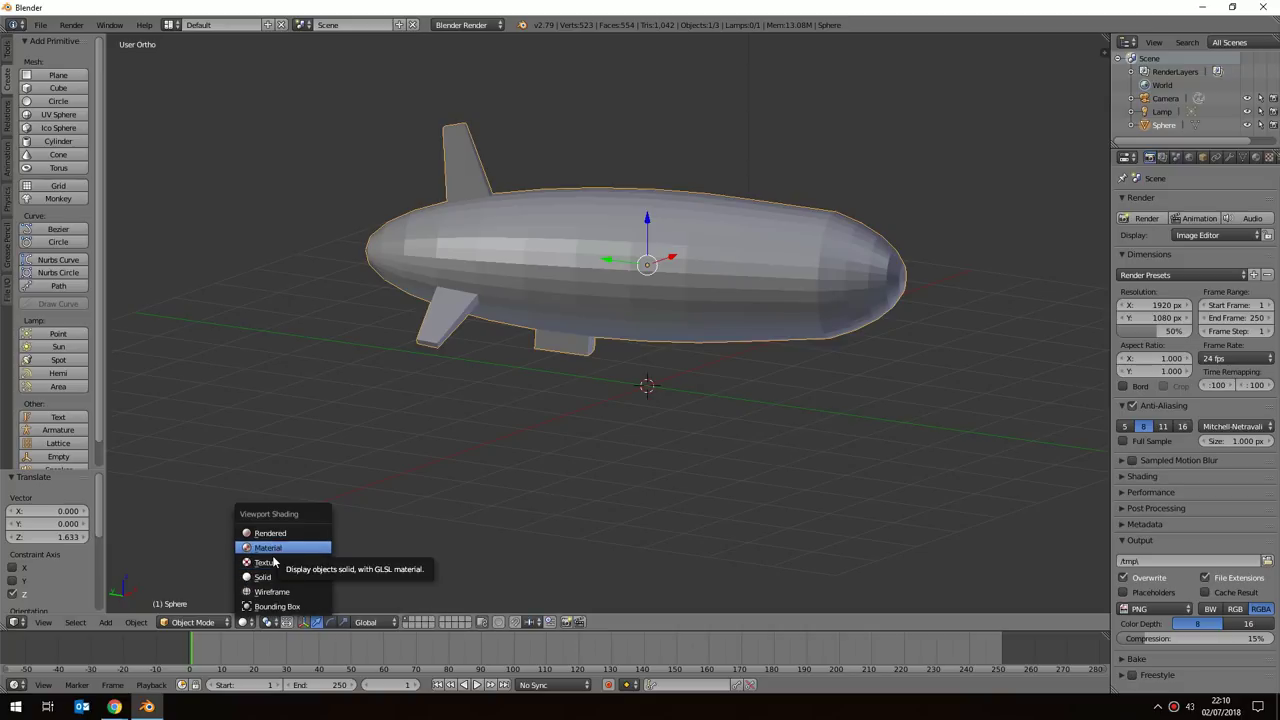
left_click(271, 563)
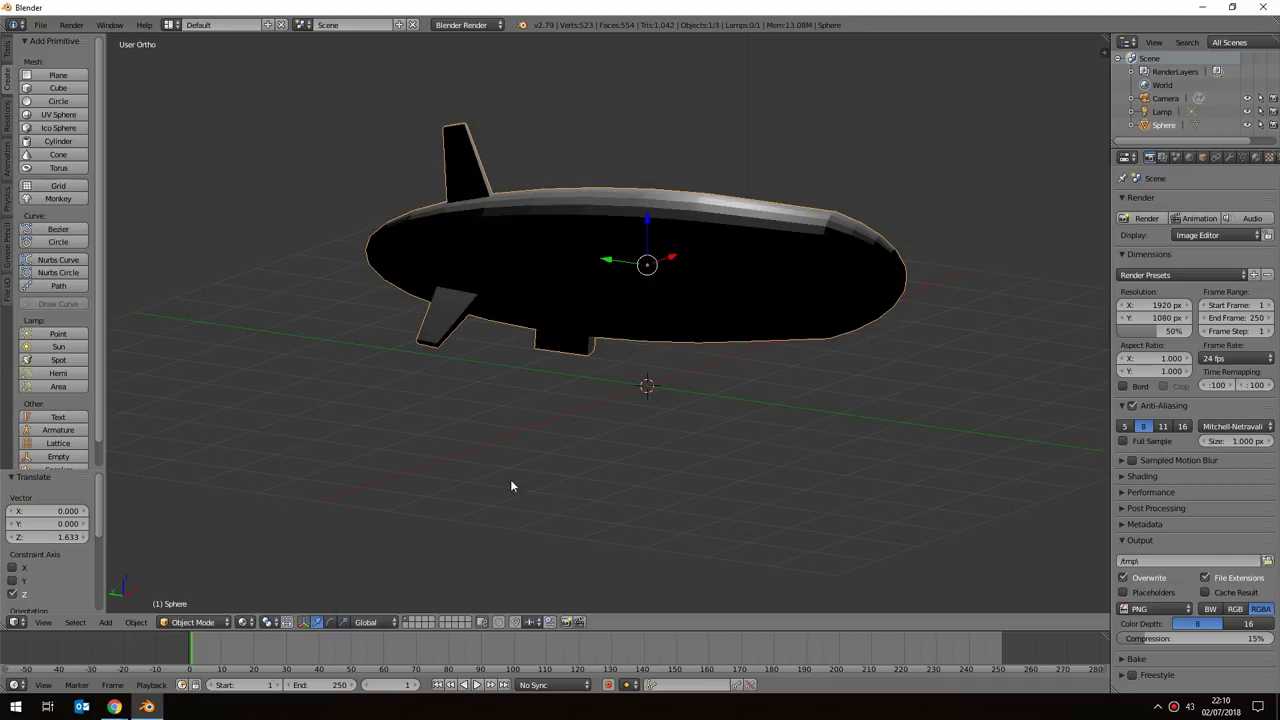
scroll(720, 448, "down", 3)
scroll(812, 398, "up", 2)
middle_click_drag(825, 398, 757, 407)
middle_click_drag(834, 380, 838, 381)
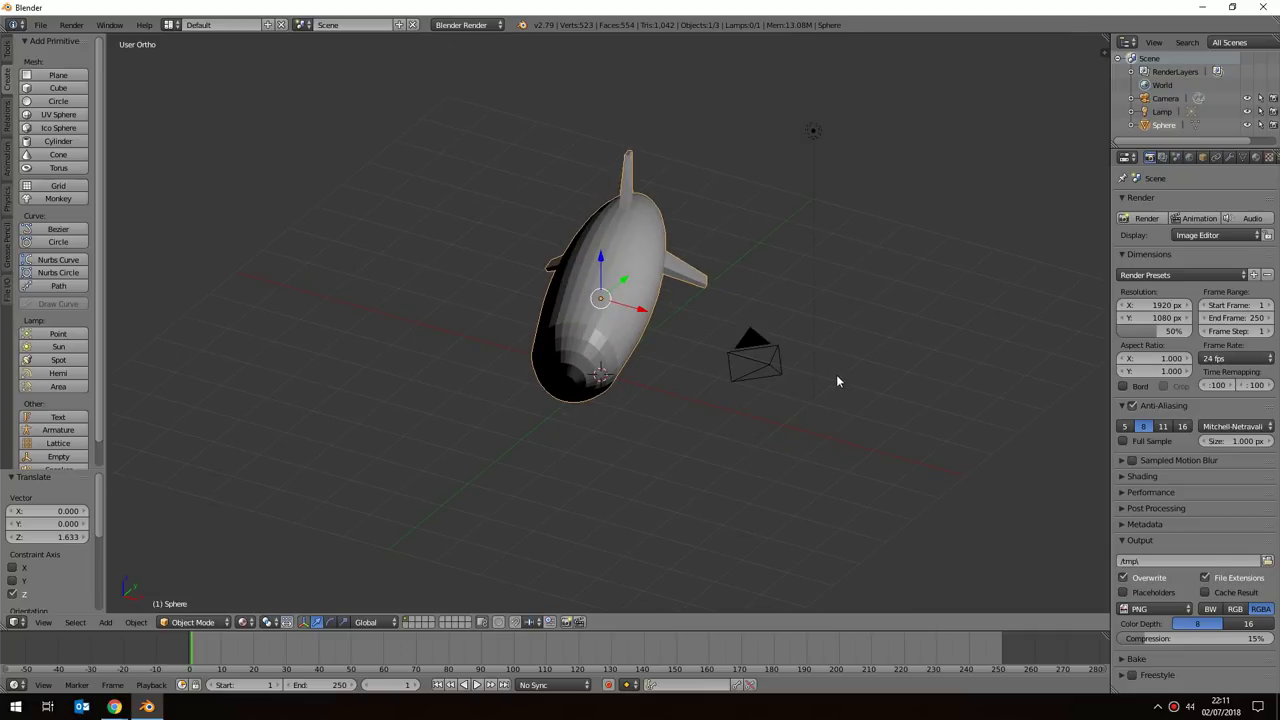
right_click(768, 360)
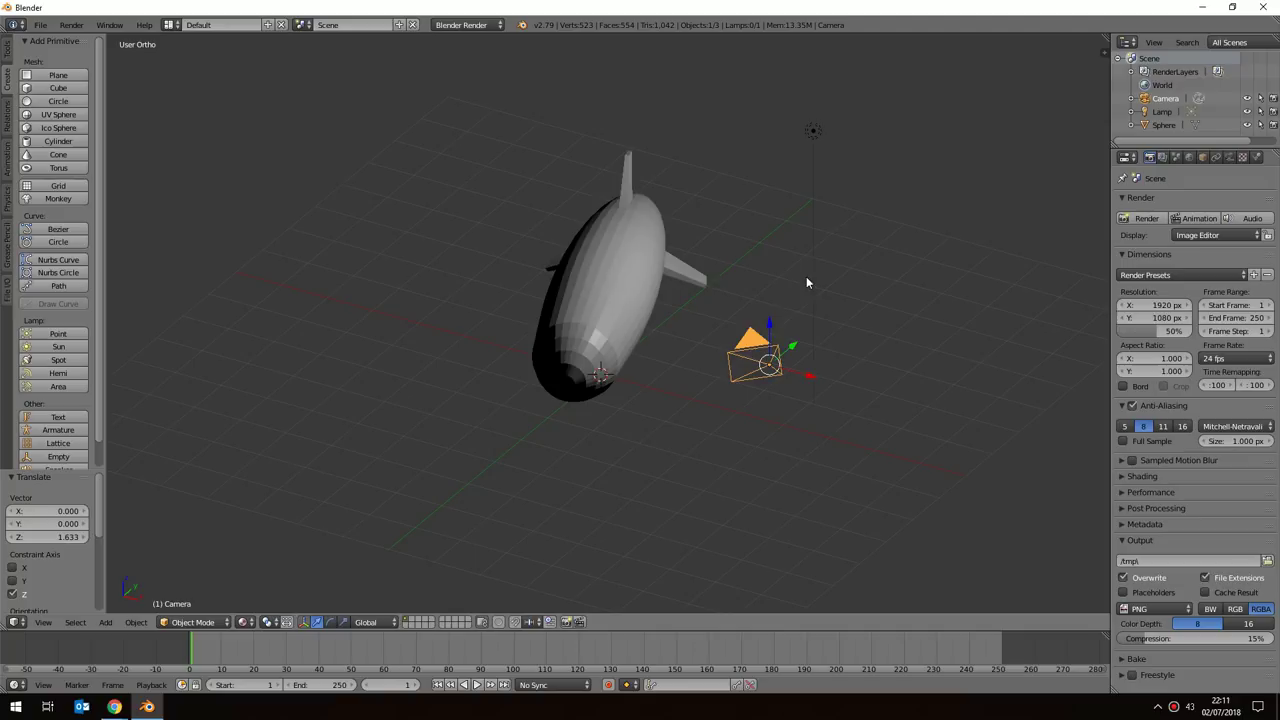
right_click(813, 134)
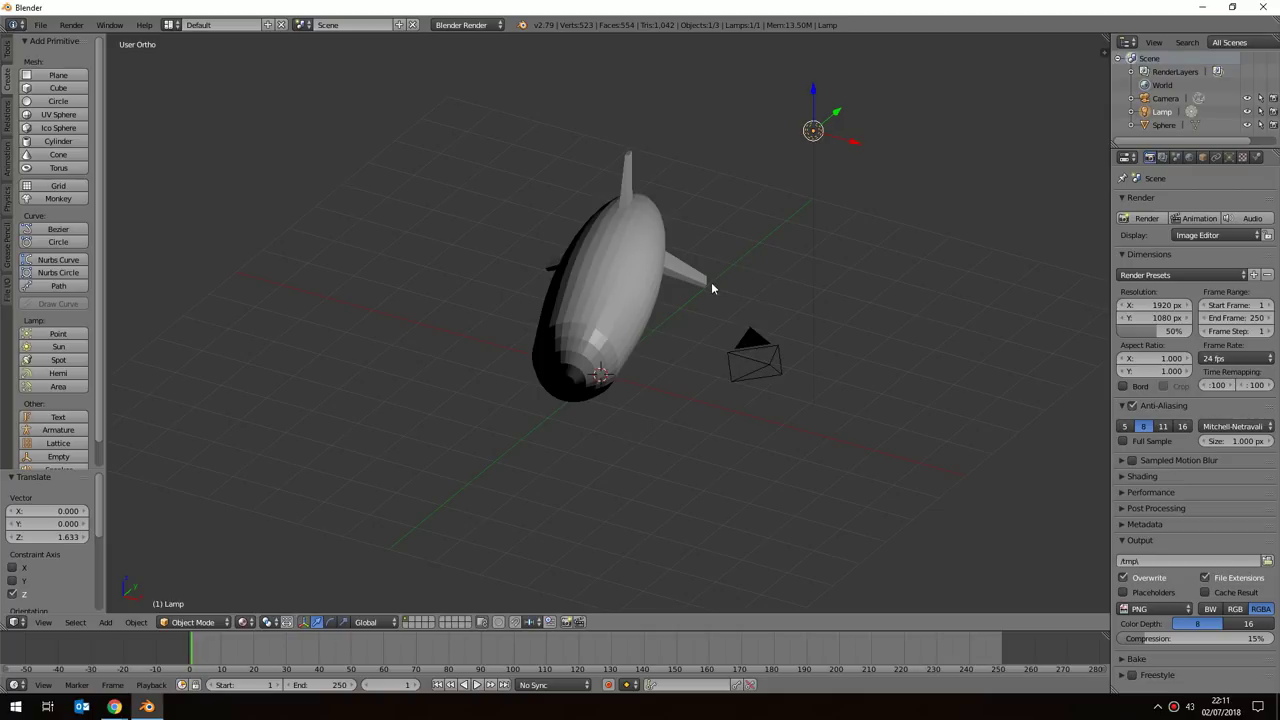
middle_click_drag(670, 313, 735, 330)
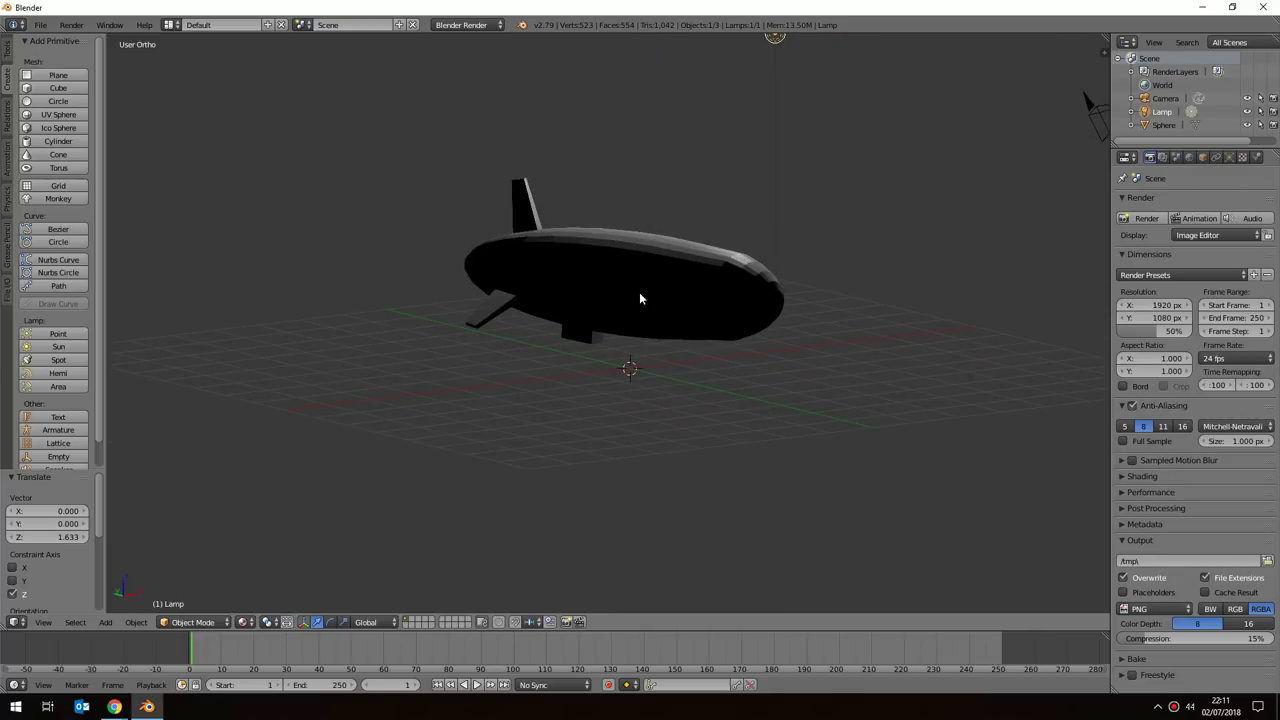
middle_click_drag(629, 311, 652, 329)
middle_click_drag(803, 331, 736, 322)
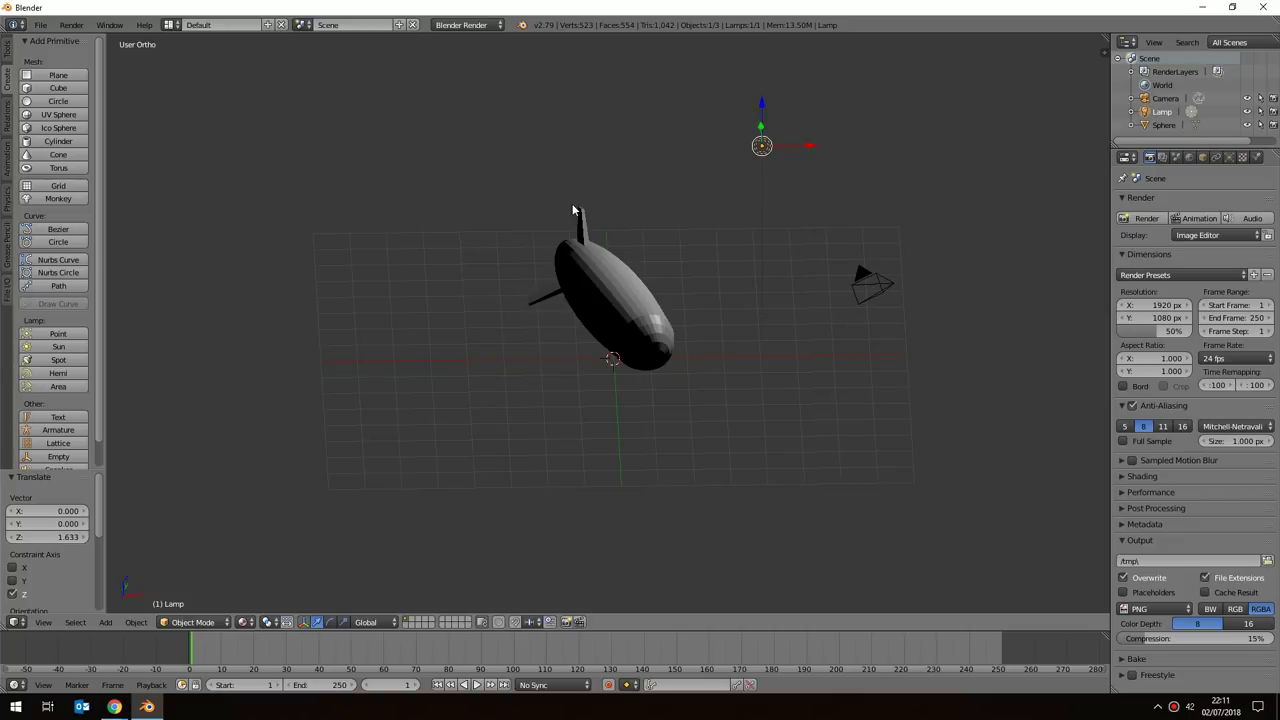
mouse_move(631, 238)
middle_mouse_down()
mouse_move(636, 218)
mouse_move(641, 231)
middle_mouse_up()
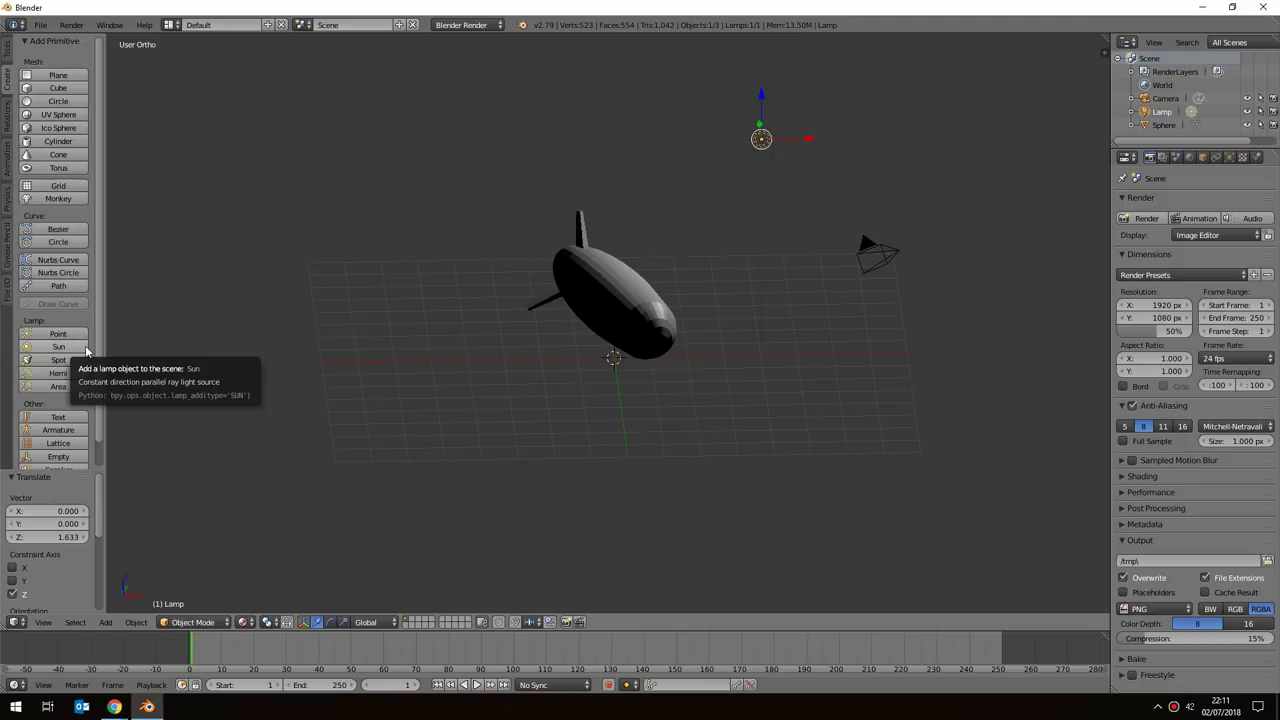
middle_click_drag(589, 268, 768, 290)
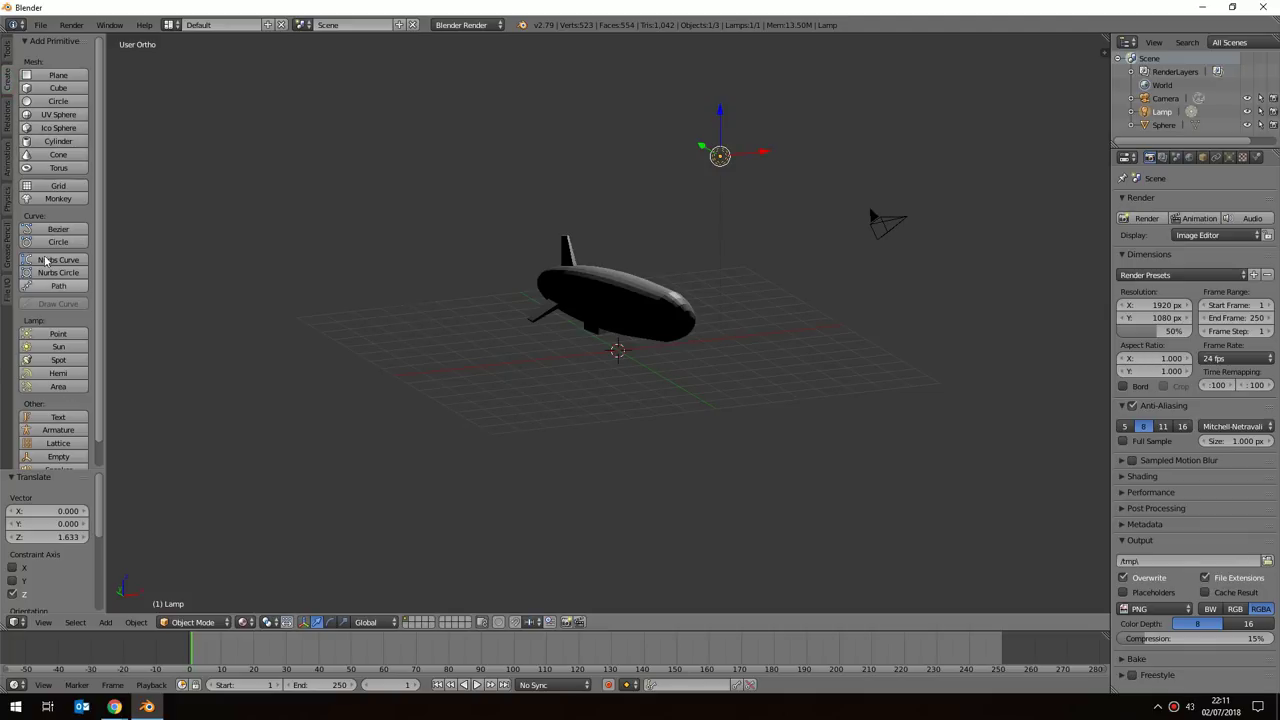
scroll(56, 330, "down", 1)
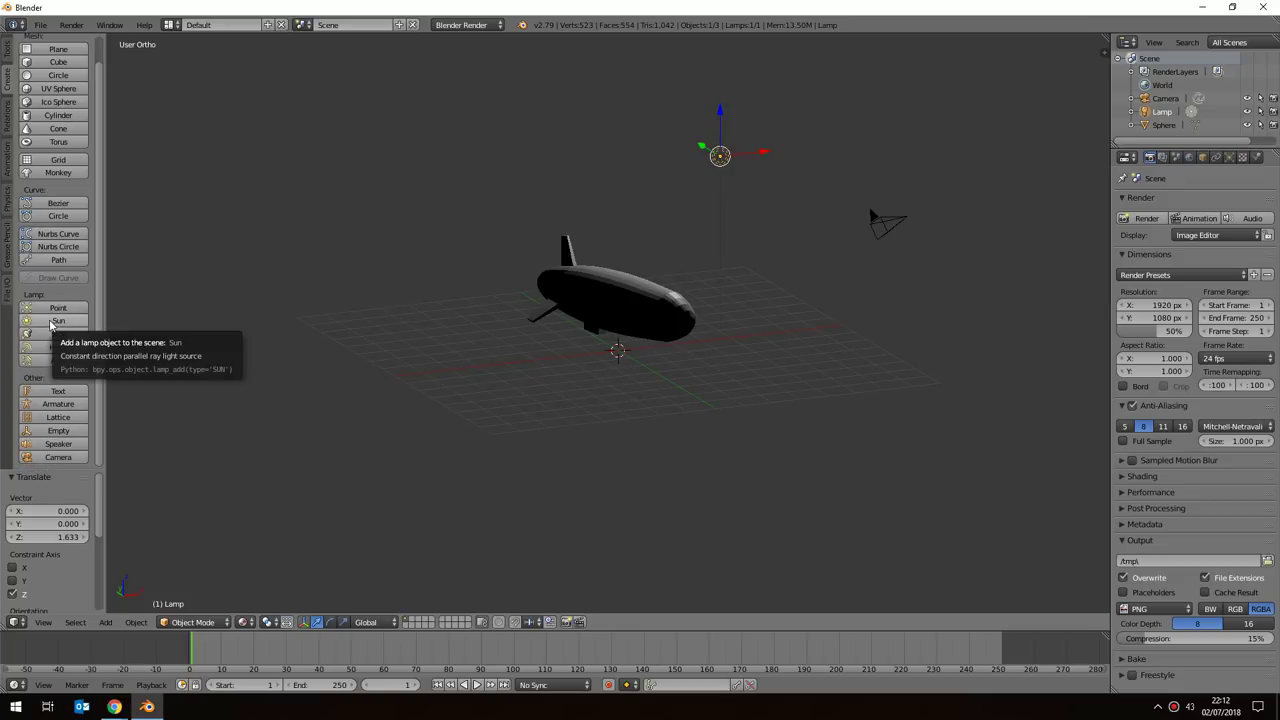
left_click(56, 320)
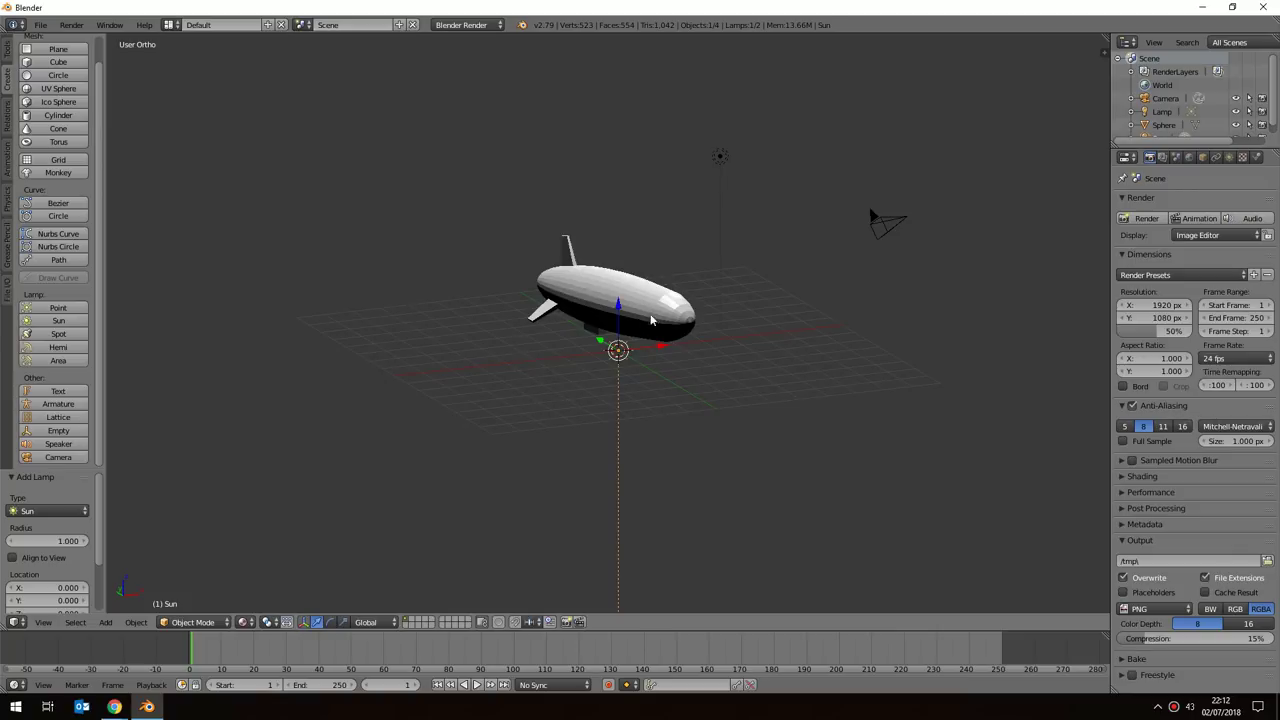
mouse_move(740, 393)
middle_mouse_down()
mouse_move(669, 434)
mouse_move(680, 477)
mouse_move(736, 427)
mouse_move(797, 443)
mouse_move(800, 457)
mouse_move(740, 402)
middle_mouse_up()
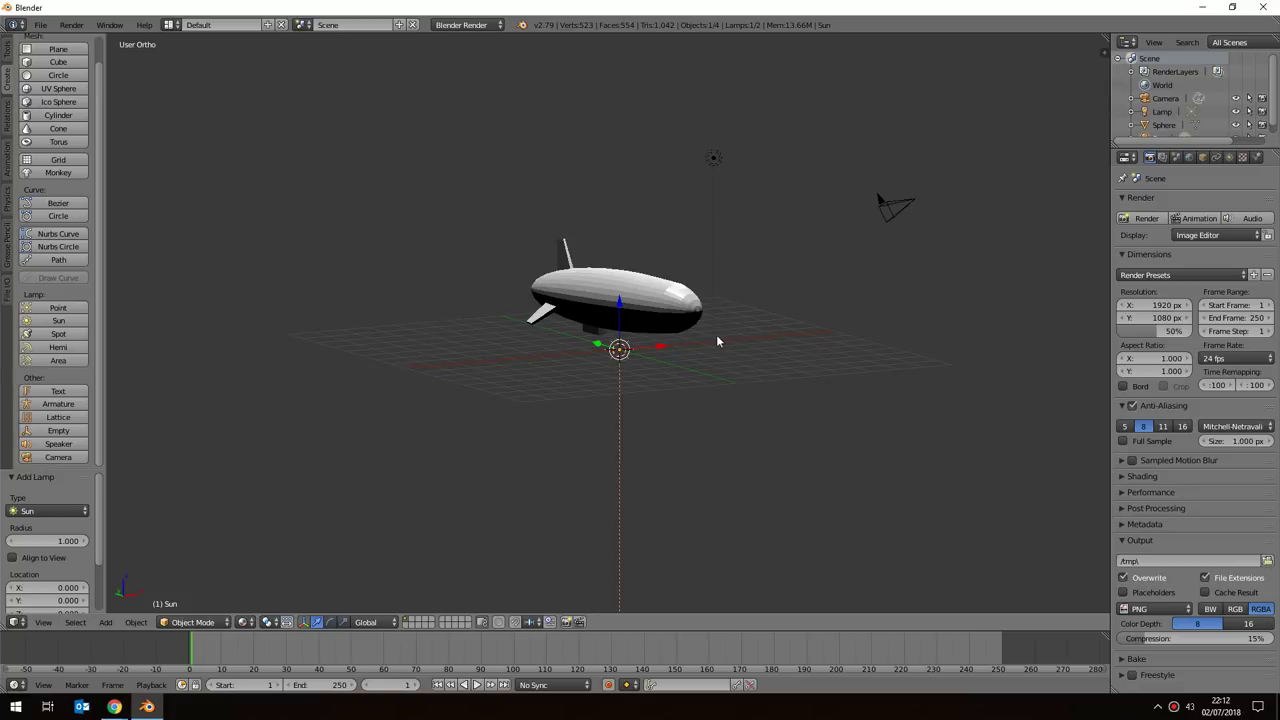
middle_click_drag(690, 387, 650, 532)
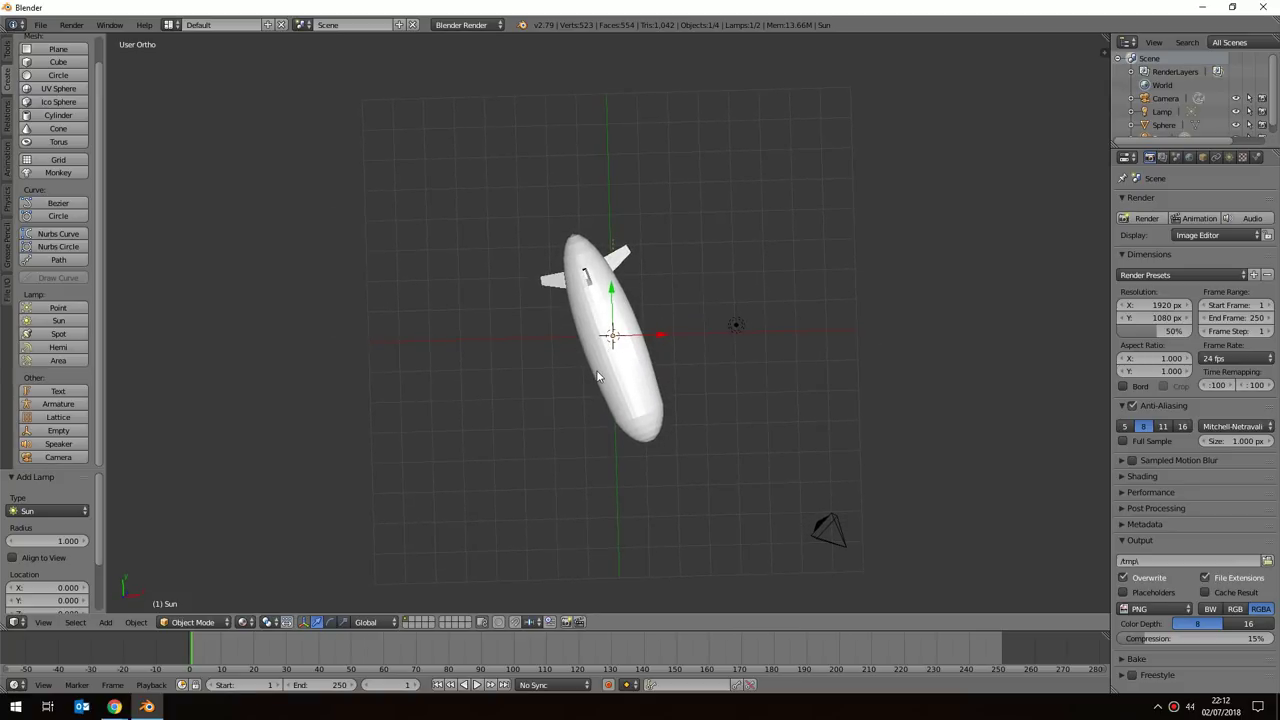
middle_click_drag(686, 438, 719, 203)
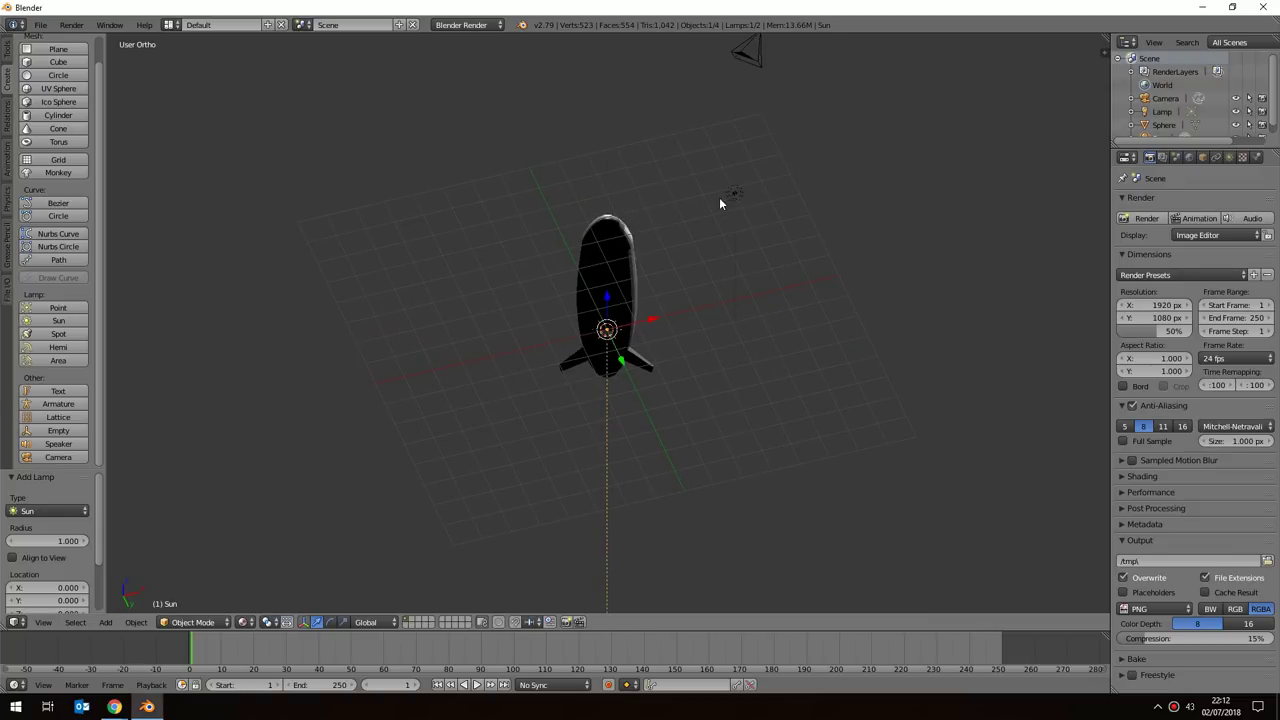
middle_click_drag(719, 205, 739, 261)
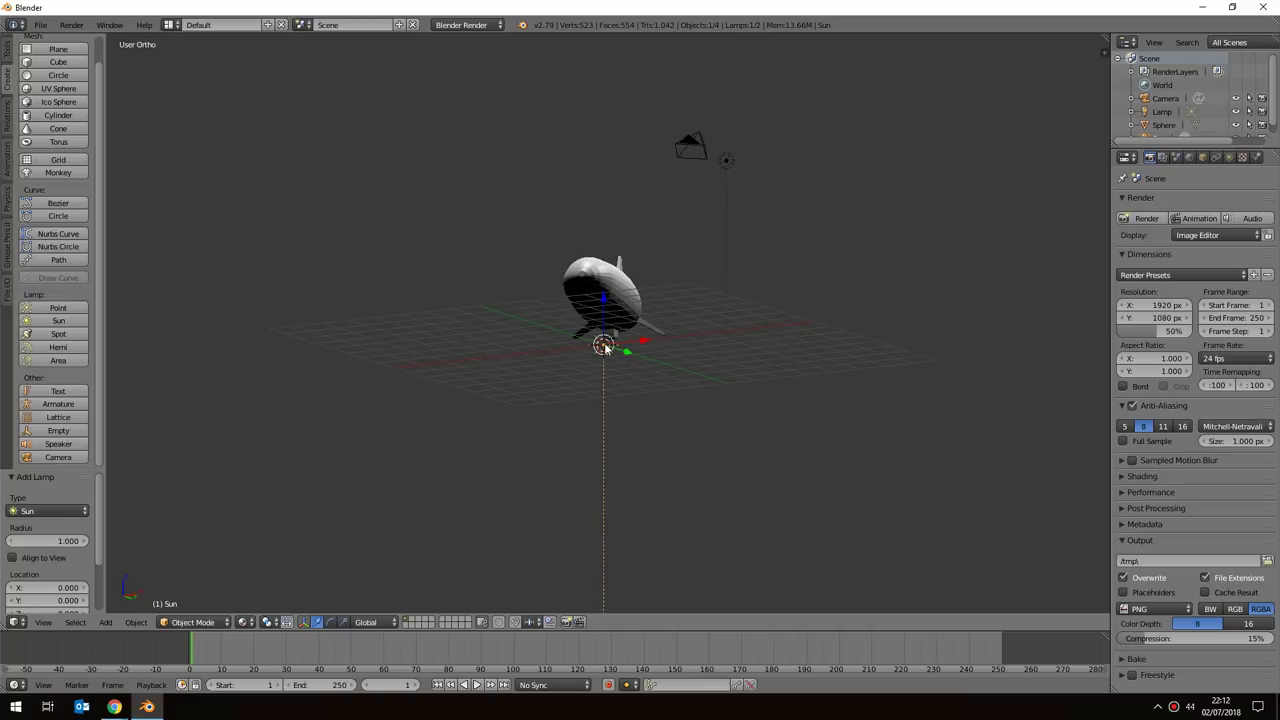
middle_click_drag(622, 427, 650, 444)
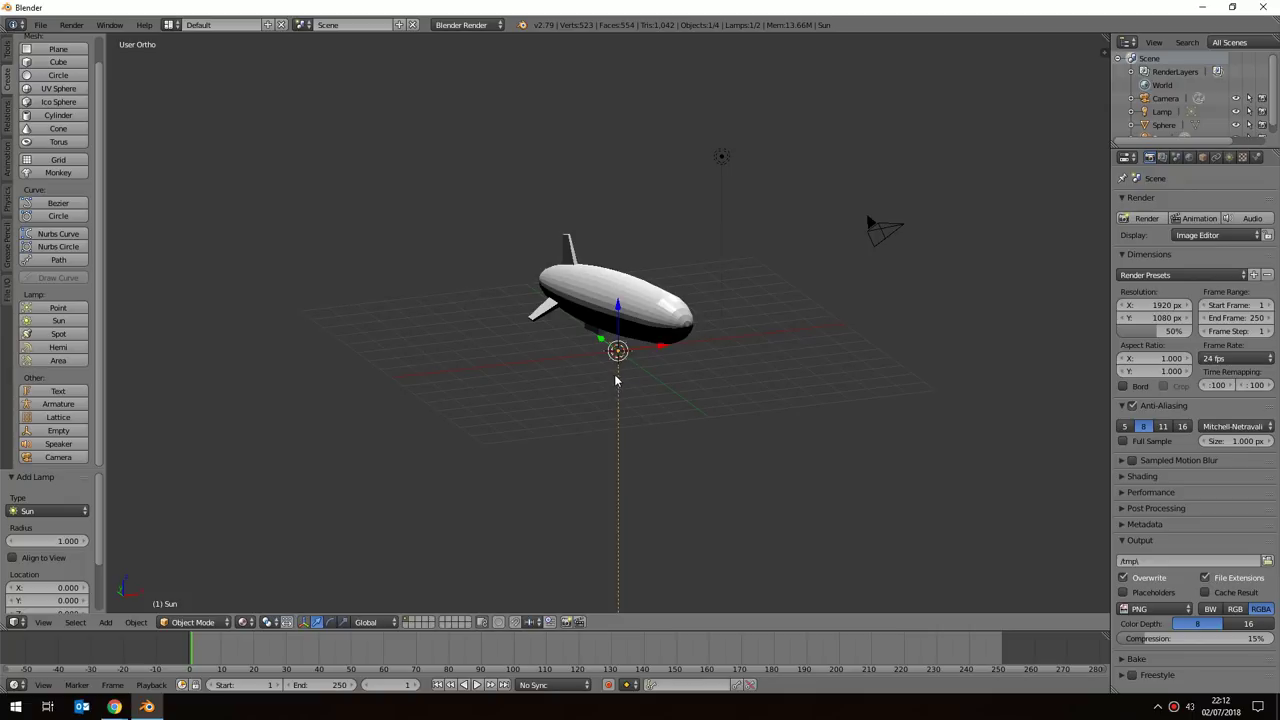
scroll(638, 372, "up", 2)
Raise the Sun lamp along Z to about 6.5 above the blimp.
scroll(638, 370, "down", 1)
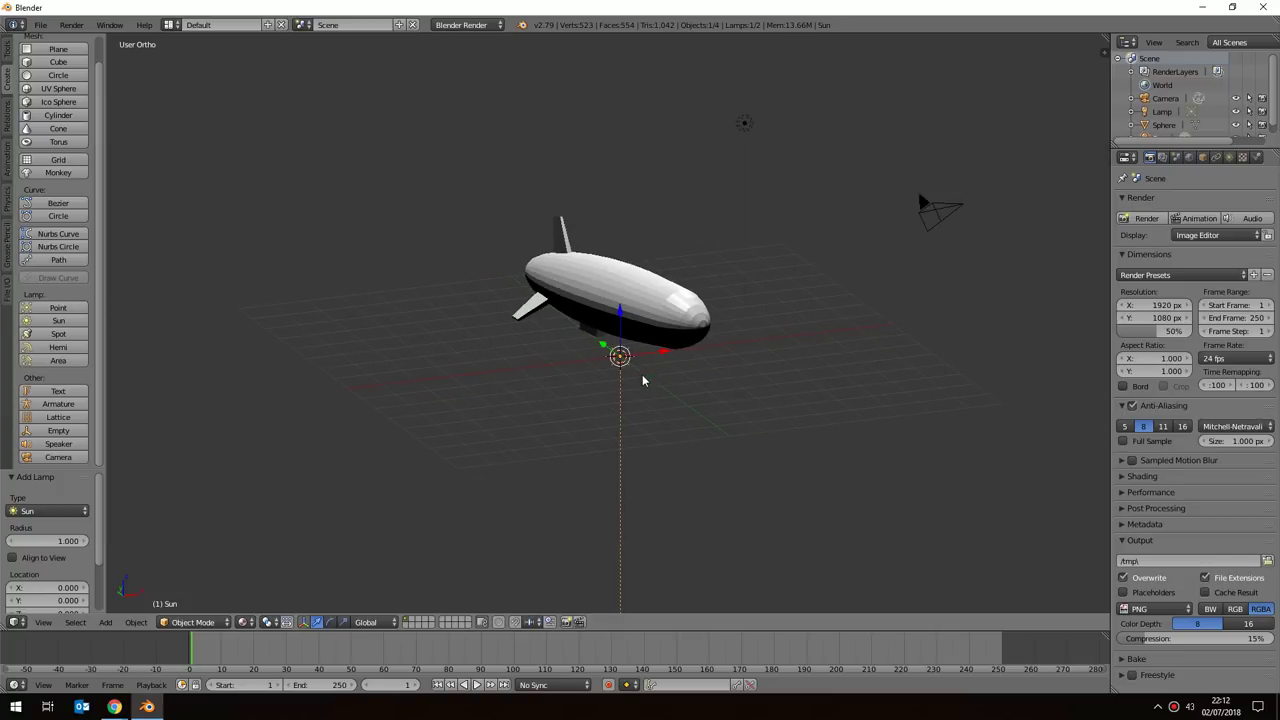
middle_click_drag(642, 387, 633, 374)
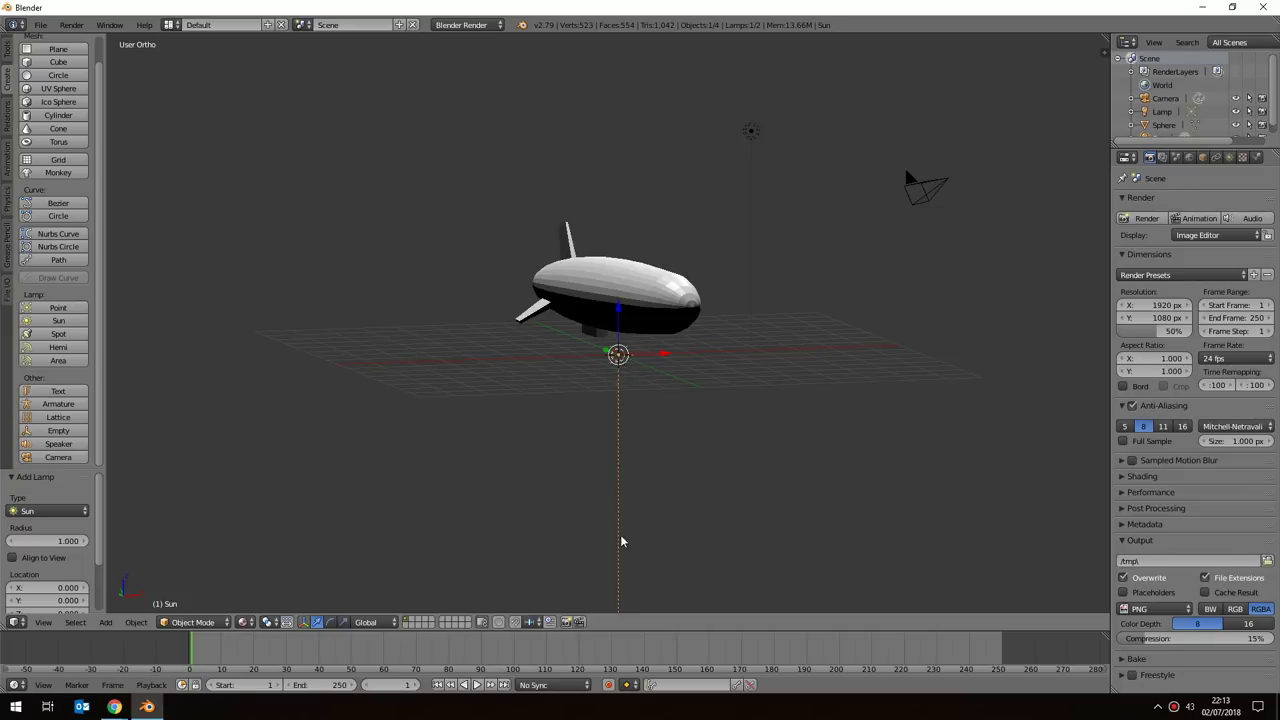
middle_click_drag(651, 532, 678, 495)
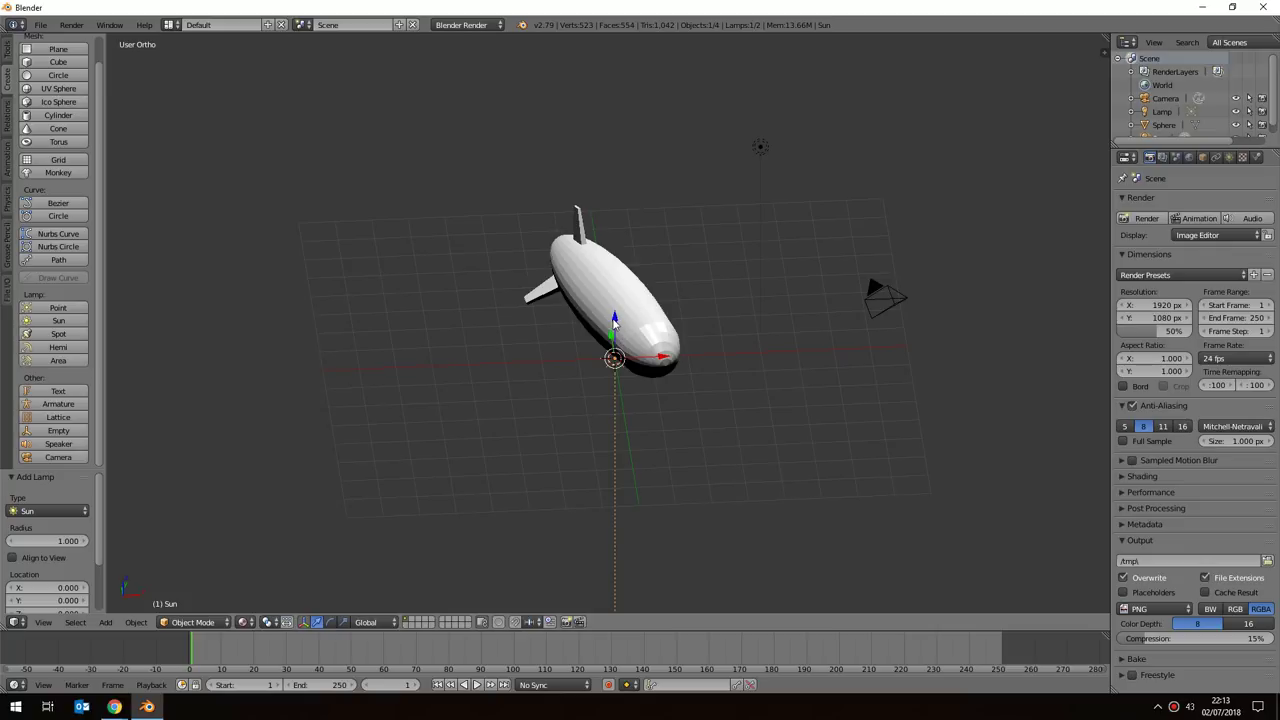
left_click_drag(615, 320, 616, 231)
left_click_drag(617, 133, 615, 110)
Shift the Sun lamp left along X to about -4.
middle_click_drag(699, 283, 715, 324)
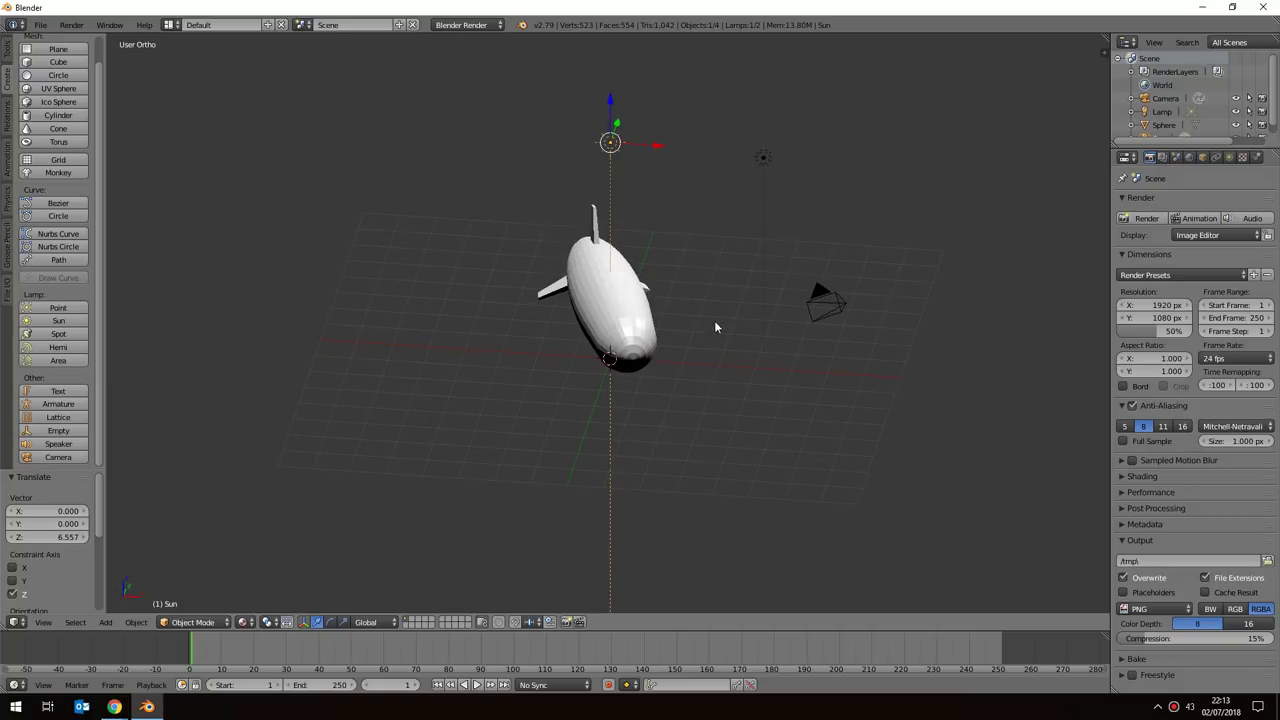
middle_click_drag(653, 162, 659, 282)
left_click_drag(655, 266, 512, 234)
middle_click_drag(535, 364, 548, 268)
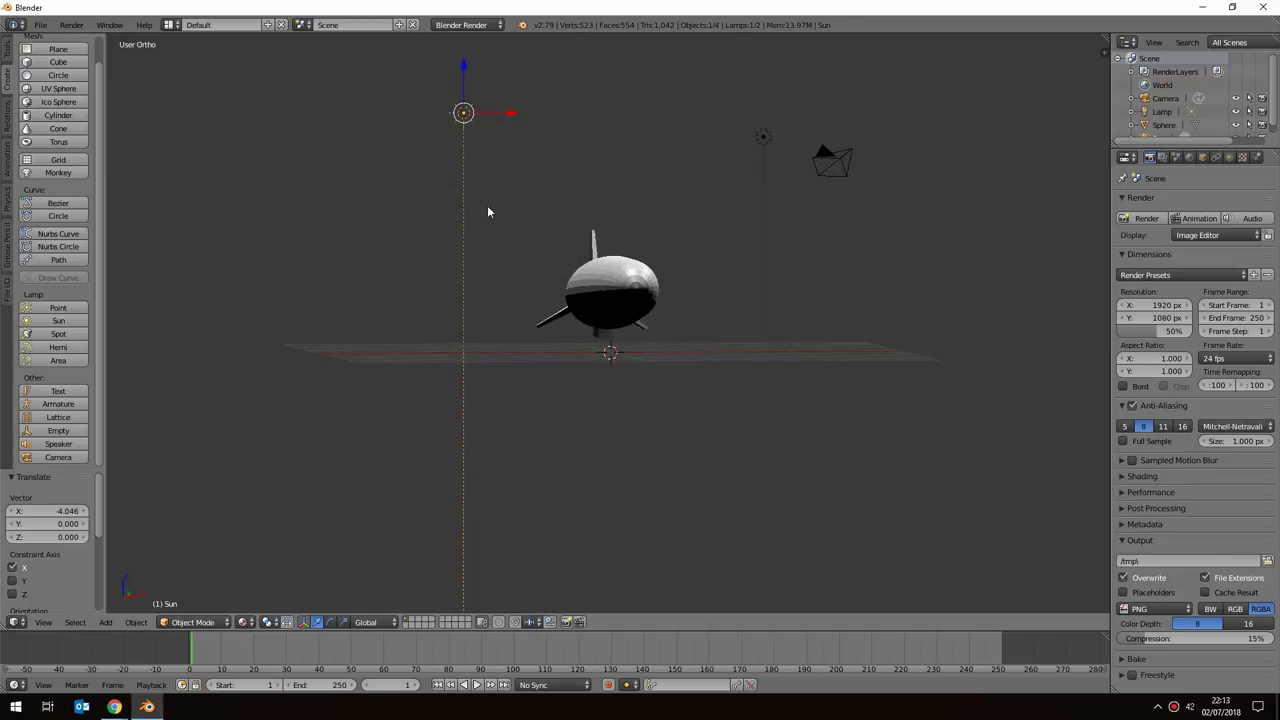
key("ctrl+space")
Rotate the Sun lamp toward the blimp, settling at 26.9°.
key("r")
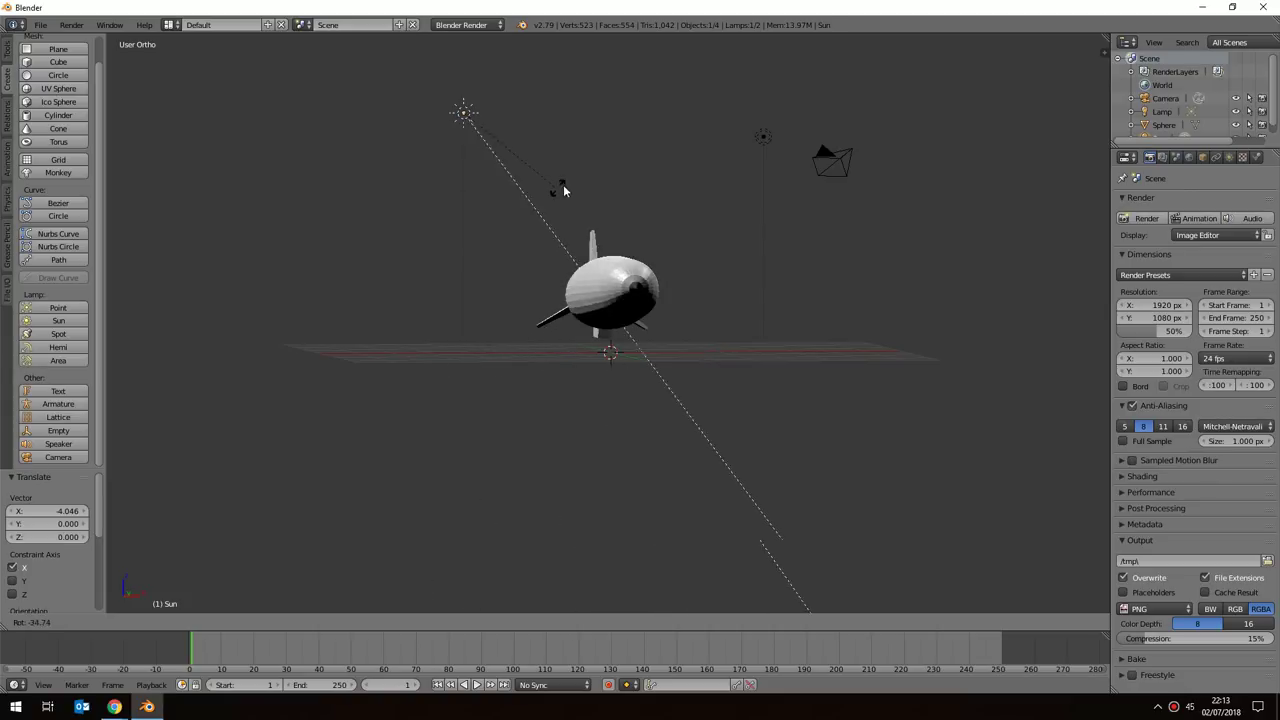
left_click(612, 125)
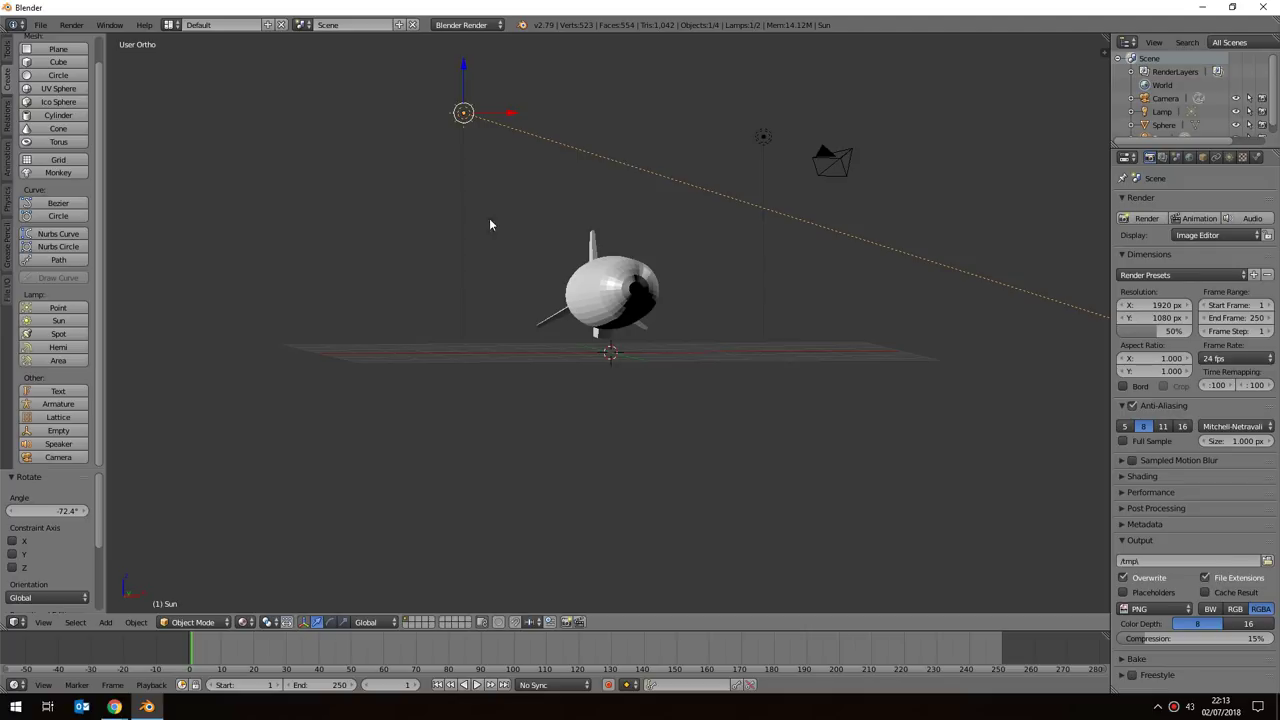
middle_click_drag(454, 295, 637, 357)
key("r")
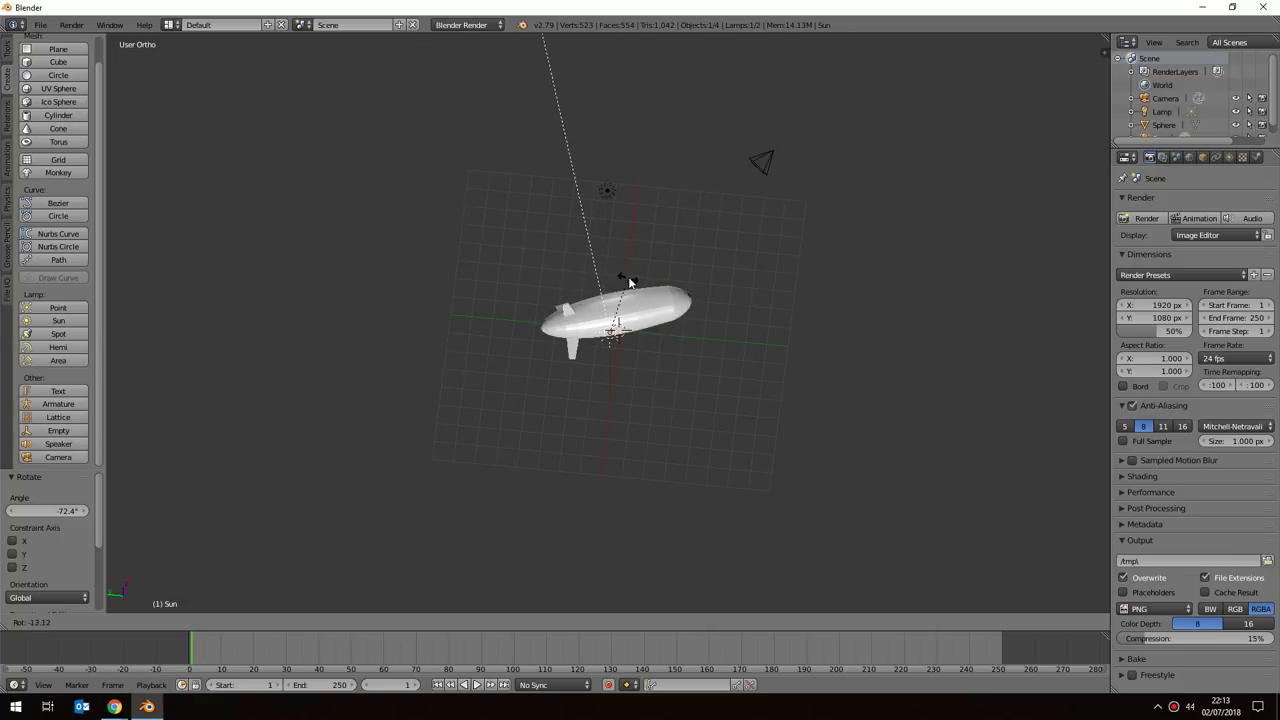
left_click(645, 315)
middle_click_drag(645, 315, 657, 254)
key("r")
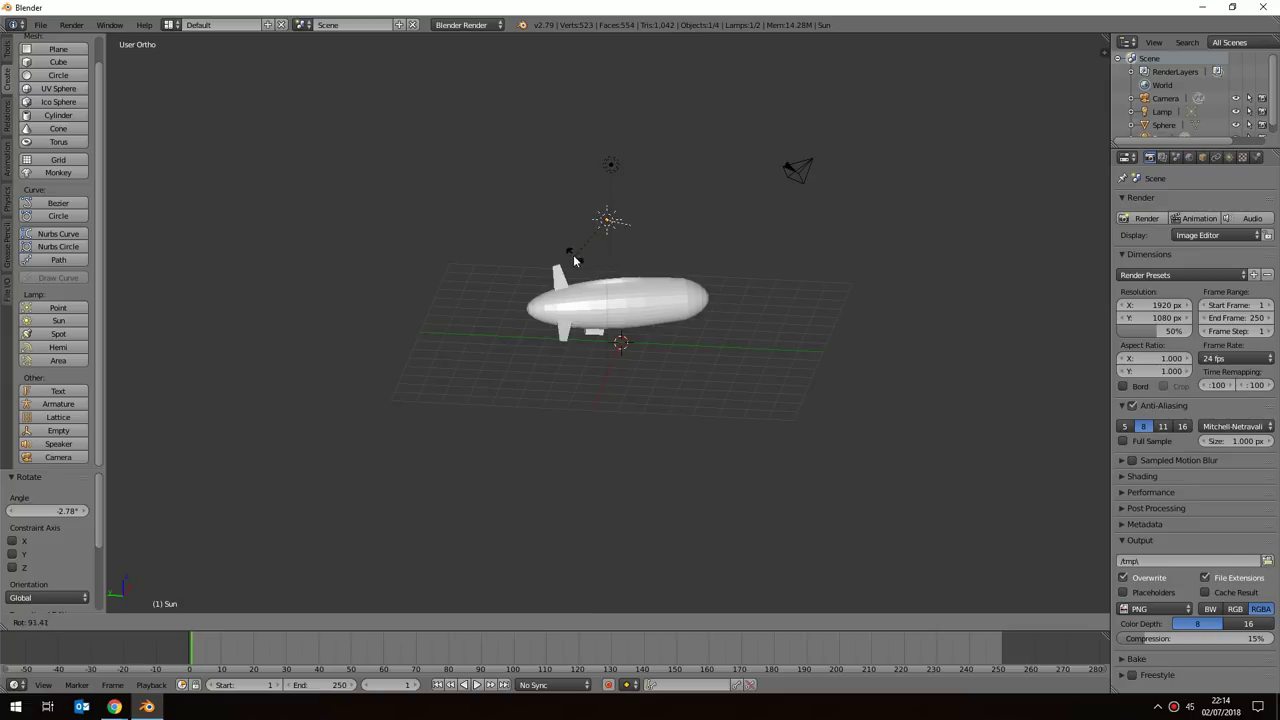
left_click(675, 255)
middle_click_drag(685, 238, 522, 240)
key("r")
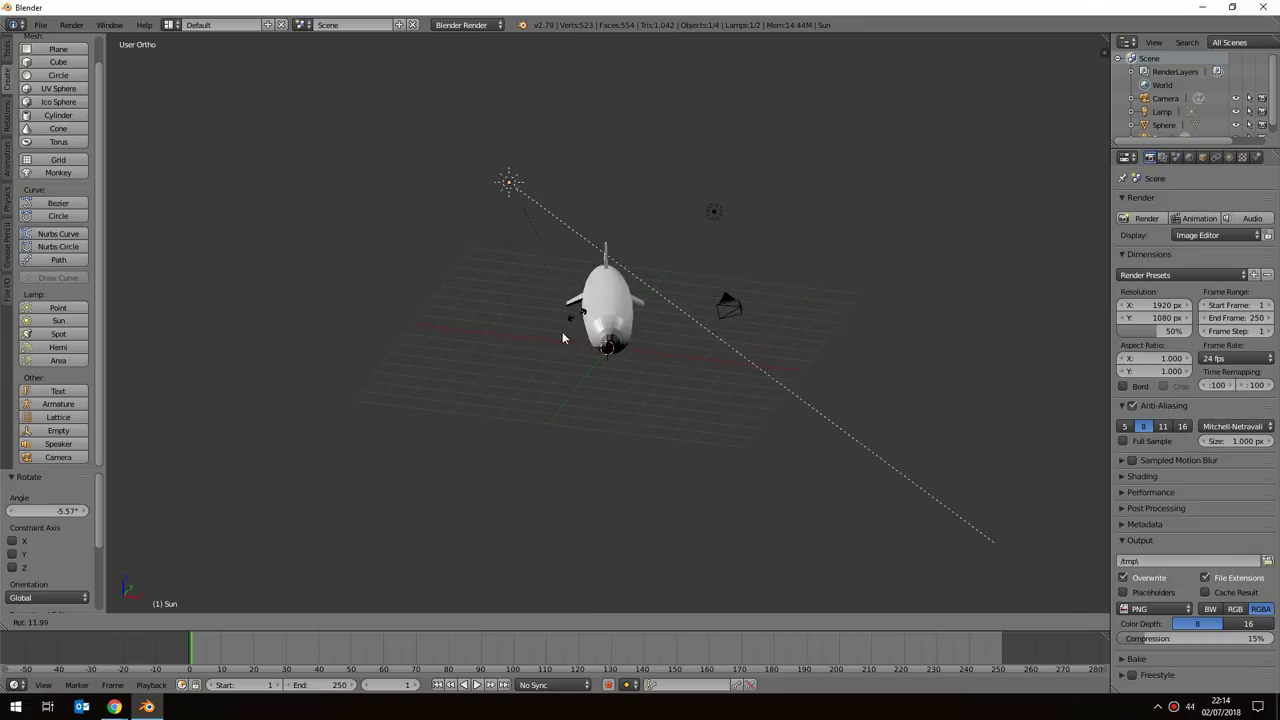
left_click(560, 335)
Check the lighting from several angles and add a second Sun lamp at the scene centre.
middle_click_drag(703, 346, 767, 328)
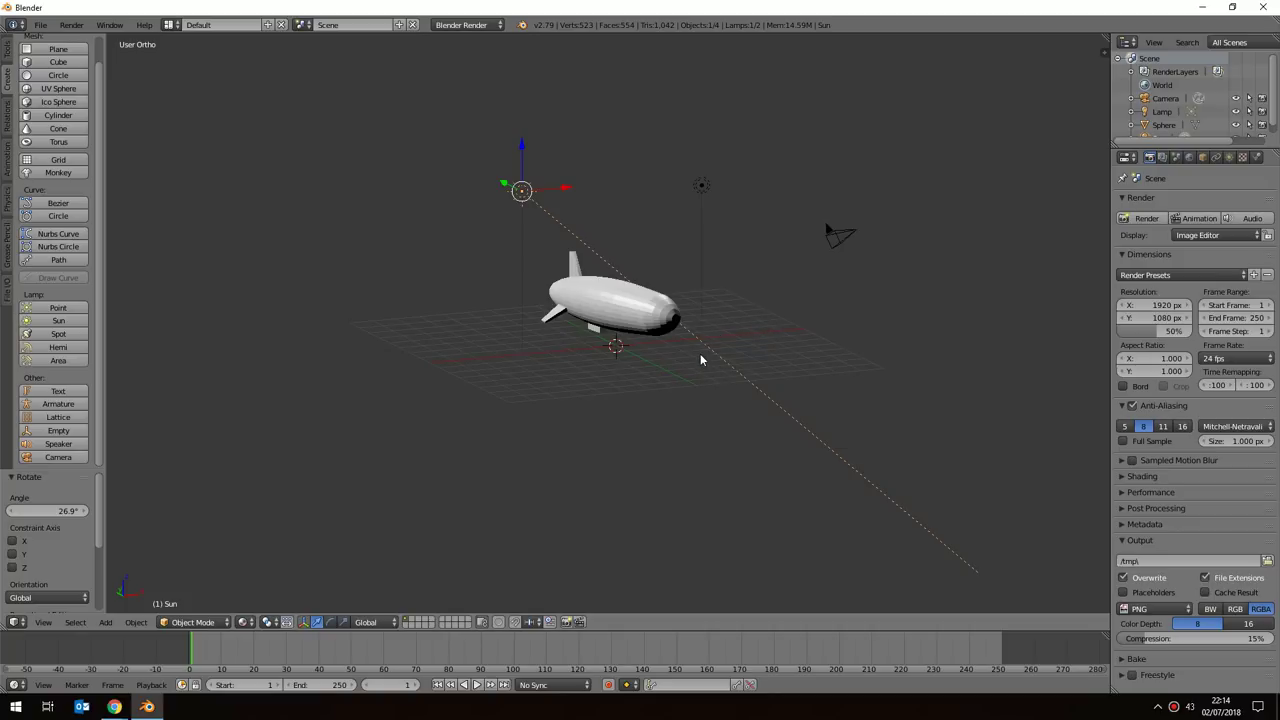
middle_click_drag(703, 357, 712, 313)
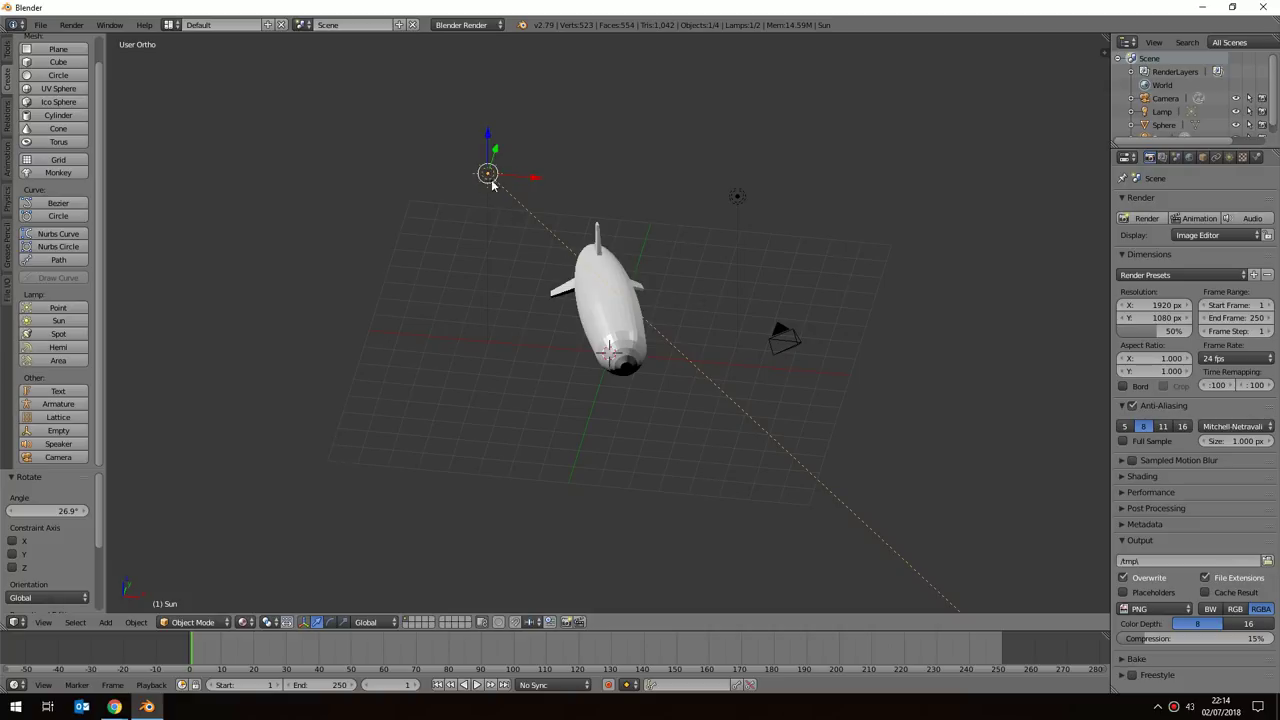
middle_click_drag(602, 336, 646, 232)
middle_click_drag(633, 357, 645, 327)
middle_click_drag(669, 424, 419, 387)
middle_click_drag(523, 349, 701, 122)
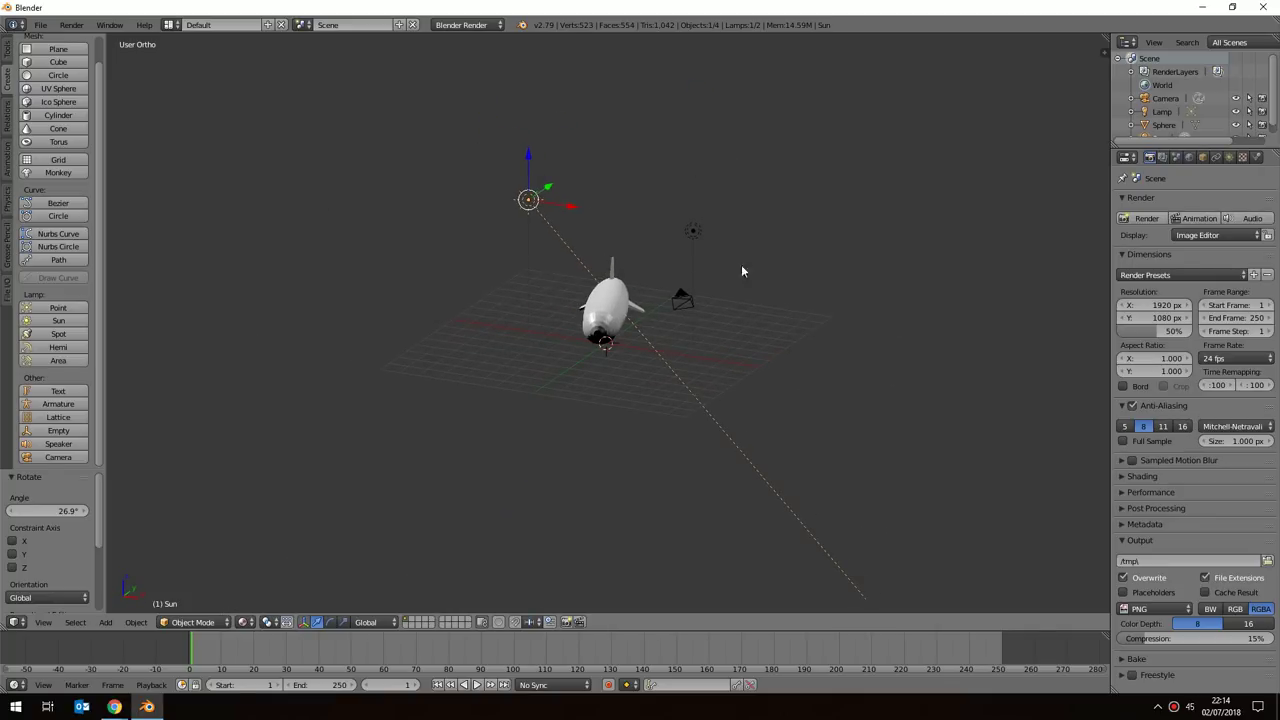
middle_click_drag(735, 232, 736, 281)
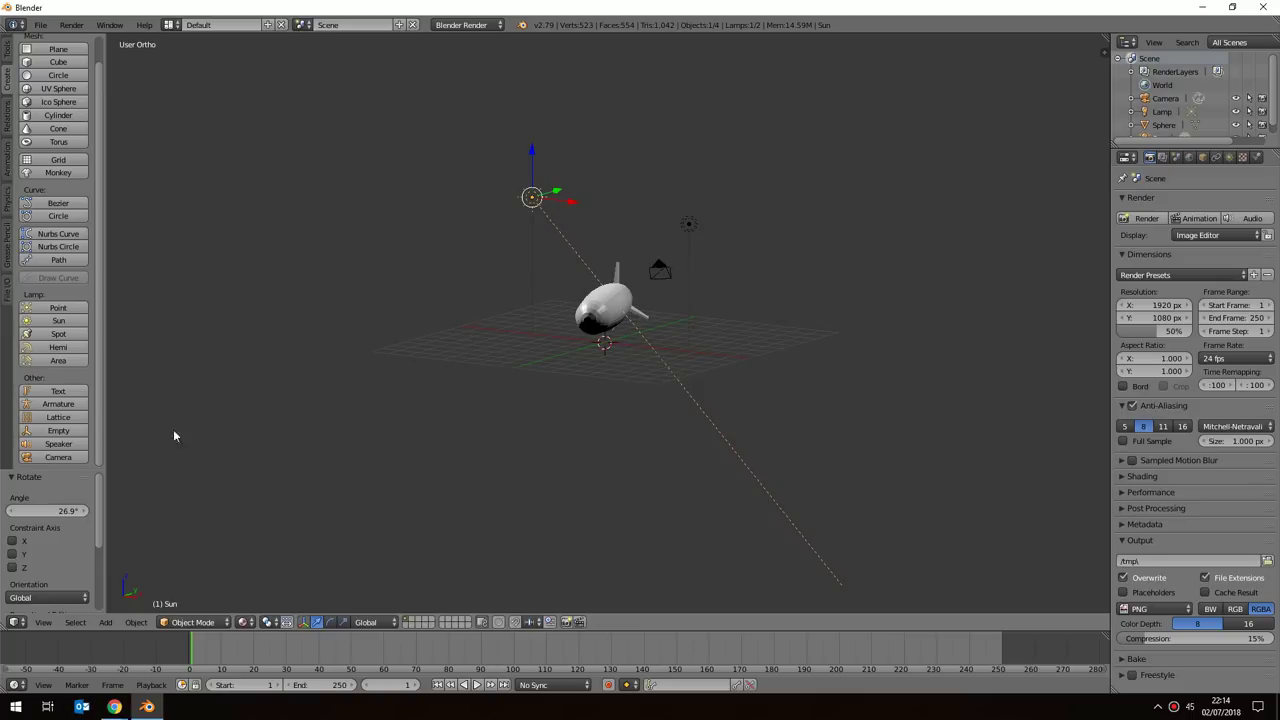
left_click(58, 322)
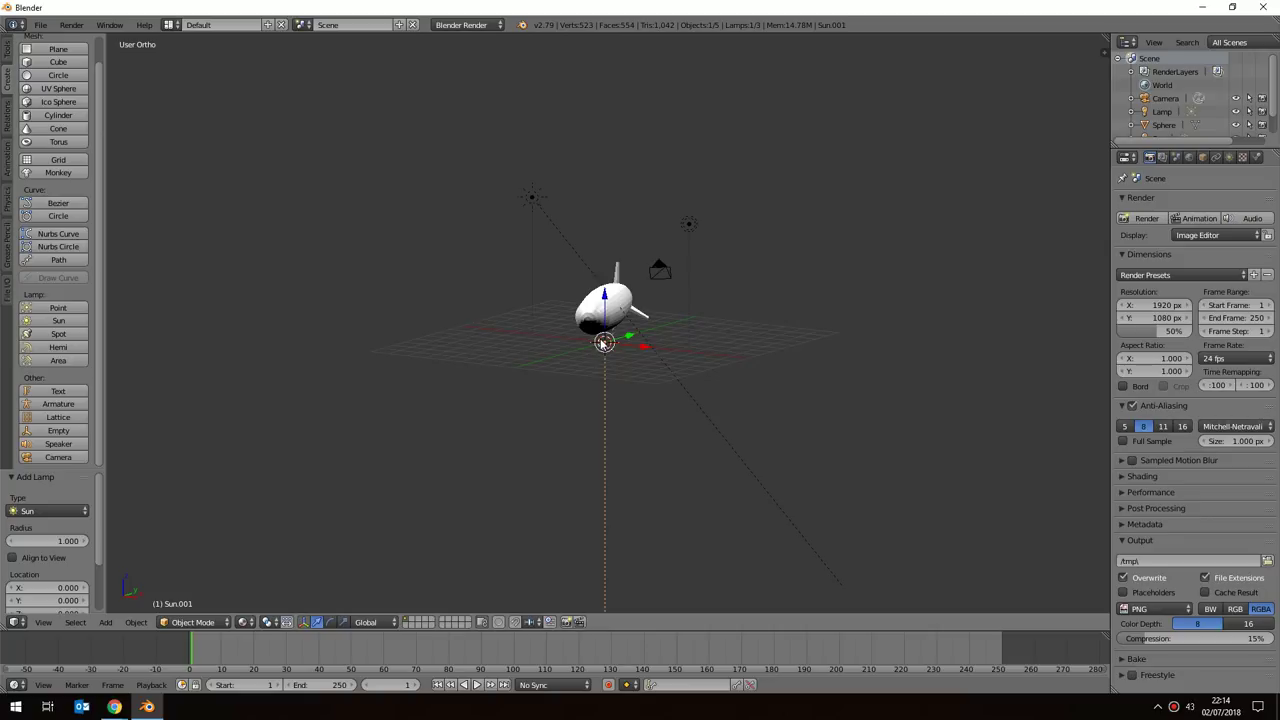
Move Sun.001 to the opposite side and raise it along Z to 3.686.
middle_click_drag(698, 318, 719, 369)
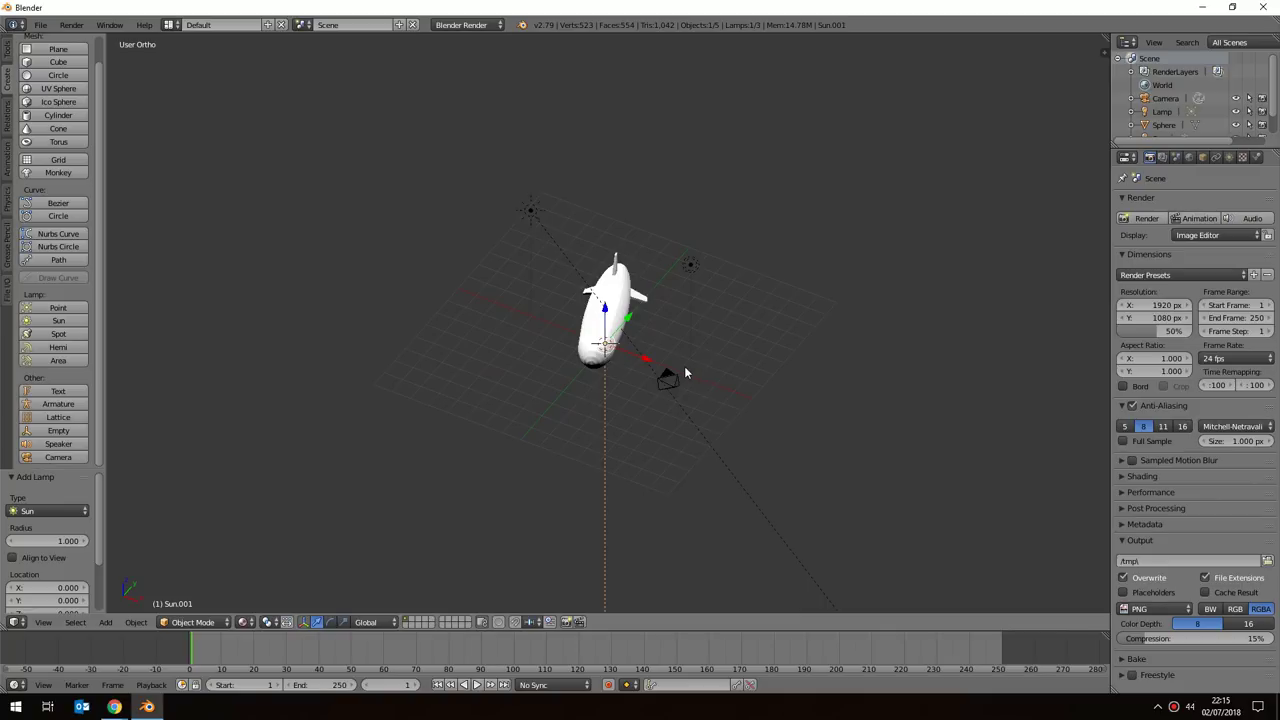
key("g")
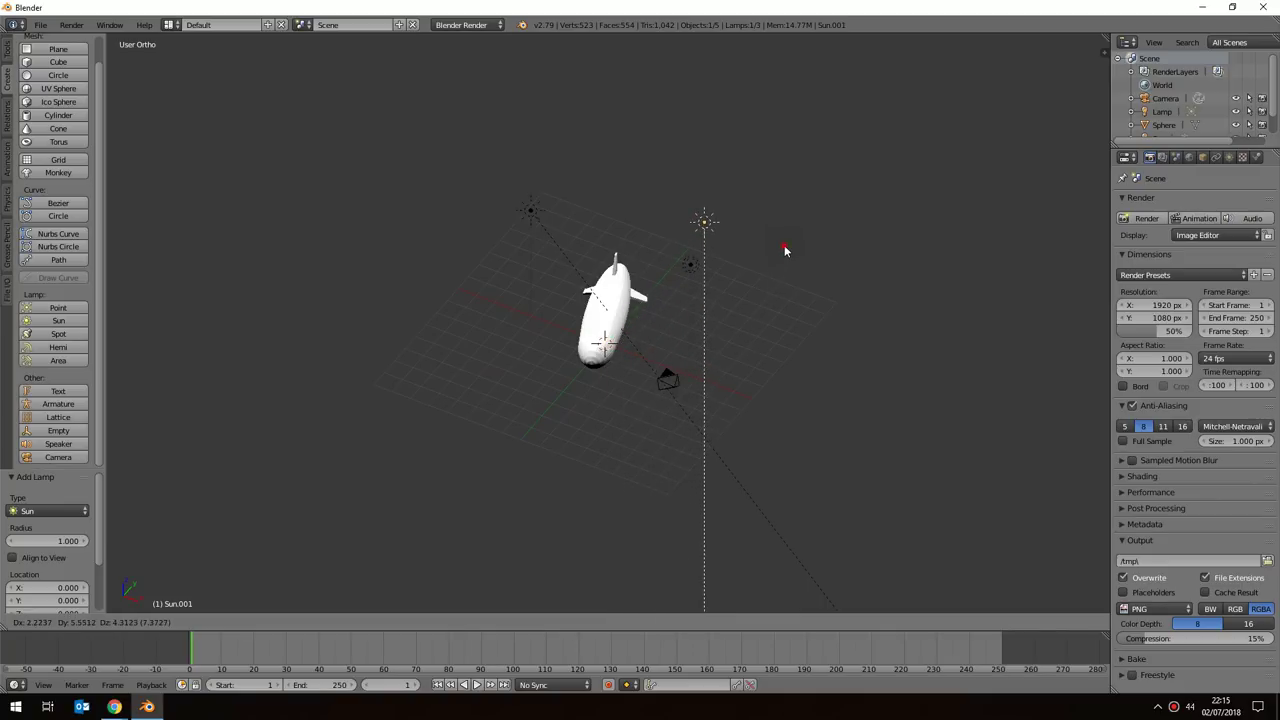
left_click(786, 250)
middle_click_drag(808, 332, 694, 426)
key("g")
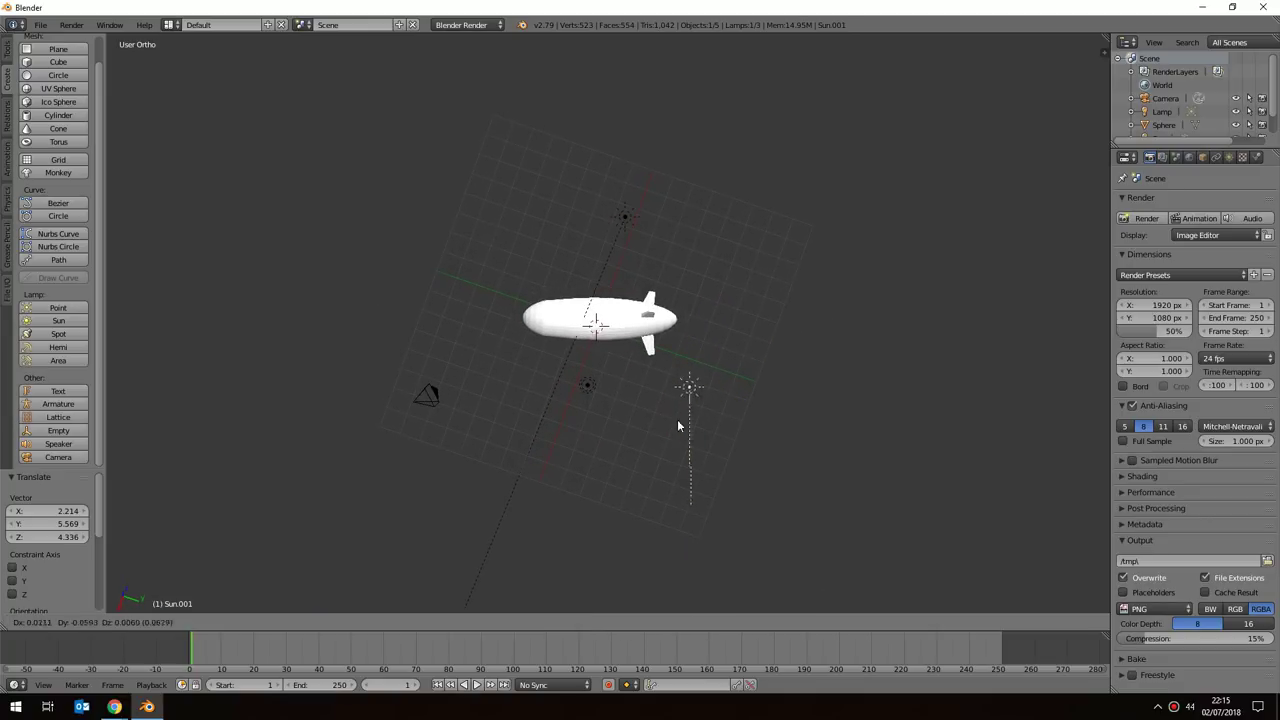
left_click(597, 429)
middle_click_drag(663, 405, 664, 318)
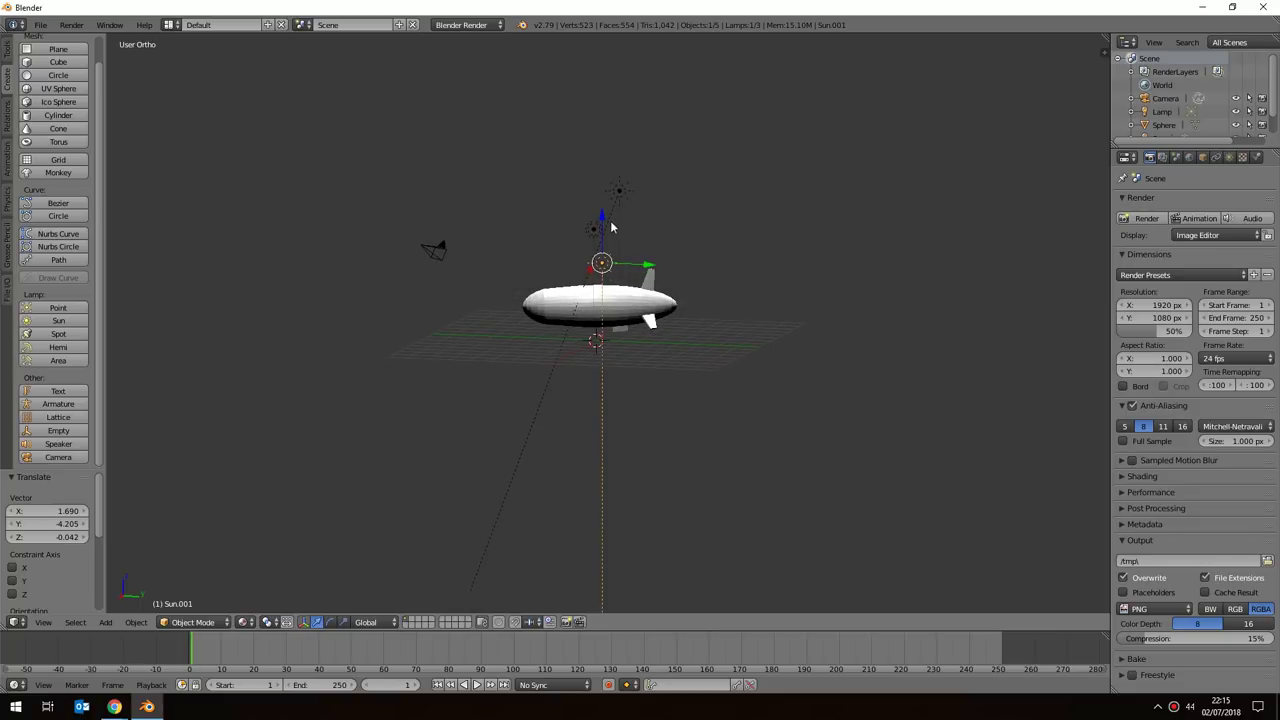
left_click_drag(601, 224, 608, 146)
middle_click_drag(649, 247, 800, 241)
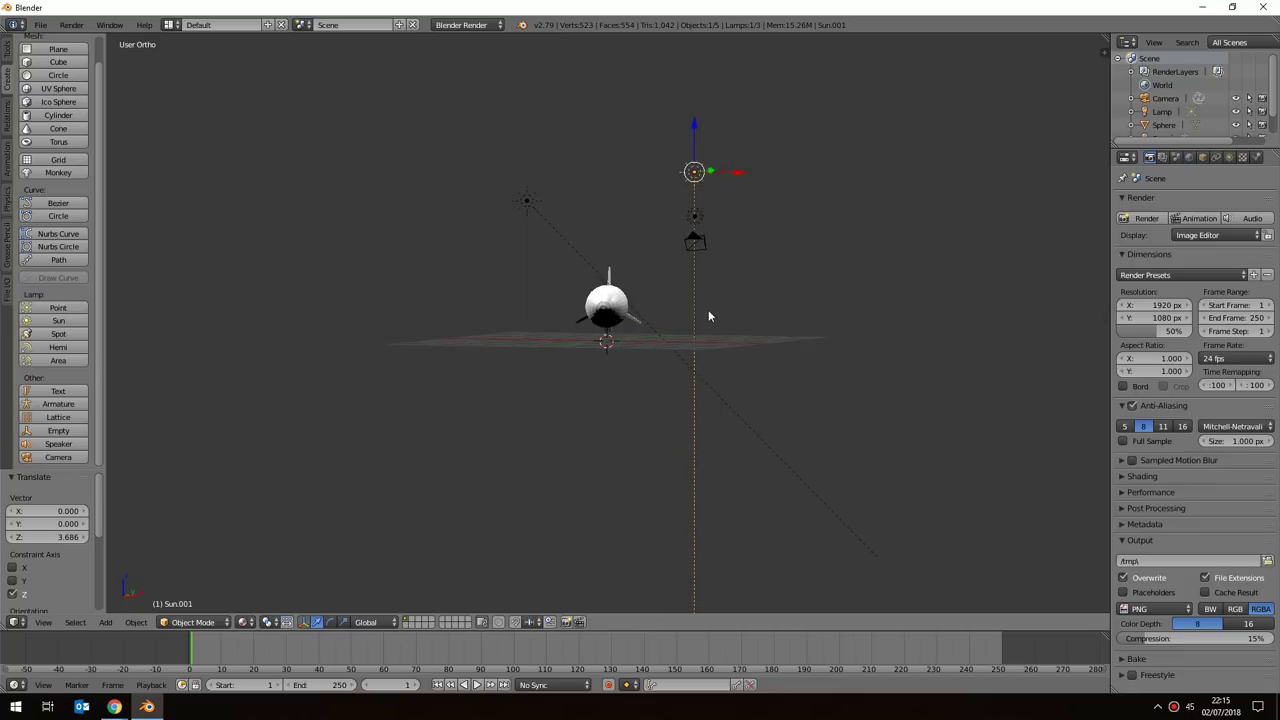
Tilt Sun.001 45° toward the airship and inspect the resulting lighting.
key("r")
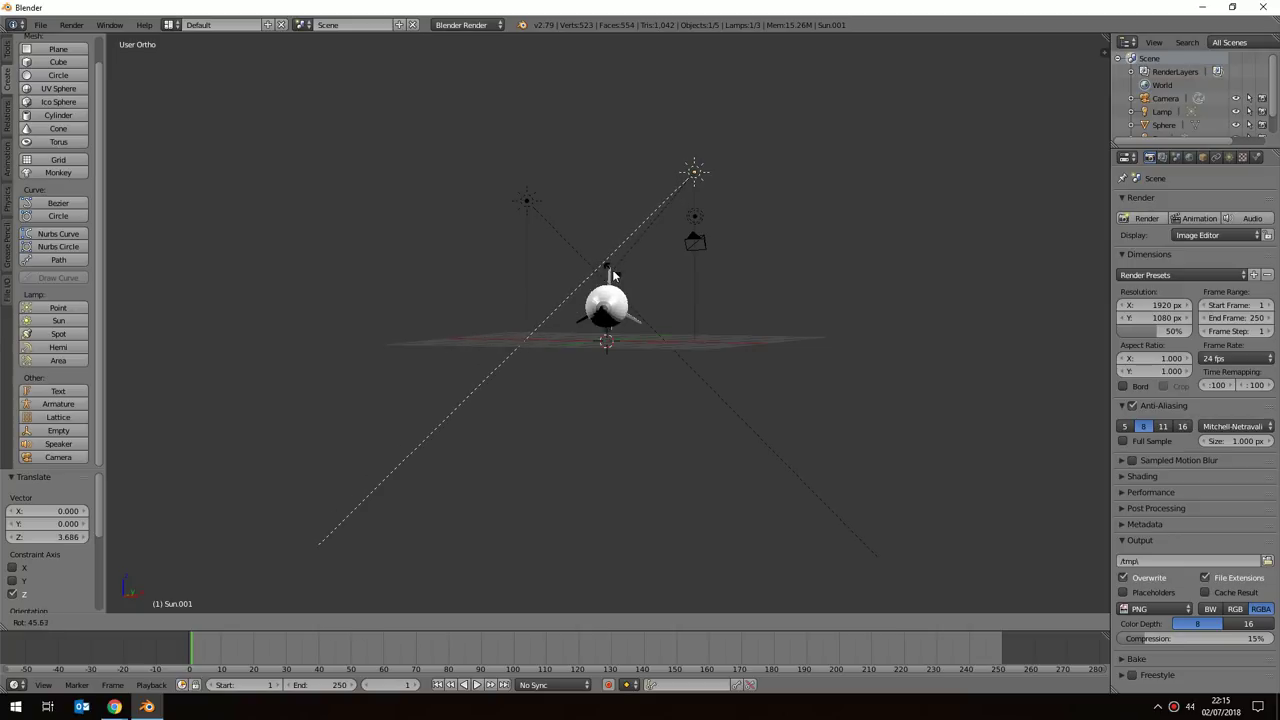
left_click(612, 273)
middle_click_drag(748, 362, 615, 401)
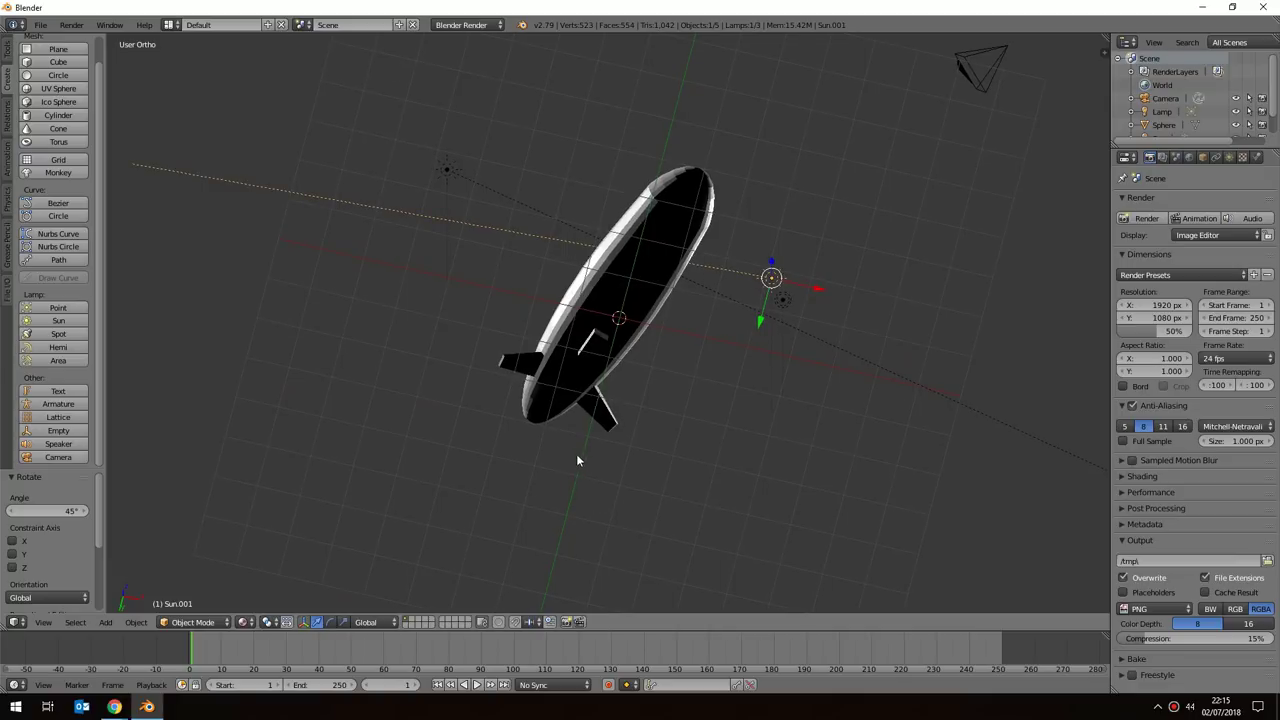
middle_click_drag(622, 318, 665, 379)
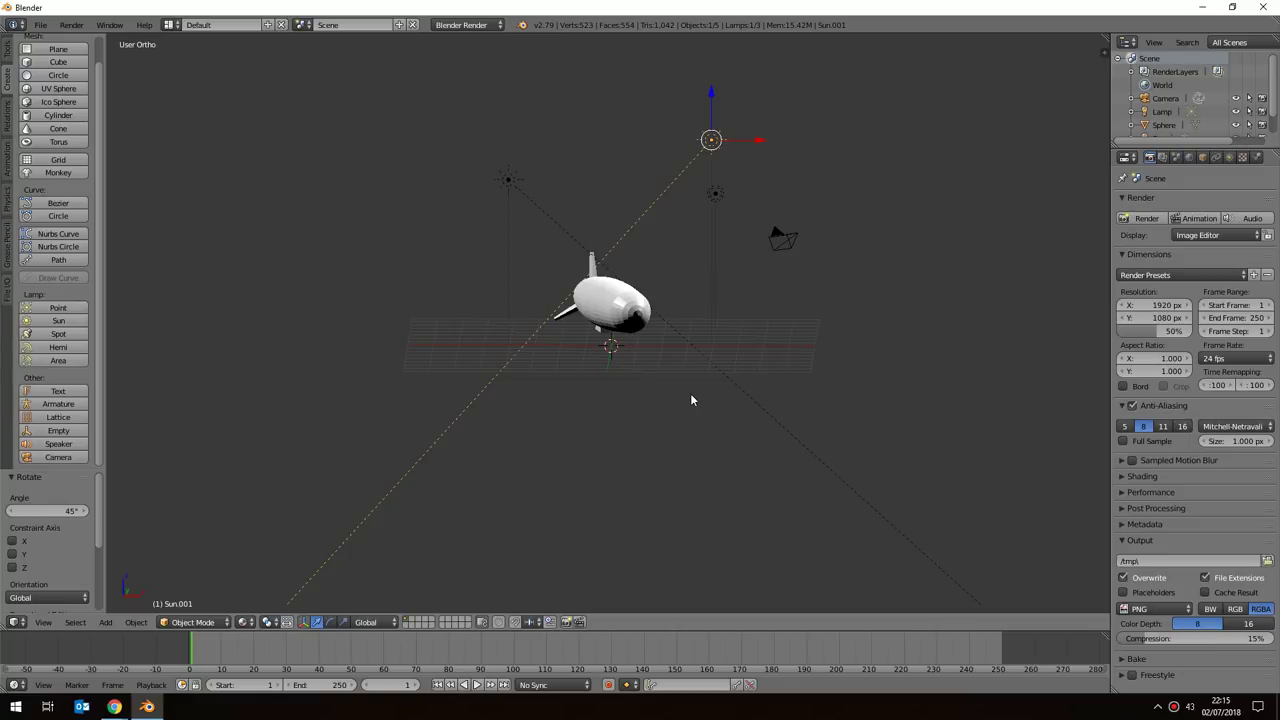
scroll(698, 389, "up", 3)
scroll(701, 342, "down", 2)
middle_click_drag(703, 347, 741, 356)
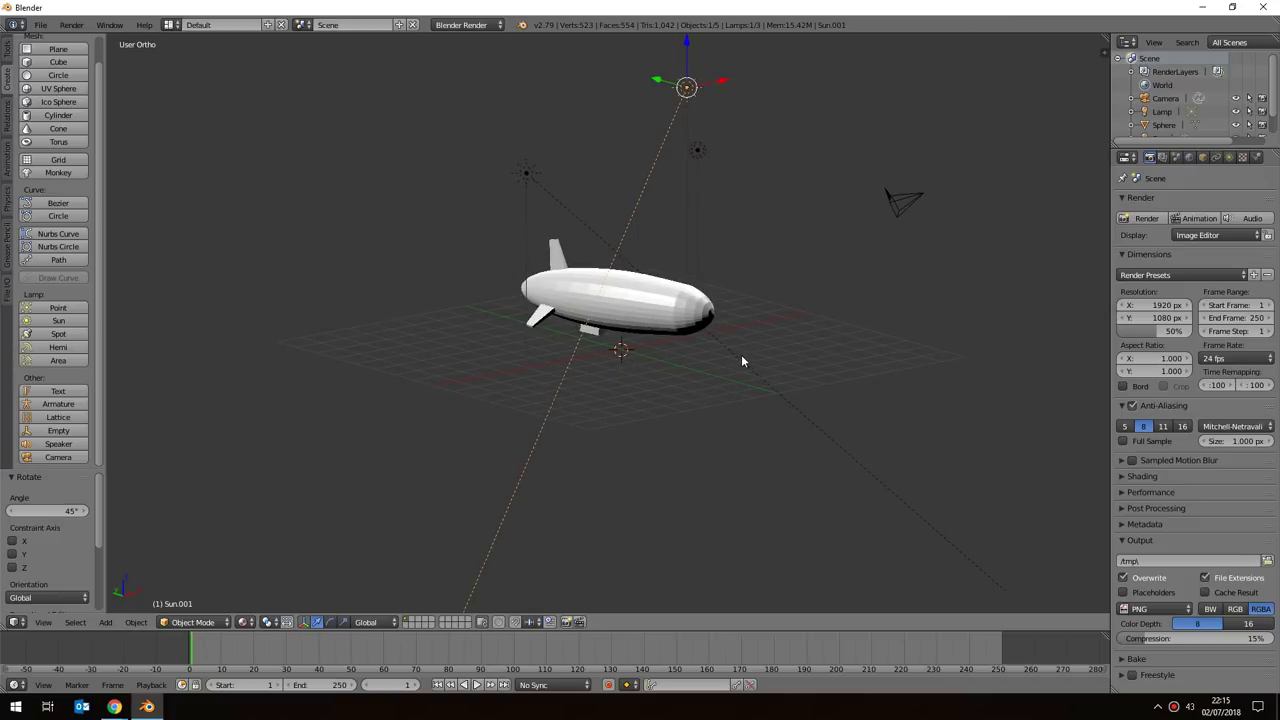
scroll(674, 294, "up", 3)
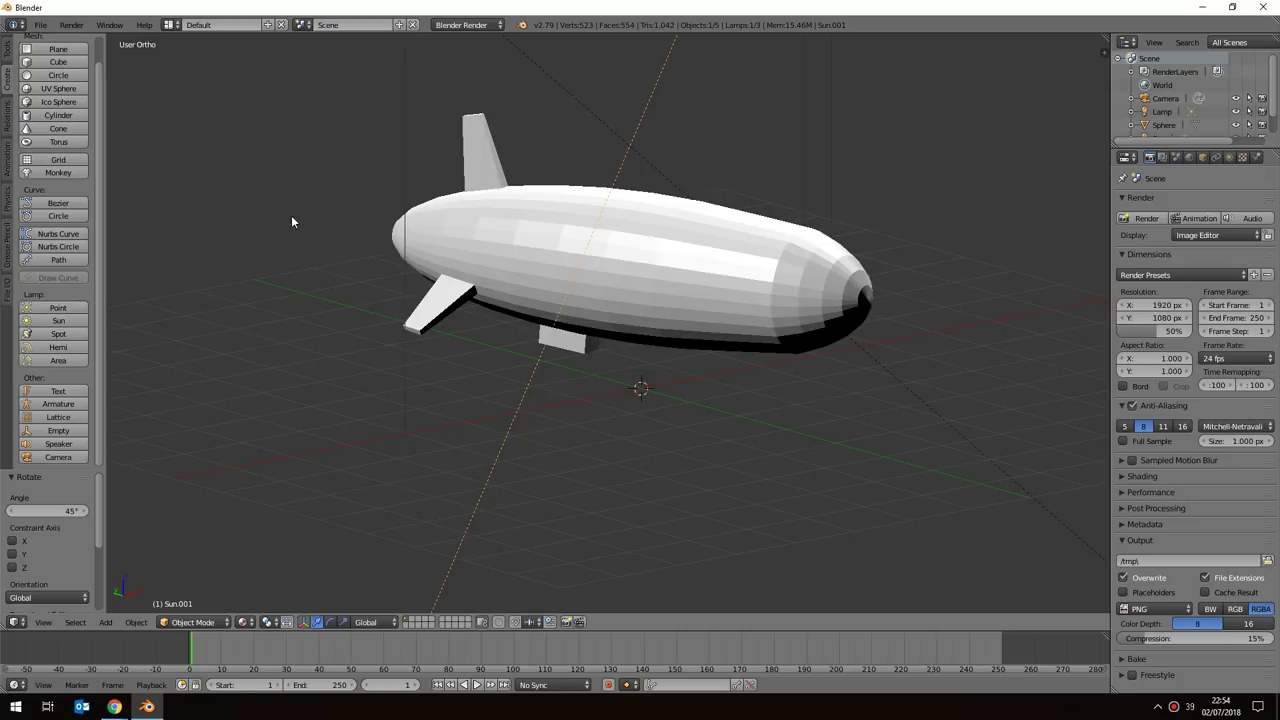
Switch to the Sketchfab reference page showing the finished Blimp model in Chrome.
mouse_move(114, 706)
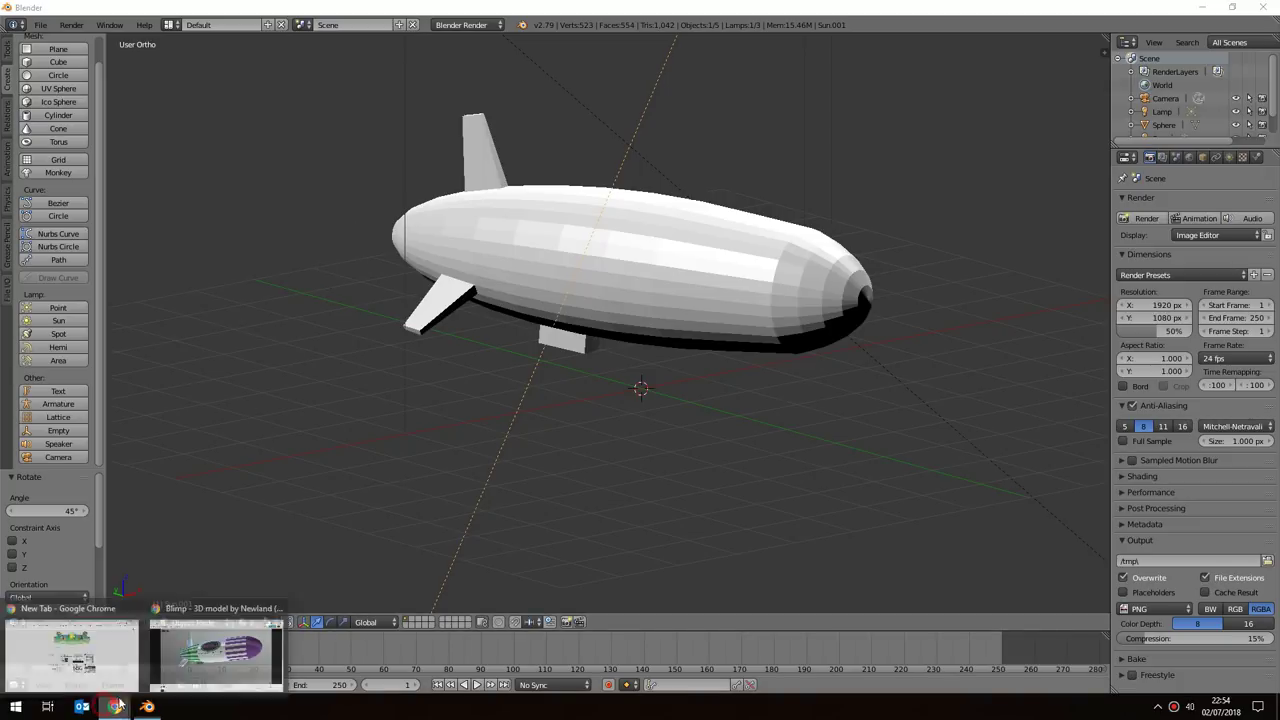
left_click(214, 650)
mouse_move(574, 262)
left_mouse_down()
mouse_move(590, 305)
mouse_move(560, 305)
mouse_move(547, 272)
left_mouse_up()
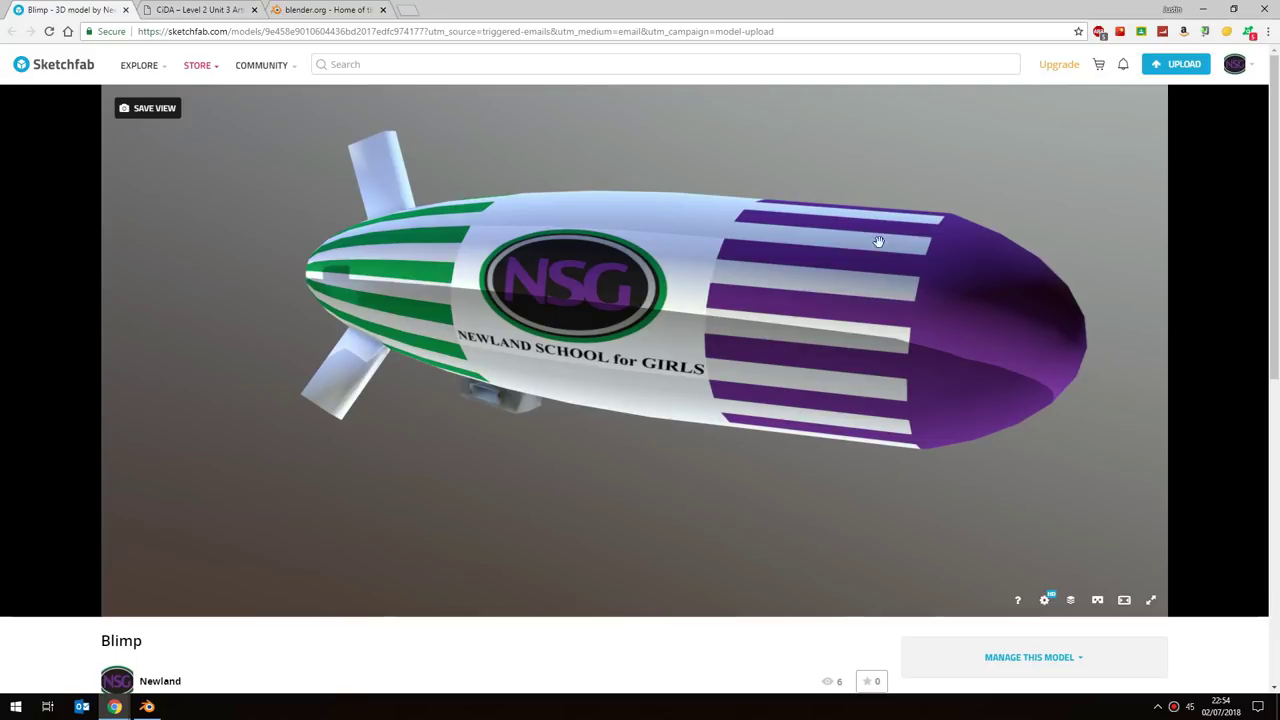
mouse_move(598, 310)
left_mouse_down()
mouse_move(517, 334)
mouse_move(514, 323)
mouse_move(720, 289)
left_mouse_up()
left_click_drag(585, 297, 691, 312)
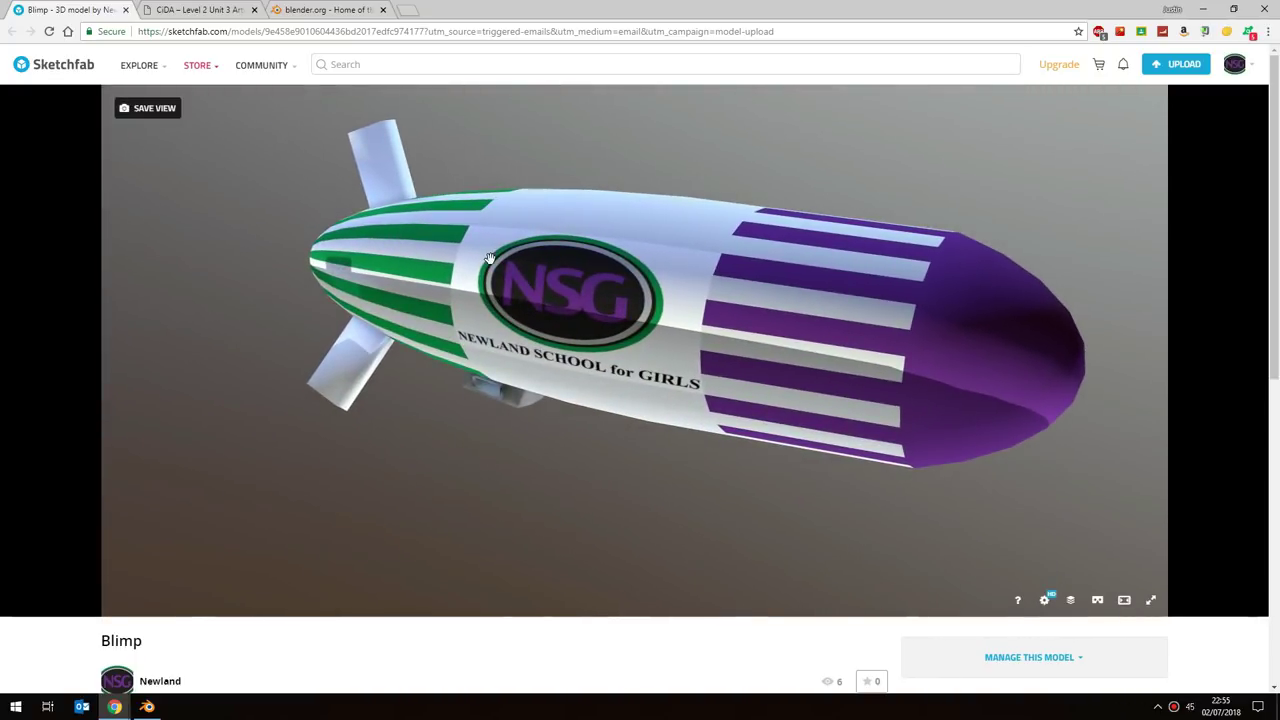
left_click(150, 707)
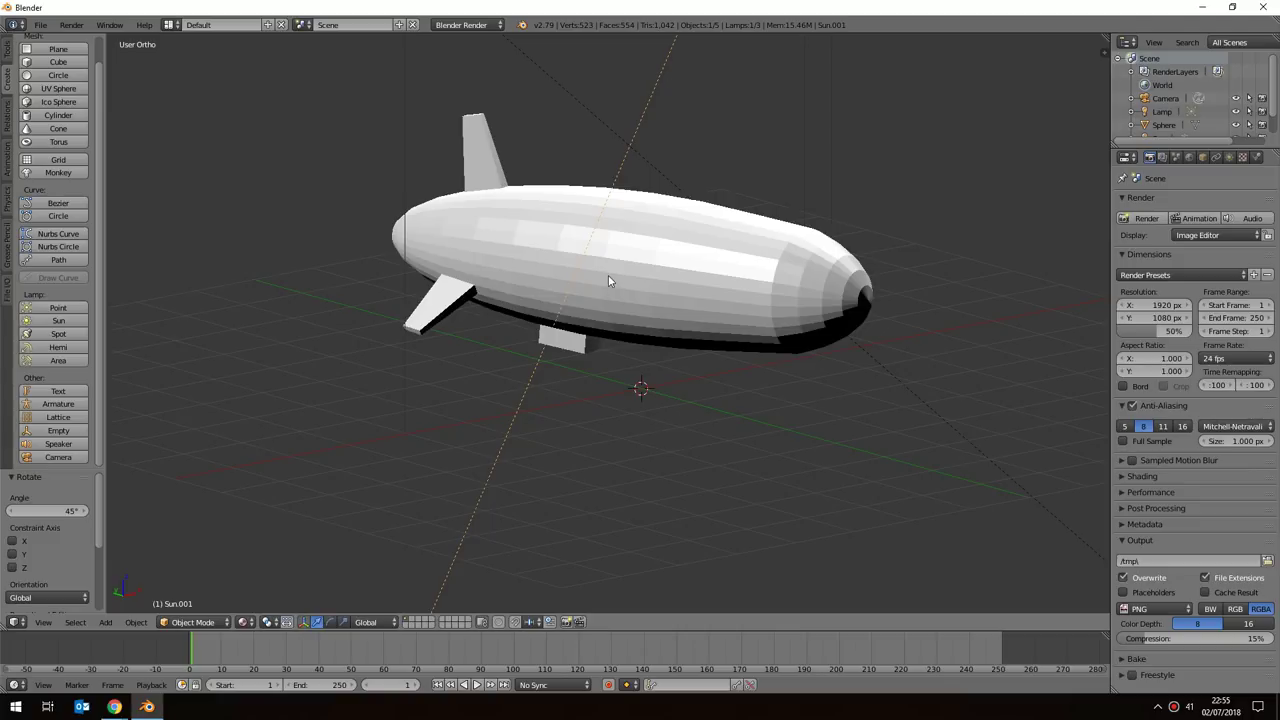
Select the blimp object Sphere, briefly enlarging the outliner to see both sun lamps.
scroll(604, 272, "up", 3)
scroll(573, 219, "down", 2)
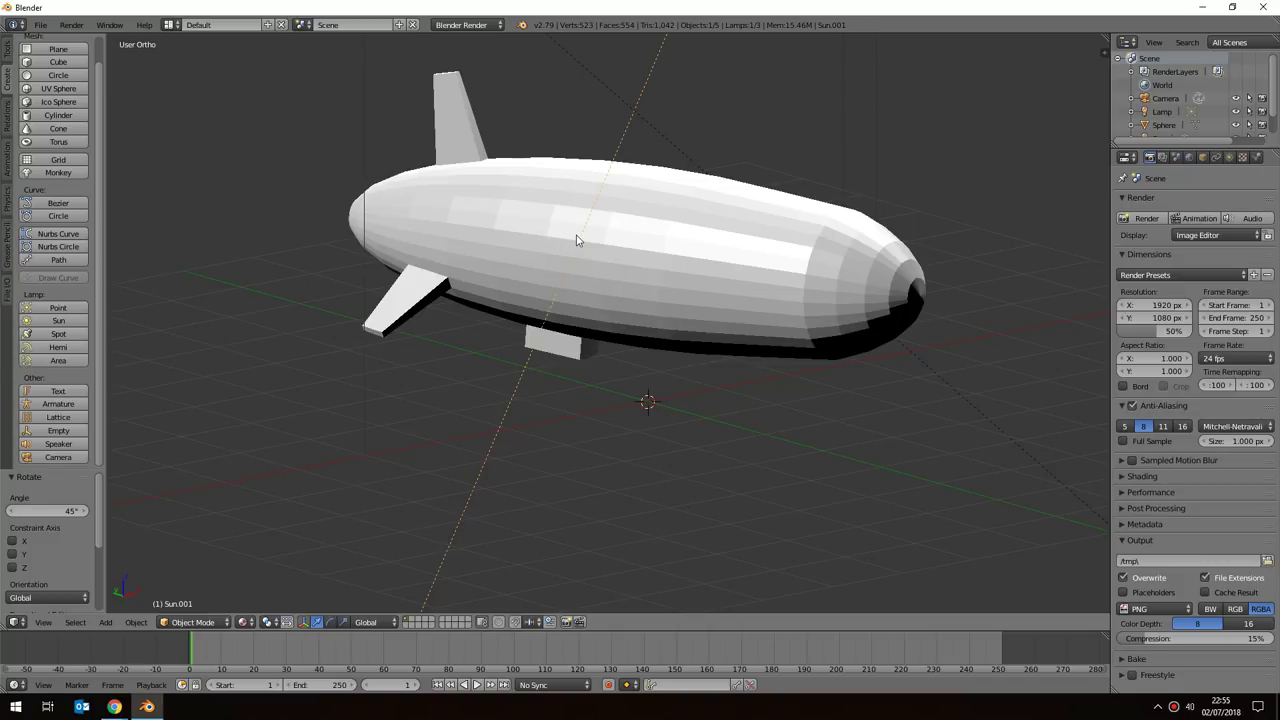
scroll(611, 240, "down", 3)
scroll(611, 240, "down", 2)
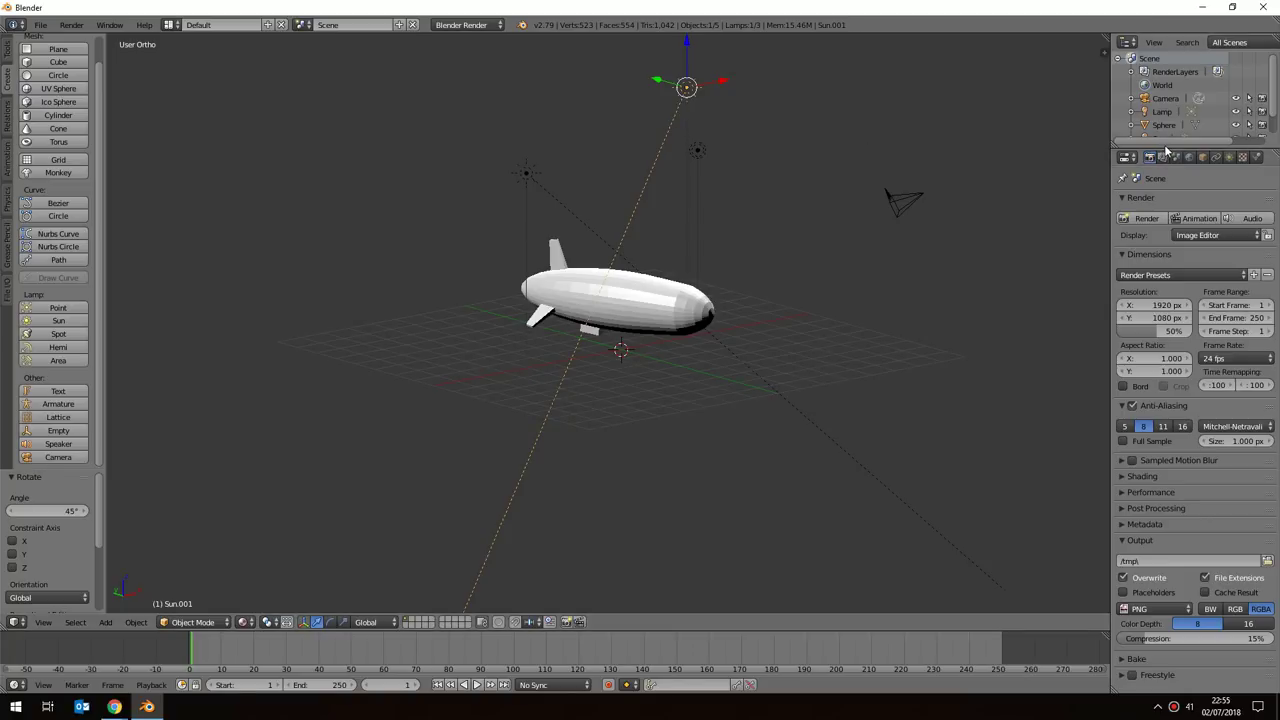
left_click_drag(1163, 147, 1163, 216)
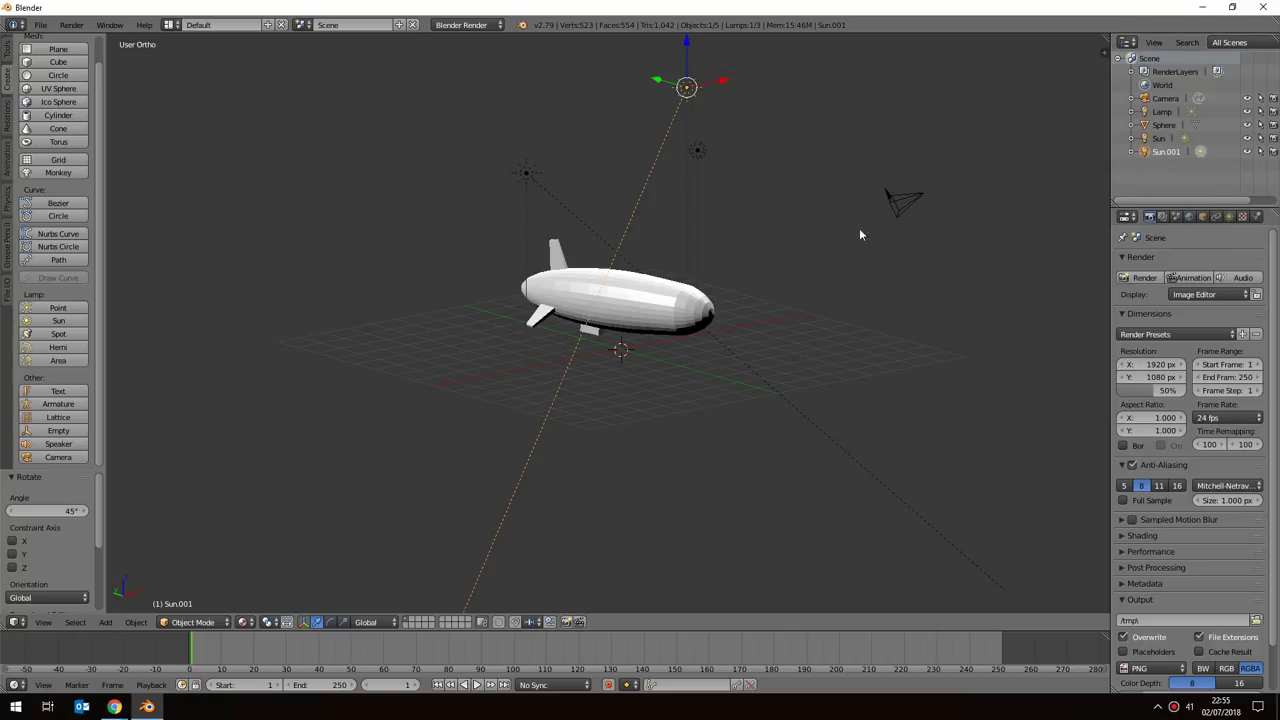
right_click(660, 305)
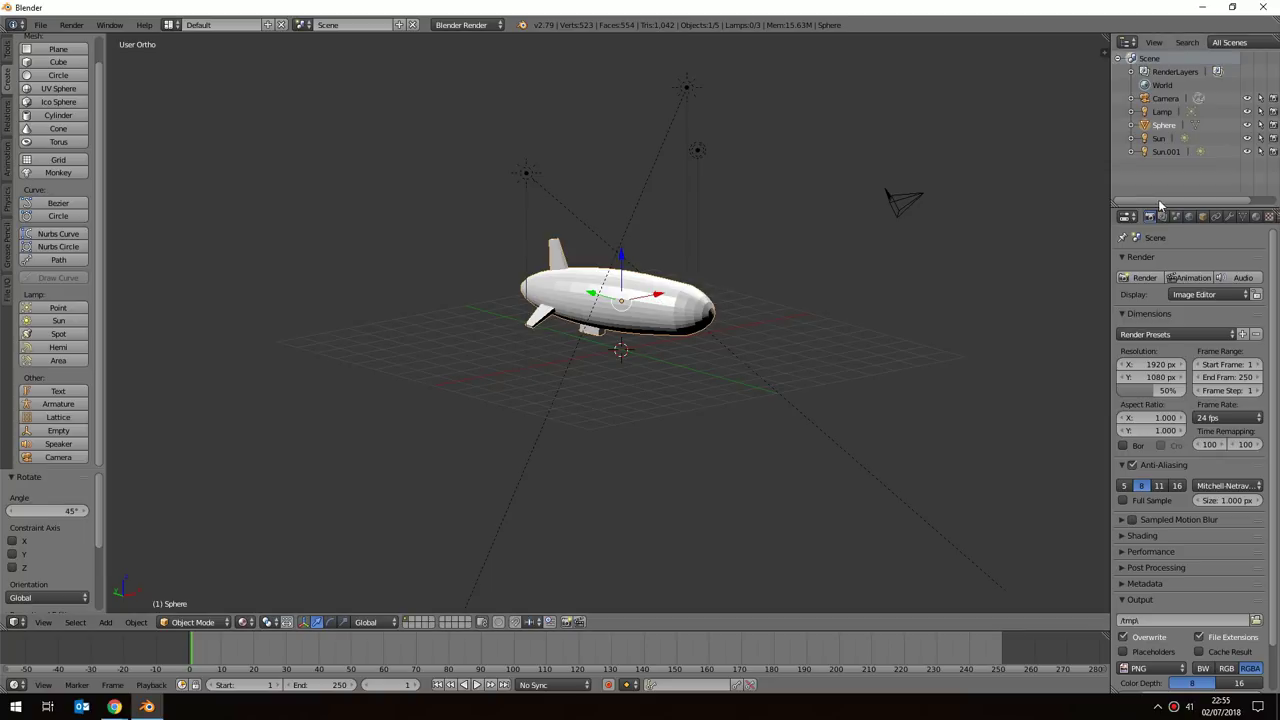
left_click_drag(1158, 205, 1158, 138)
Enter Edit Mode on Sphere to show its vertices and wireframe.
scroll(627, 270, "up", 3)
scroll(627, 270, "up", 2)
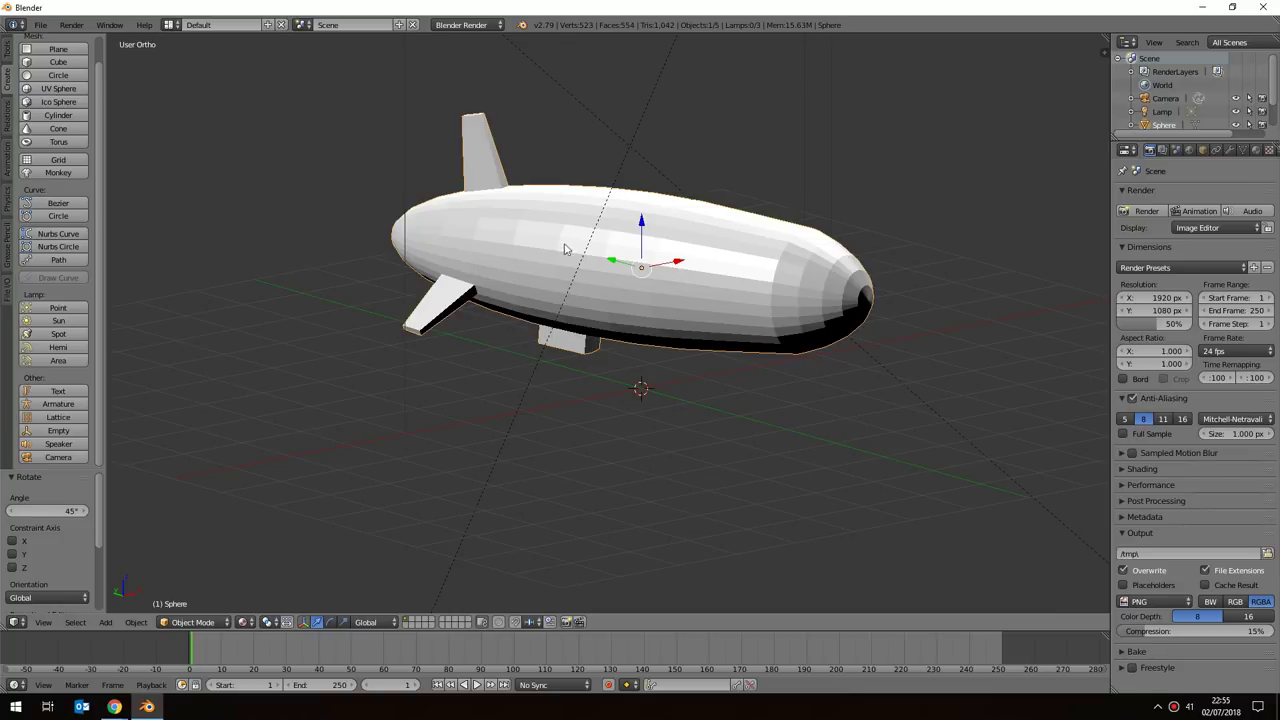
left_click(184, 623)
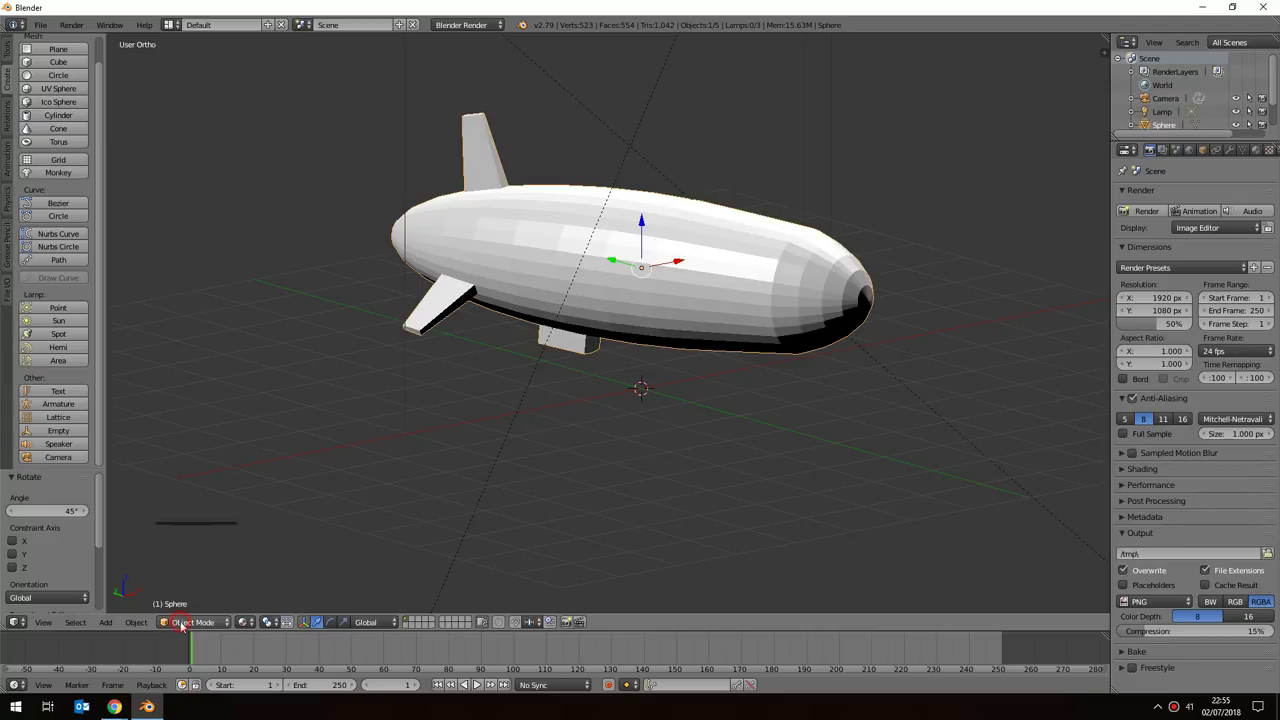
left_click(188, 623)
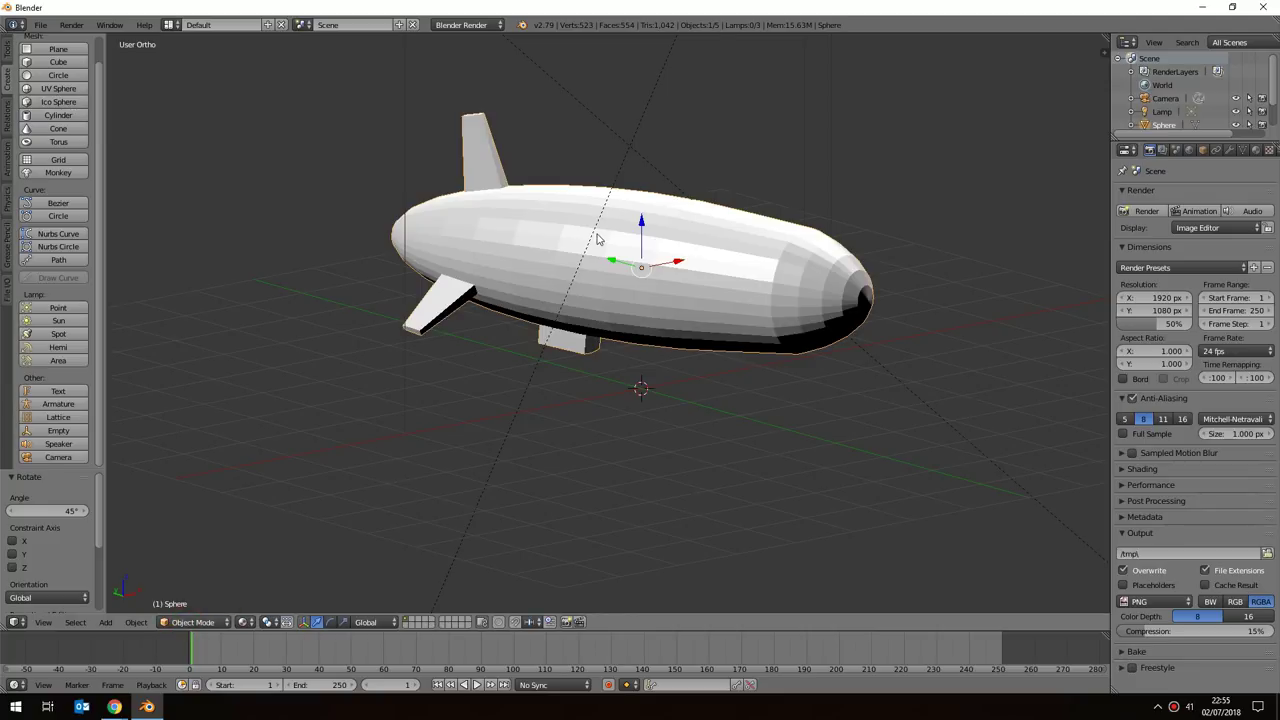
key("Tab")
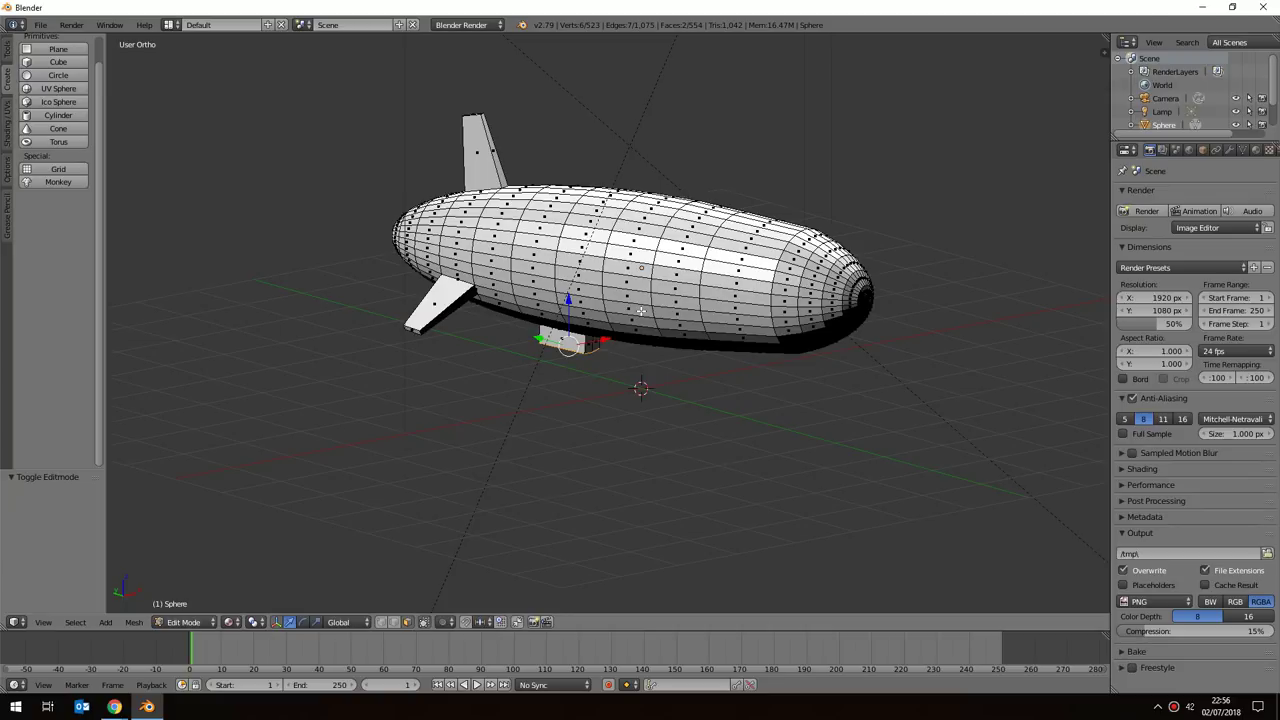
key("Tab")
key("Tab")
key("Tab")
key("Tab")
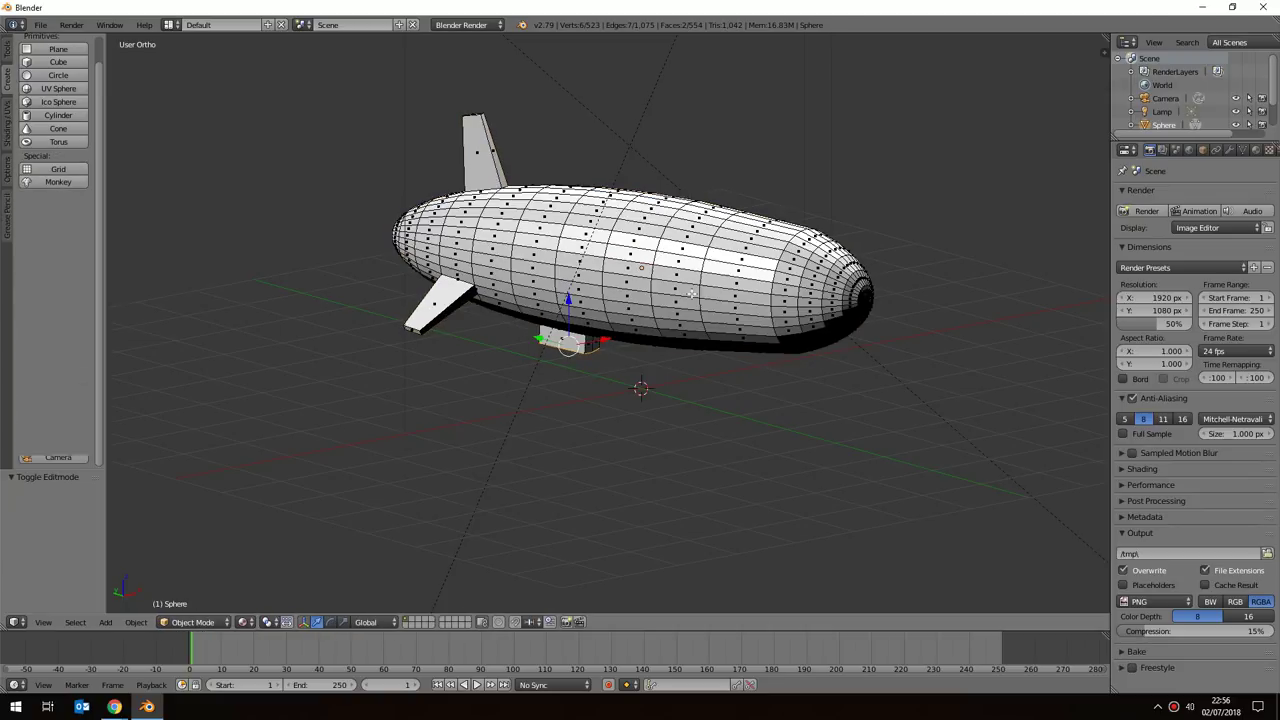
key("Tab")
key("Tab")
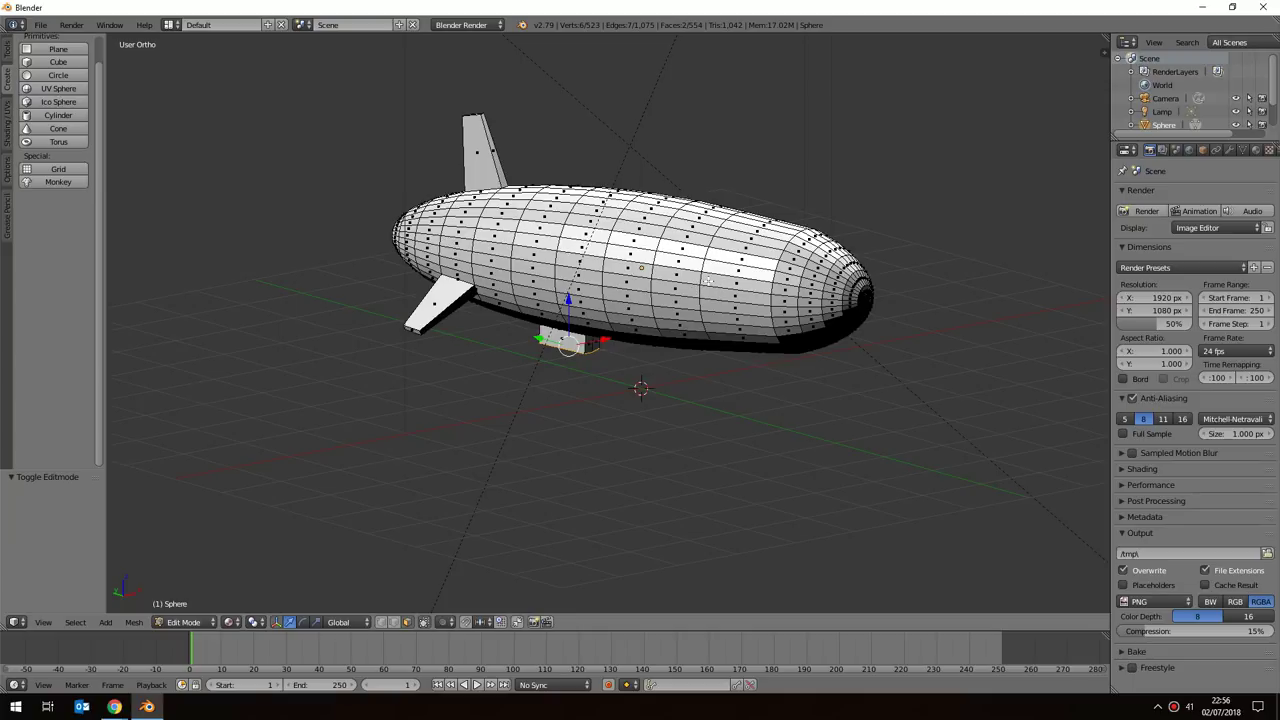
scroll(704, 280, "up", 2)
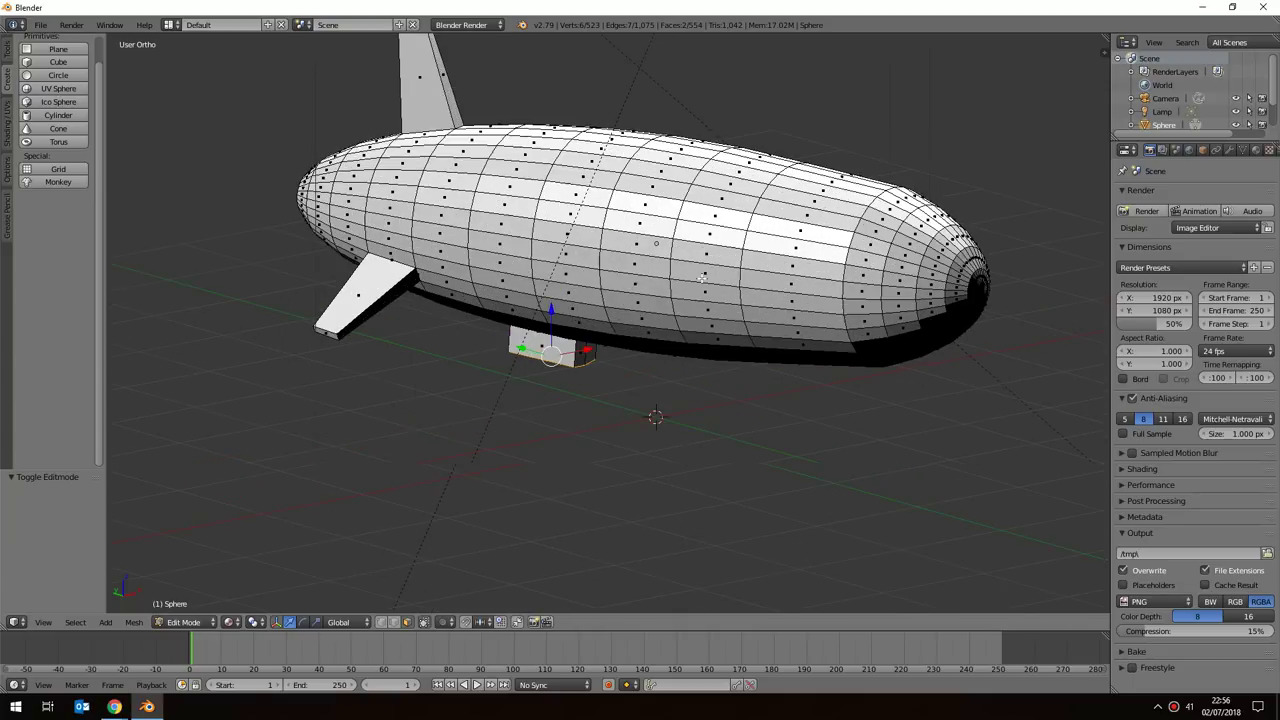
scroll(704, 280, "down", 1)
scroll(714, 279, "up", 1, "shift")
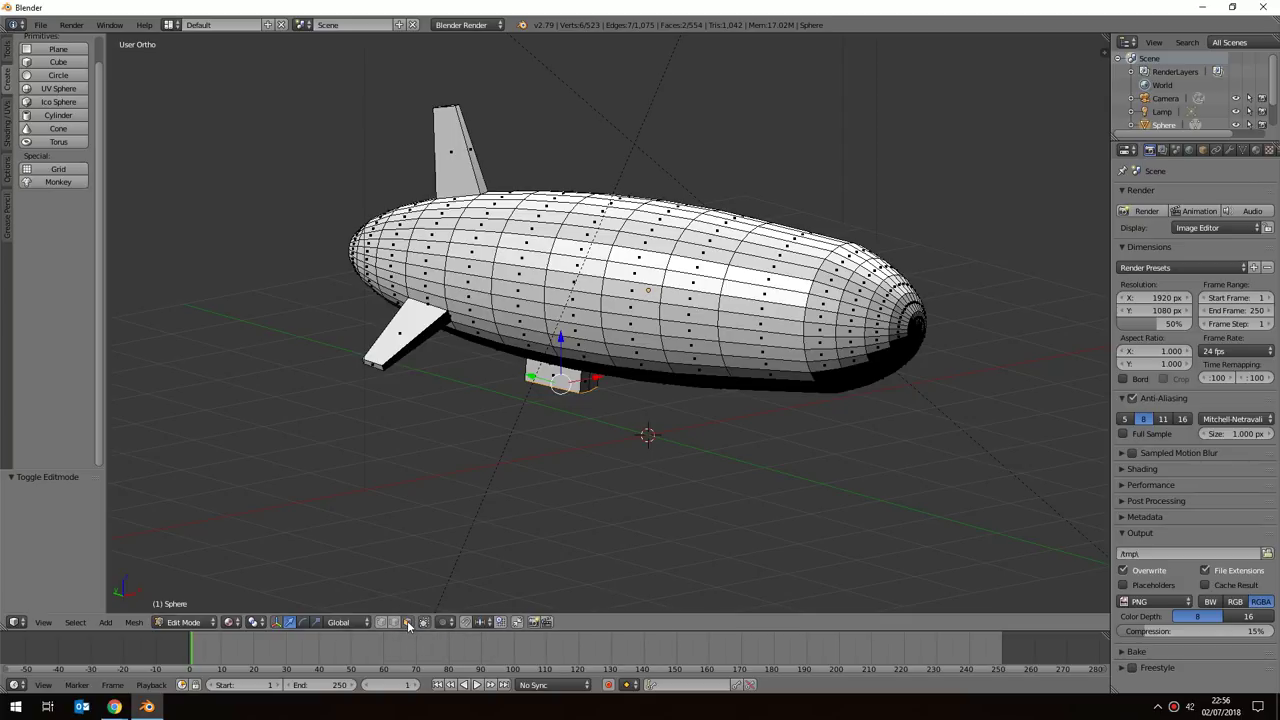
scroll(661, 474, "up", 1)
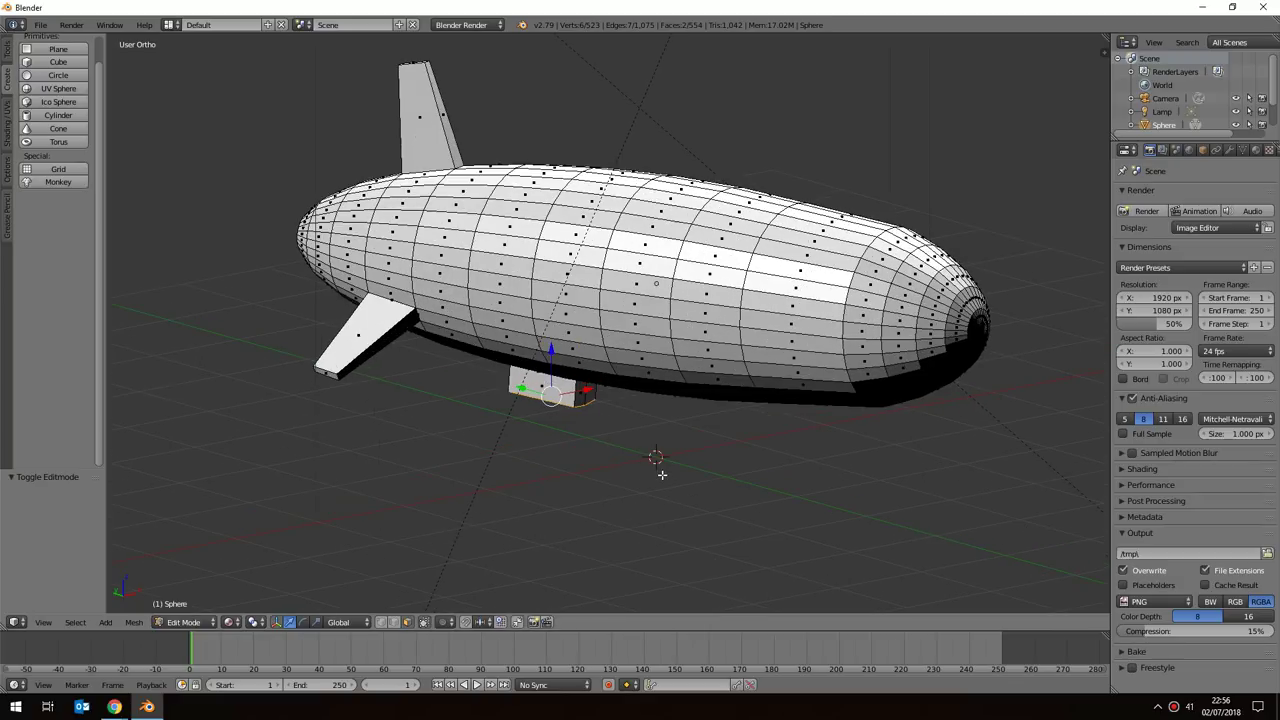
mouse_move(613, 492)
middle_mouse_down()
mouse_move(565, 495)
mouse_move(613, 481)
middle_mouse_up()
middle_click_drag(689, 466, 610, 279)
middle_click_drag(600, 214, 808, 293)
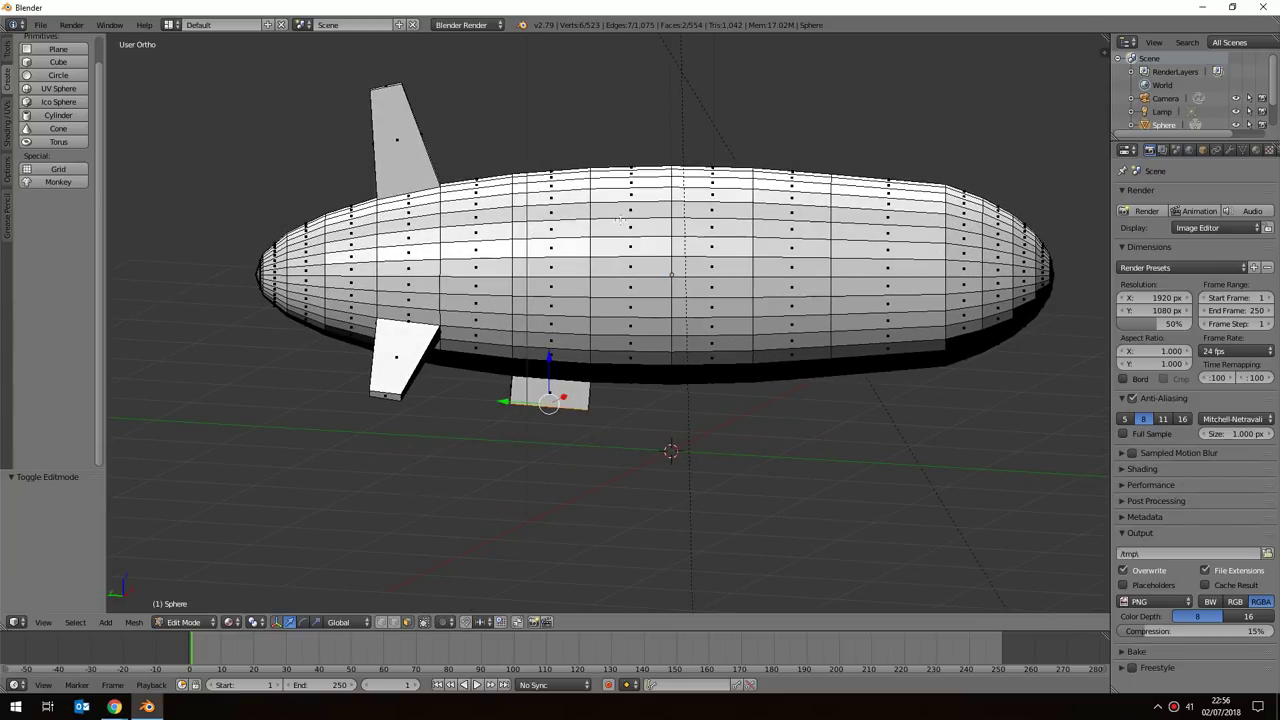
middle_click_drag(676, 262, 673, 283)
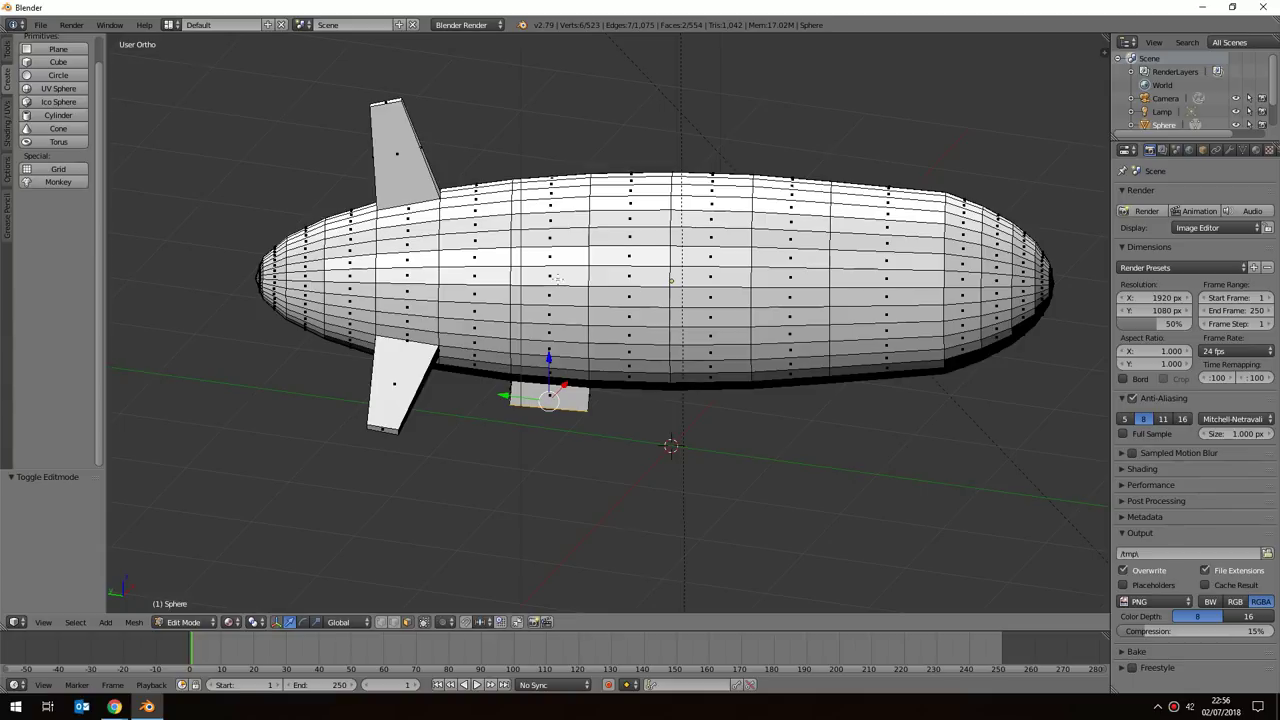
middle_click_drag(536, 294, 543, 295)
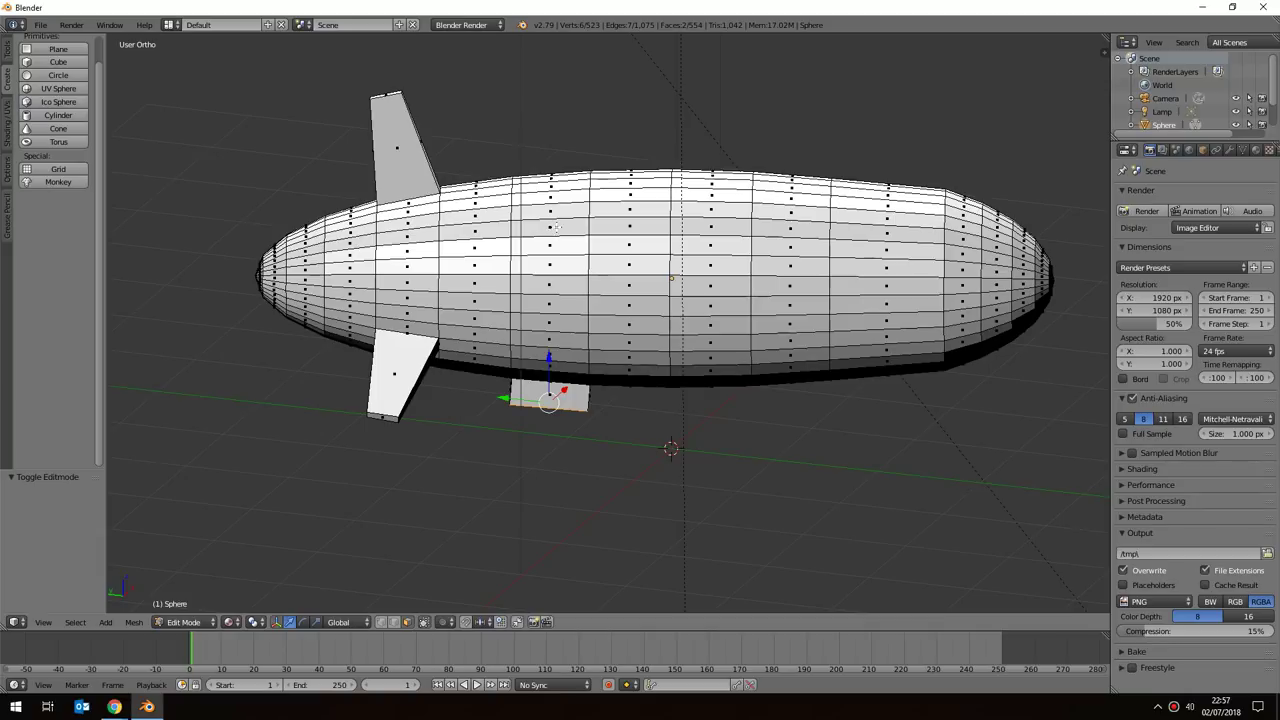
Pick hull faces one by one across several rows of the blimp's side.
middle_click_drag(562, 223, 557, 236)
right_click(557, 236)
right_click(613, 240, "shift")
right_click(708, 236, "shift")
right_click(793, 240, "shift")
right_click(775, 263, "shift")
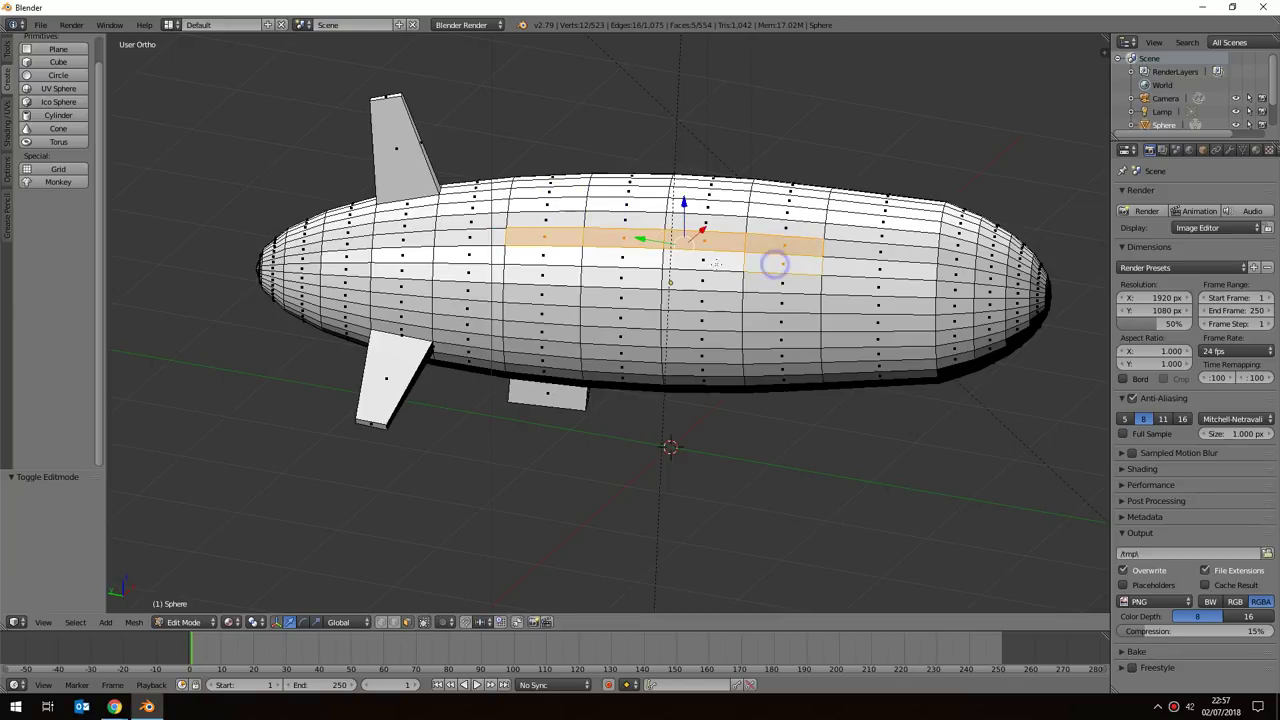
right_click(700, 263, "shift")
right_click(634, 263, "shift")
right_click(537, 260, "shift")
right_click(532, 278, "shift")
right_click(610, 276, "shift")
right_click(689, 274, "shift")
right_click(766, 280, "shift")
right_click(769, 303, "shift")
right_click(700, 303, "shift")
right_click(634, 303, "shift")
right_click(542, 302, "shift")
right_click(535, 317, "shift")
right_click(531, 337, "shift")
right_click(603, 337, "shift")
right_click(603, 317, "shift")
right_click(685, 325, "shift")
right_click(690, 339, "shift")
right_click(782, 339, "shift")
right_click(762, 321, "shift")
middle_click_drag(762, 321, 714, 276)
Clear the selection, circle-select a band of middle hull faces, and deselect two stray top faces.
key("a")
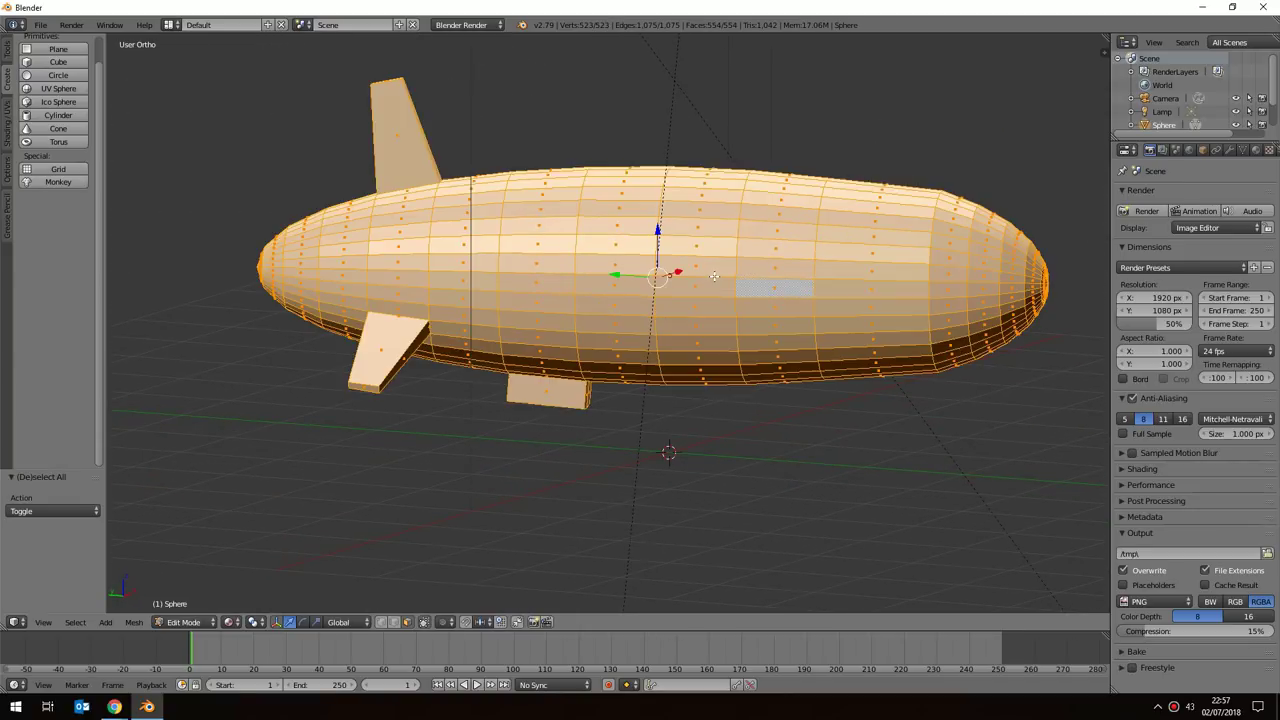
key("a")
middle_click_drag(666, 270, 669, 279)
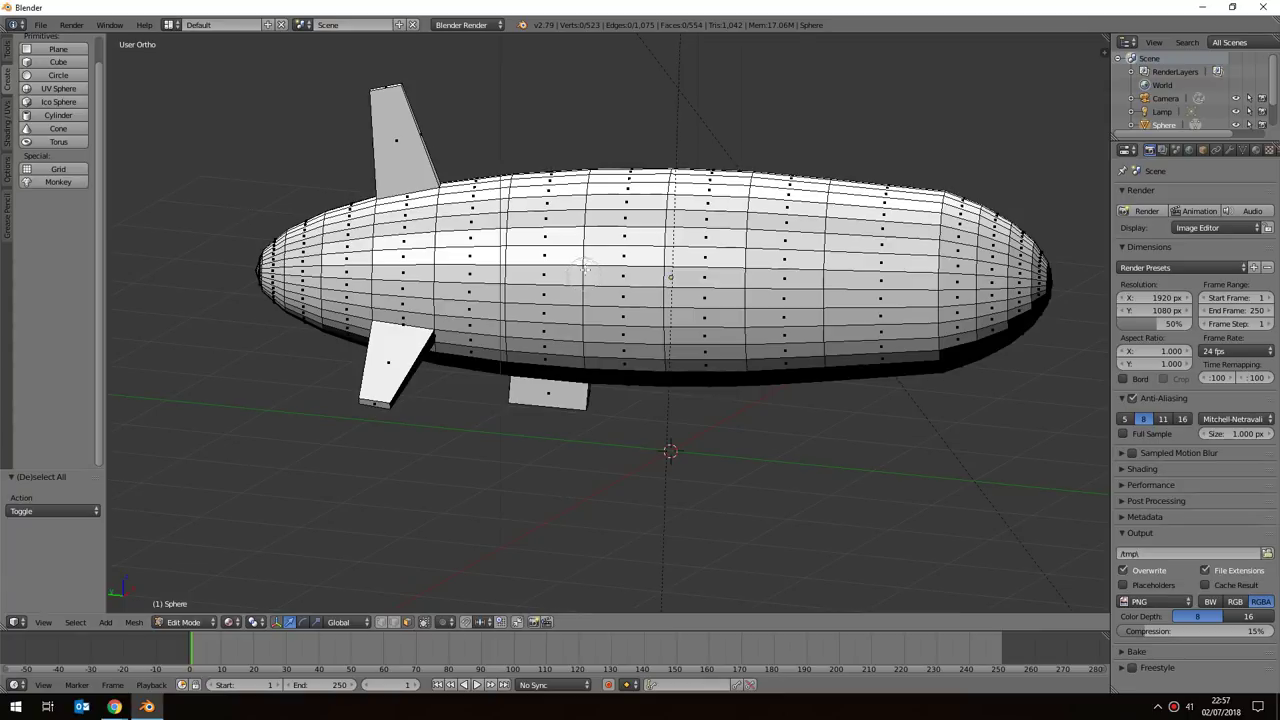
key("c")
mouse_move(540, 235)
left_mouse_down()
mouse_move(748, 235)
mouse_move(752, 285)
mouse_move(739, 297)
mouse_move(576, 297)
left_mouse_up()
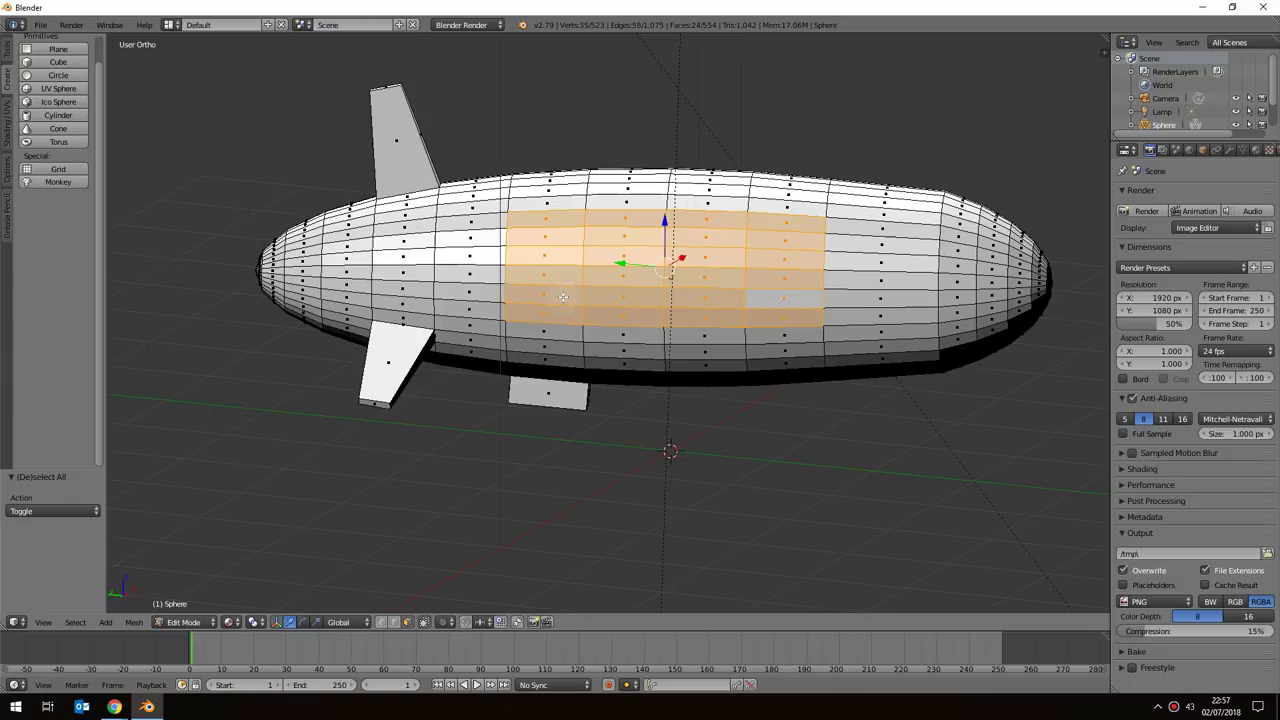
mouse_move(561, 297)
left_mouse_down()
mouse_move(545, 330)
mouse_move(752, 316)
mouse_move(710, 315)
left_mouse_up()
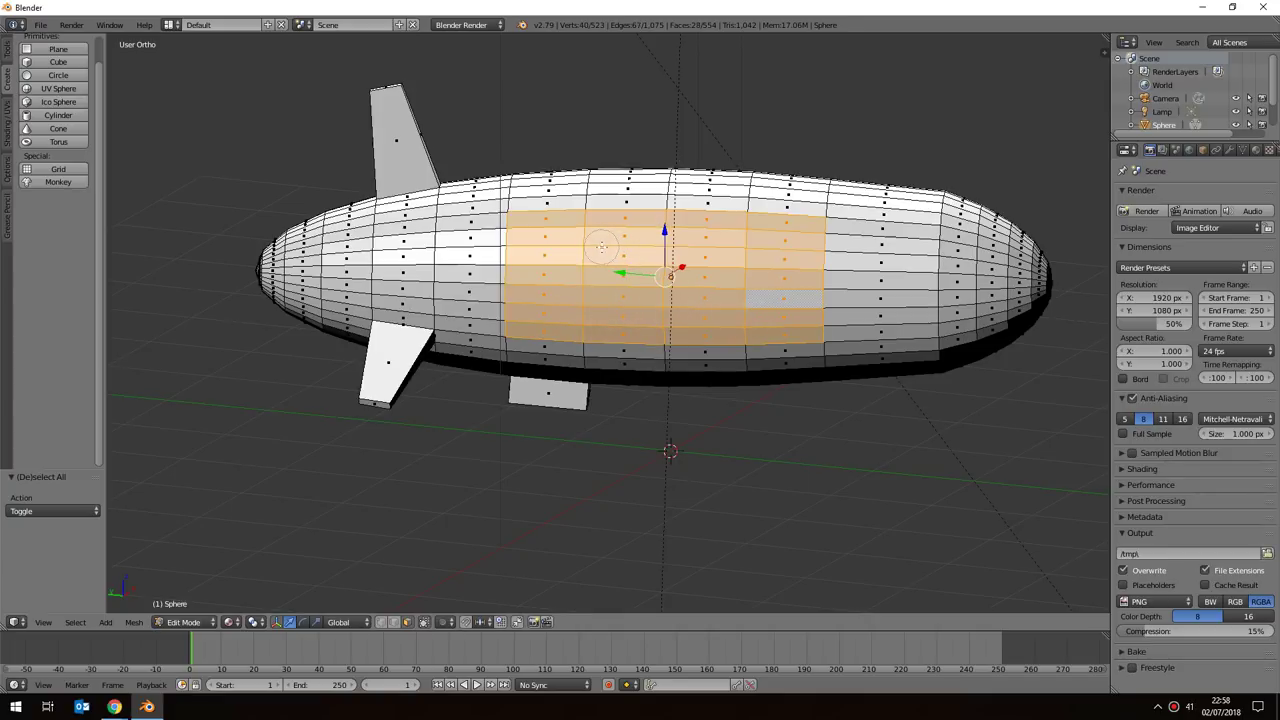
right_click(694, 95)
right_click(703, 220, "shift")
right_click(772, 221, "shift")
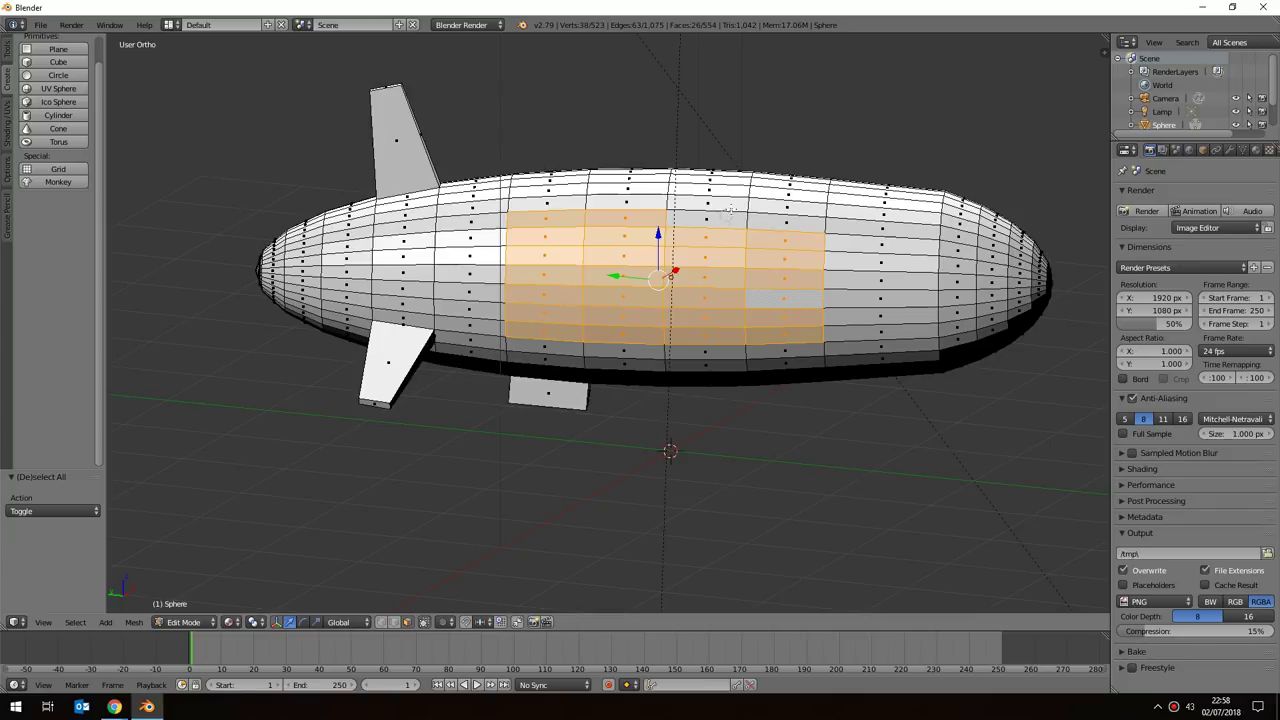
Clear again and circle-select the middle-row face patch for the logo.
key("a")
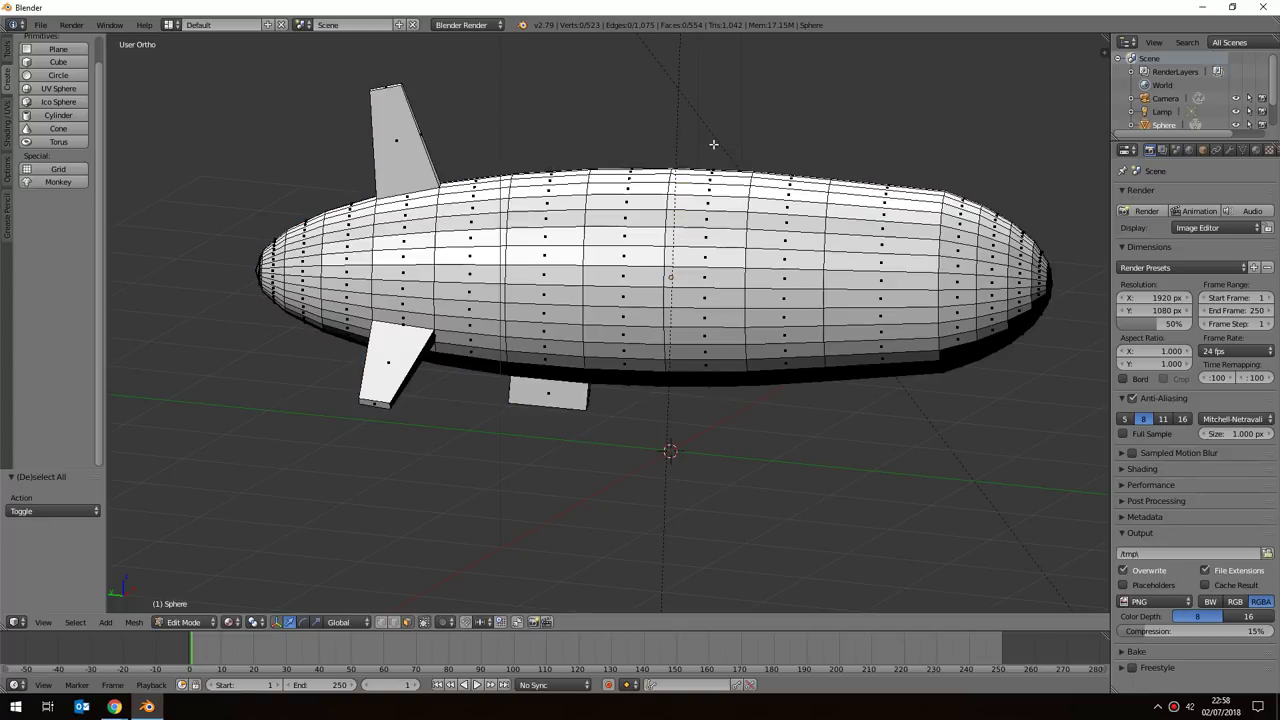
middle_click_drag(561, 244, 566, 254)
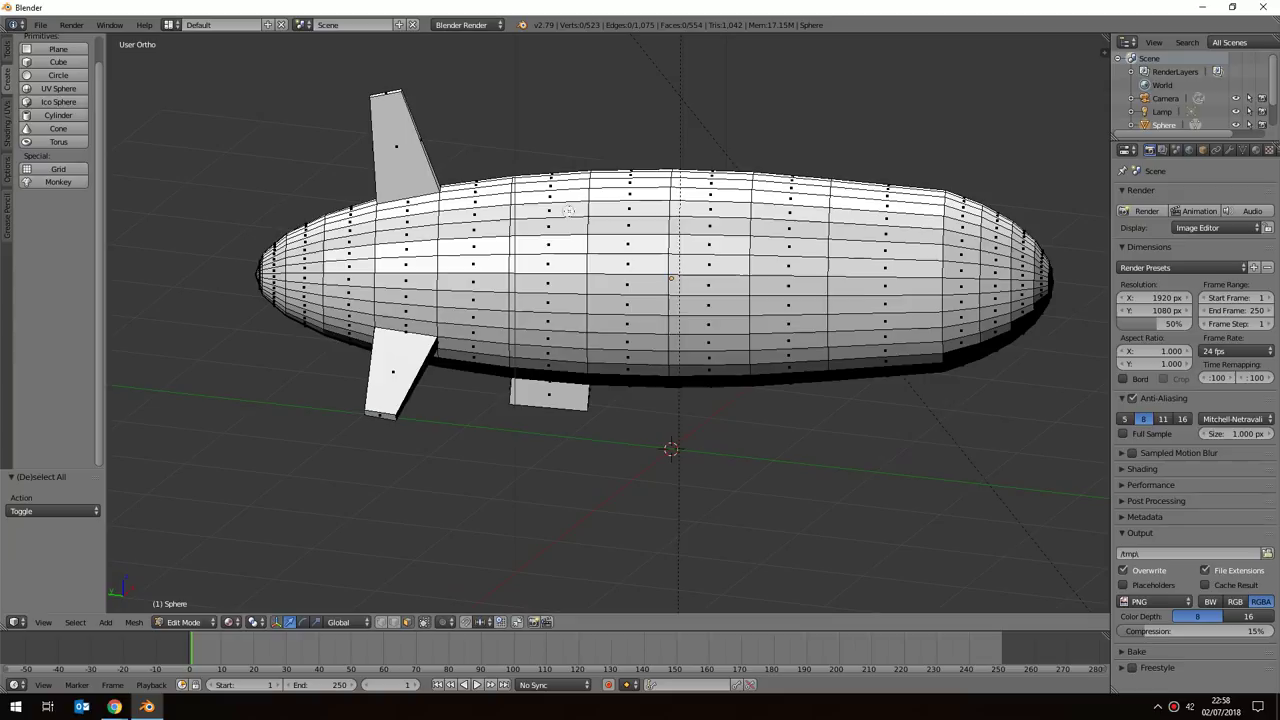
key("c")
left_click(548, 235)
mouse_move(557, 235)
left_mouse_down()
mouse_move(790, 245)
mouse_move(767, 273)
mouse_move(780, 302)
mouse_move(768, 320)
mouse_move(548, 318)
mouse_move(545, 282)
mouse_move(714, 268)
left_mouse_up()
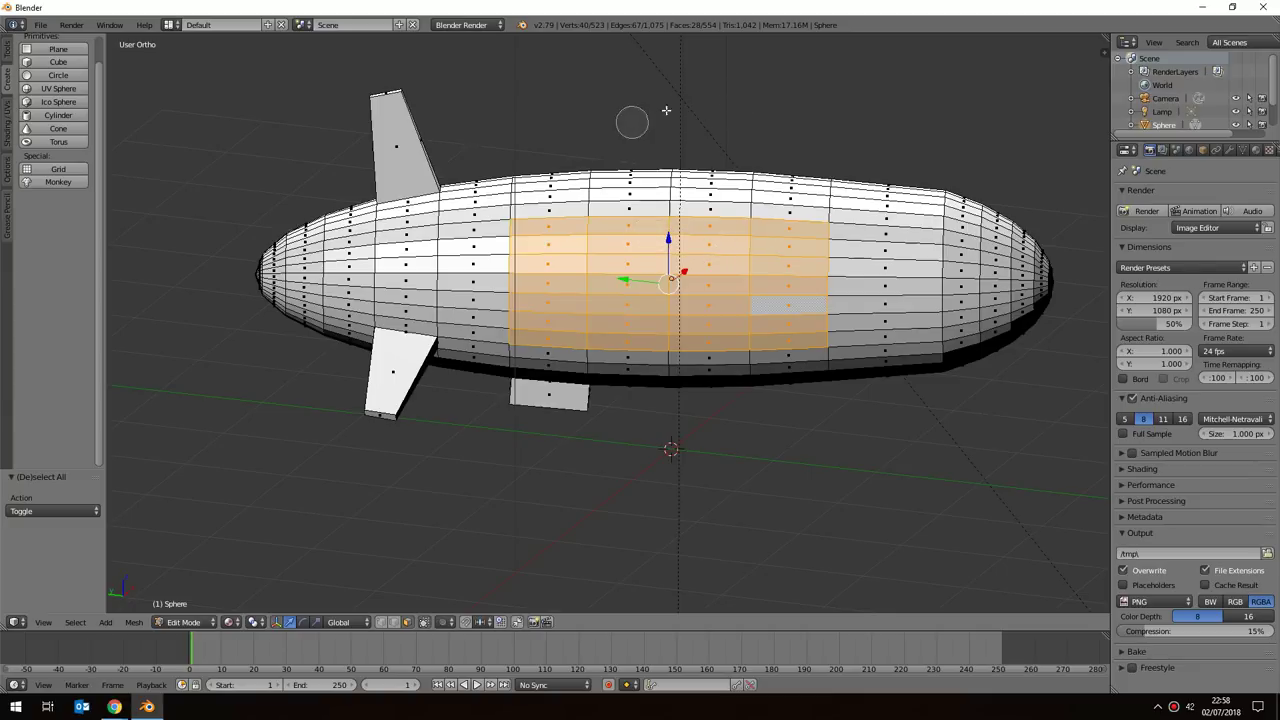
key("Escape")
mouse_move(860, 140)
middle_mouse_down()
mouse_move(800, 140)
mouse_move(785, 124)
mouse_move(869, 109)
mouse_move(803, 129)
mouse_move(837, 129)
mouse_move(794, 163)
mouse_move(751, 169)
middle_mouse_up()
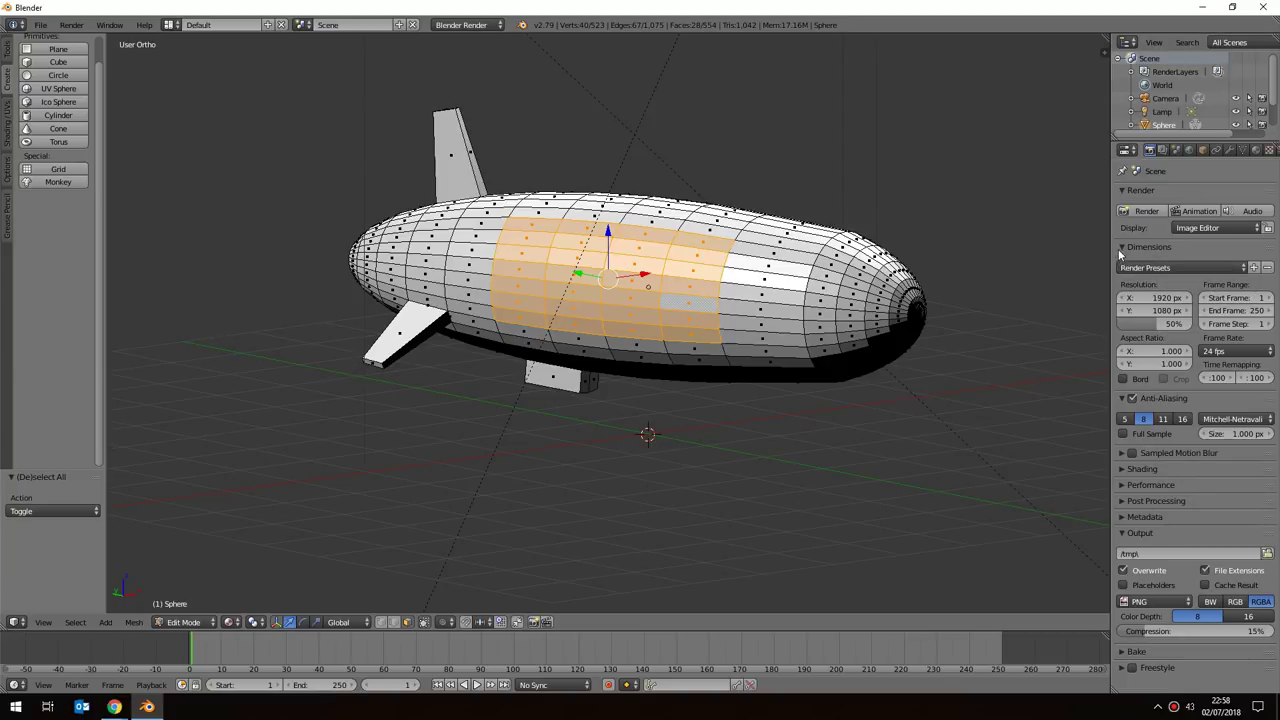
Drag the divider to widen the Properties panel and show Sphere's Material settings.
left_click_drag(1107, 240, 1069, 252)
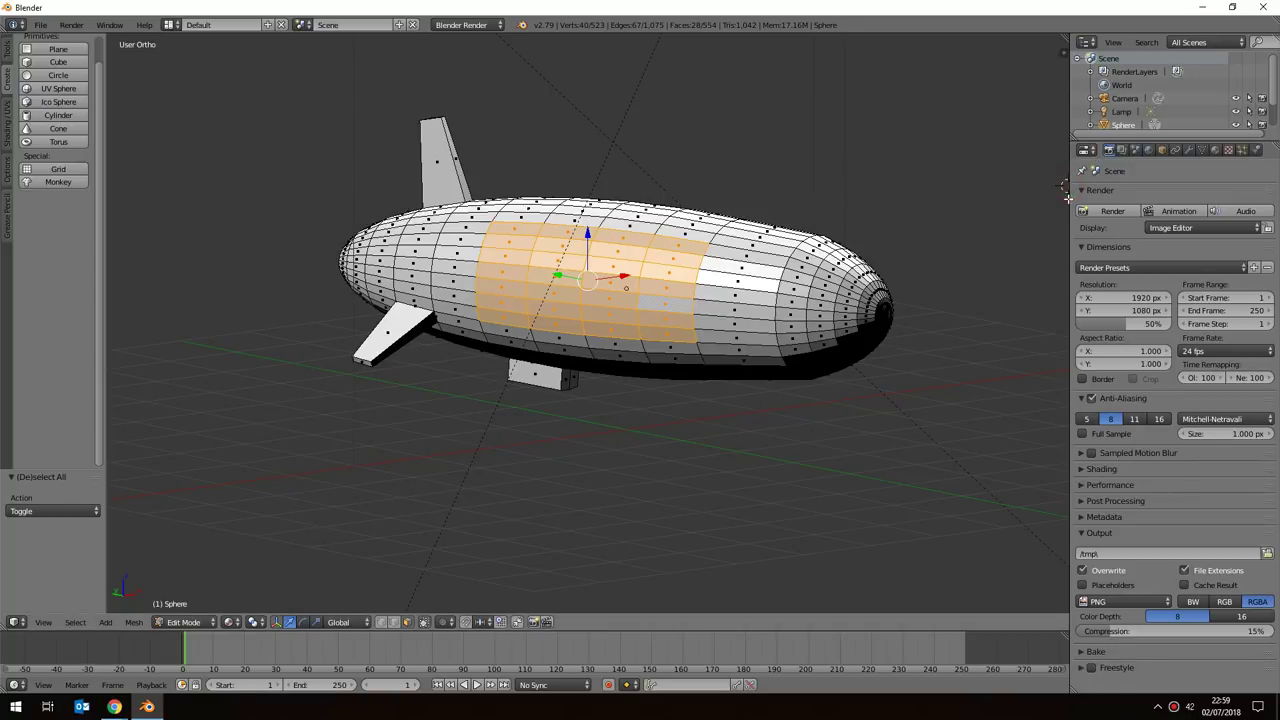
left_click_drag(1068, 203, 1140, 178)
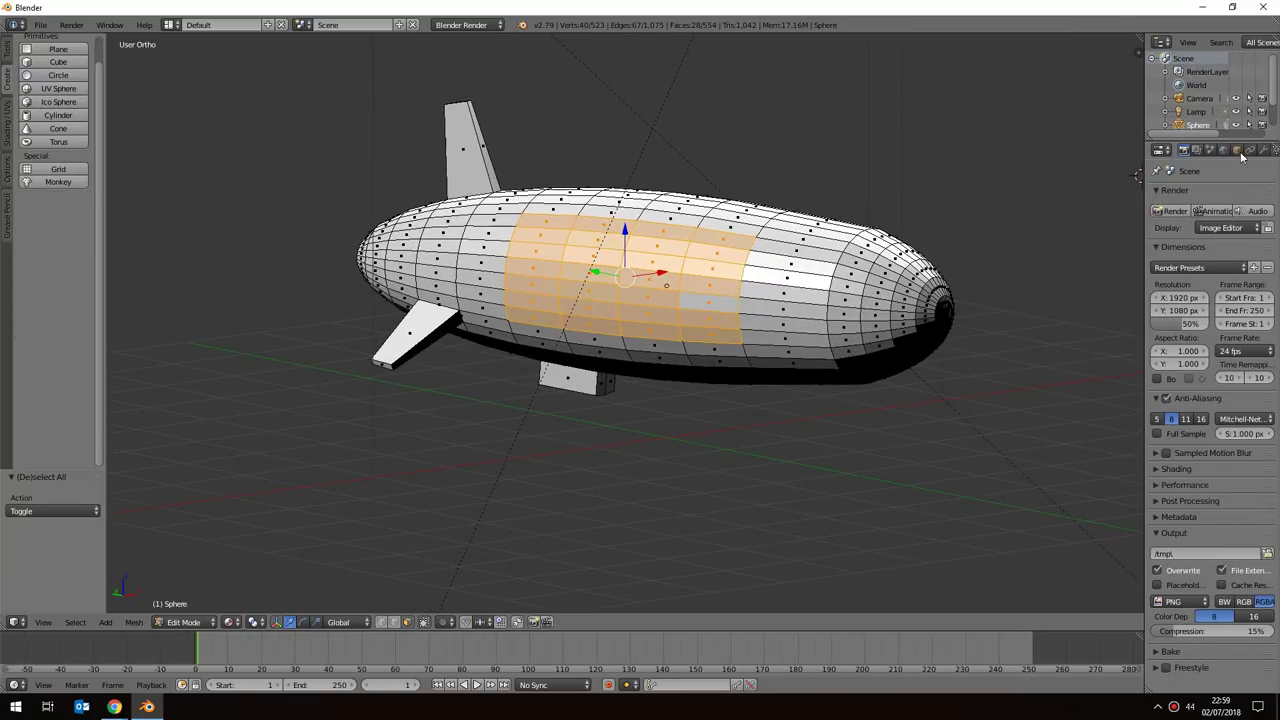
left_click_drag(1141, 244, 1075, 184)
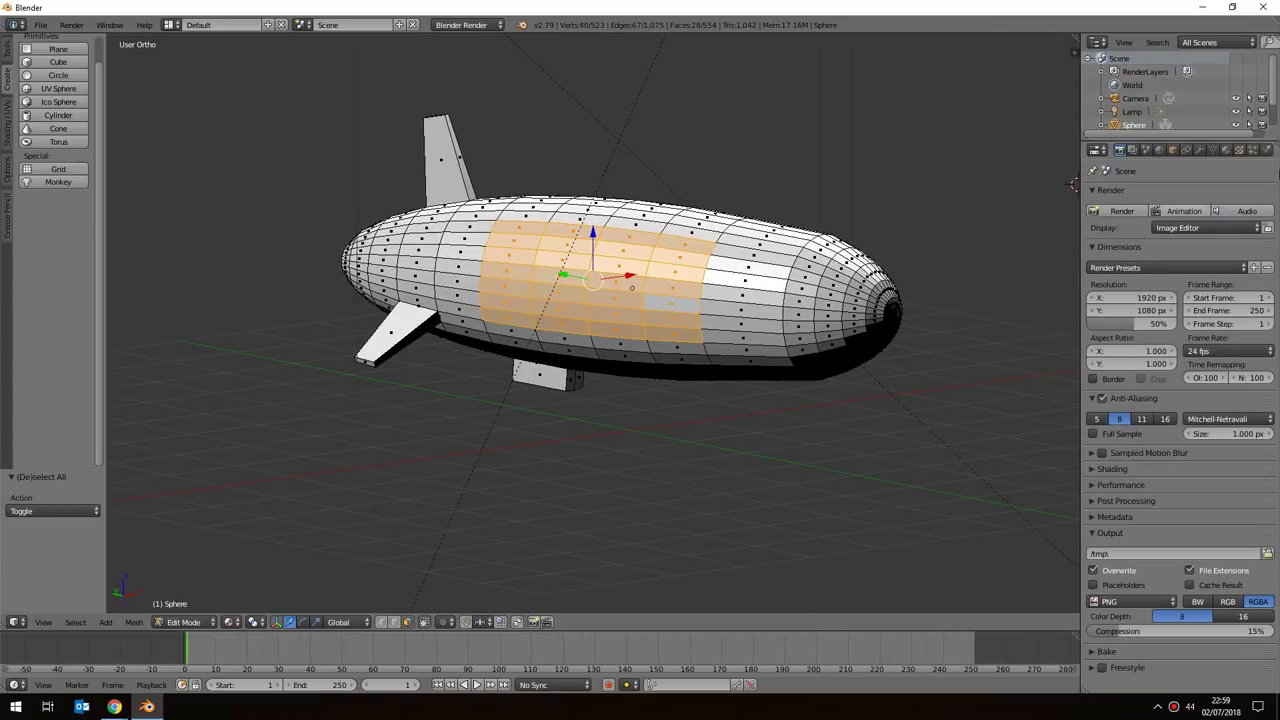
left_click(1227, 151)
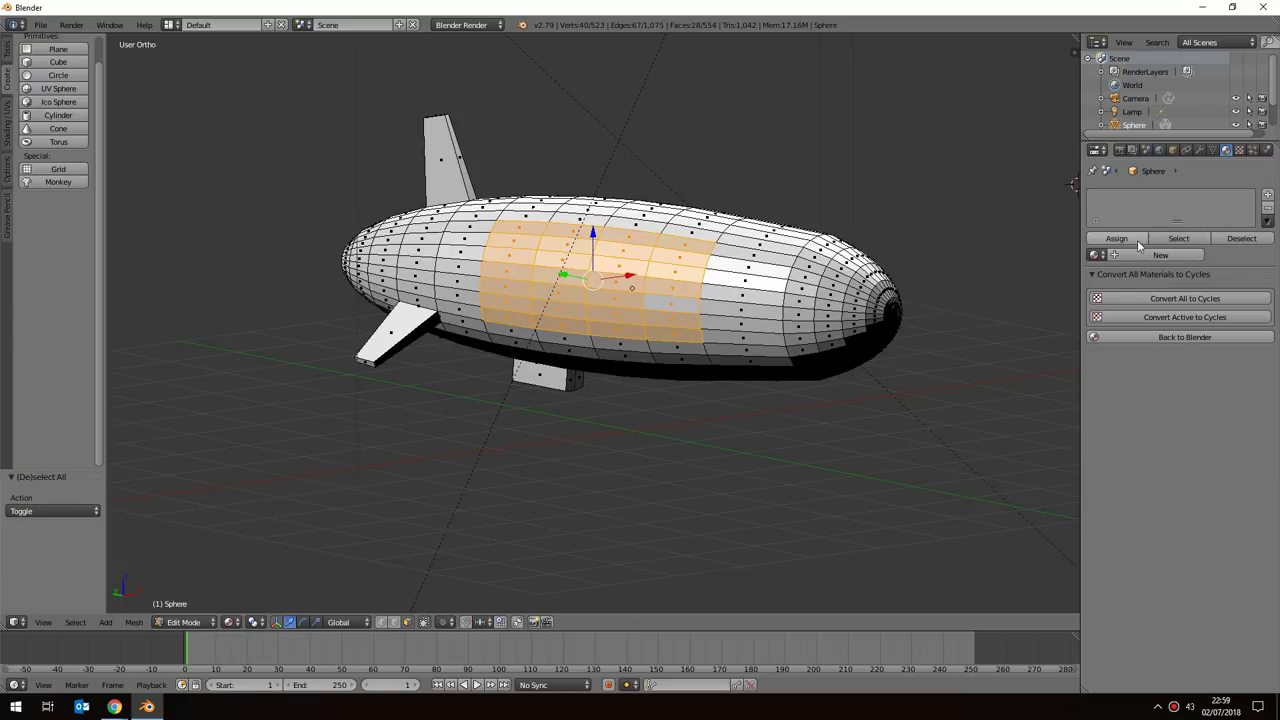
Add a new material, Material.001, to the Sphere and create a new Image or Movie texture for it.
left_click(1267, 197)
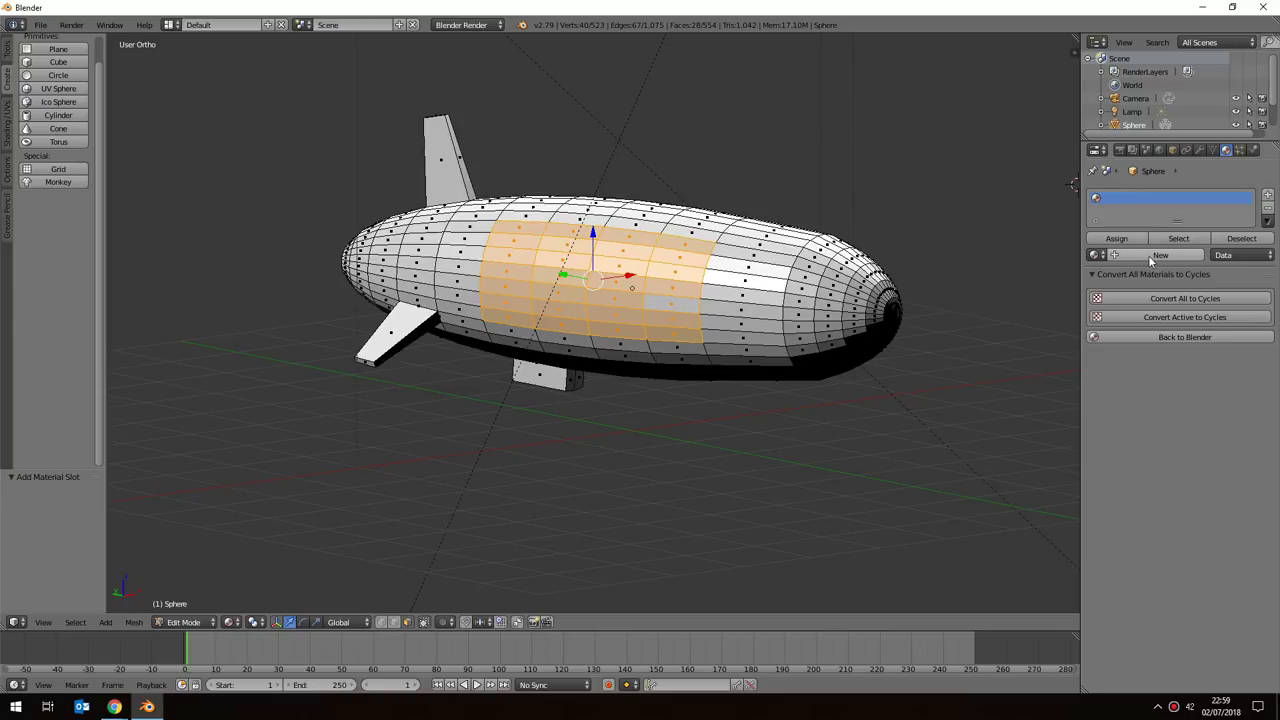
left_click(1134, 255)
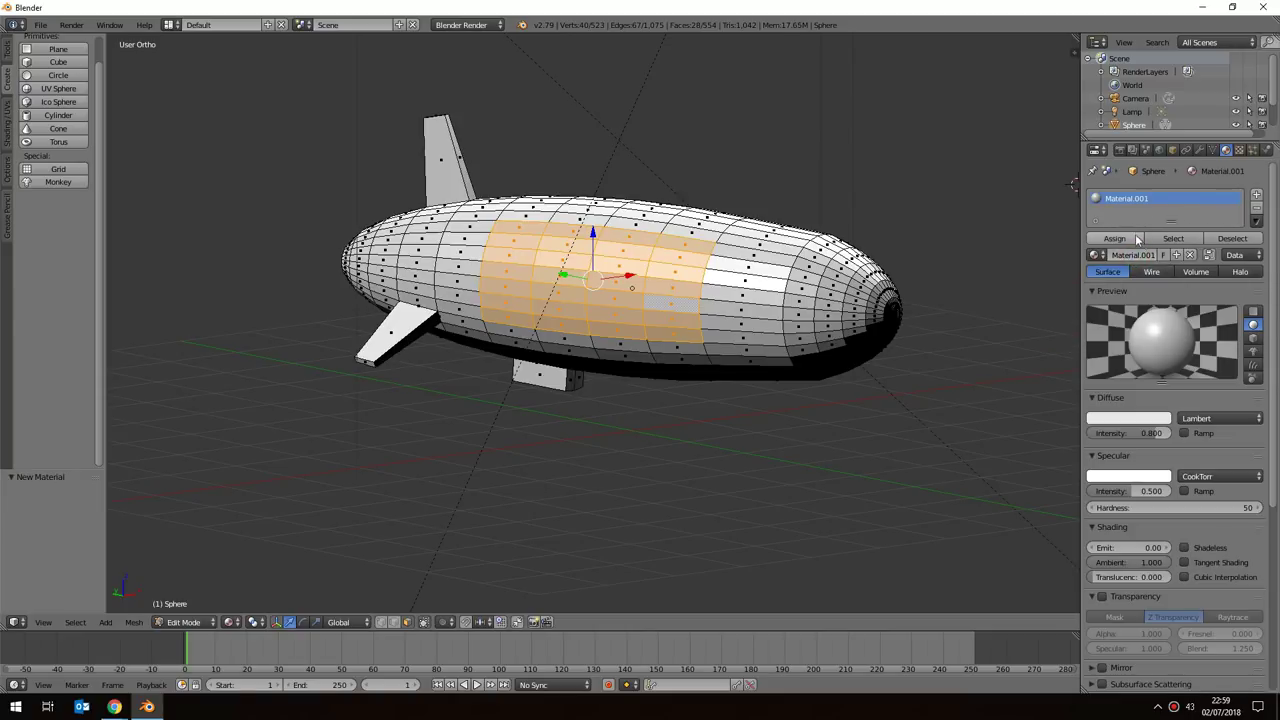
left_click(1239, 150)
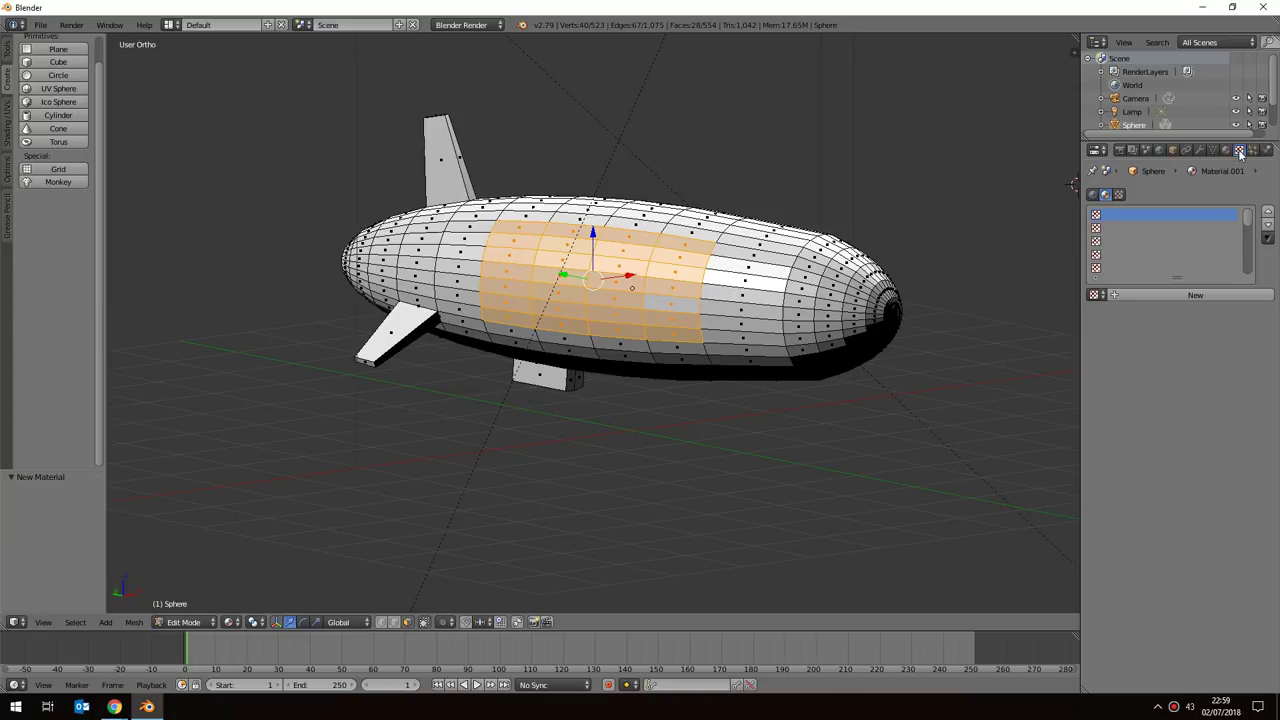
left_click(1171, 295)
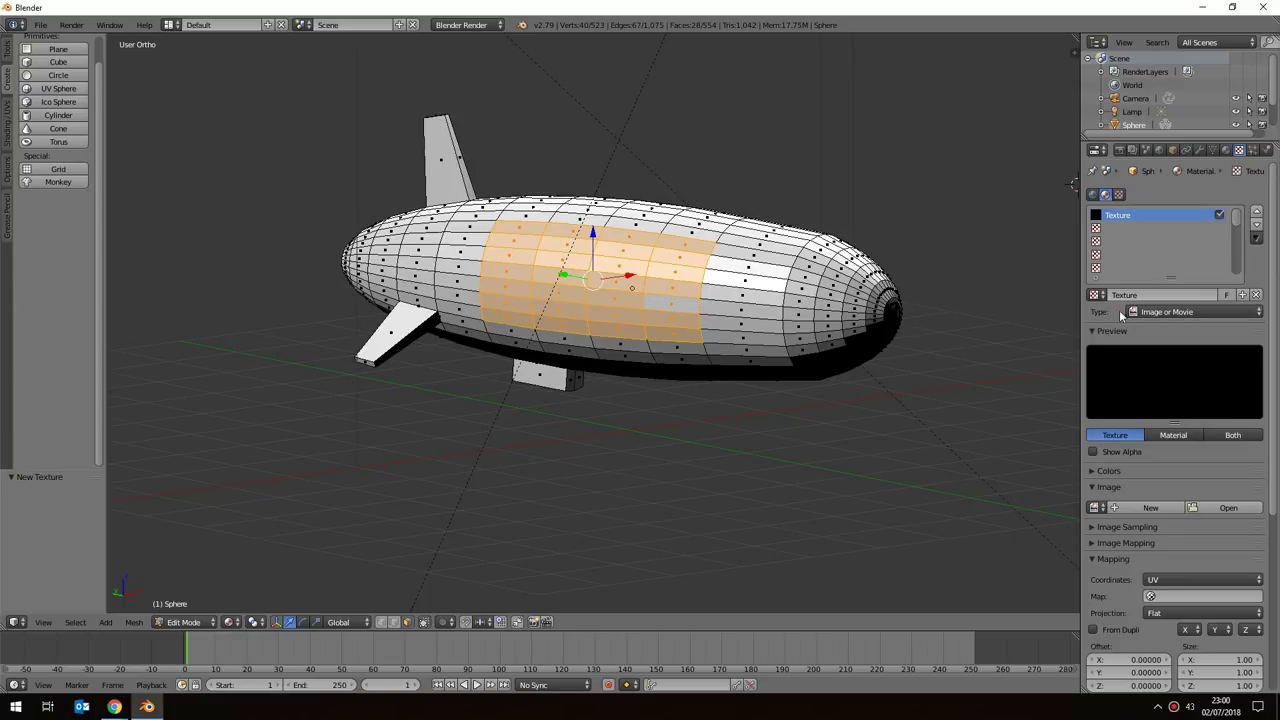
Keep the texture type as Image or Movie and load tt_logo.png from the Desktop.
left_click(1176, 313)
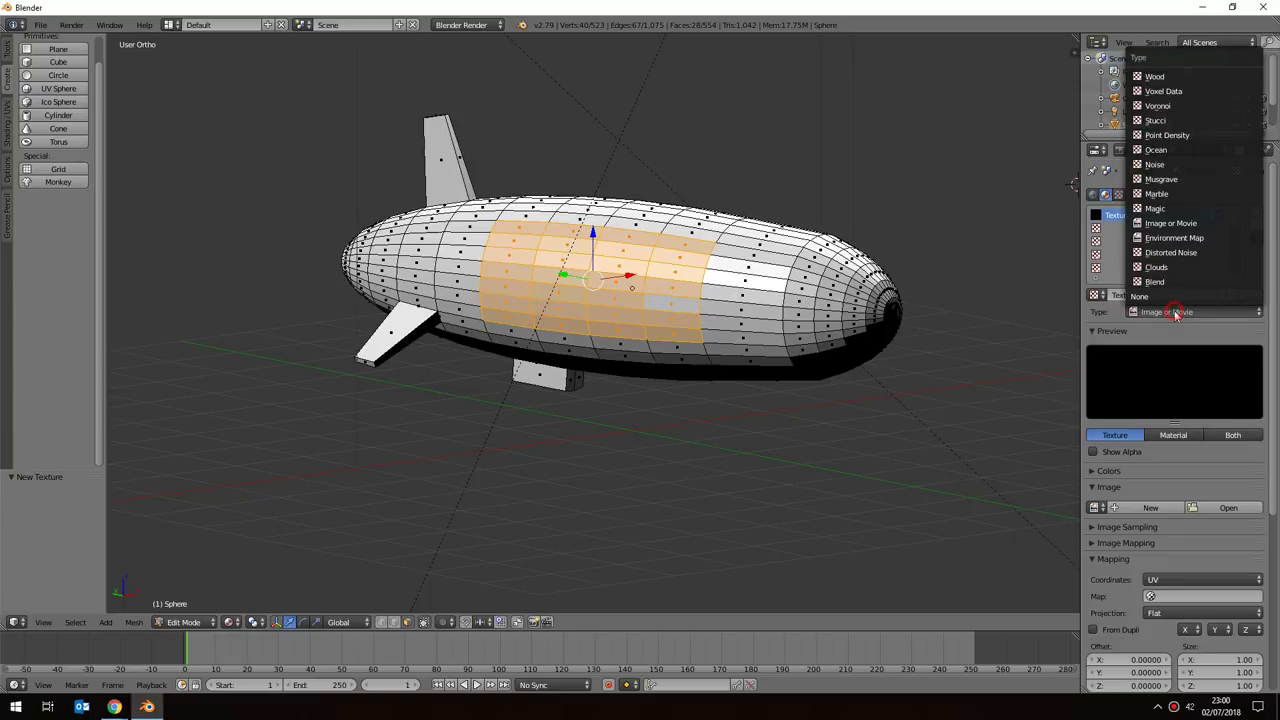
left_click(1176, 313)
left_click(1170, 313)
left_click(1174, 224)
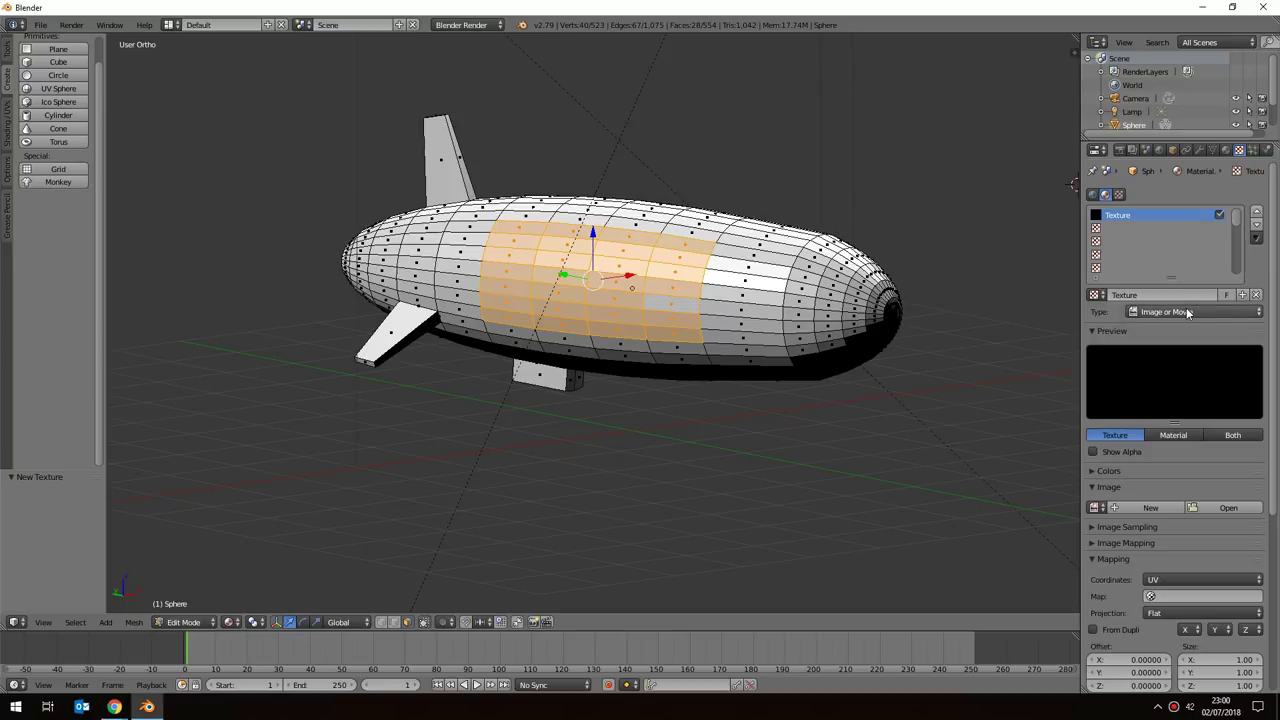
left_click(1224, 508)
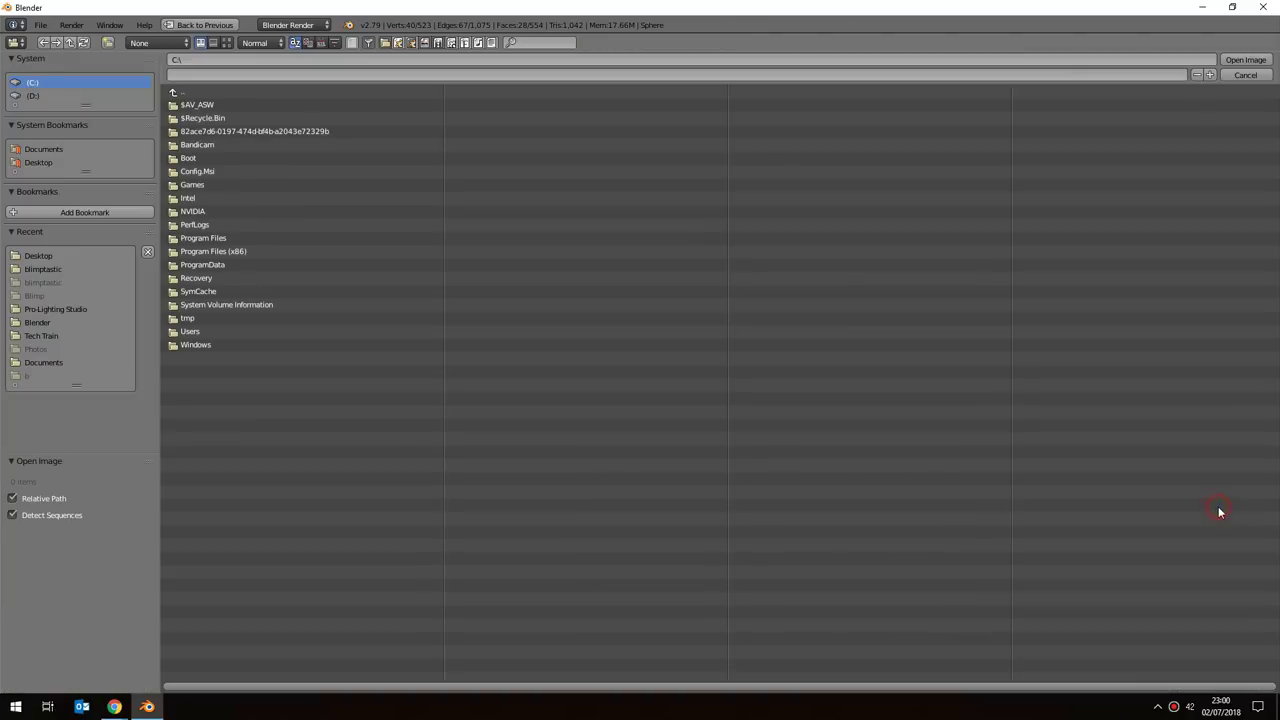
left_click(36, 164)
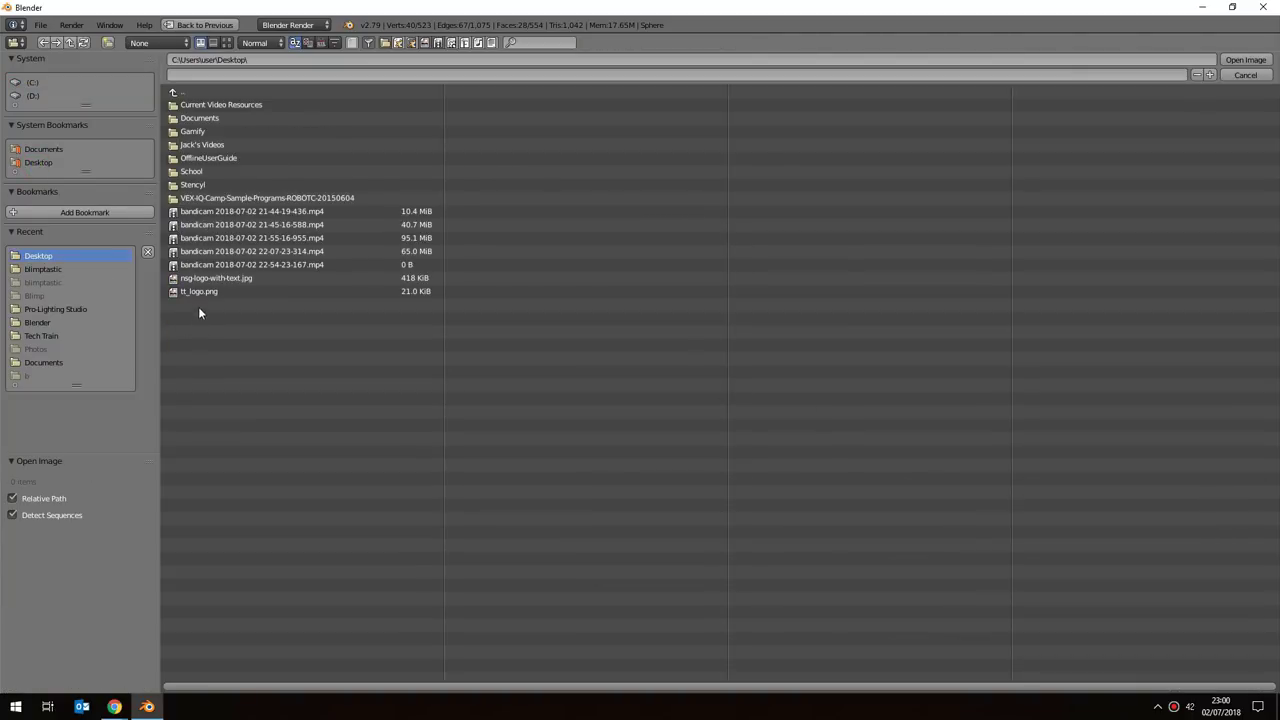
double_click(199, 291)
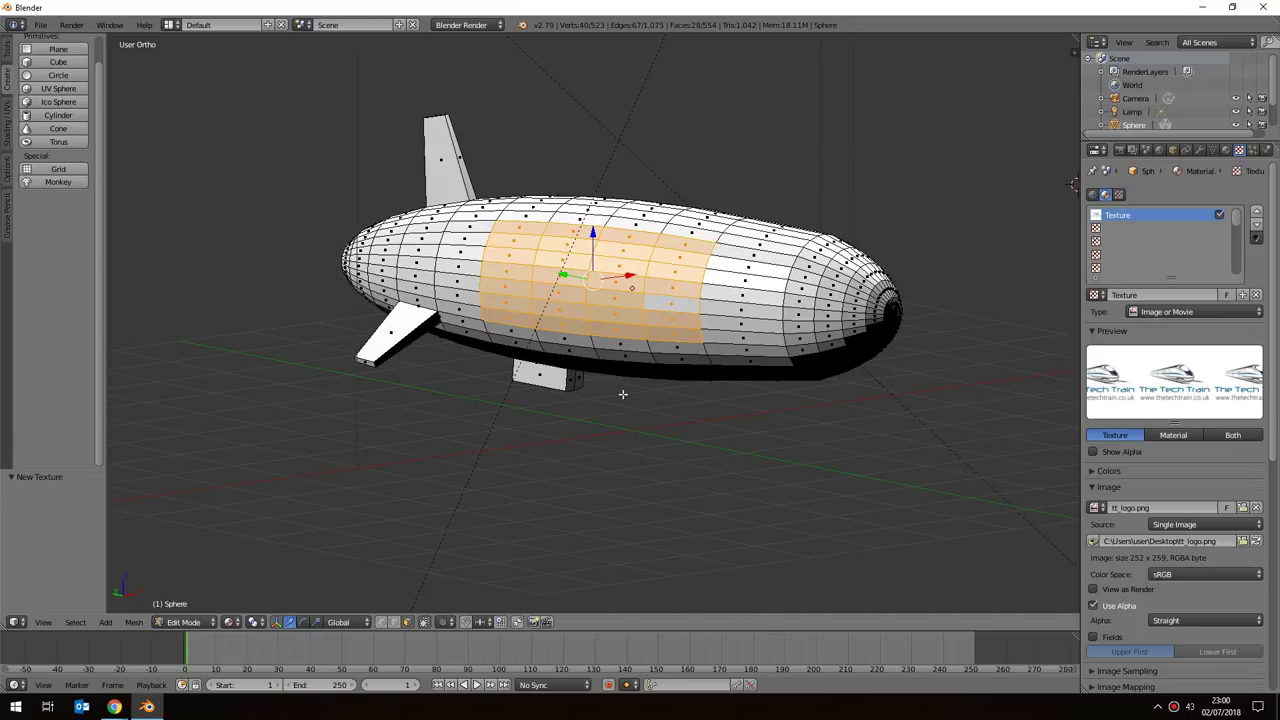
left_click(229, 622)
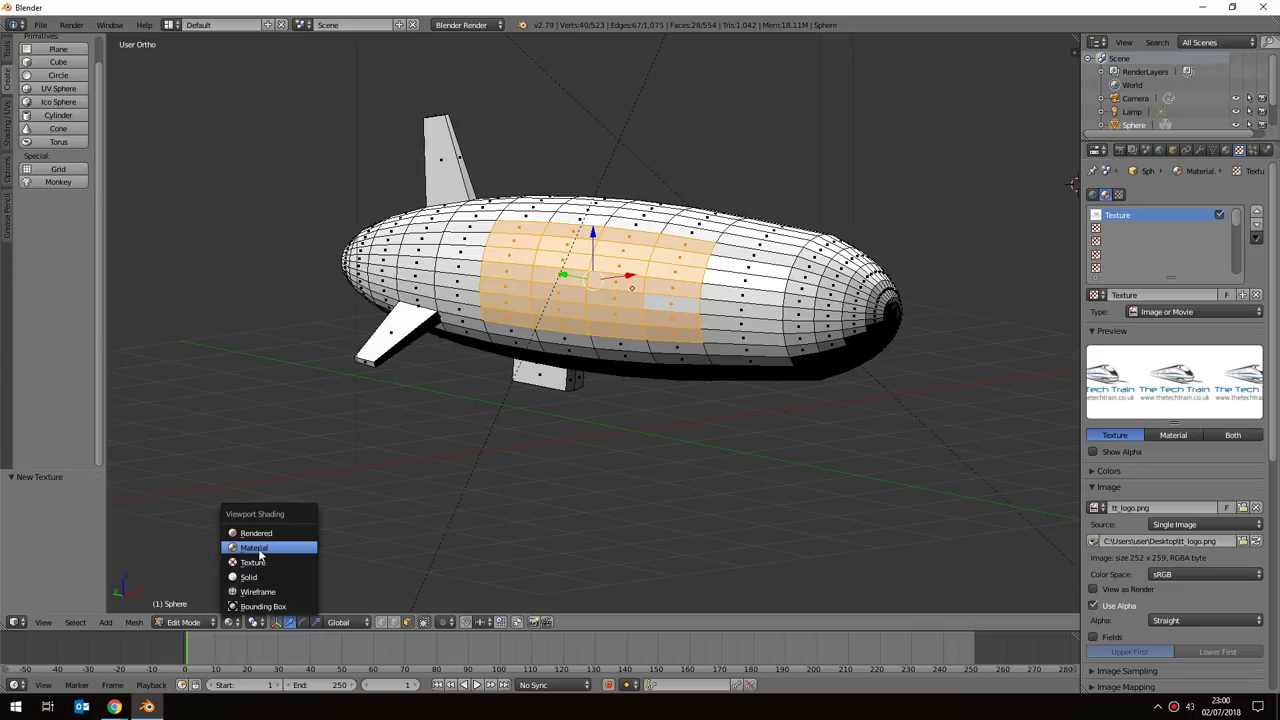
left_click(229, 622)
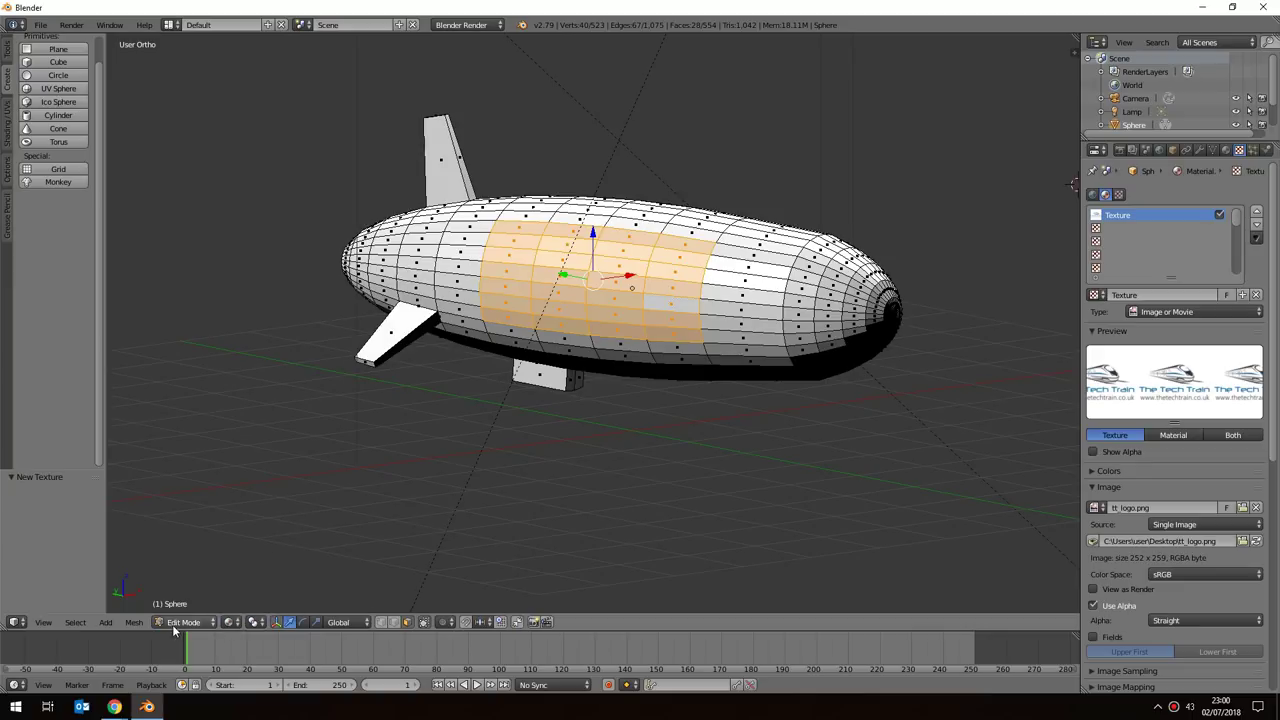
left_click(229, 622)
UV-unwrap the selected middle hull faces with U > Unwrap (Angle Based).
key("u")
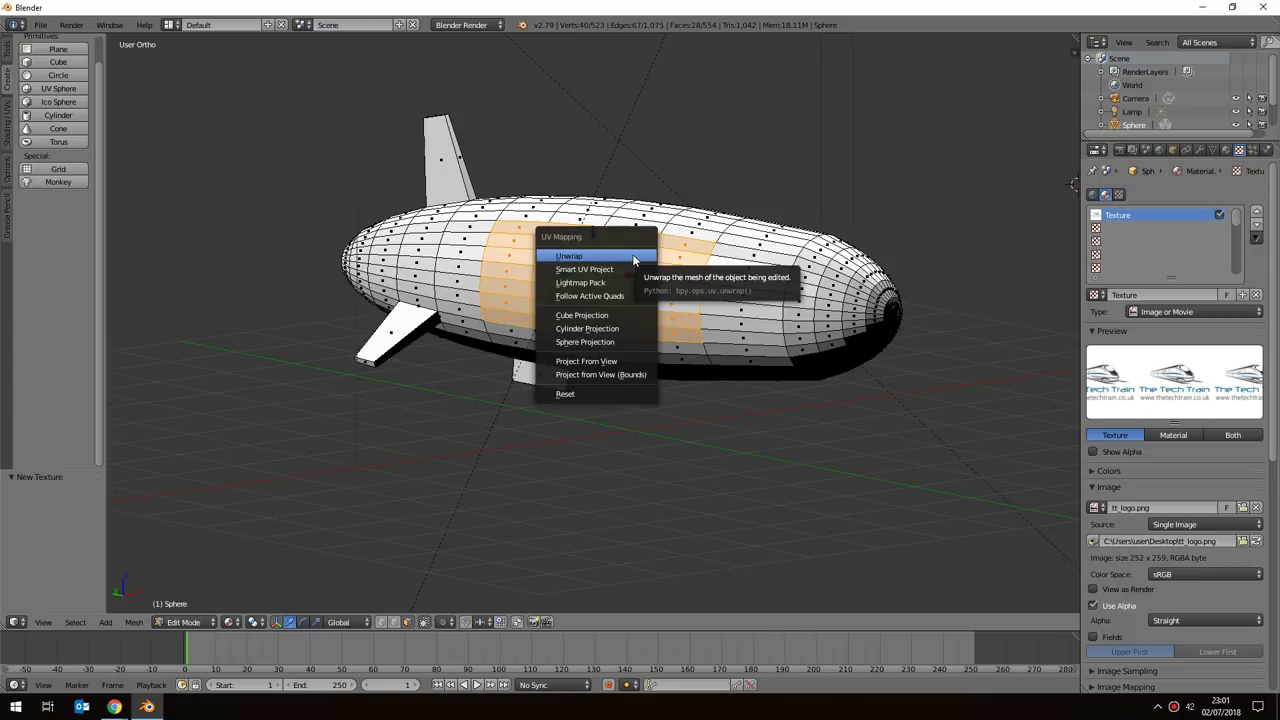
left_click(579, 257)
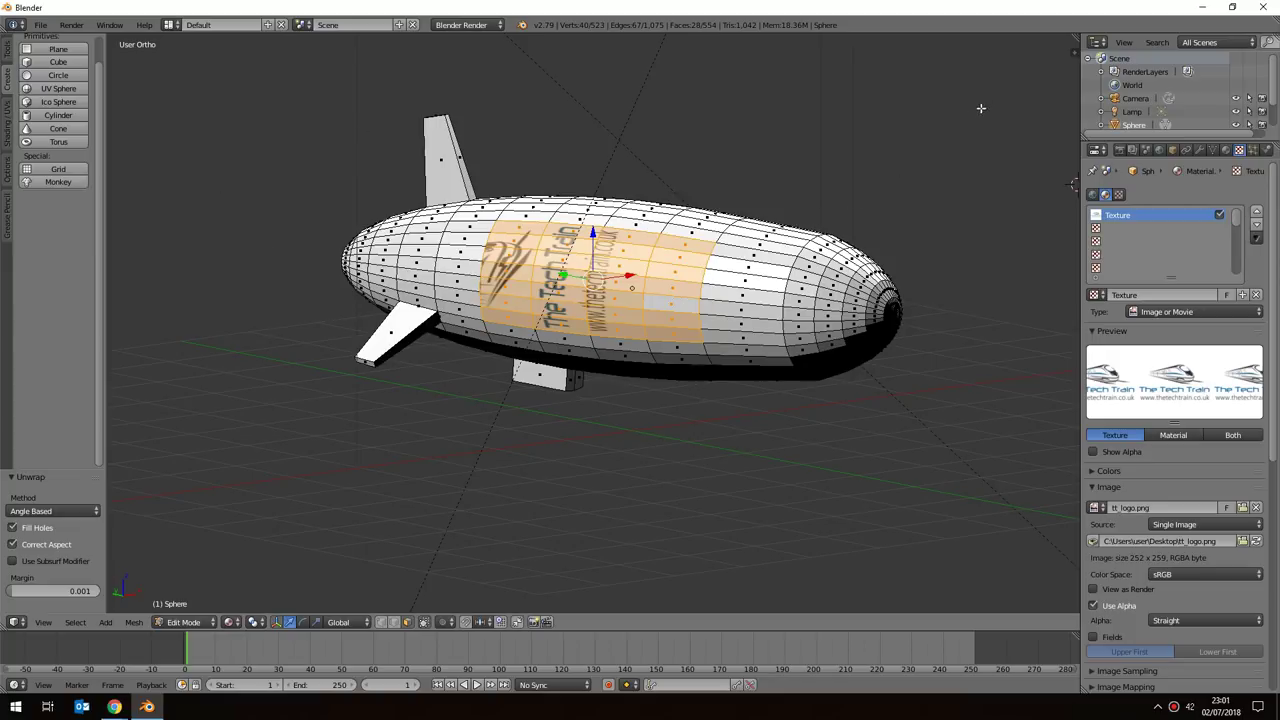
left_click(1073, 37)
Drag the 3D view's top-right corner leftward to create two side-by-side views.
left_click_drag(1073, 37, 518, 38)
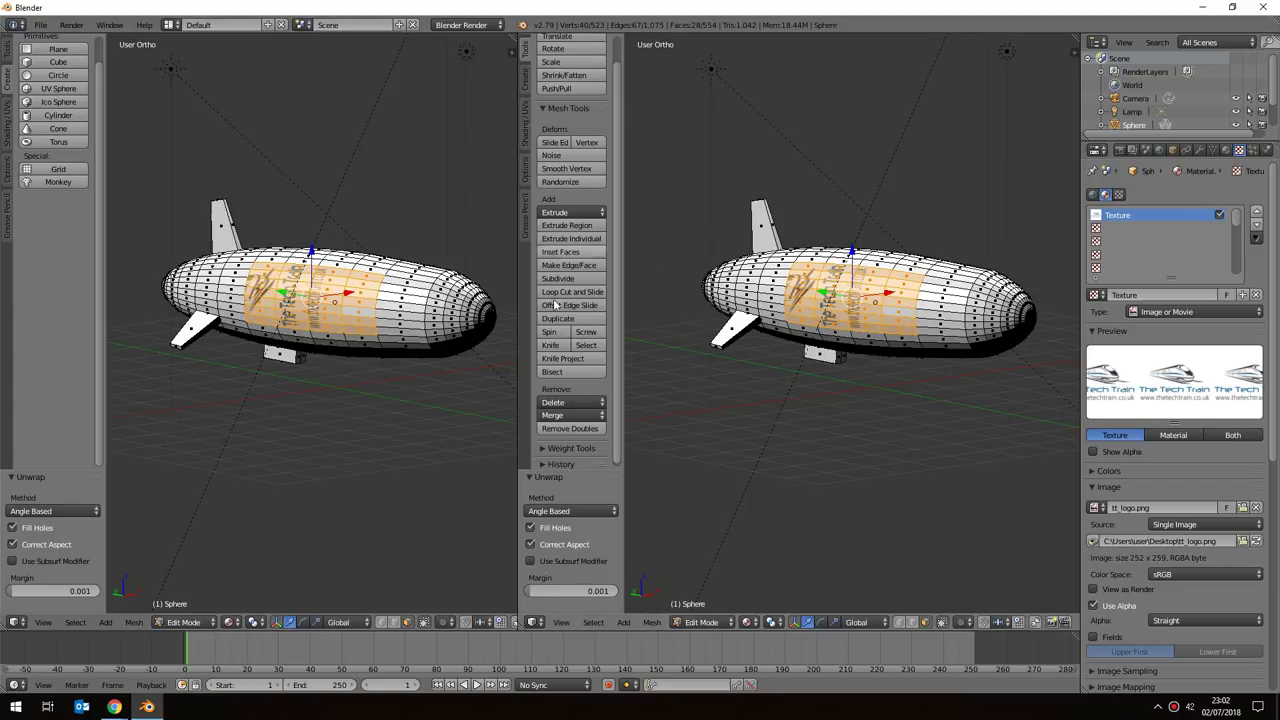
Switch the right area to the UV/Image Editor and show tt_logo.png behind the unwrapped faces.
left_click(533, 623)
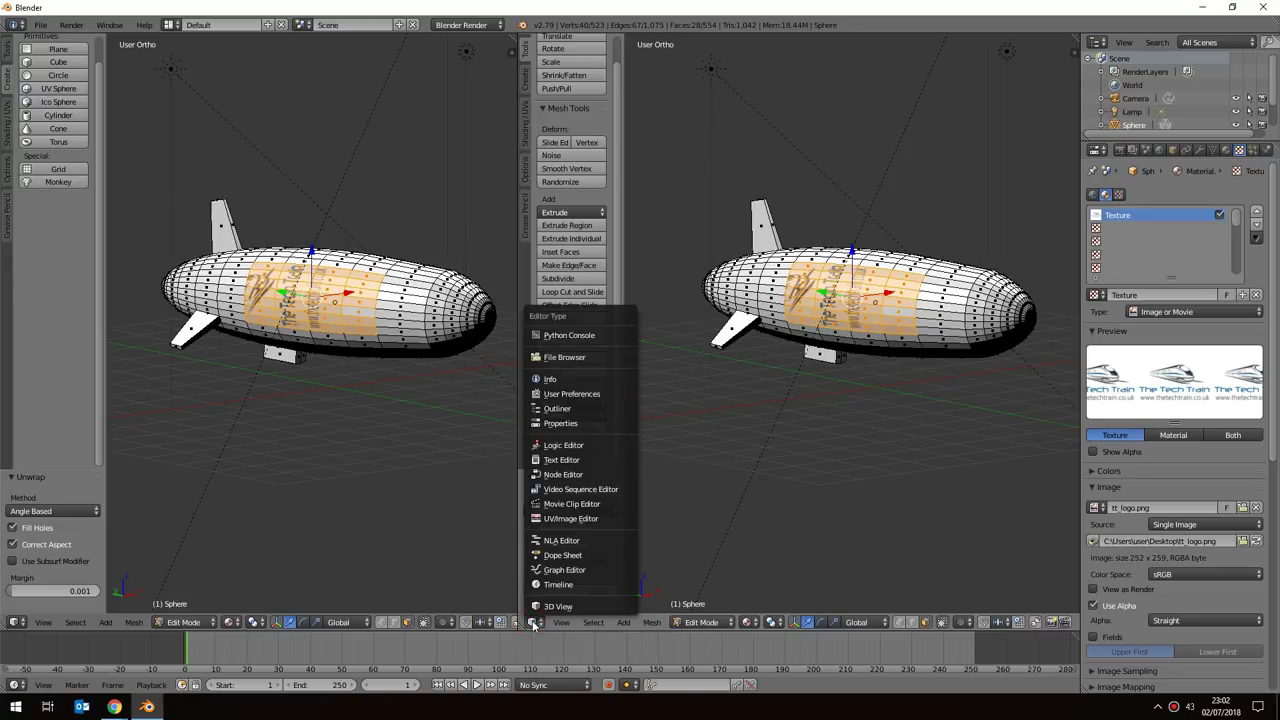
left_click(609, 521)
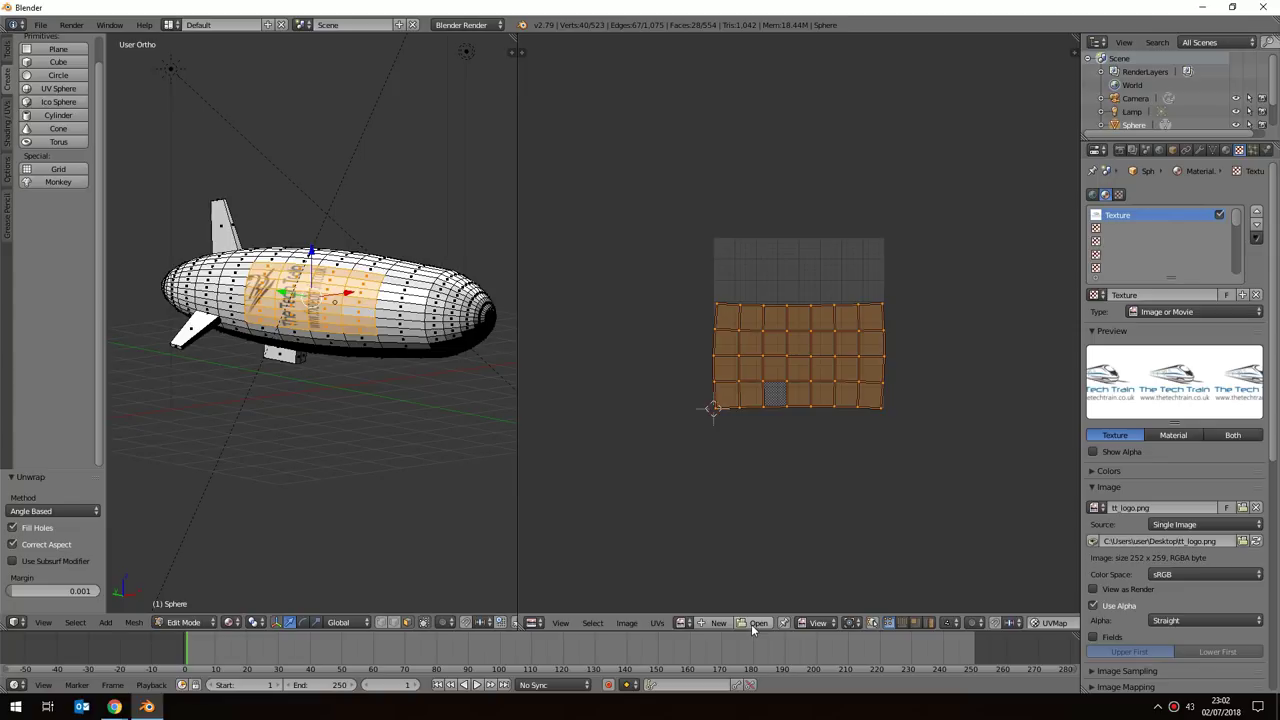
left_click(683, 622)
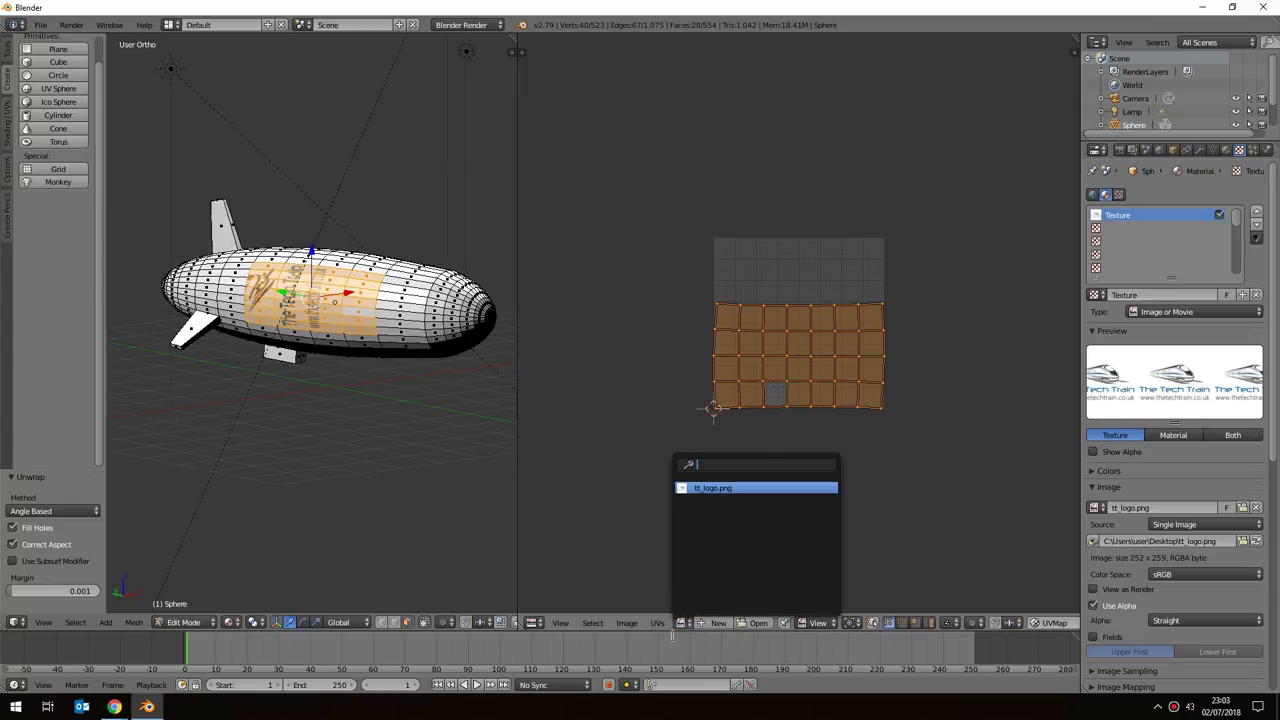
left_click(709, 487)
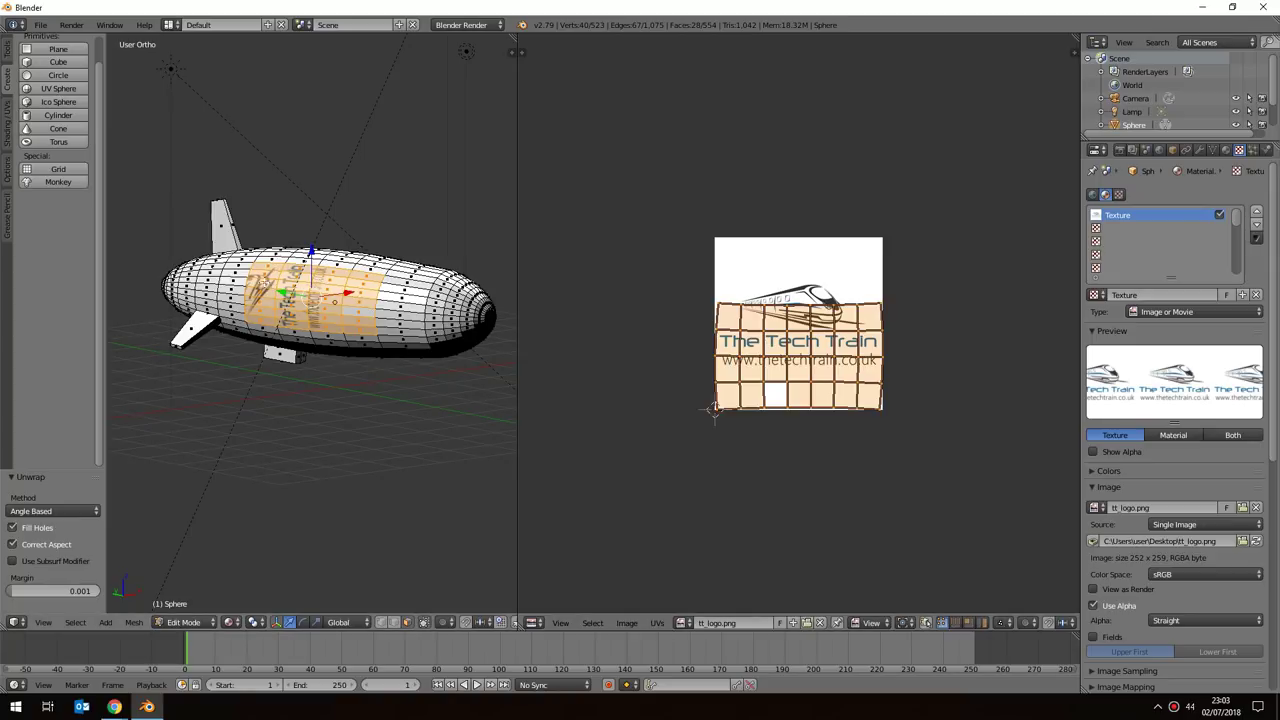
Move the UV faces over the logo image and rotate them about -90°.
scroll(313, 290, "up", 2)
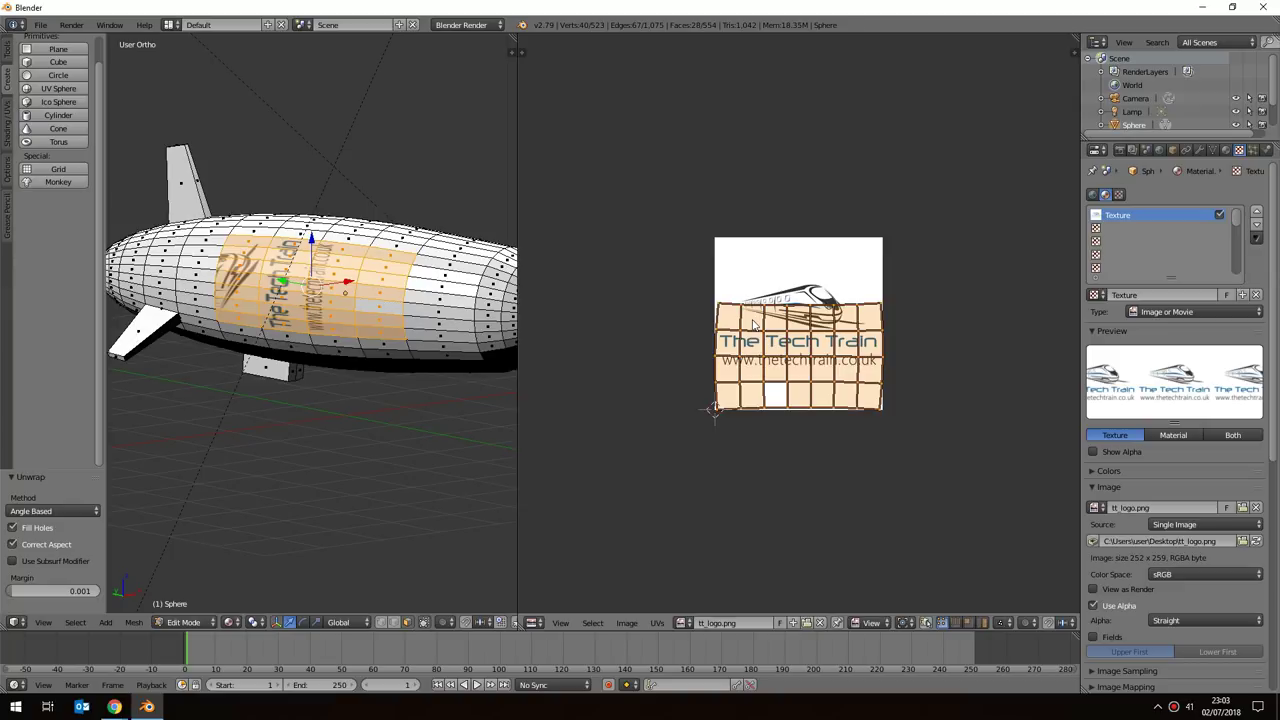
key("g")
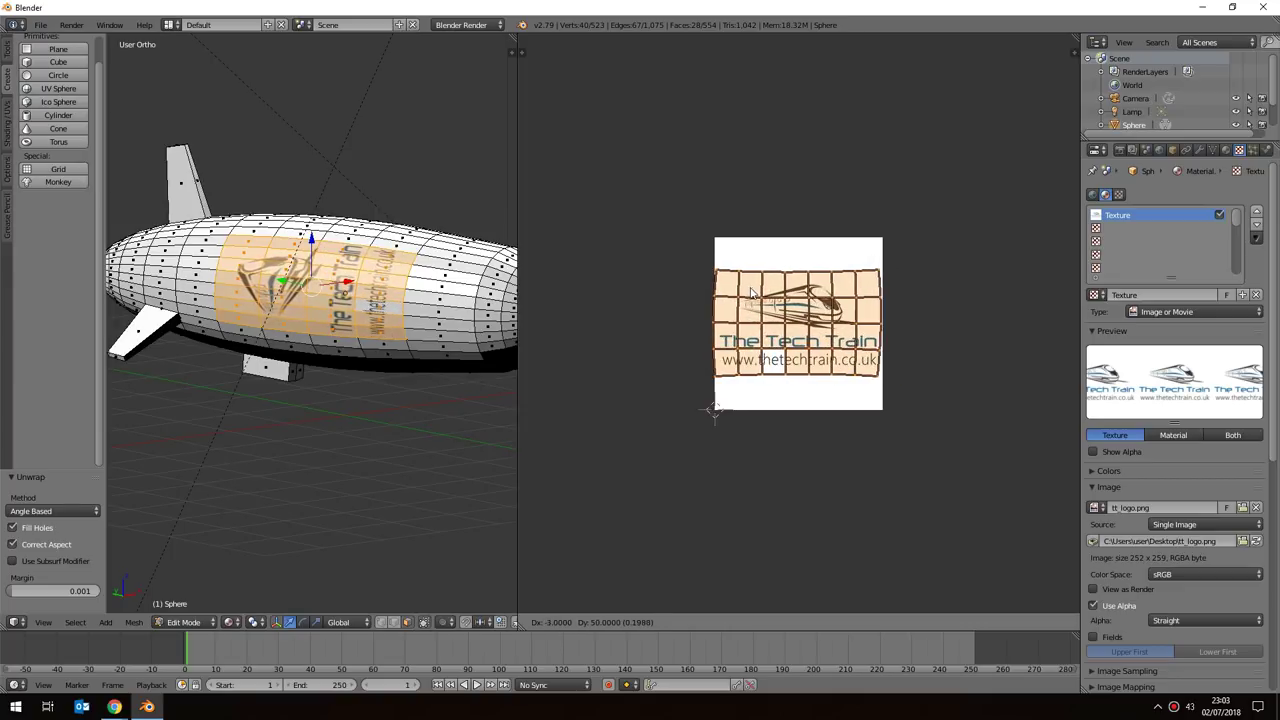
left_click(751, 294)
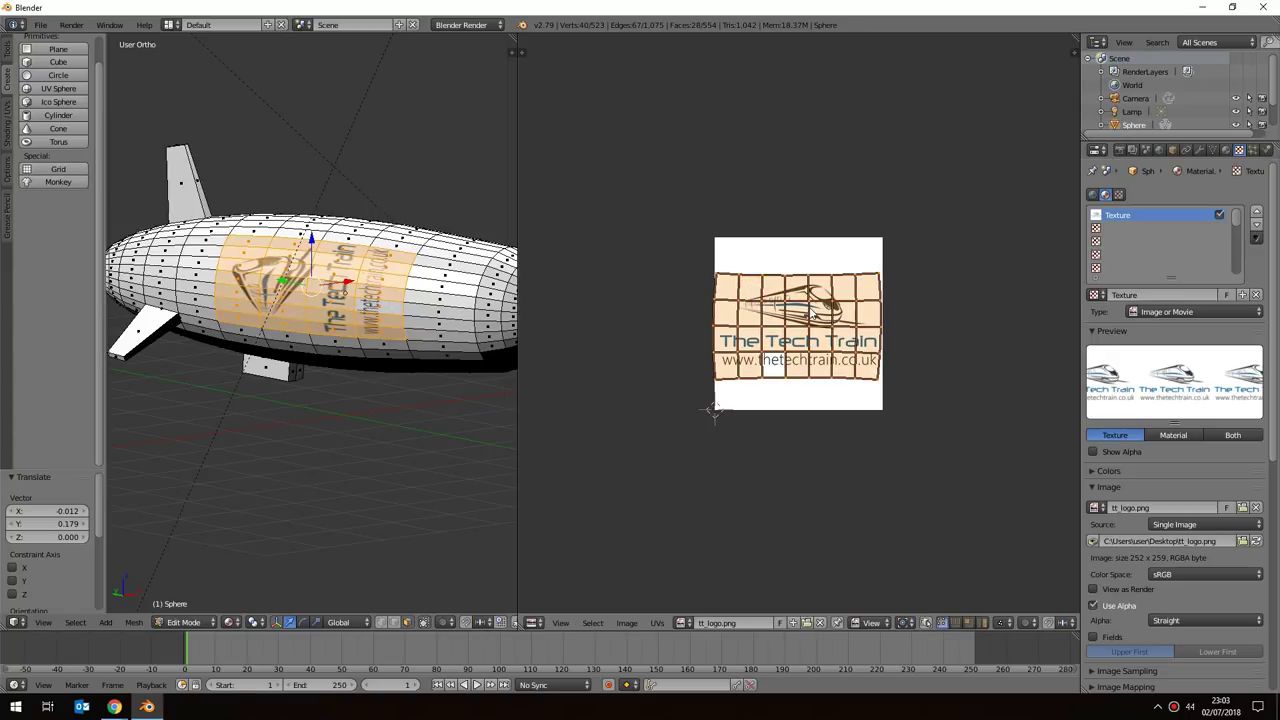
key("r")
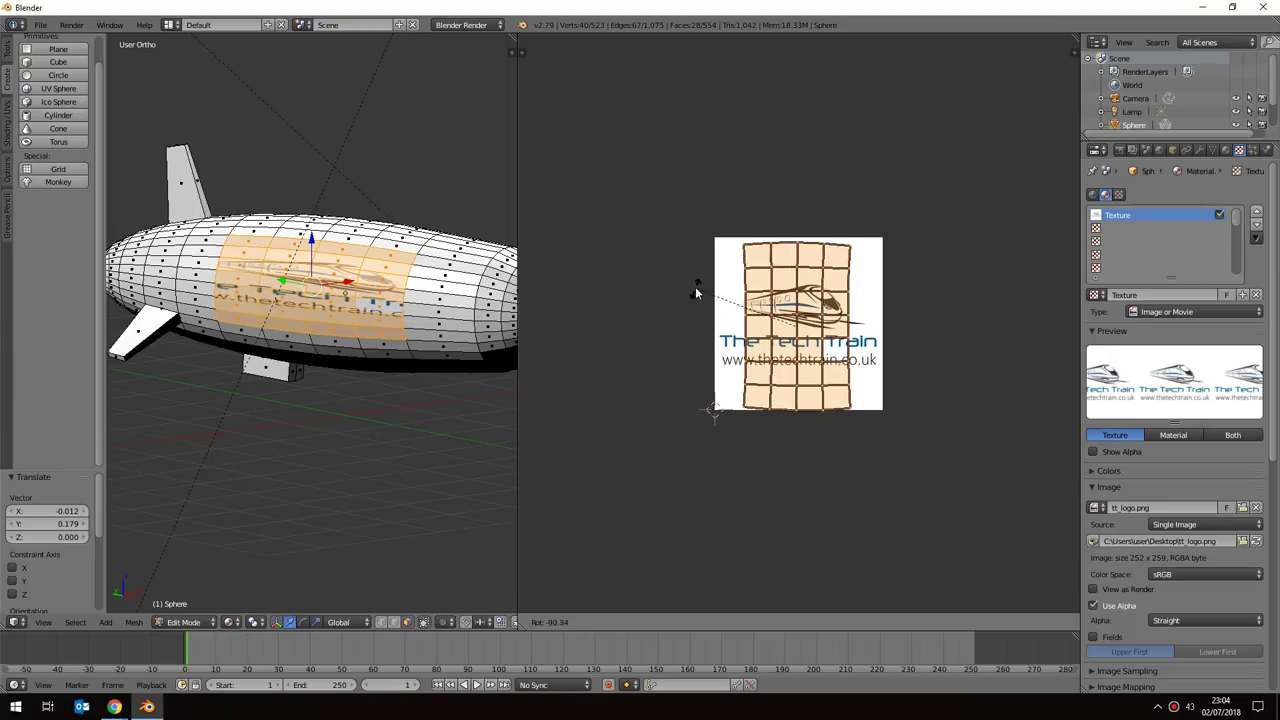
left_click(697, 294)
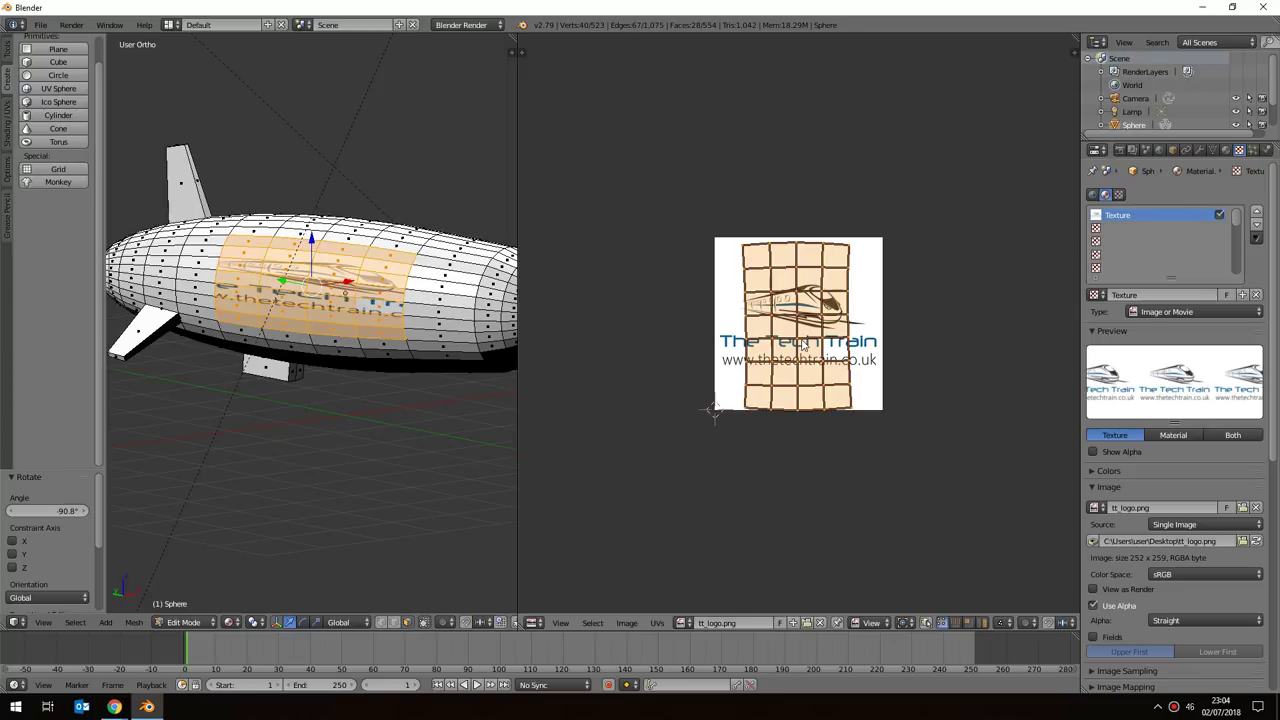
Scale the UVs by -2 along X to double their width and unmirror the logo.
key("s")
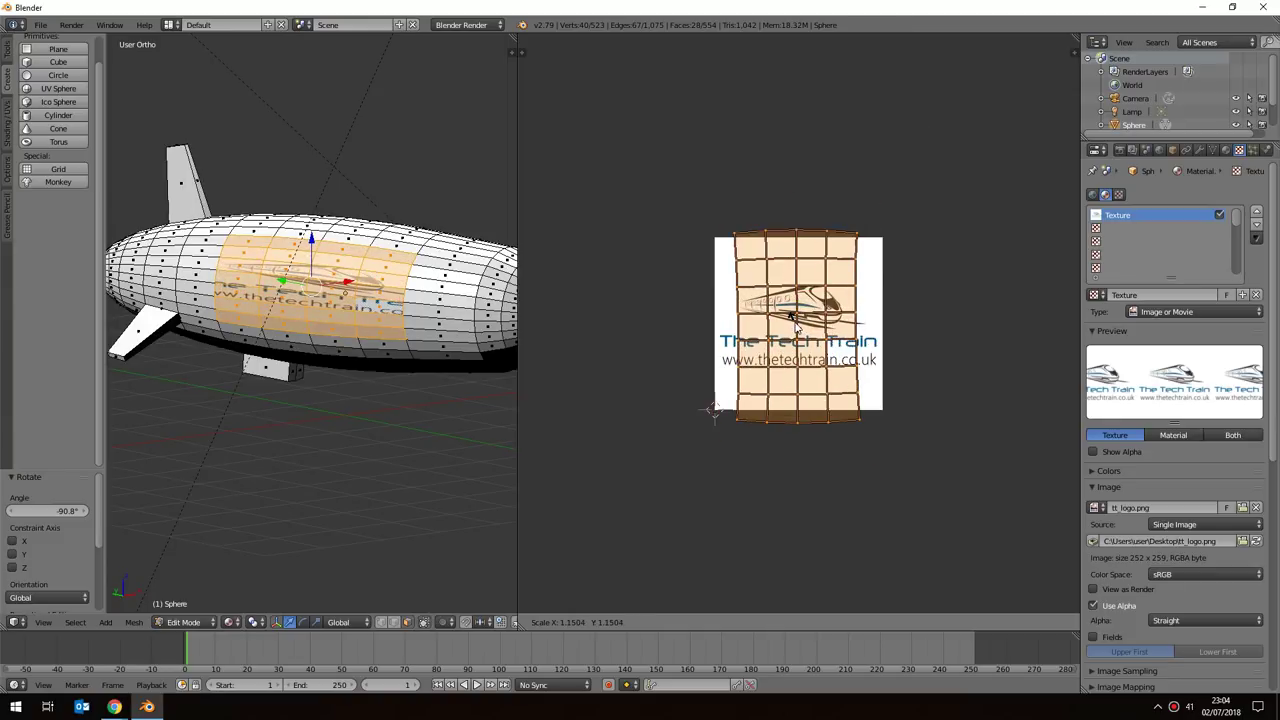
key("x")
type("x-2")
key("BackSpace")
key("BackSpace")
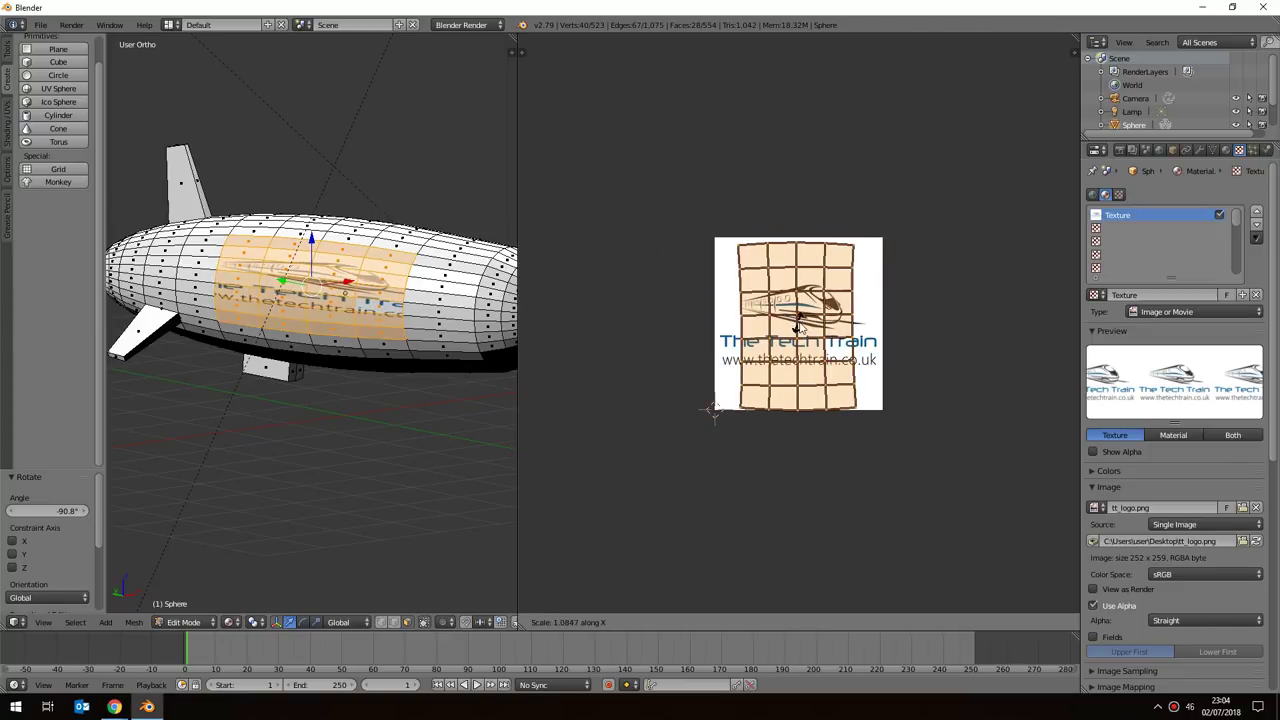
key("minus")
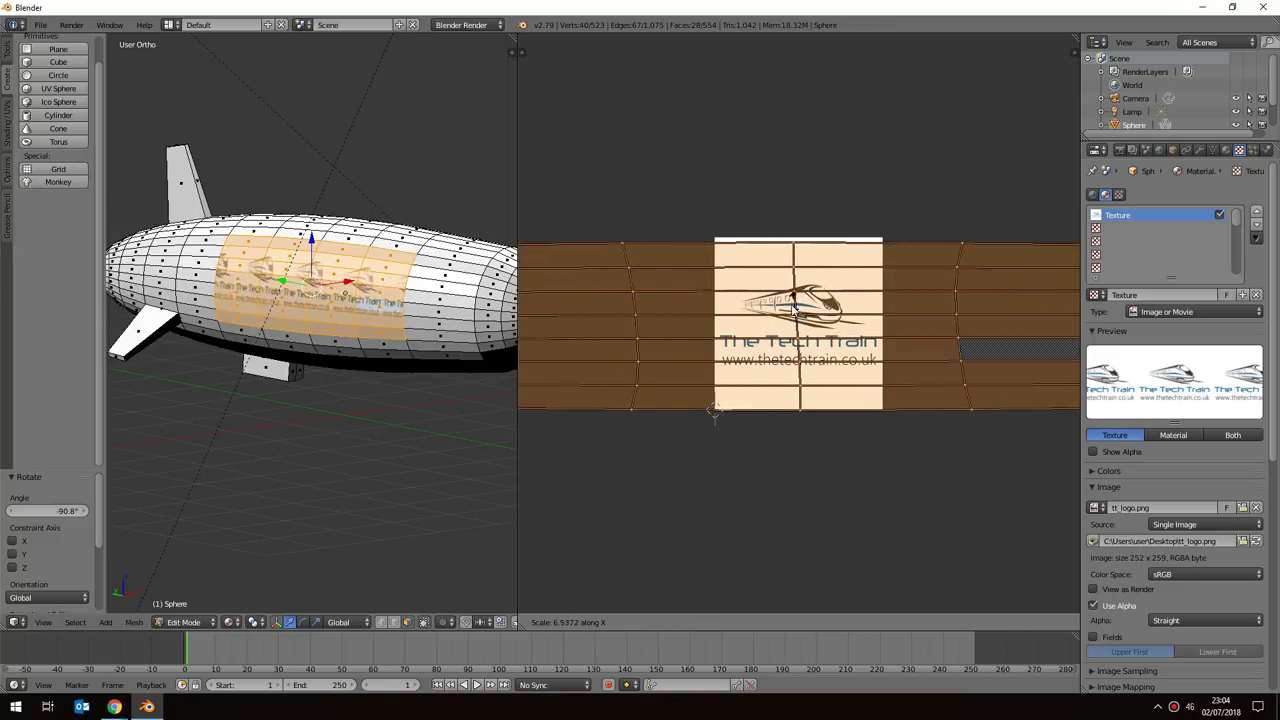
type("2")
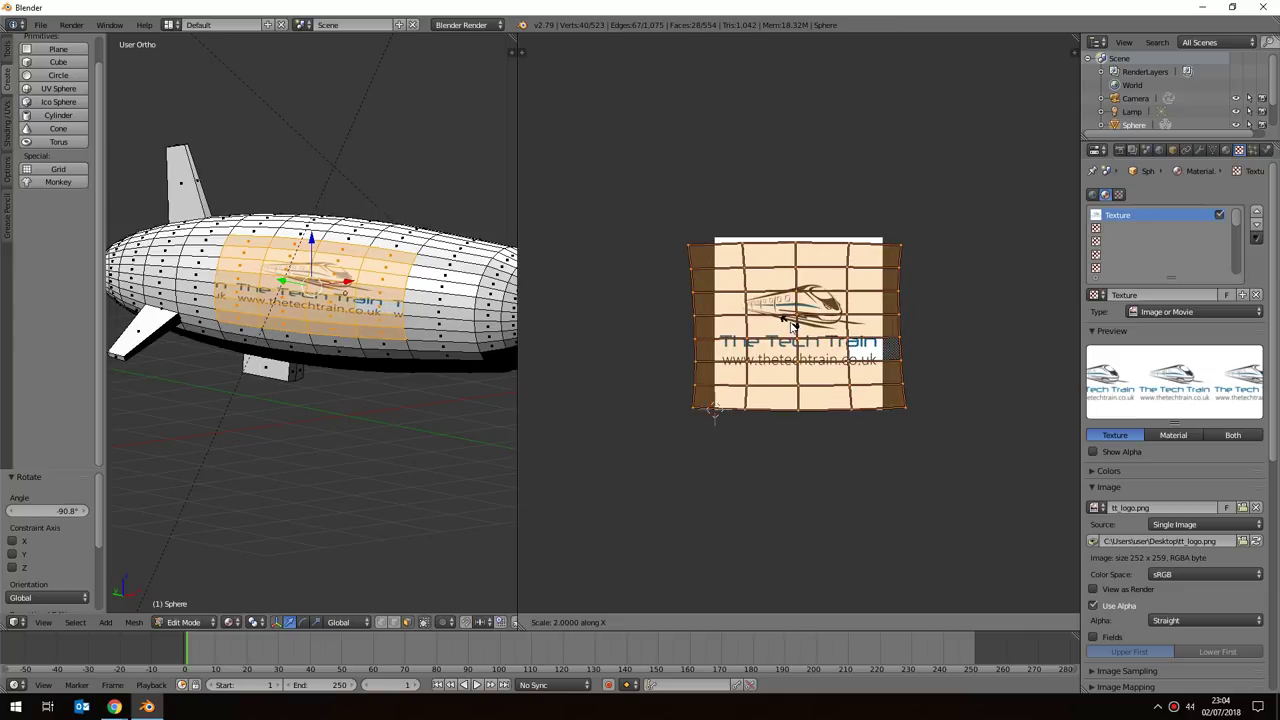
left_click(790, 323)
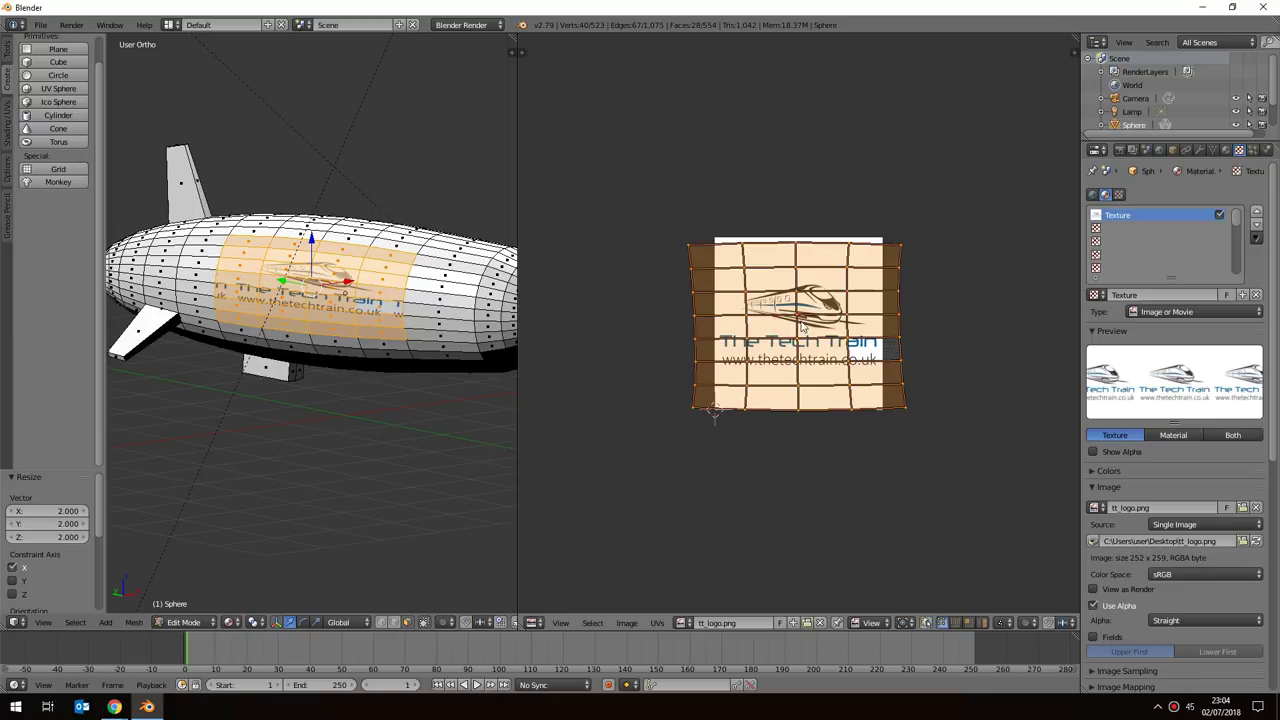
Scale the UVs to 0.806 along X and 0.531 along Y.
key("s")
key("x")
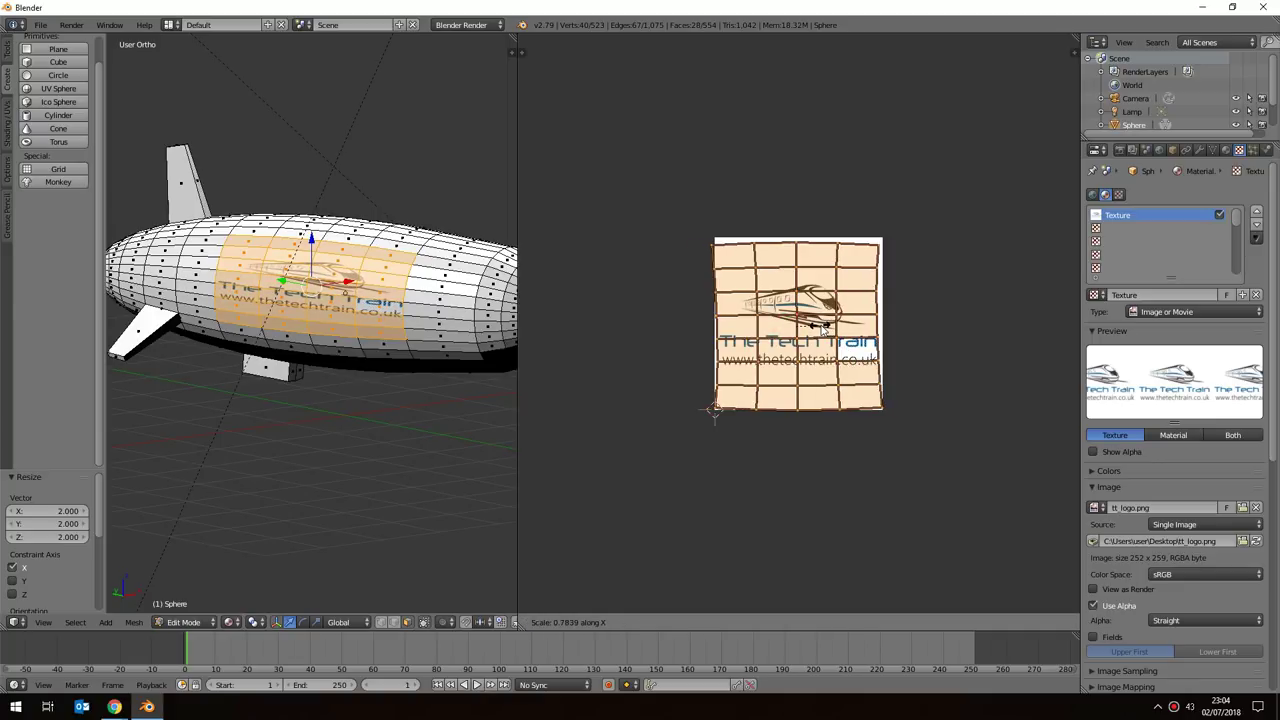
left_click(822, 328)
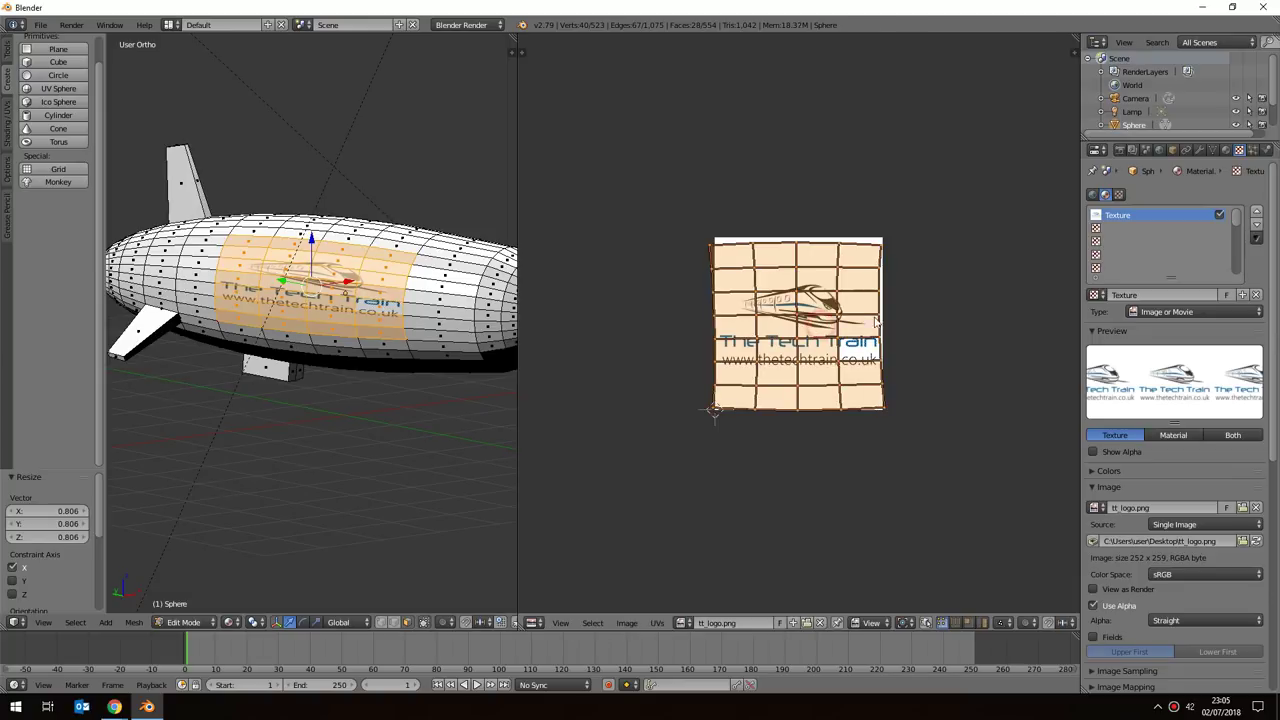
scroll(810, 325, "up", 3)
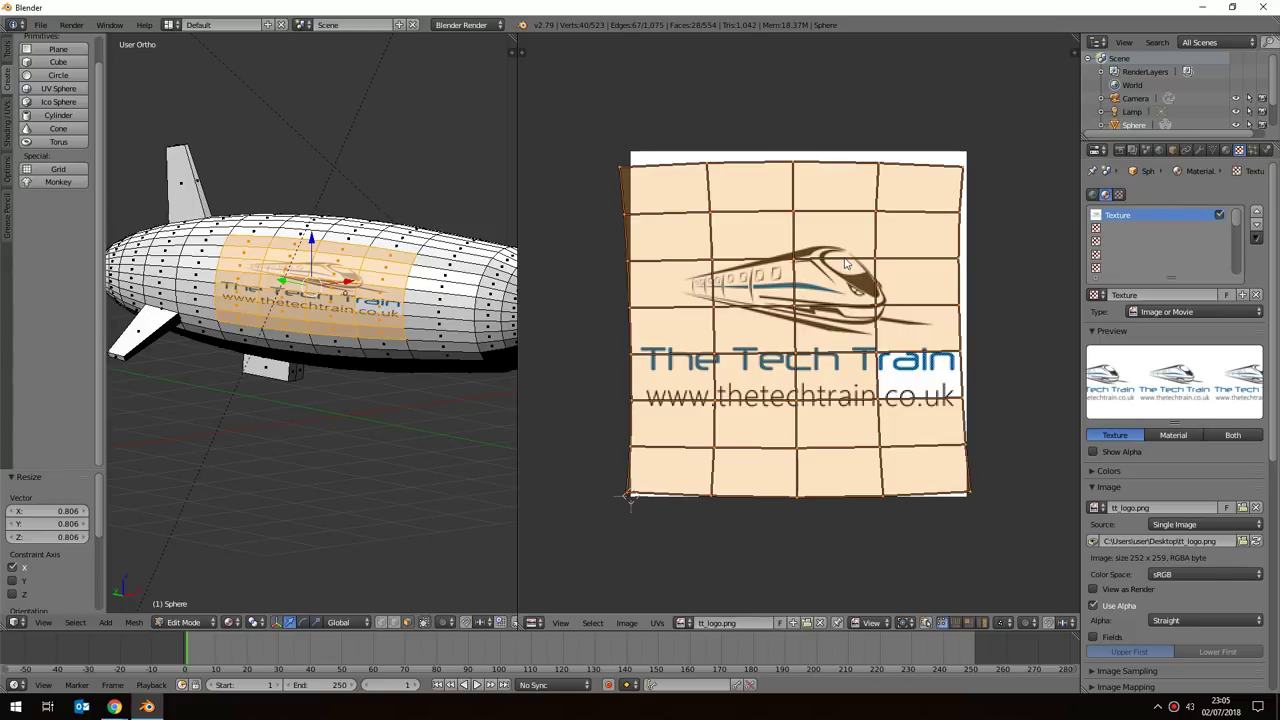
key("s")
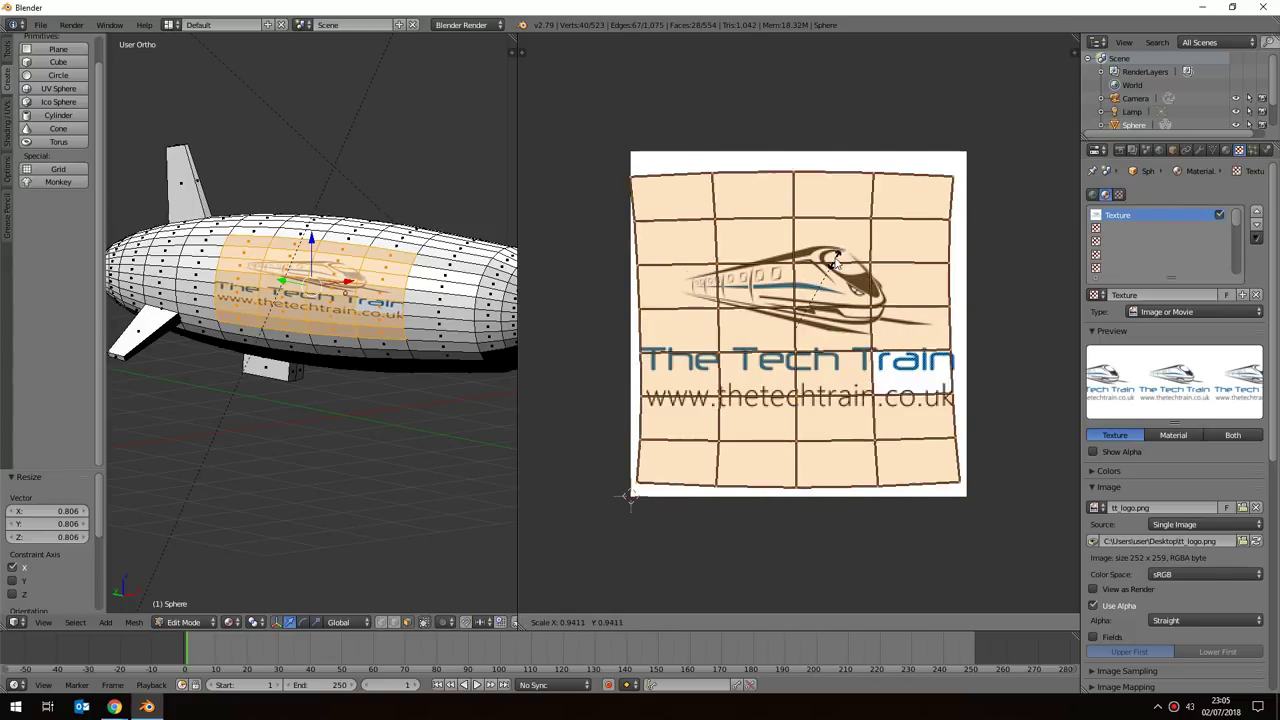
key("y")
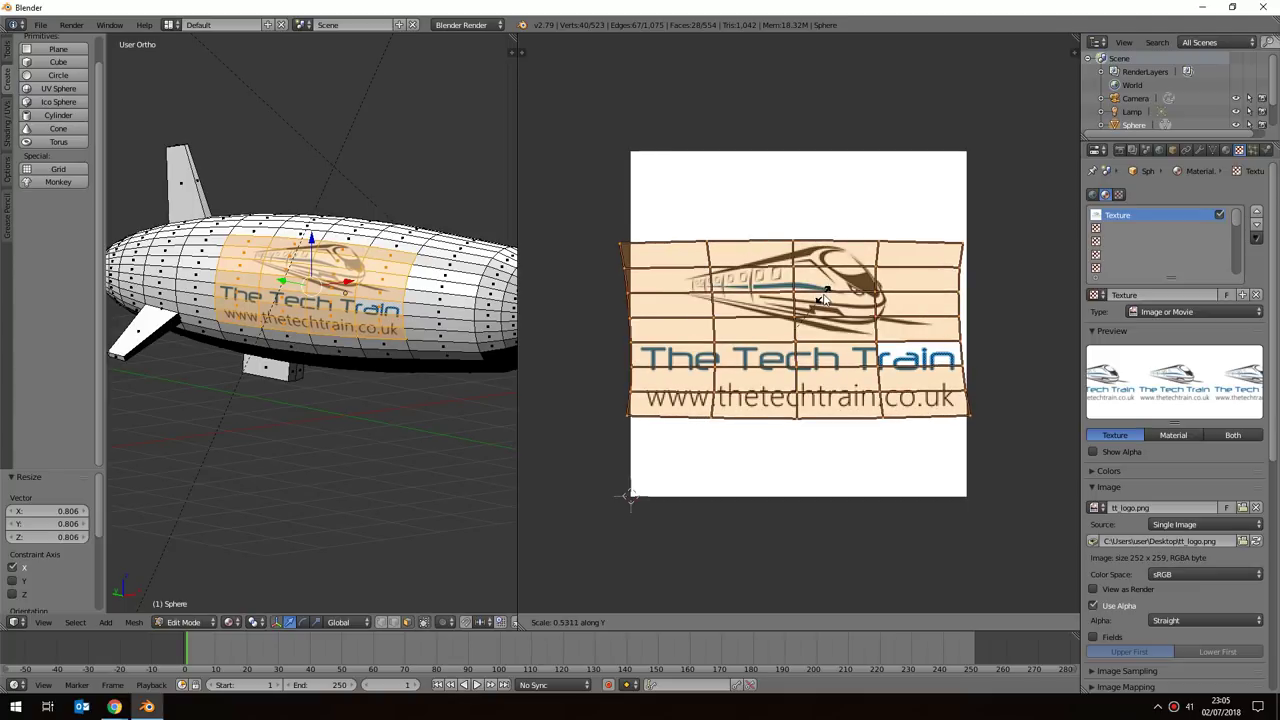
left_click(822, 297)
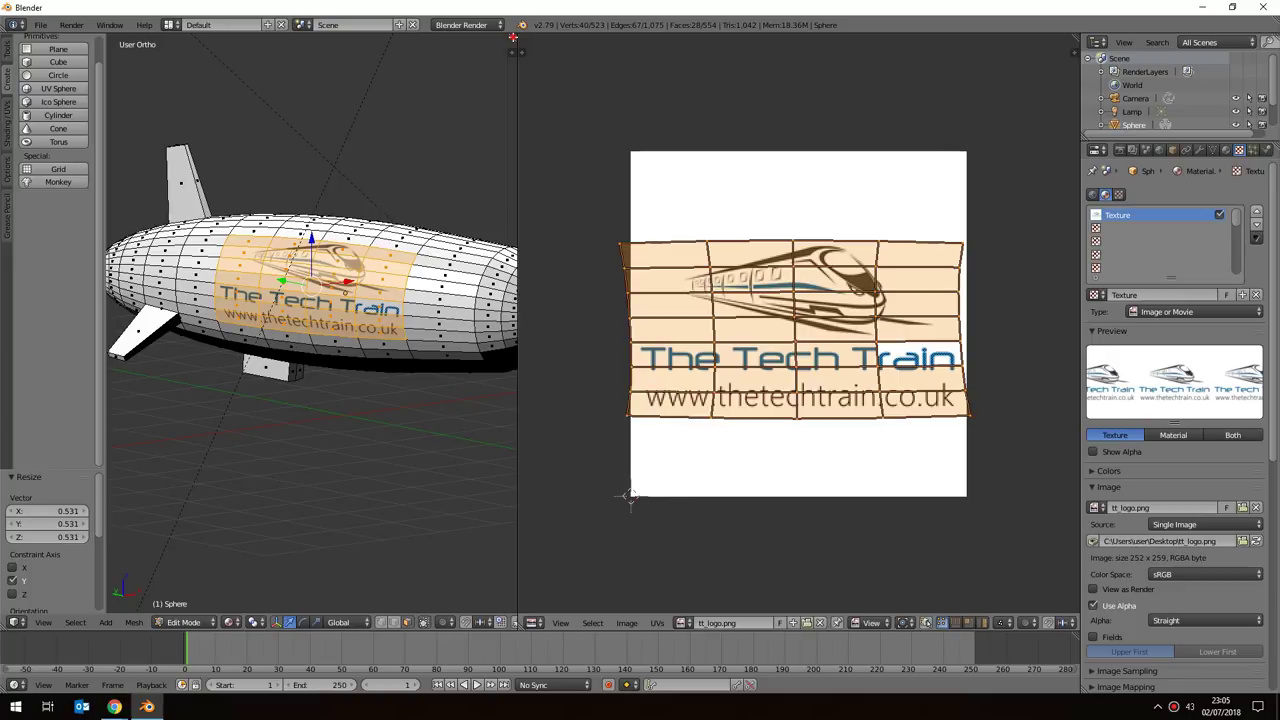
Join the areas to close the UV/Image editor, leaving a single 3D view.
left_click_drag(515, 37, 526, 40)
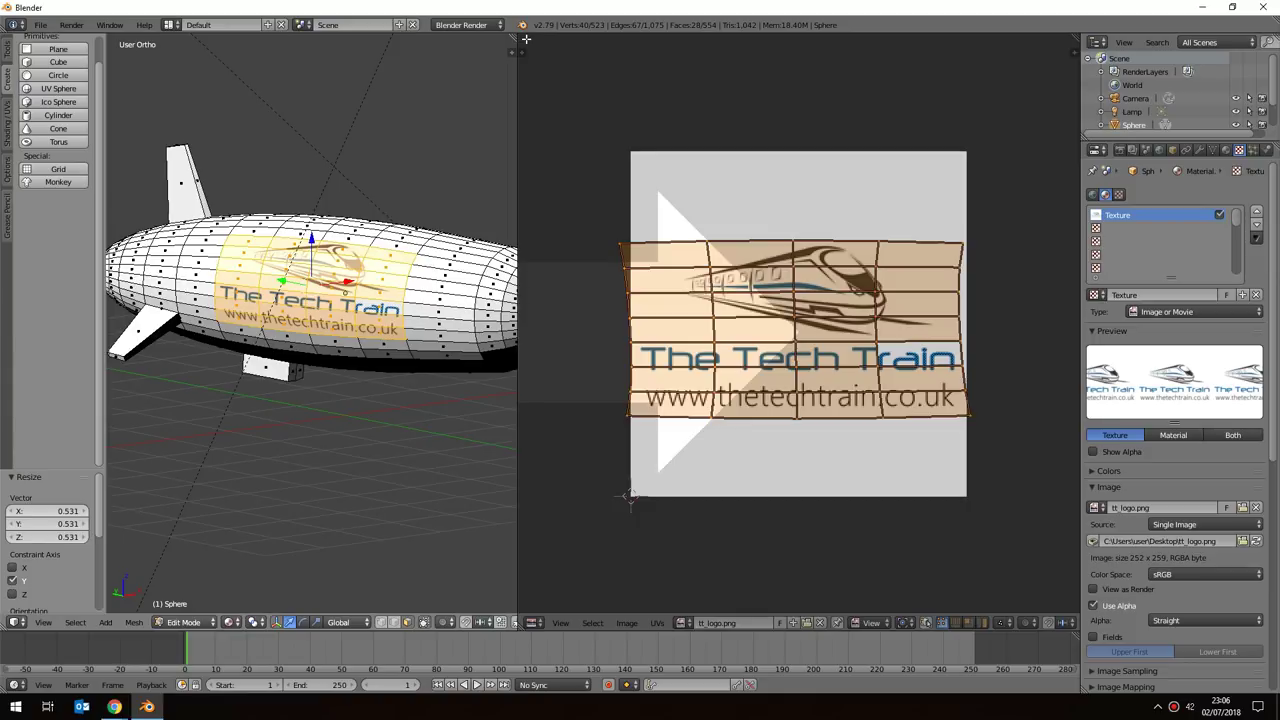
left_click_drag(526, 40, 528, 40)
scroll(997, 207, "down", 3)
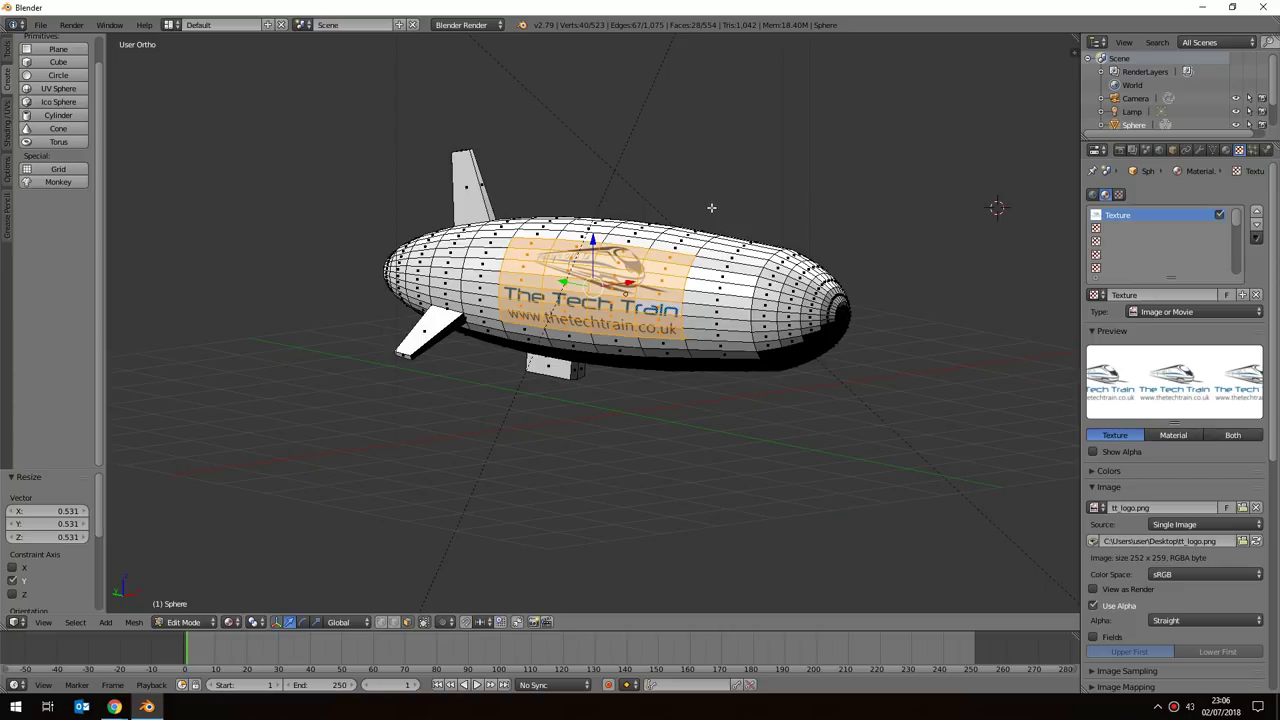
Switch to Object Mode, orbit to a raised side view, then bring up the Sketchfab reference.
scroll(711, 209, "up", 1)
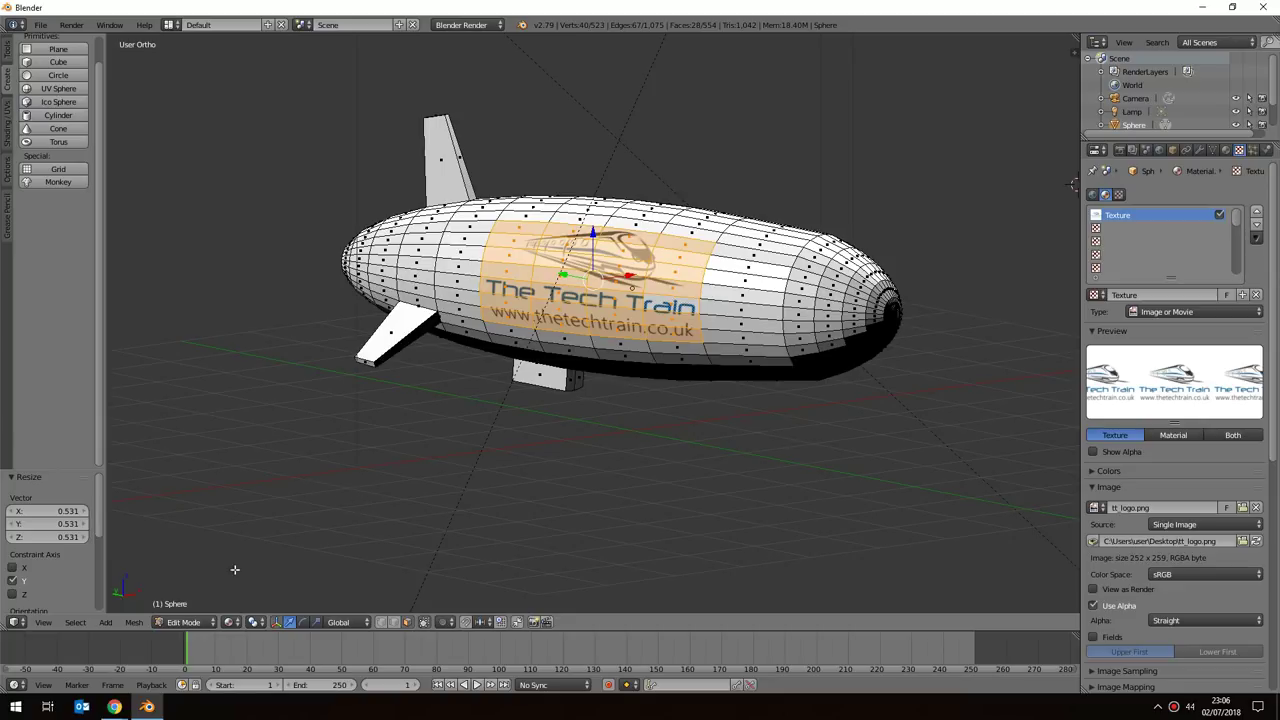
key("Tab")
middle_click_drag(662, 411, 733, 380)
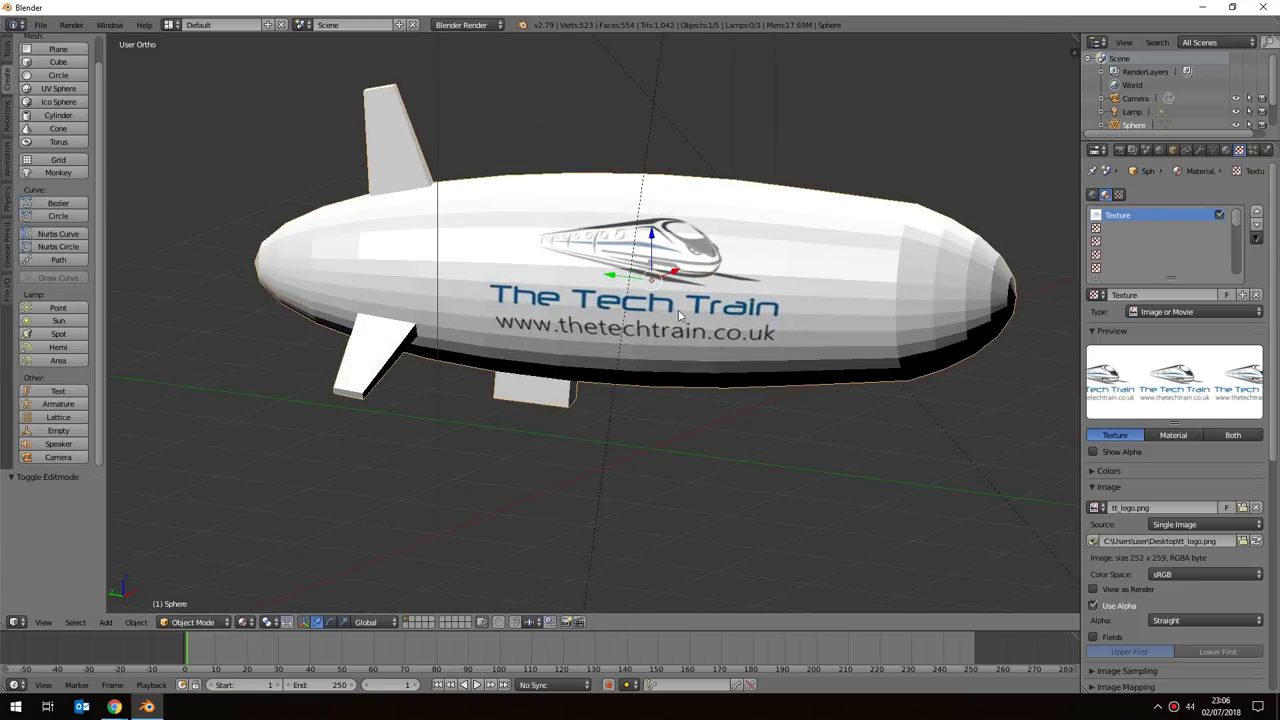
middle_click_drag(649, 311, 662, 313)
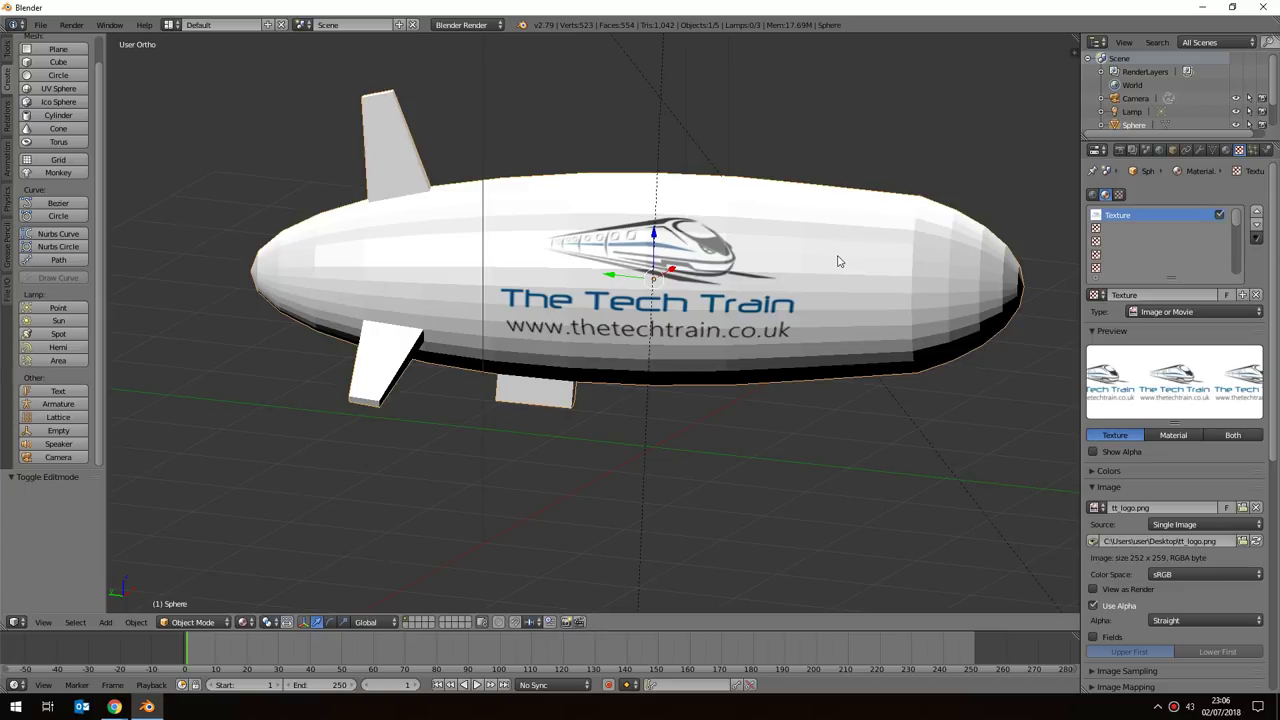
middle_click_drag(835, 286, 830, 295)
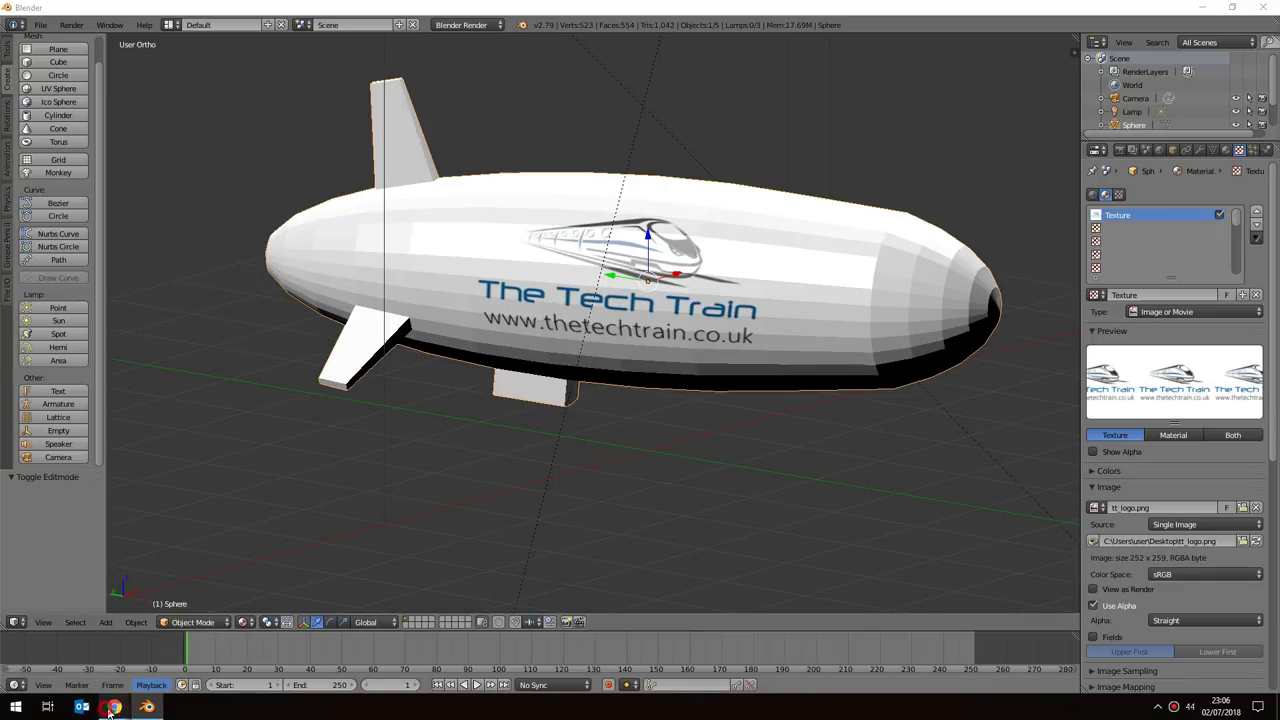
mouse_move(114, 707)
left_click(215, 655)
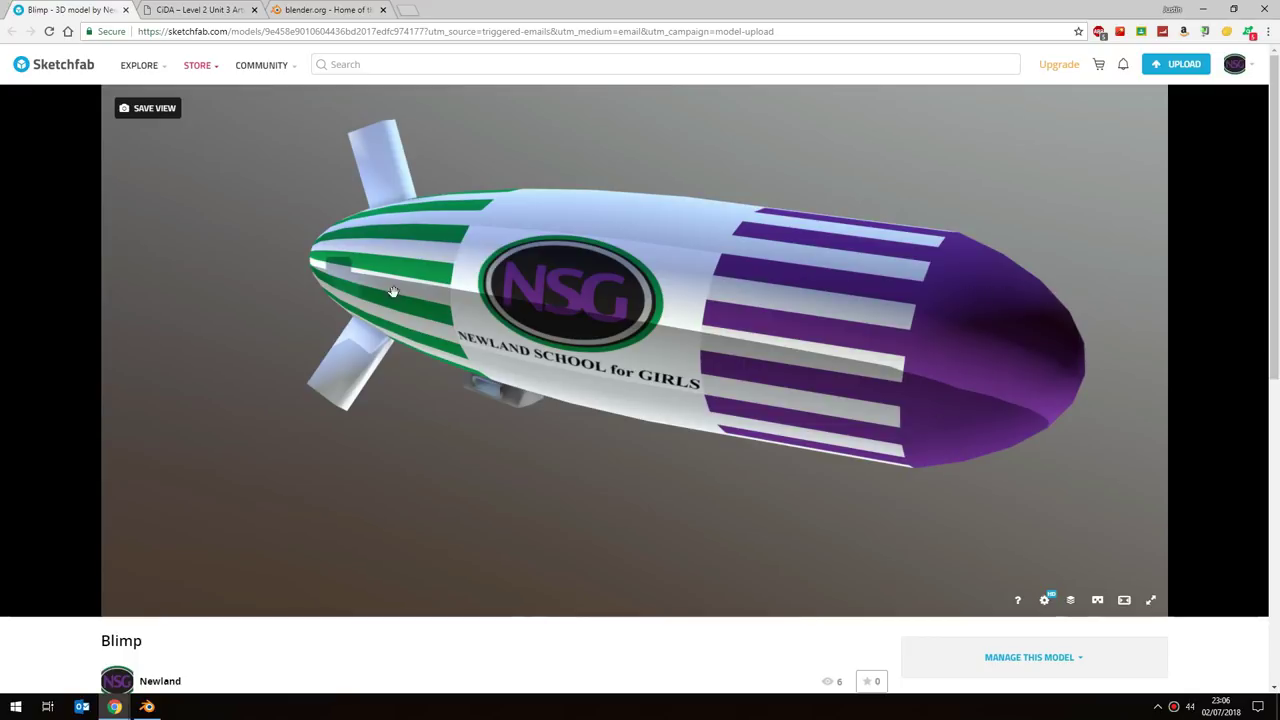
left_click(152, 705)
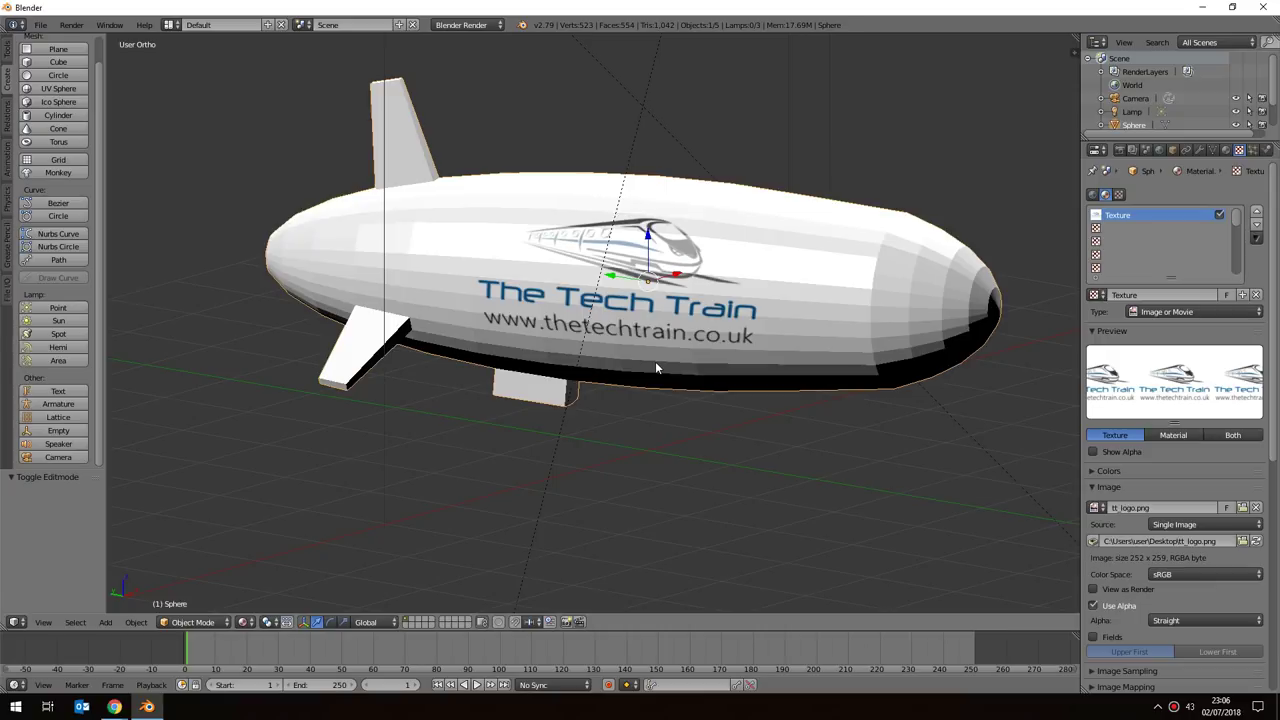
middle_click_drag(829, 240, 921, 151)
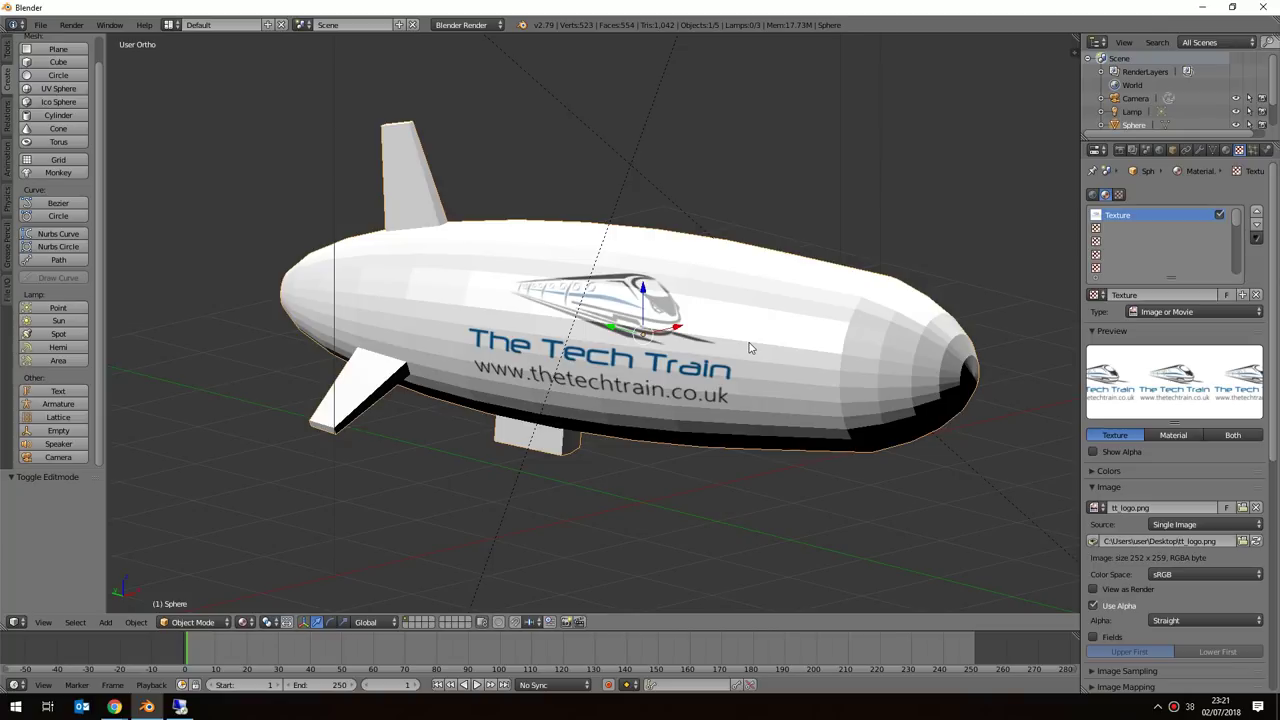
middle_click_drag(841, 317, 862, 346)
middle_click_drag(410, 220, 458, 344)
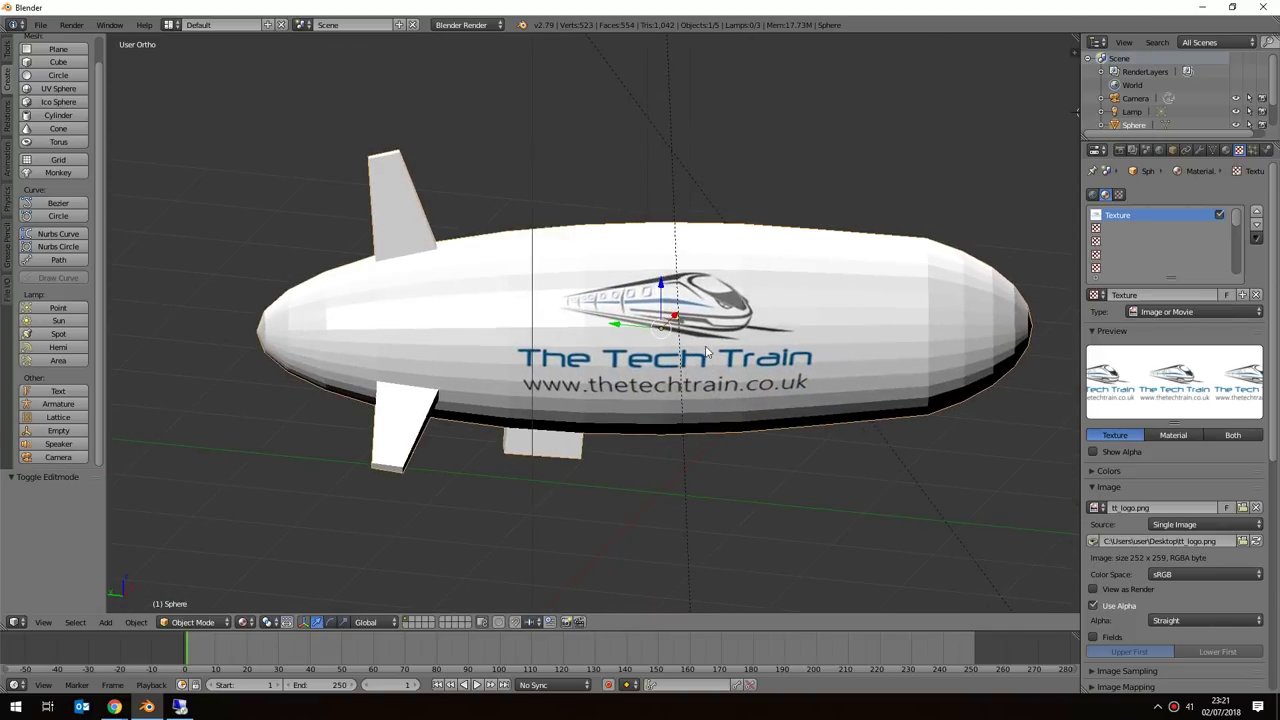
scroll(690, 352, "up", 3)
middle_click_drag(641, 387, 585, 324)
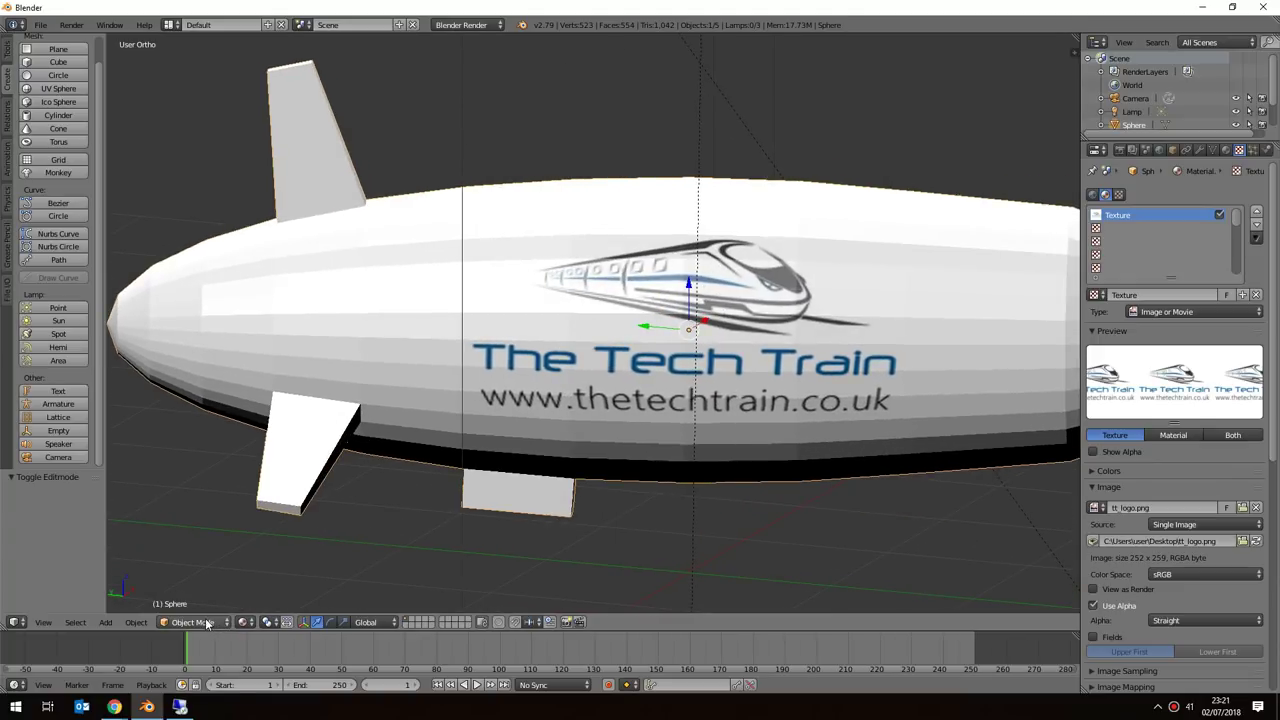
key("Tab")
key("Tab")
Switch the blimp to Edit Mode from the mode menu and deselect everything with A.
left_click(184, 622)
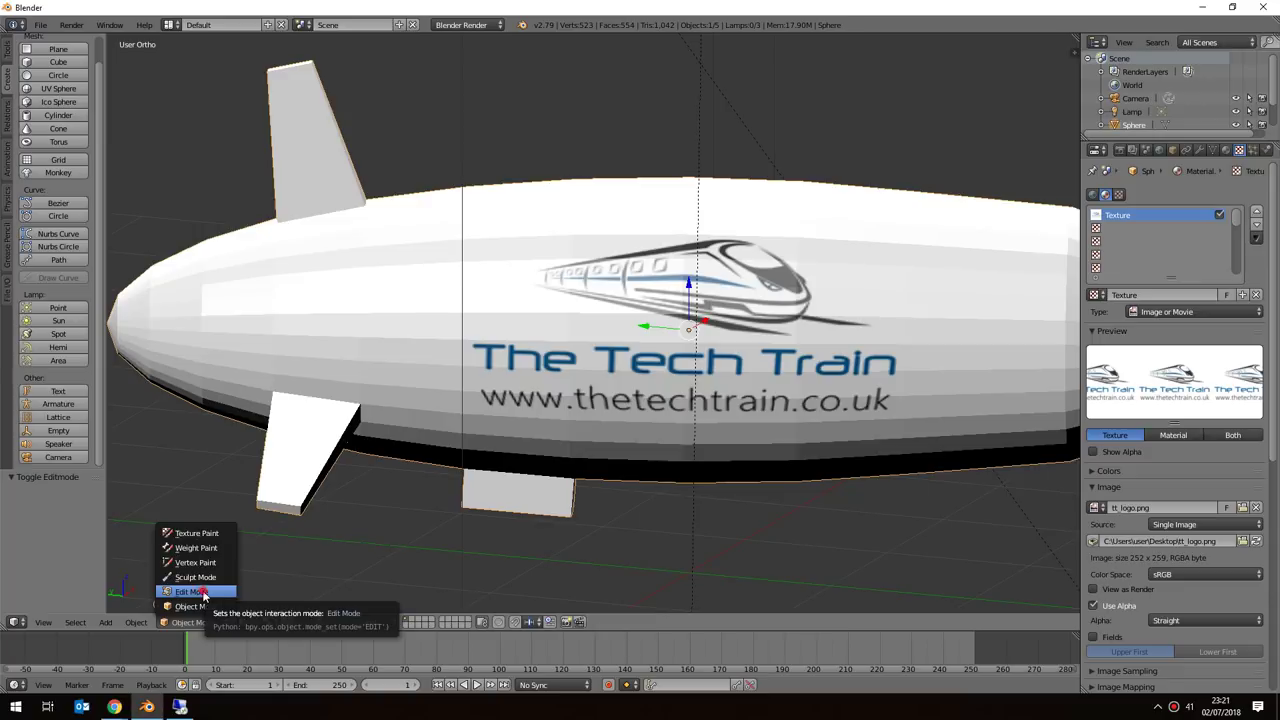
left_click(203, 596)
scroll(626, 323, "down", 3)
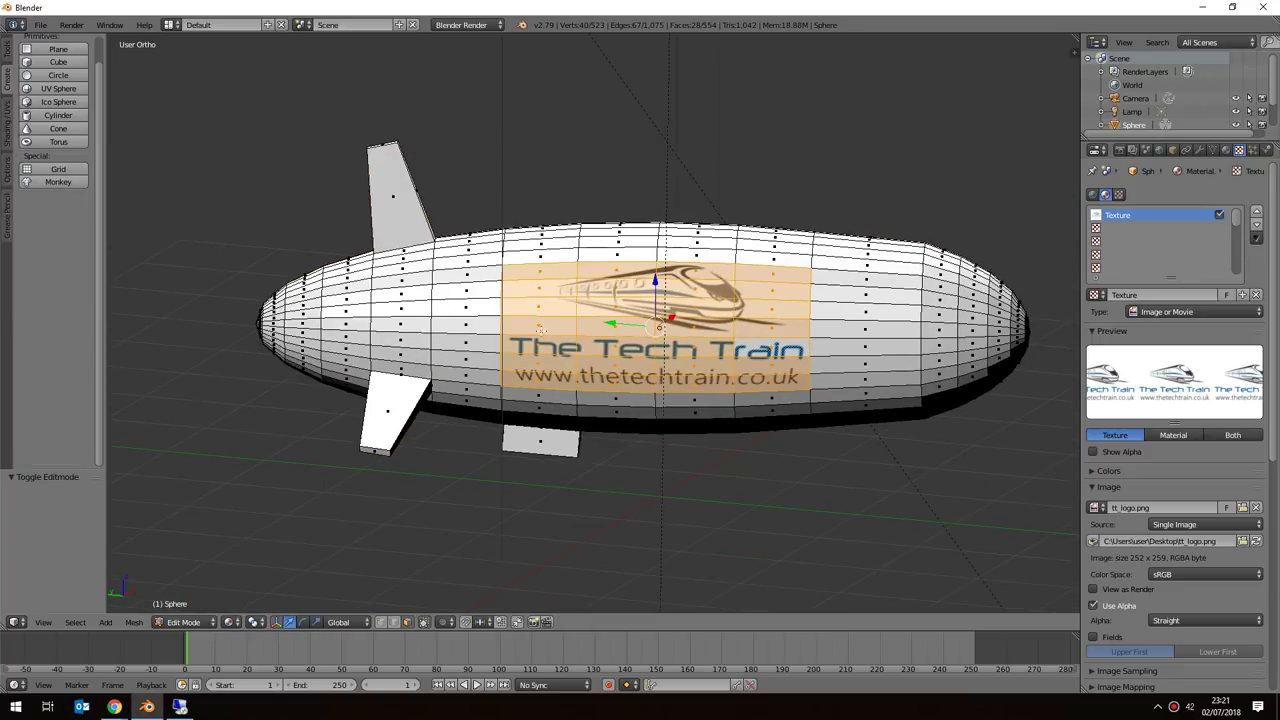
key("a")
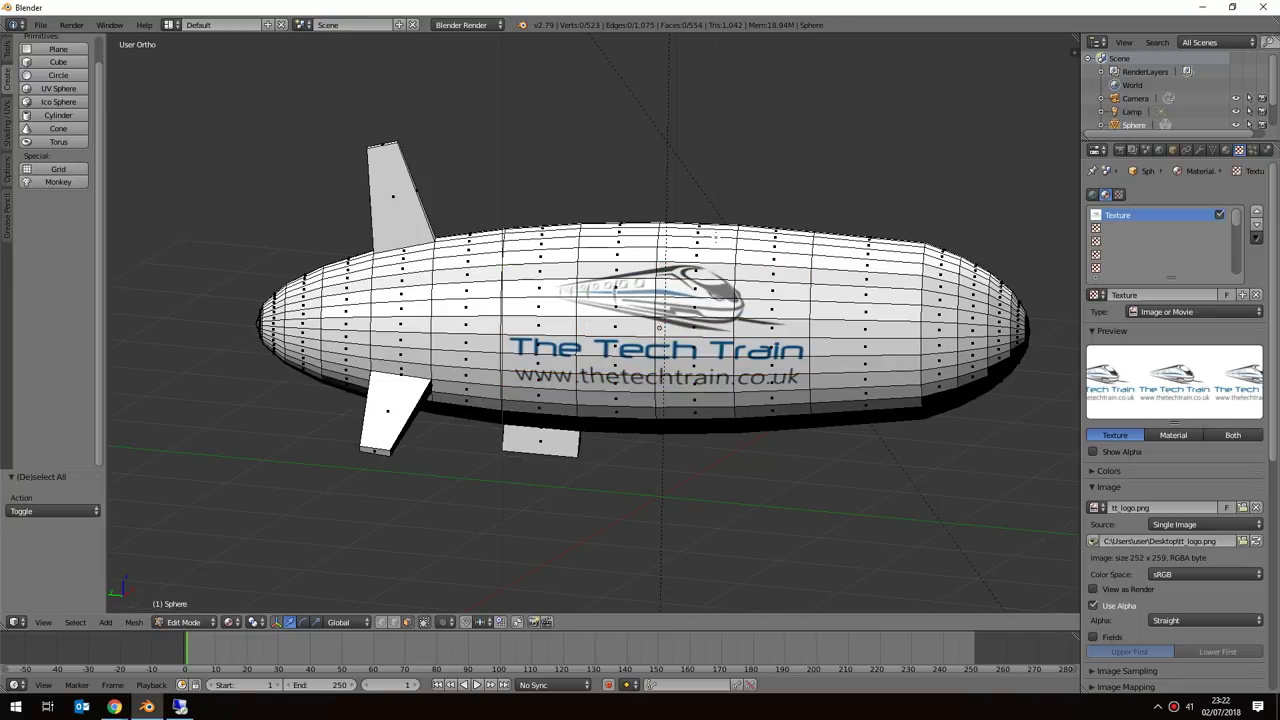
key("a")
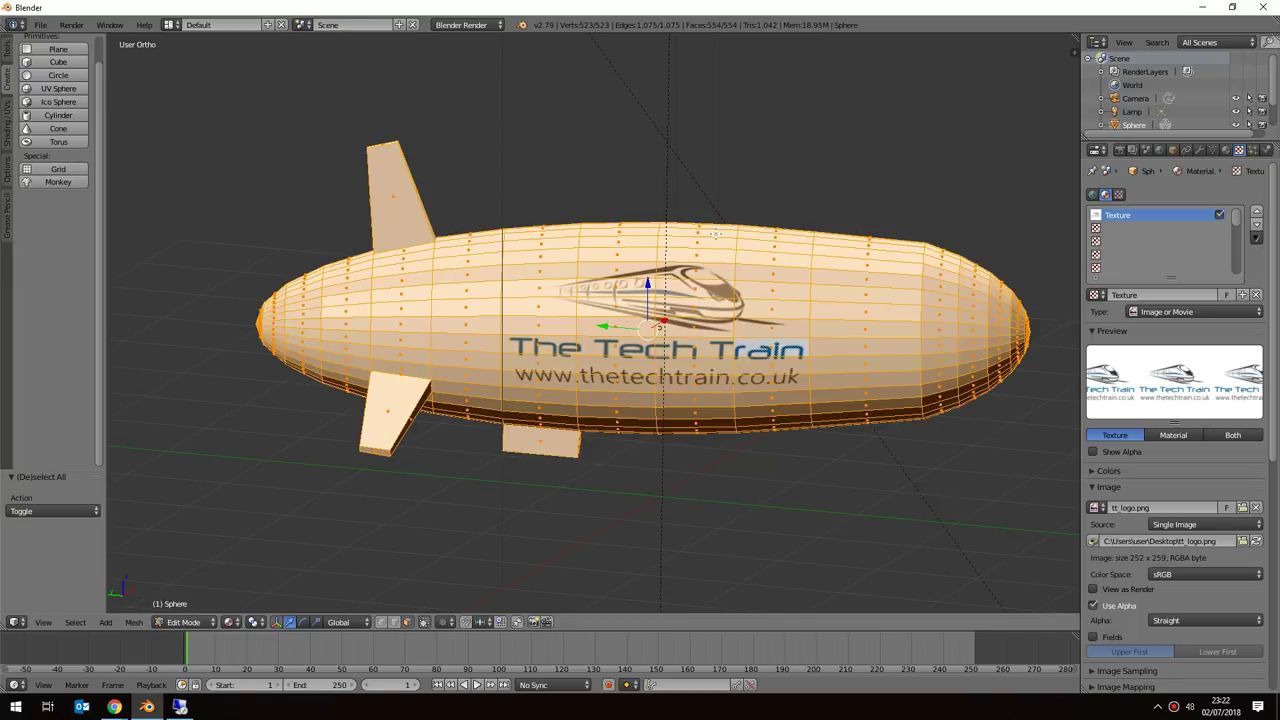
key("a")
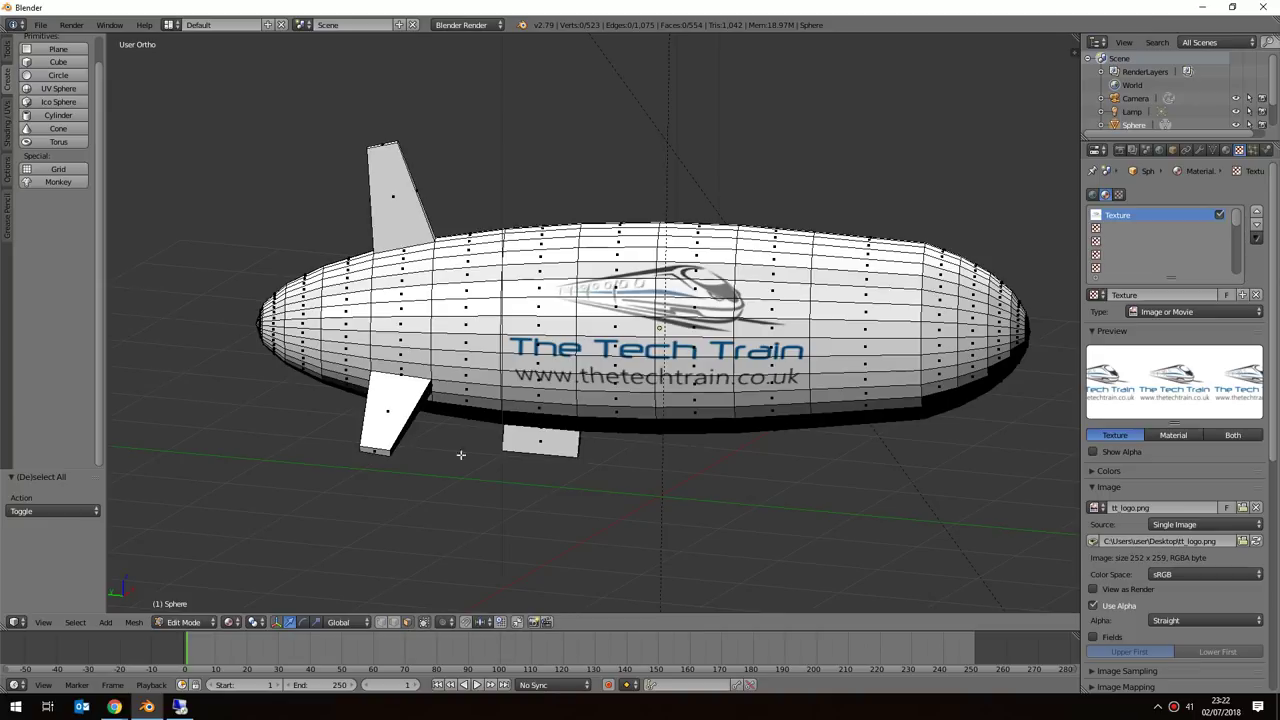
Orbit to the top fin and select its side, narrow edge and top faces.
middle_click_drag(432, 317, 515, 460)
scroll(590, 320, "up", 4)
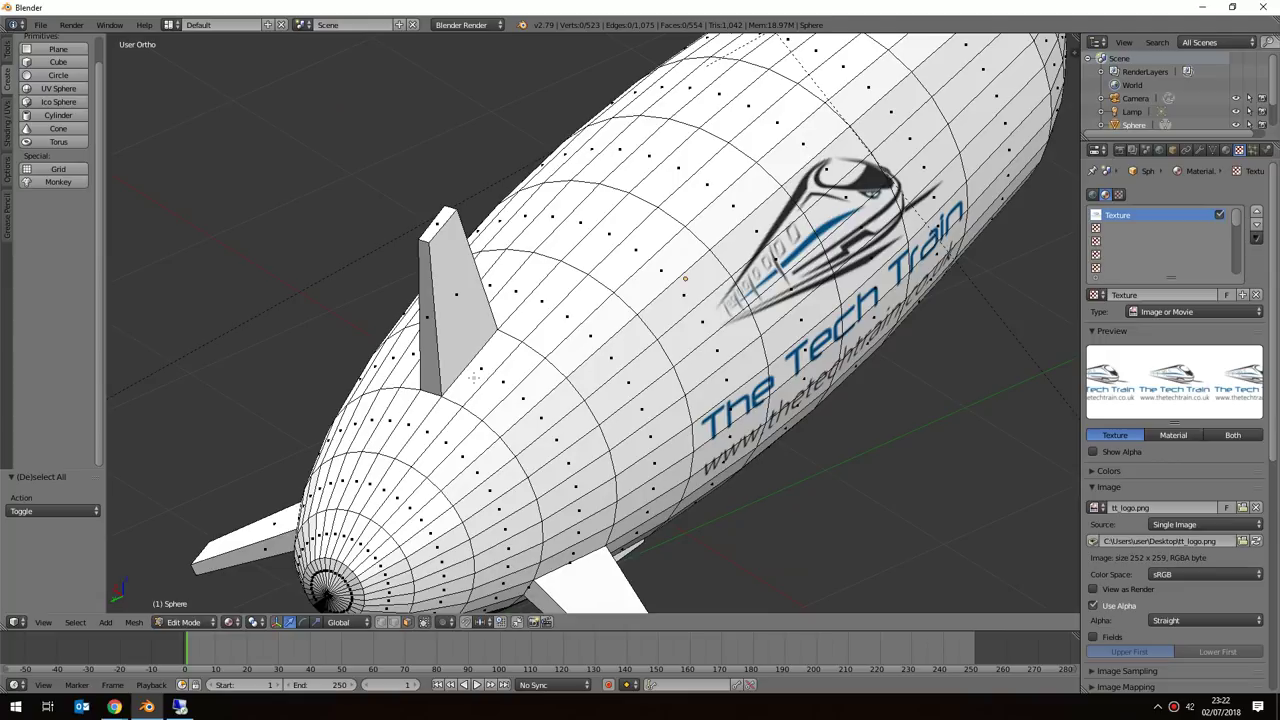
middle_click_drag(498, 316, 512, 307)
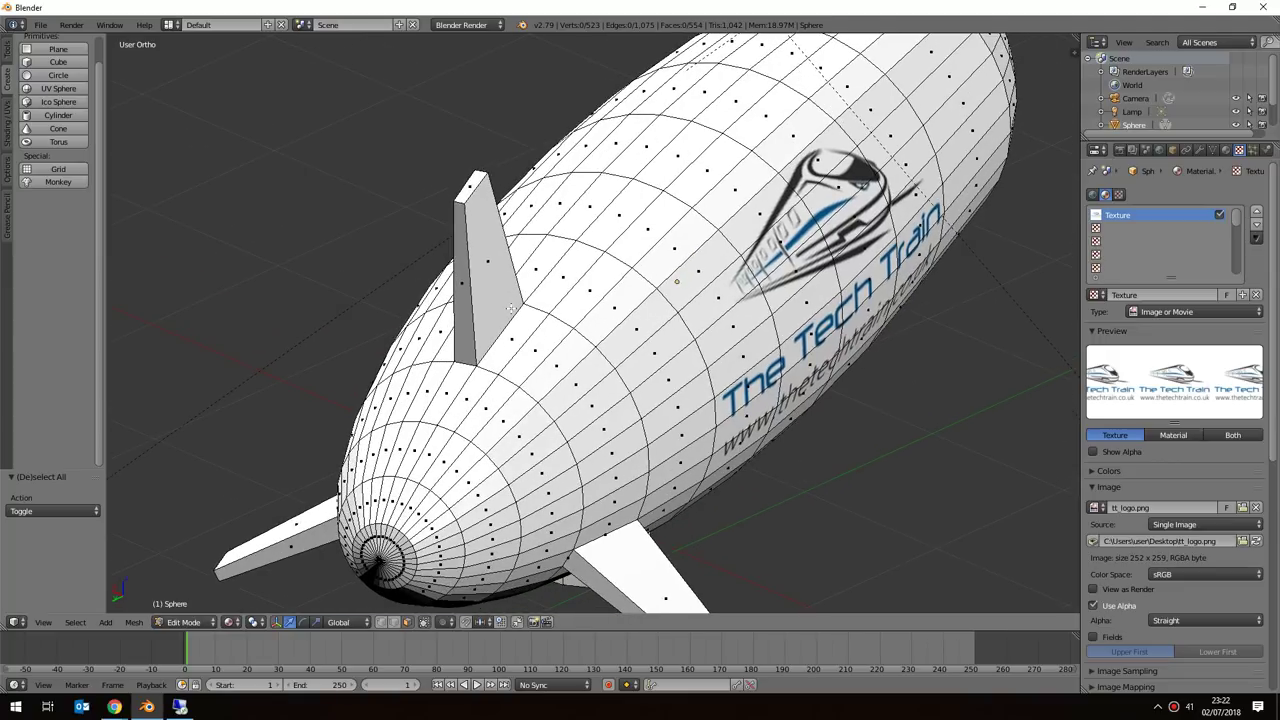
middle_click_drag(519, 296, 528, 245)
right_click(549, 236)
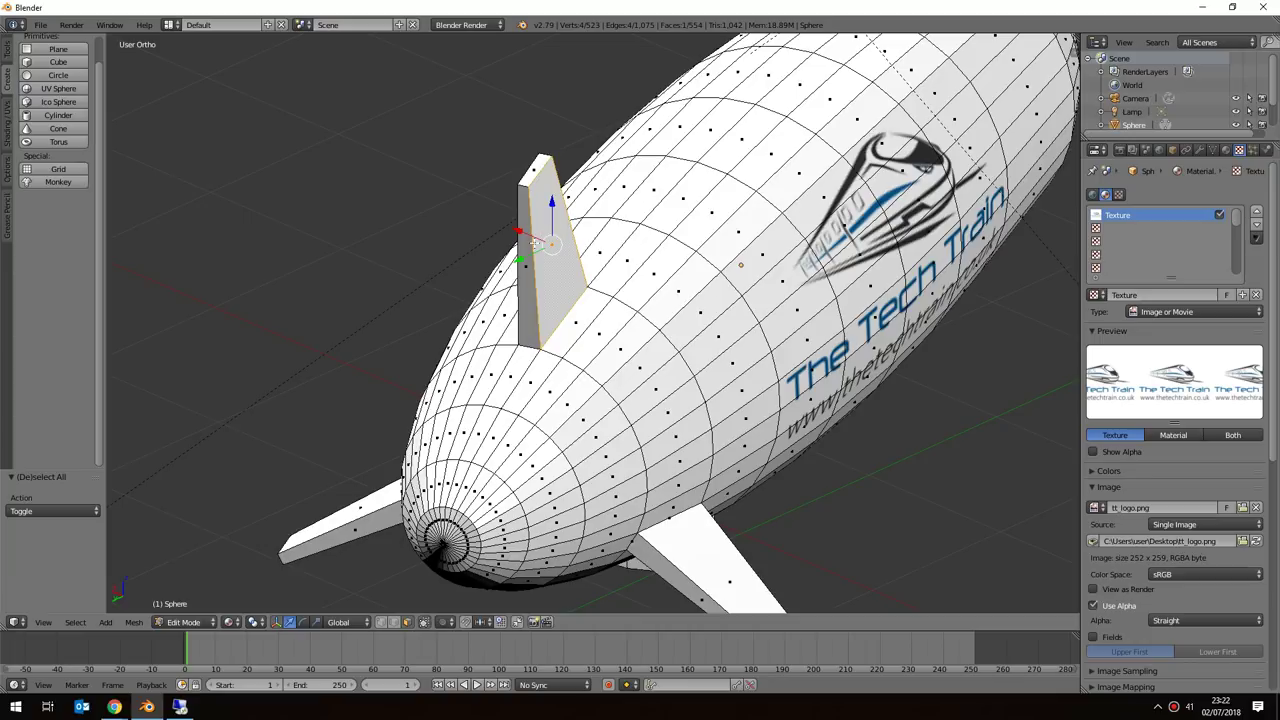
right_click(525, 297, "shift")
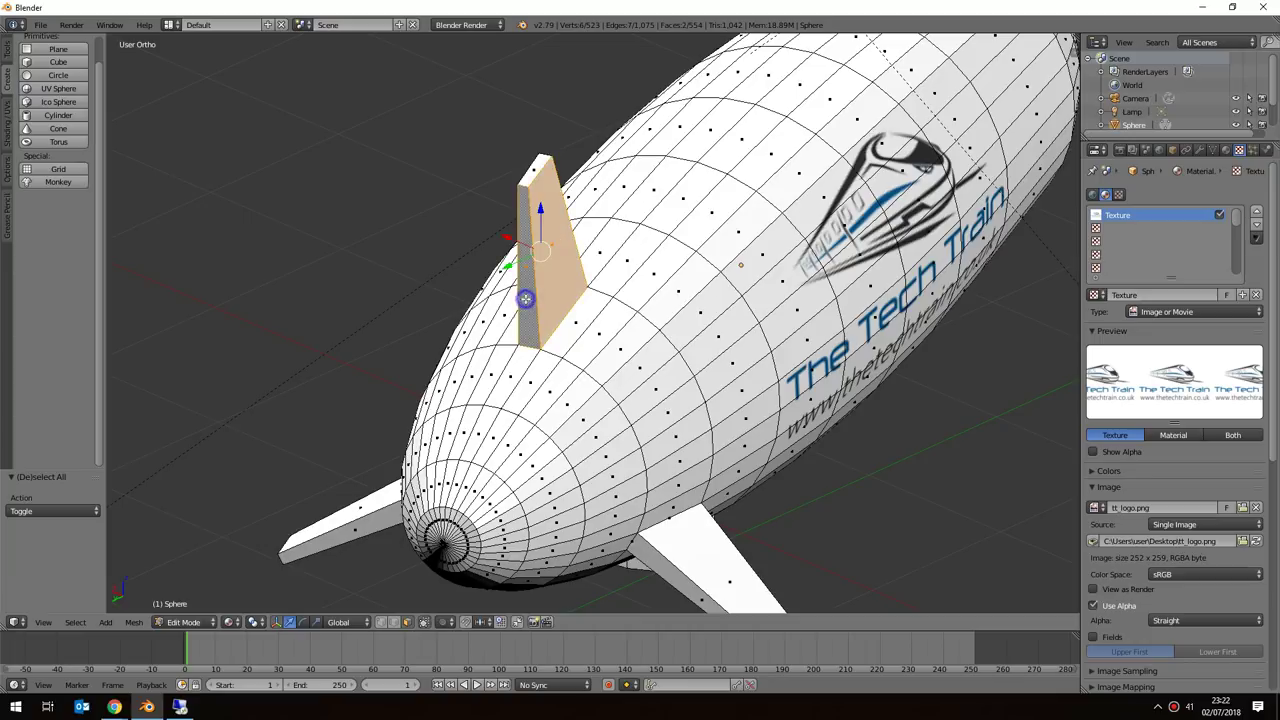
right_click(541, 163, "shift")
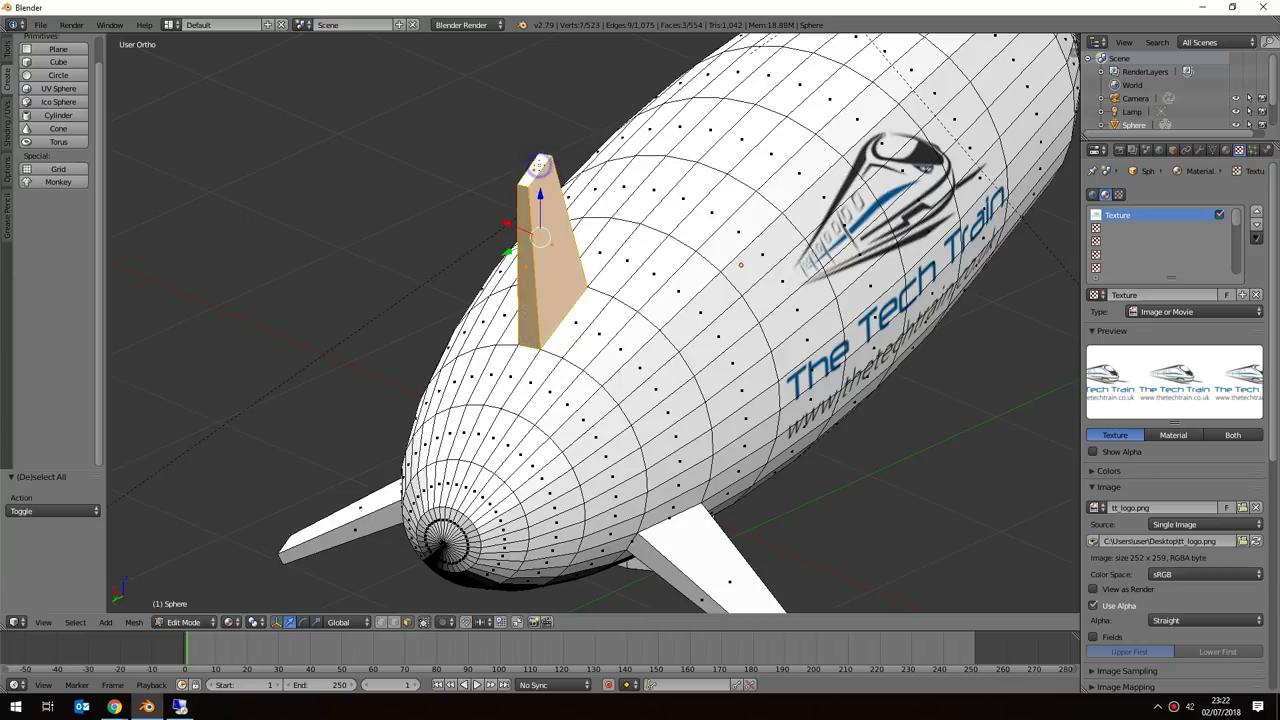
Orbit to the fin's other side and add its slanted and front faces to the selection.
middle_click_drag(463, 177, 867, 183)
scroll(867, 183, "up", 2)
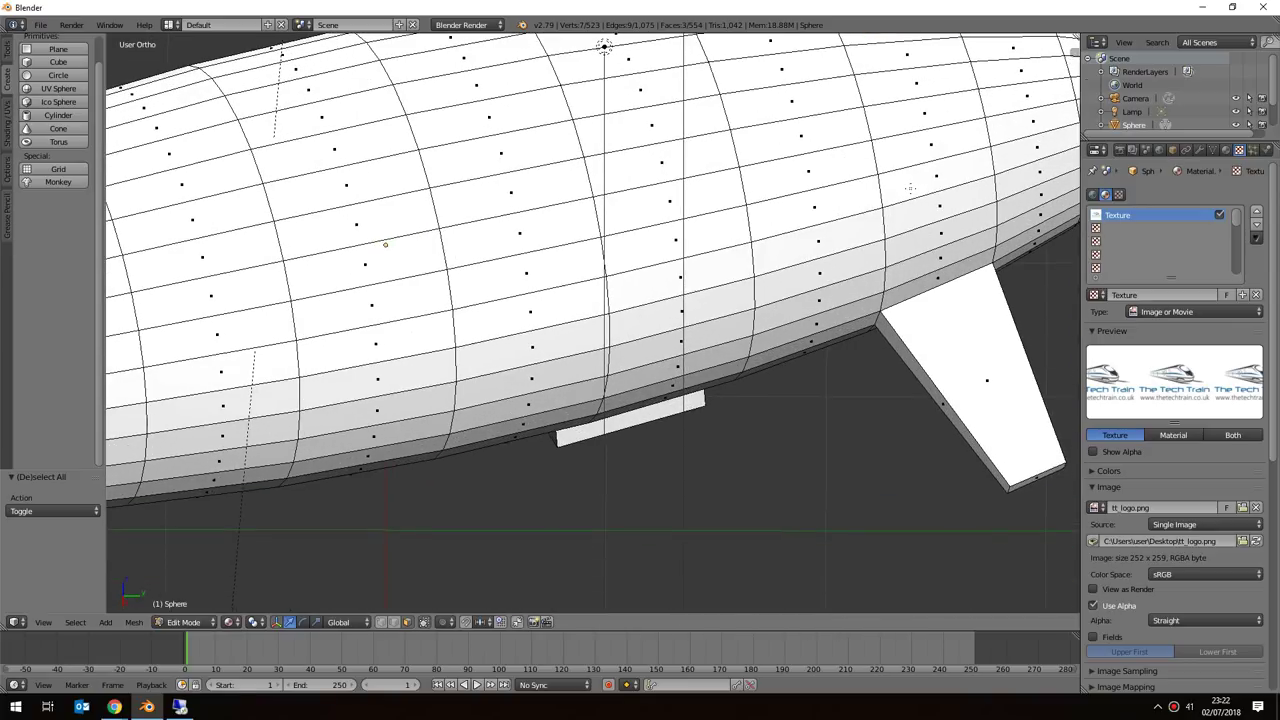
scroll(929, 192, "down", 3)
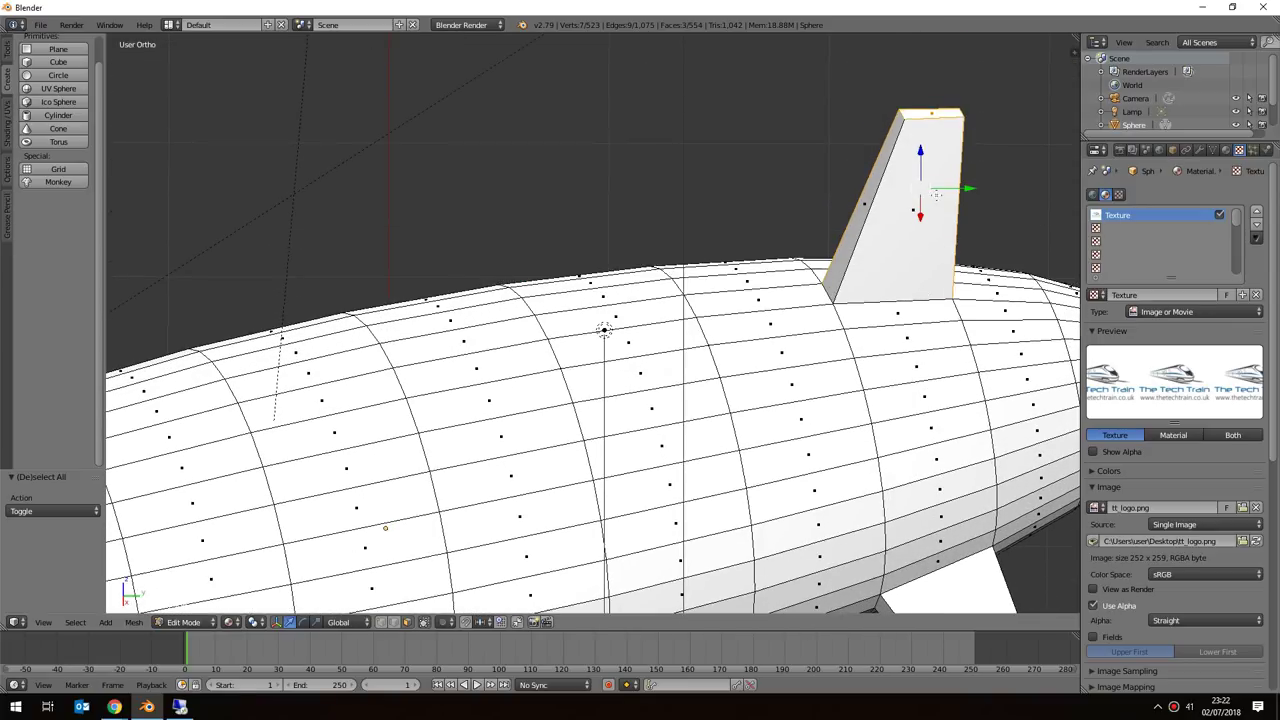
scroll(930, 196, "down", 3, "ctrl")
scroll(914, 199, "down", 3, "ctrl")
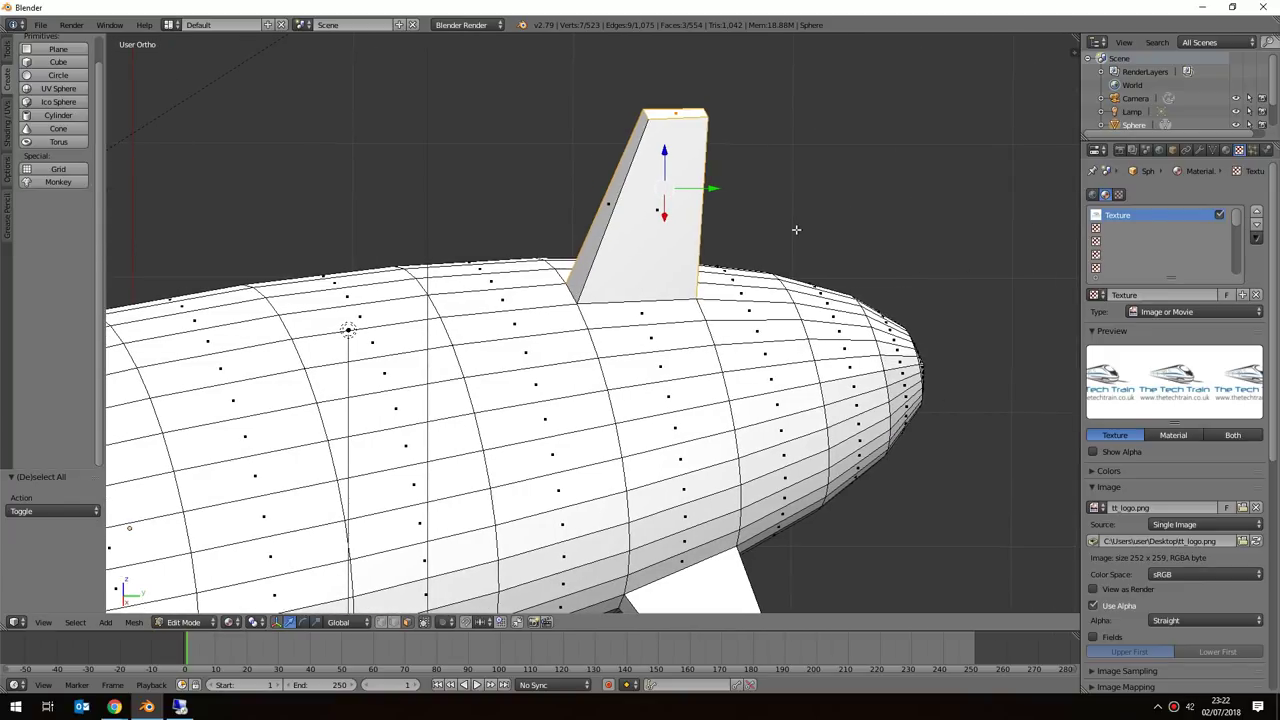
right_click(591, 242, "shift")
right_click(631, 256, "shift")
middle_click_drag(811, 230, 574, 201)
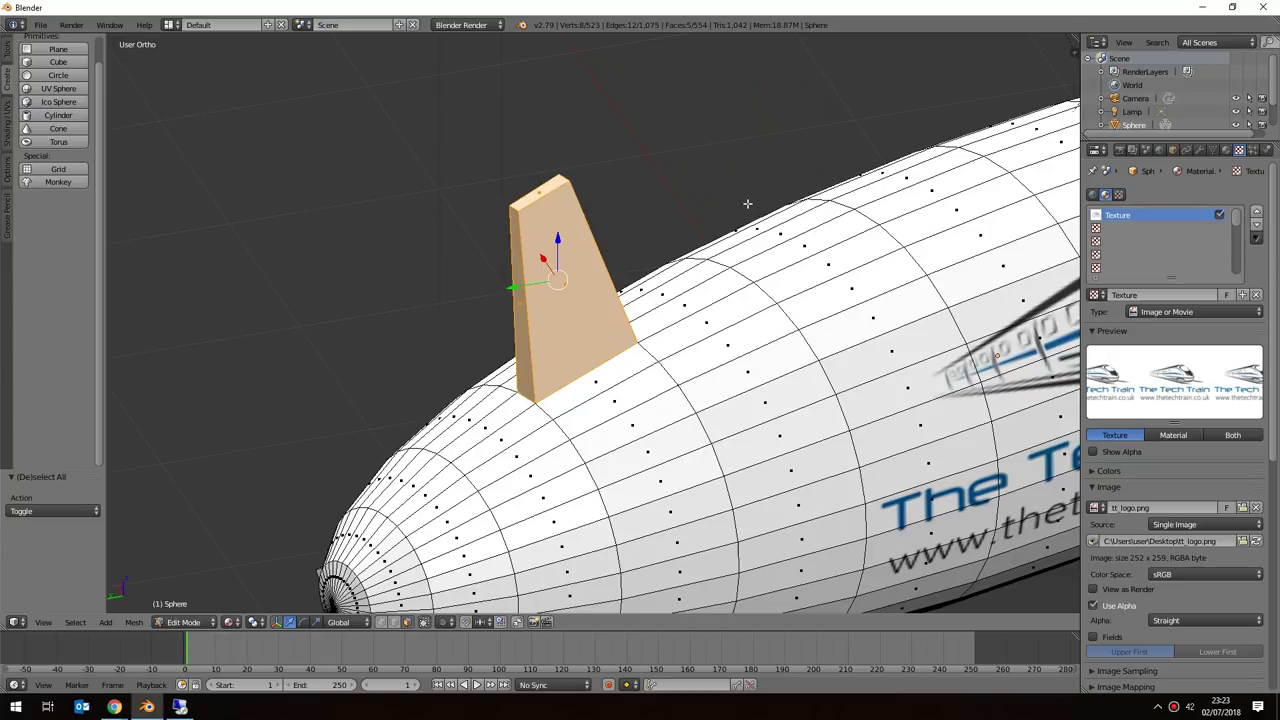
scroll(743, 200, "down", 3)
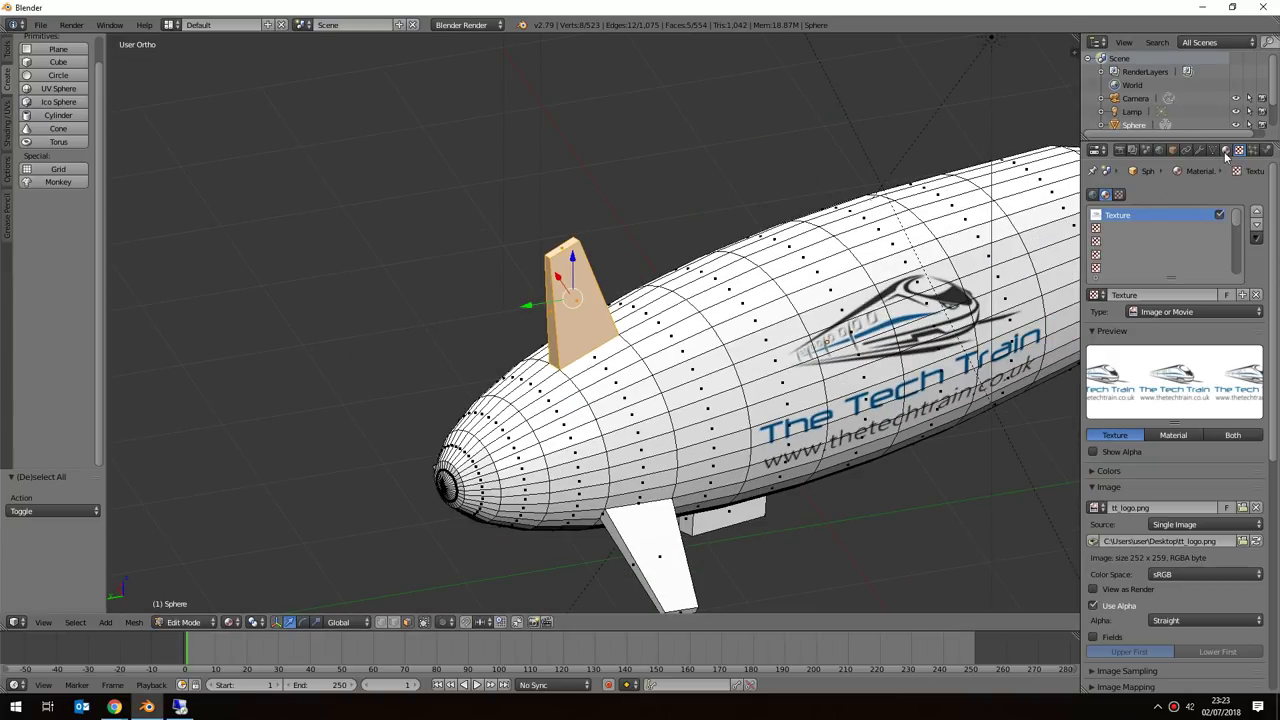
Add a second material slot holding a new material, Material.002.
left_click(1226, 151)
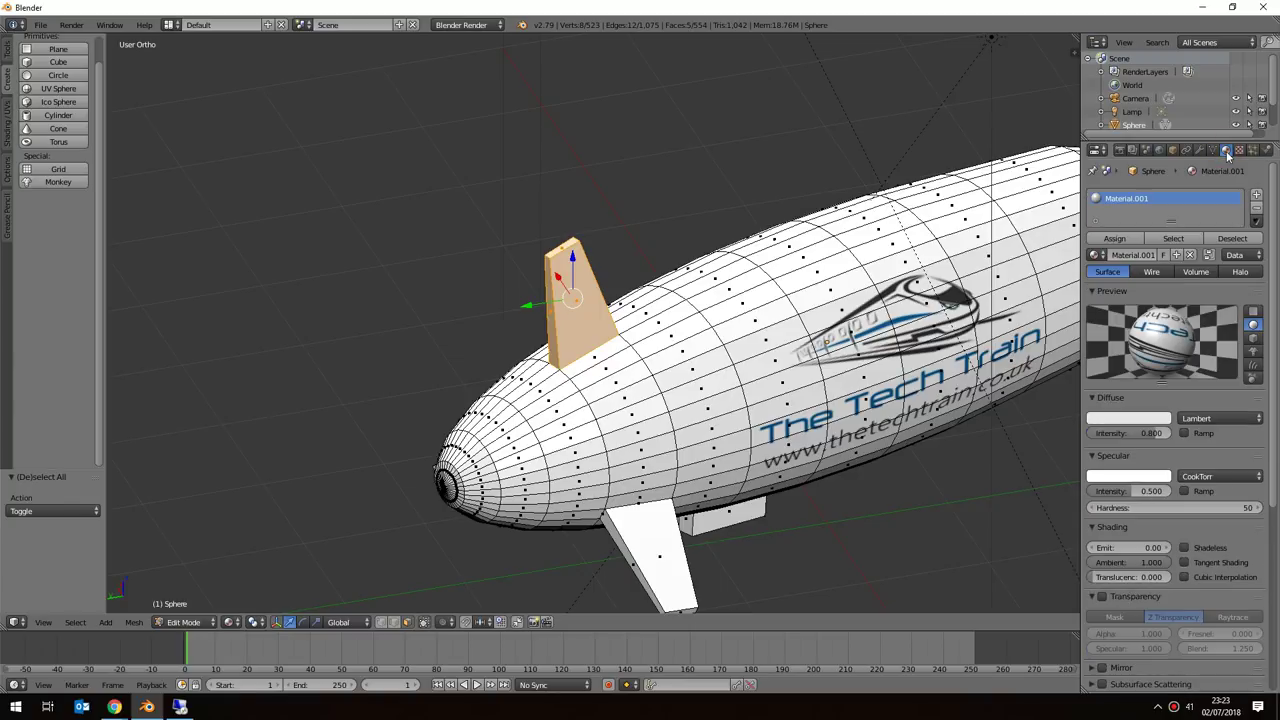
left_click(1258, 197)
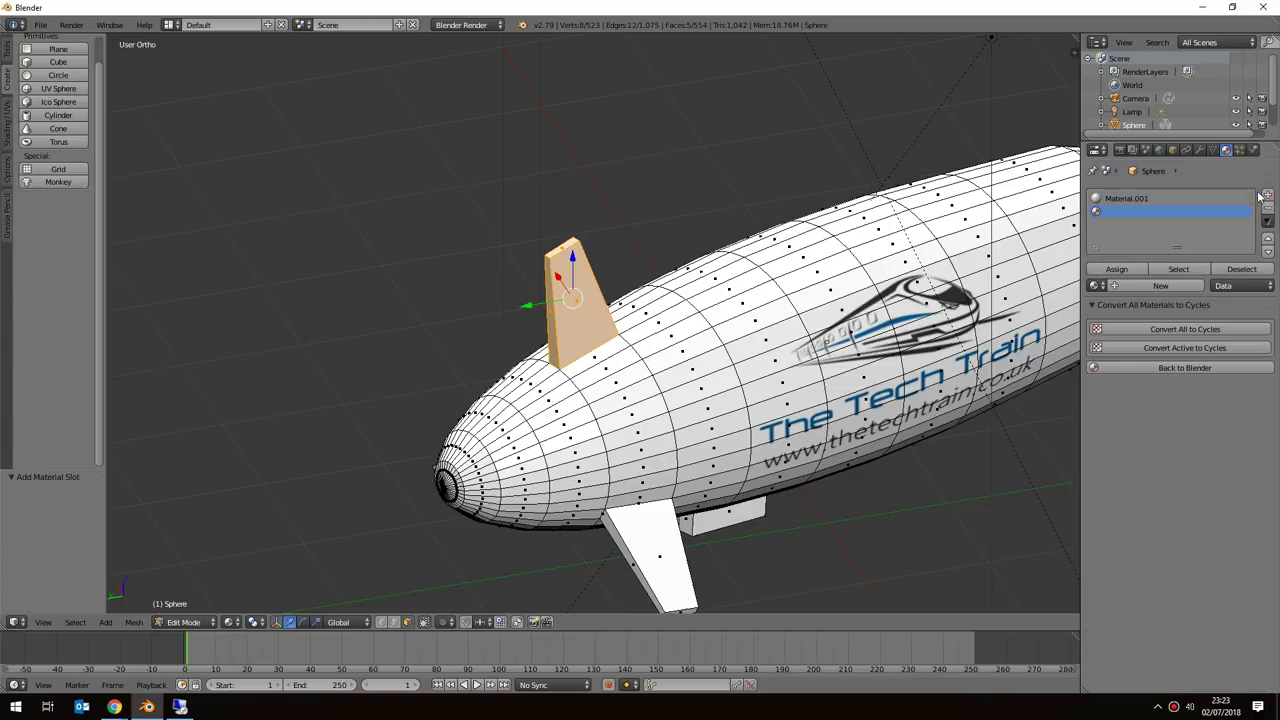
left_click(1140, 286)
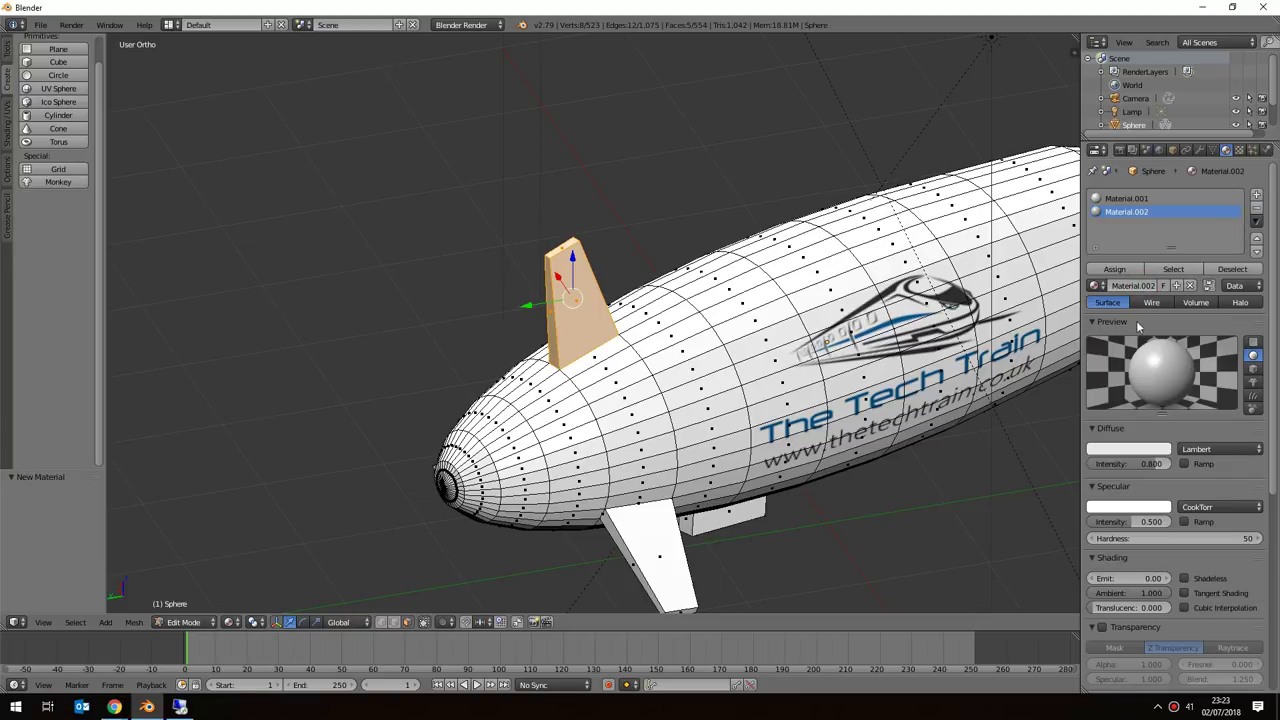
Set Material.002's diffuse colour to blue and assign it to the selected fin faces.
left_click(1112, 453)
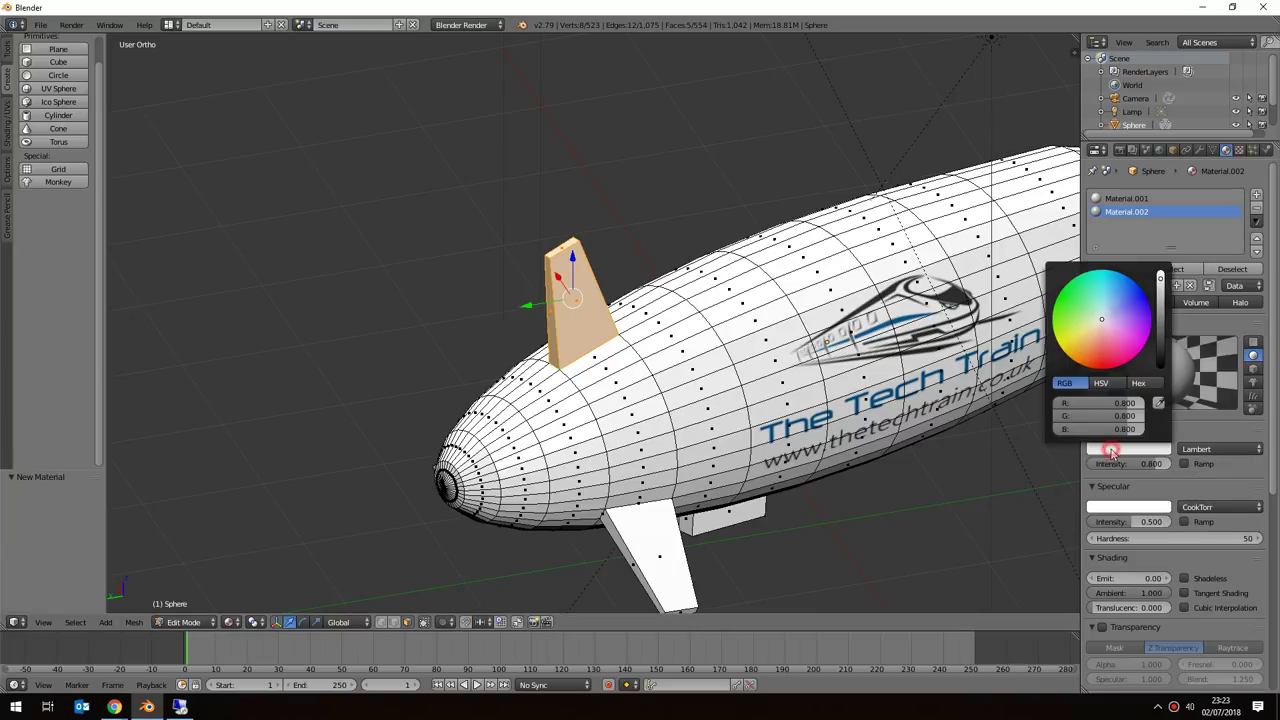
mouse_move(1112, 350)
left_mouse_down()
mouse_move(1072, 318)
mouse_move(1076, 304)
left_mouse_up()
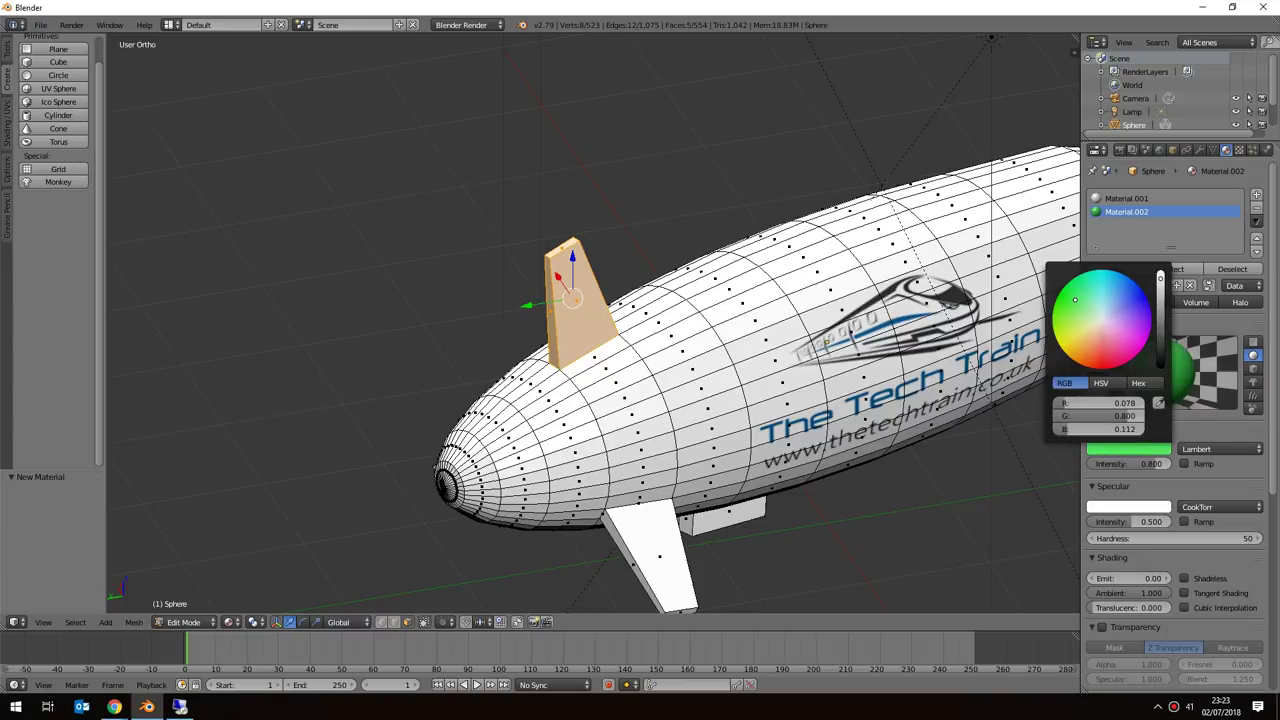
left_click(1113, 331)
mouse_move(1114, 330)
left_mouse_down()
mouse_move(1112, 315)
mouse_move(1081, 318)
mouse_move(1121, 288)
left_mouse_up()
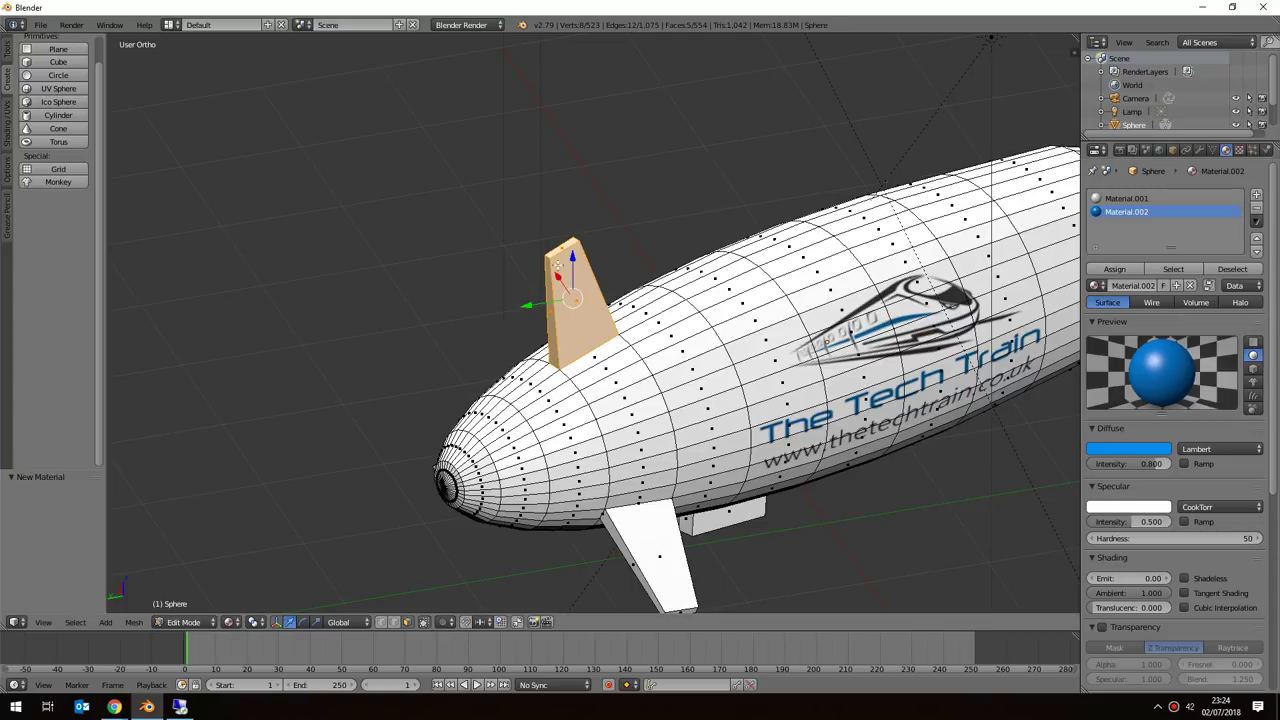
left_click(1116, 270)
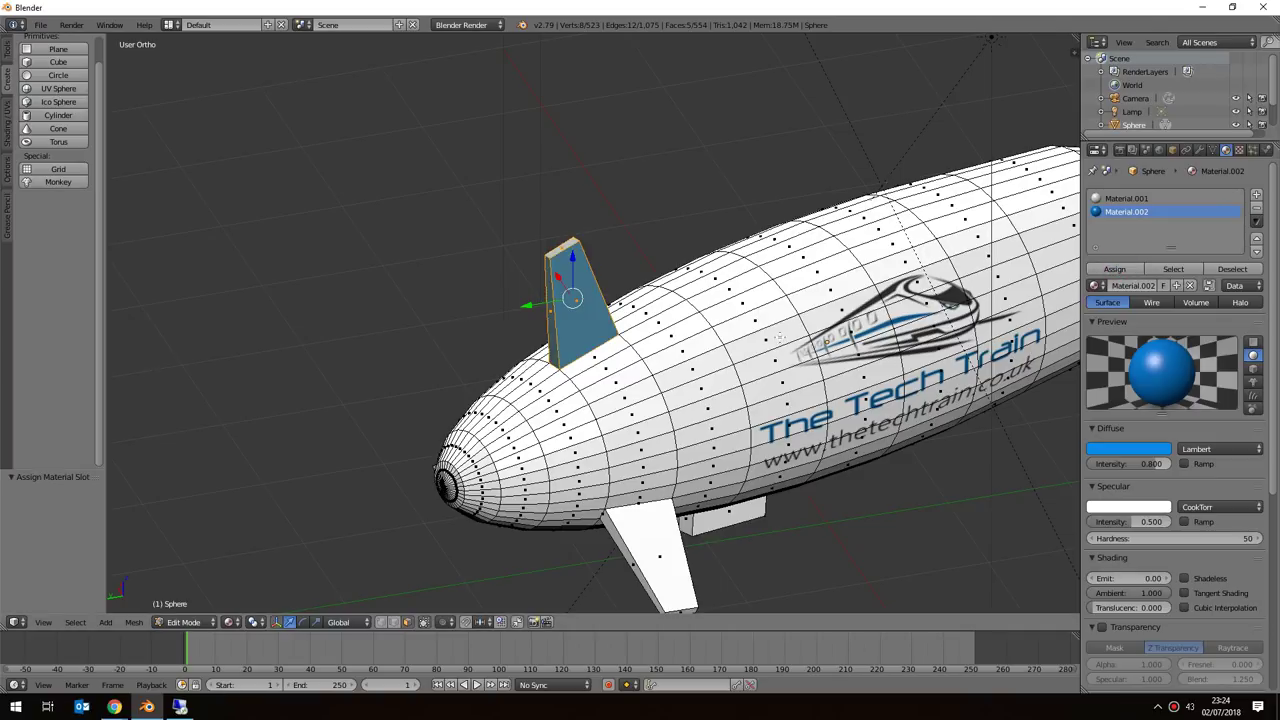
middle_click_drag(662, 349, 634, 286)
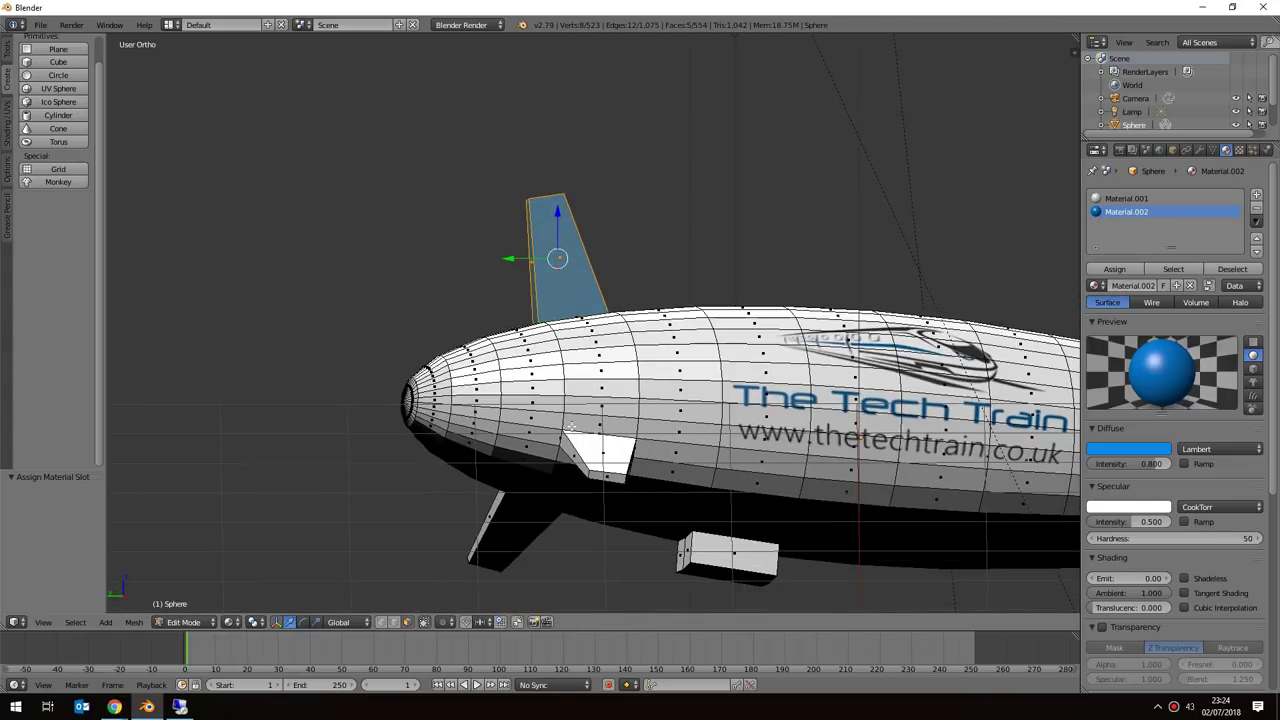
Shift-select all four faces of the side fin, orbiting below the blimp to reach them.
scroll(617, 445, "up", 3)
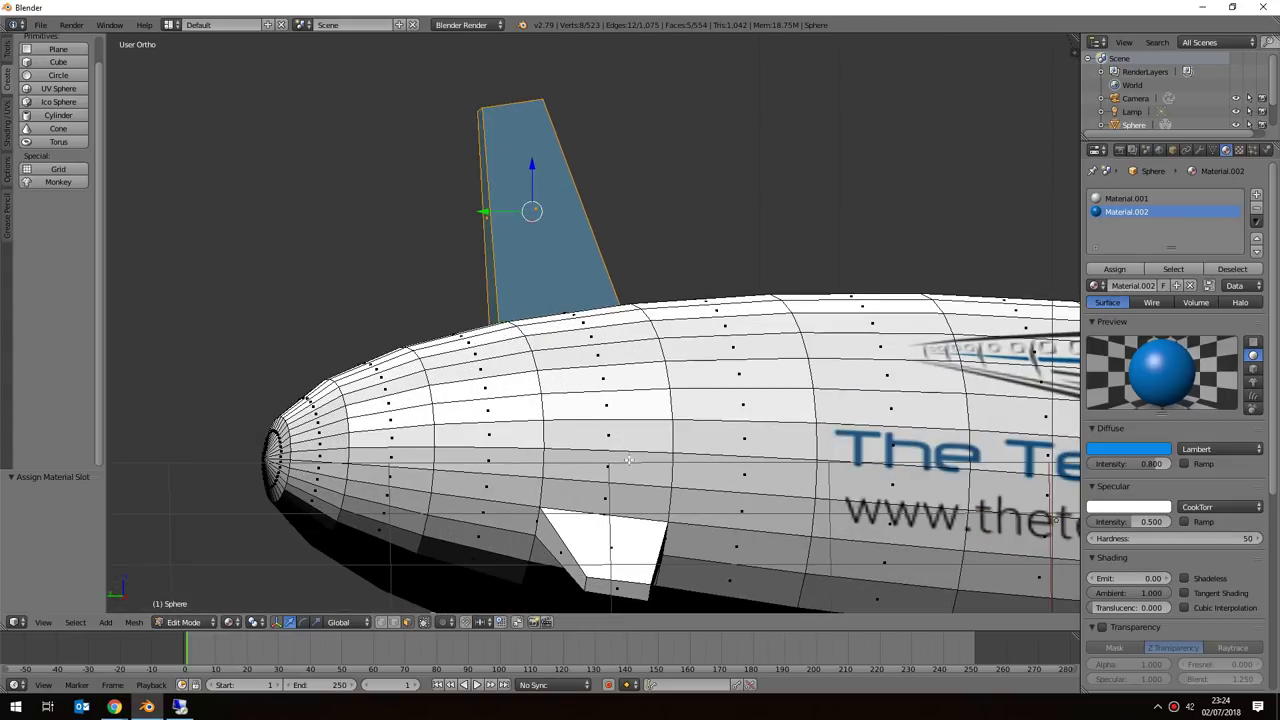
scroll(628, 459, "down", 8, "shift")
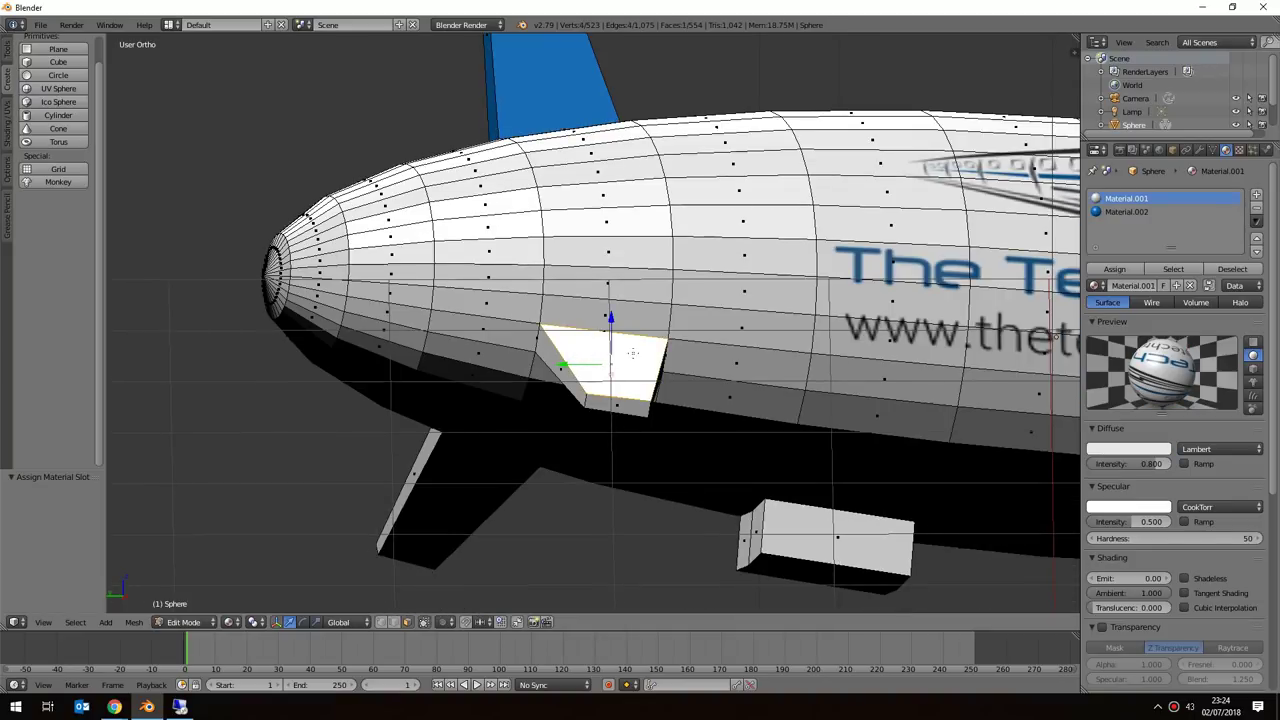
right_click(566, 376, "shift")
right_click(610, 400, "shift")
mouse_move(610, 400)
middle_mouse_down()
mouse_move(670, 398)
mouse_move(610, 398)
middle_mouse_up()
right_click(470, 368, "shift")
middle_click_drag(470, 368, 505, 325)
right_click(546, 139, "shift")
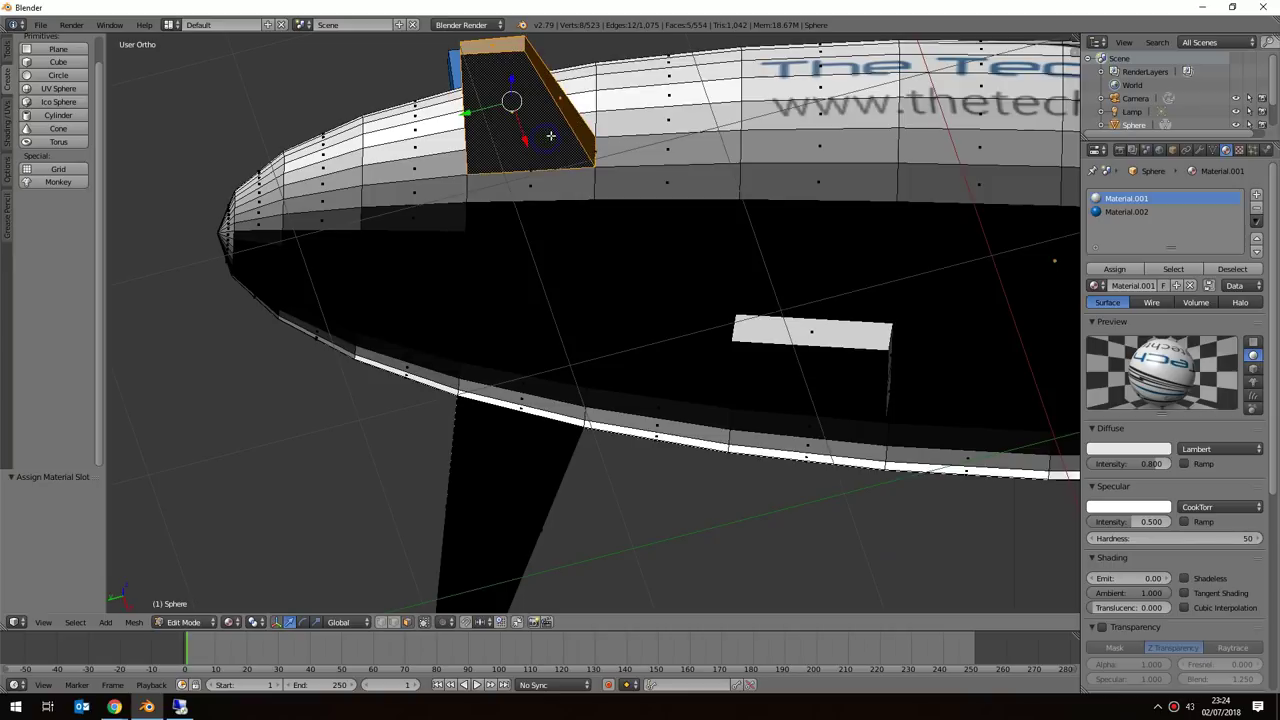
middle_click_drag(615, 127, 680, 228)
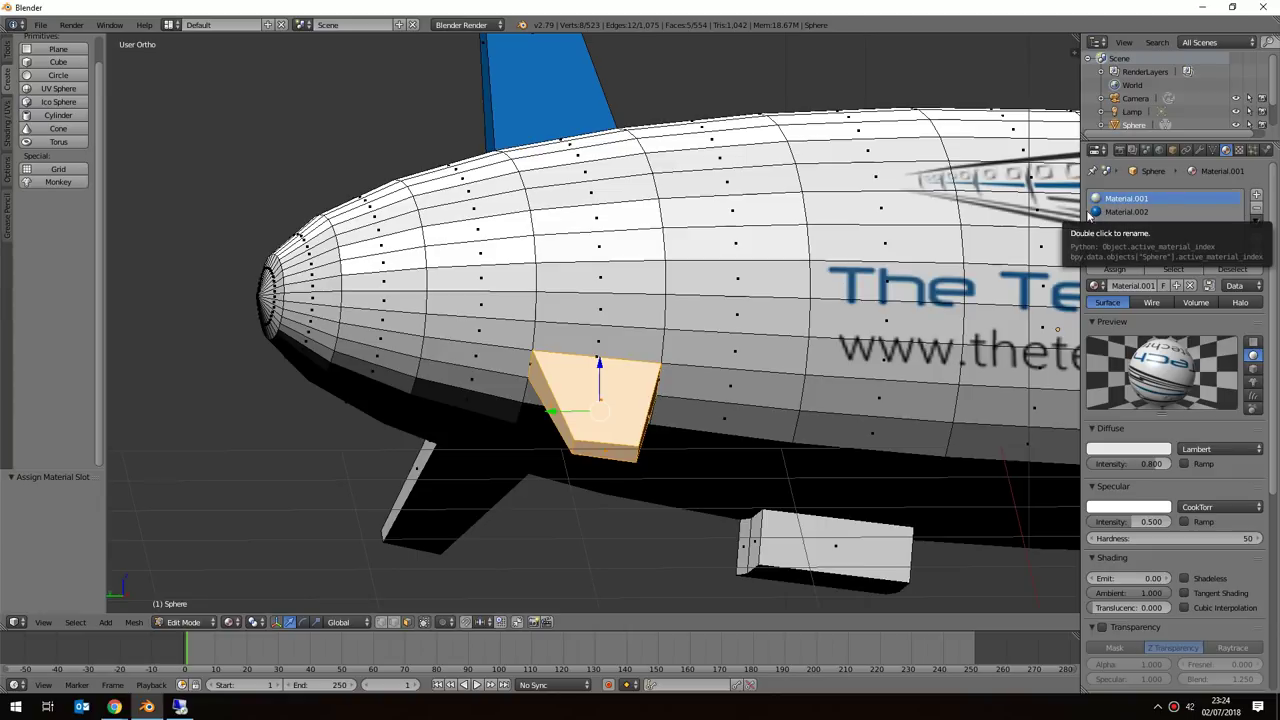
Assign the blue Material.002 to the side fin, then start selecting the opposite fin.
left_click(1125, 212)
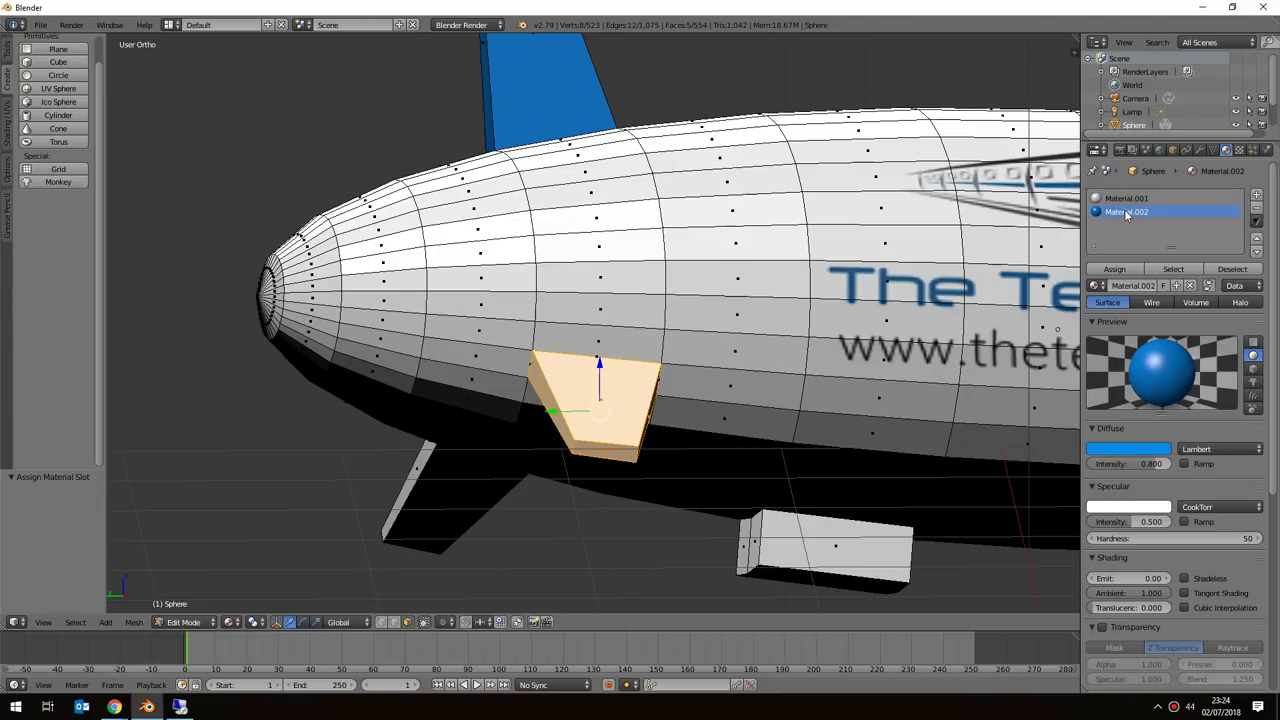
left_click(1113, 269)
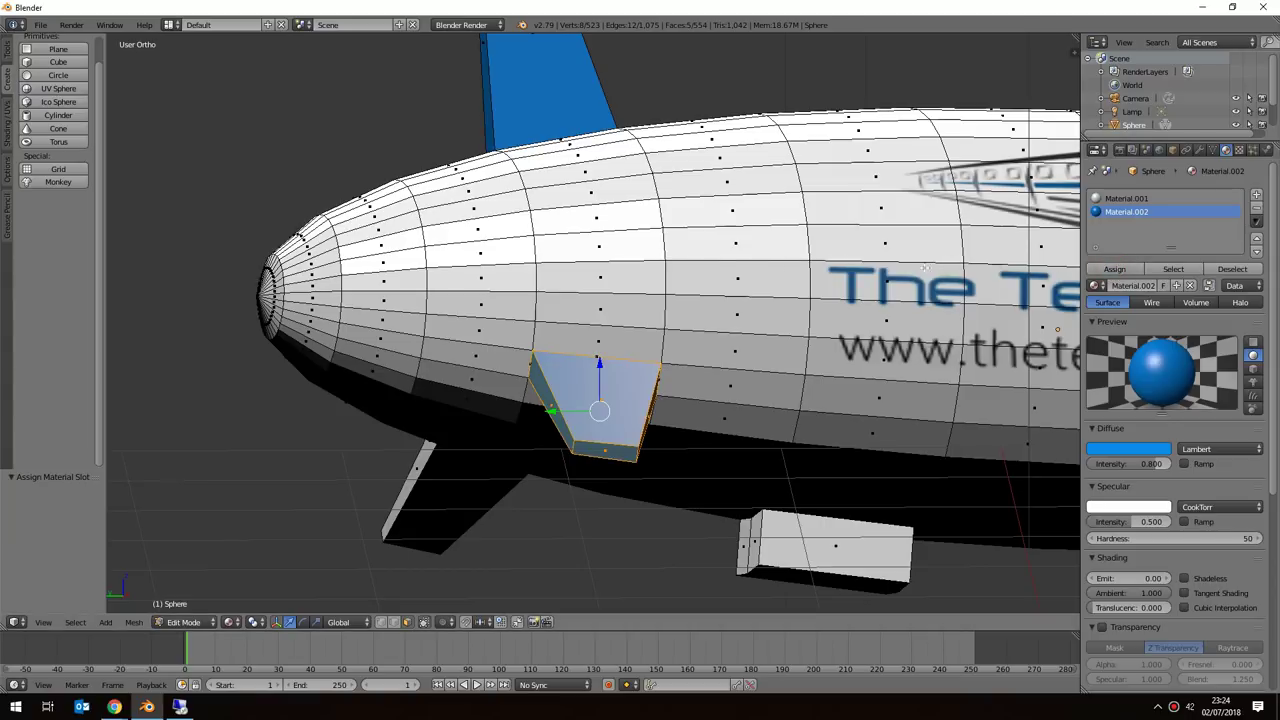
middle_click_drag(559, 286, 833, 287)
right_click(626, 428)
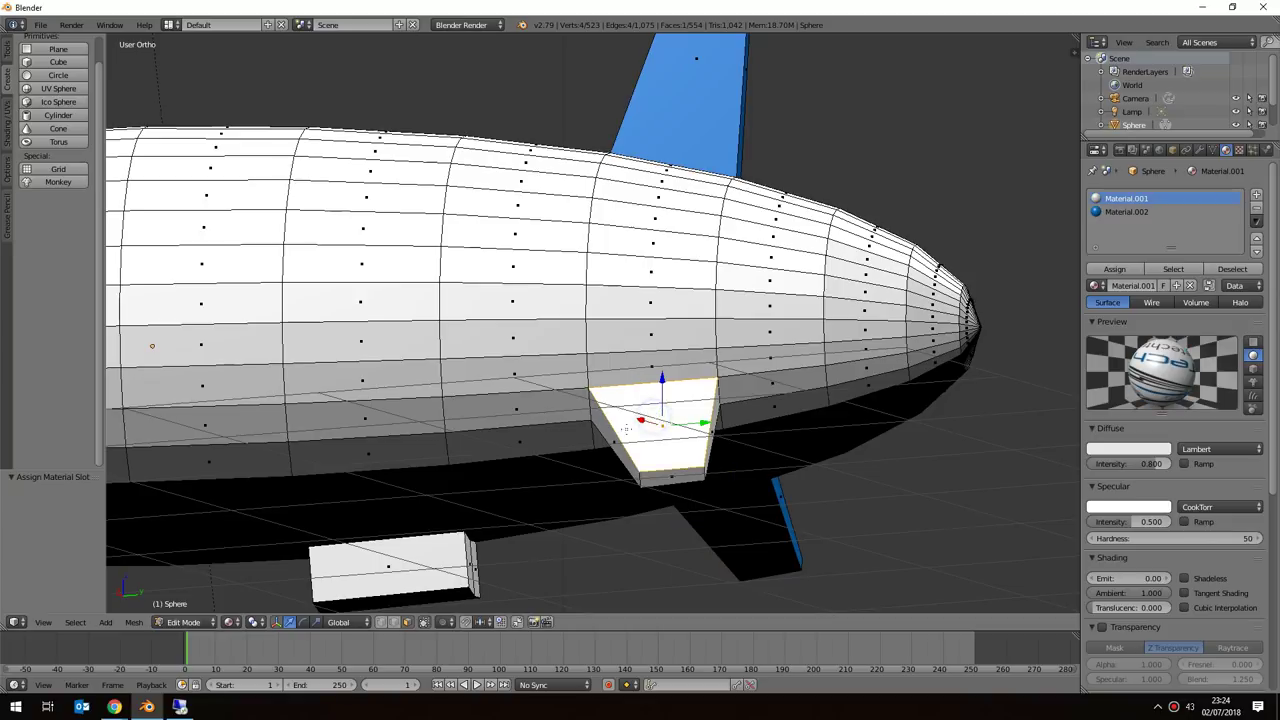
Add the opposite fin's remaining faces, including its underside, to the selection.
right_click(678, 482, "shift")
right_click(668, 470, "shift")
middle_click_drag(726, 423, 701, 386)
right_click(679, 331, "shift")
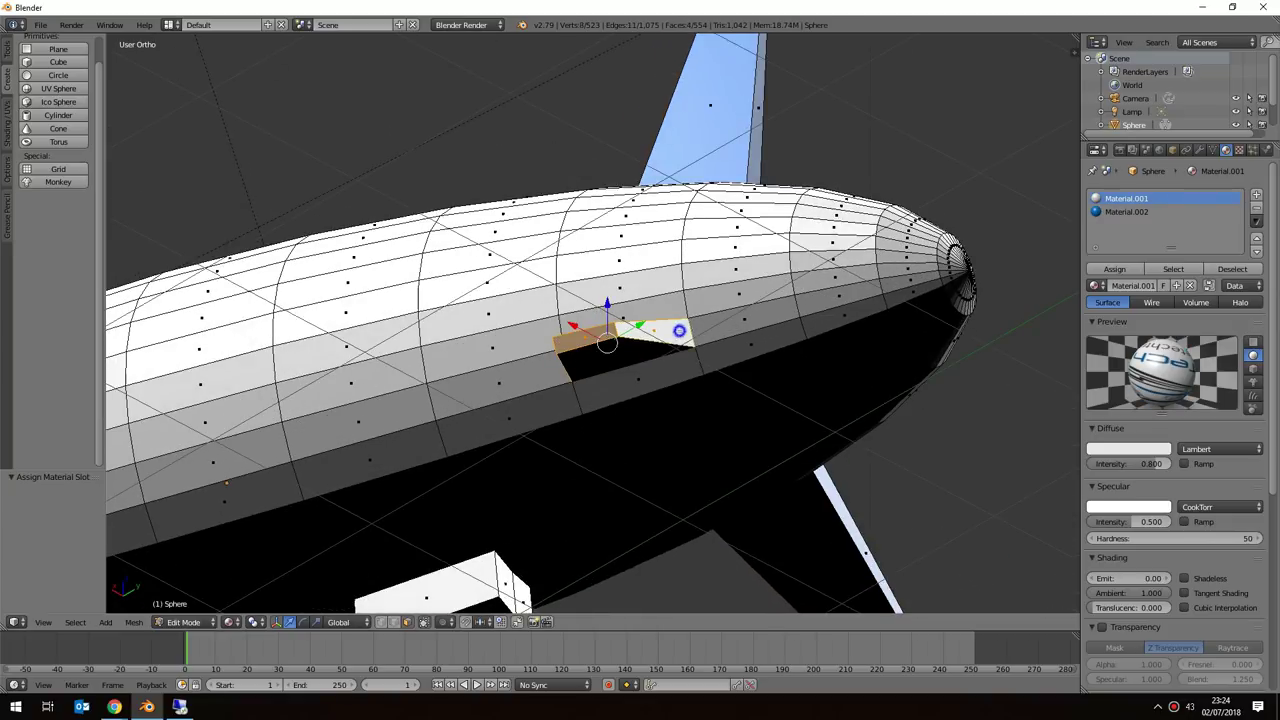
right_click(597, 357, "shift")
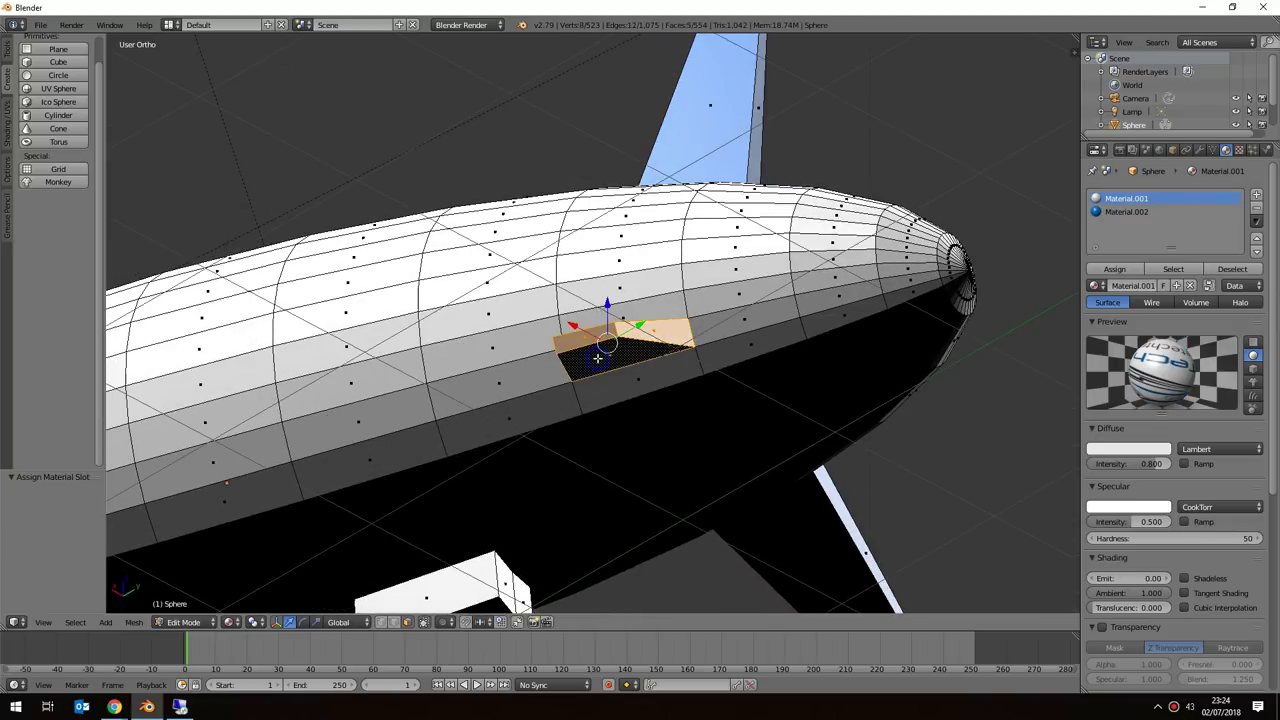
Assign blue Material.002 to the opposite fin and view the whole blimp.
left_click(1124, 212)
left_click(1116, 270)
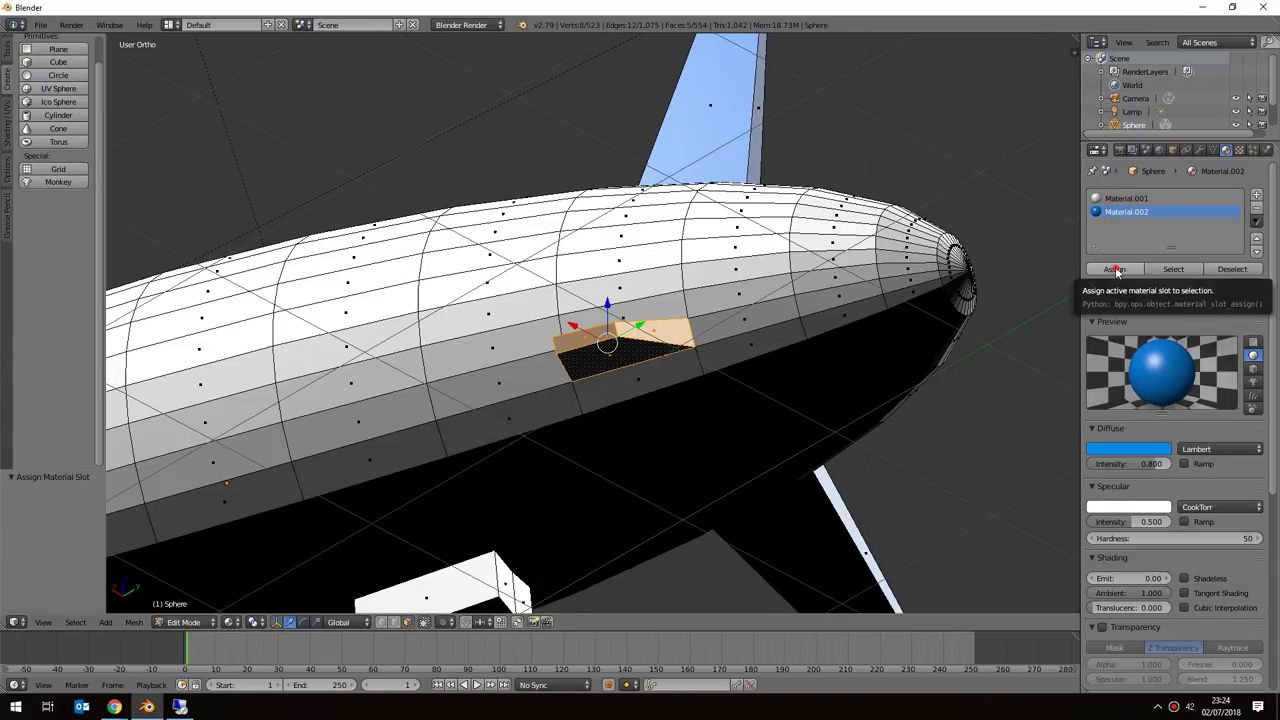
scroll(749, 86, "down", 2)
middle_click_drag(749, 86, 1074, 232)
middle_click_drag(854, 328, 839, 322)
scroll(839, 322, "up", 2)
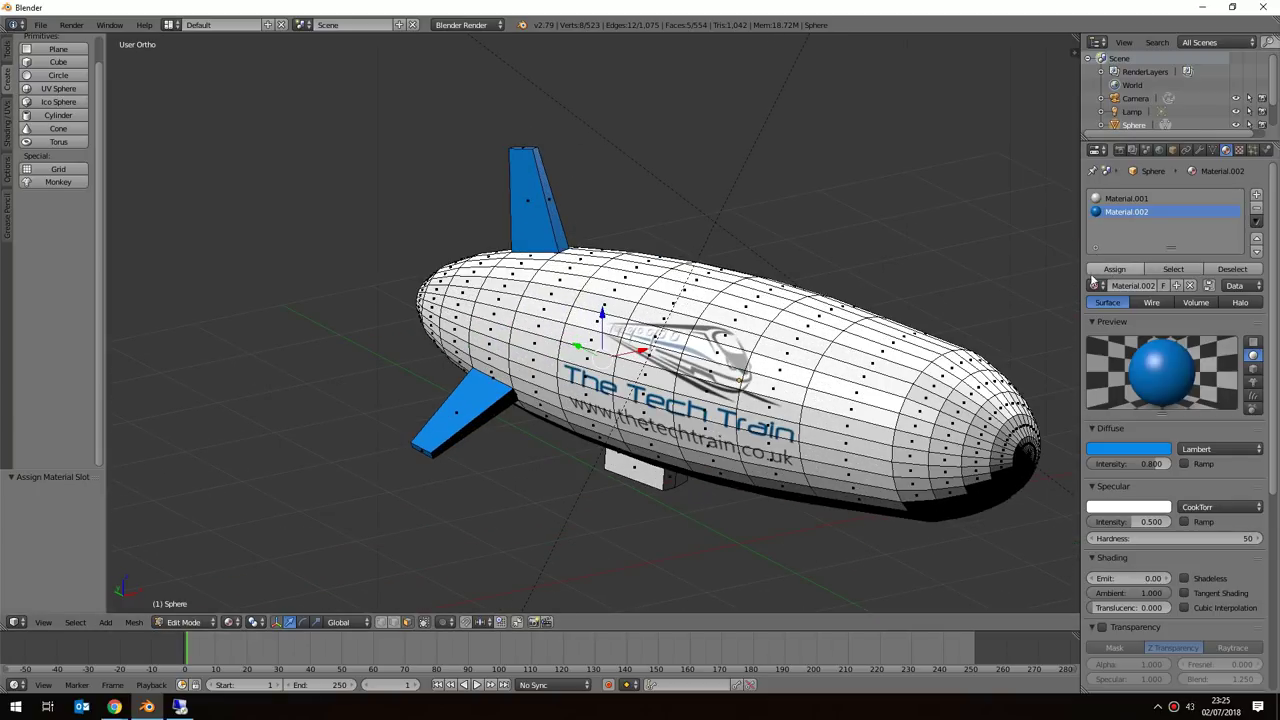
Deselect all fin faces with A and orbit to a rear view of the blimp.
scroll(905, 345, "down", 3)
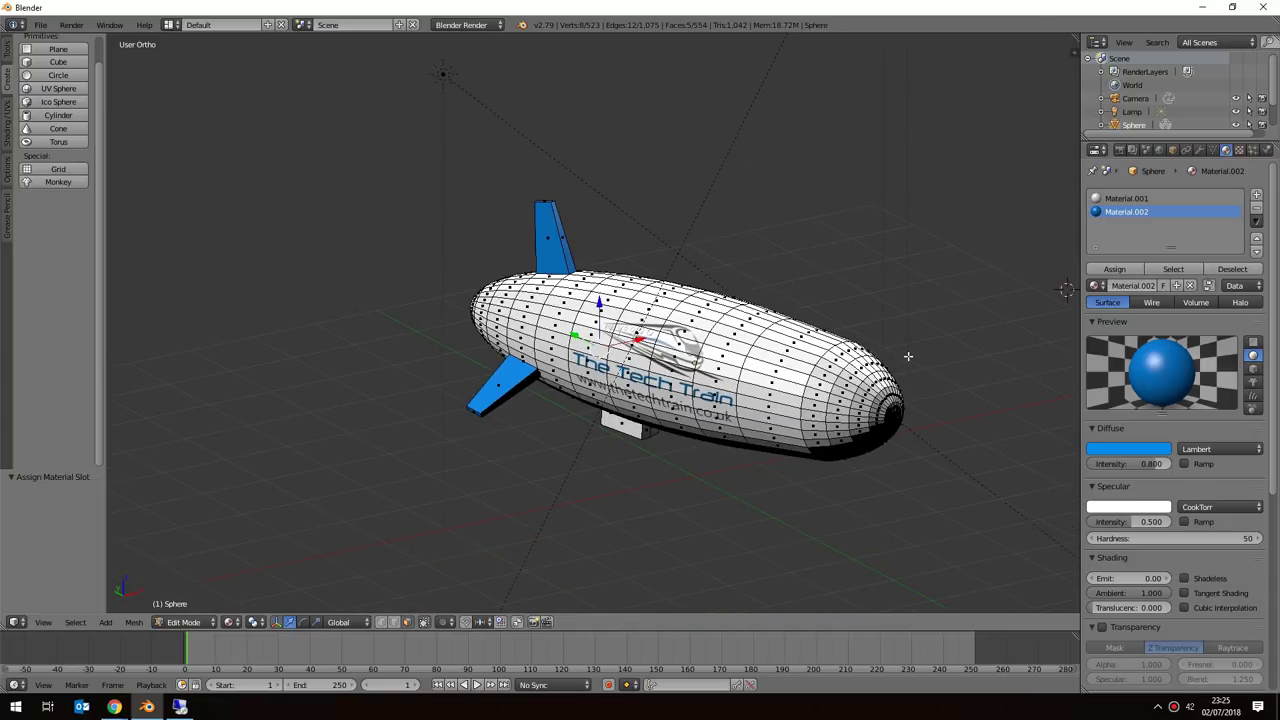
middle_click_drag(899, 362, 1026, 323)
scroll(1026, 323, "up", 3)
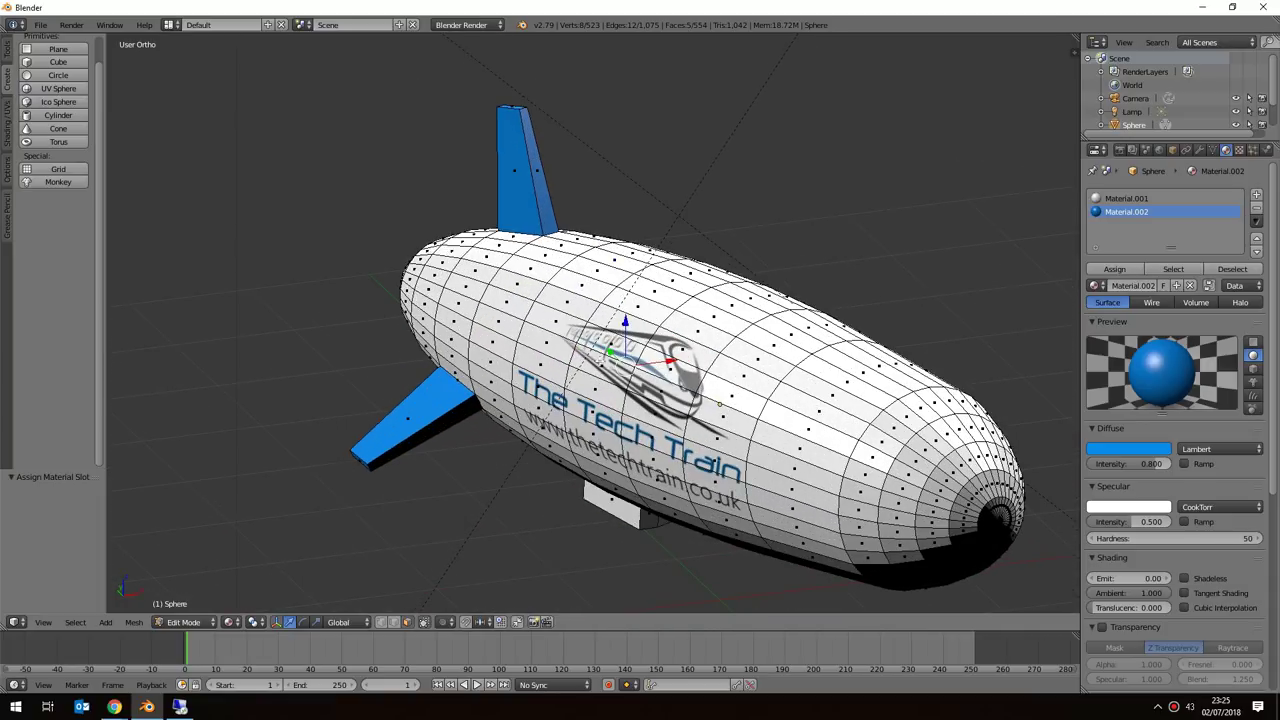
middle_click_drag(848, 396, 900, 366)
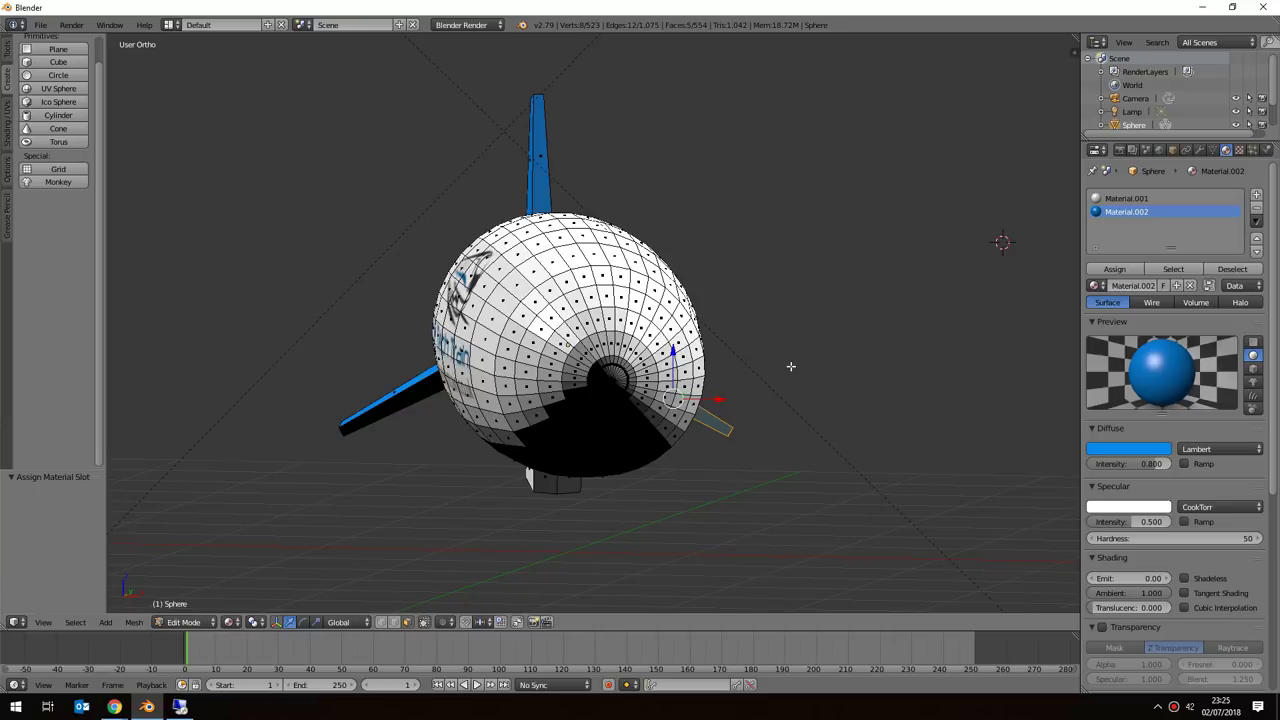
key("a")
middle_click_drag(769, 368, 759, 361)
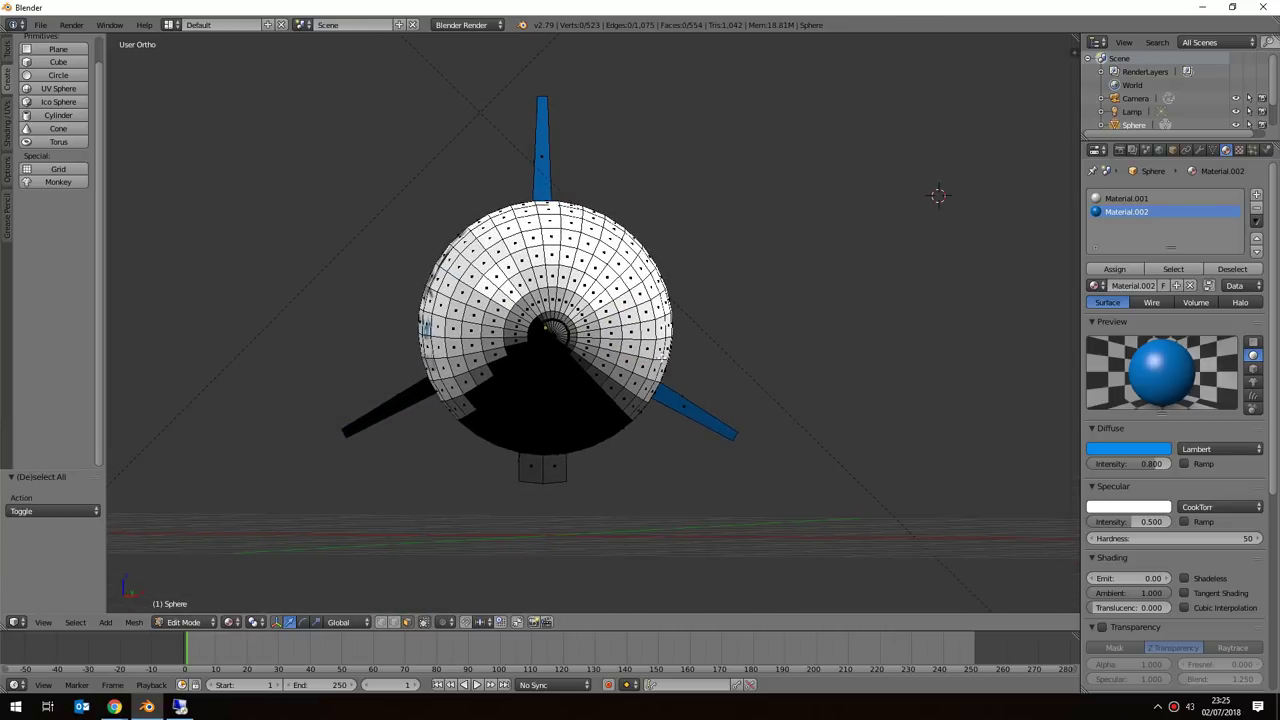
key("c")
Circle-select the whole rounded nose cap, 165 faces, upper and lower parts.
left_click(527, 268)
mouse_move(527, 268)
left_mouse_down()
mouse_move(490, 316)
mouse_move(492, 367)
mouse_move(546, 395)
mouse_move(597, 385)
mouse_move(612, 302)
mouse_move(563, 275)
mouse_move(537, 282)
mouse_move(527, 322)
mouse_move(531, 347)
mouse_move(559, 352)
mouse_move(569, 310)
mouse_move(535, 327)
mouse_move(579, 344)
mouse_move(538, 305)
mouse_move(569, 299)
mouse_move(581, 330)
mouse_move(550, 336)
left_mouse_up()
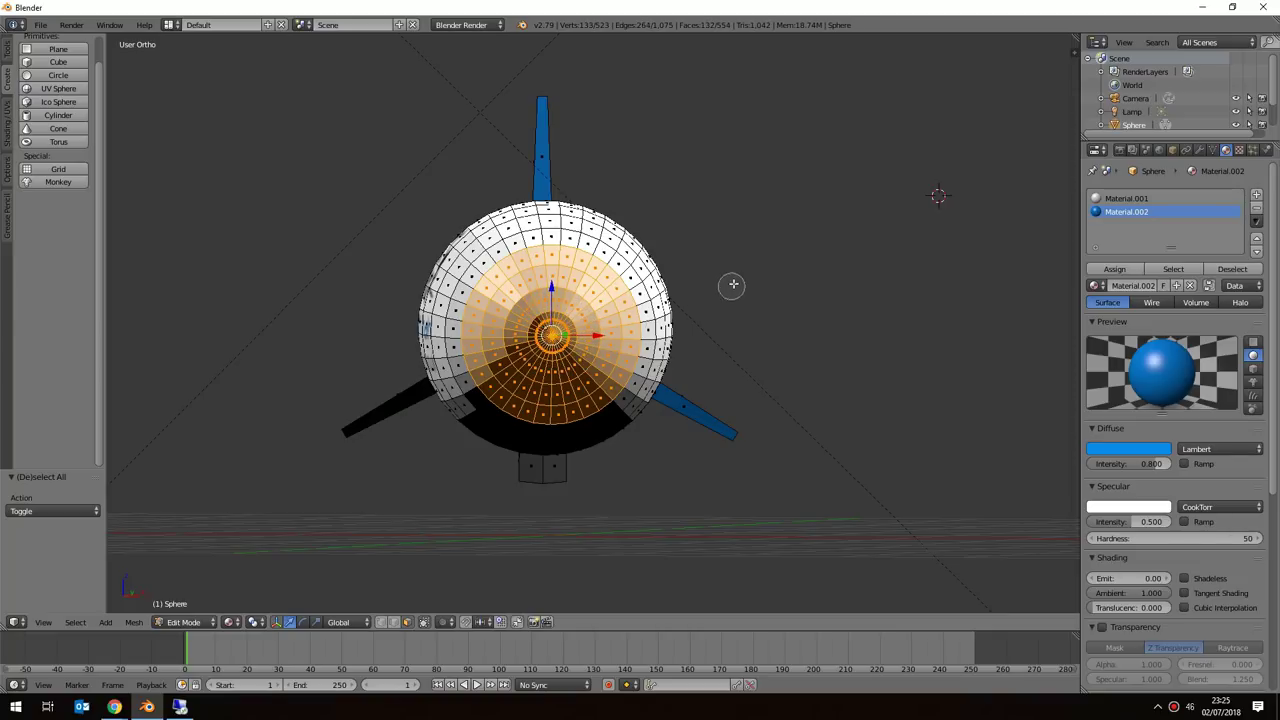
middle_click_drag(734, 269, 815, 305)
middle_click_drag(910, 226, 759, 264)
scroll(770, 240, "up", 2)
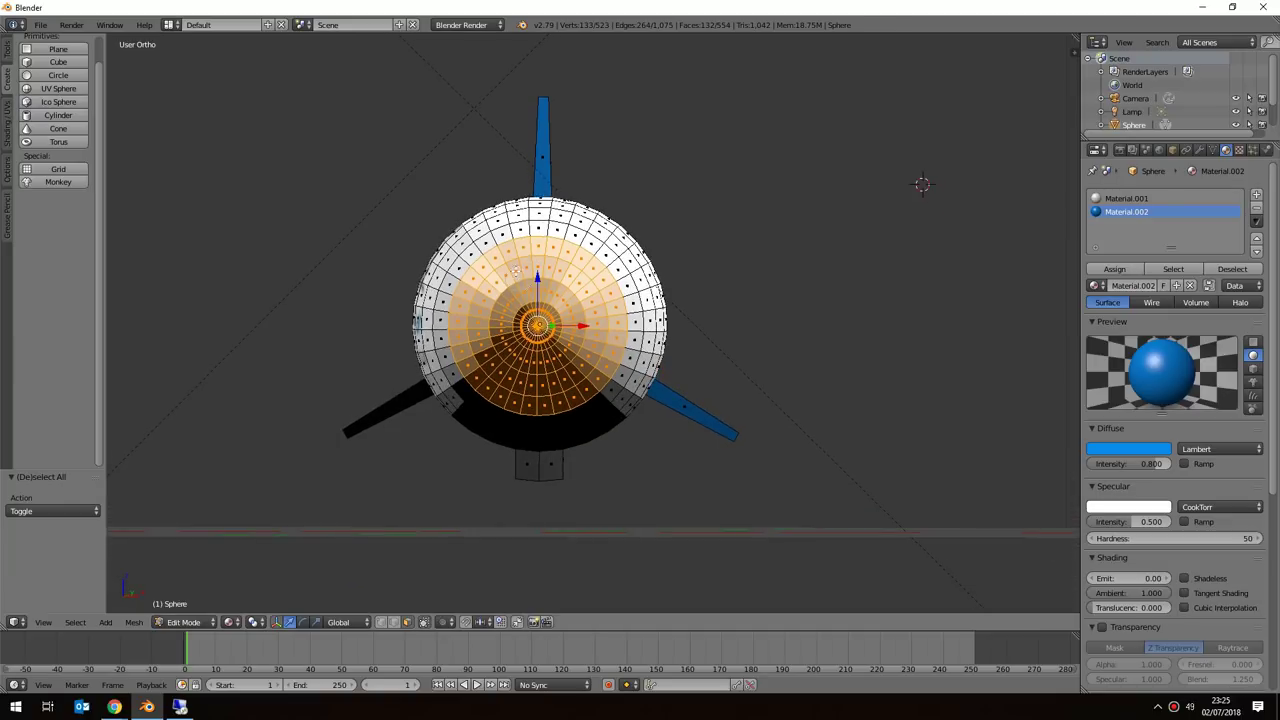
mouse_move(518, 236)
left_mouse_down()
mouse_move(582, 242)
mouse_move(592, 262)
mouse_move(620, 269)
mouse_move(608, 307)
left_mouse_up()
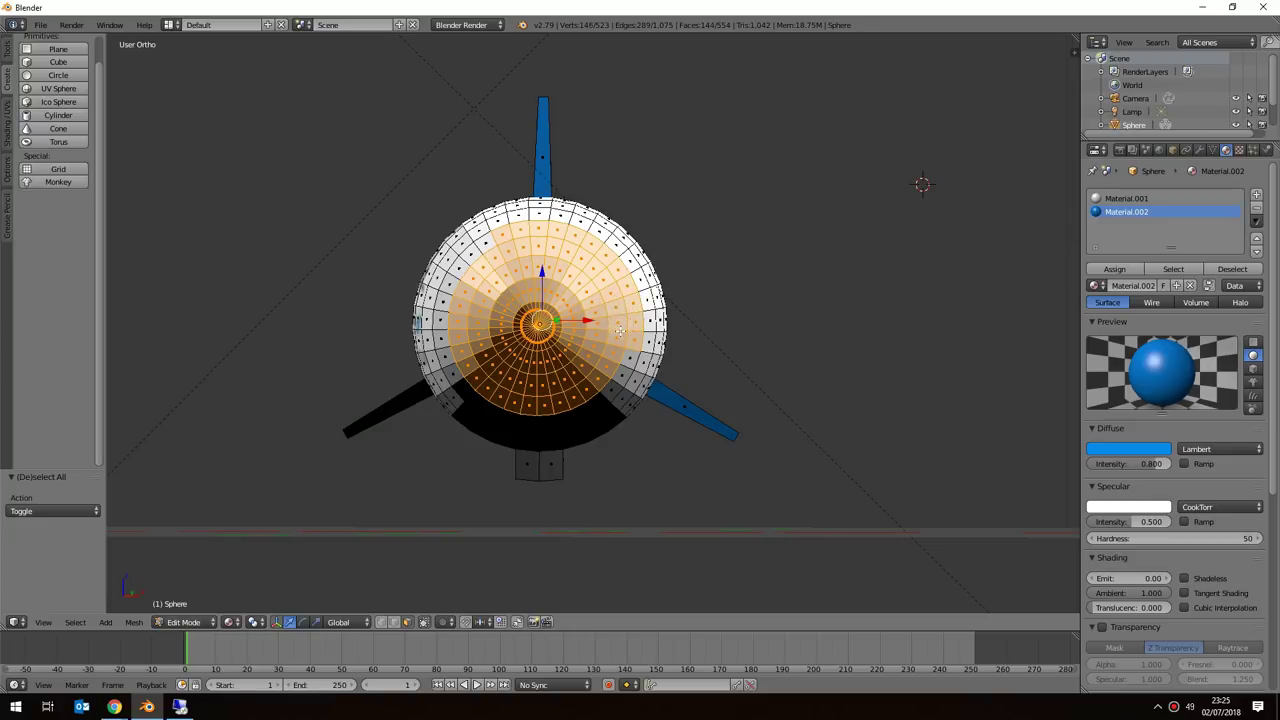
mouse_move(616, 359)
left_mouse_down()
mouse_move(572, 408)
mouse_move(535, 410)
mouse_move(460, 372)
mouse_move(446, 340)
mouse_move(484, 242)
mouse_move(493, 255)
left_mouse_up()
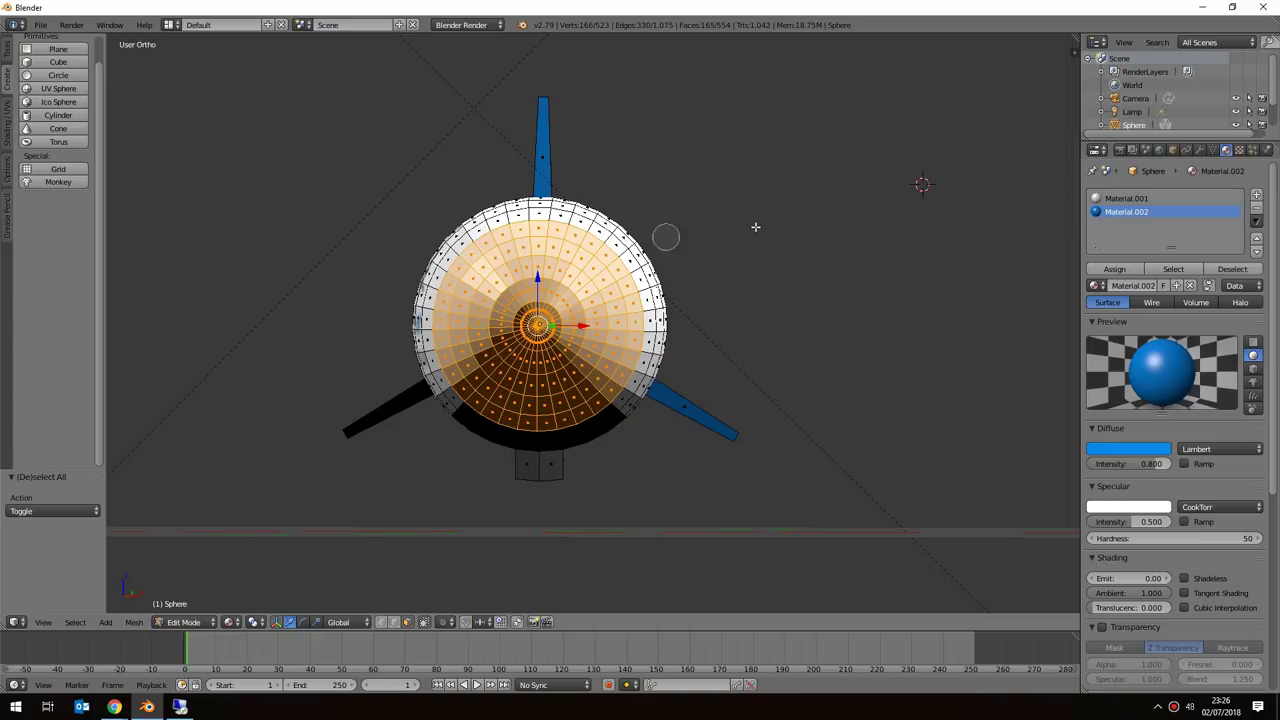
right_click(745, 194)
middle_click_drag(730, 201, 790, 356)
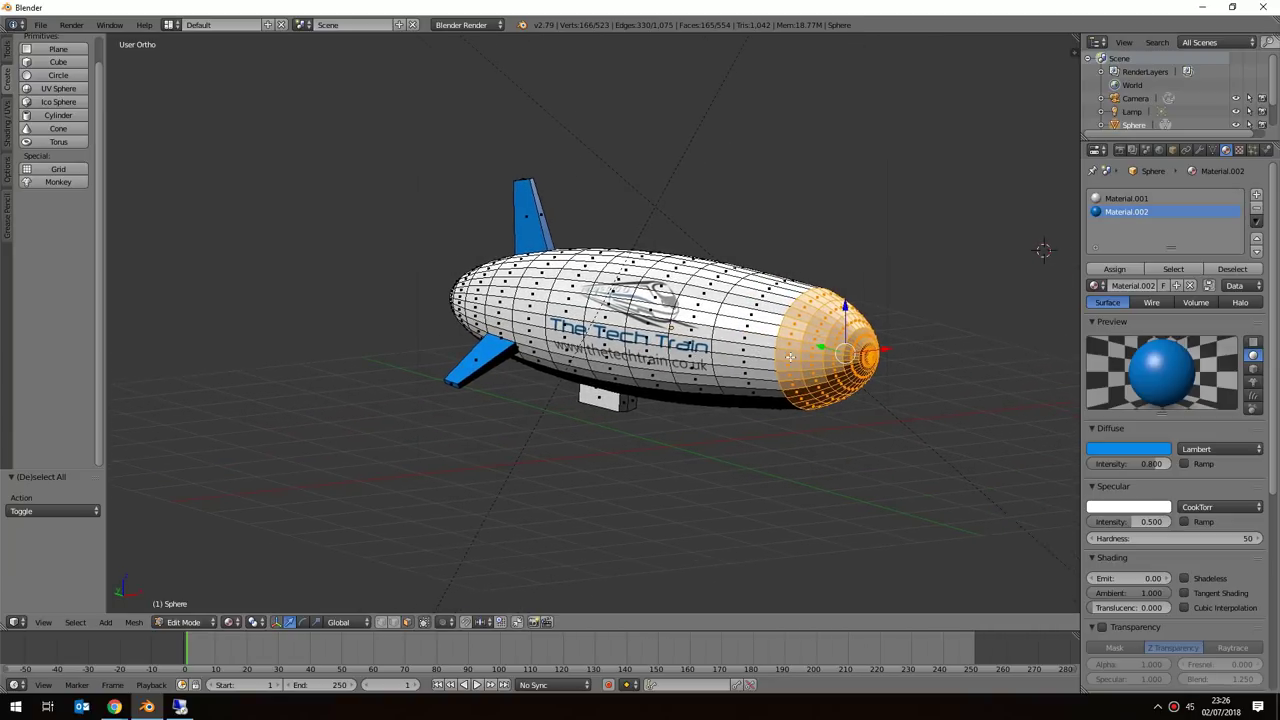
Add a new material slot and create the new material Material.003 in it.
scroll(790, 356, "down", 4, "ctrl")
scroll(1079, 303, "up", 1)
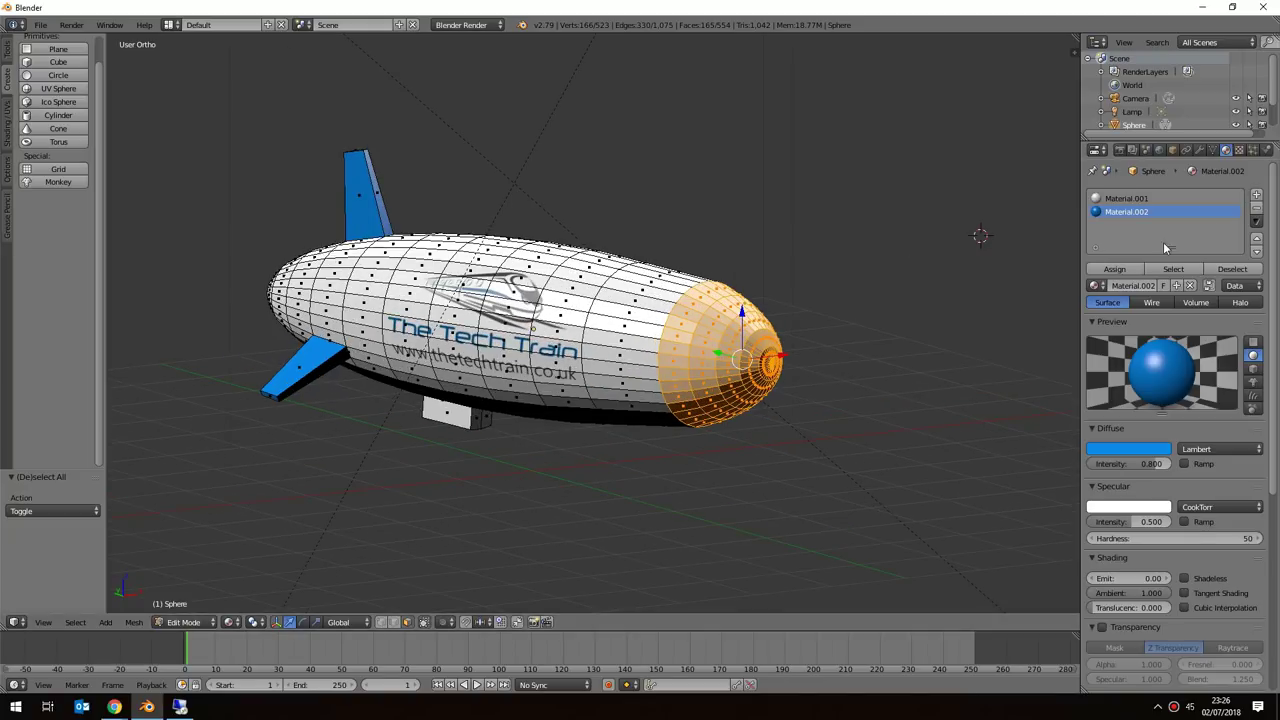
left_click(1257, 197)
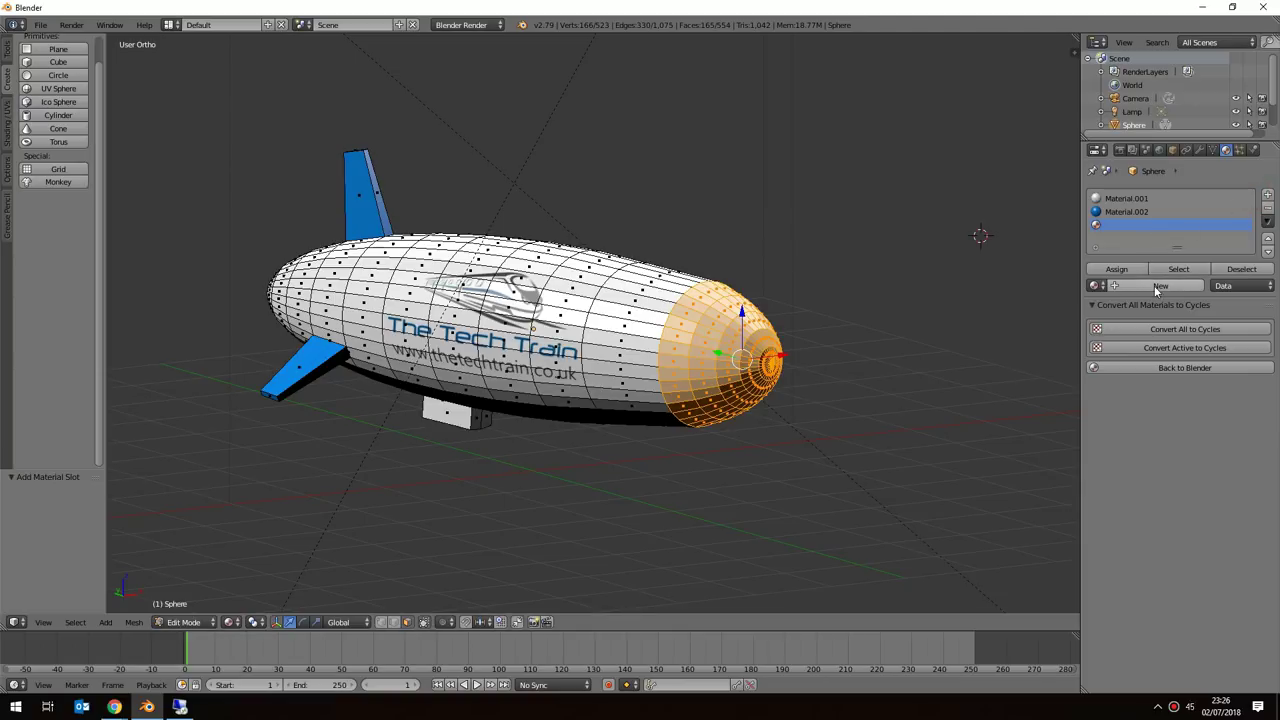
left_click(1120, 285)
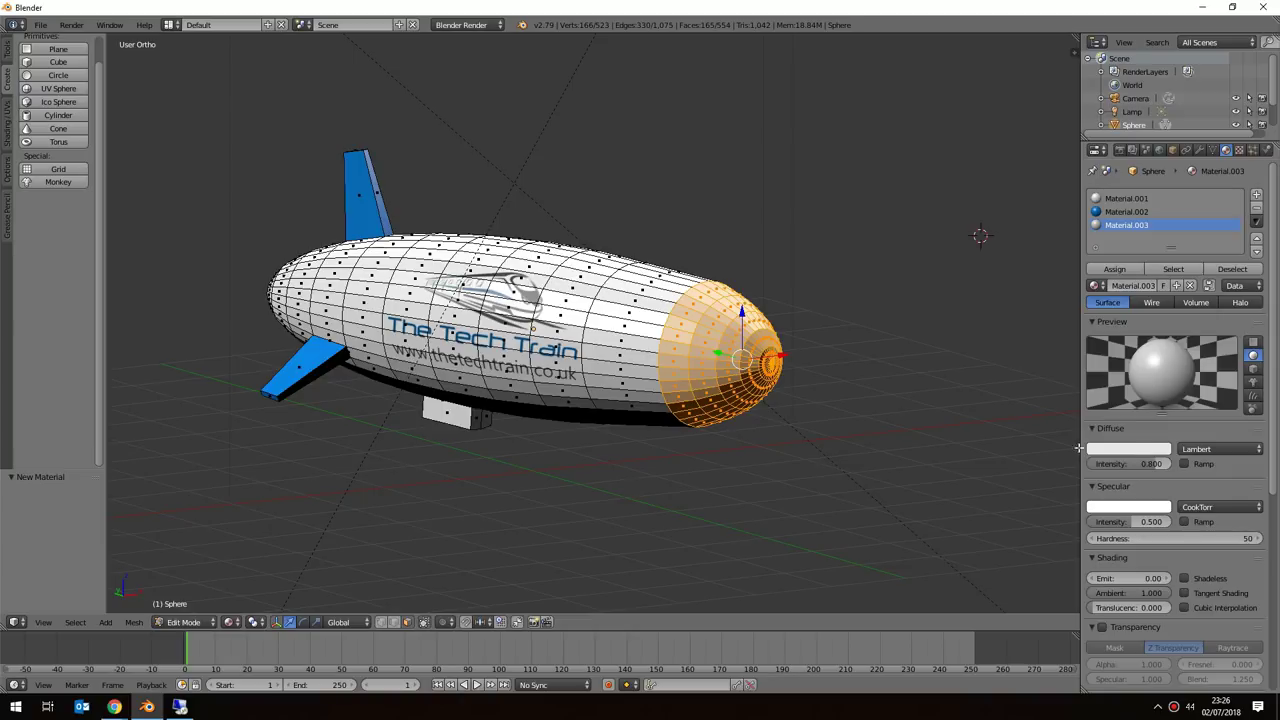
Set Material.003's diffuse colour to dark grey (about 0.185/0.202/0.202) and assign it to the nose.
left_click(1127, 452)
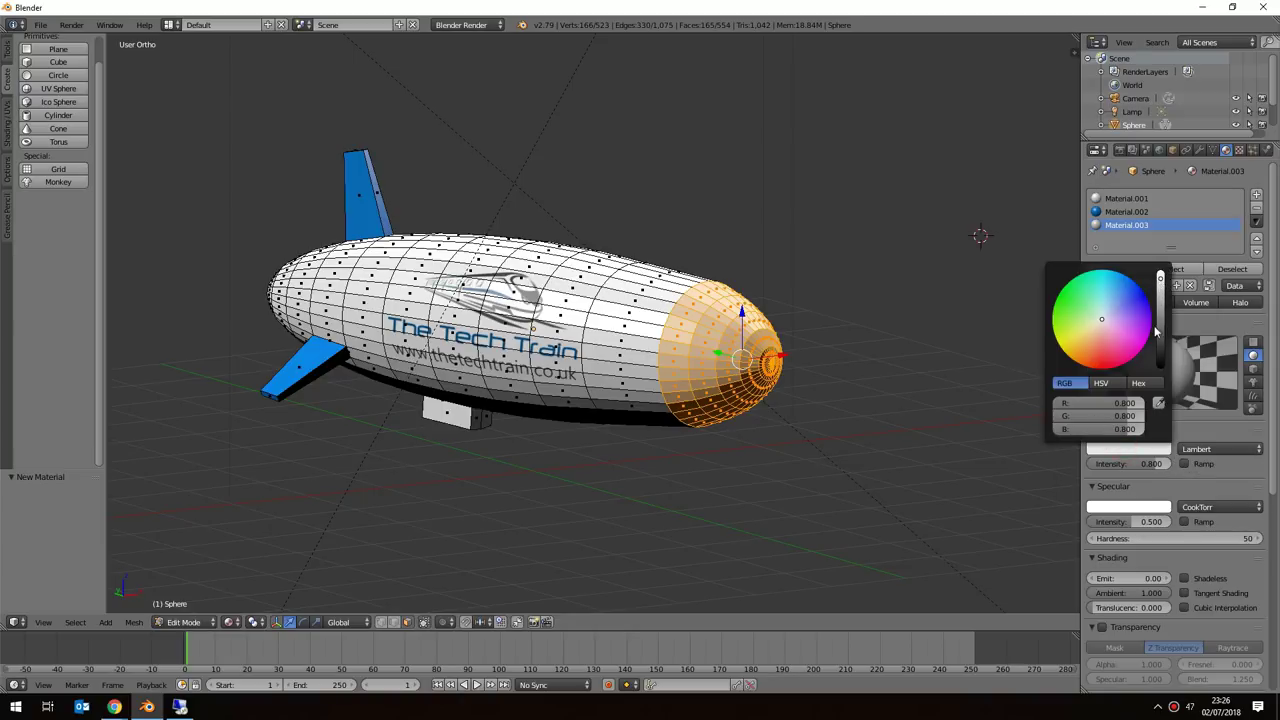
left_click_drag(1165, 287, 1160, 313)
left_click(1121, 273)
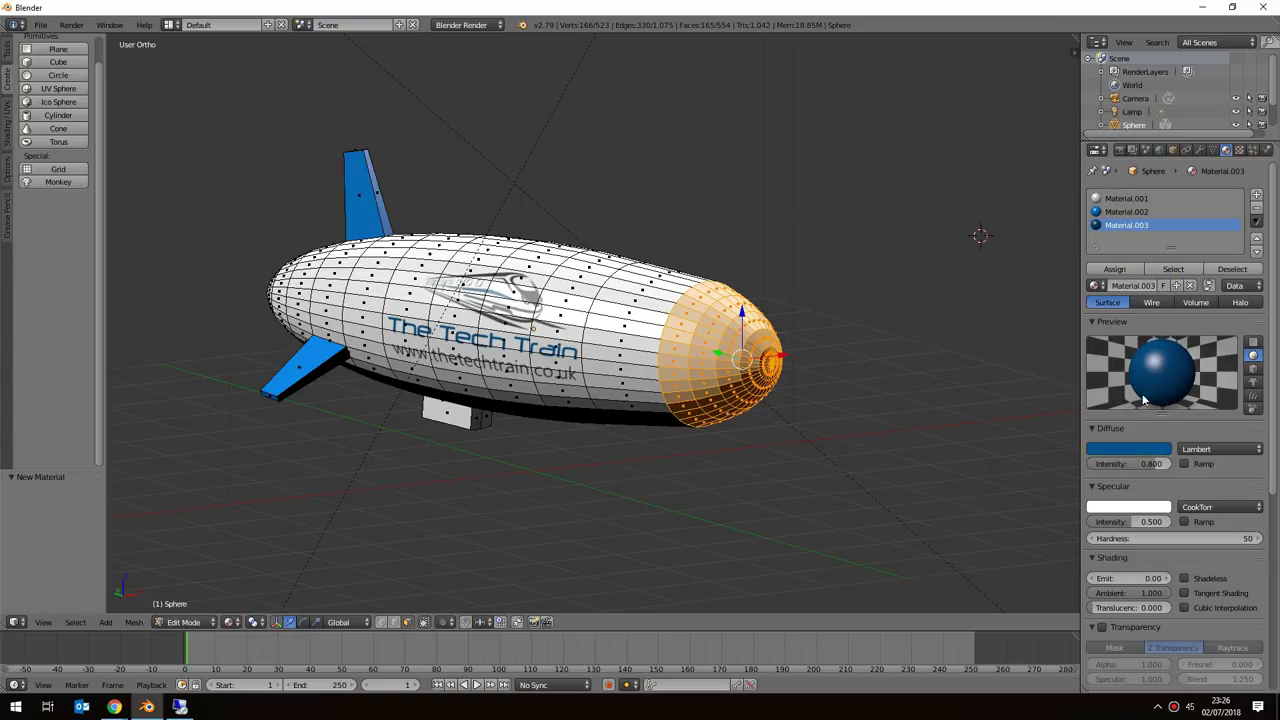
left_click(1135, 456)
left_click_drag(1121, 273, 1160, 324)
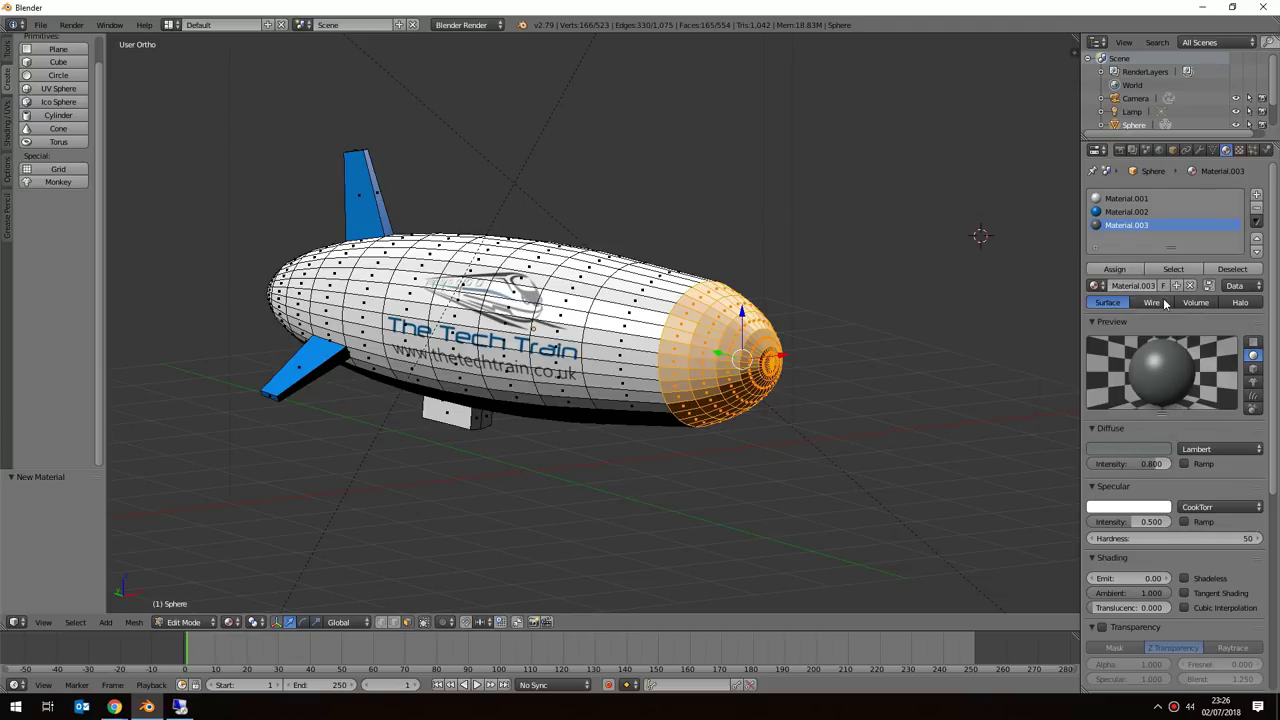
left_click(1113, 269)
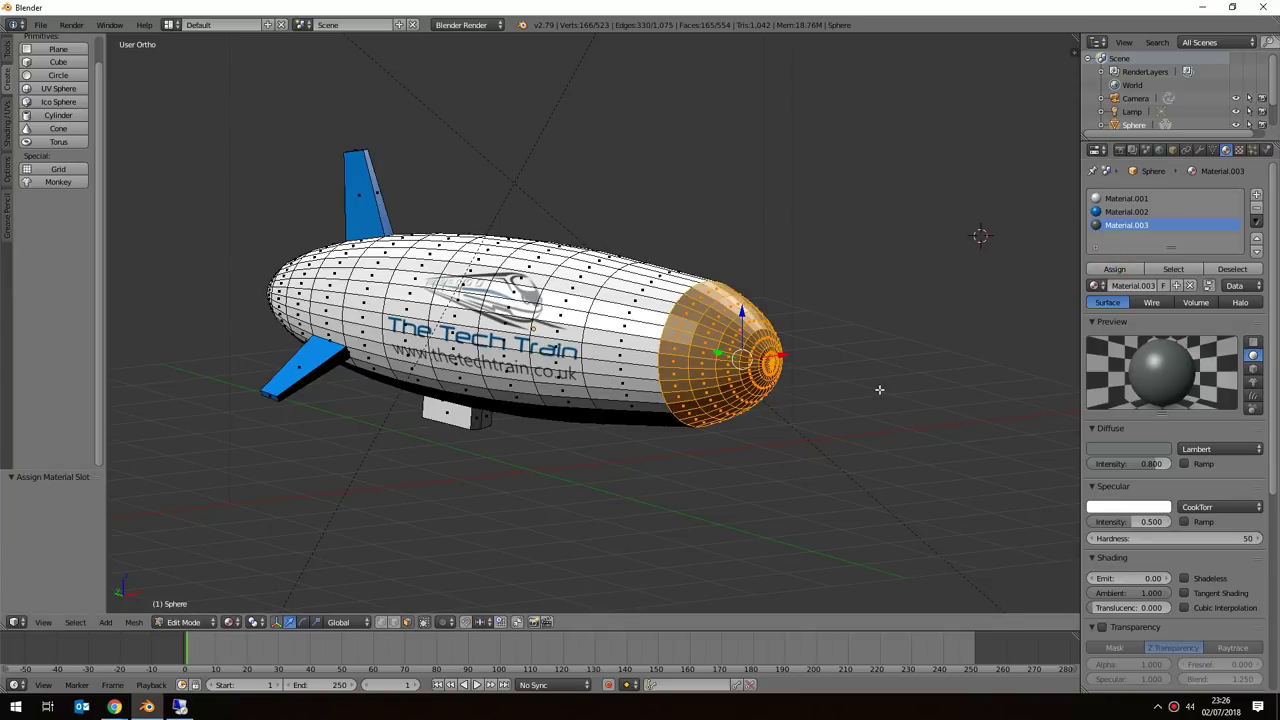
Deselect the nose and select the first faces of the small gondola box underneath.
key("a")
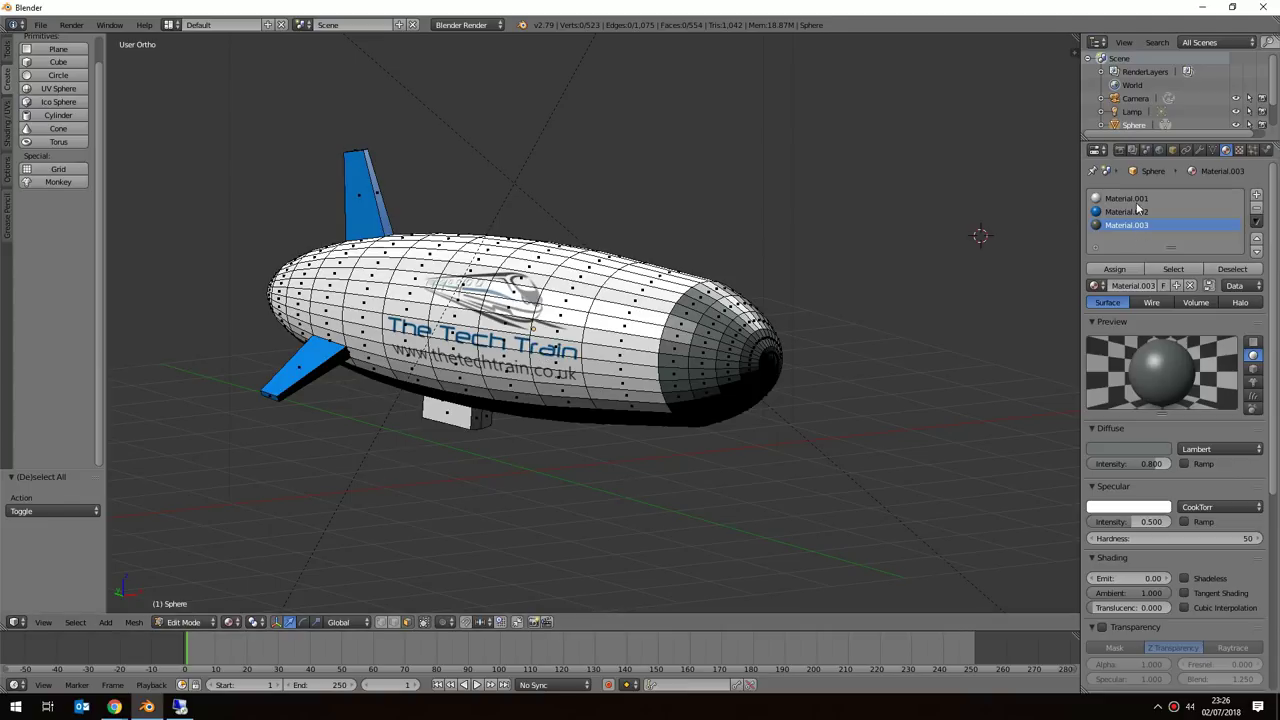
scroll(381, 446, "up", 3)
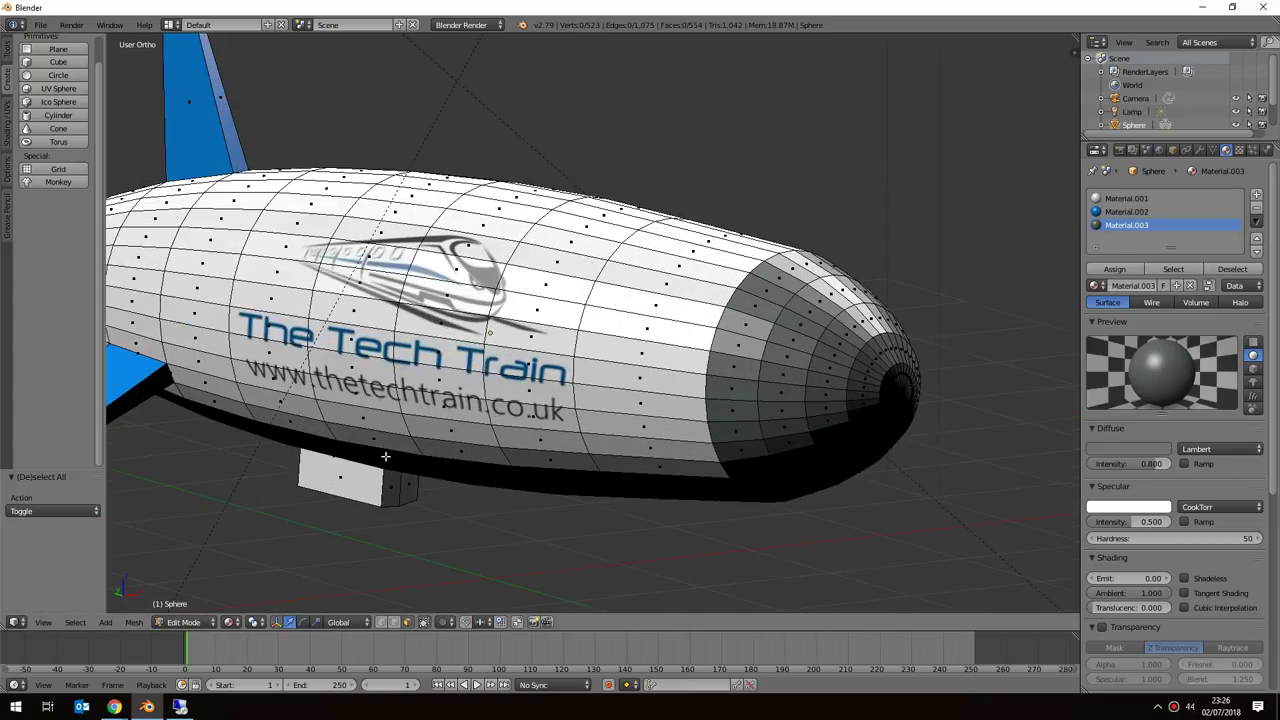
scroll(381, 450, "up", 4)
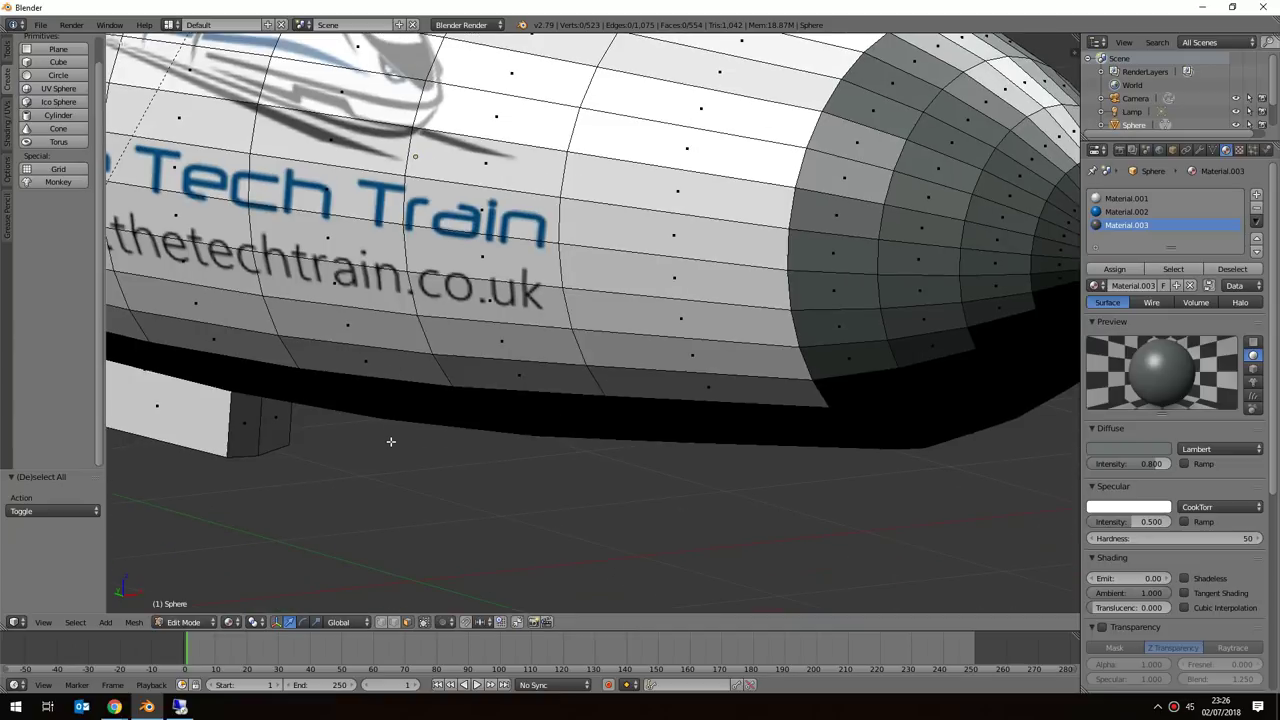
middle_click_drag(359, 453, 546, 308)
right_click(519, 400)
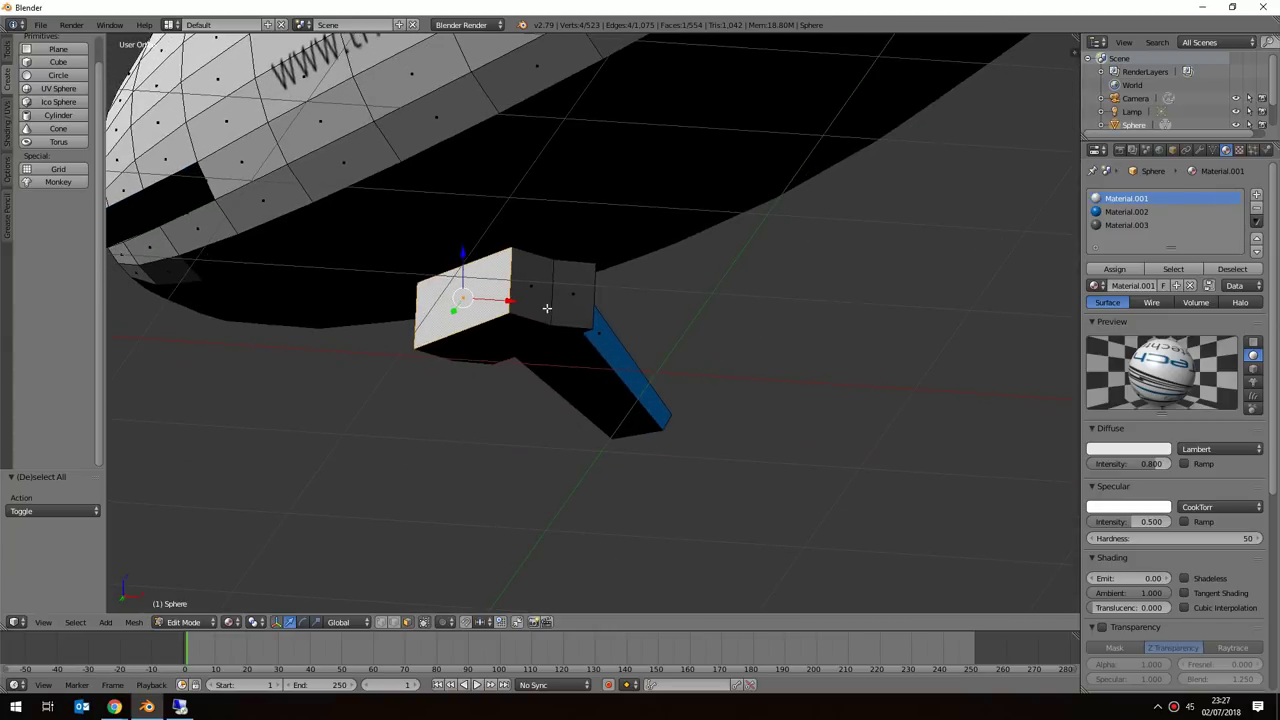
right_click(547, 302, "shift")
right_click(574, 293, "shift")
right_click(522, 320, "shift")
right_click(542, 332, "shift")
Add the gondola box's remaining faces to the selection, viewed from below.
middle_click_drag(542, 332, 427, 366)
right_click(427, 364, "shift")
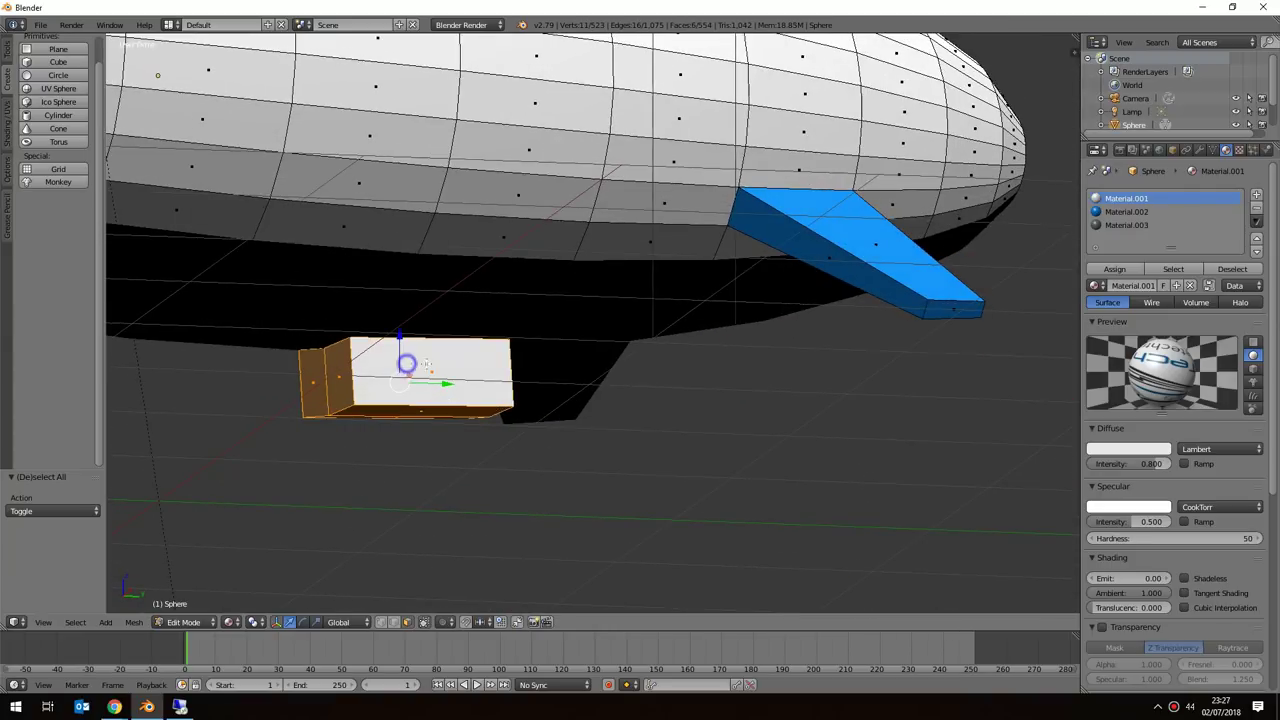
right_click(484, 362, "shift")
middle_click_drag(580, 400, 413, 403)
right_click(702, 362, "shift")
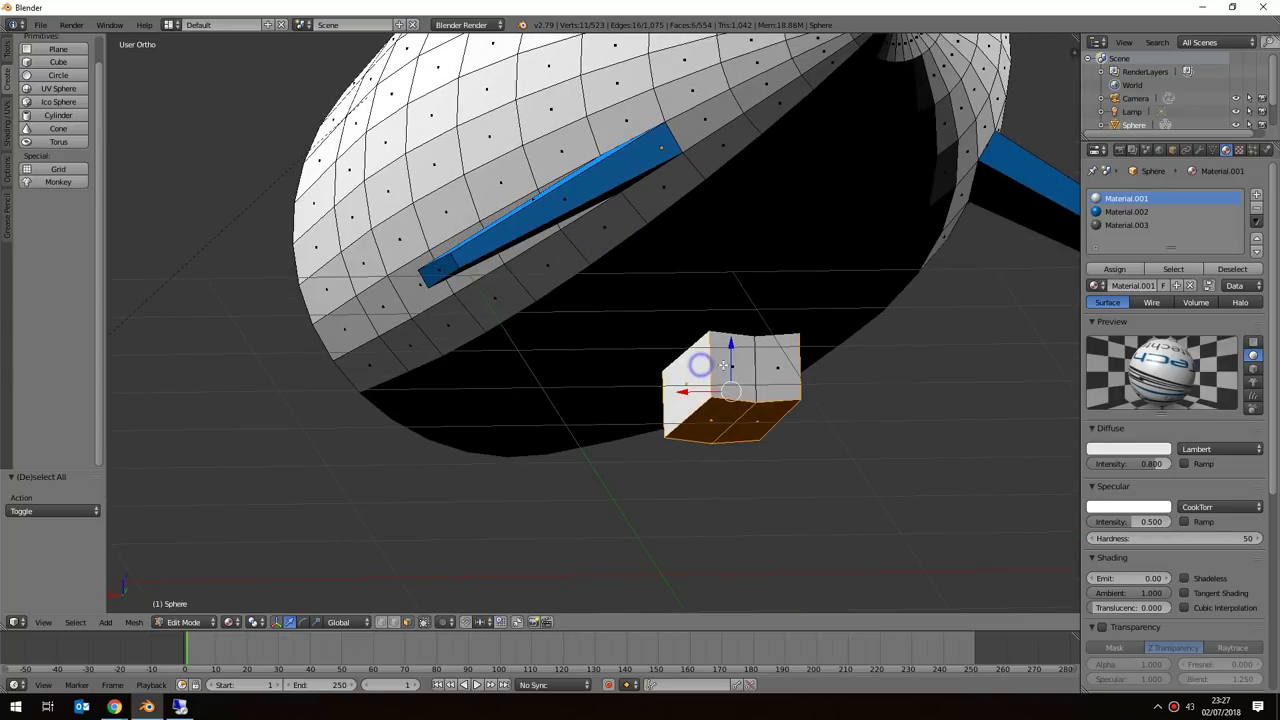
right_click(730, 356, "shift")
right_click(777, 368, "shift")
middle_click_drag(843, 391, 600, 420)
scroll(655, 440, "up", 5)
scroll(655, 440, "down", 5)
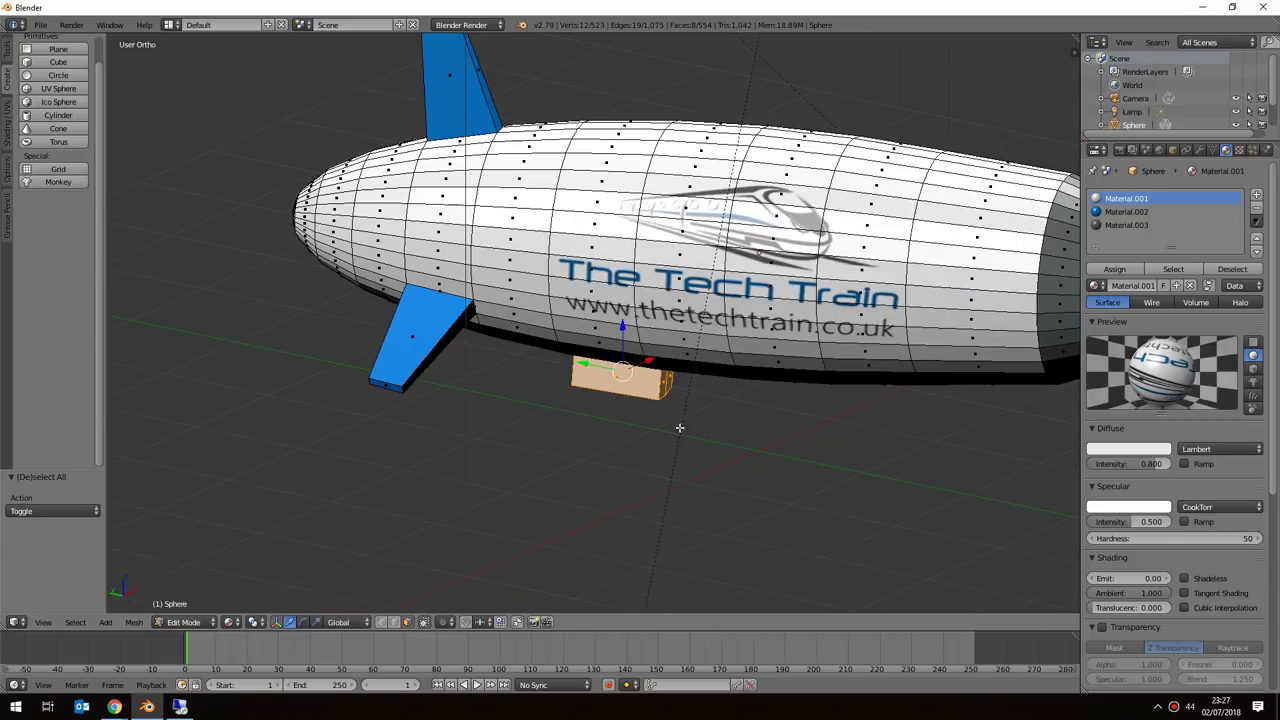
middle_click_drag(744, 435, 700, 420)
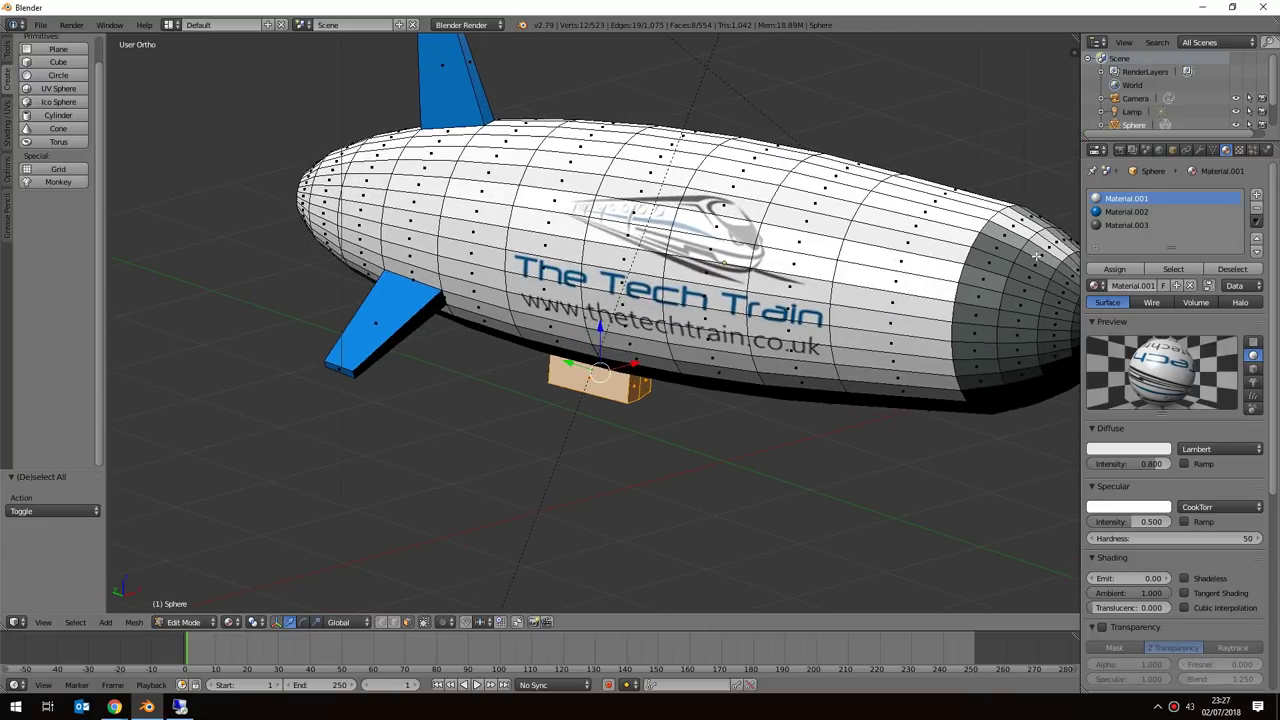
Assign the dark grey Material.003 to the gondola box faces.
left_click(1119, 226)
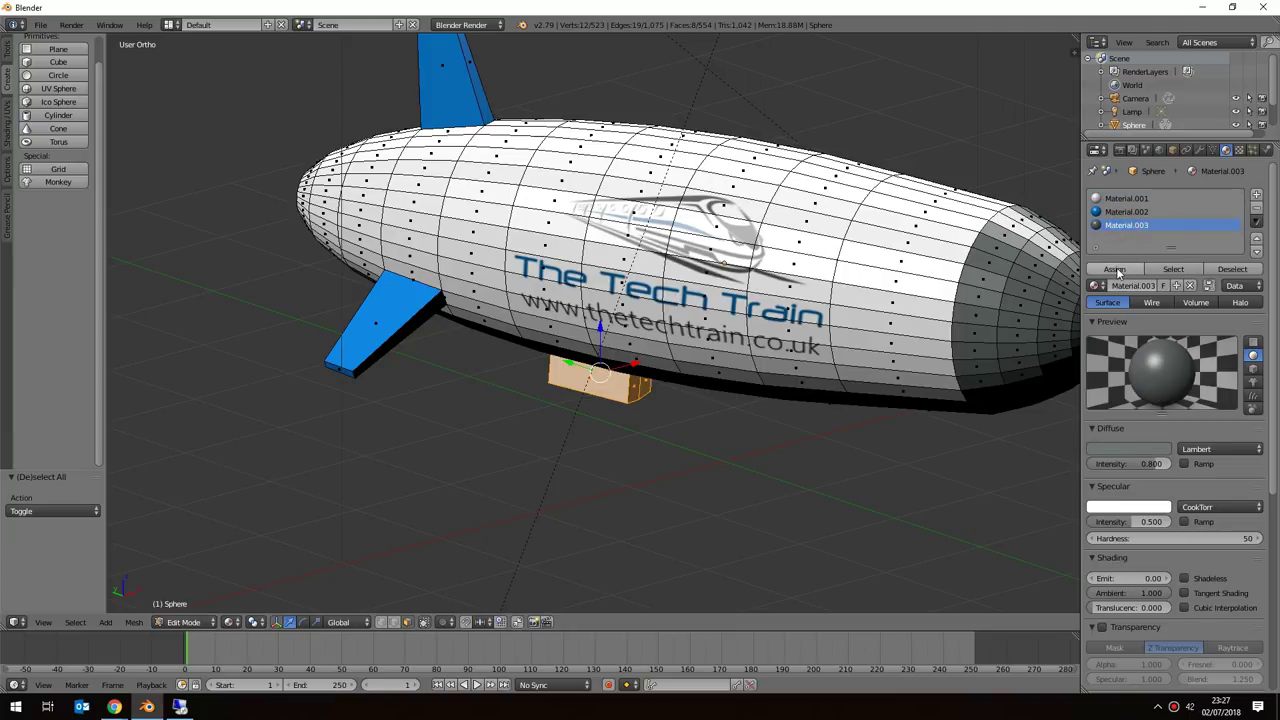
left_click(1115, 270)
scroll(746, 358, "down", 3)
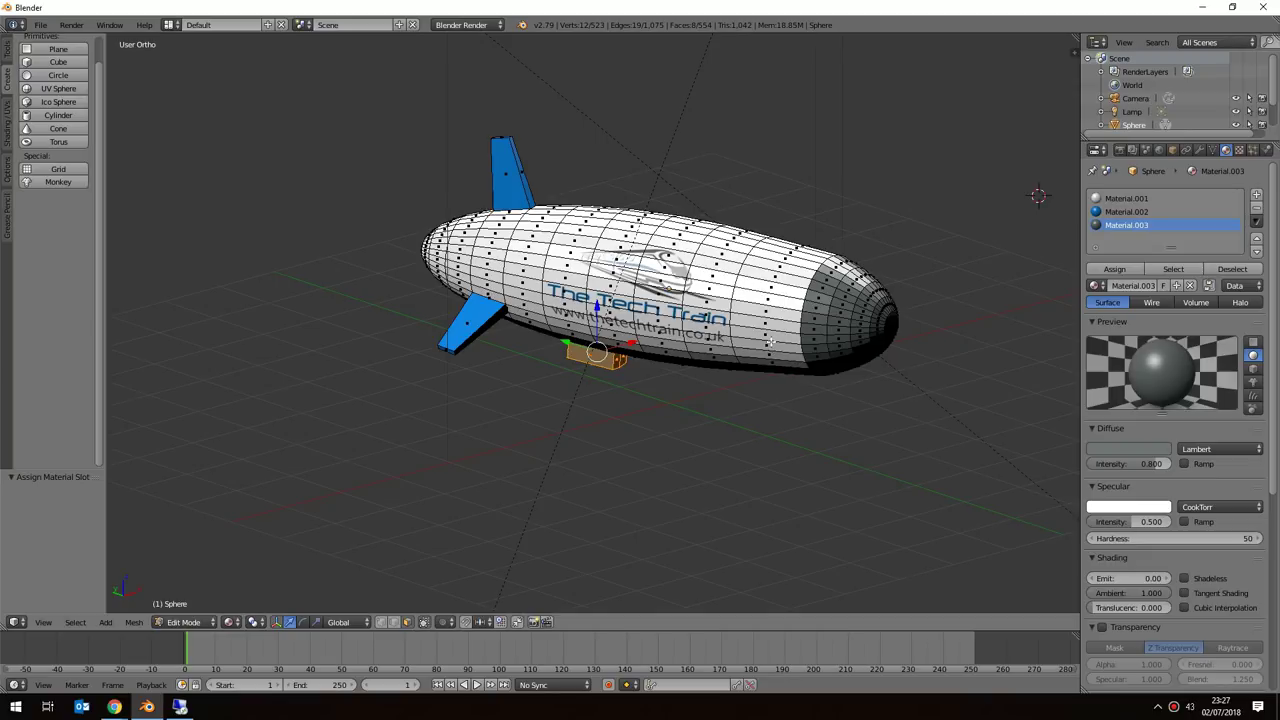
Switch to Object Mode and frame the finished blimp in a flat side view.
key("Tab")
scroll(840, 300, "up", 3)
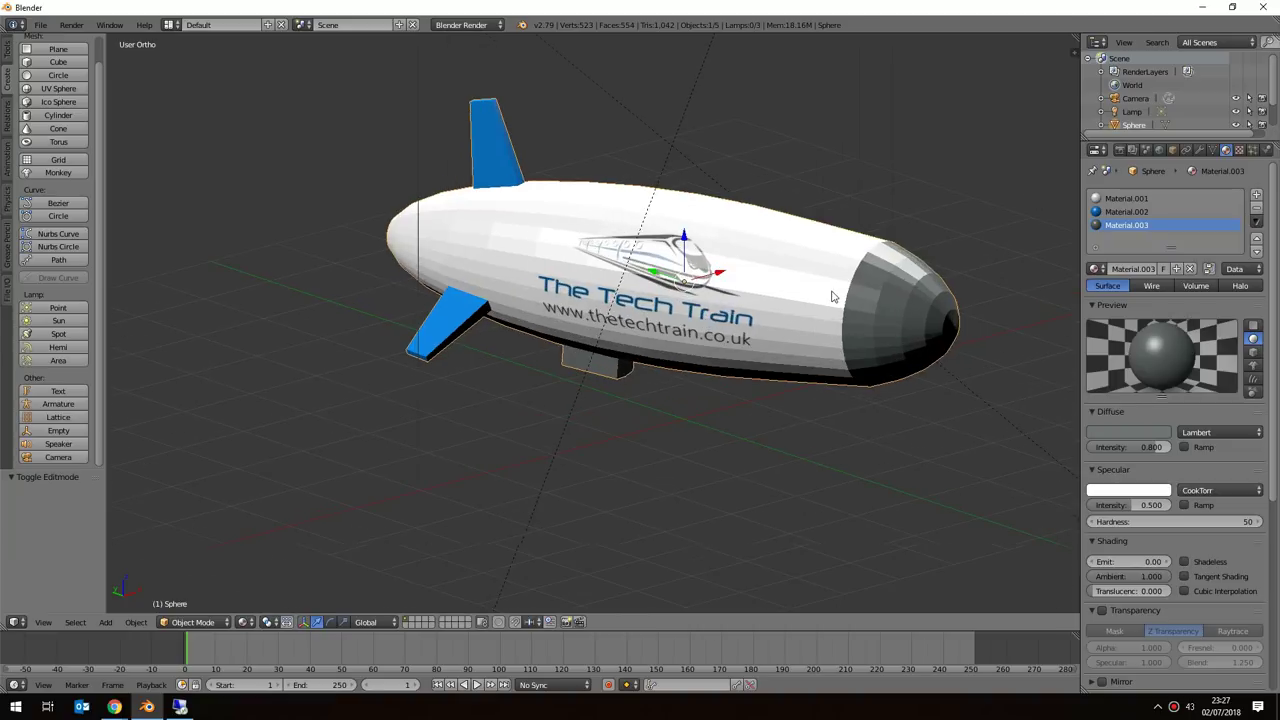
scroll(838, 302, "down", 2)
middle_click_drag(838, 302, 837, 286)
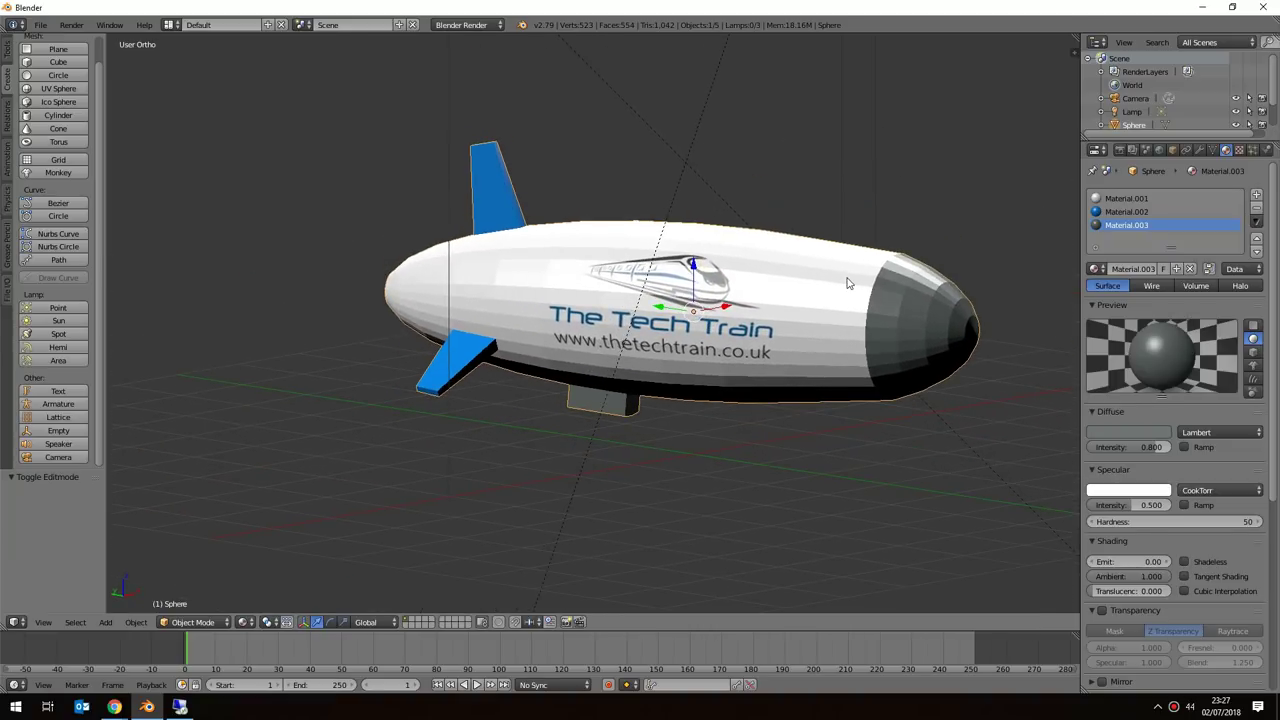
scroll(854, 282, "down", 4)
scroll(854, 285, "up", 2)
scroll(854, 290, "up", 2)
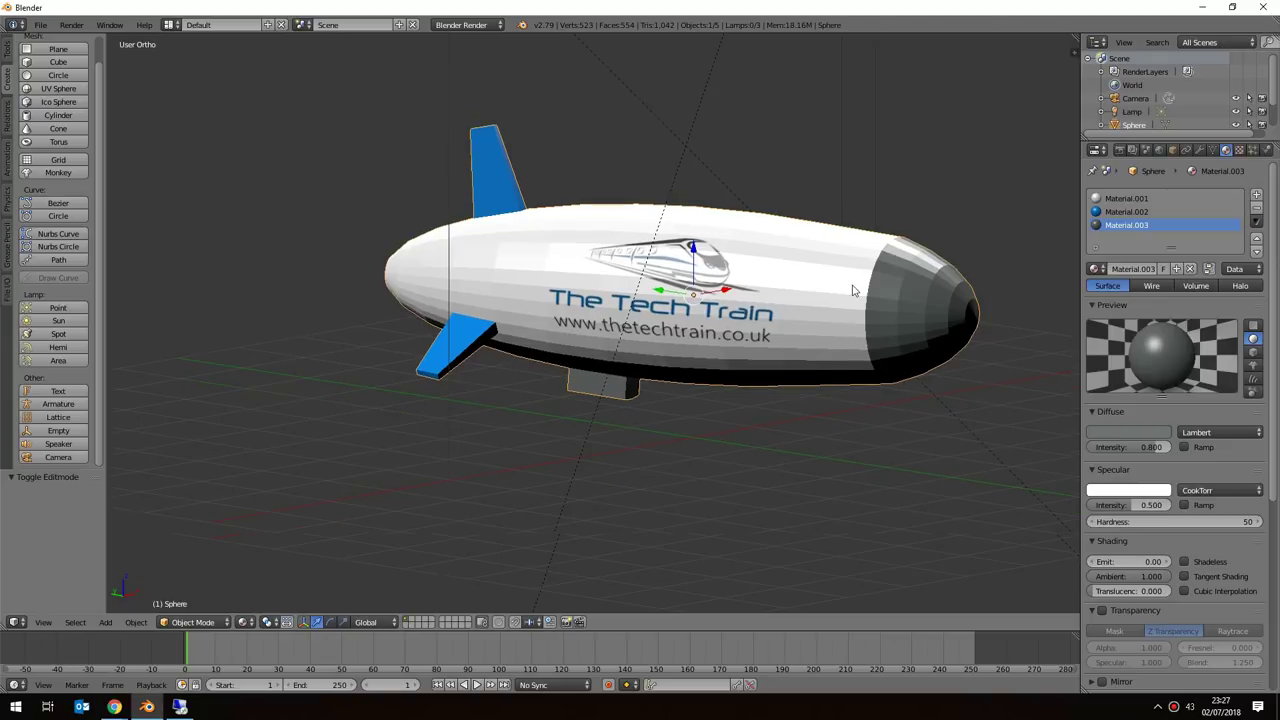
middle_click_drag(853, 290, 849, 291)
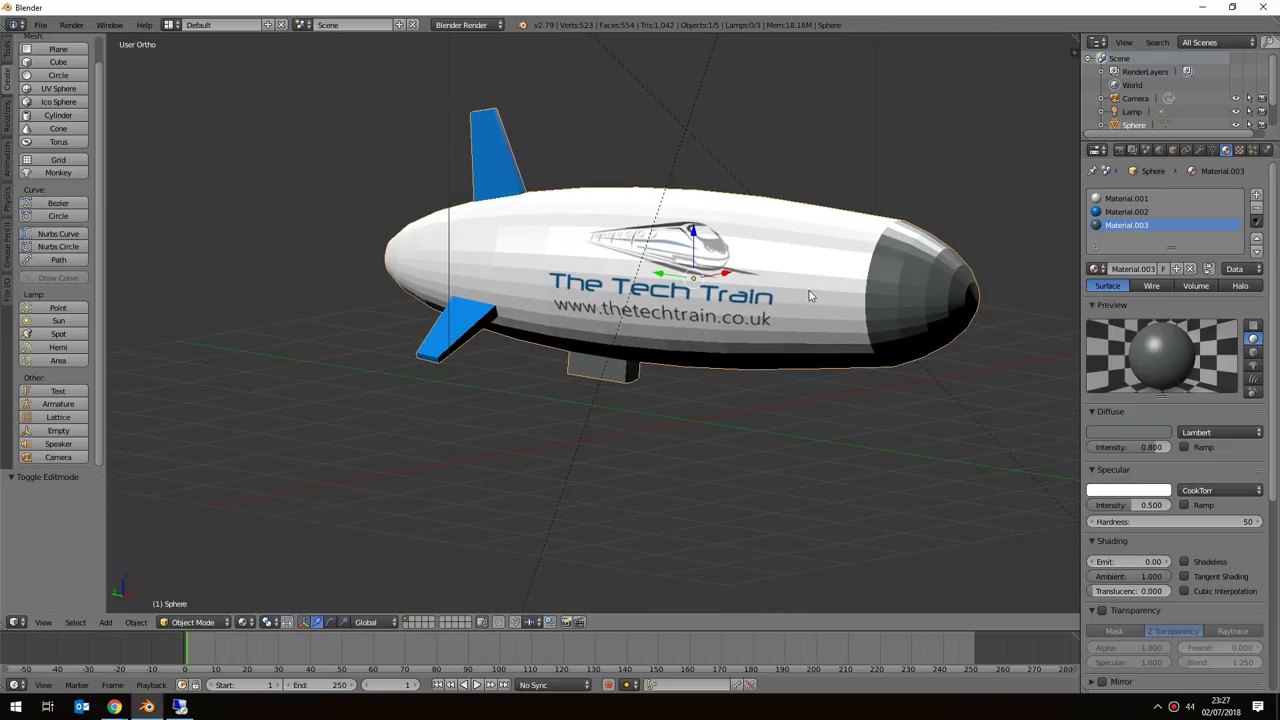
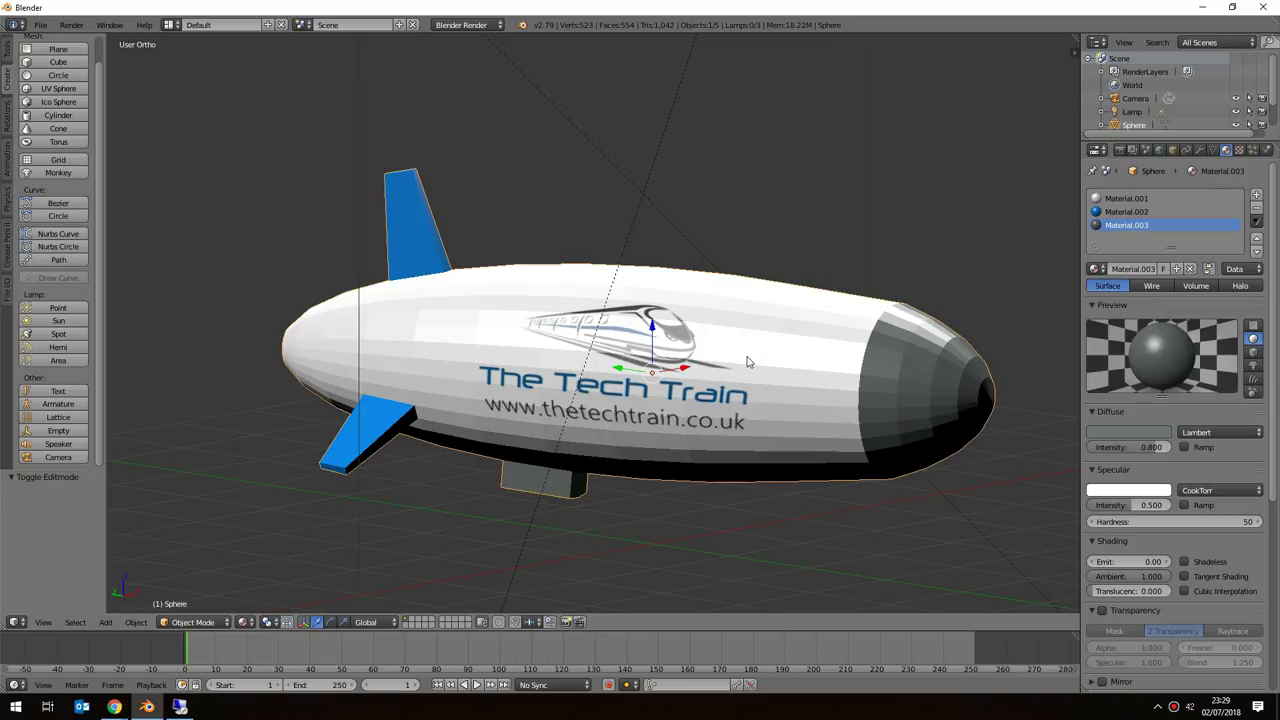
Zoom out and orbit to reveal the lamp and camera around the blimp, selecting the camera.
scroll(747, 362, "down", 4)
middle_click_drag(859, 332, 765, 342)
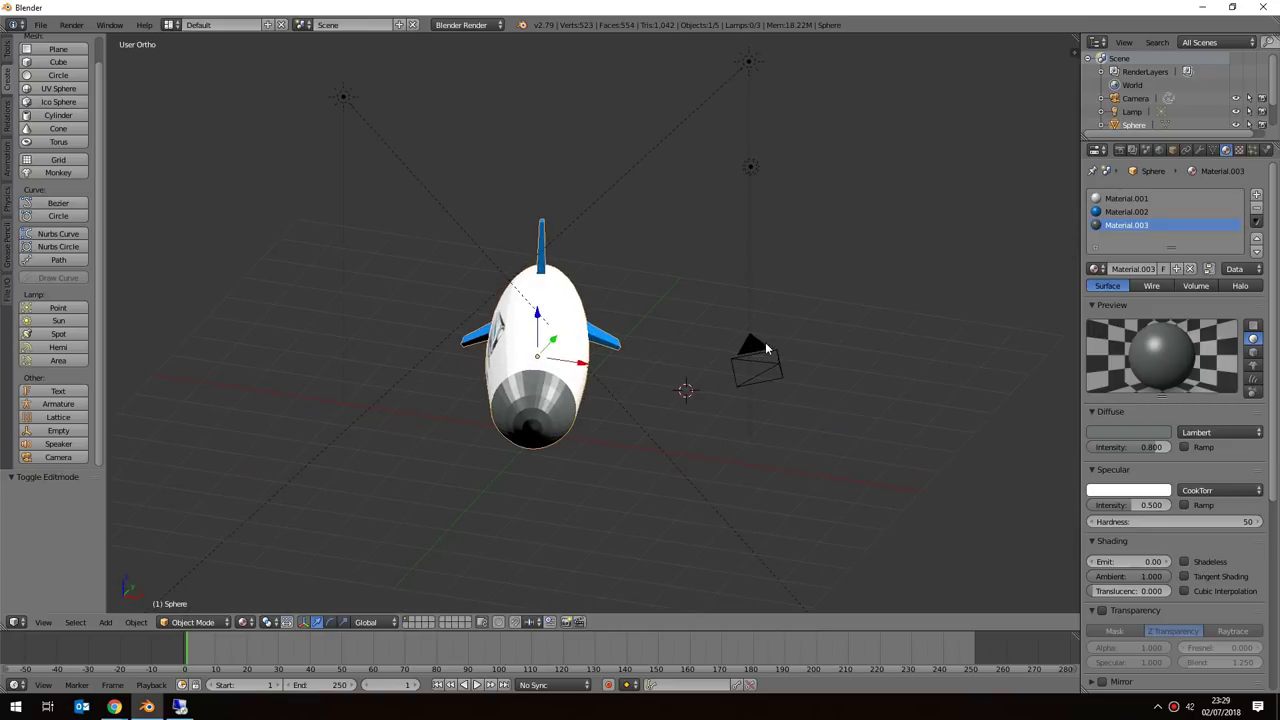
right_click(765, 342)
middle_click_drag(826, 384, 871, 423)
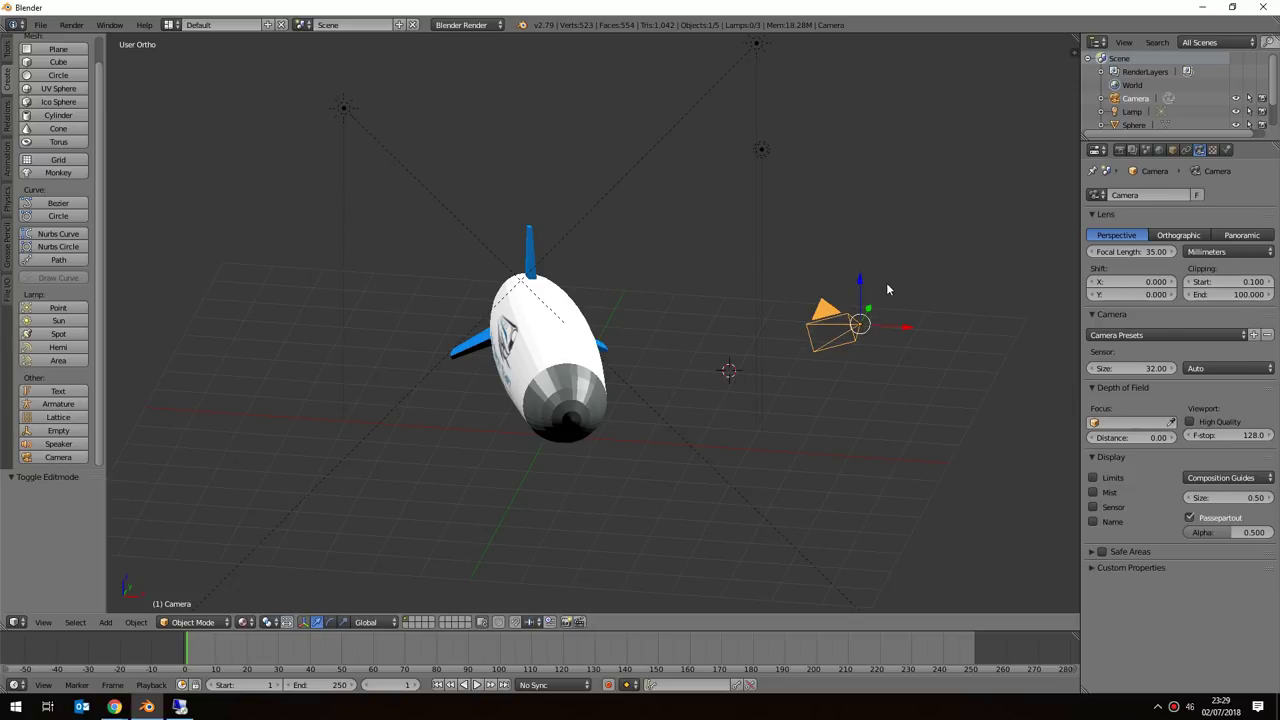
Orbit and zoom in so the camera sits before the blimp's nose, then open the View menu.
middle_click_drag(917, 294, 864, 300)
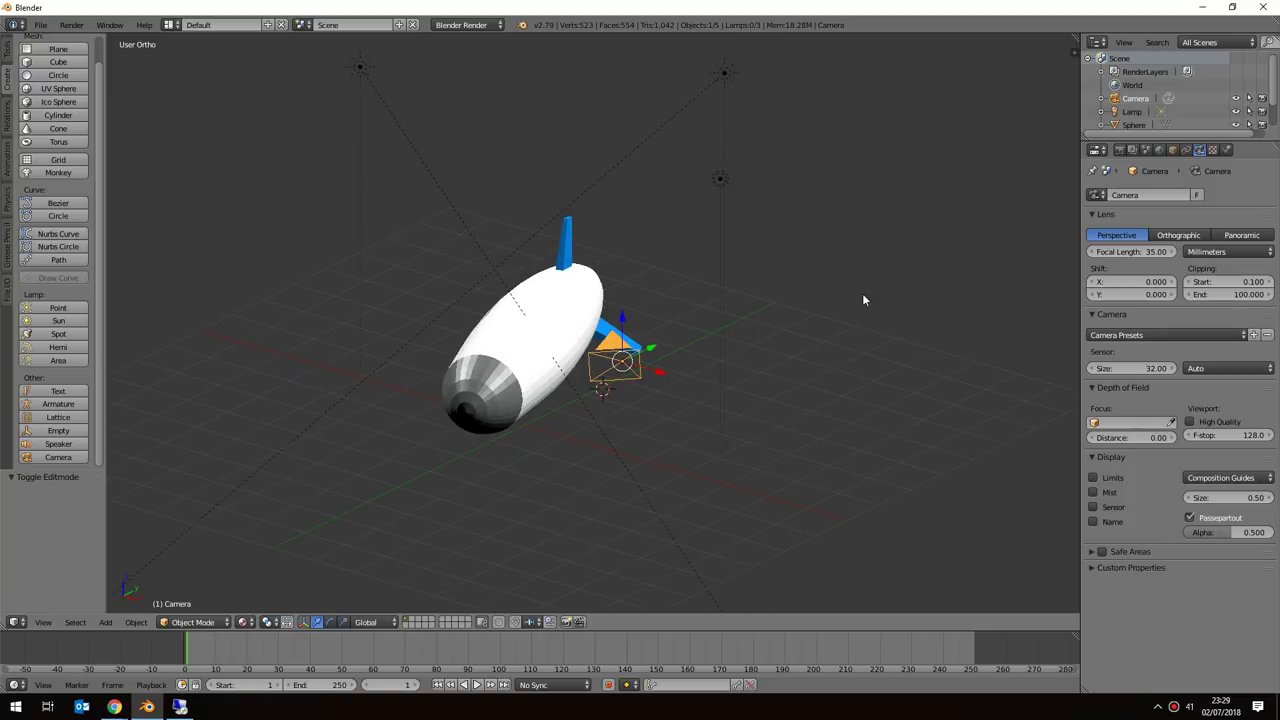
scroll(640, 380, "up", 2)
middle_click_drag(640, 380, 693, 386)
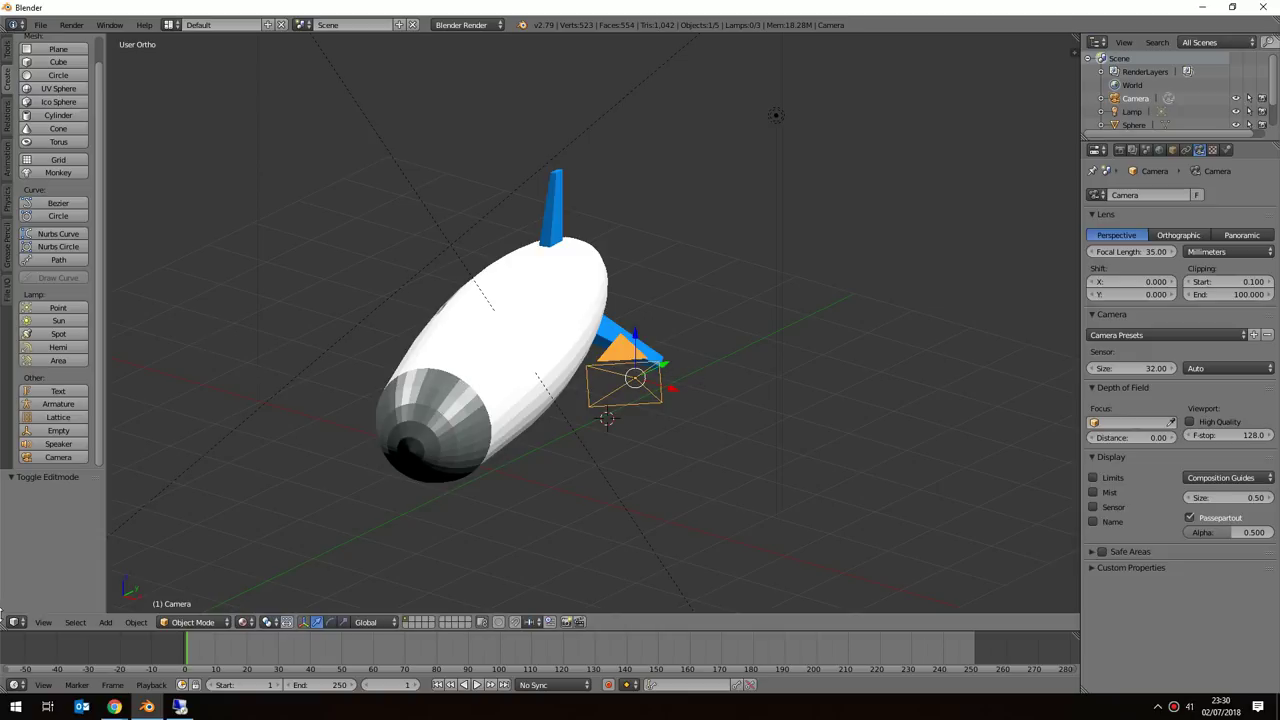
left_click(40, 623)
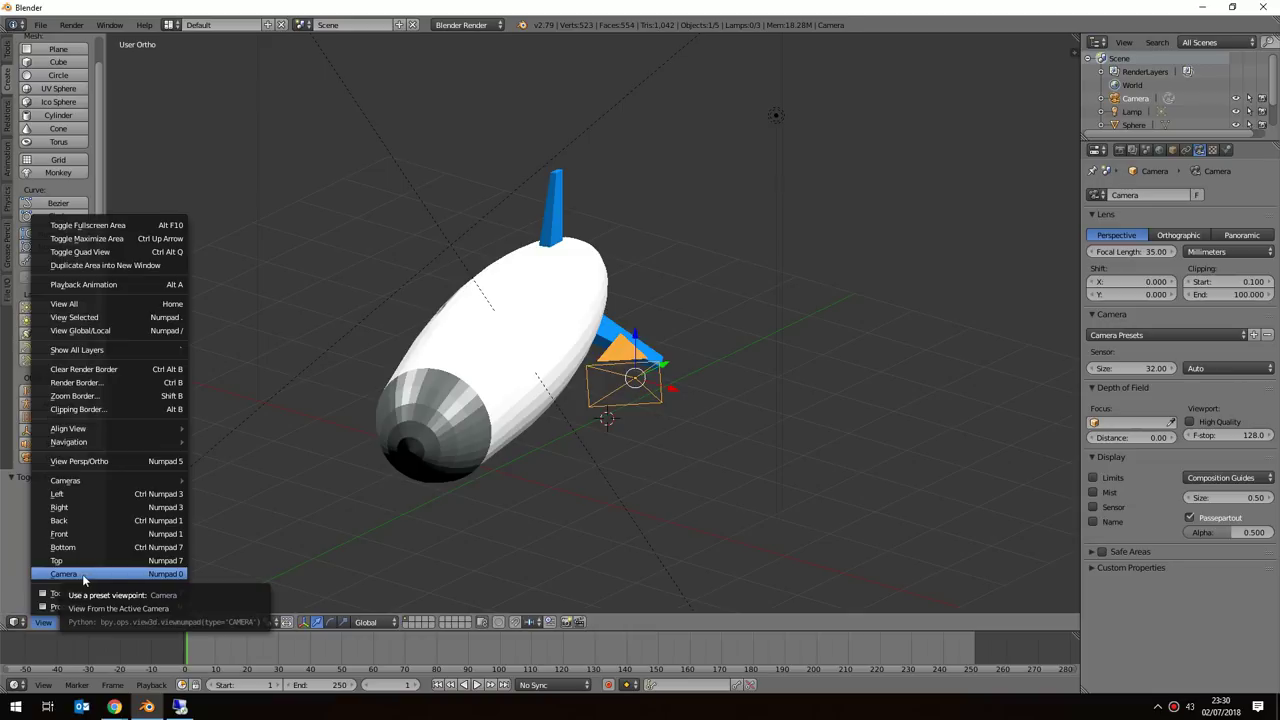
Switch to the scene camera view via View > Cameras > Camera.
left_click(86, 575)
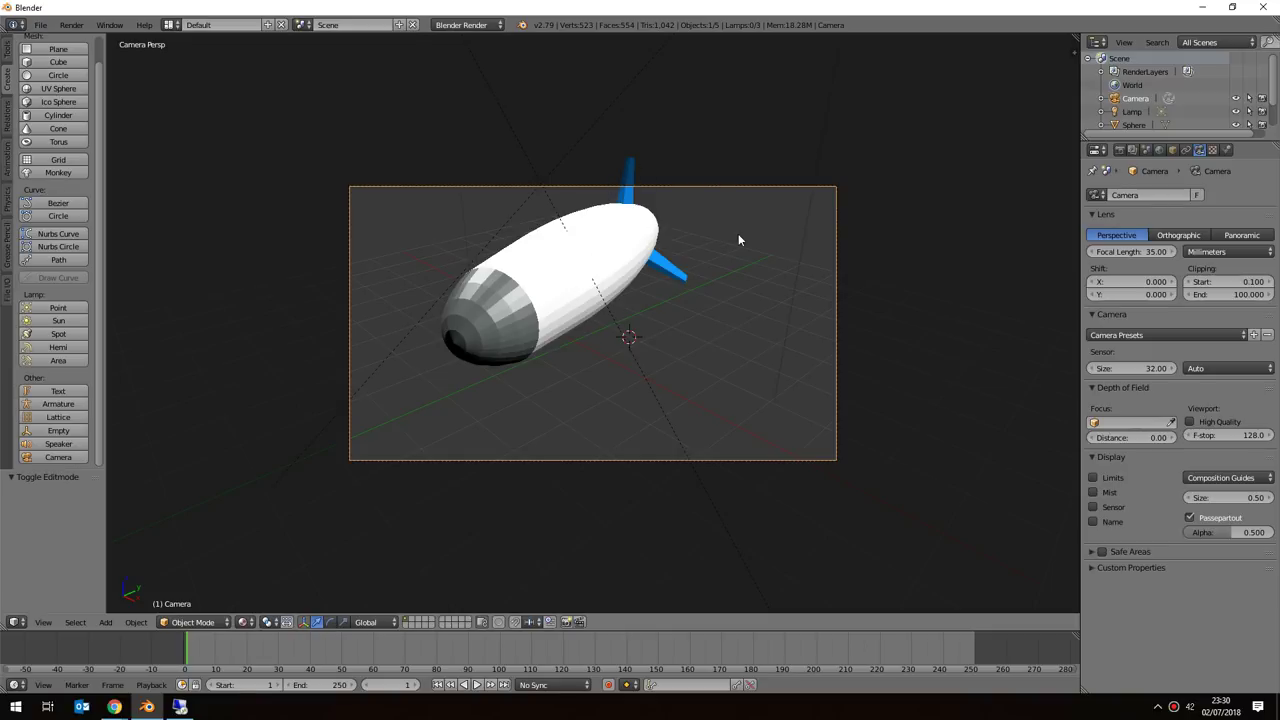
Enlarge the Outliner to list both Sun lamps and make Camera the active object for walk mode.
right_click(596, 243)
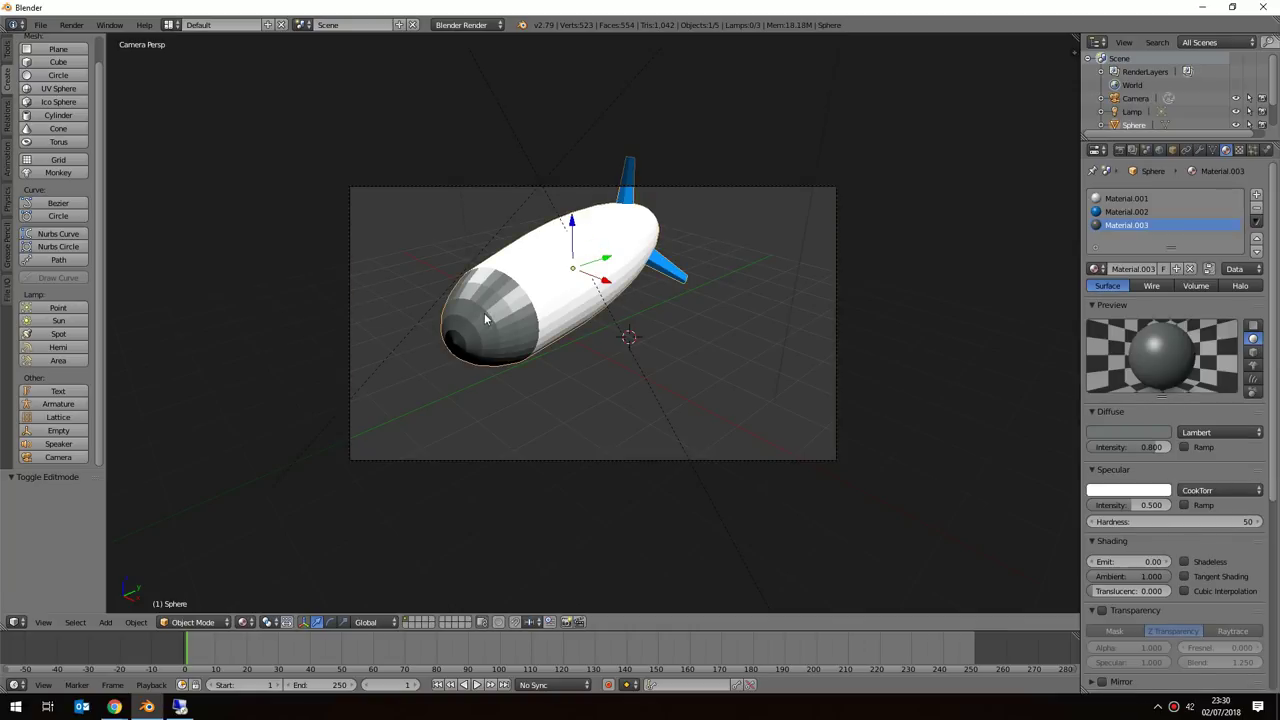
right_click(763, 241)
left_click_drag(1172, 140, 1170, 230)
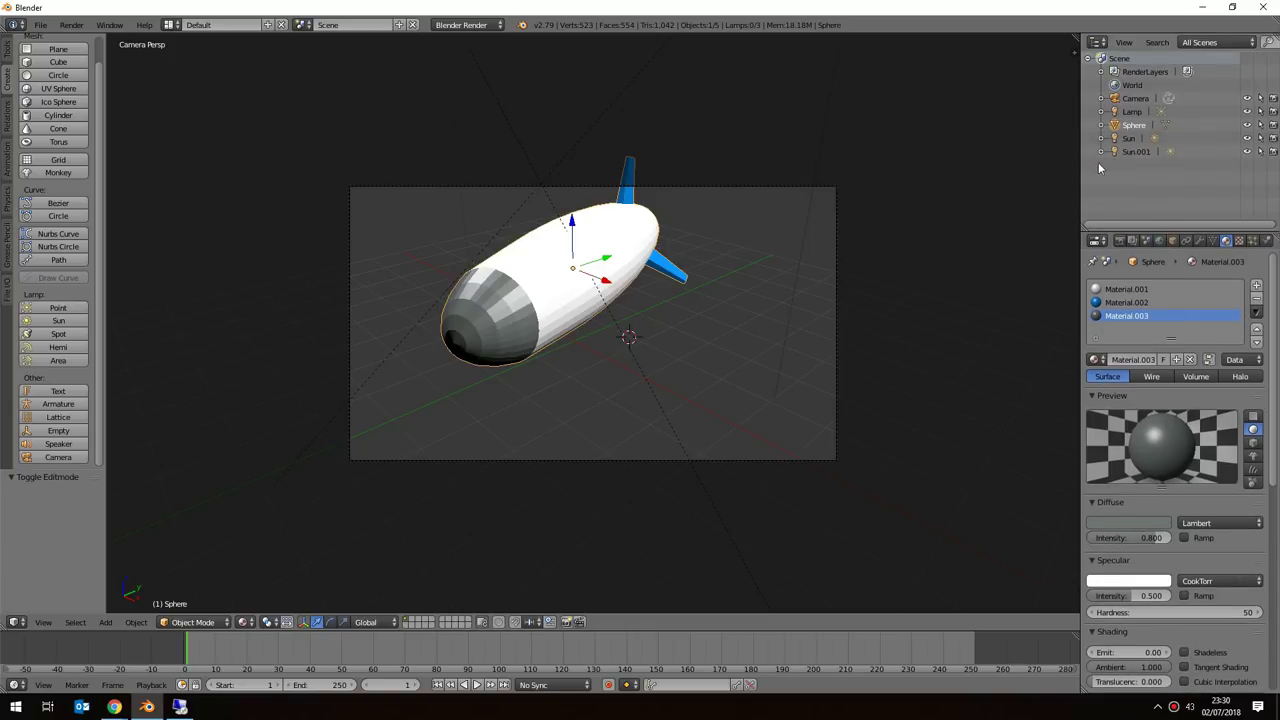
left_click(1133, 100)
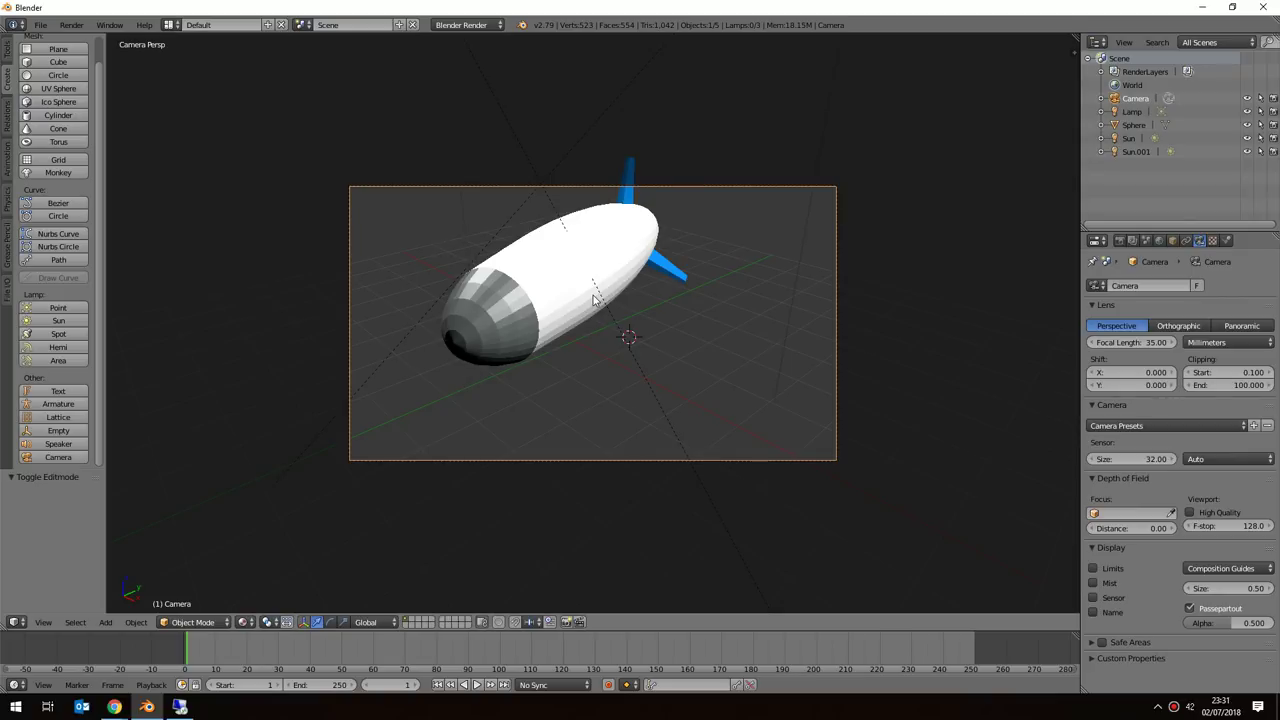
key("shift+f")
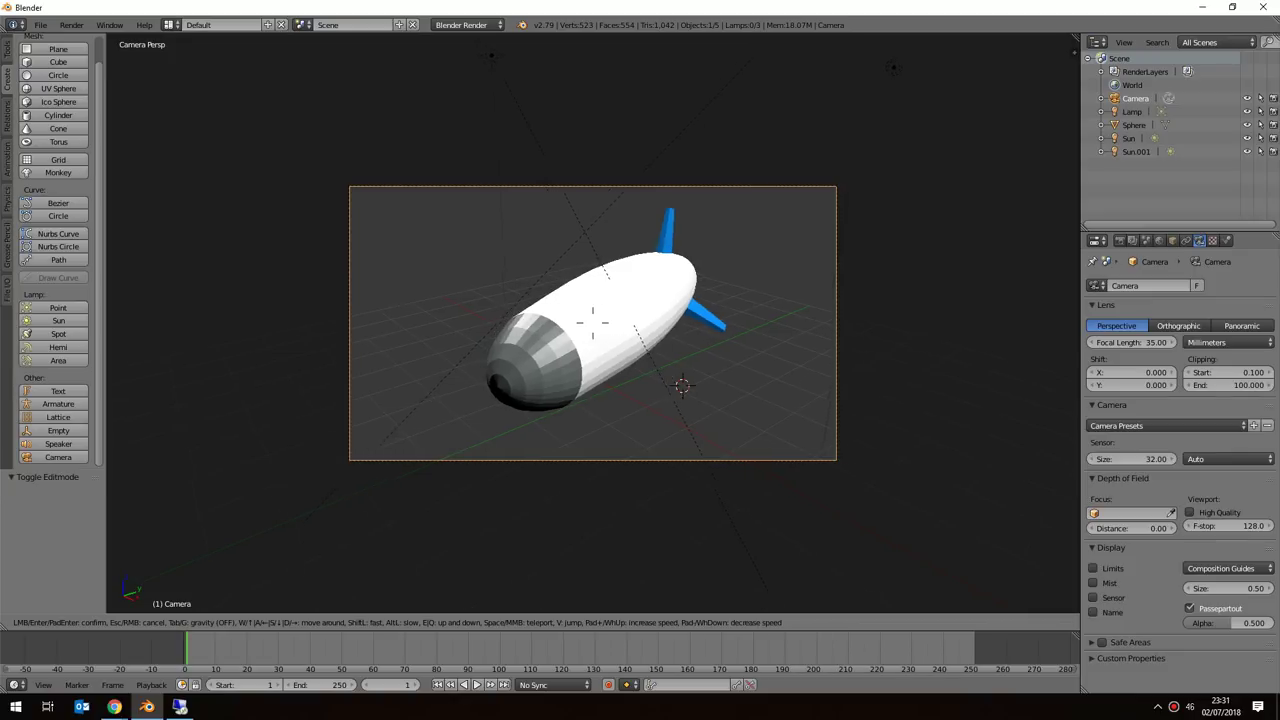
Move the camera sideways in walk mode to show more of the blimp's side.
key("d")
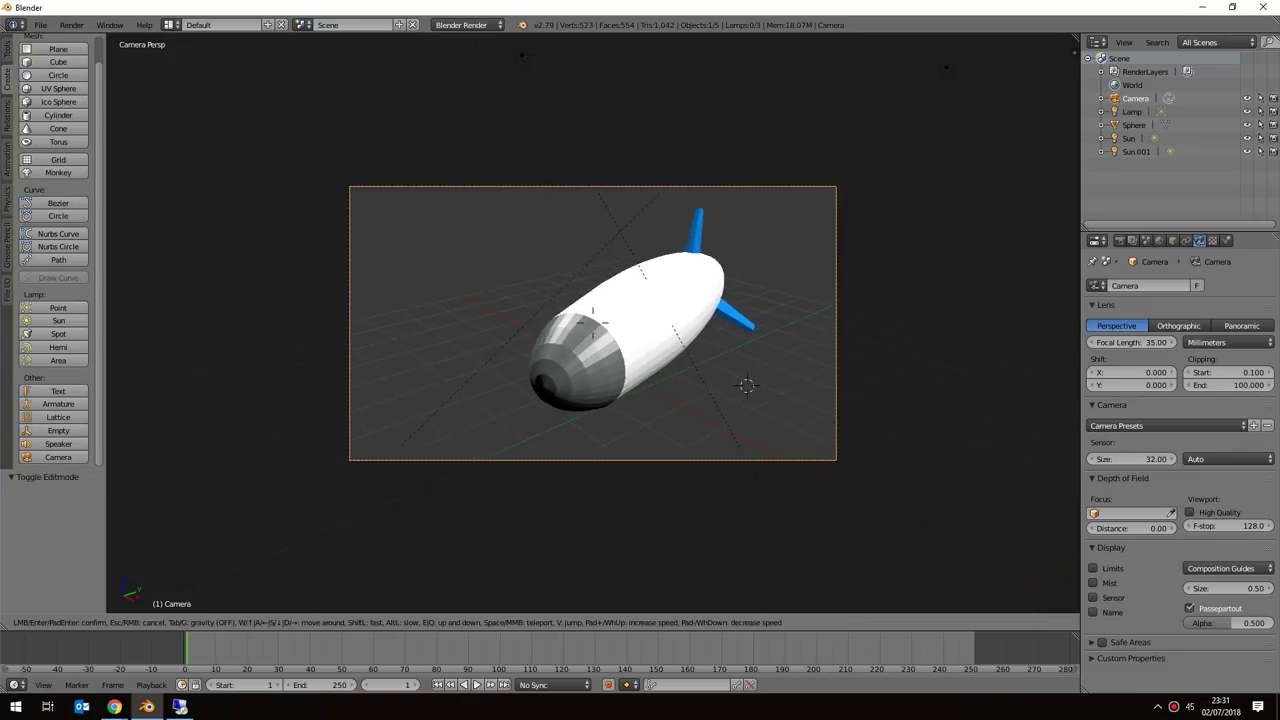
Walk the camera sideways, forward and back, and fine-tune its height around the blimp.
key("d")
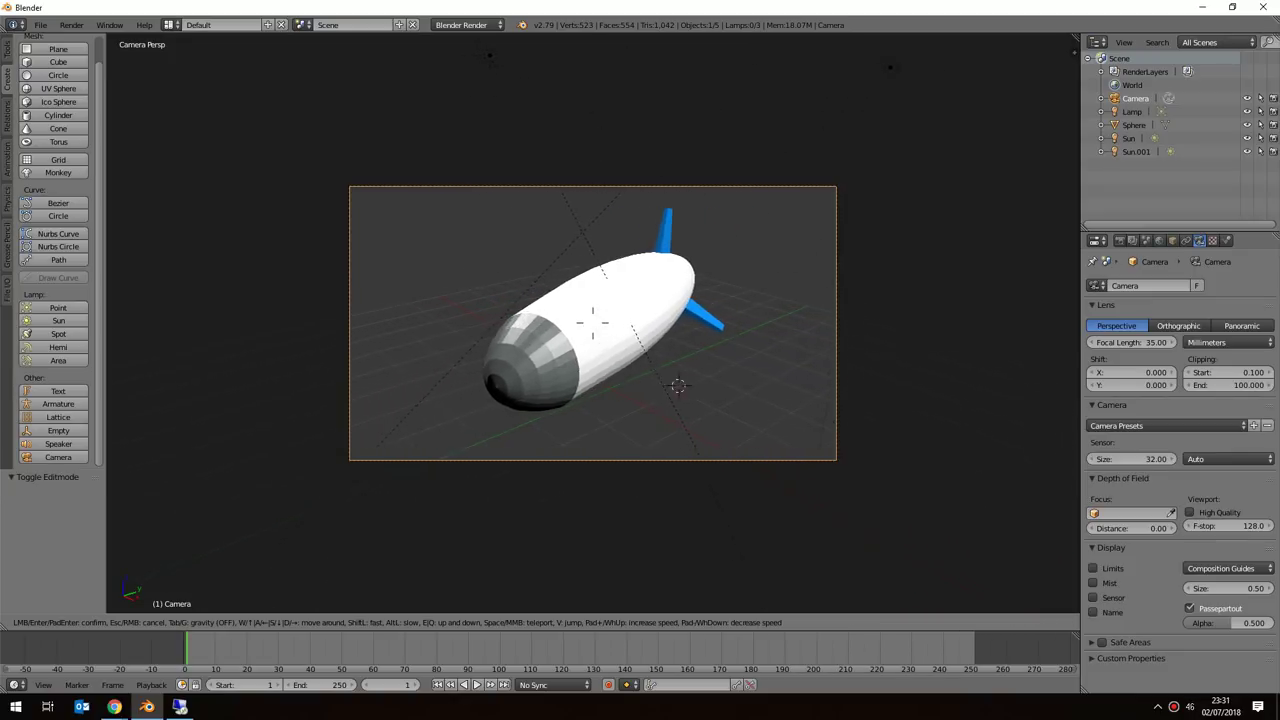
key("a")
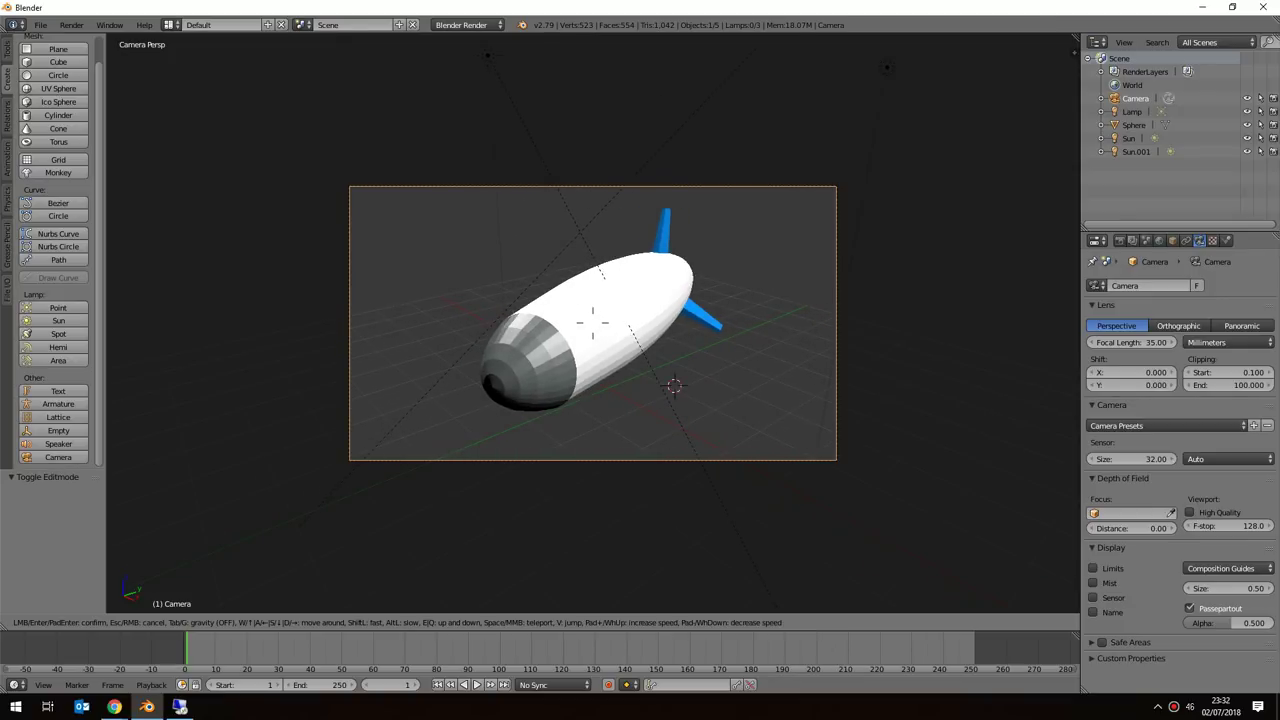
key("w")
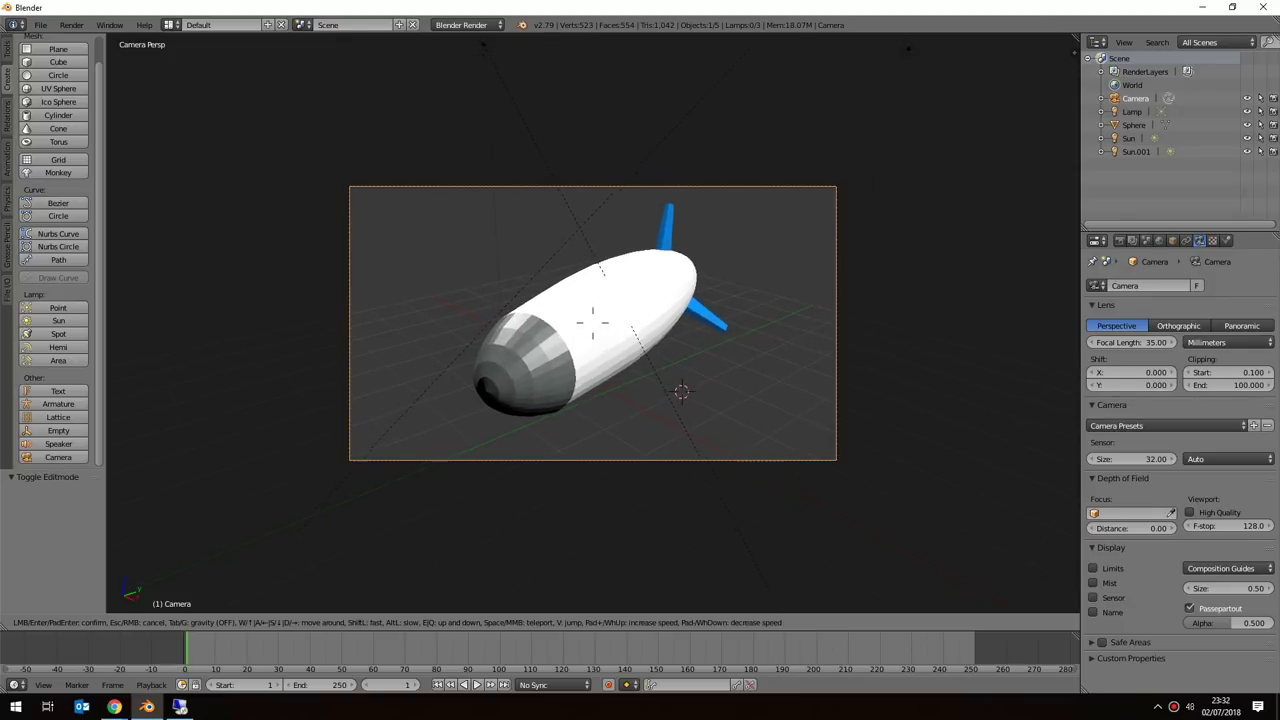
key("s")
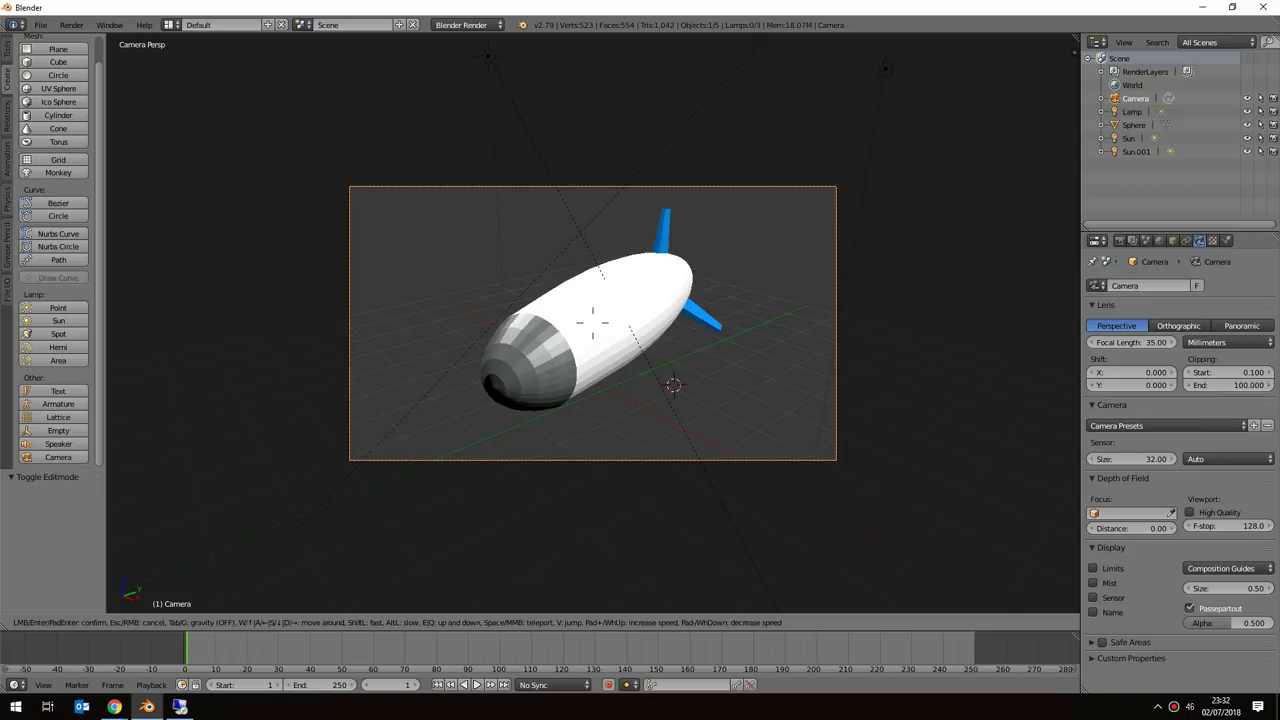
key("d")
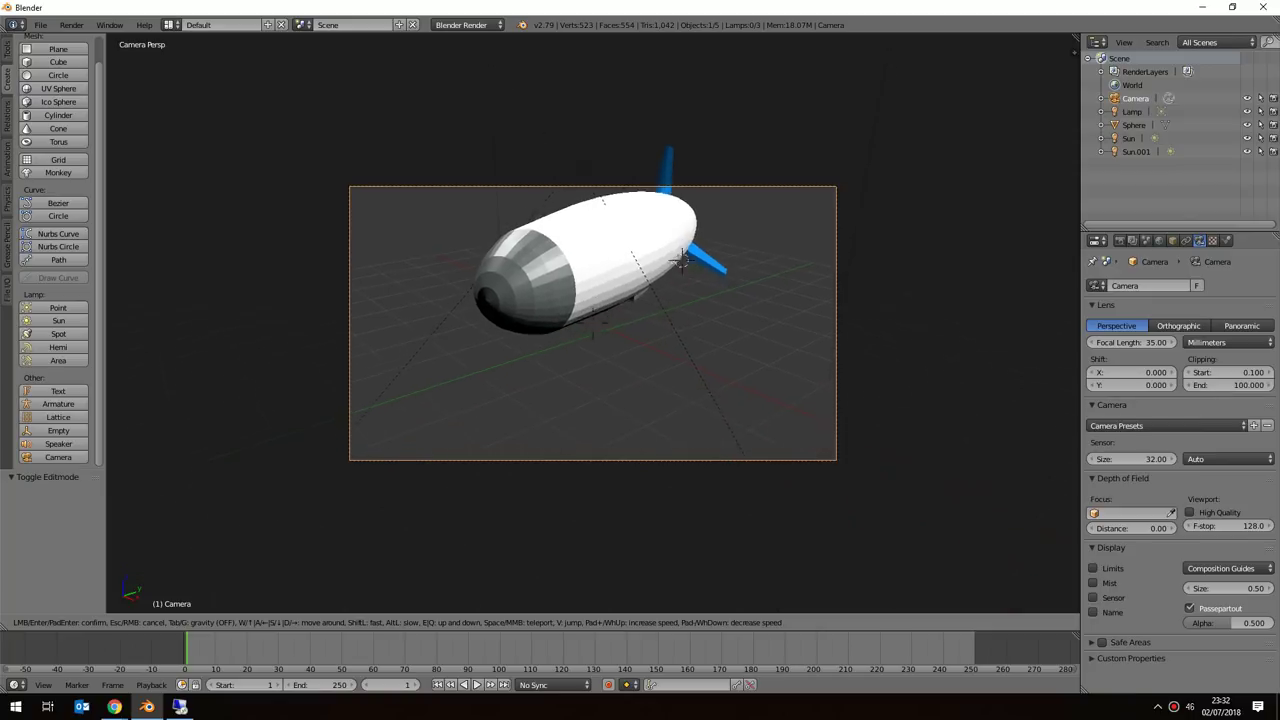
key("e")
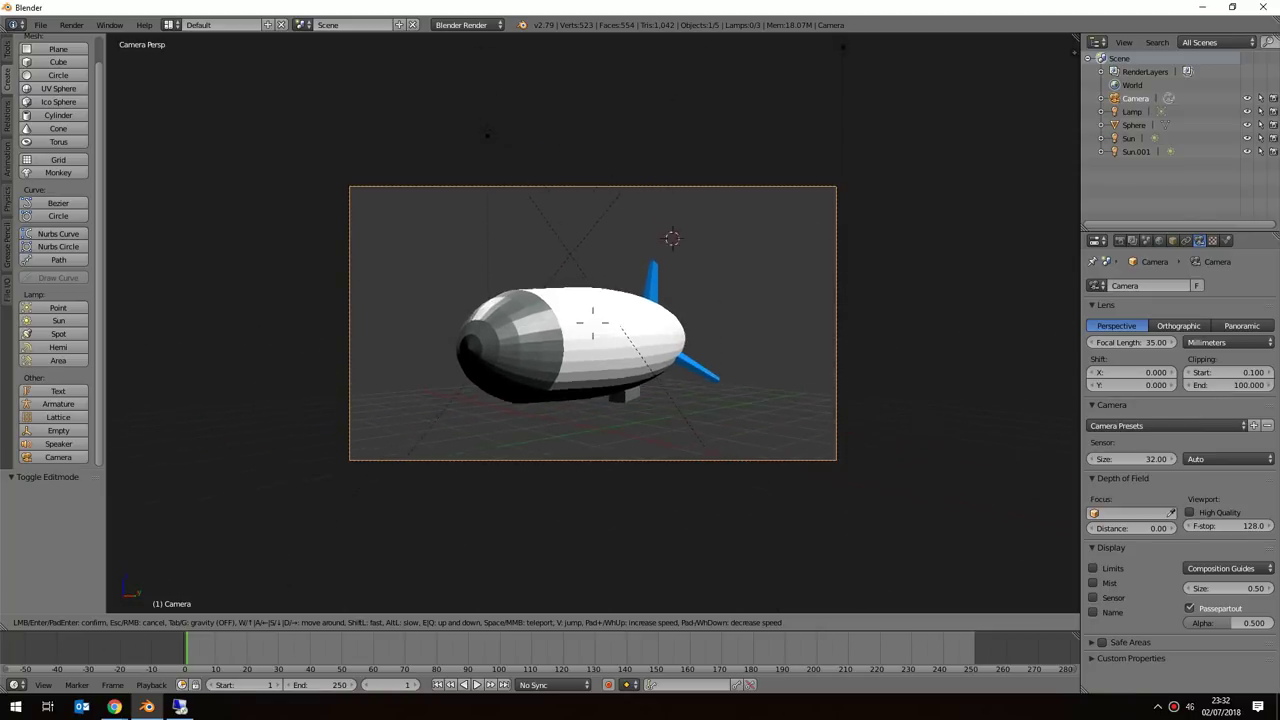
key("q")
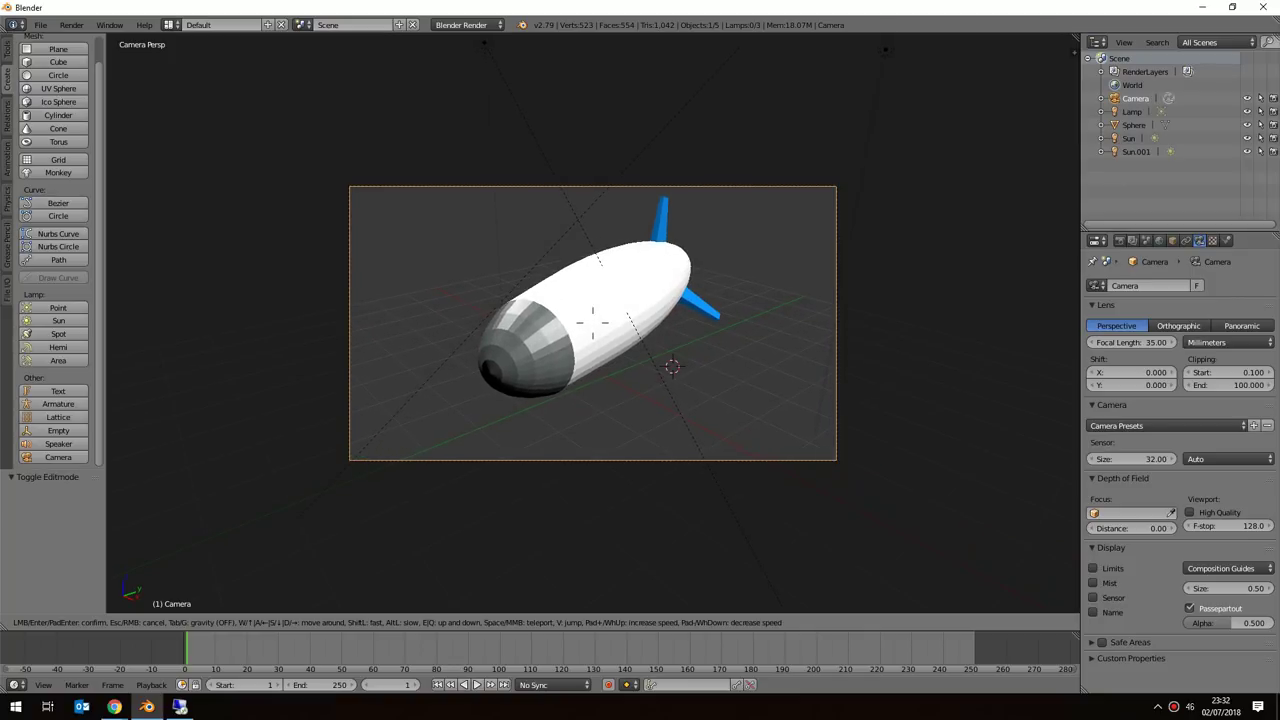
key("e")
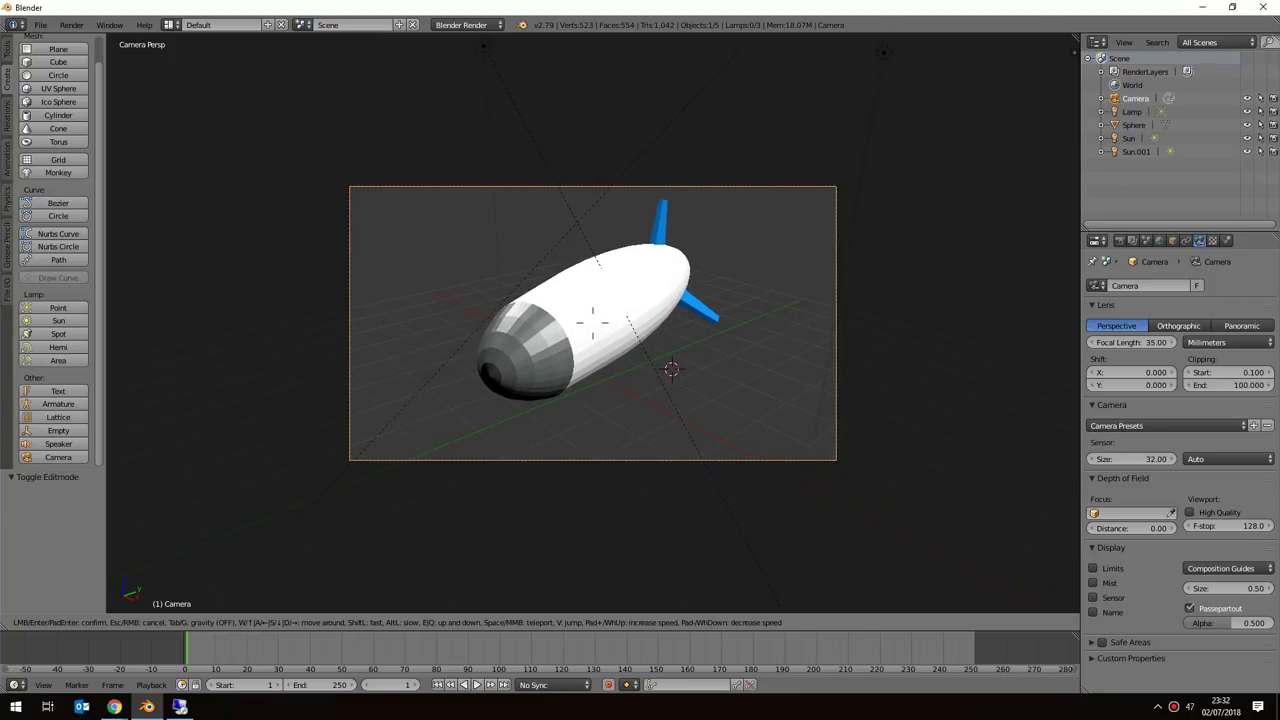
Circle the camera round until the logo side faces it broadside, moving closer.
key("a")
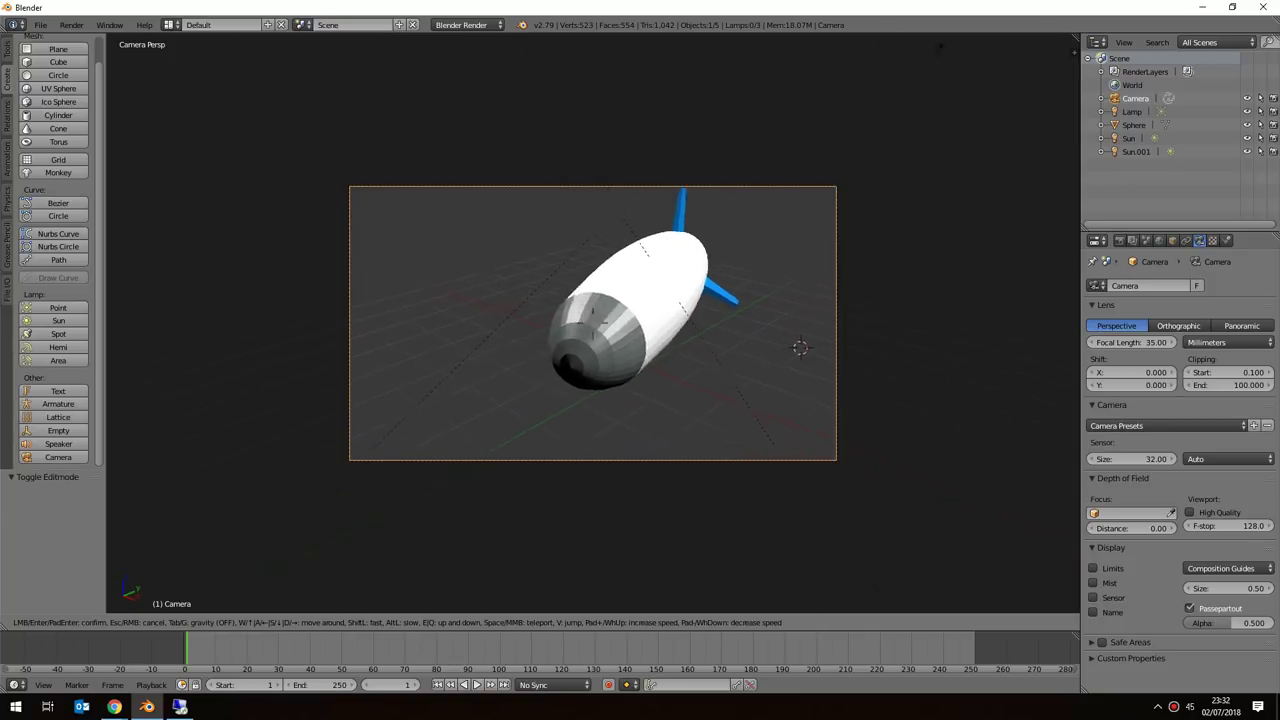
key("a")
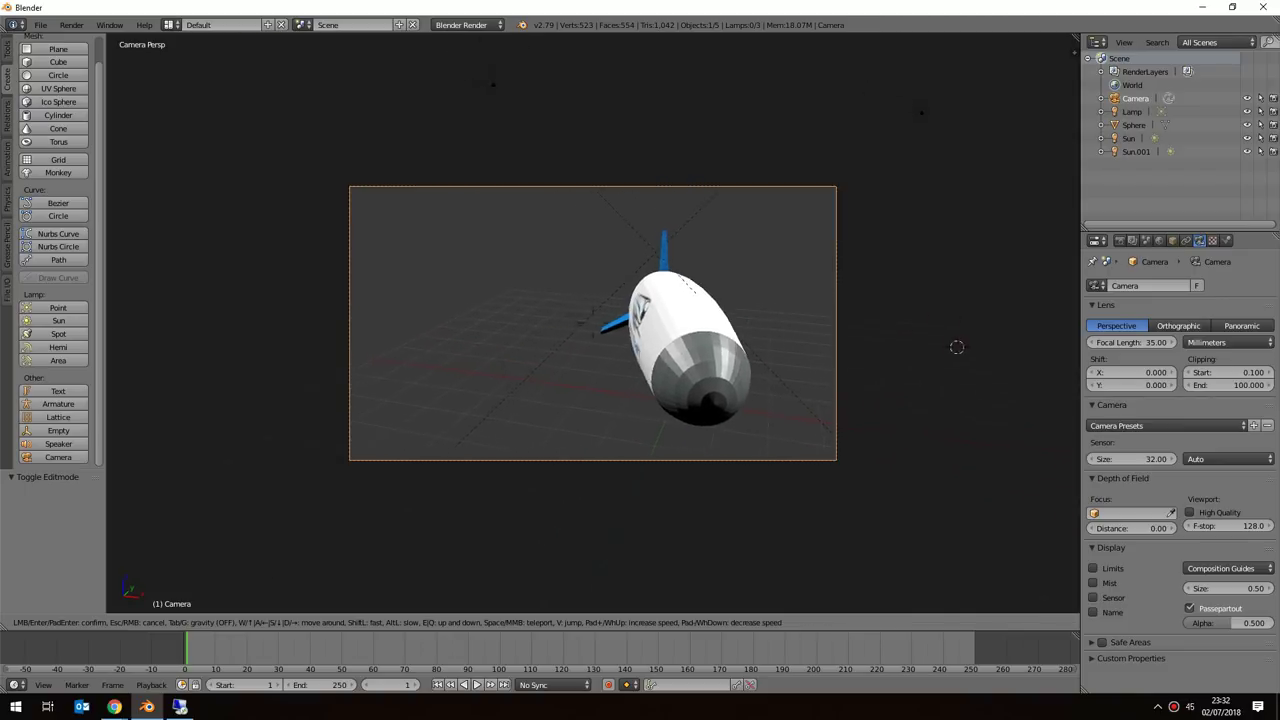
key("a")
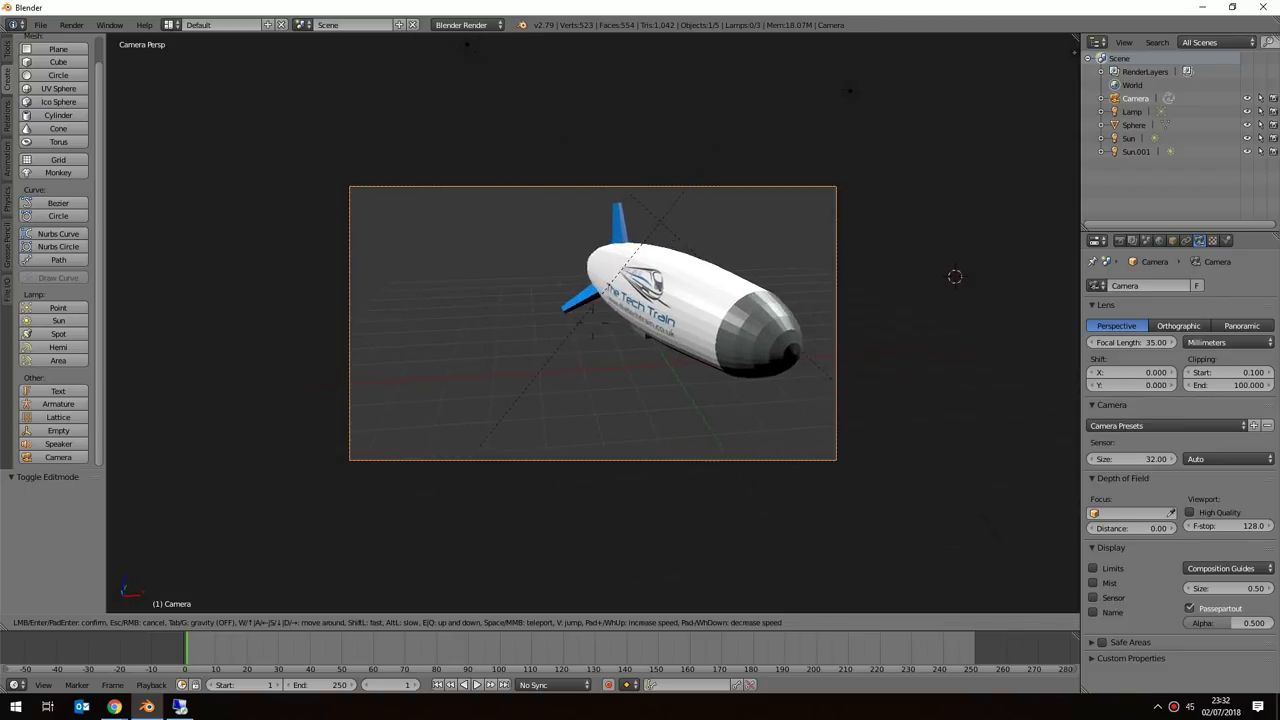
key("e")
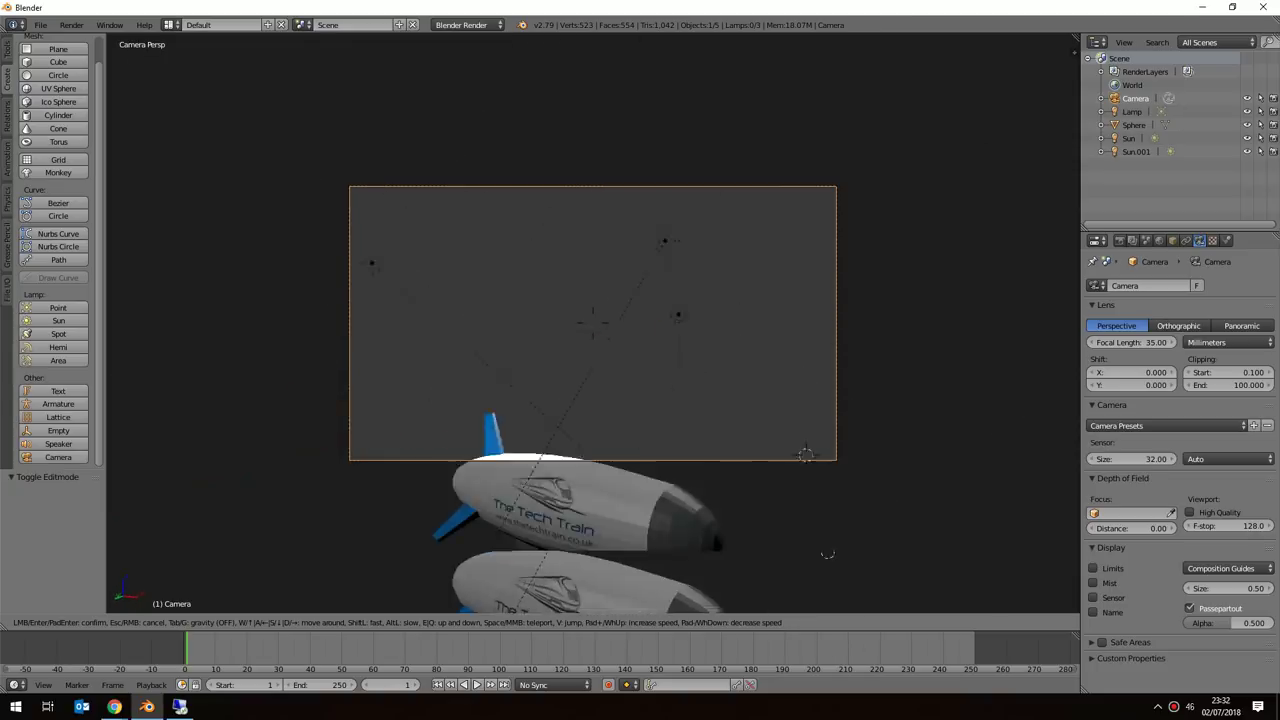
key("q")
key("a")
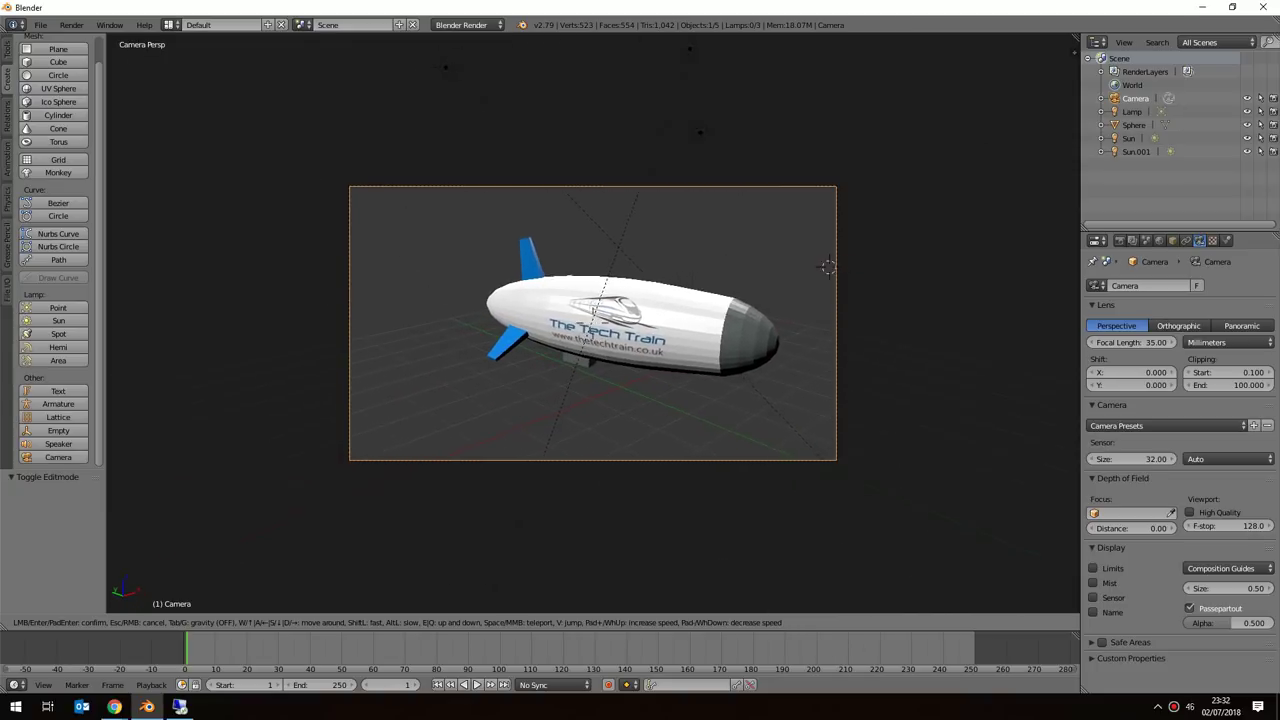
key("a")
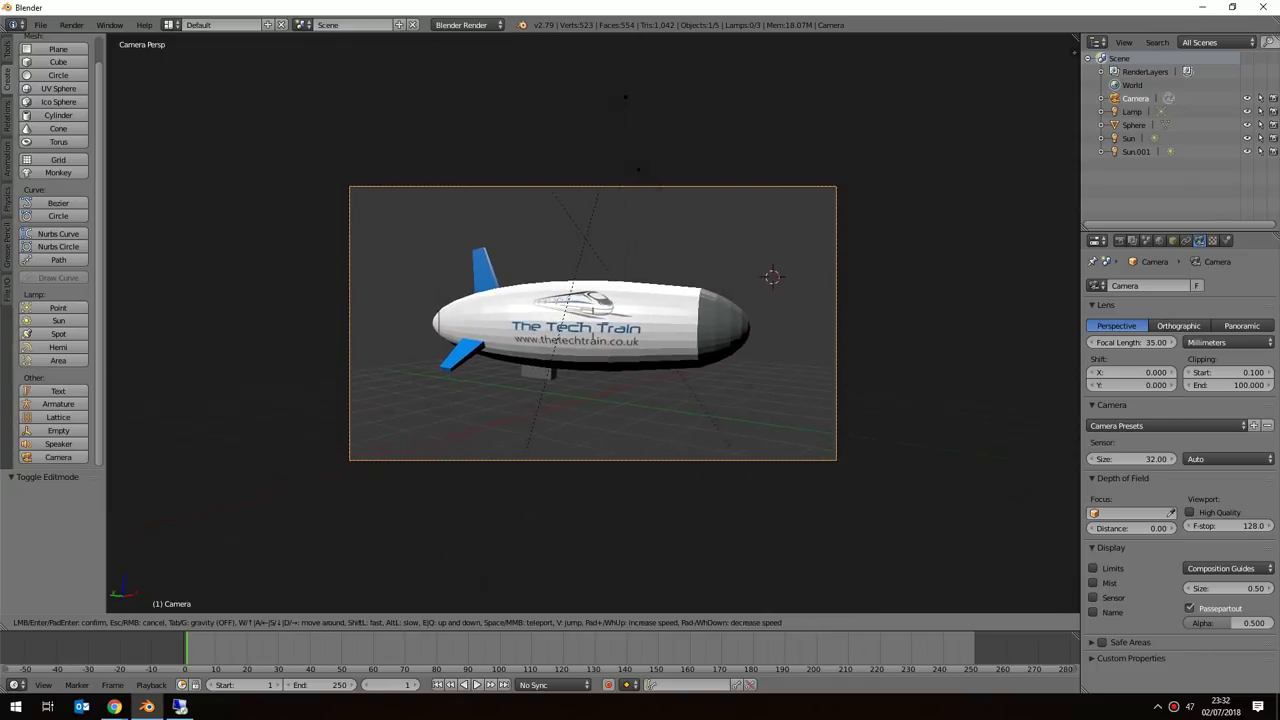
key("a")
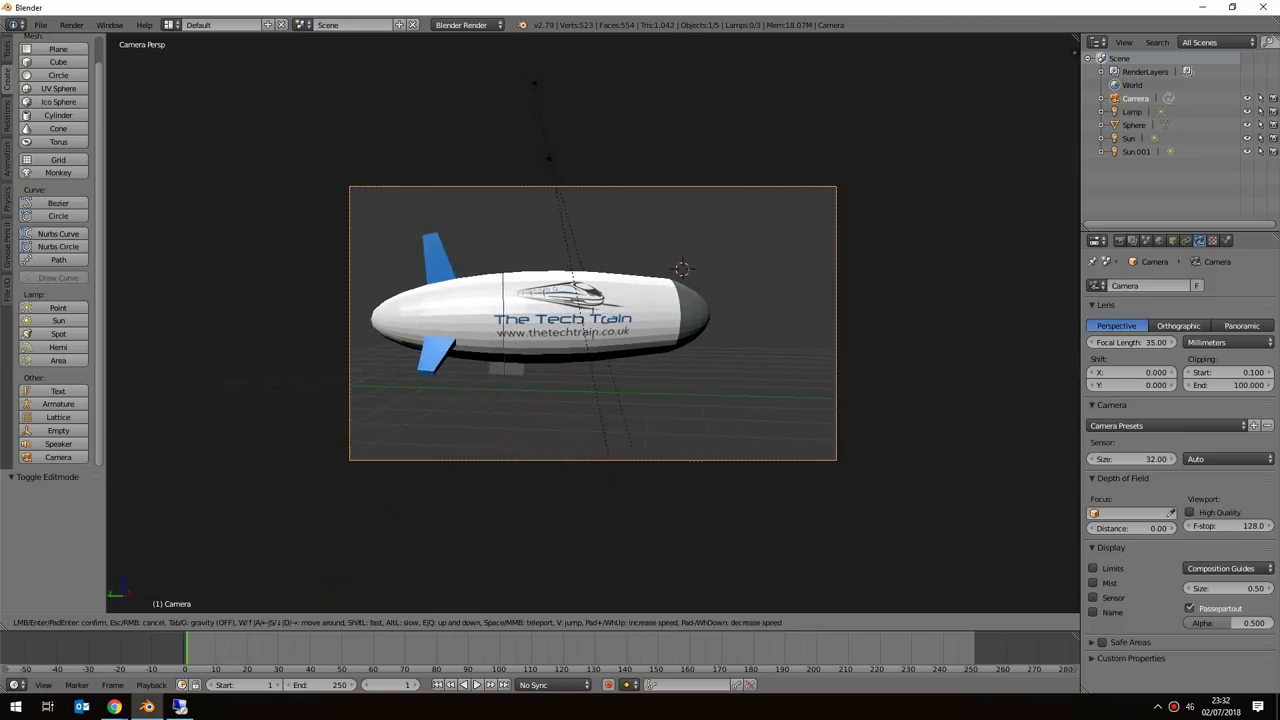
key("a")
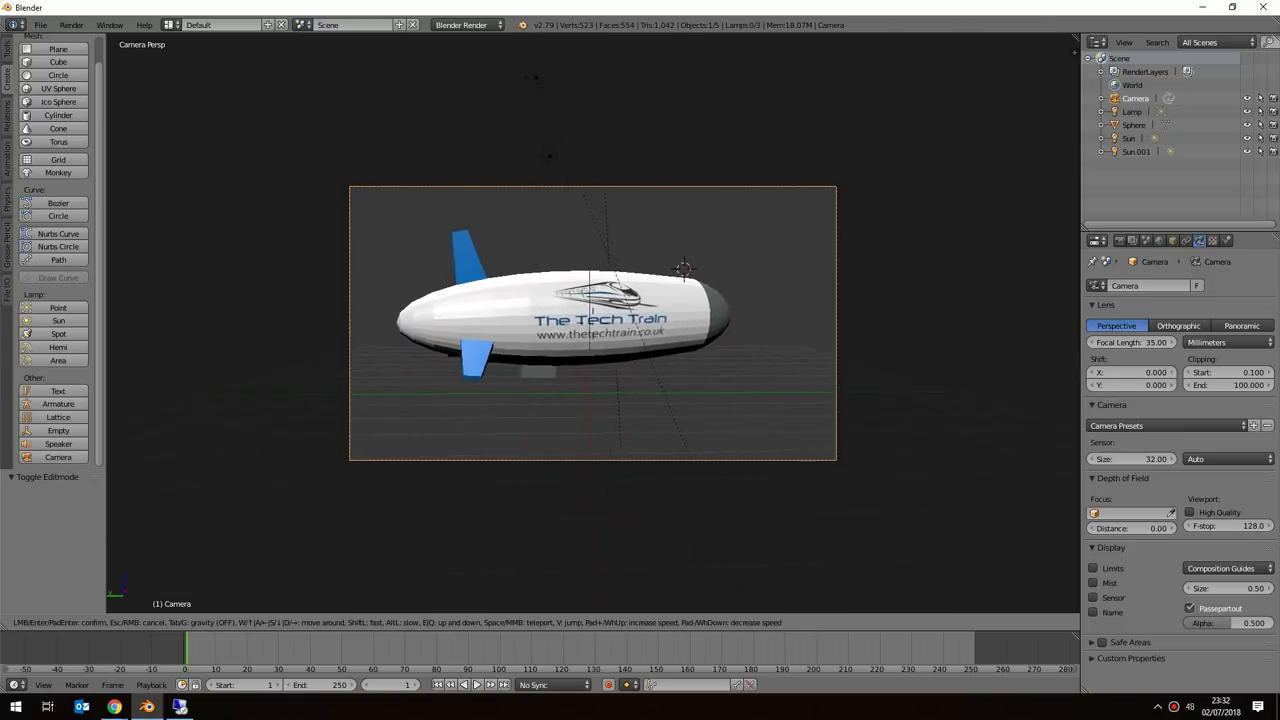
key("w")
Turn the camera toward the nose, close in, confirm the position, and bring up the Sketchfab blimp page.
key("a")
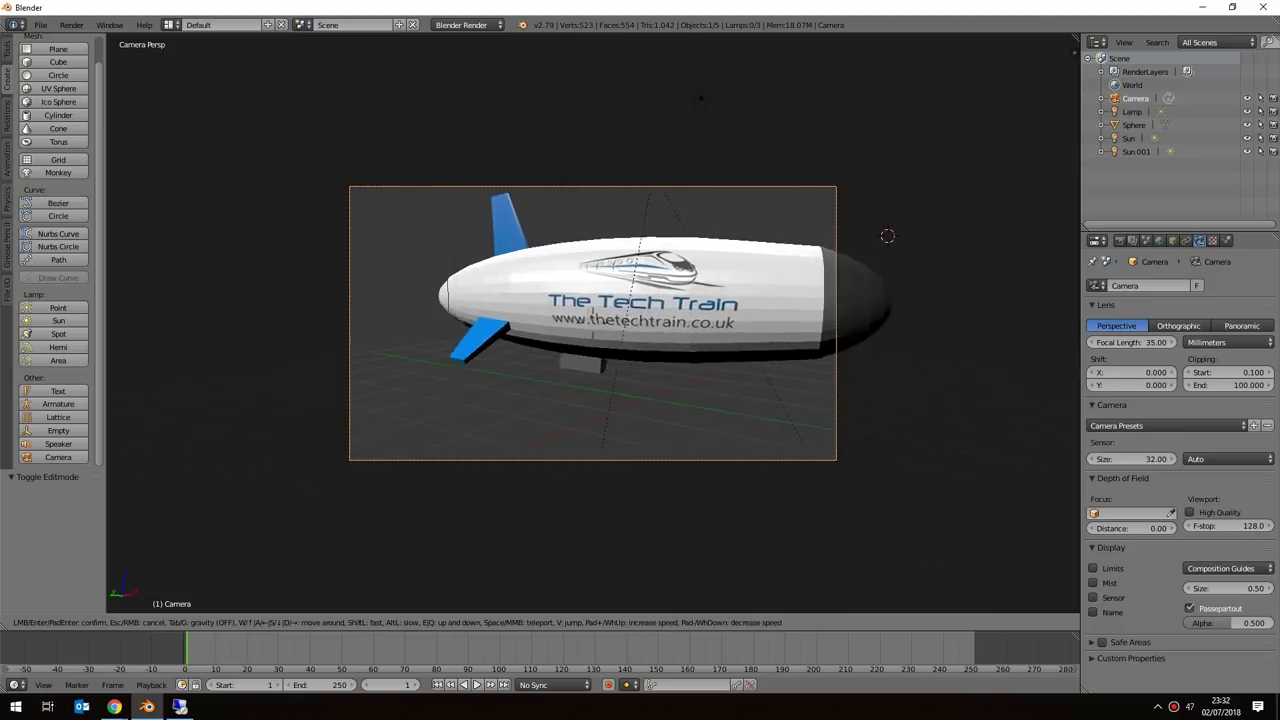
key("a")
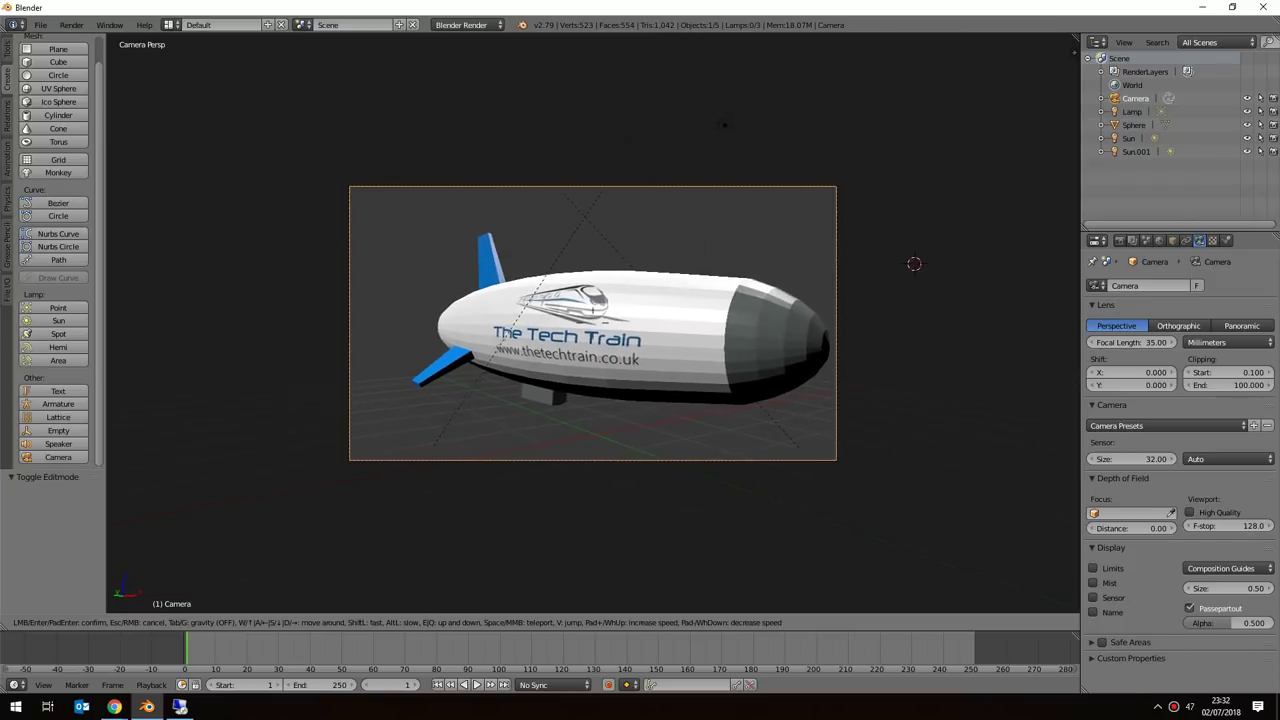
key("w")
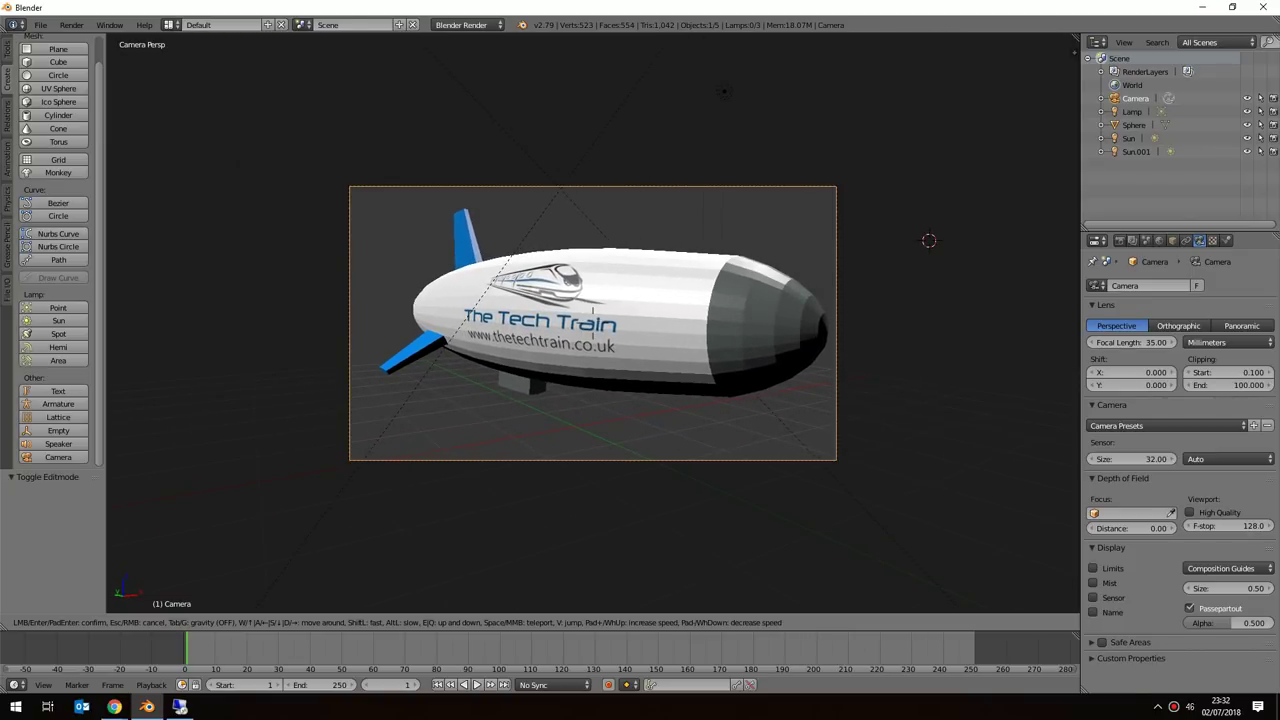
key("a")
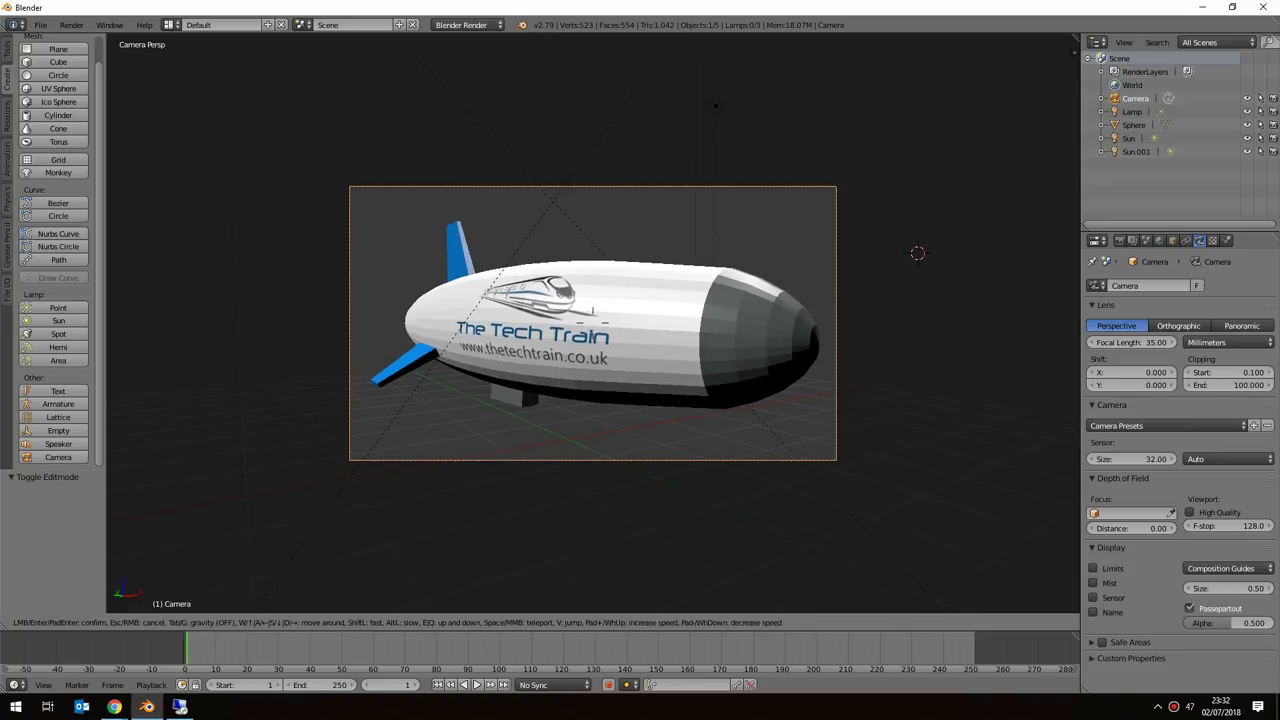
left_click(864, 158)
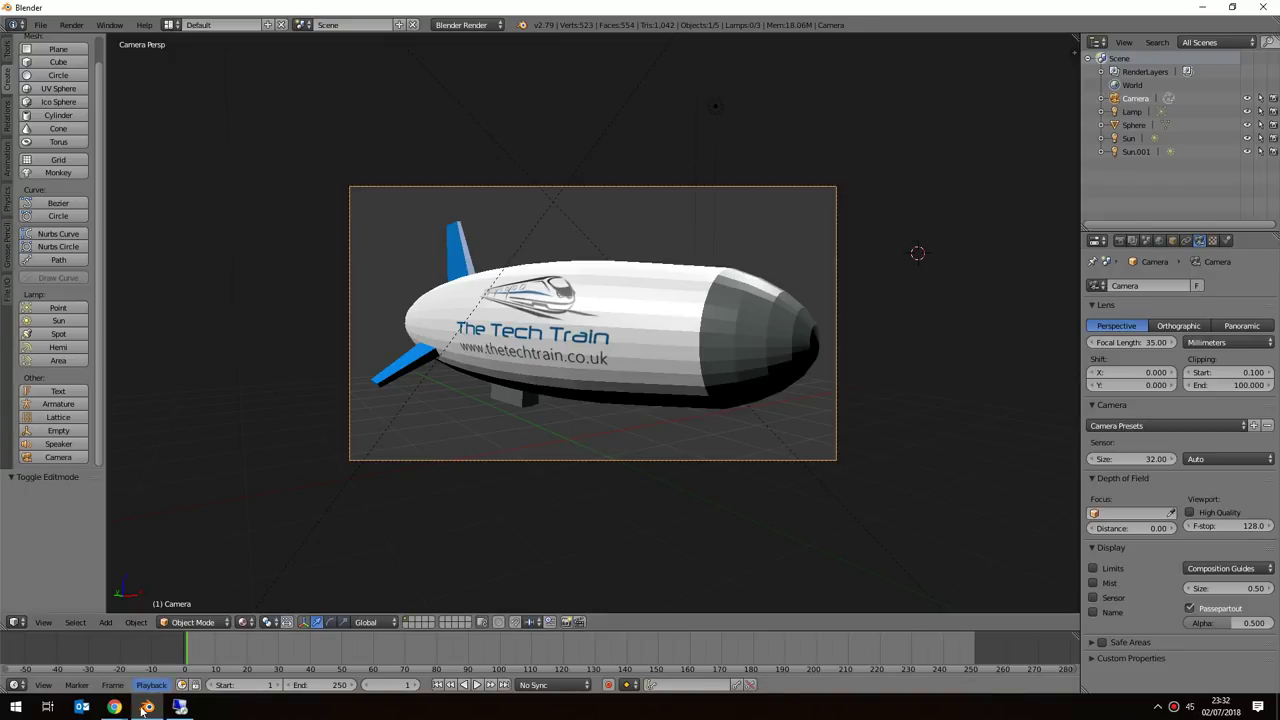
mouse_move(118, 709)
left_click(210, 650)
mouse_move(640, 389)
left_mouse_down()
mouse_move(692, 372)
mouse_move(677, 366)
mouse_move(371, 580)
left_mouse_up()
scroll(691, 349, "up", 3)
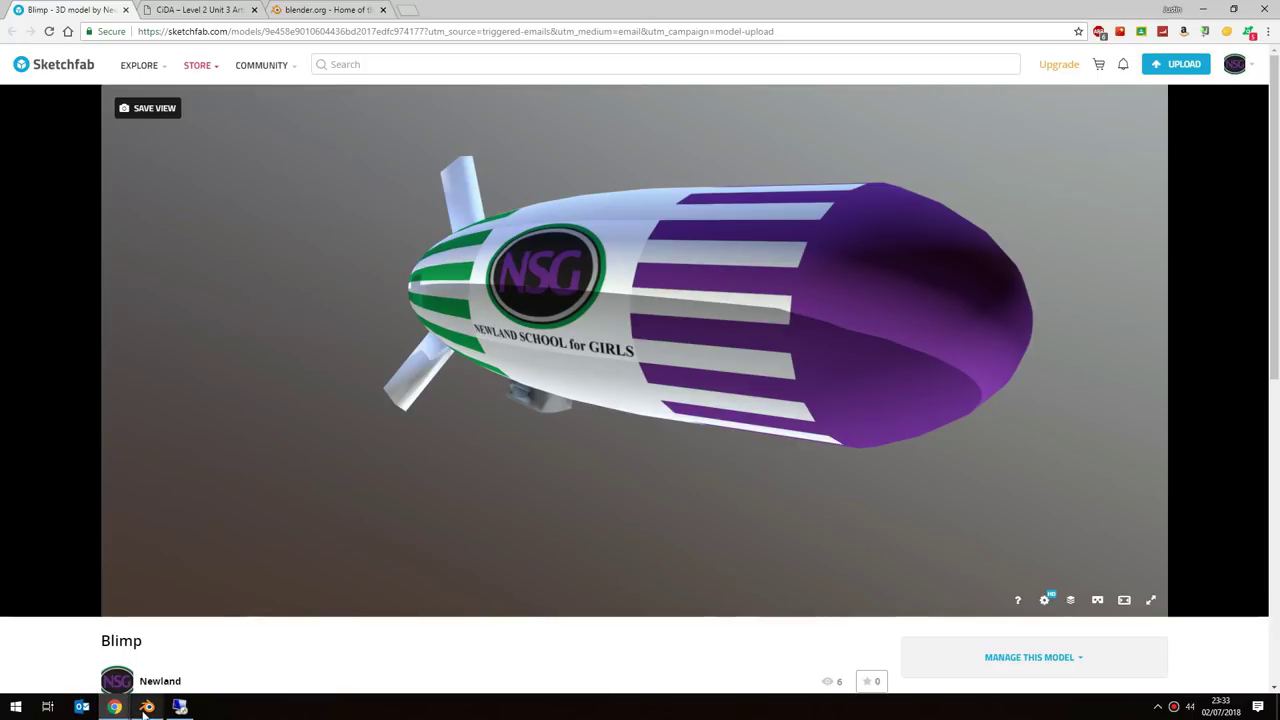
mouse_move(145, 711)
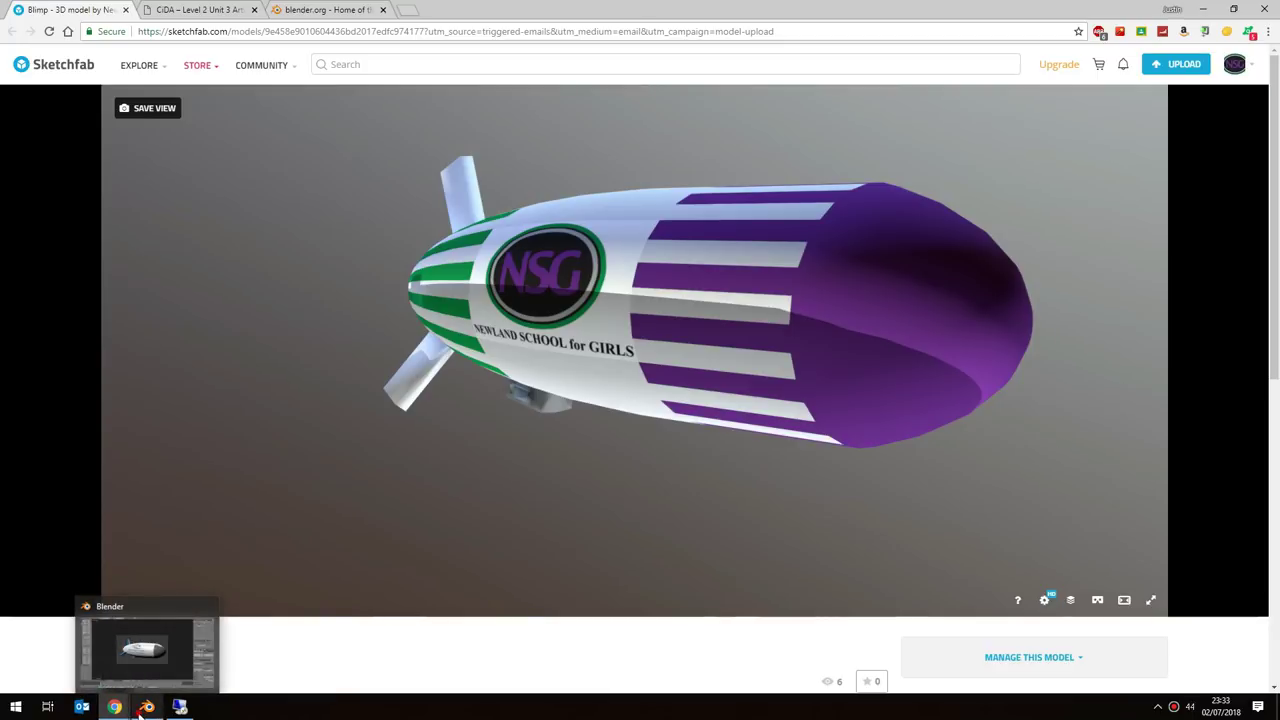
left_click(145, 707)
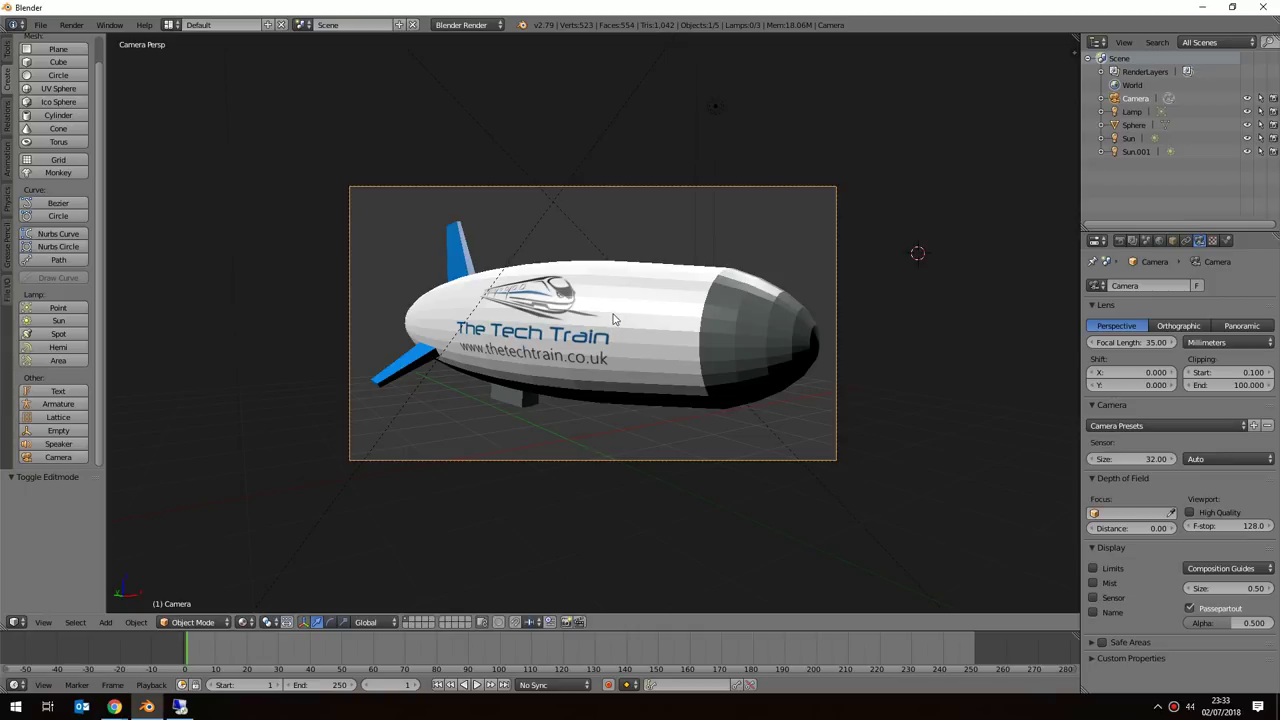
Walk the camera forward and adjust its height until the blimp sits level and side-on, then confirm.
key("shift+f")
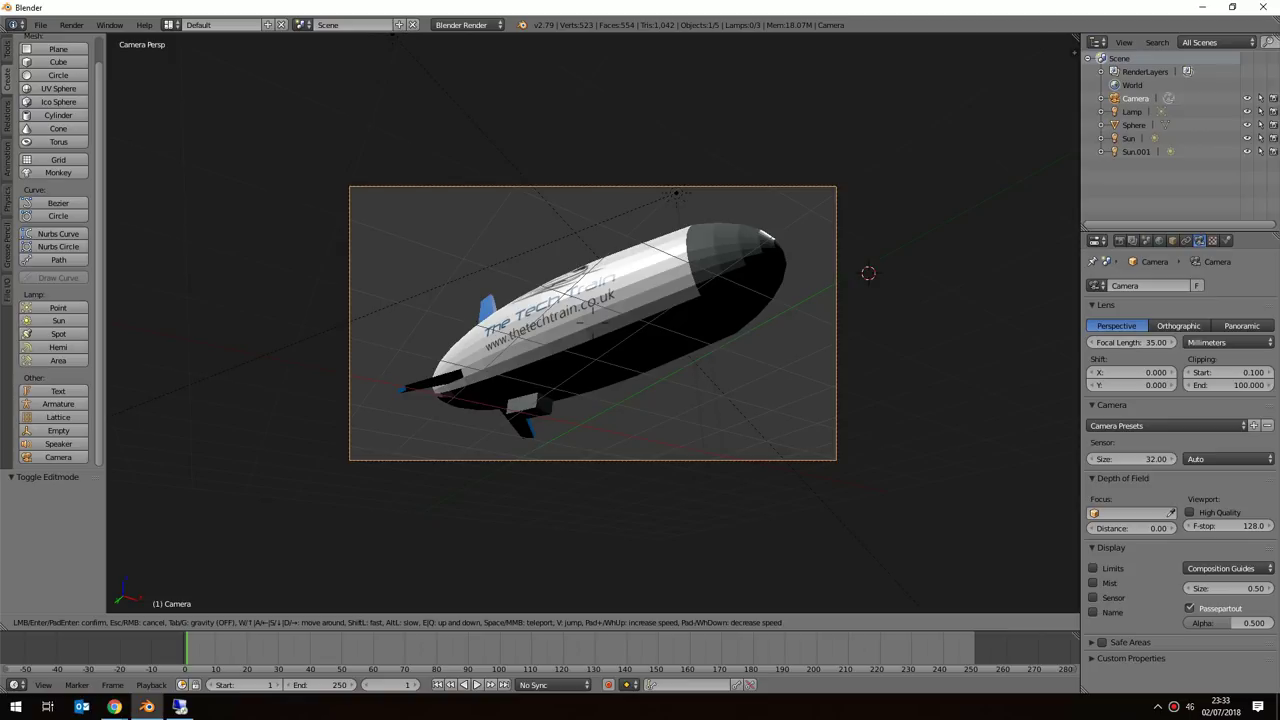
key("w")
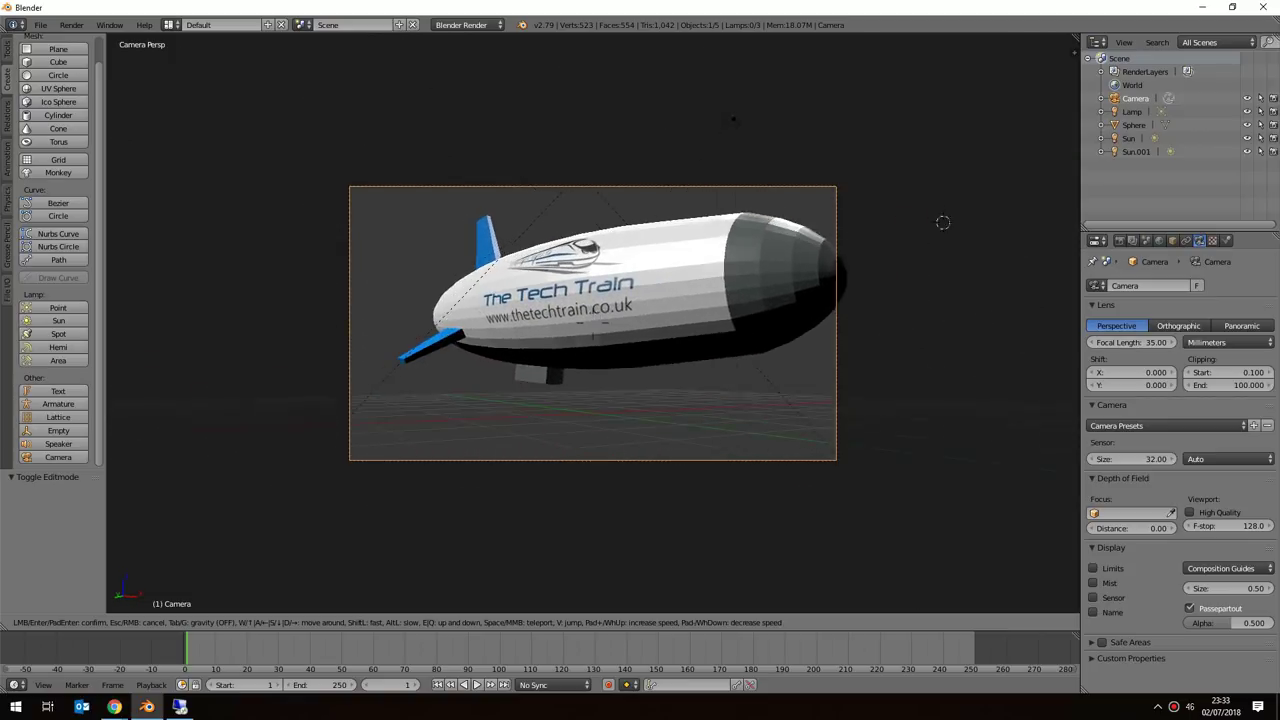
key("e")
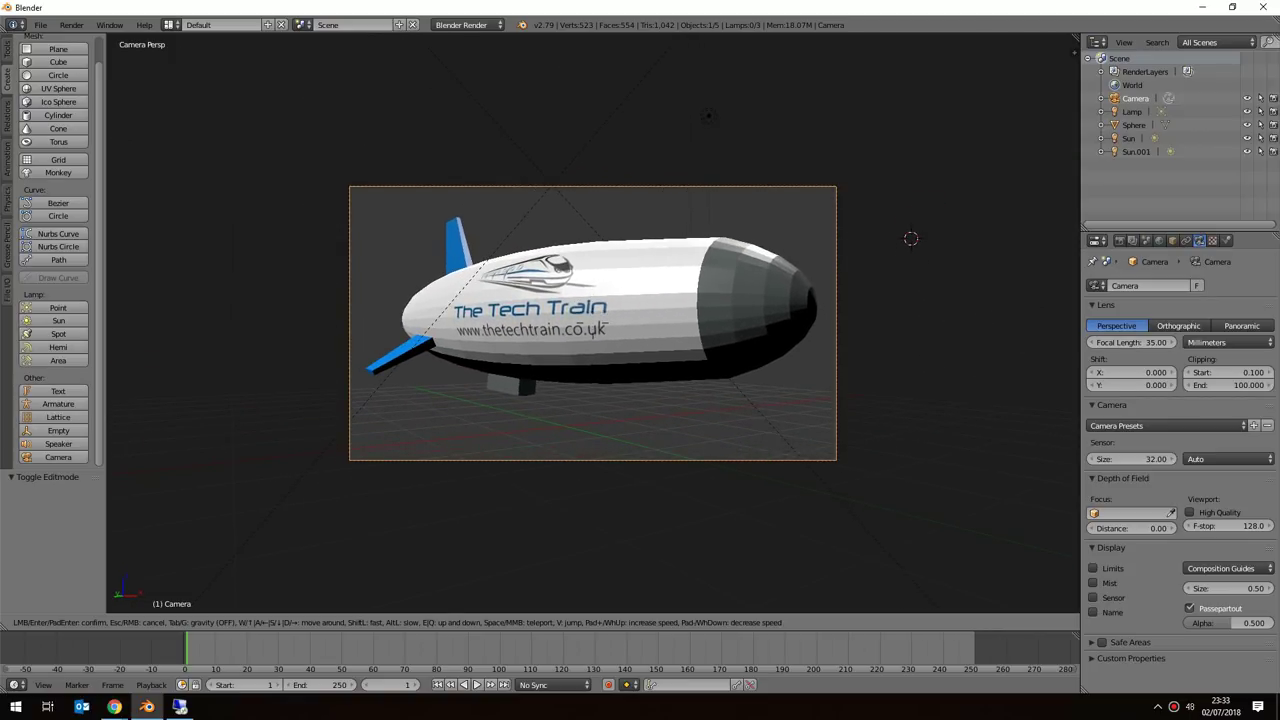
key("e")
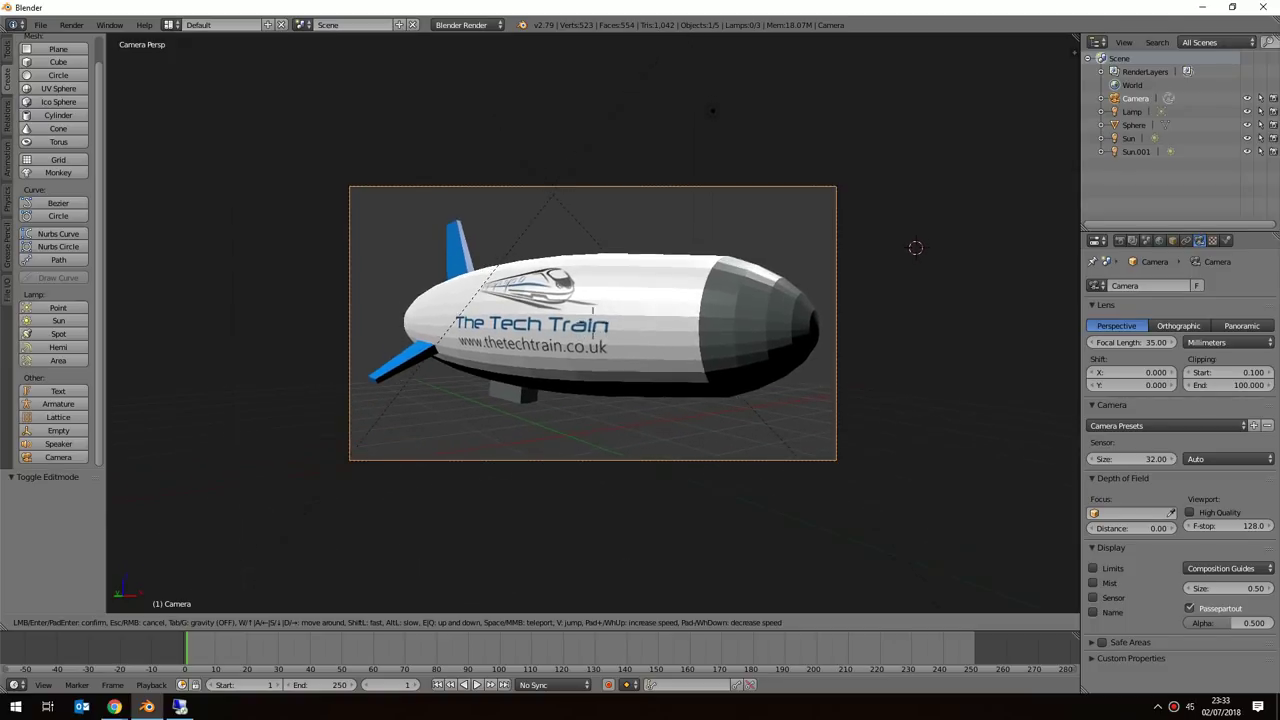
key("e")
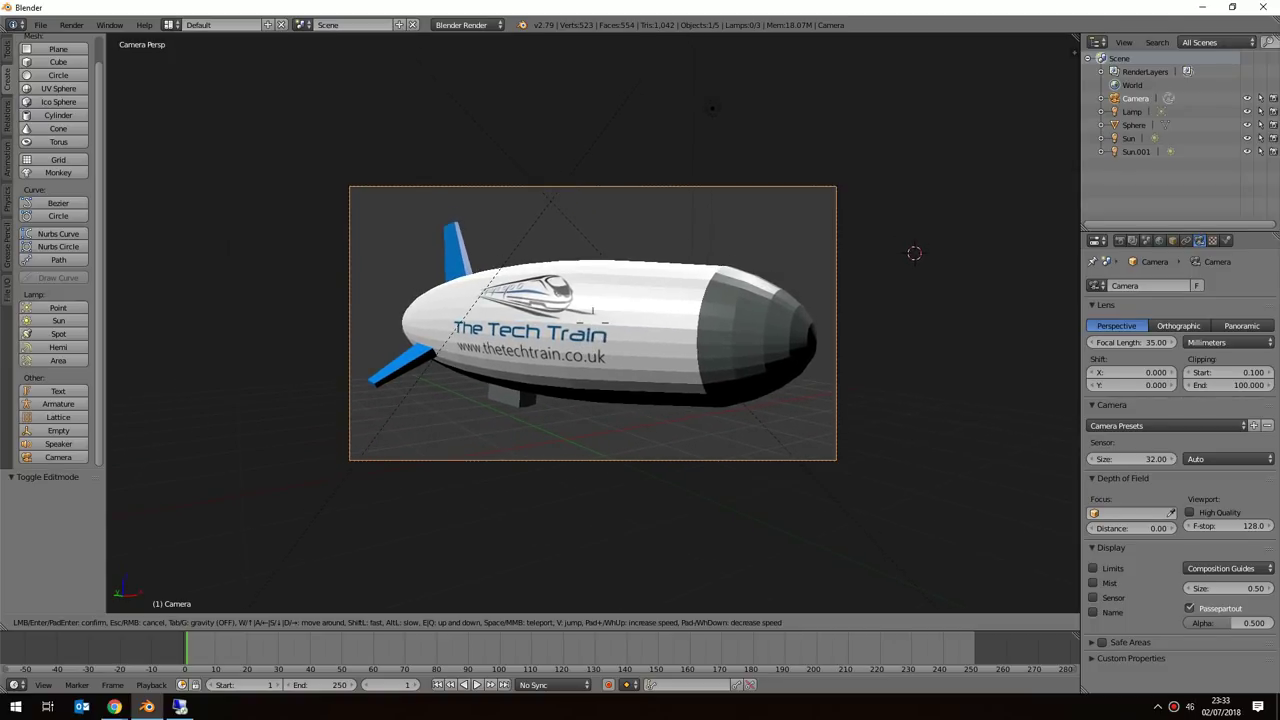
key("e")
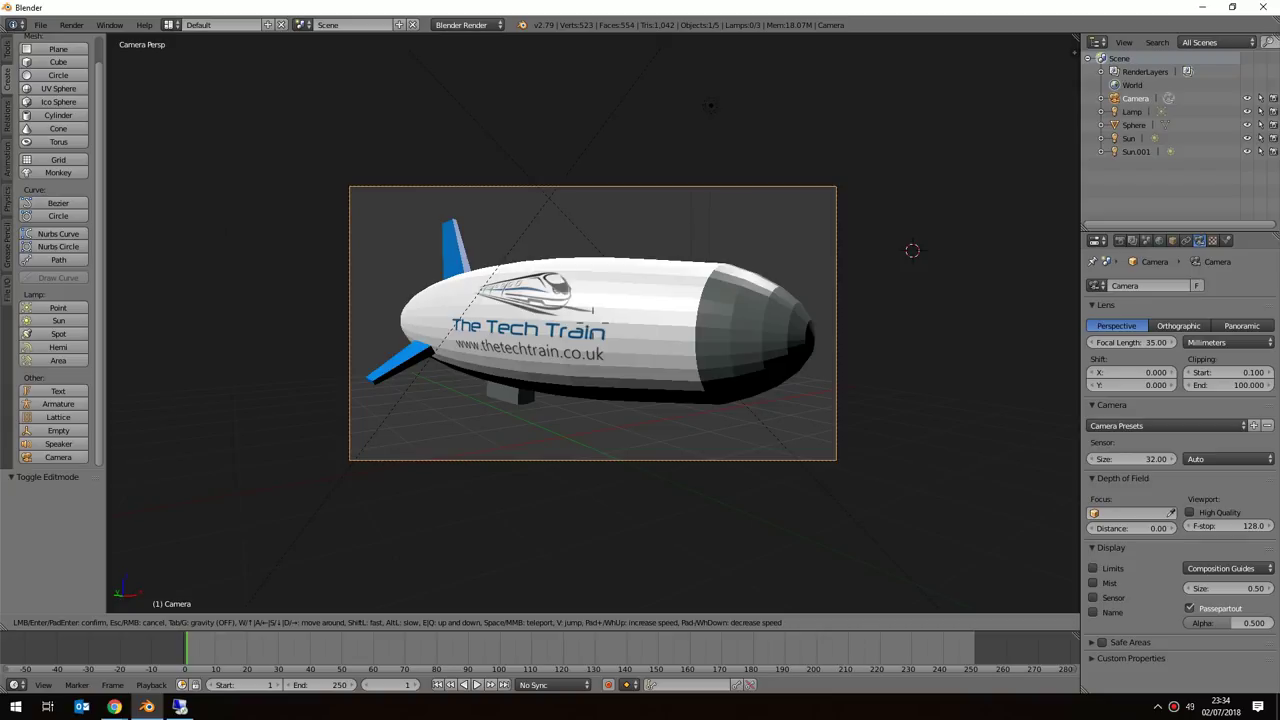
left_click(938, 277)
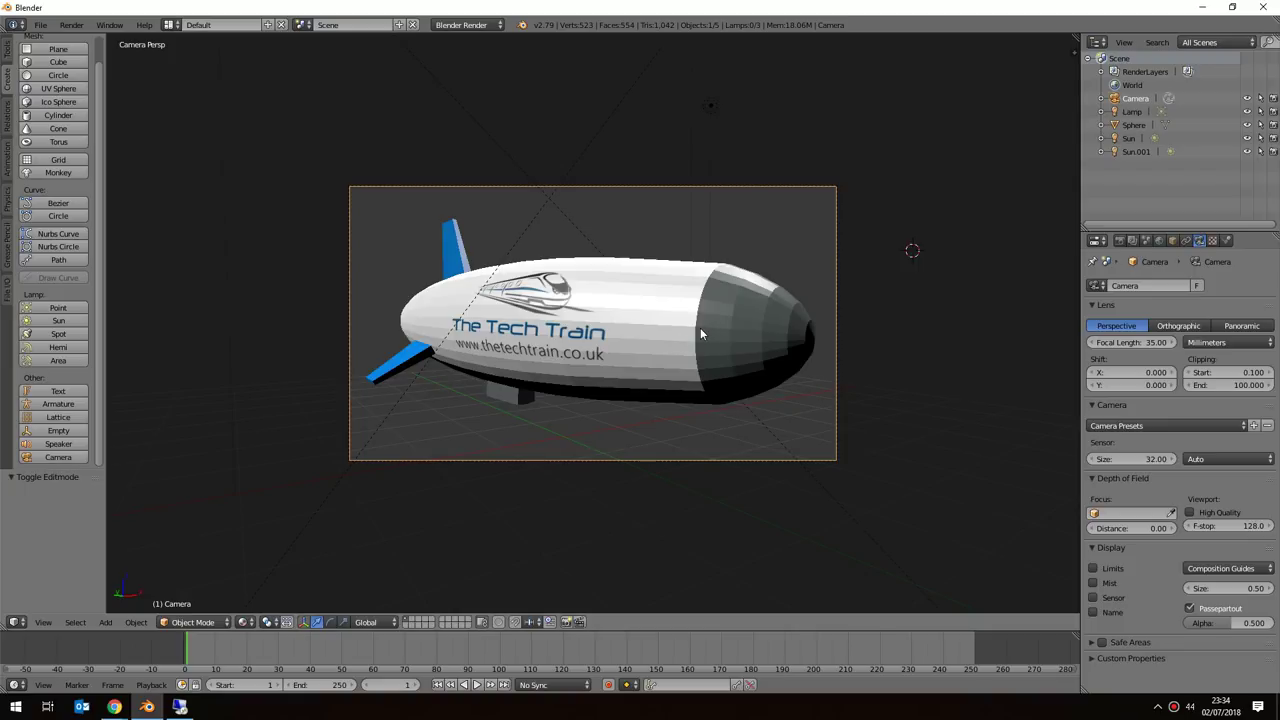
Set the blimp Sphere to Shading: Smooth from the Tools tab and enlarge the Properties editor.
left_click(8, 52)
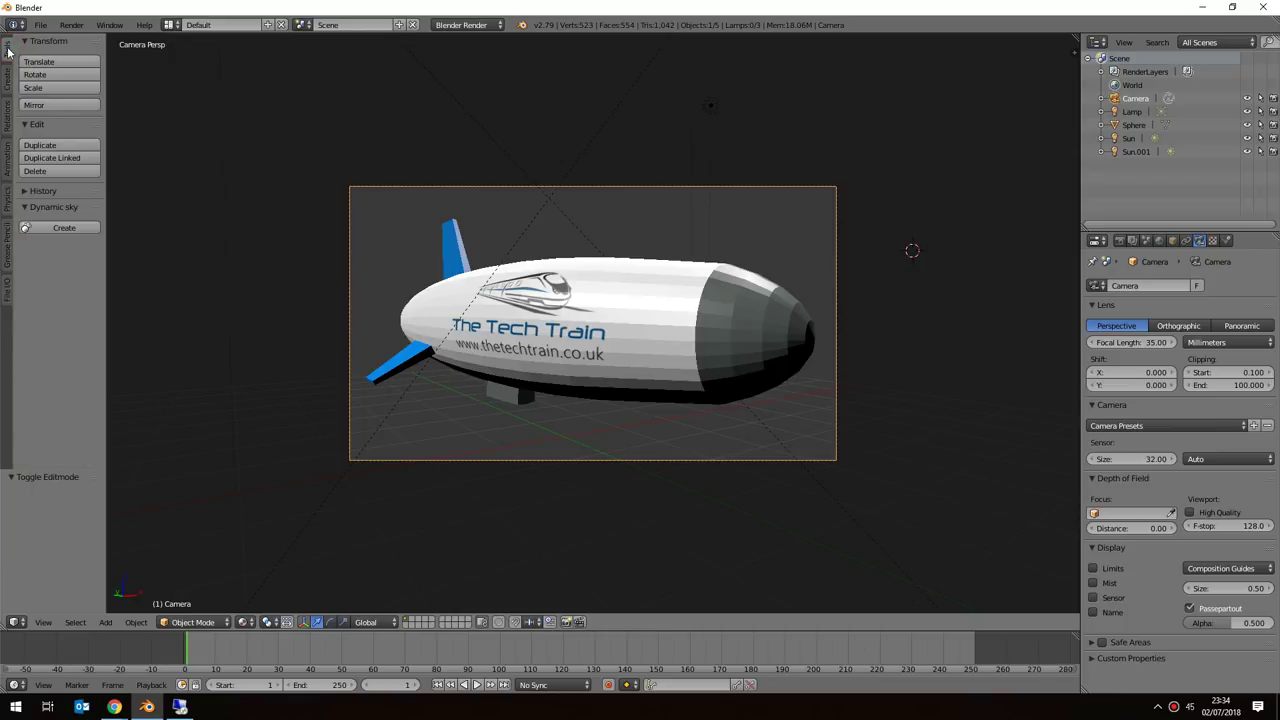
right_click(609, 313)
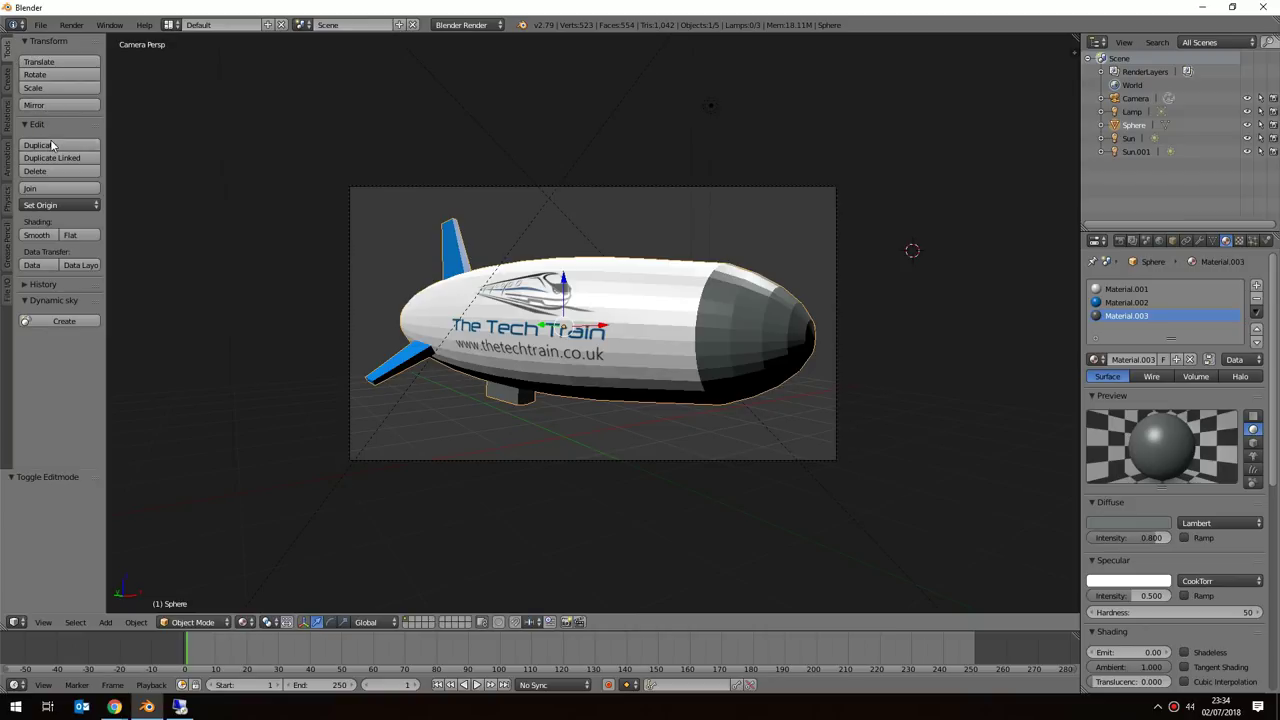
left_click(37, 235)
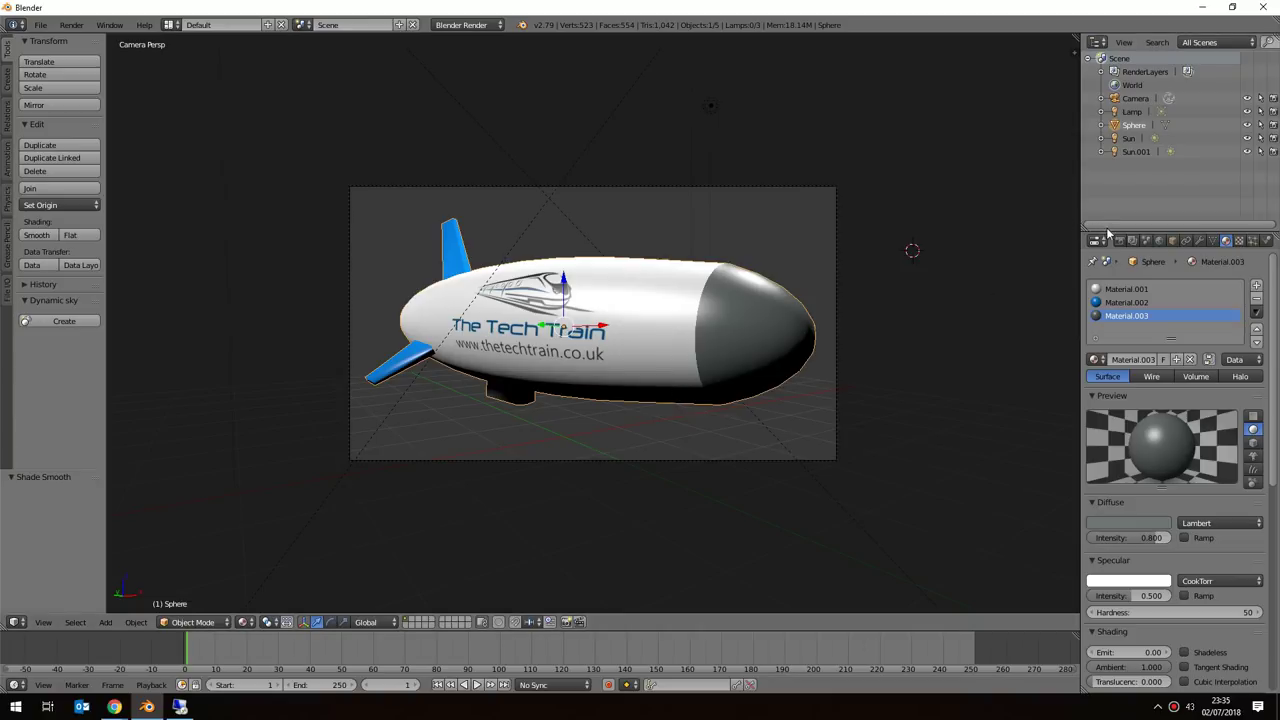
left_click_drag(1108, 231, 1108, 132)
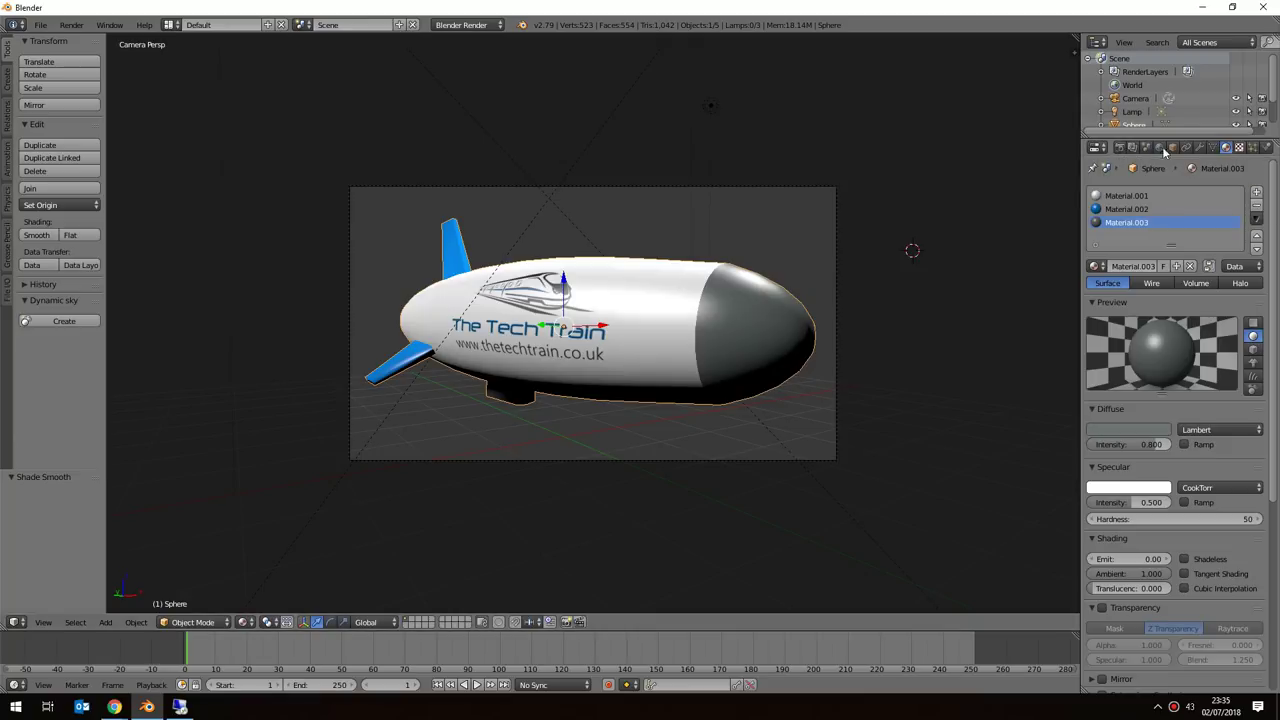
Set the render resolution to 100% of 1920×1080 and the Shading Alpha to Transparent.
left_click(1120, 148)
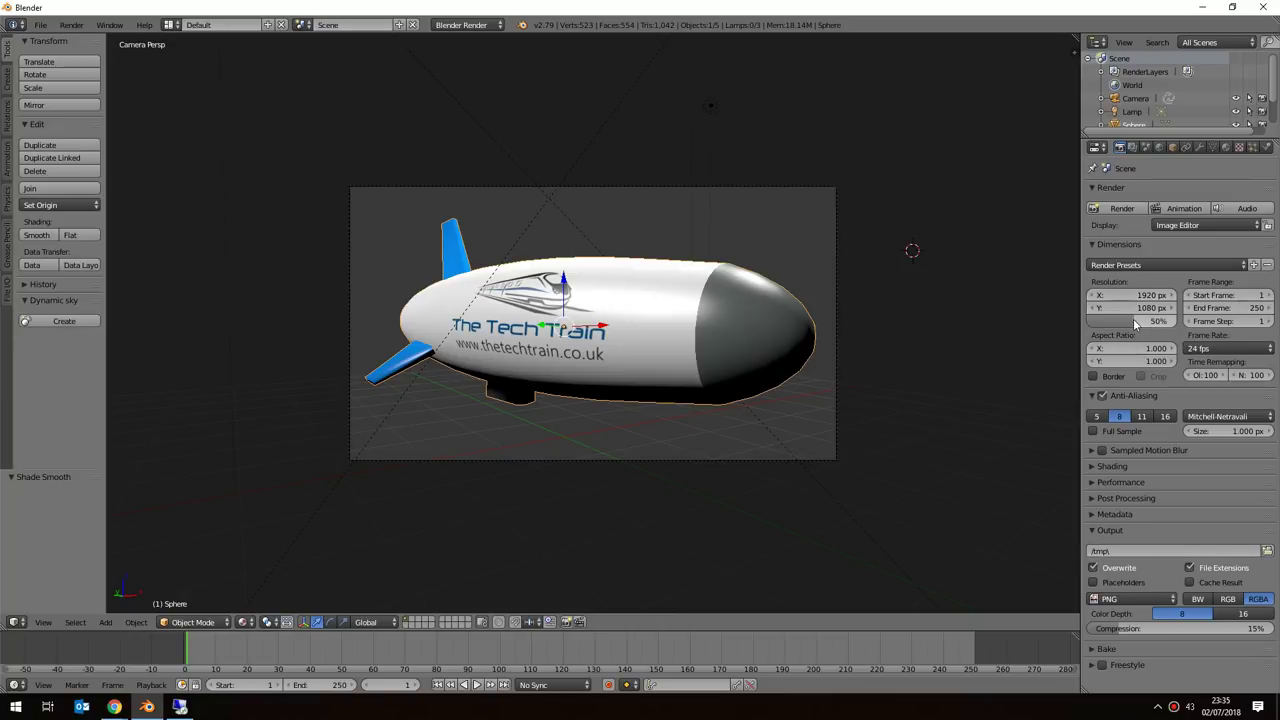
left_click_drag(1133, 318, 1177, 320)
left_click(1090, 467)
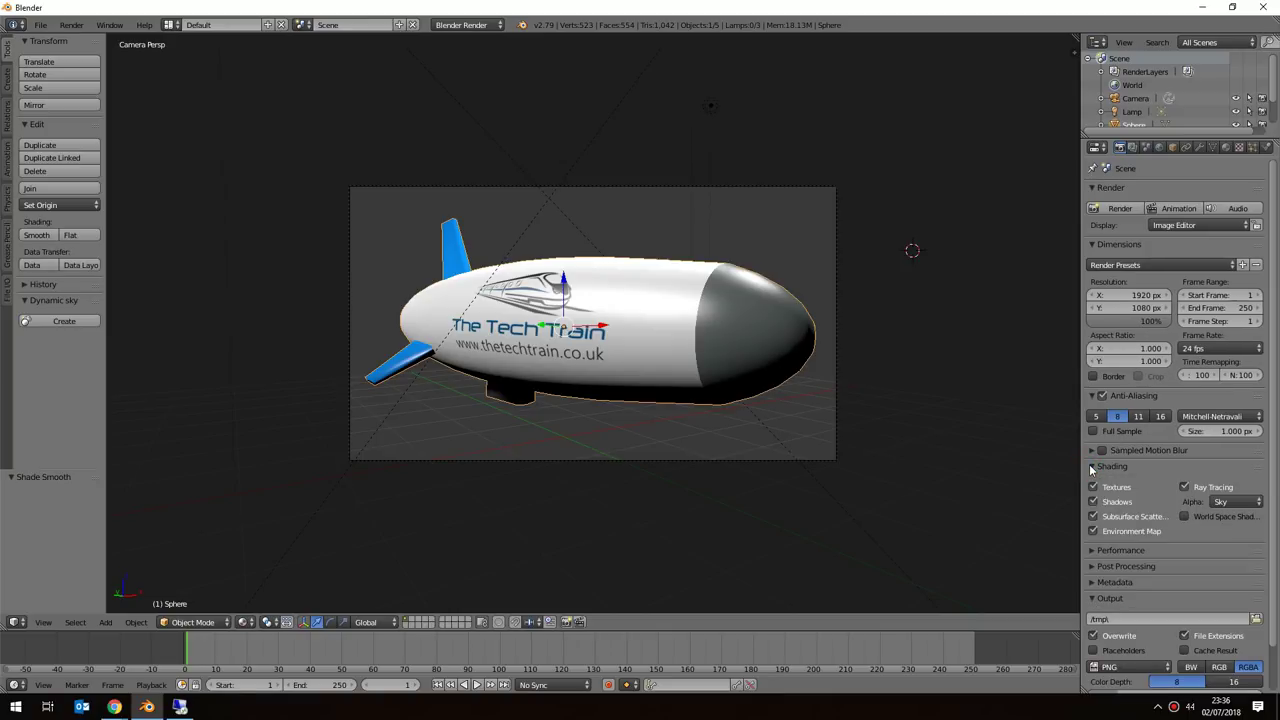
scroll(1092, 470, "down", 2)
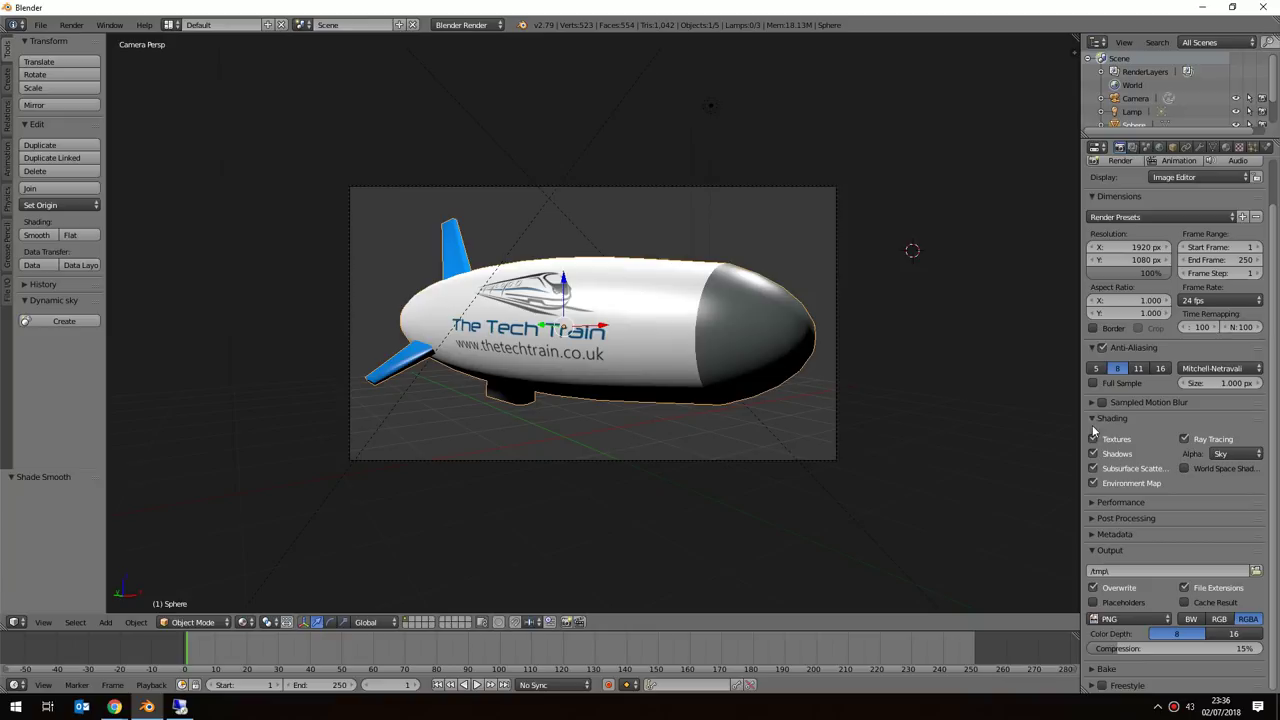
left_click(1094, 419)
left_click(1094, 419)
left_click(1240, 455)
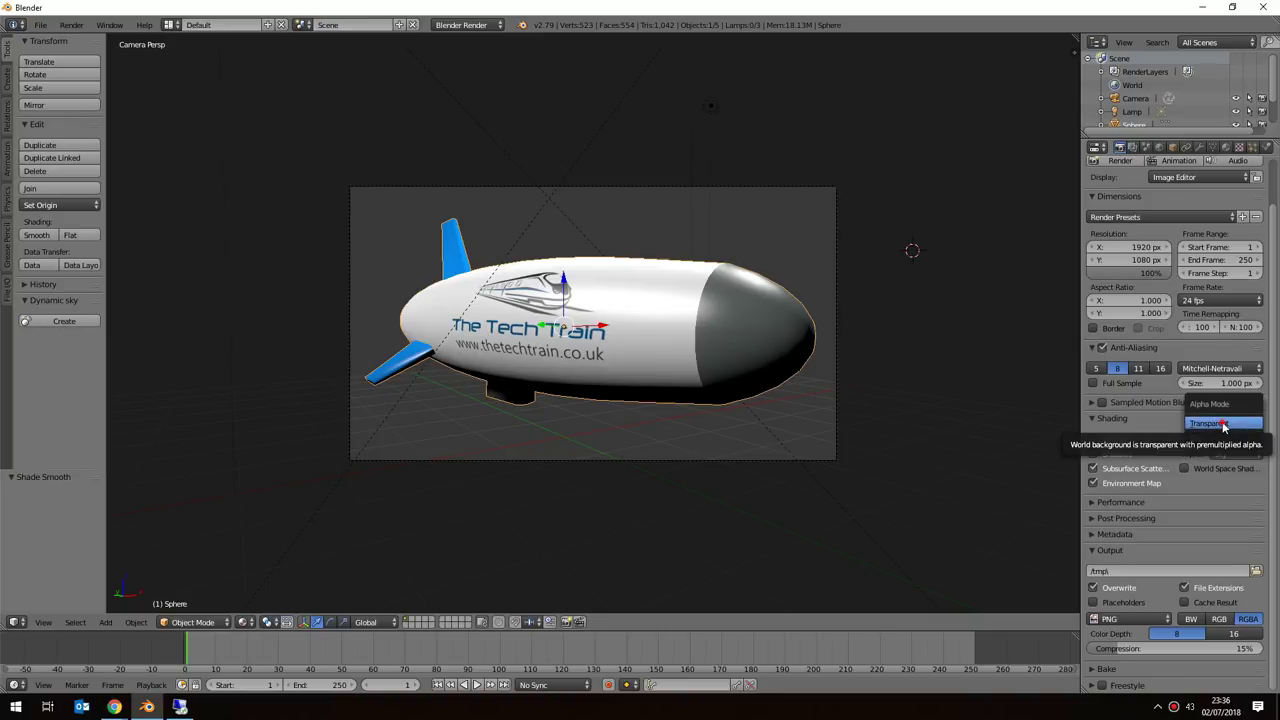
left_click(1223, 425)
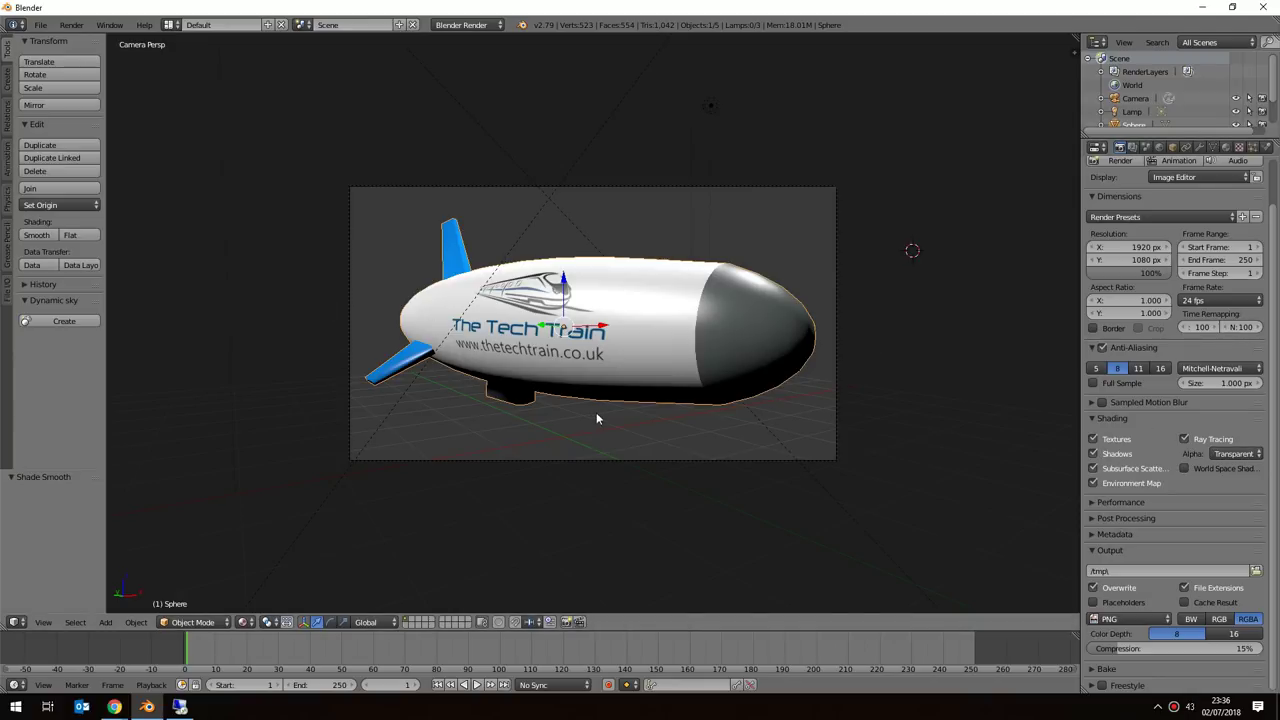
scroll(1183, 390, "up", 2)
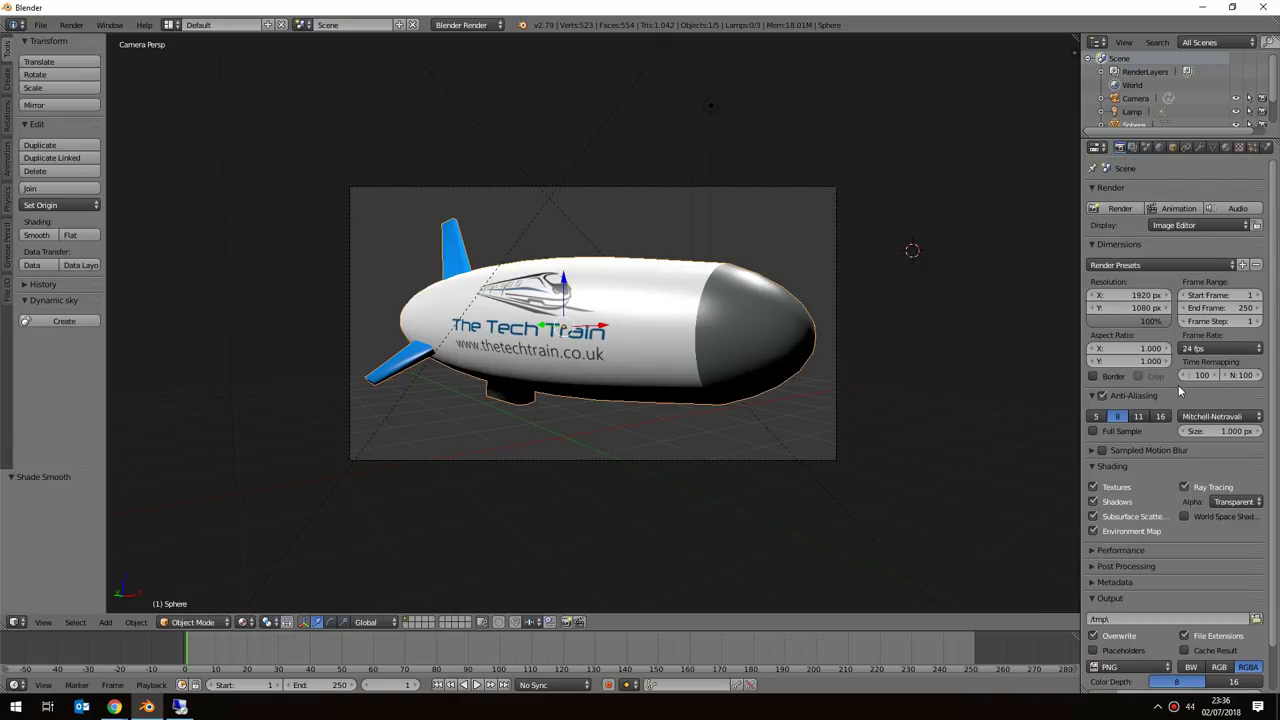
scroll(894, 326, "up", 2)
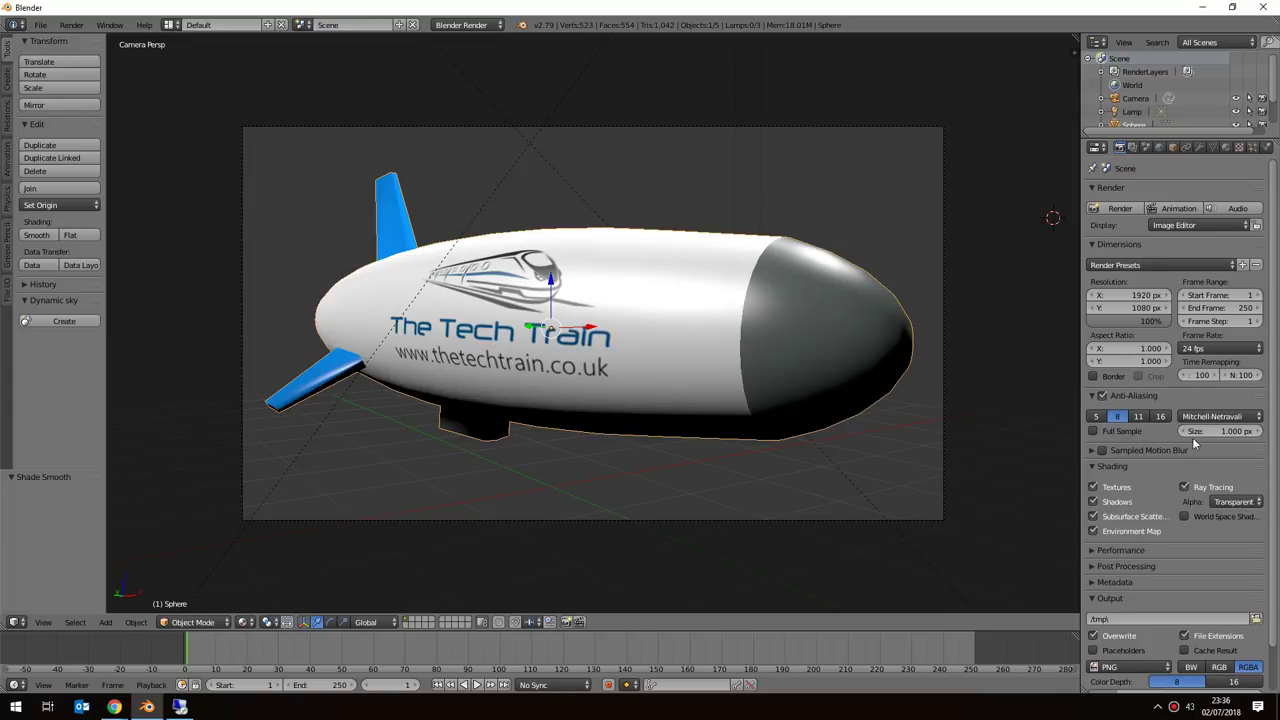
Render the camera view over a transparent background and open the Image Editor's Image menu.
left_click(1118, 209)
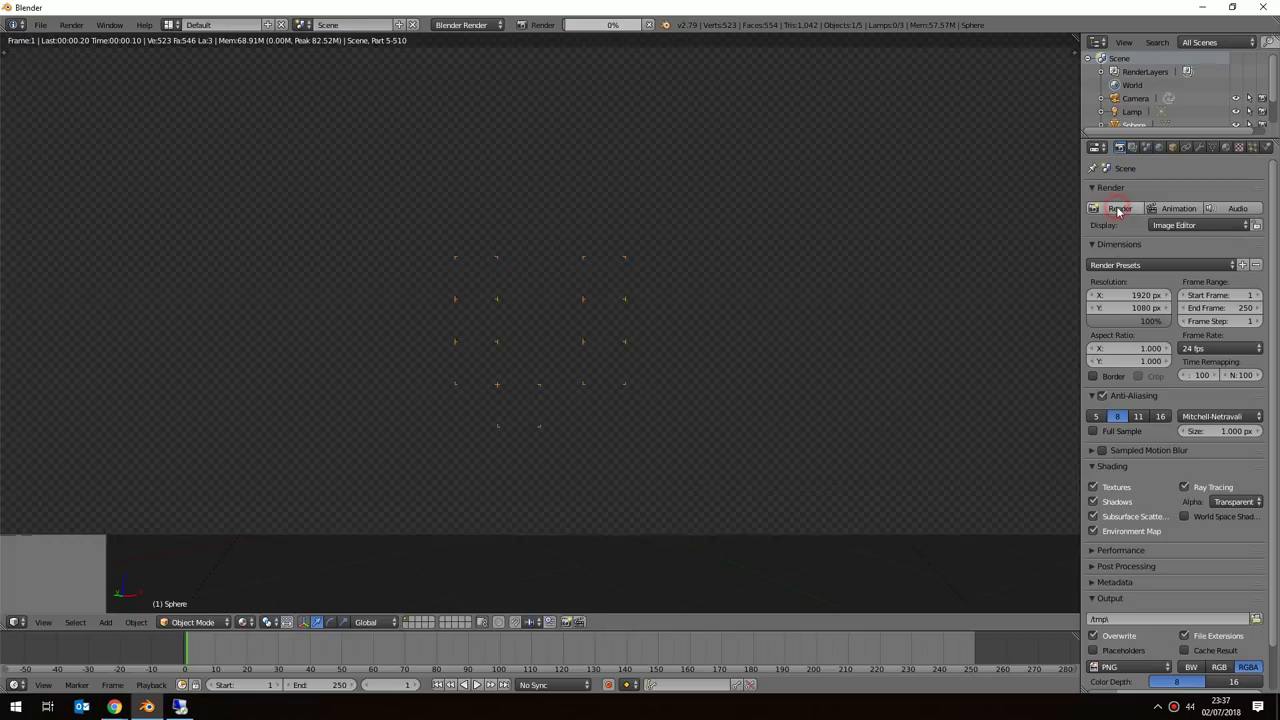
scroll(820, 313, "down", 2)
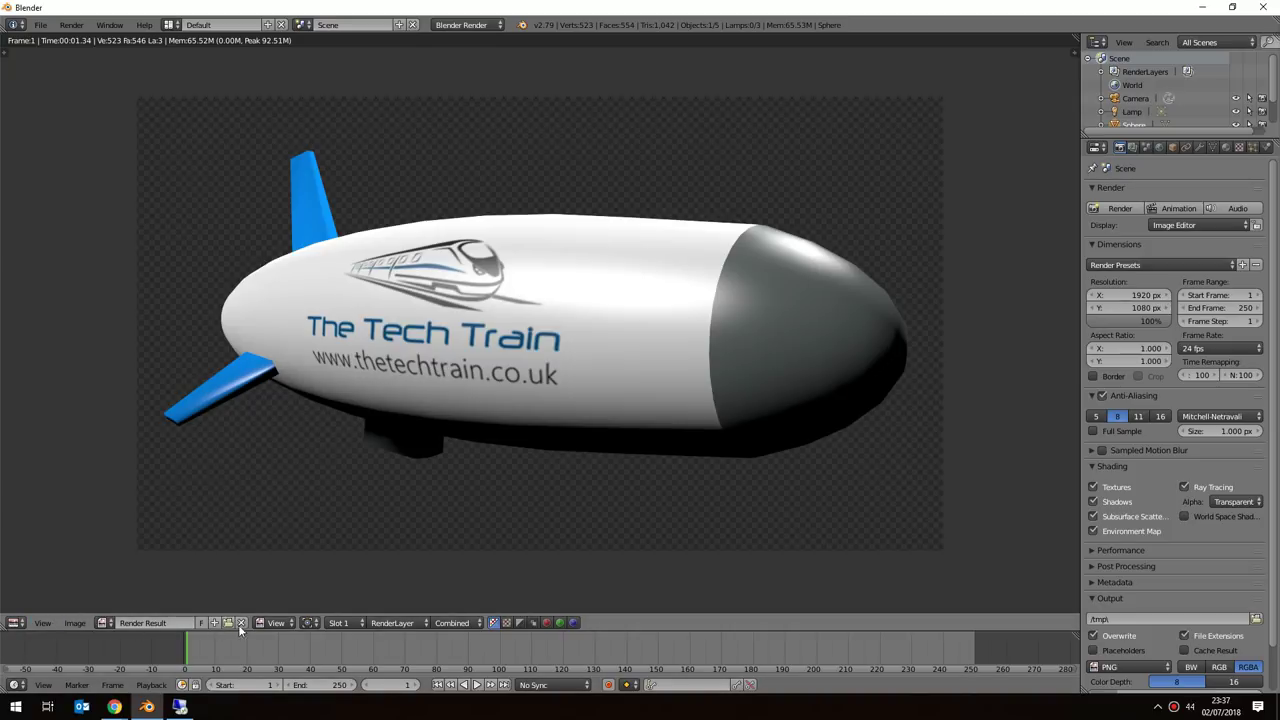
left_click(75, 623)
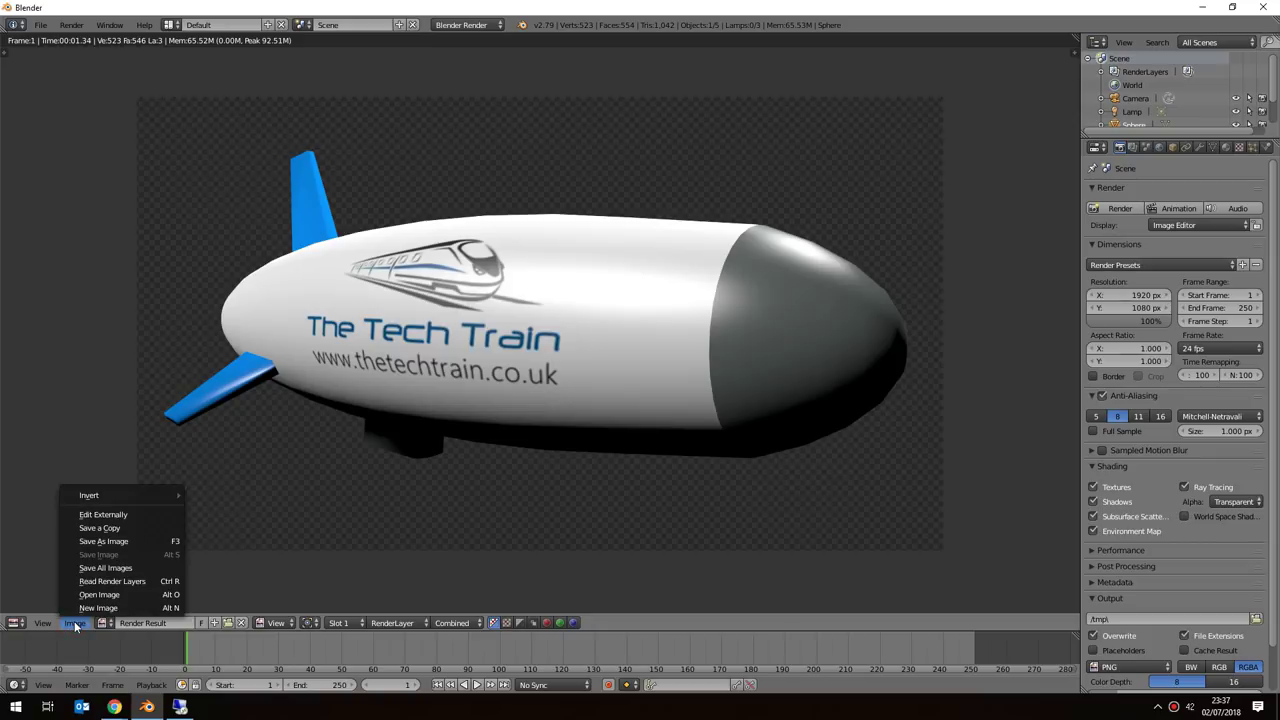
Save the render result to the Desktop as untitled.png via Save As Image.
left_click(137, 540)
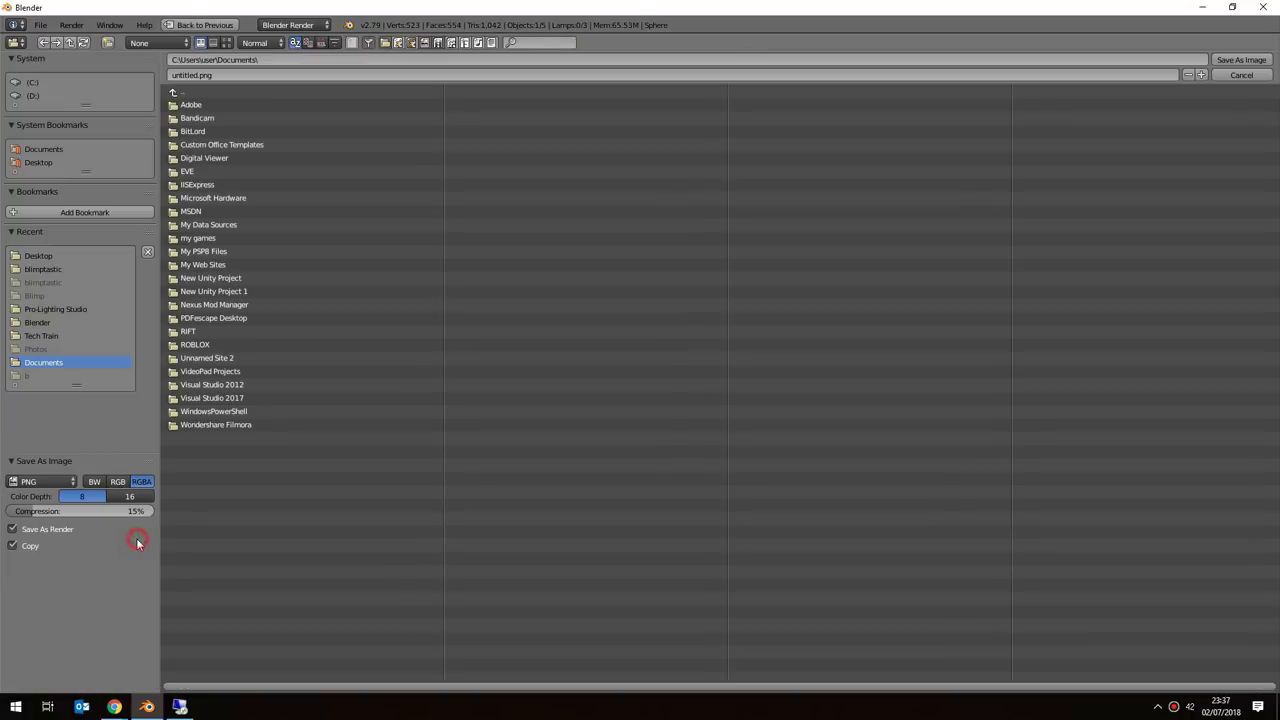
left_click(38, 163)
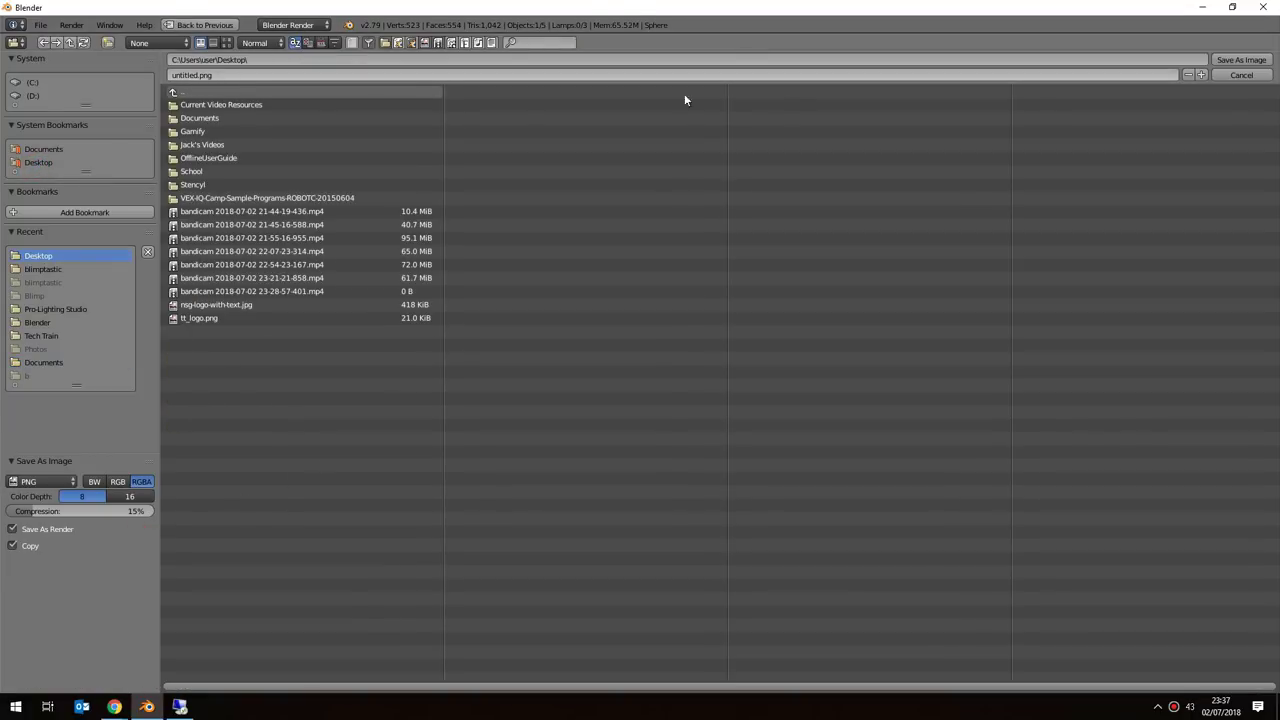
left_click(1236, 61)
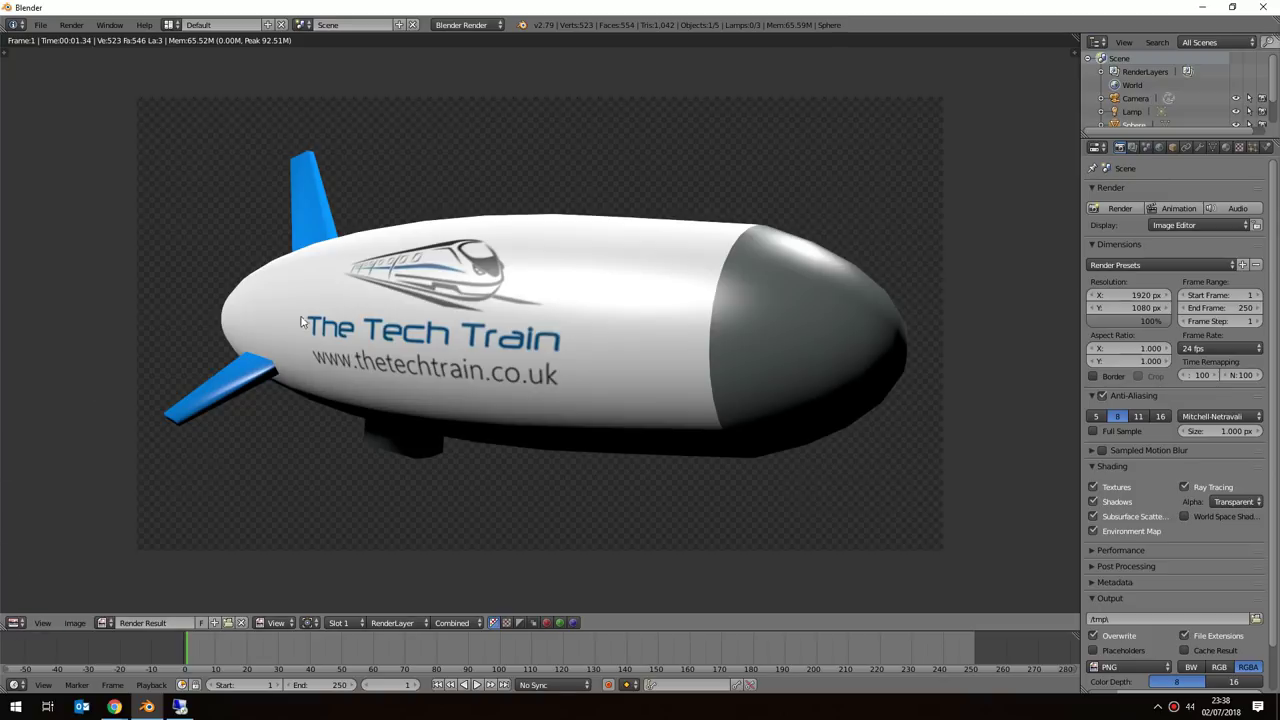
Turn the render area into a 3D View showing the blimp from the Left view.
left_click(16, 622)
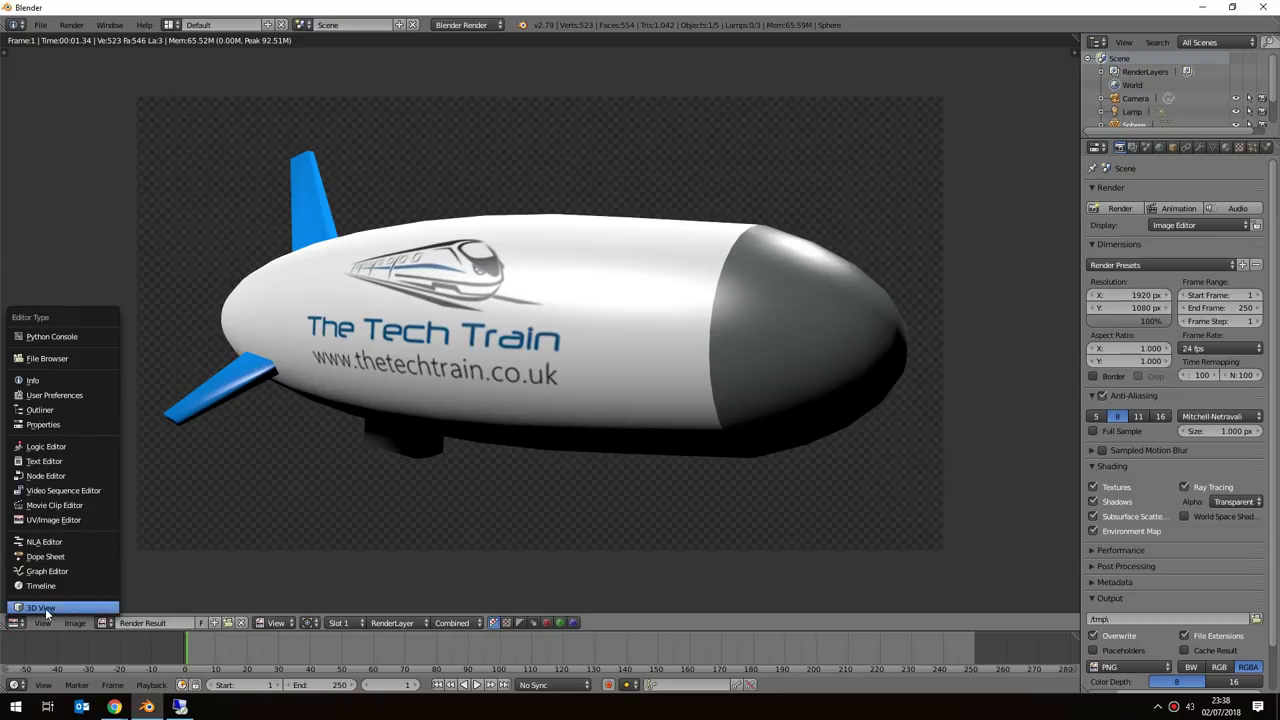
left_click(56, 606)
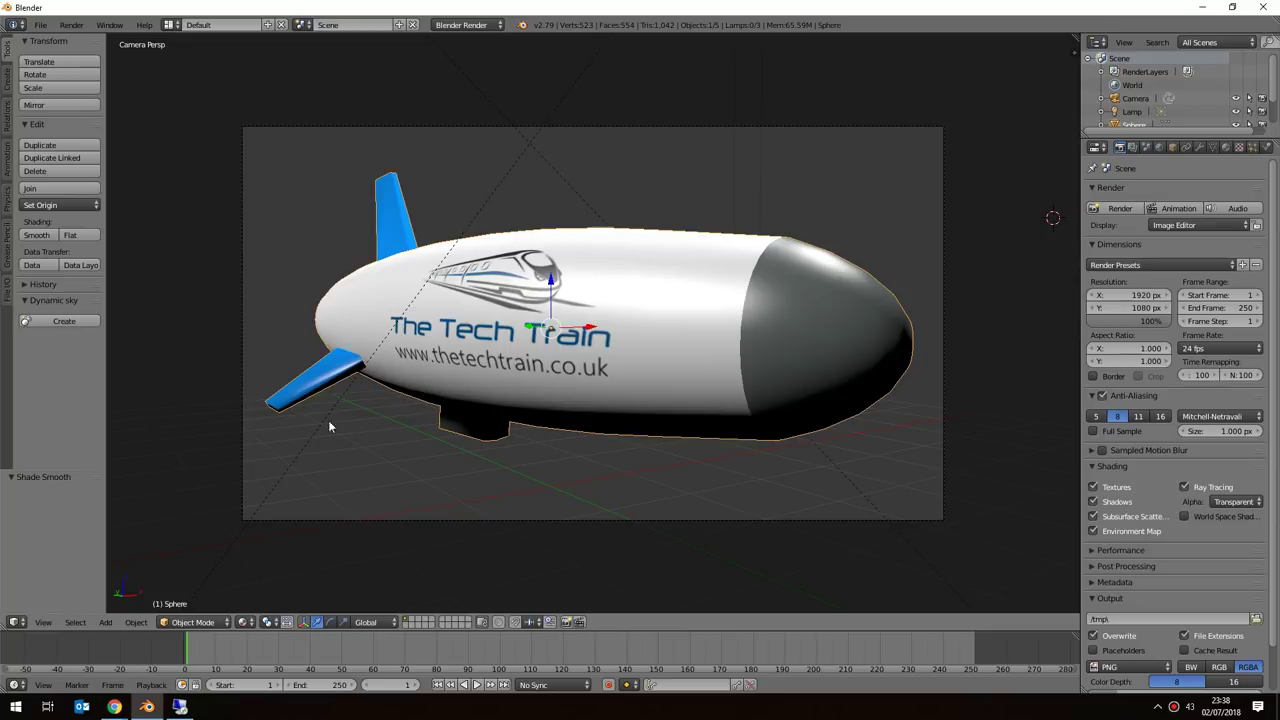
left_click(44, 623)
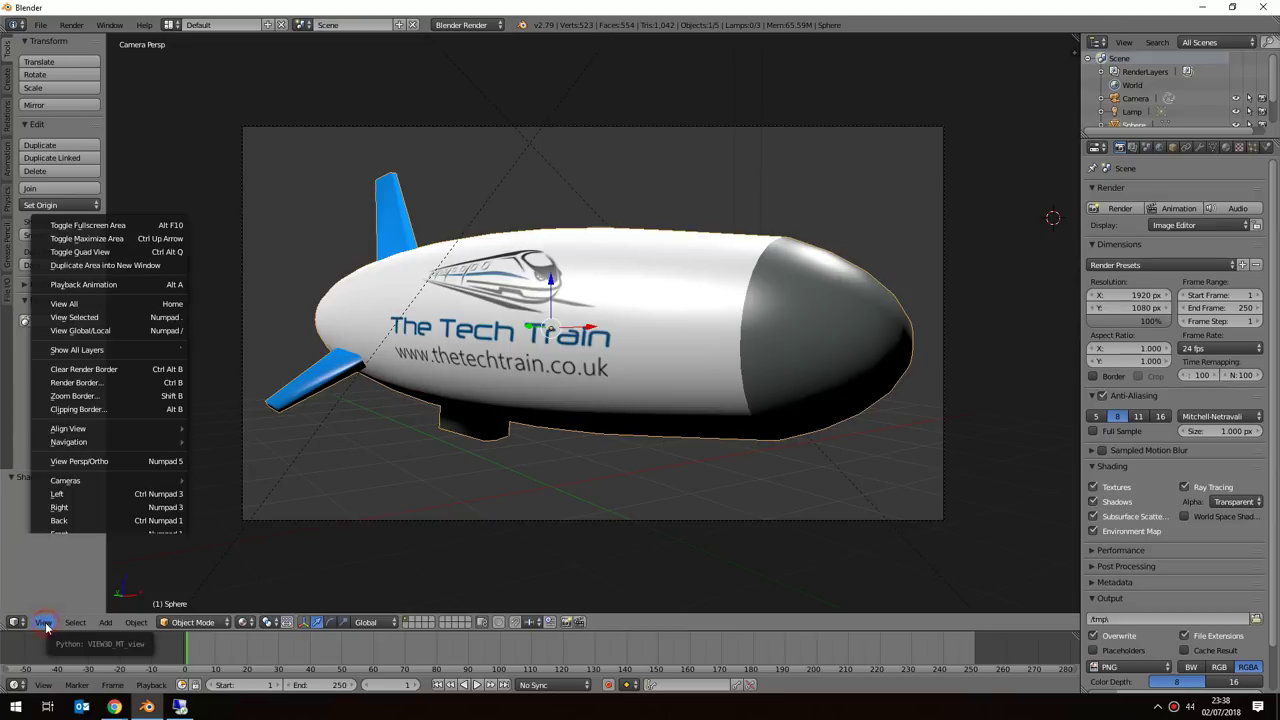
left_click(77, 493)
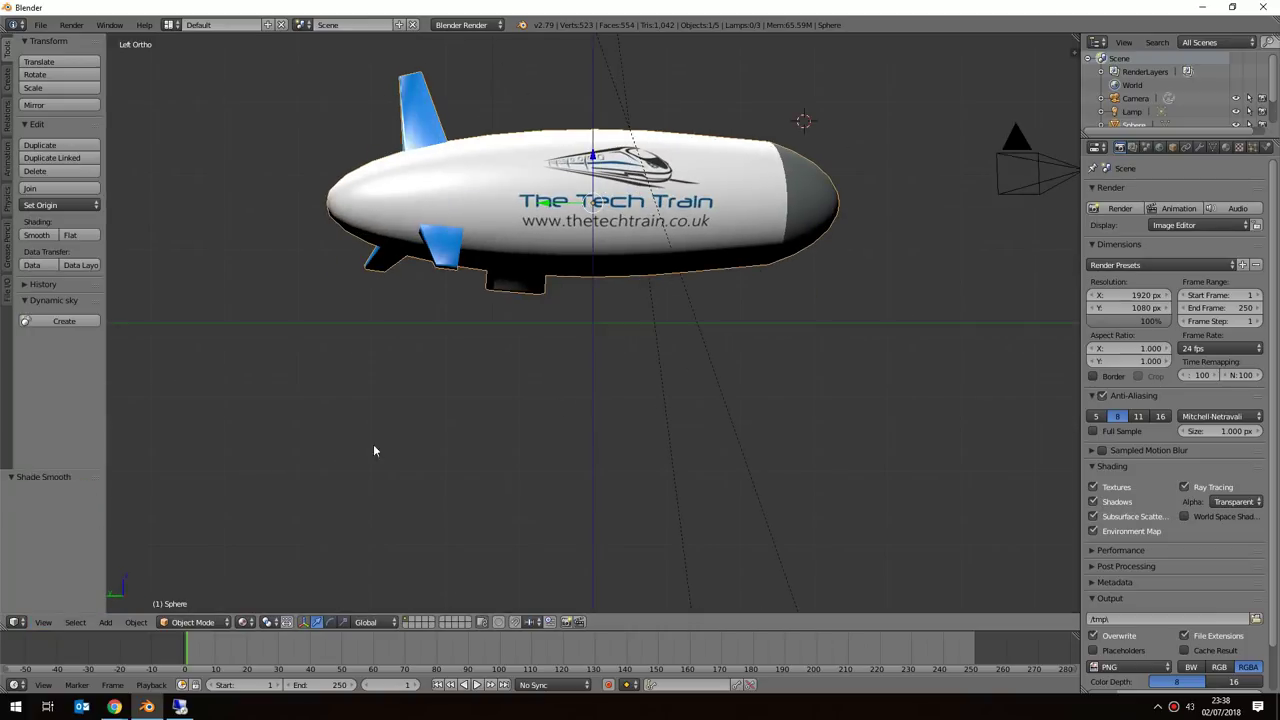
Orbit around the blimp, briefly entering Edit Mode to inspect its nose, then return to Object Mode.
scroll(757, 400, "down", 3)
middle_click_drag(757, 394, 697, 314)
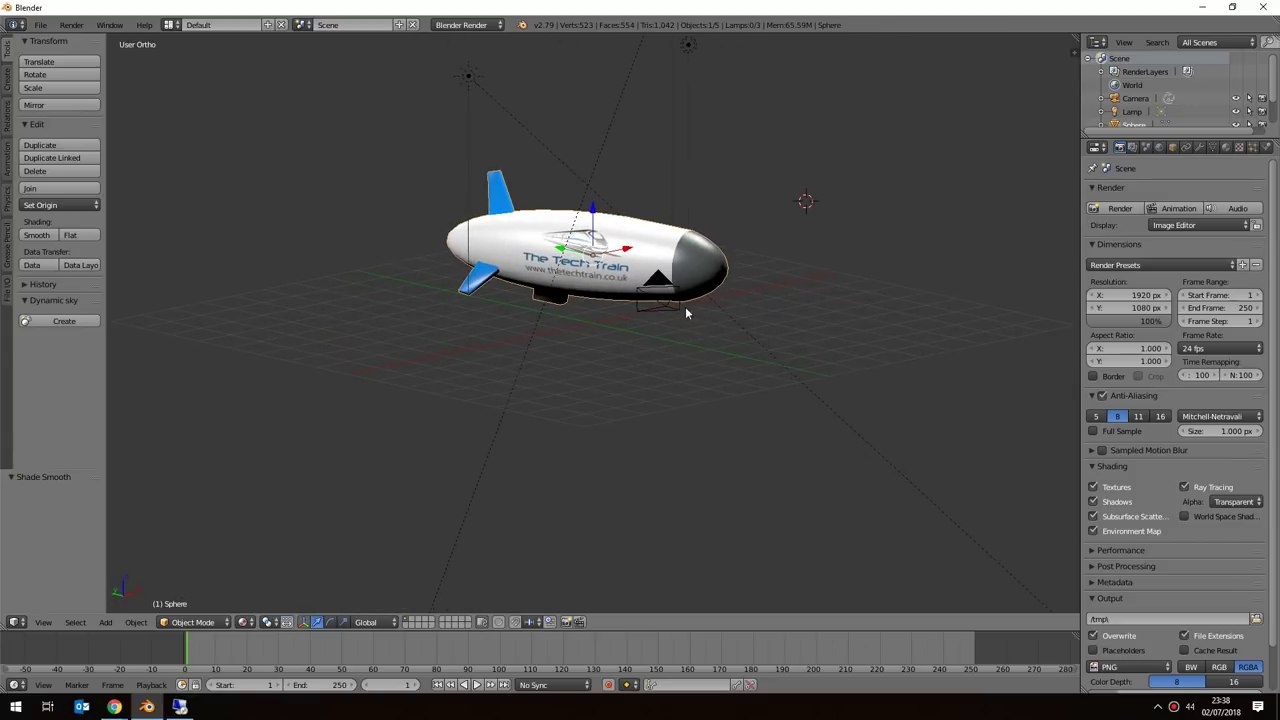
scroll(697, 314, "up", 2)
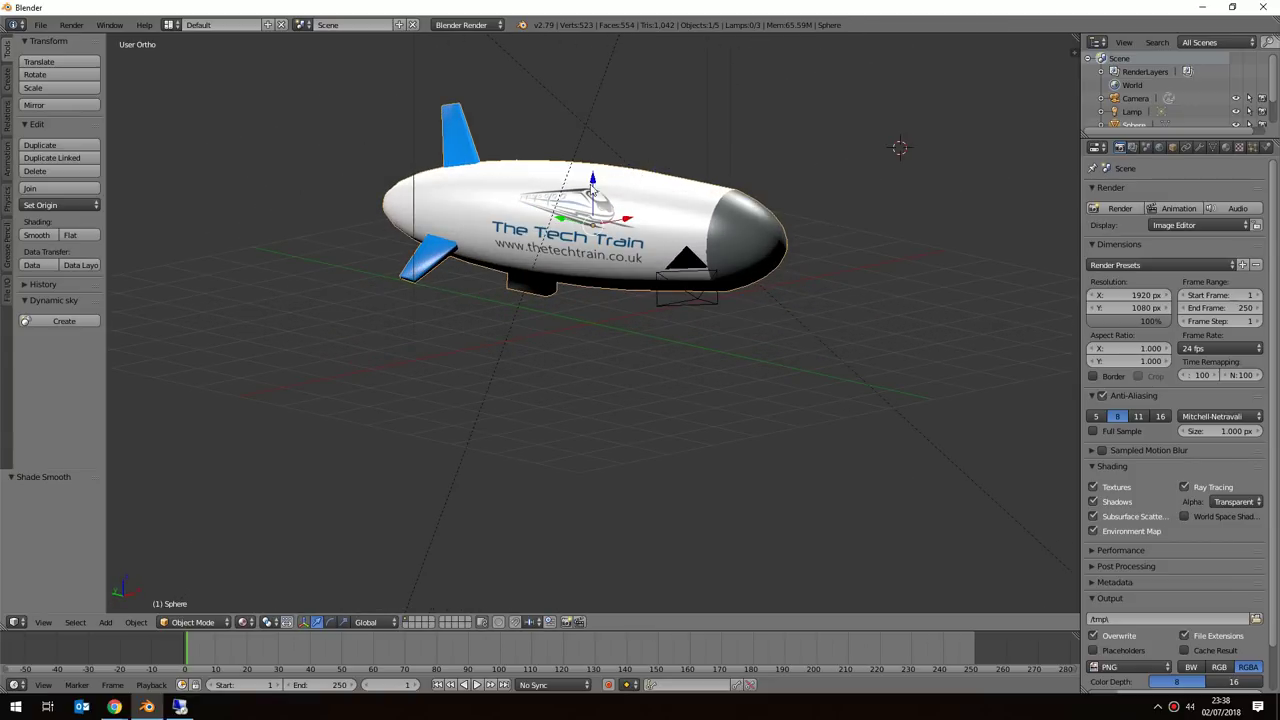
key("Tab")
scroll(560, 205, "up", 2)
mouse_move(660, 228)
middle_mouse_down()
mouse_move(691, 434)
mouse_move(580, 383)
mouse_move(703, 228)
mouse_move(648, 234)
middle_mouse_up()
key("Tab")
scroll(653, 272, "down", 2)
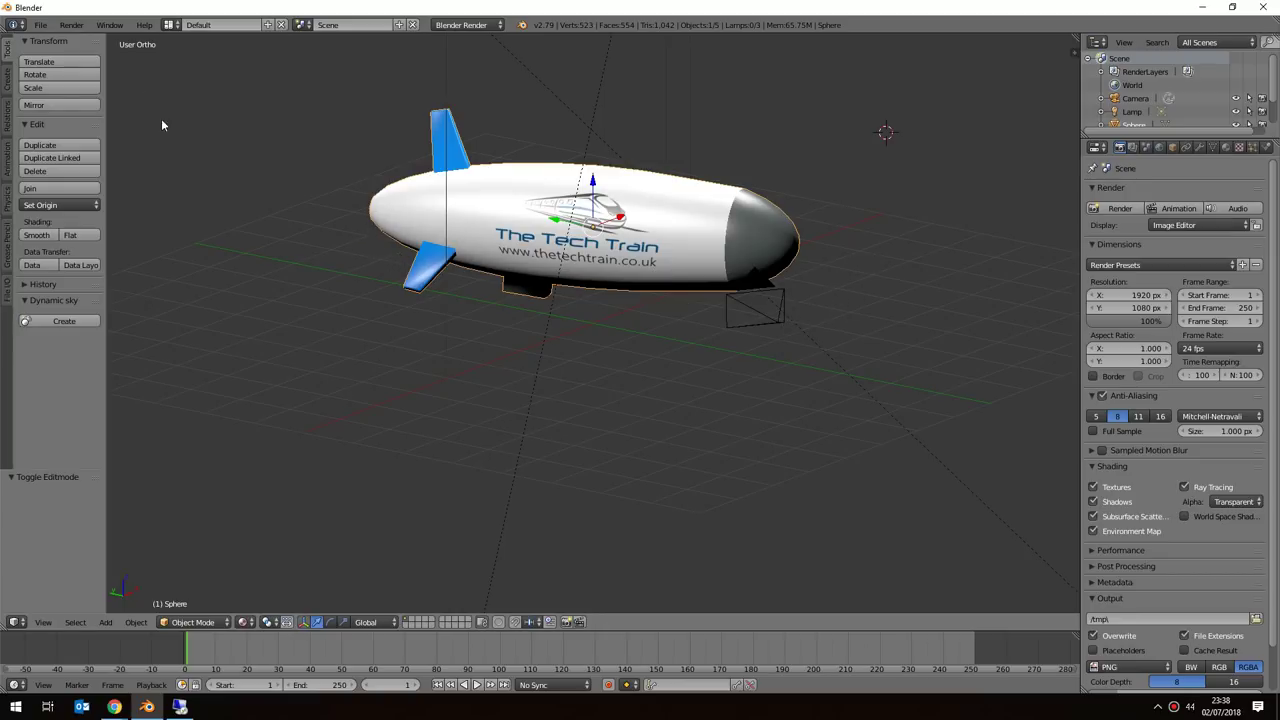
left_click(41, 26)
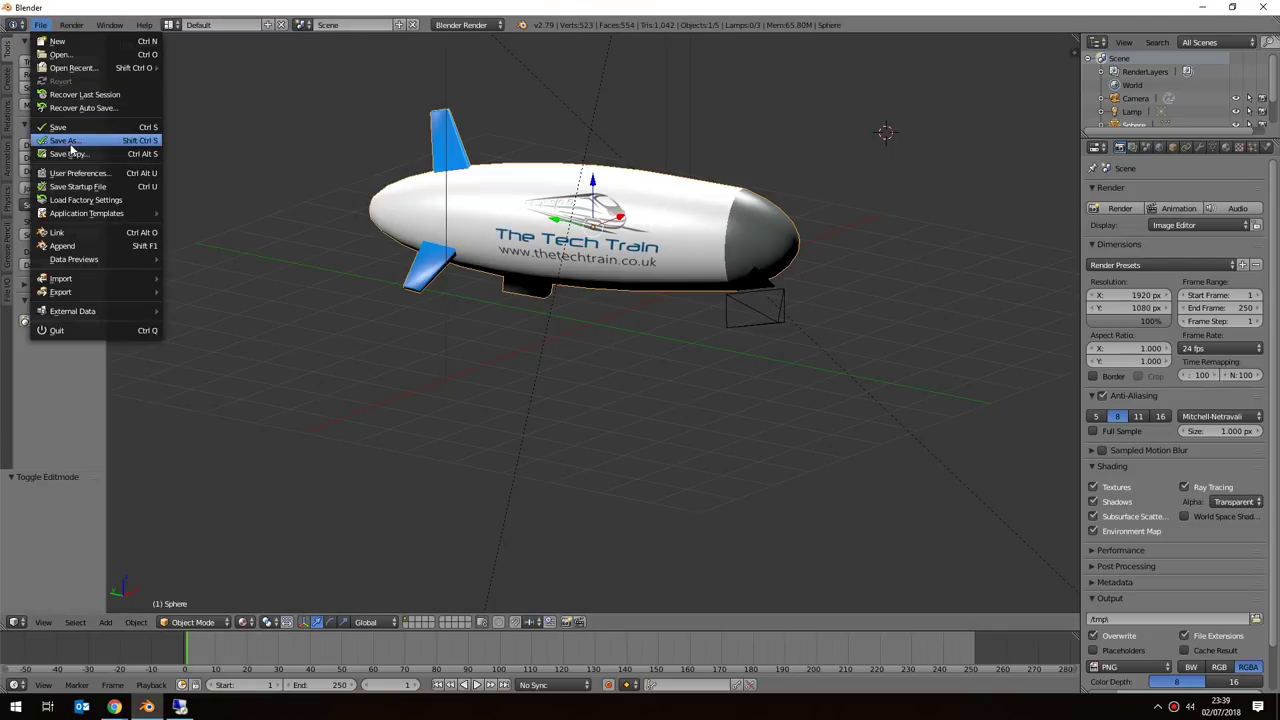
left_click(80, 146)
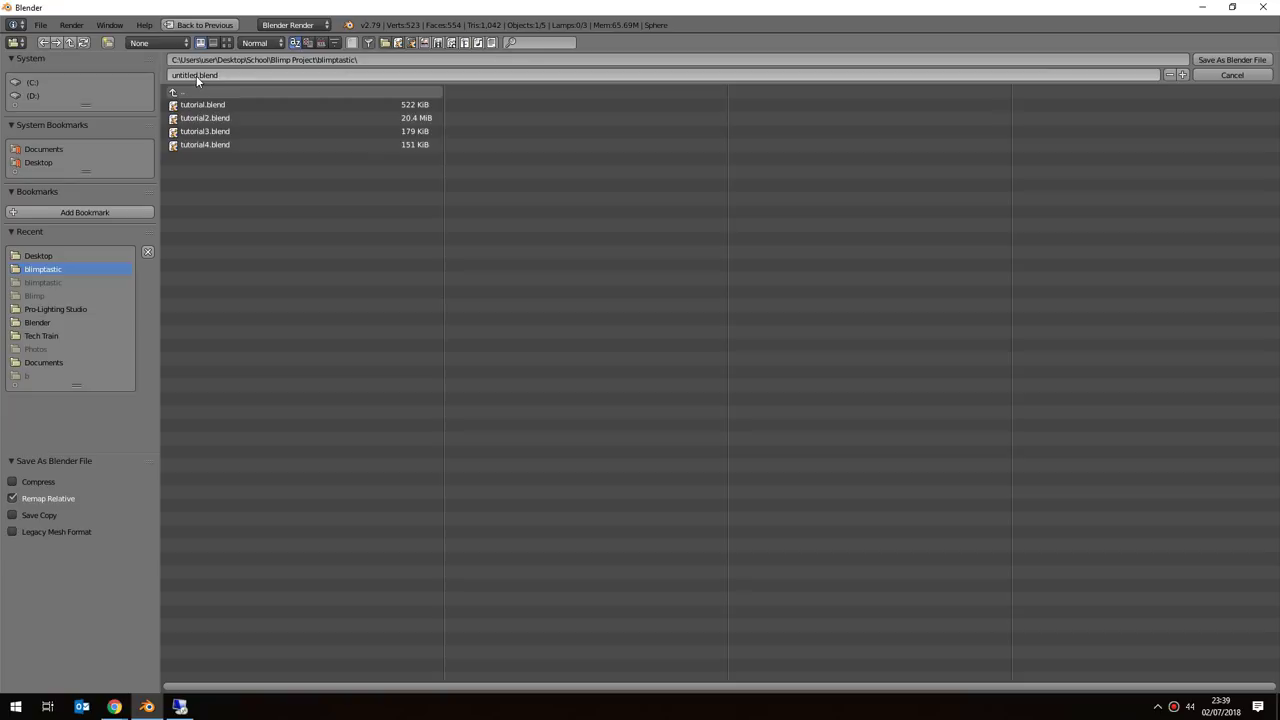
left_click(225, 74)
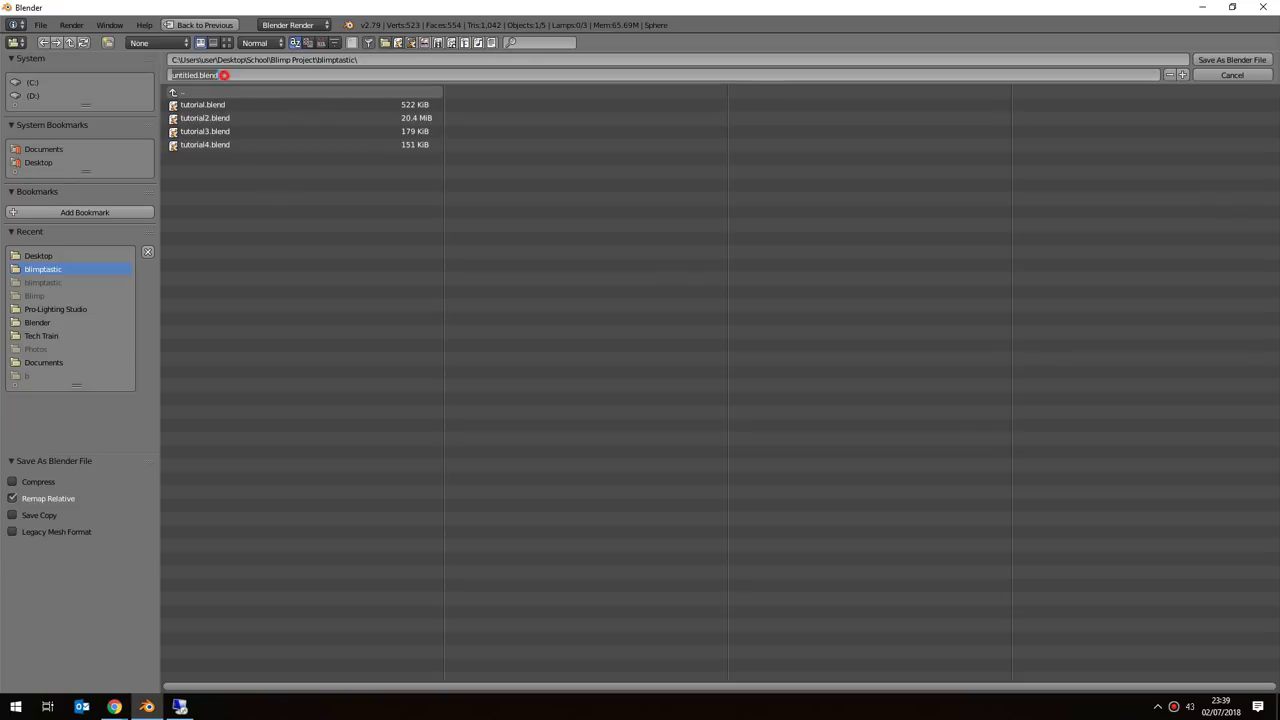
key("Home")
key("ctrl+shift+Right")
left_click(1225, 76)
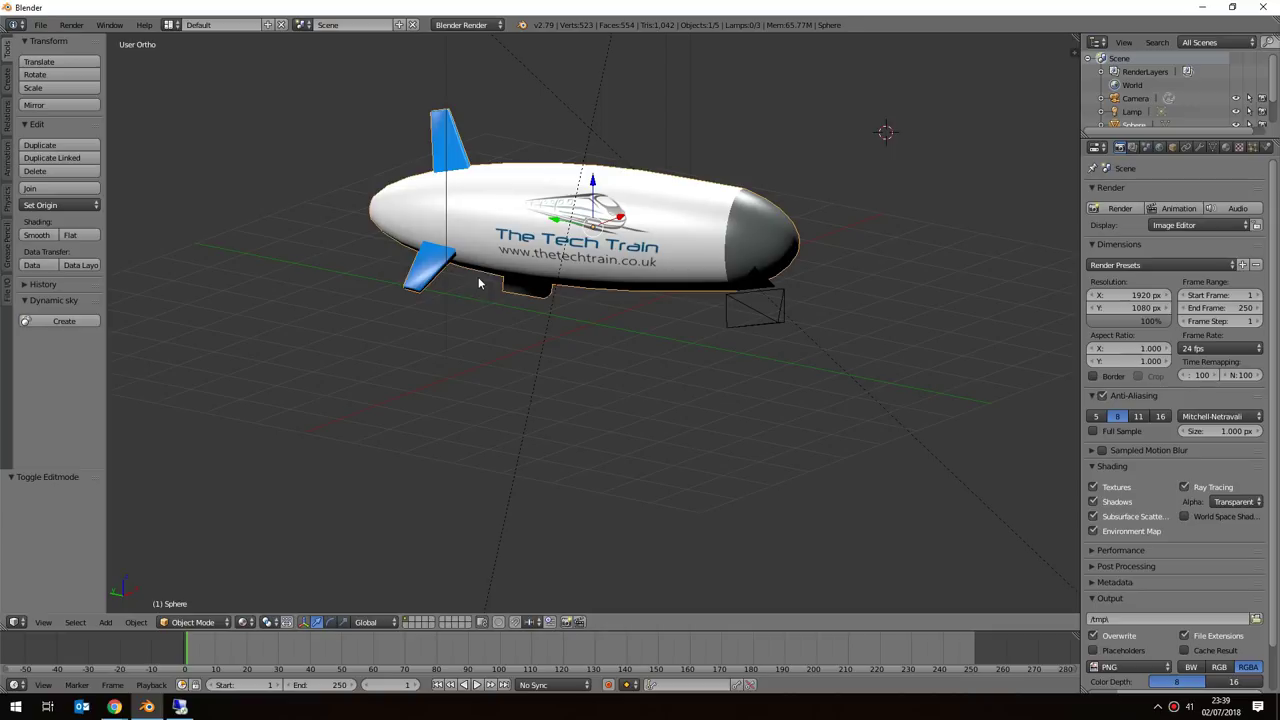
left_click(114, 707)
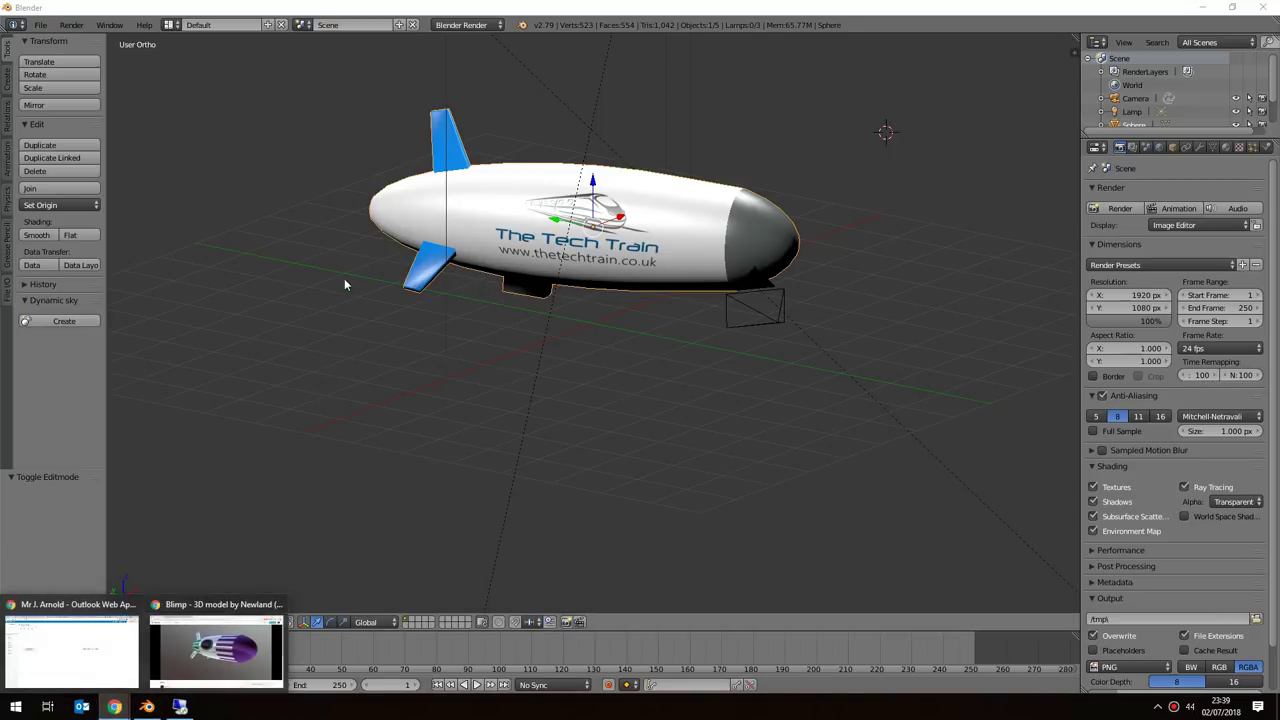
left_click(225, 645)
left_click(195, 9)
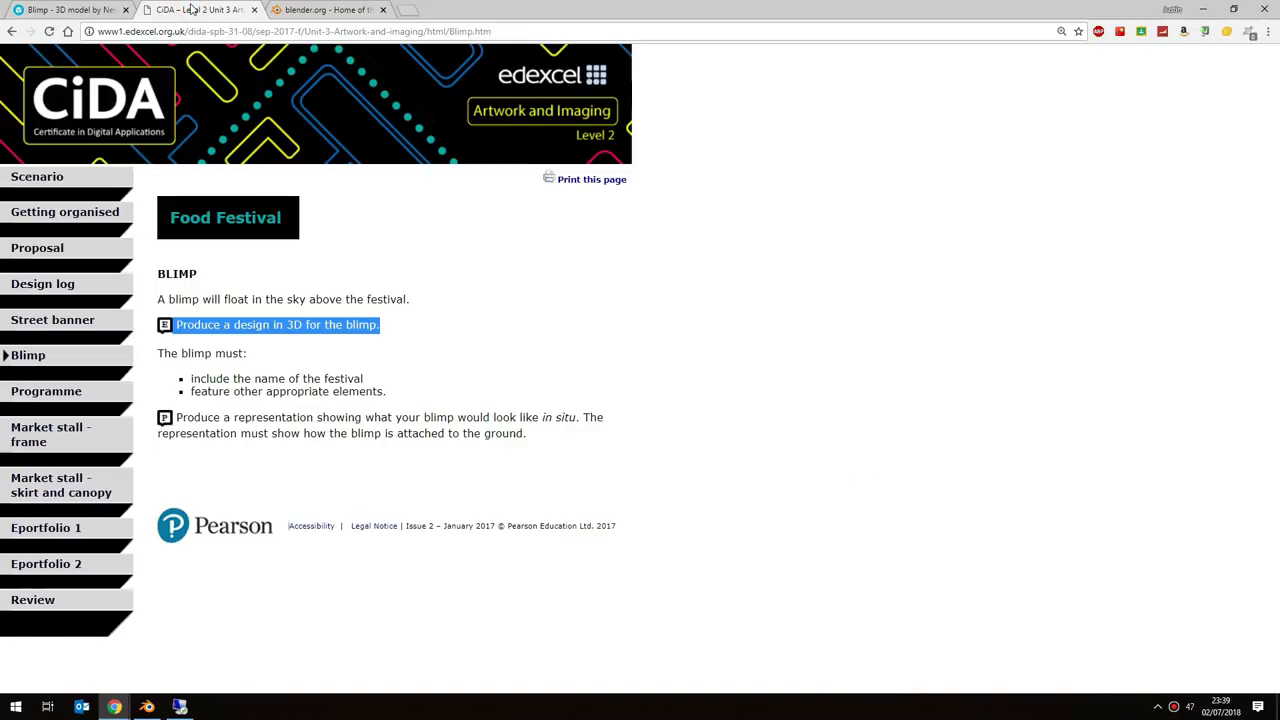
left_click(84, 9)
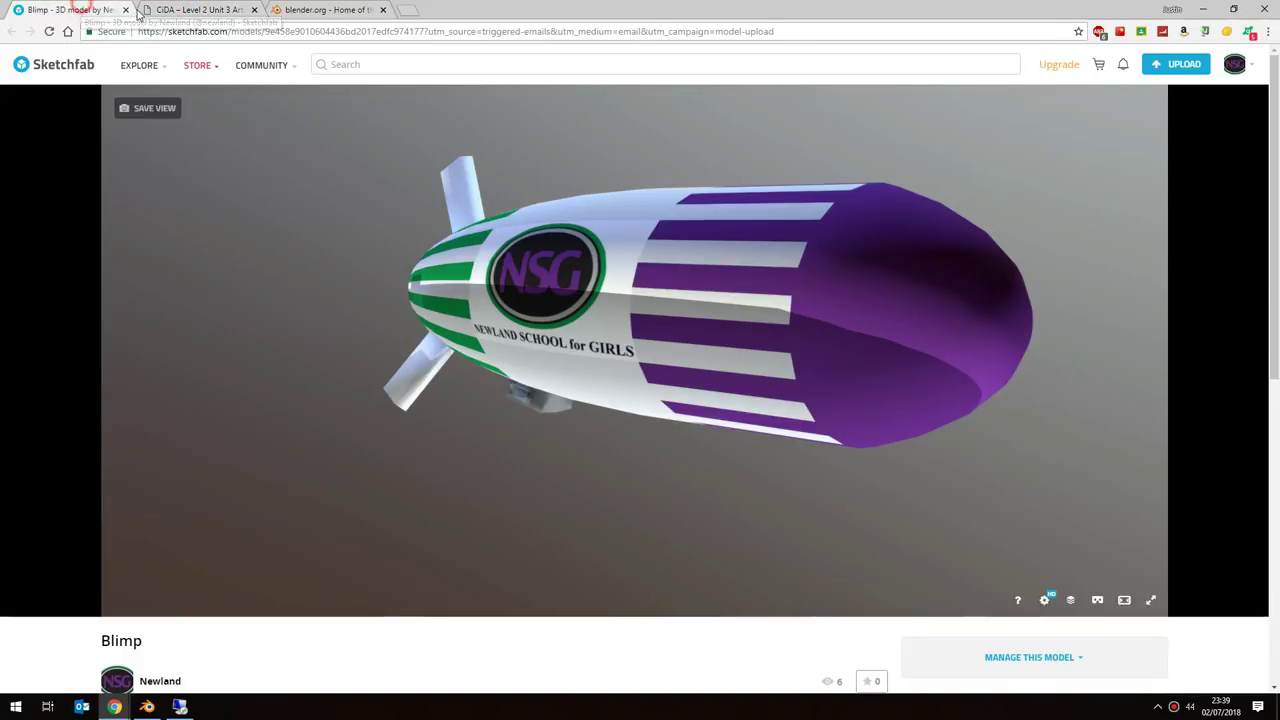
left_click(147, 707)
scroll(649, 366, "up", 2)
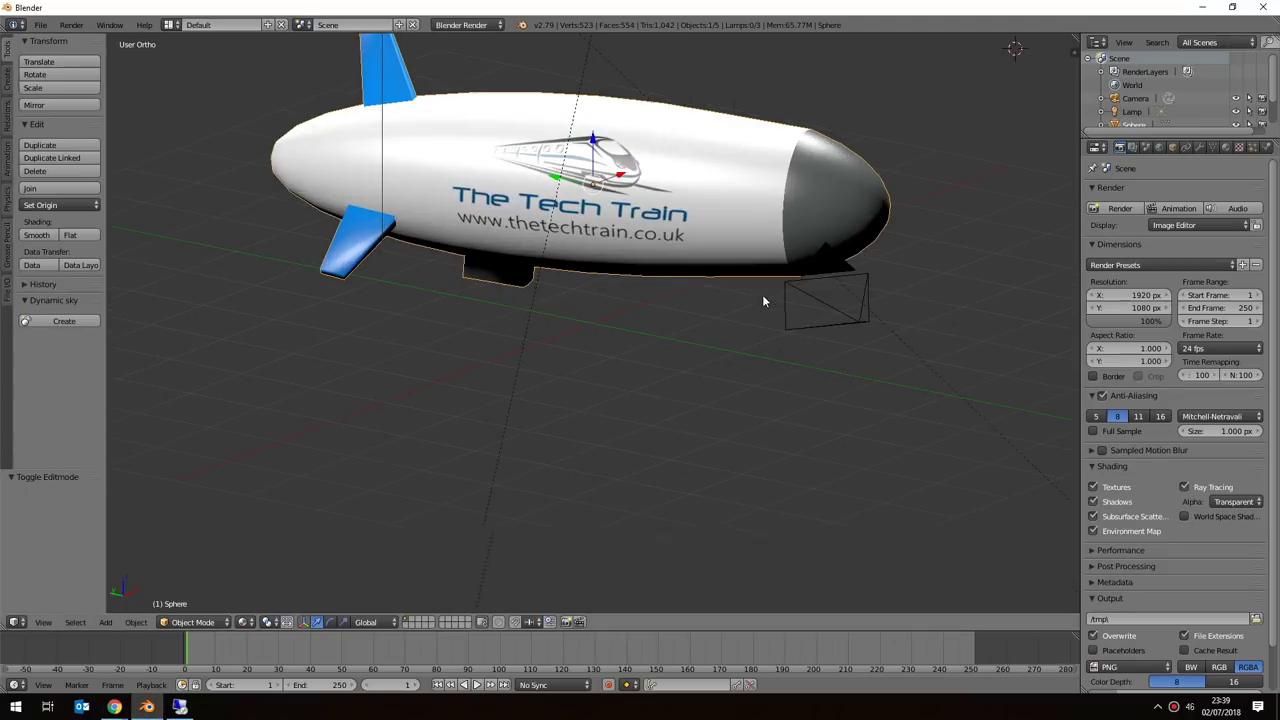
scroll(708, 303, "up", 4, "shift")
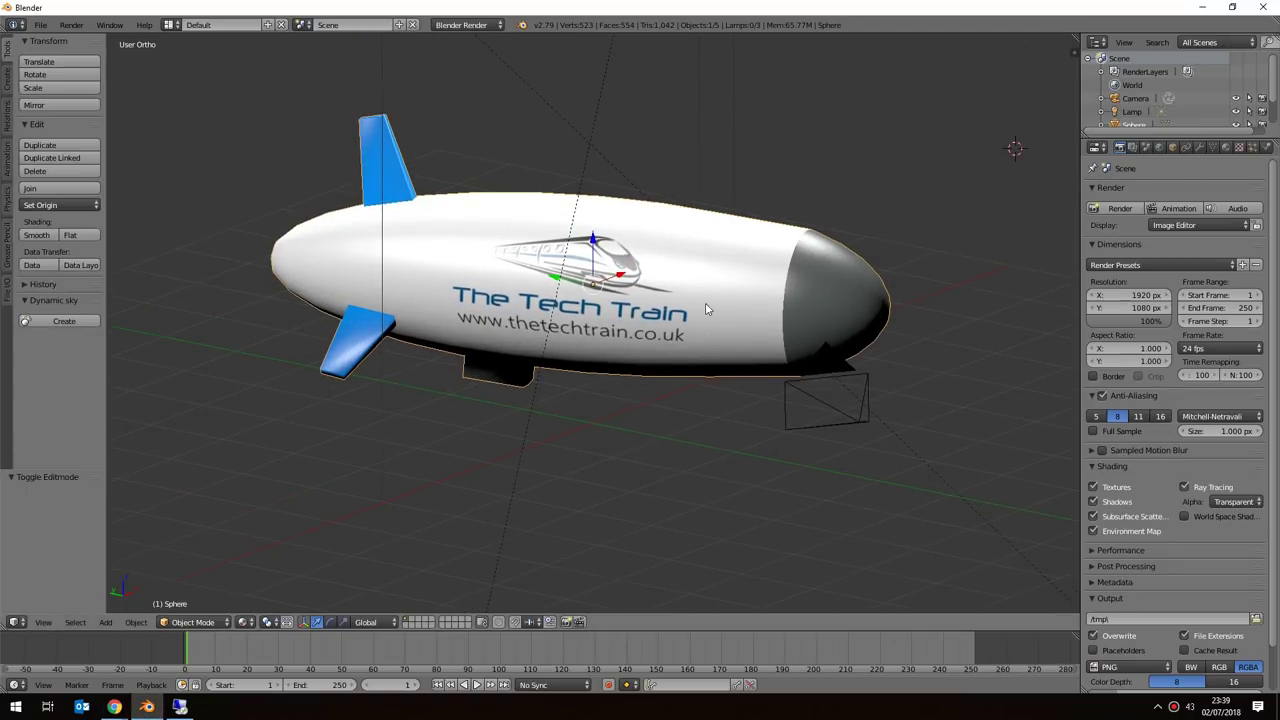
middle_click_drag(715, 335, 694, 330)
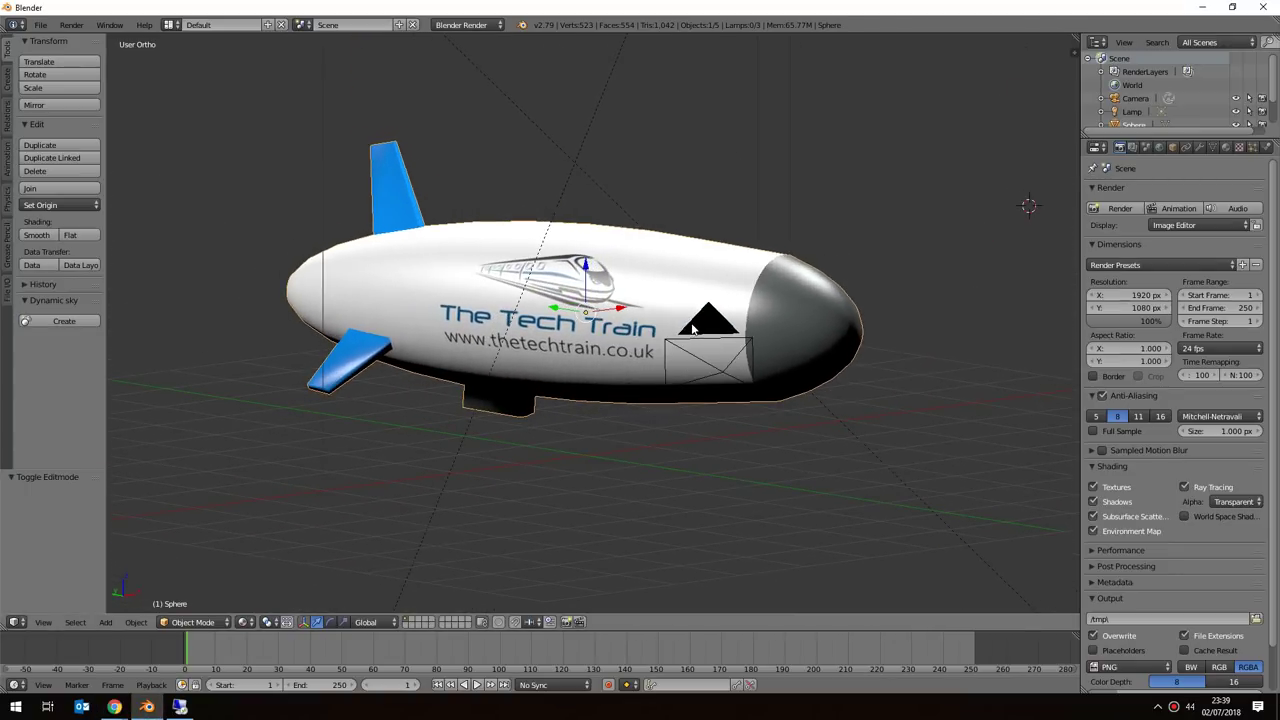
scroll(675, 326, "up", 2)
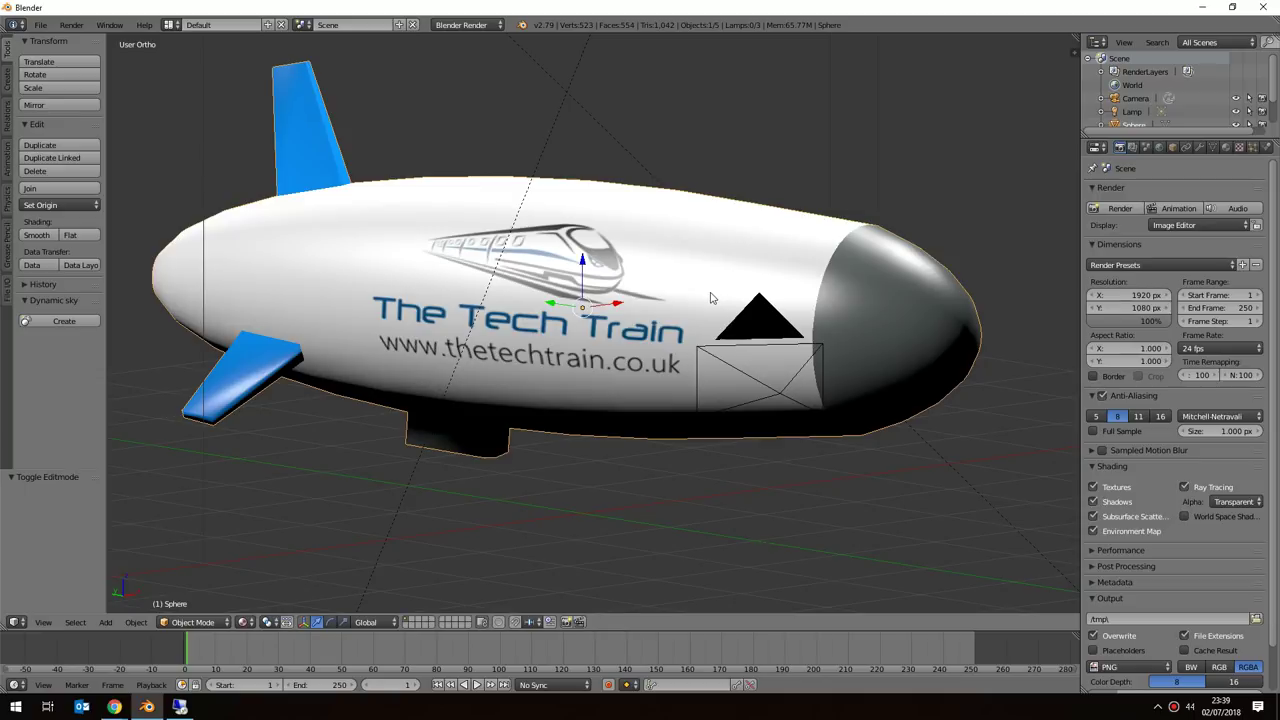
scroll(720, 292, "down", 1)
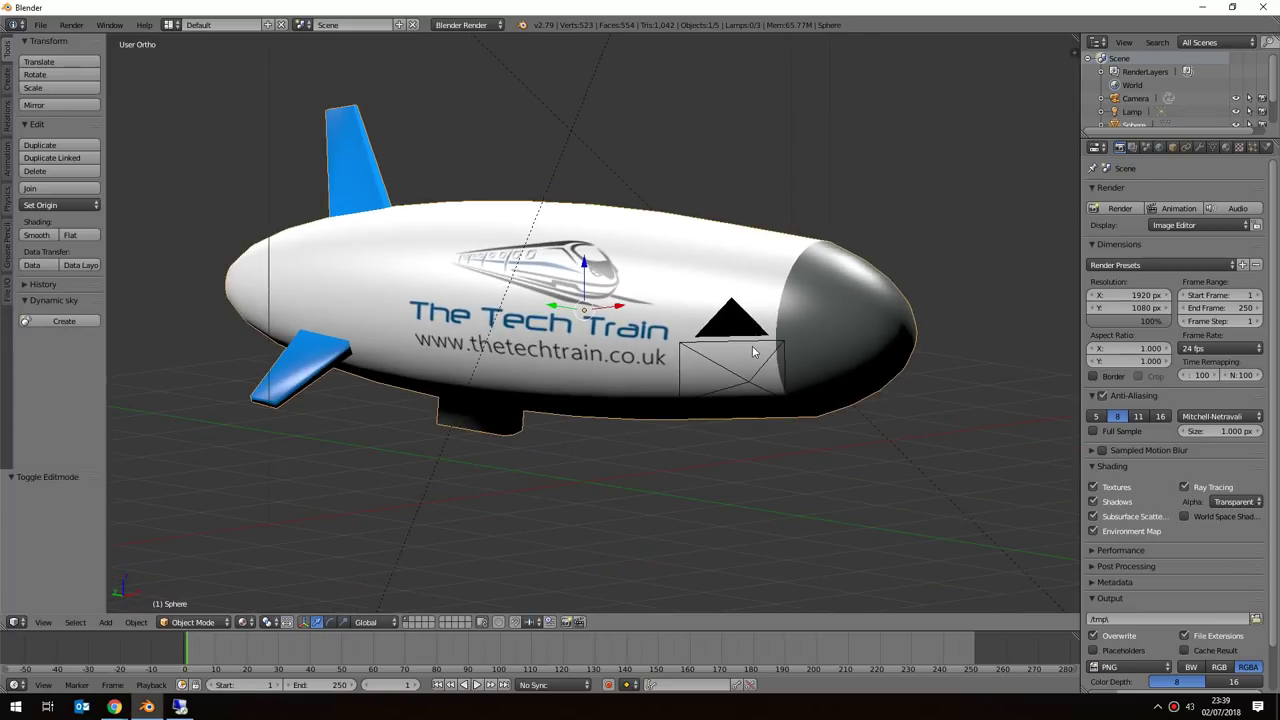
middle_click_drag(933, 304, 926, 305)
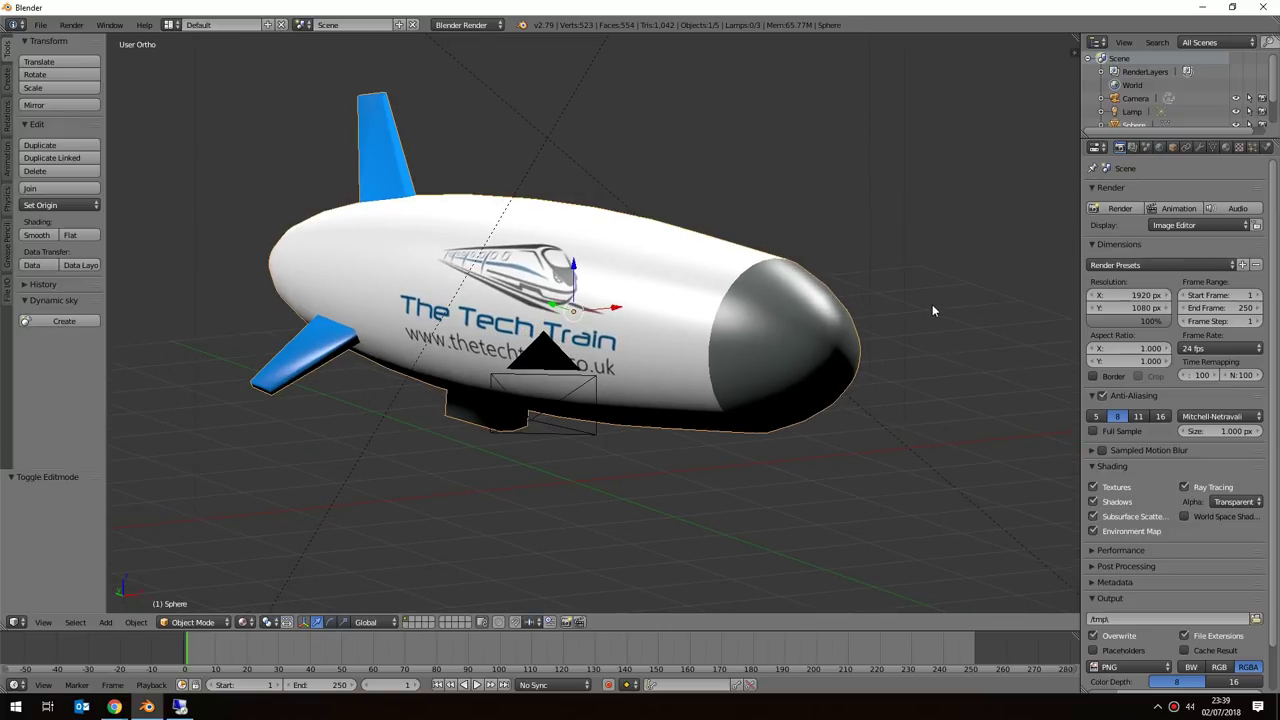
middle_click_drag(920, 288, 956, 289)
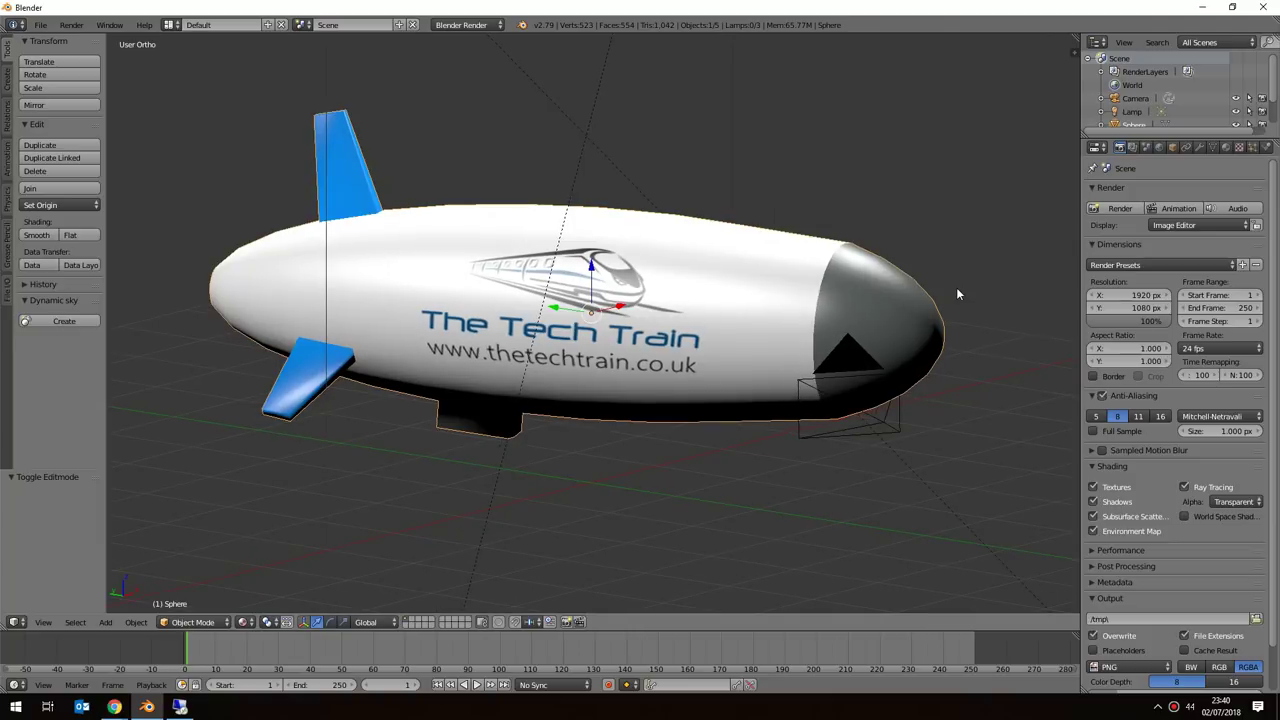